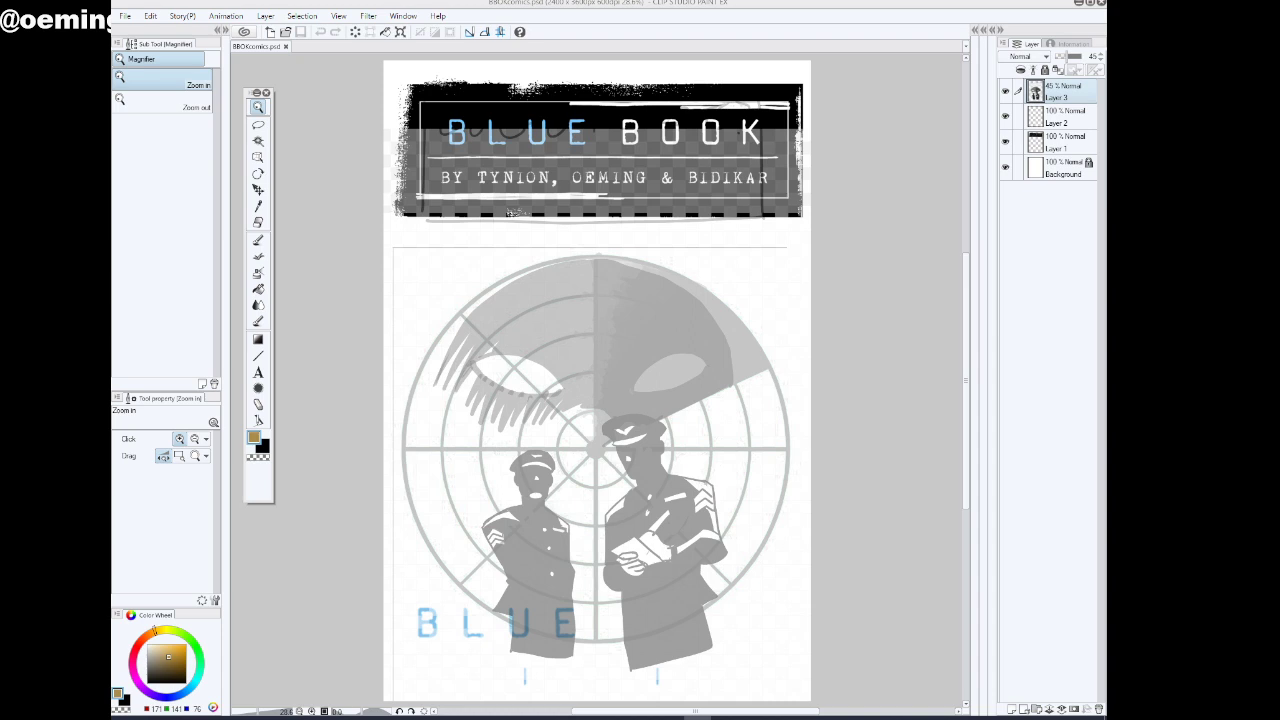
Examine the cover's logo, blue lettering and rough sketch by toggling the visibility of Layers 1, 2 and 3
scroll(720, 398, down, 3)
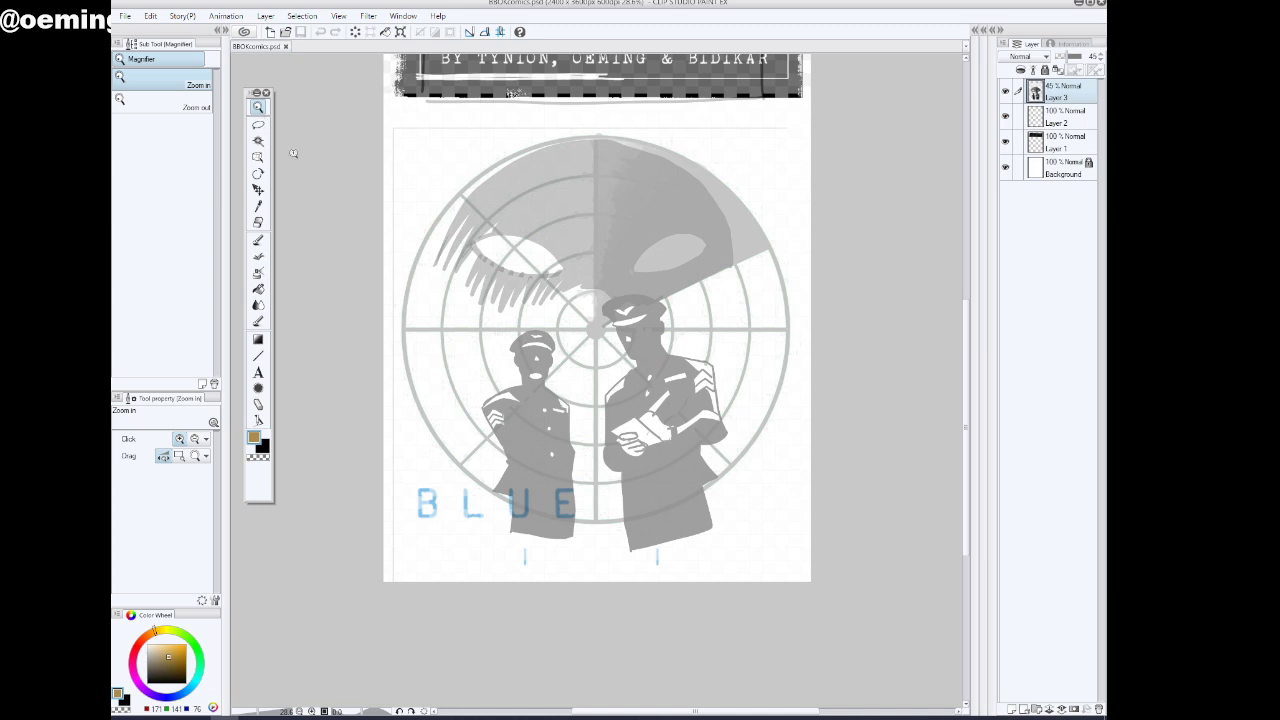
drag(964, 366, 963, 328)
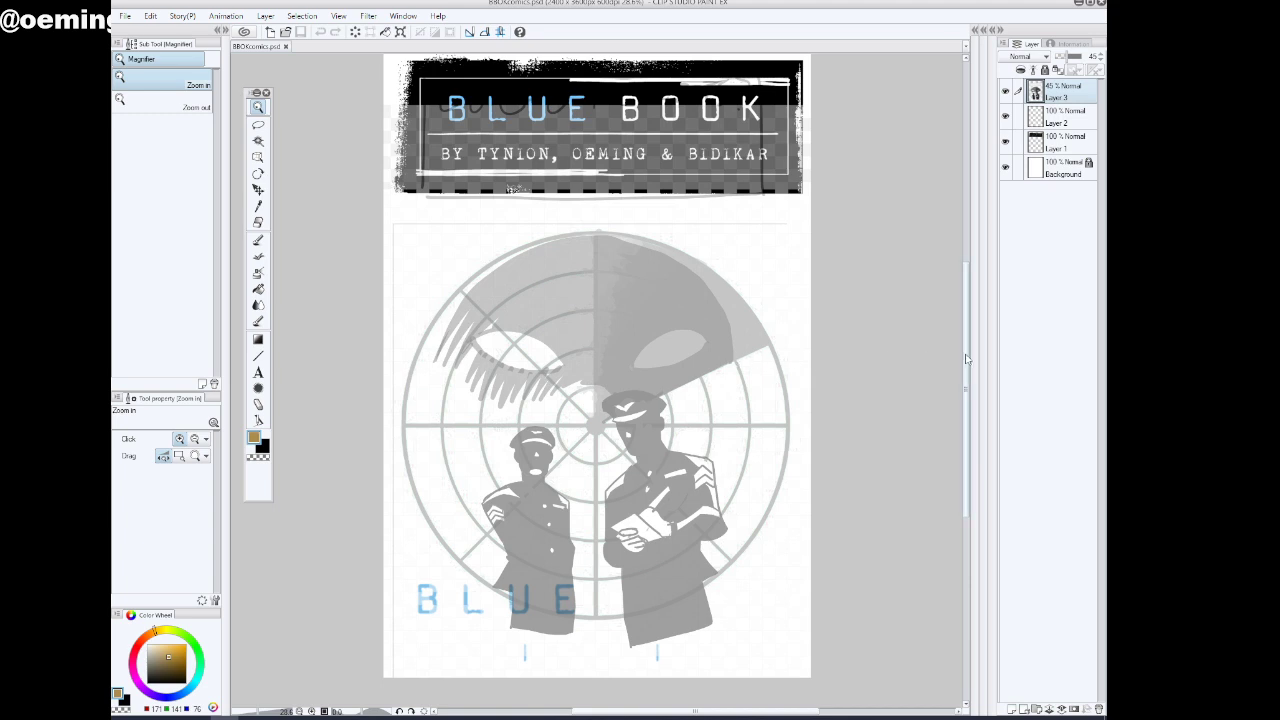
drag(966, 355, 966, 353)
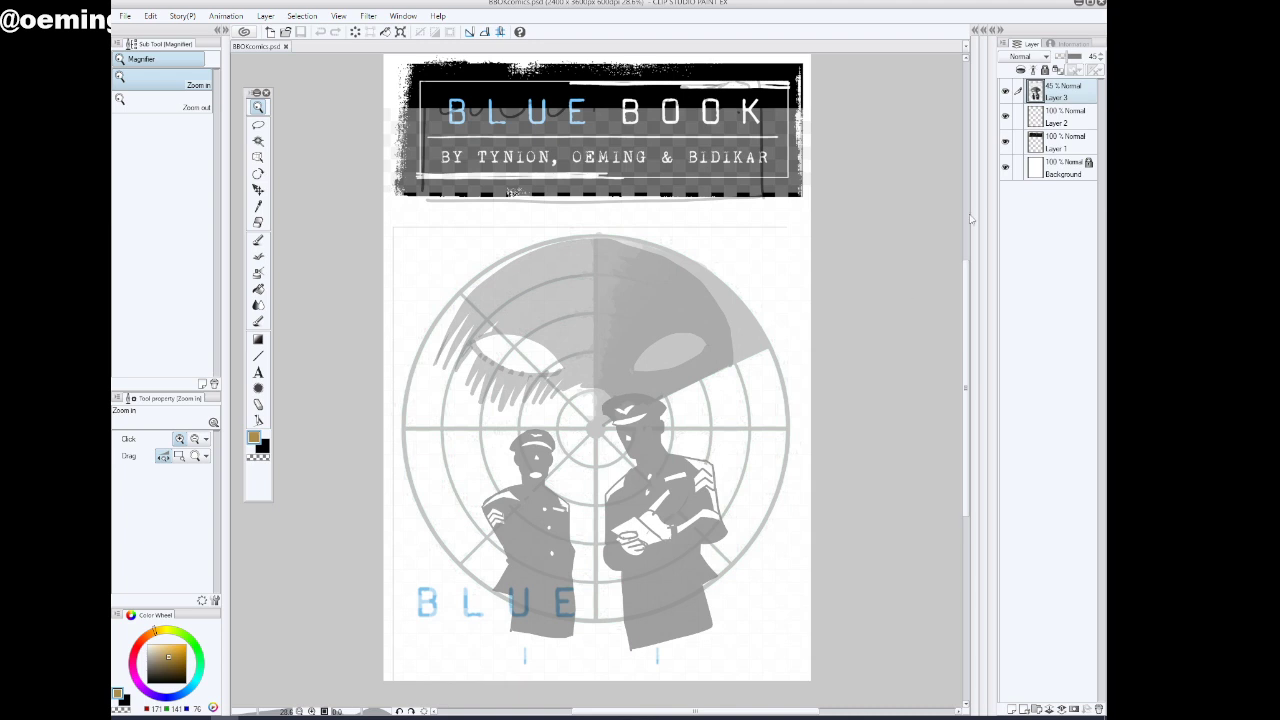
drag(1006, 91, 1006, 130)
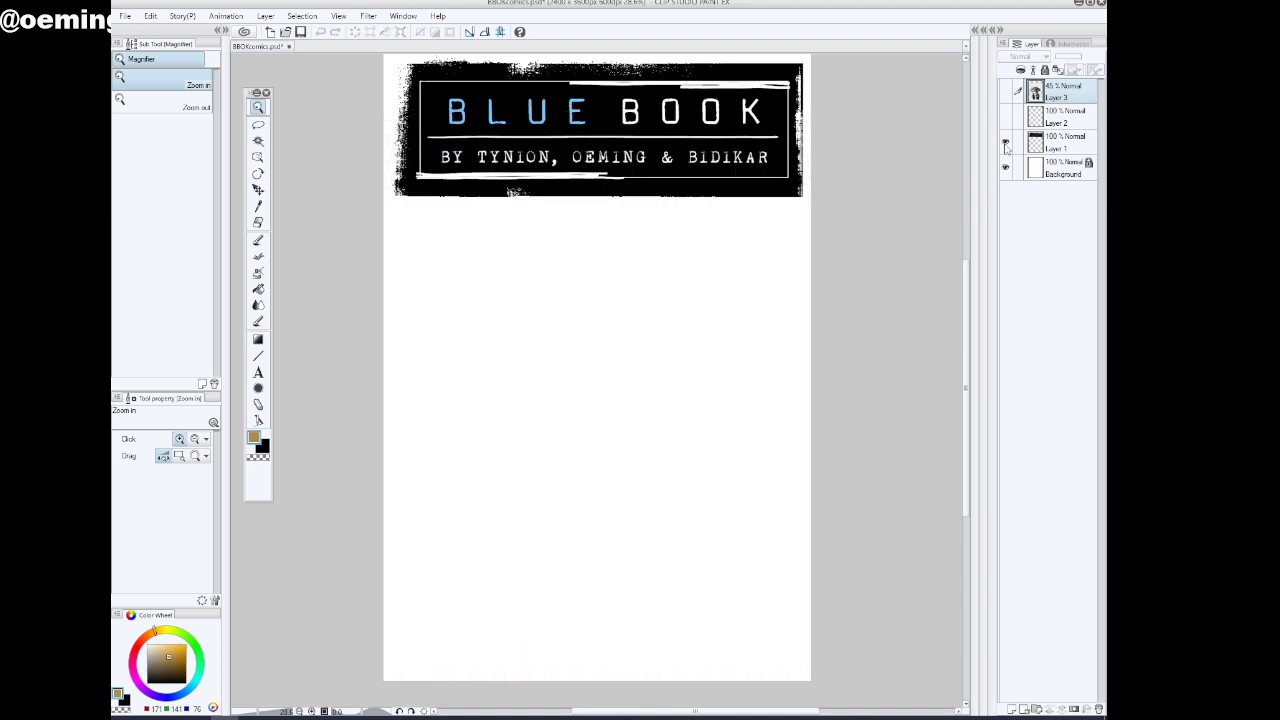
click(1006, 142)
click(1006, 91)
click(1005, 117)
click(1005, 117)
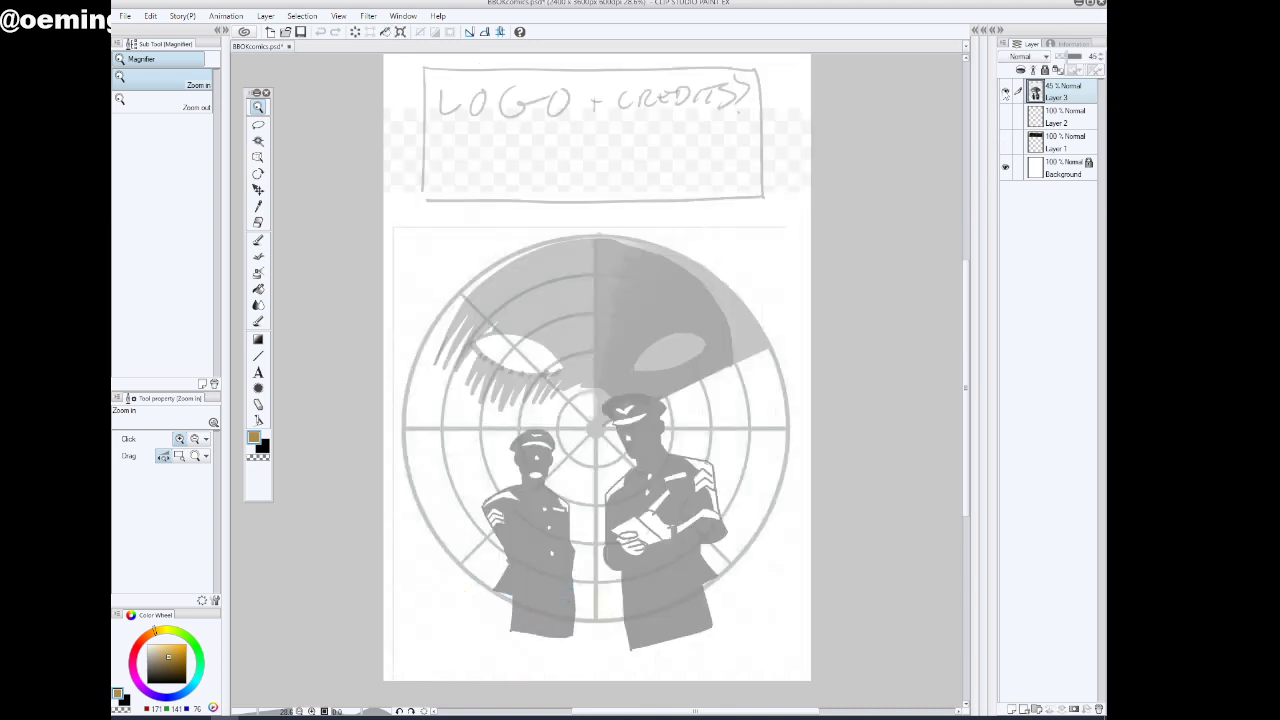
click(1006, 91)
click(1006, 142)
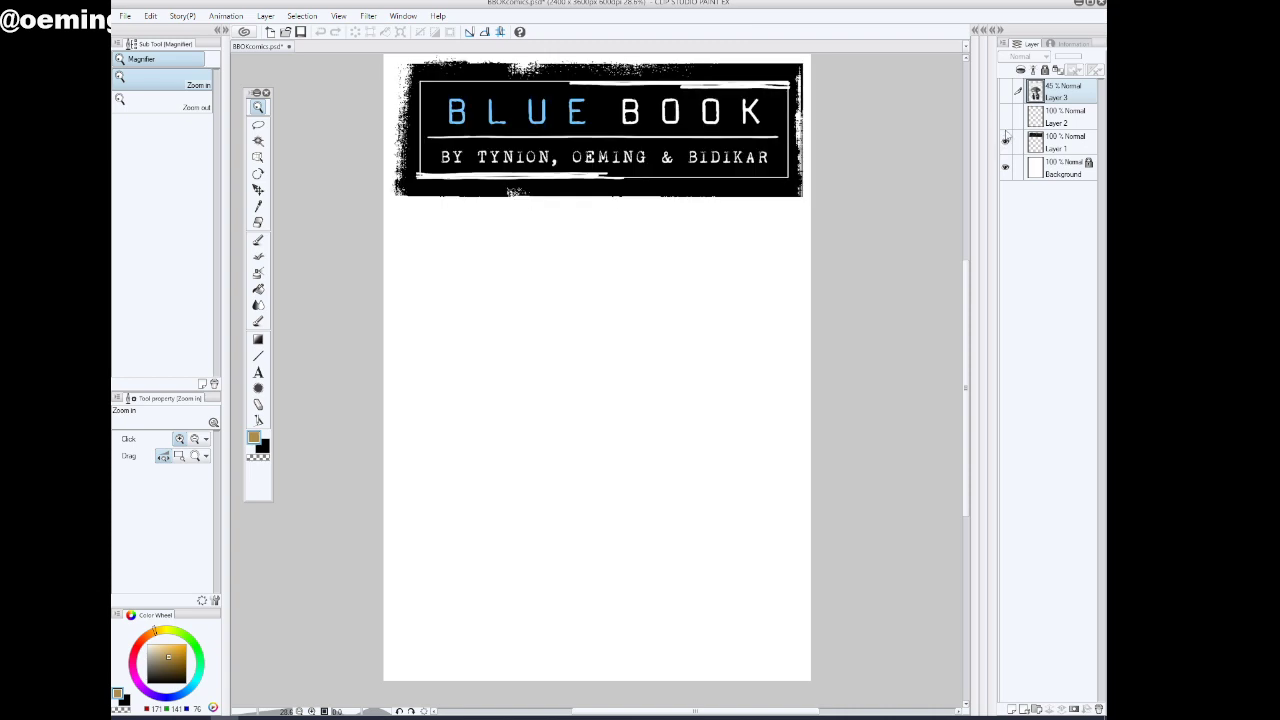
click(1005, 117)
click(1006, 91)
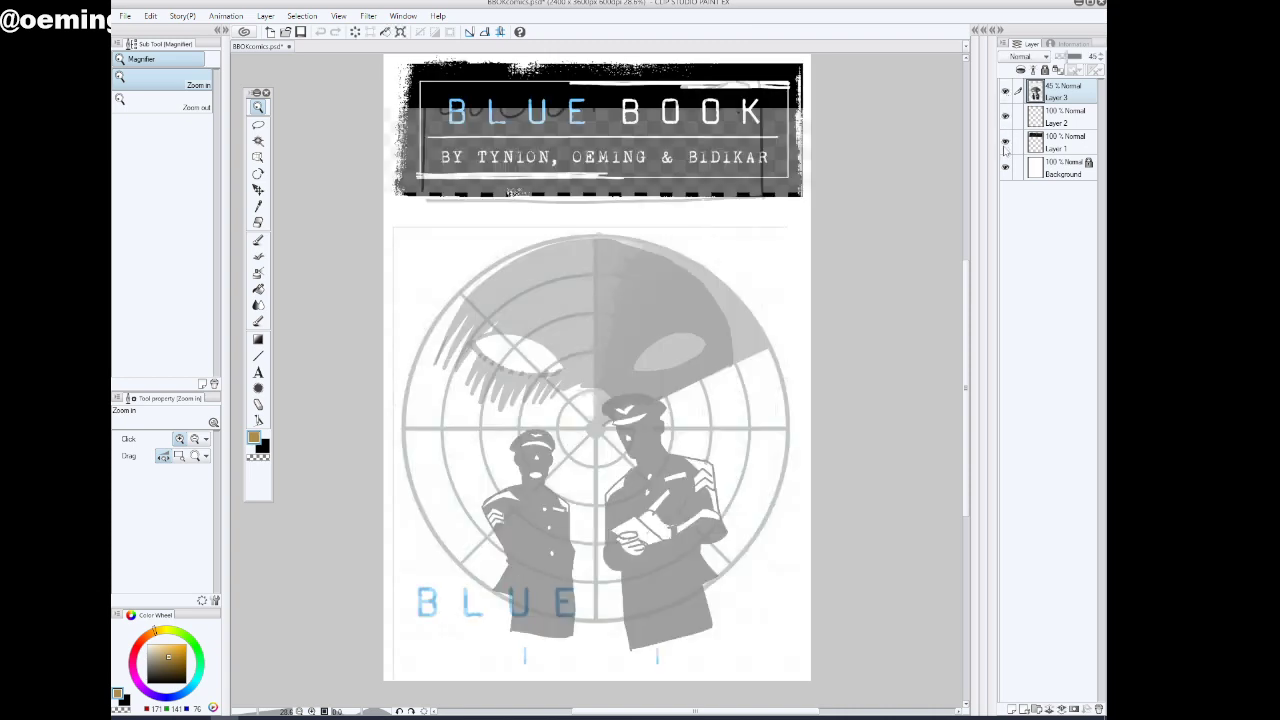
Compare the cover with and without the logo and lower blue lettering, leaving Layer 2 hidden and Layer 1 visible
click(1006, 142)
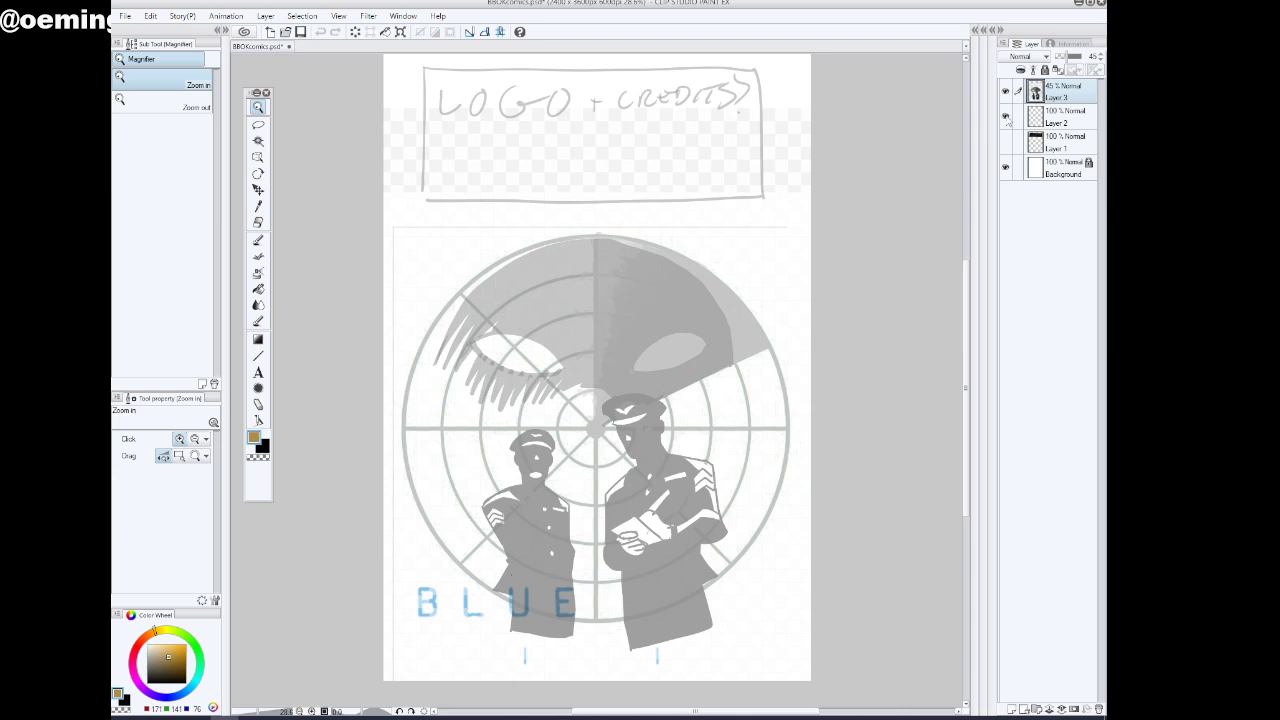
click(1006, 117)
click(1006, 117)
click(1006, 117)
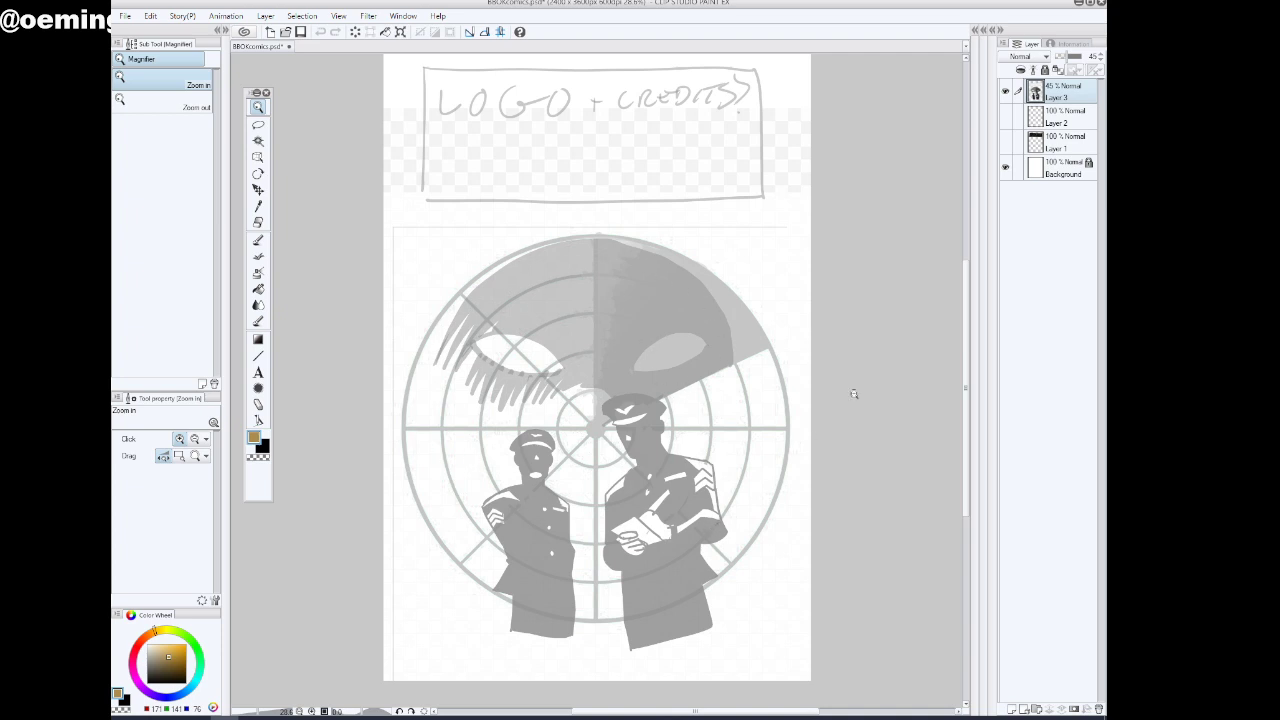
click(1006, 117)
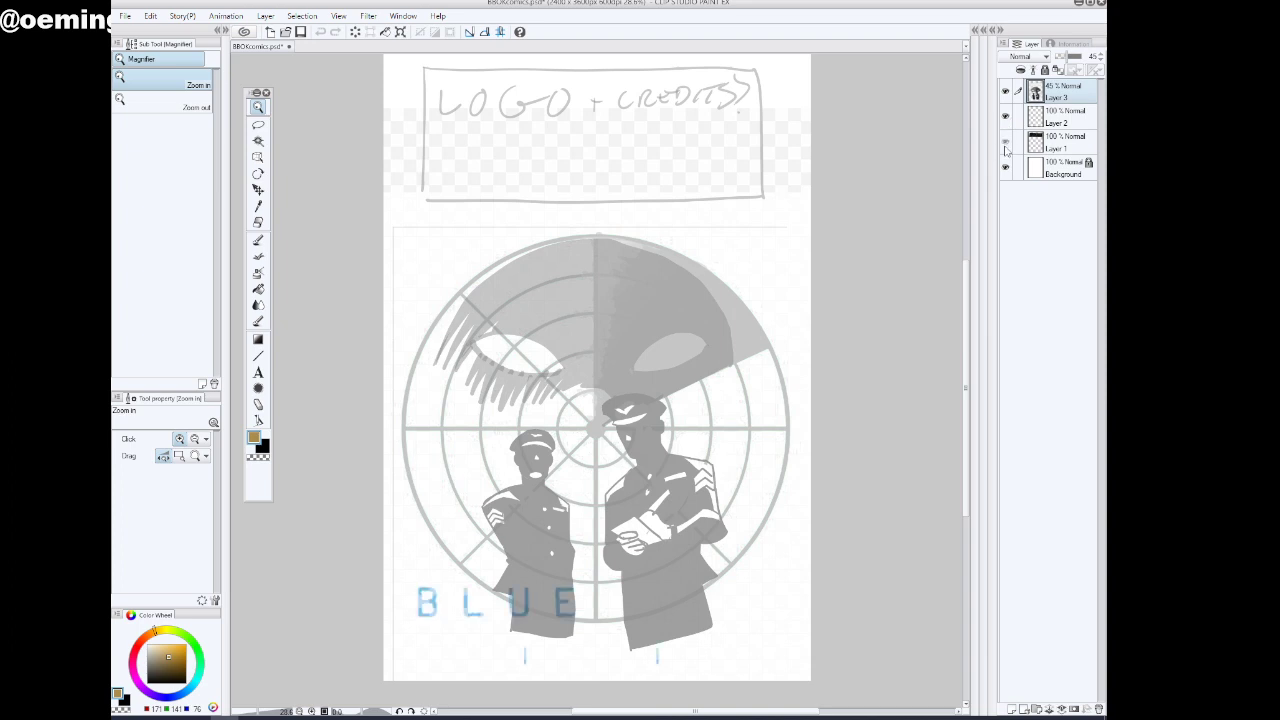
click(1006, 143)
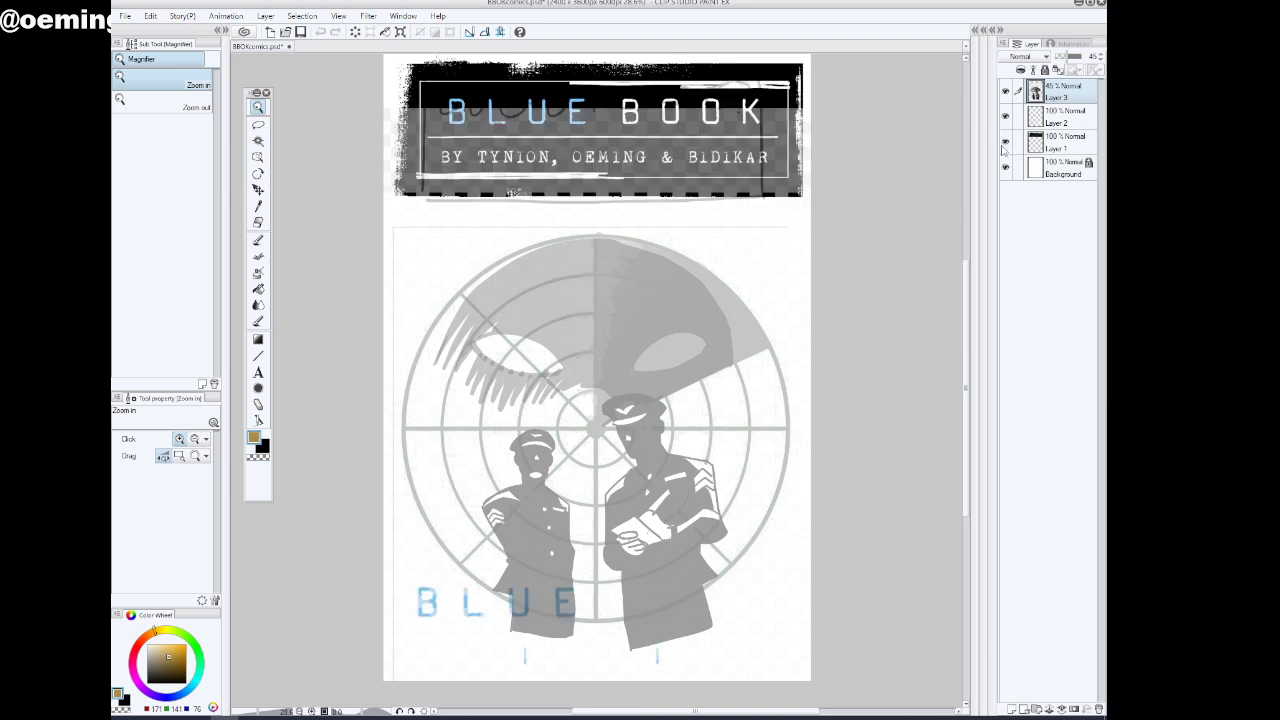
click(1006, 117)
click(1006, 141)
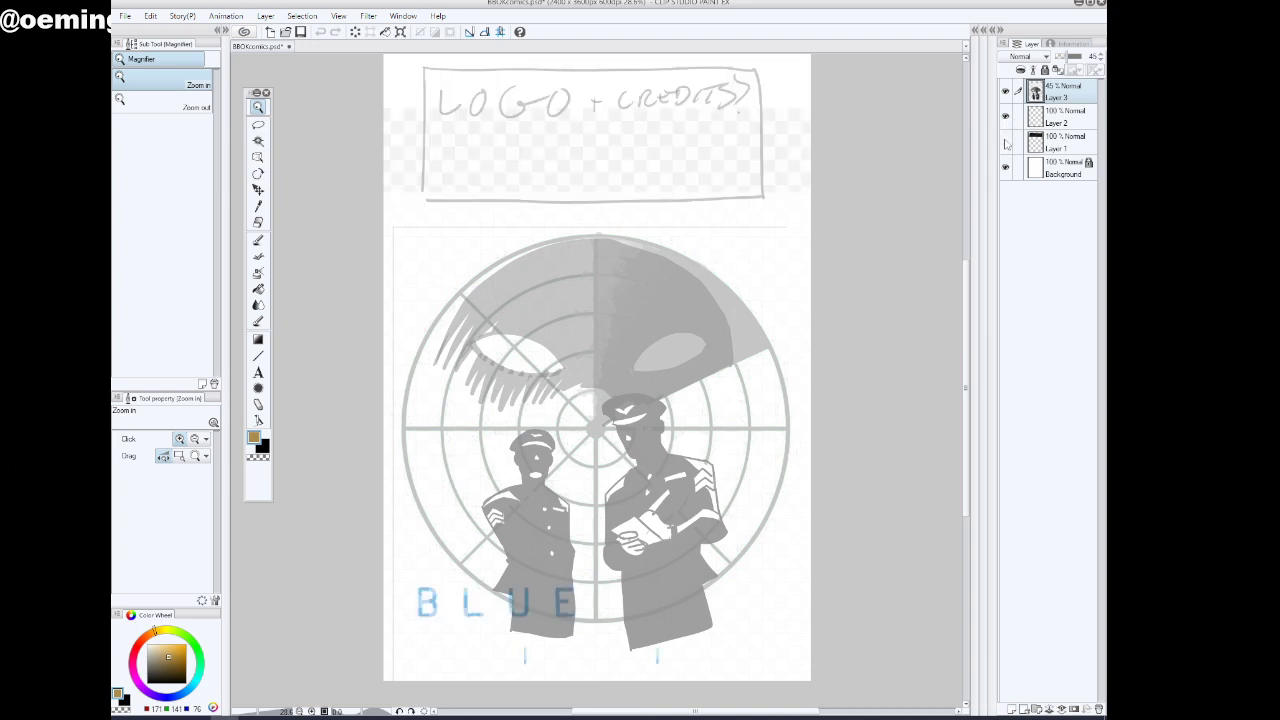
click(1006, 117)
click(1006, 117)
click(1006, 117)
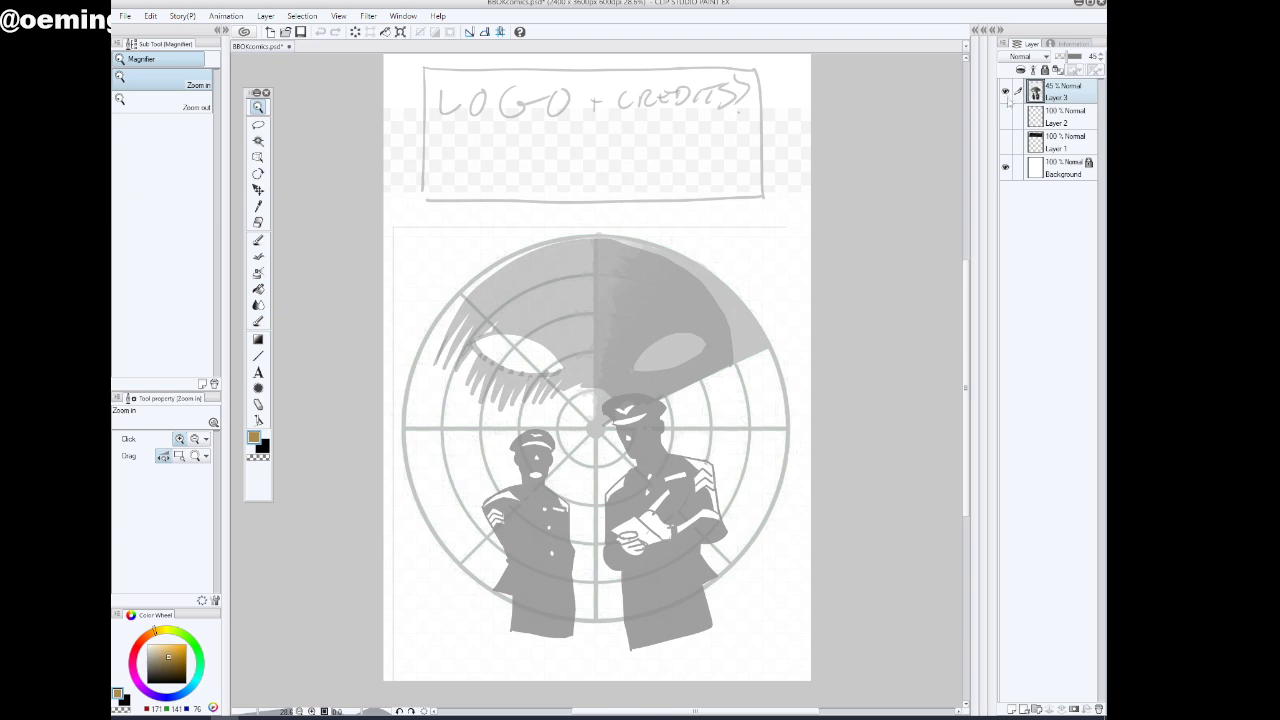
click(1006, 141)
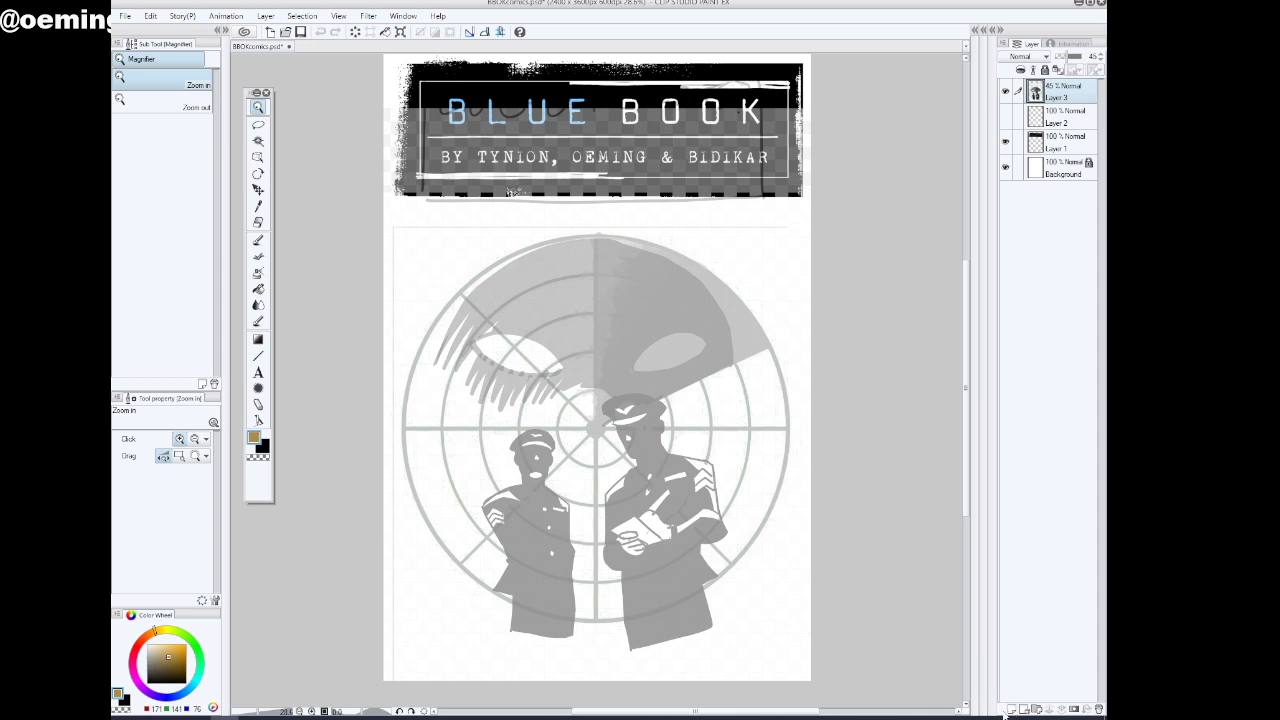
Add a new layer above the sketch layer and choose the Ellipse marquee selection tool
click(1011, 709)
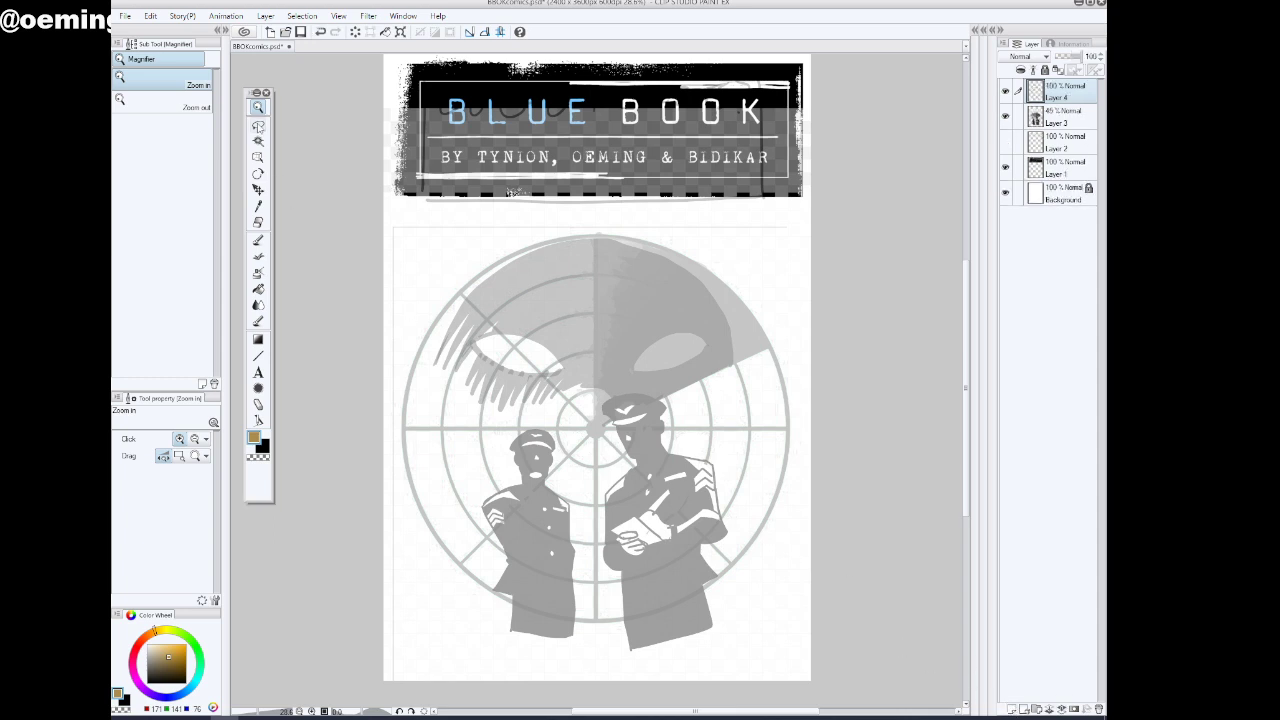
click(258, 124)
click(172, 128)
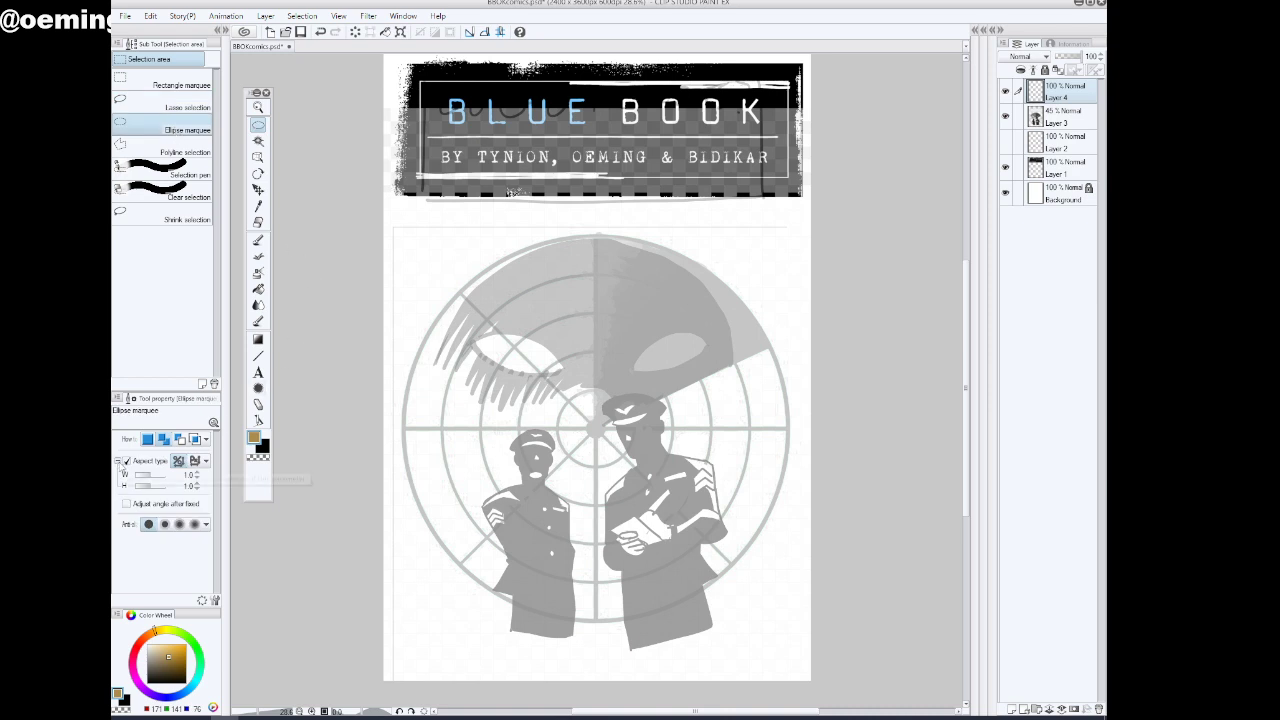
Try elliptical selections over the alien face with and without the fixed aspect type, clearing each one
drag(462, 271, 637, 437)
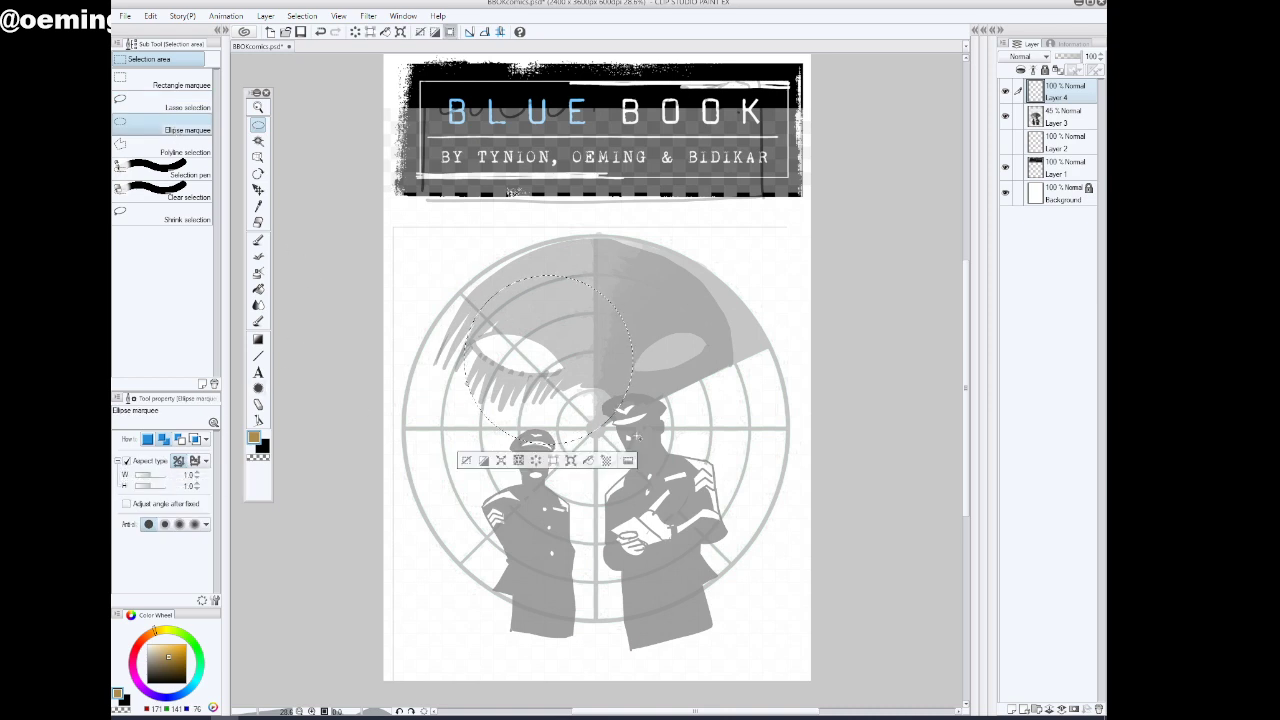
click(466, 460)
click(127, 461)
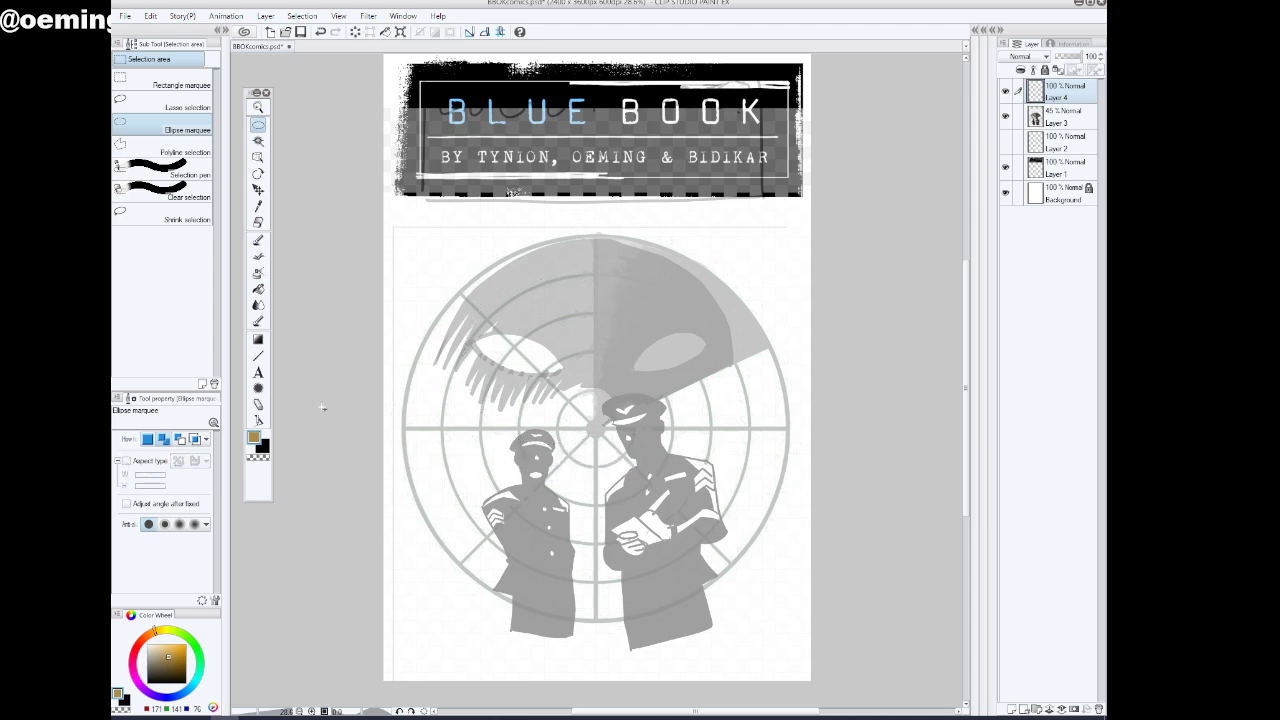
drag(469, 288, 622, 467)
click(462, 484)
click(127, 461)
Select a circle matching the radar's outer ring and outline the selection with Draw on border
drag(400, 233, 790, 668)
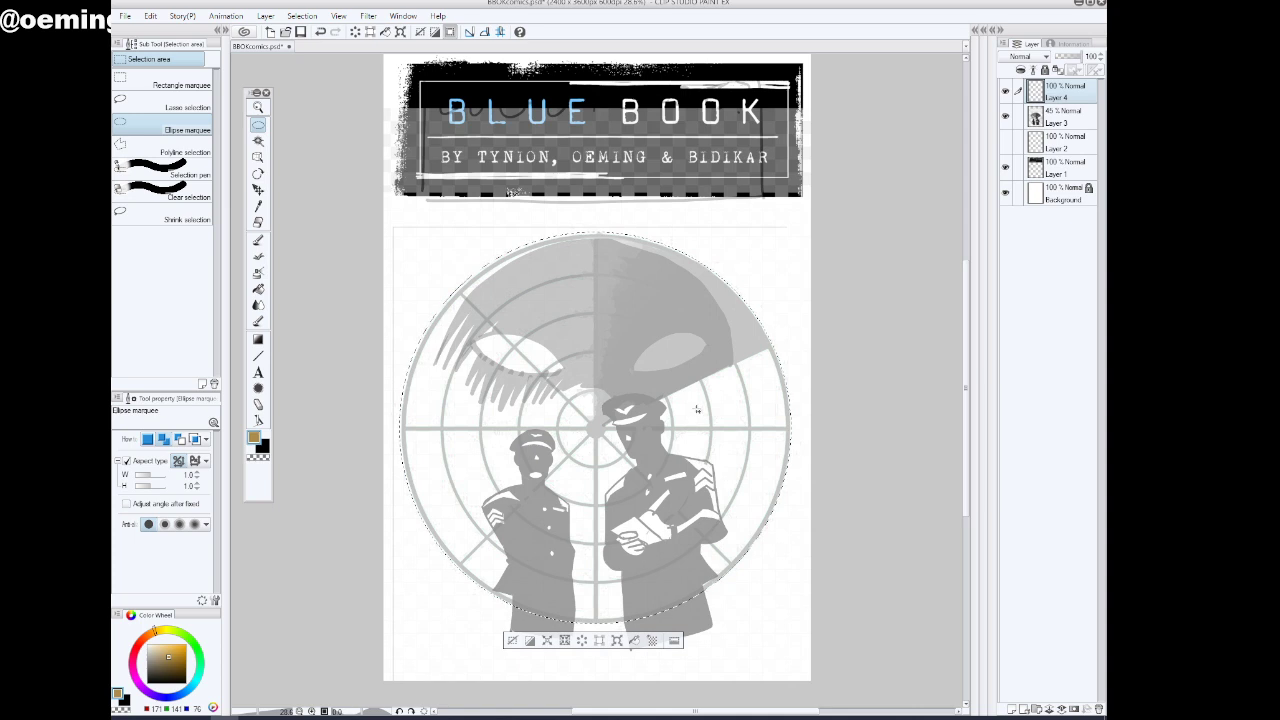
click(150, 16)
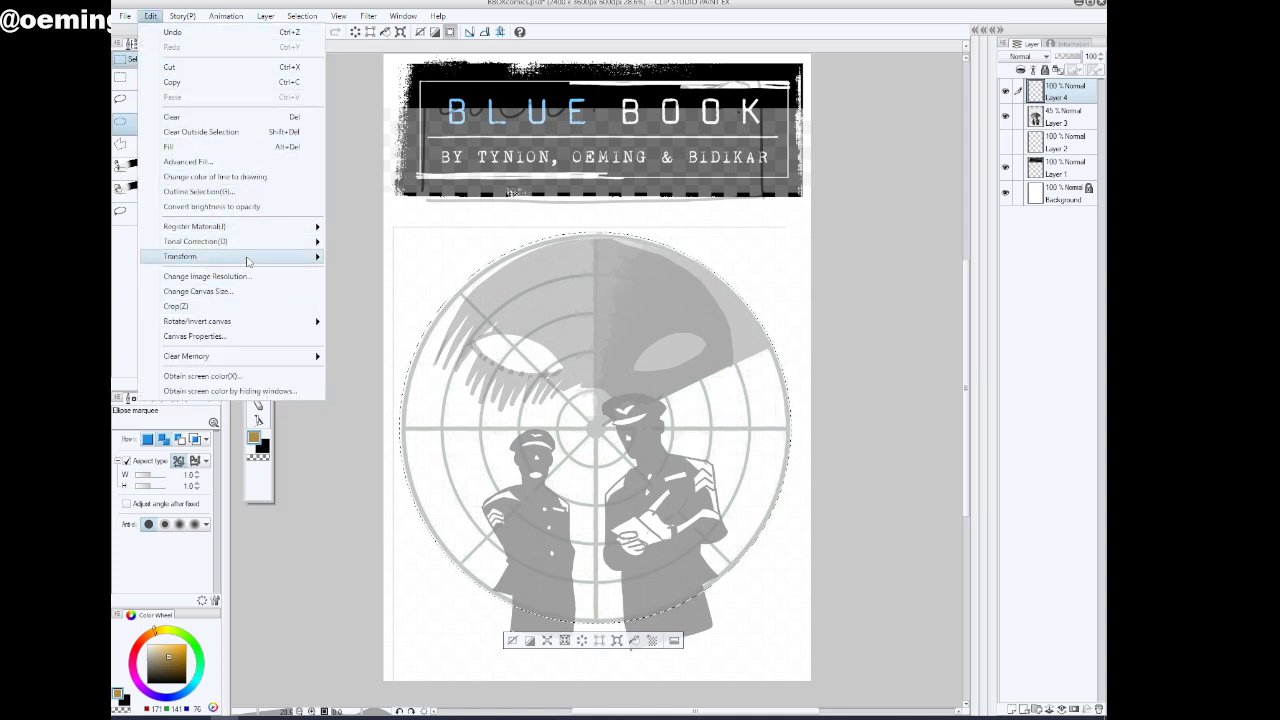
click(248, 191)
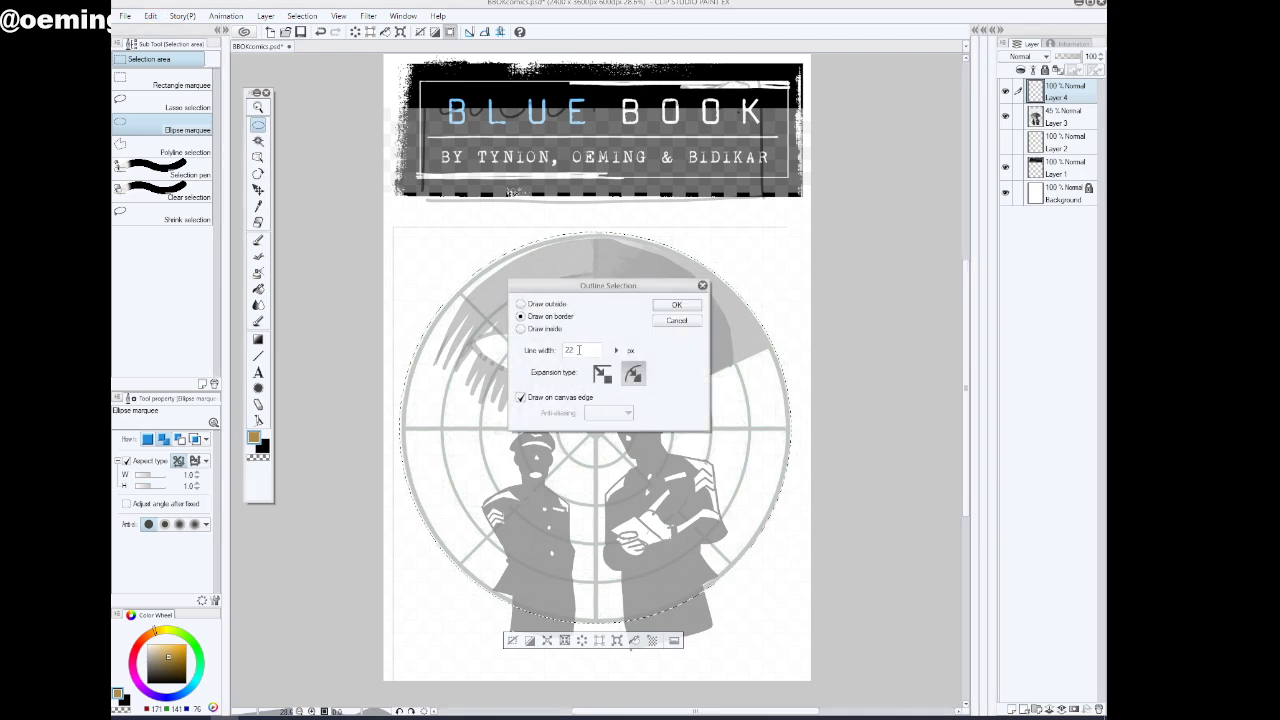
double_click(578, 350)
click(687, 305)
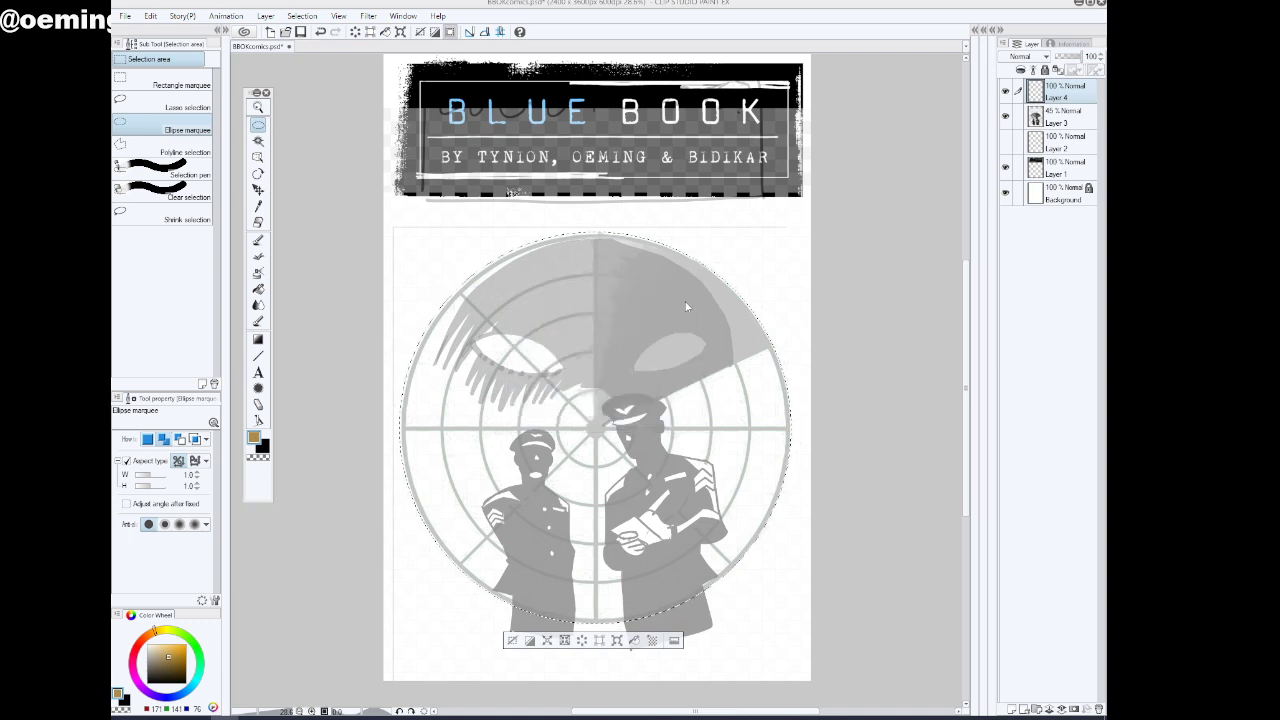
Outline the outer ring selection on its border in black with a 20 px line width and deselect it
click(264, 450)
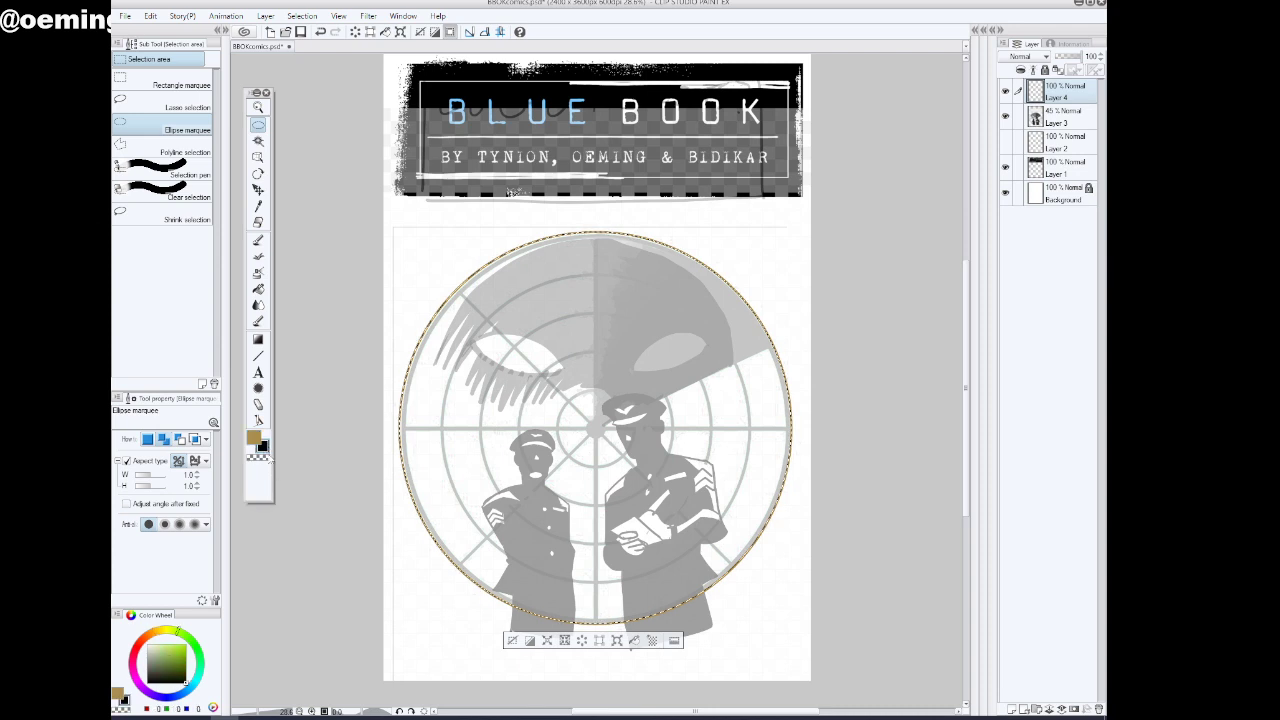
click(150, 16)
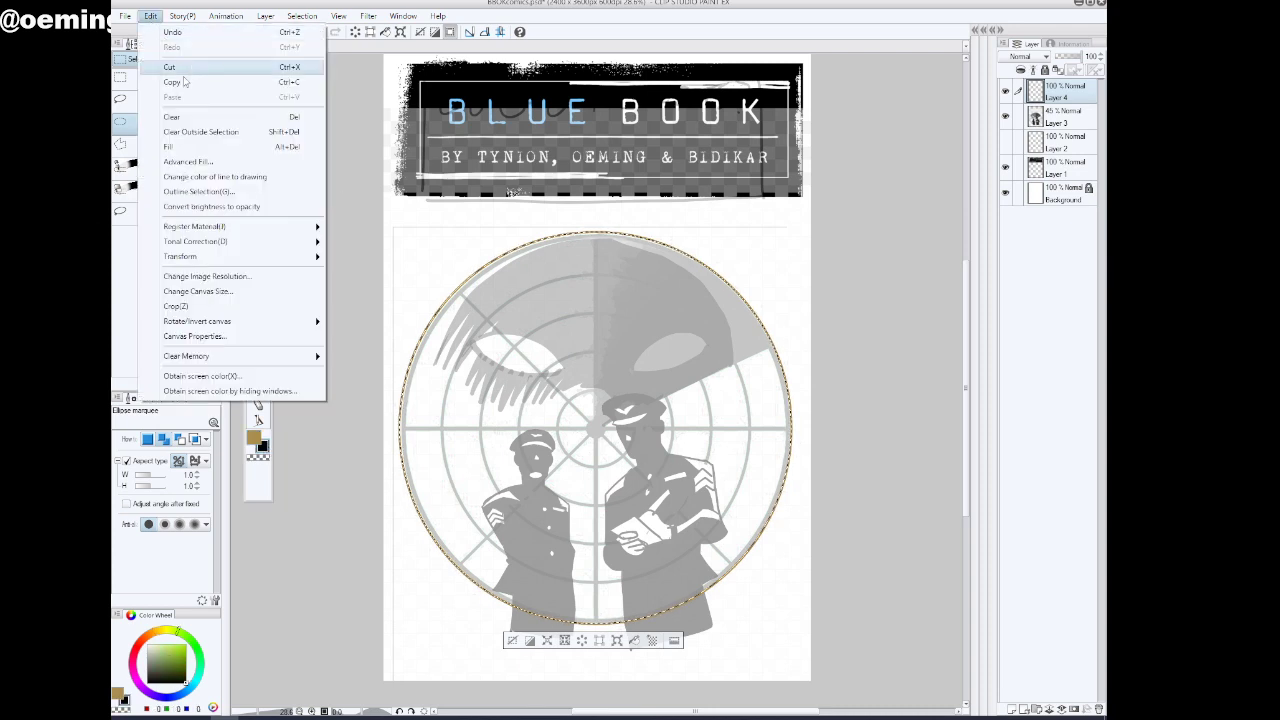
click(212, 191)
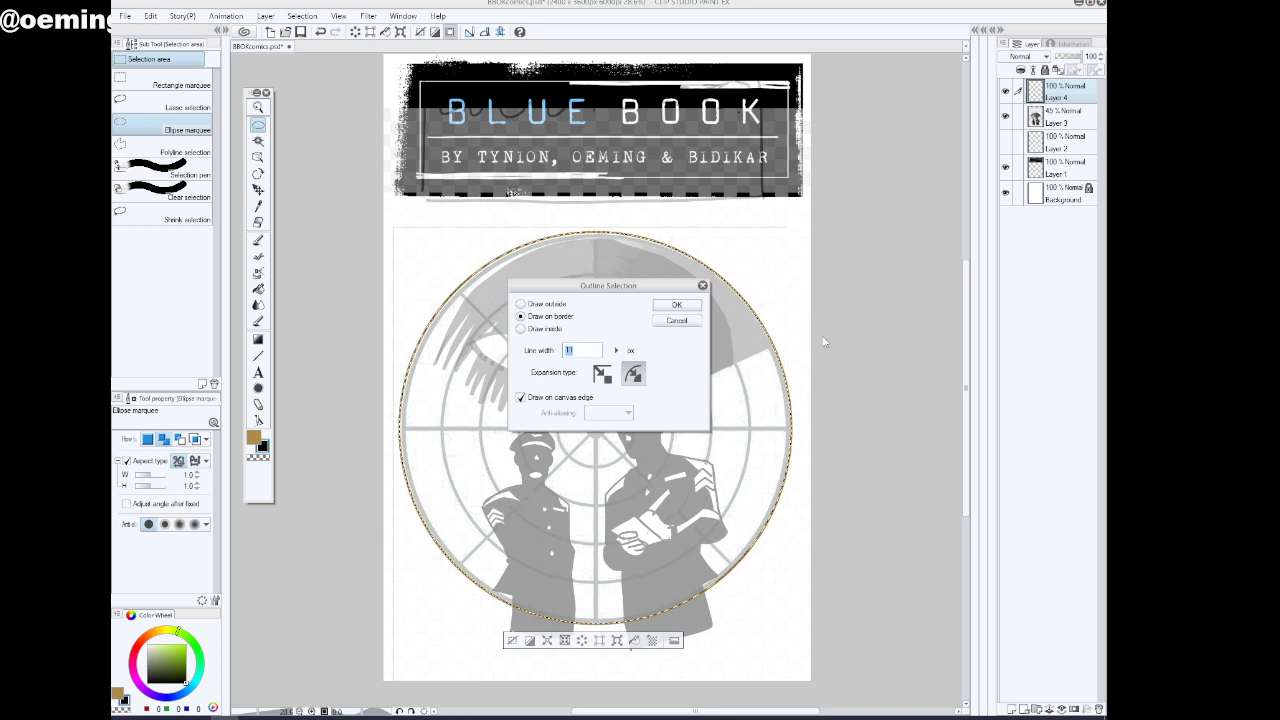
text(20)
click(676, 304)
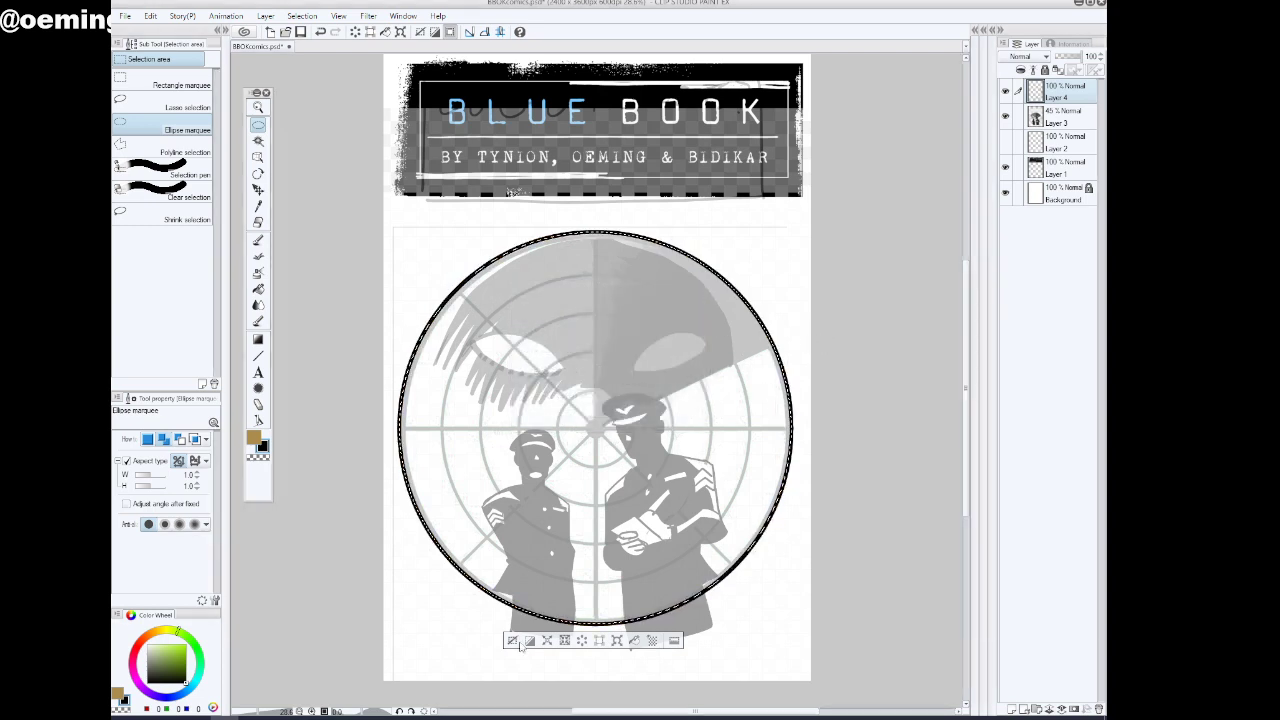
key(ctrl+d)
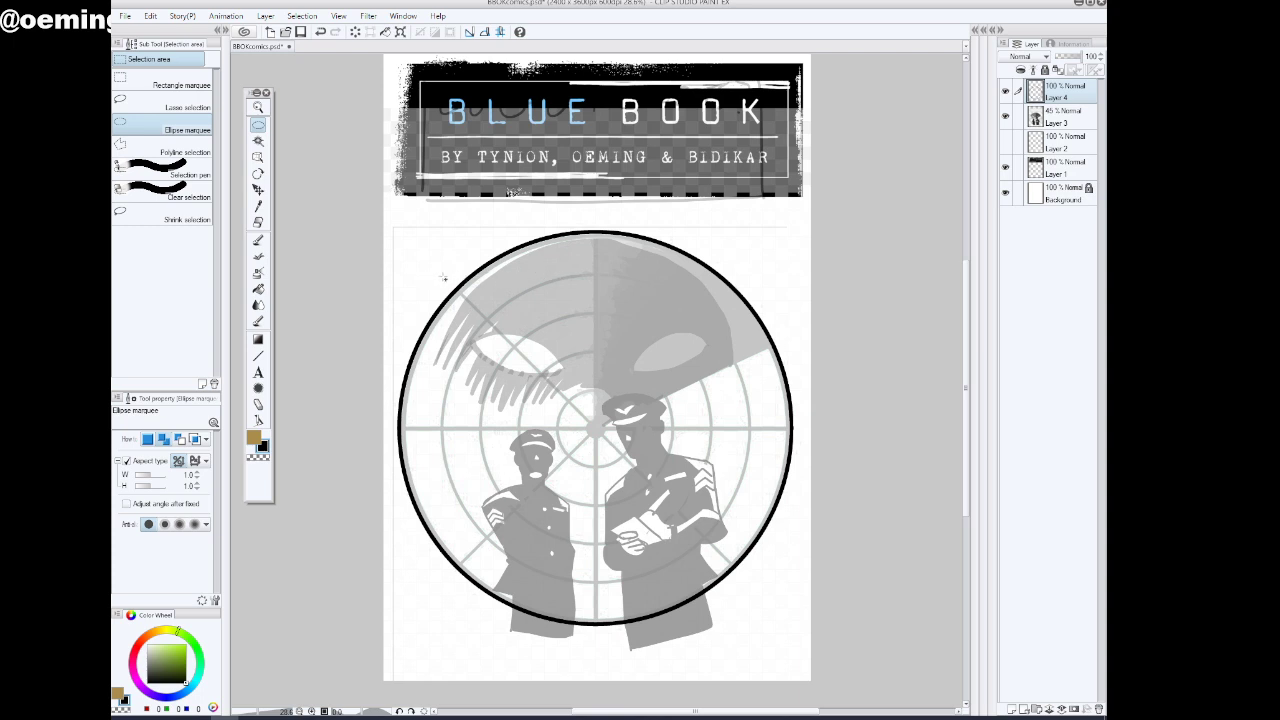
Select a smaller circle around the radar's next inner ring, outline it on the border with a thinner black line, and deselect
drag(443, 275, 753, 684)
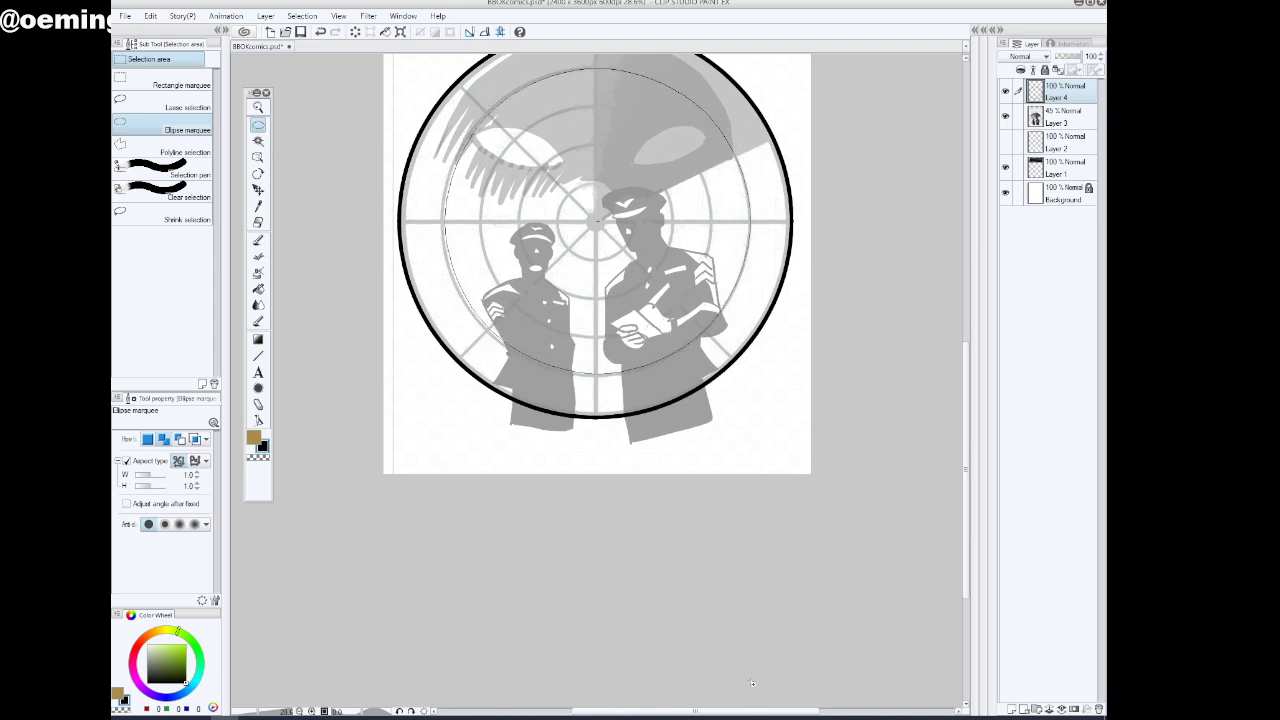
drag(967, 500, 958, 450)
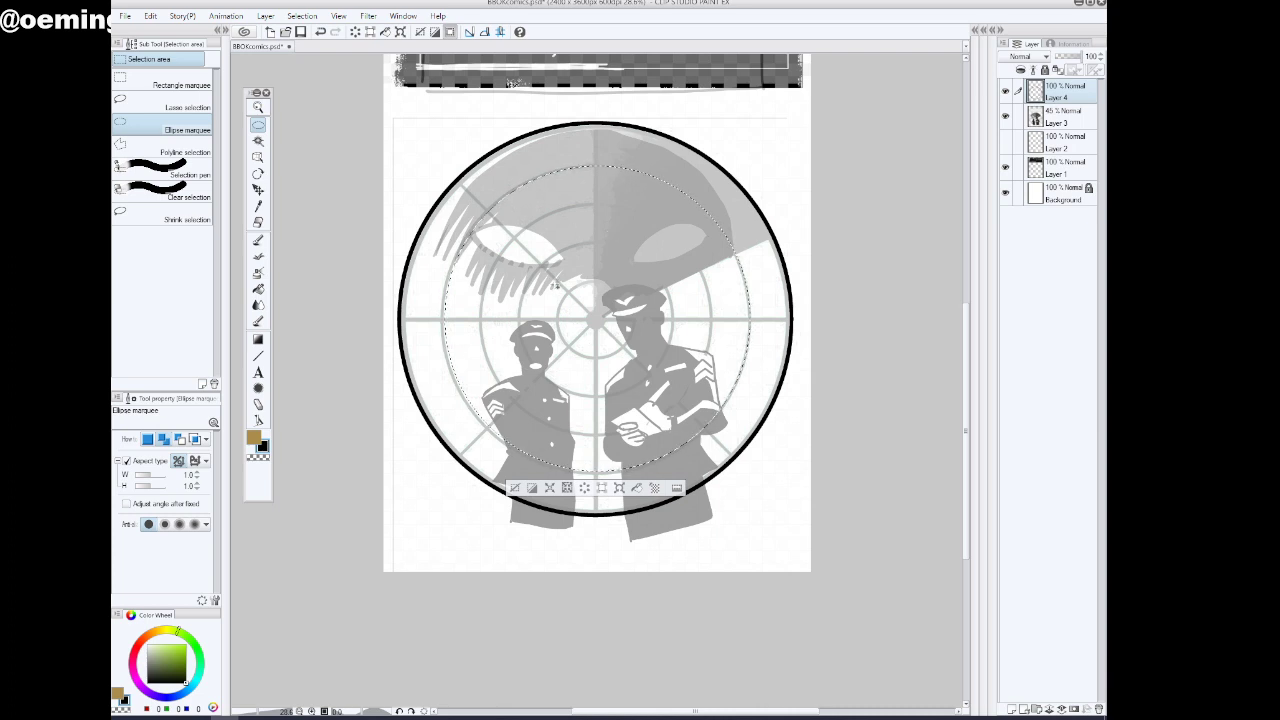
click(150, 16)
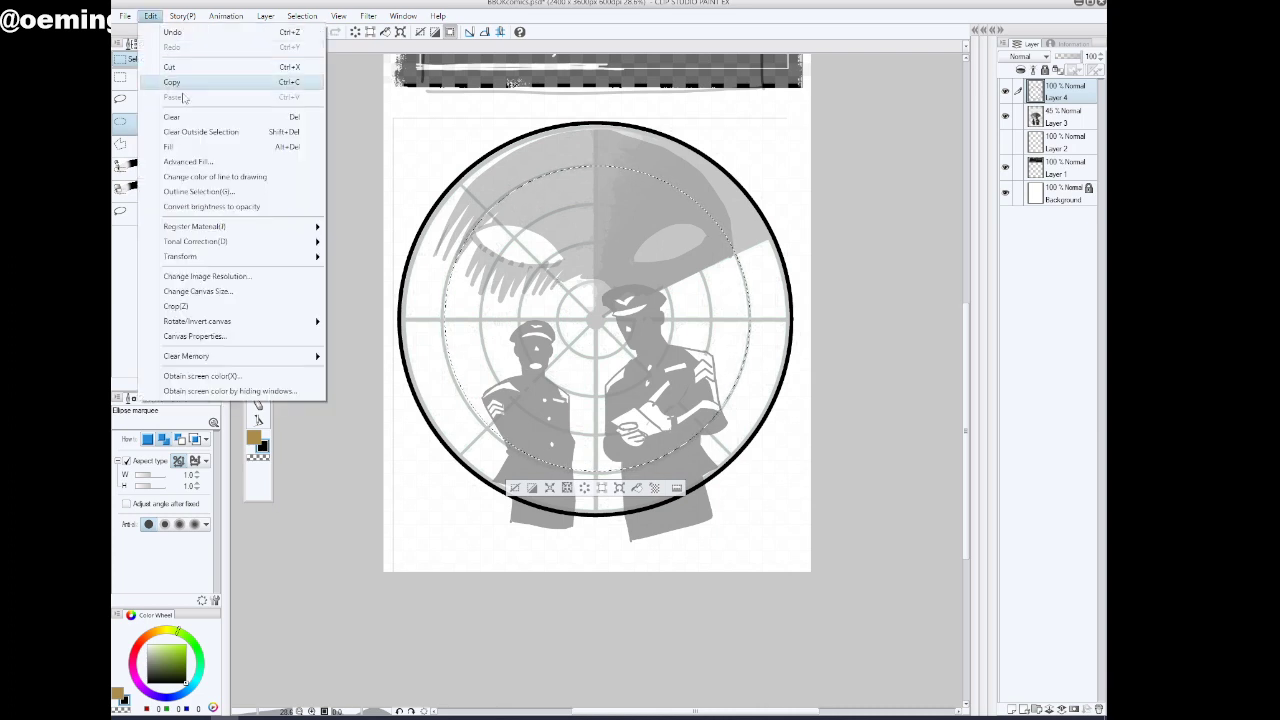
click(198, 191)
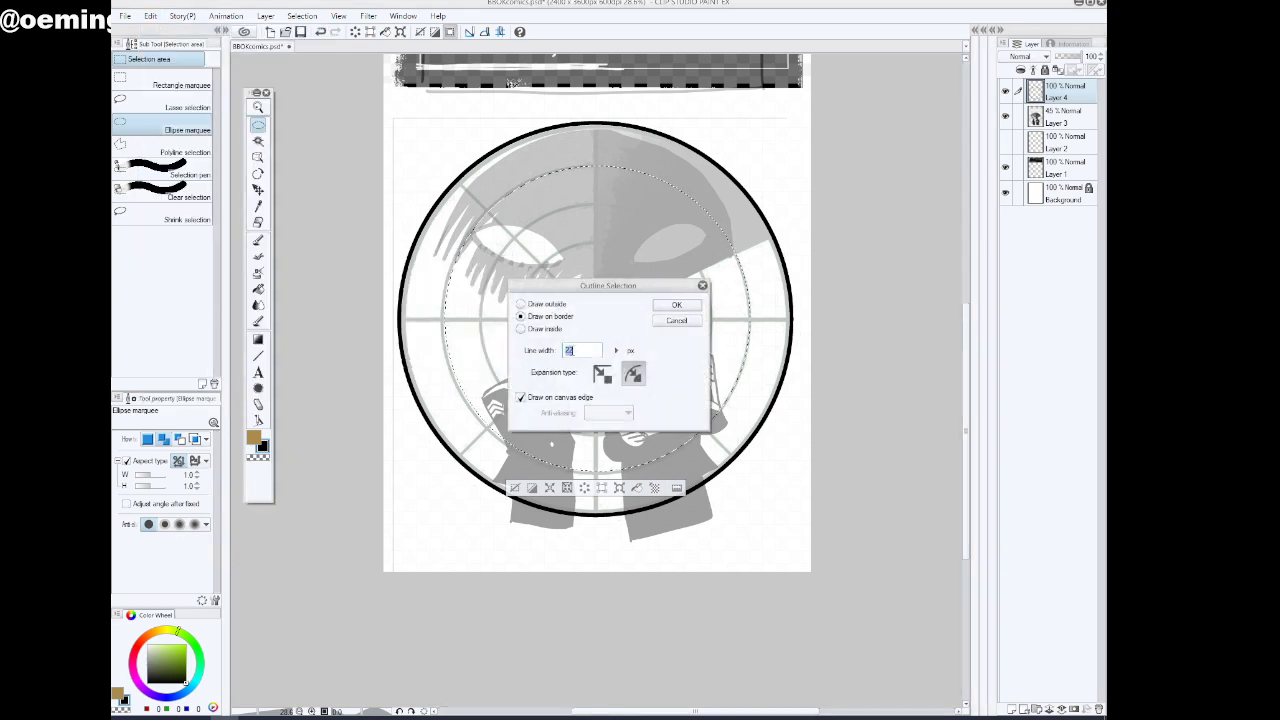
text(2)
click(677, 306)
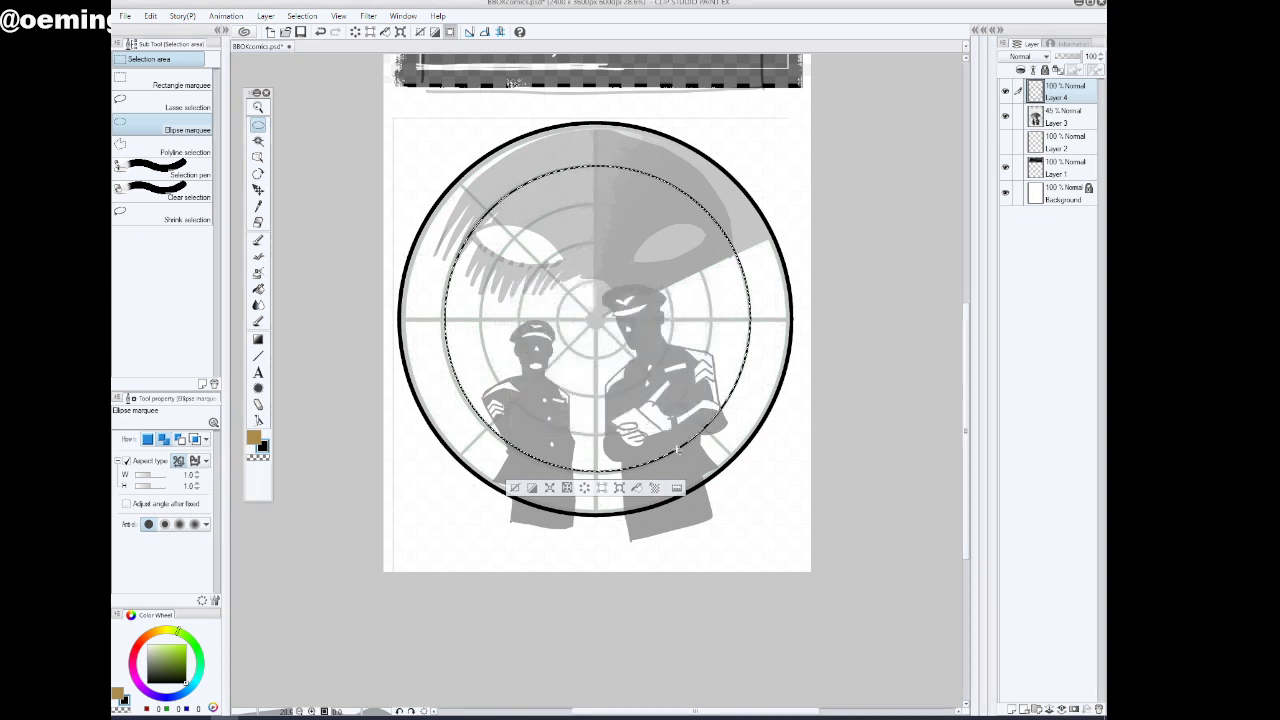
click(514, 488)
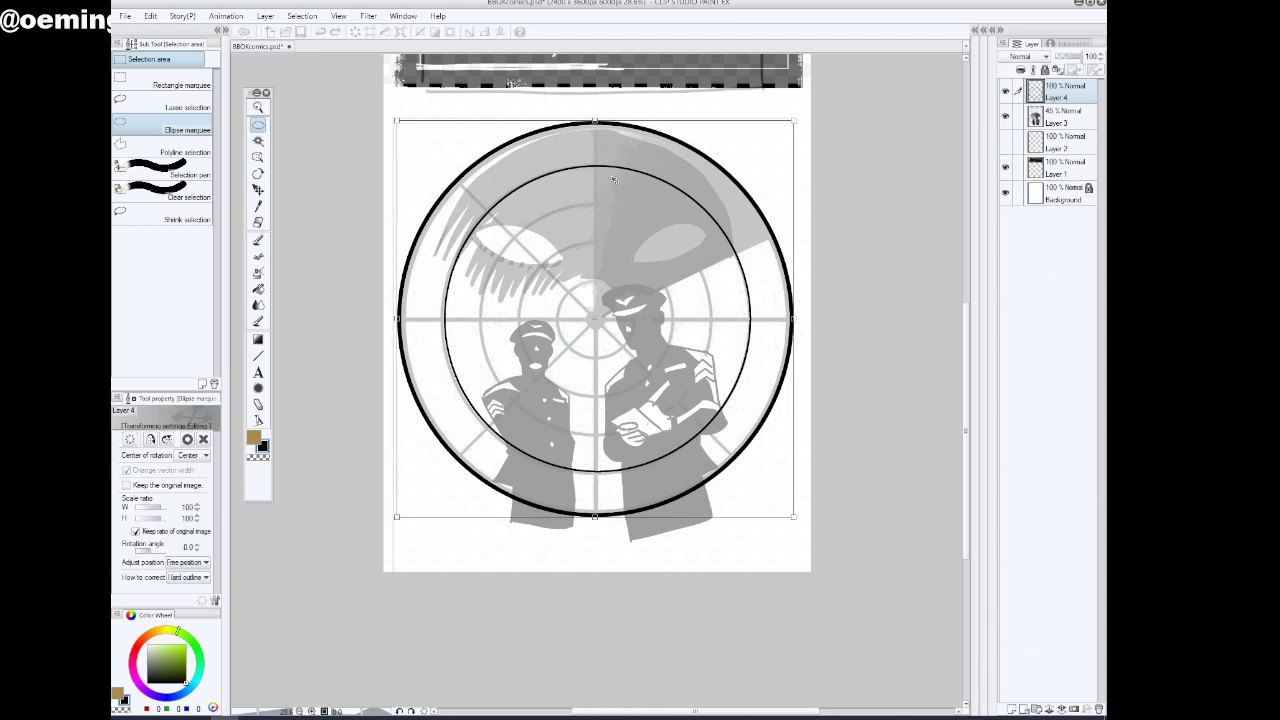
key(ctrl+t)
drag(595, 120, 605, 160)
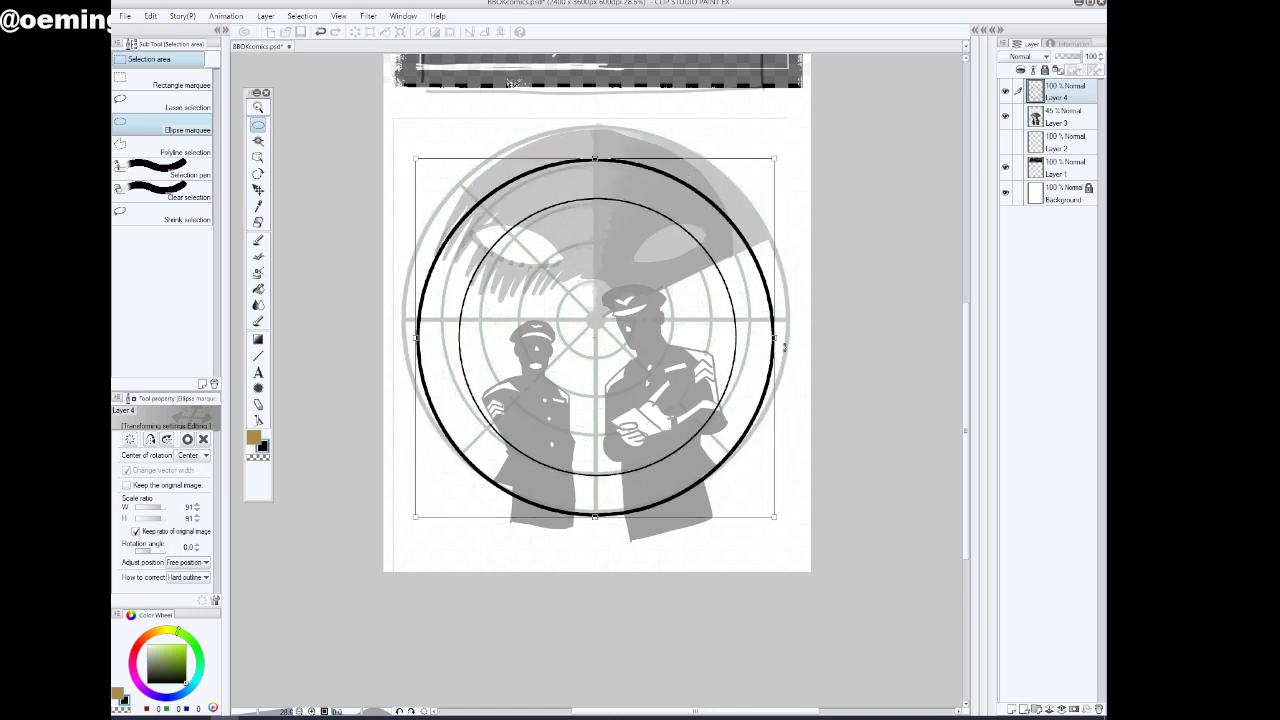
key(ctrl+z)
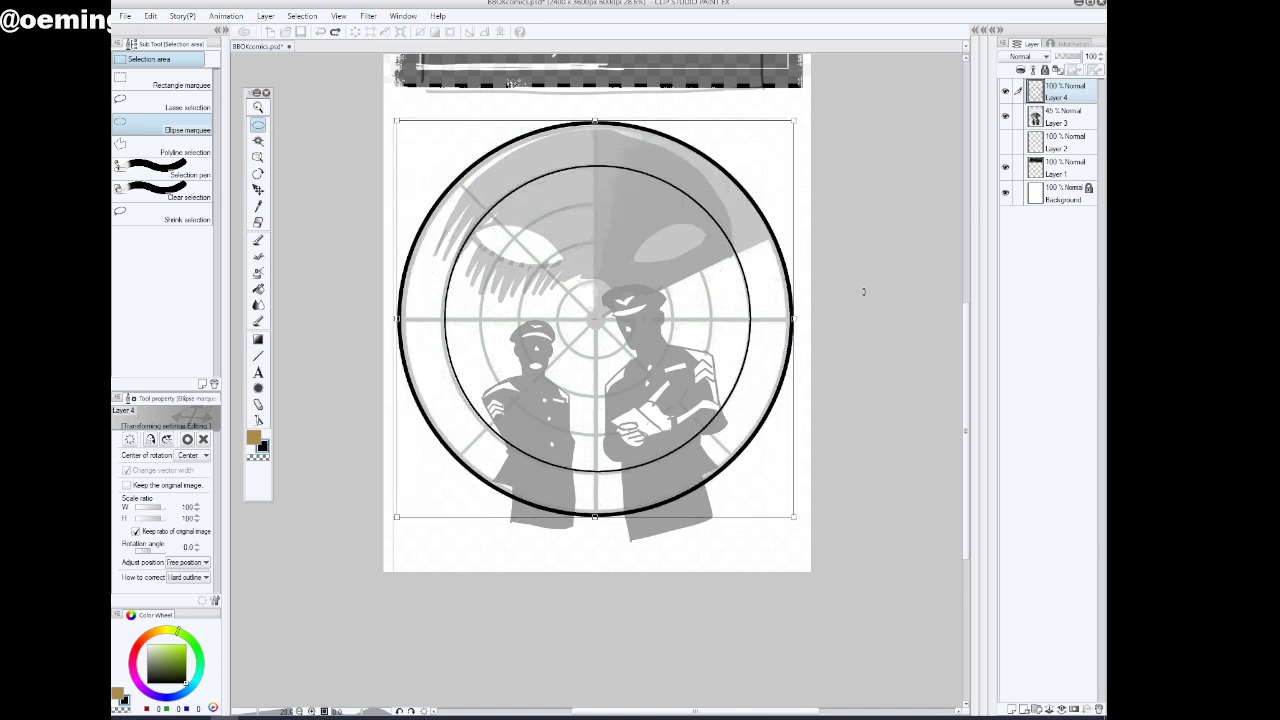
click(1006, 93)
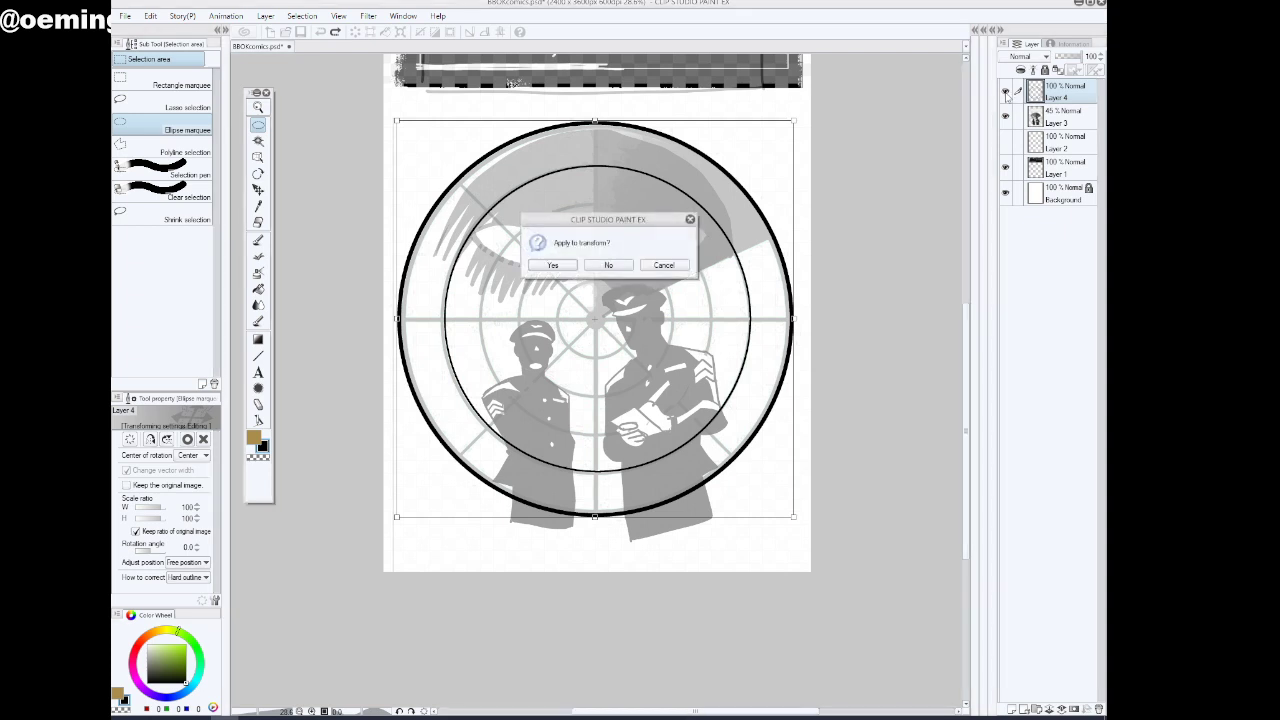
click(552, 265)
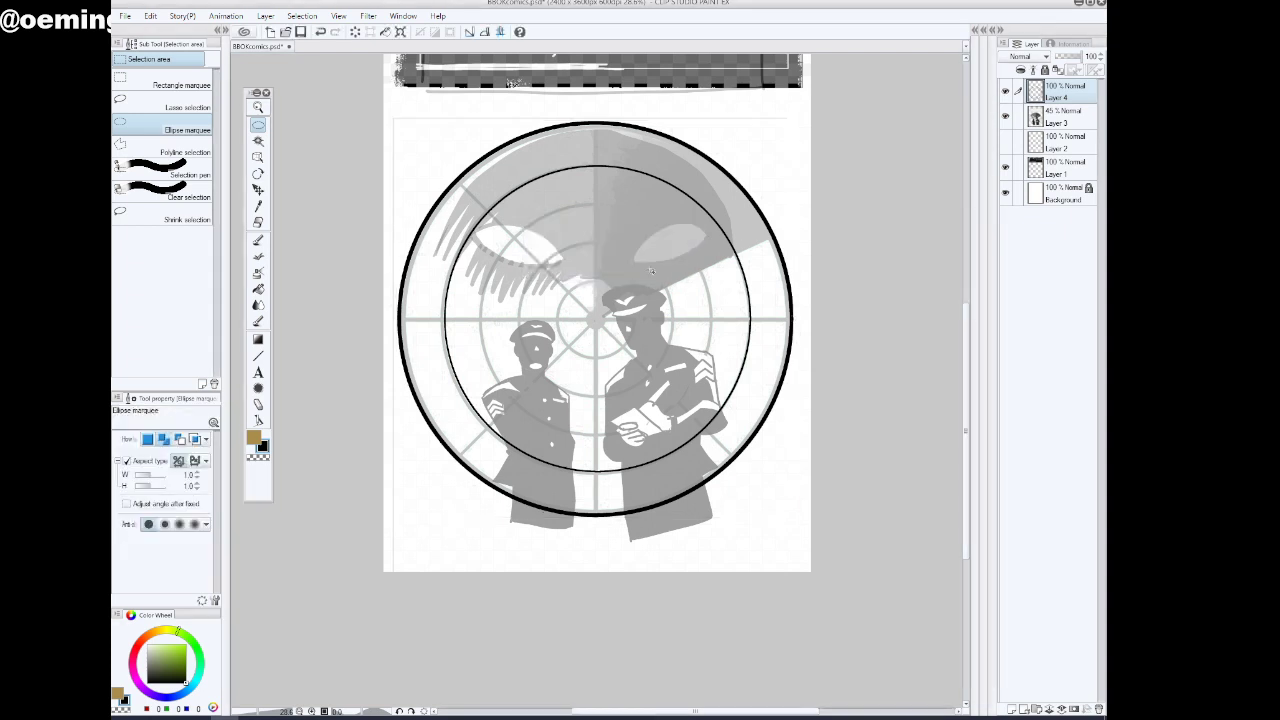
click(1006, 91)
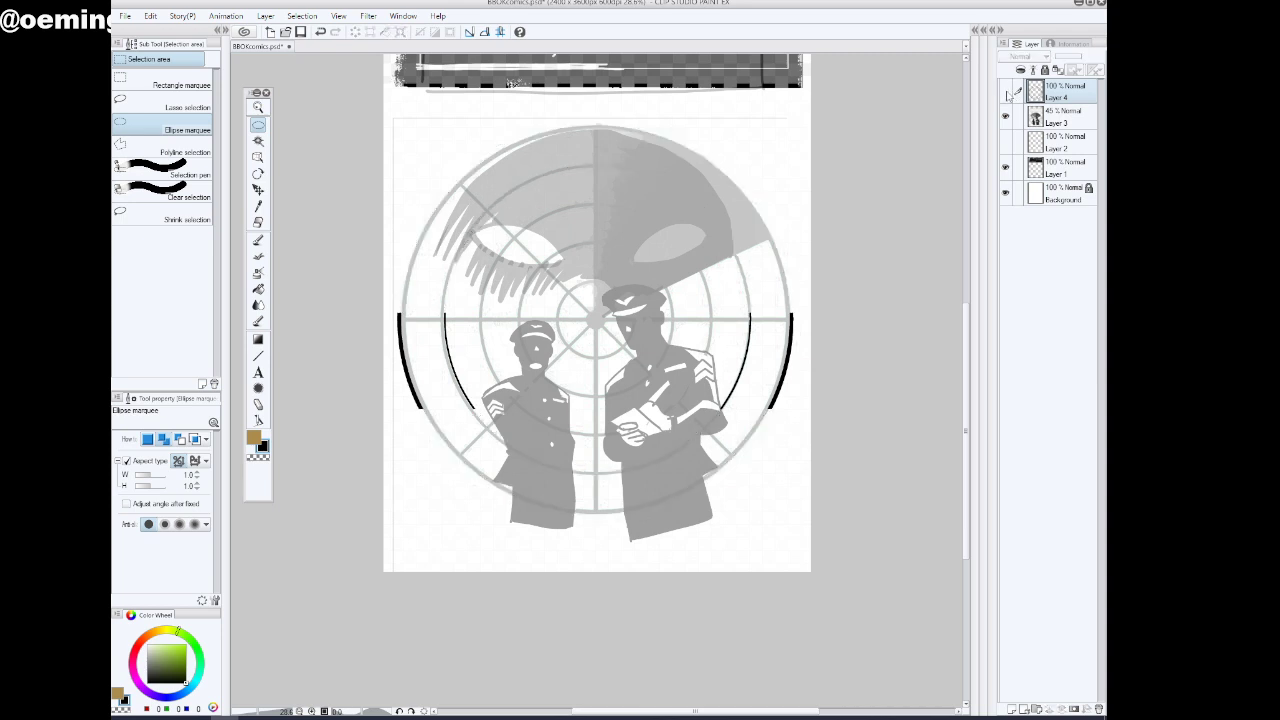
click(1006, 91)
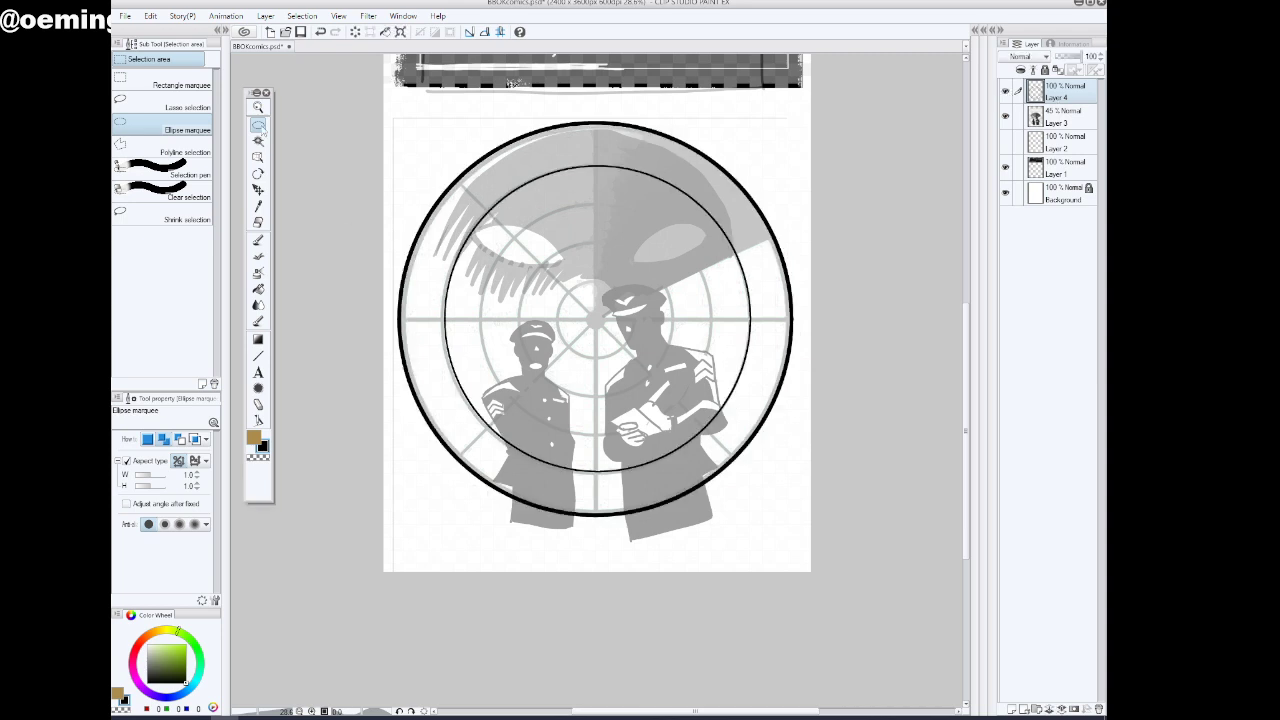
Lasso the thinner inner ring, then copy and paste it onto its own layer
click(177, 105)
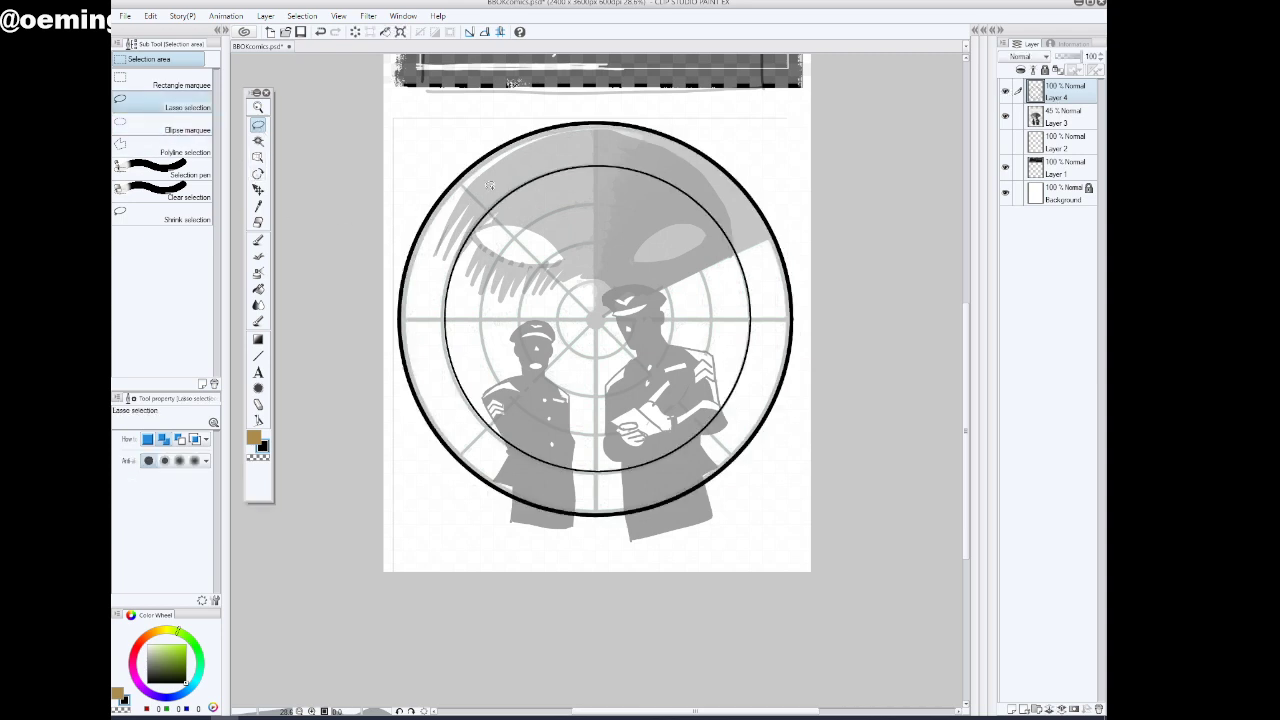
mouse_move(488, 187)
mouse_down()
mouse_move(642, 153)
mouse_move(728, 218)
mouse_move(747, 396)
mouse_move(577, 488)
mouse_move(438, 362)
mouse_move(434, 255)
mouse_up()
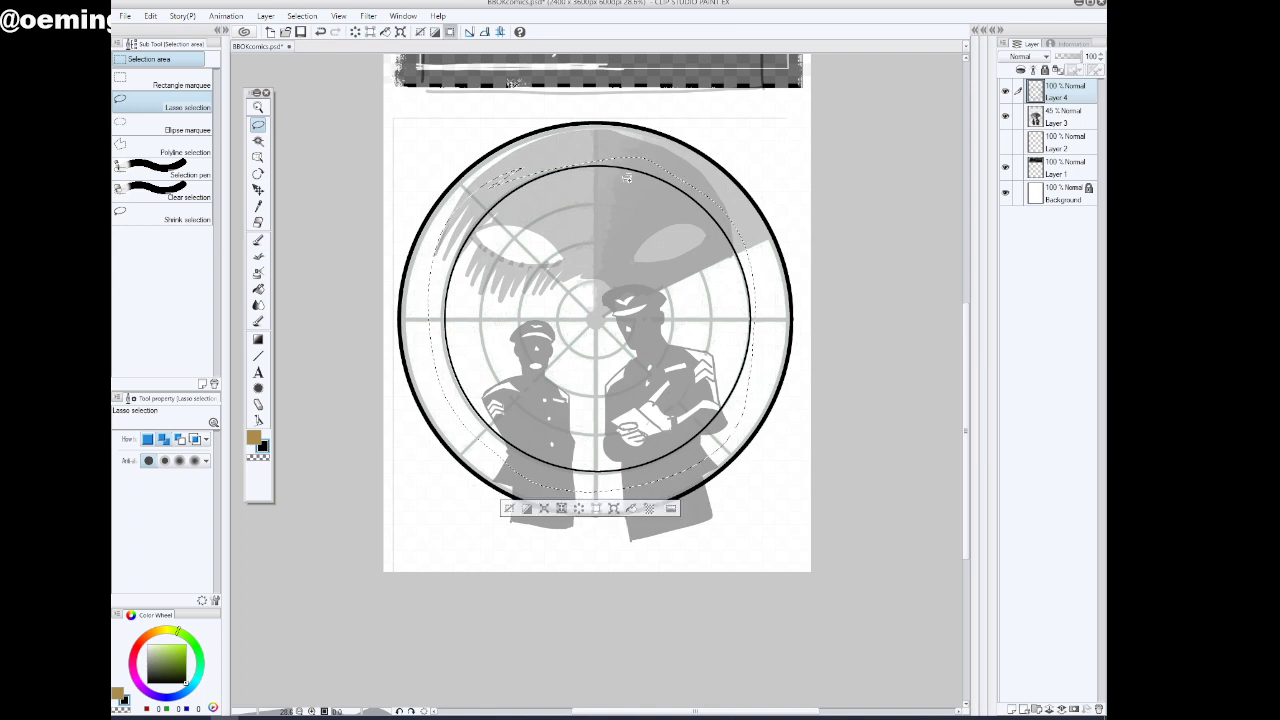
click(150, 16)
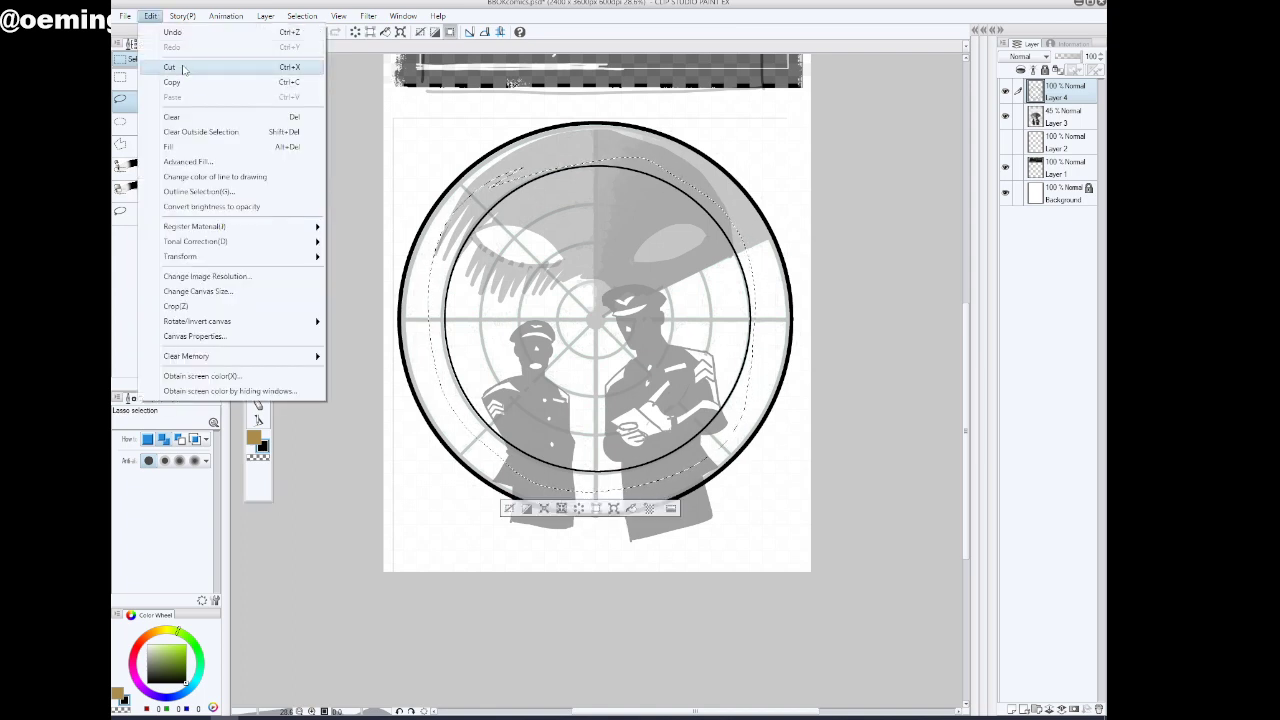
click(170, 58)
click(150, 16)
click(160, 101)
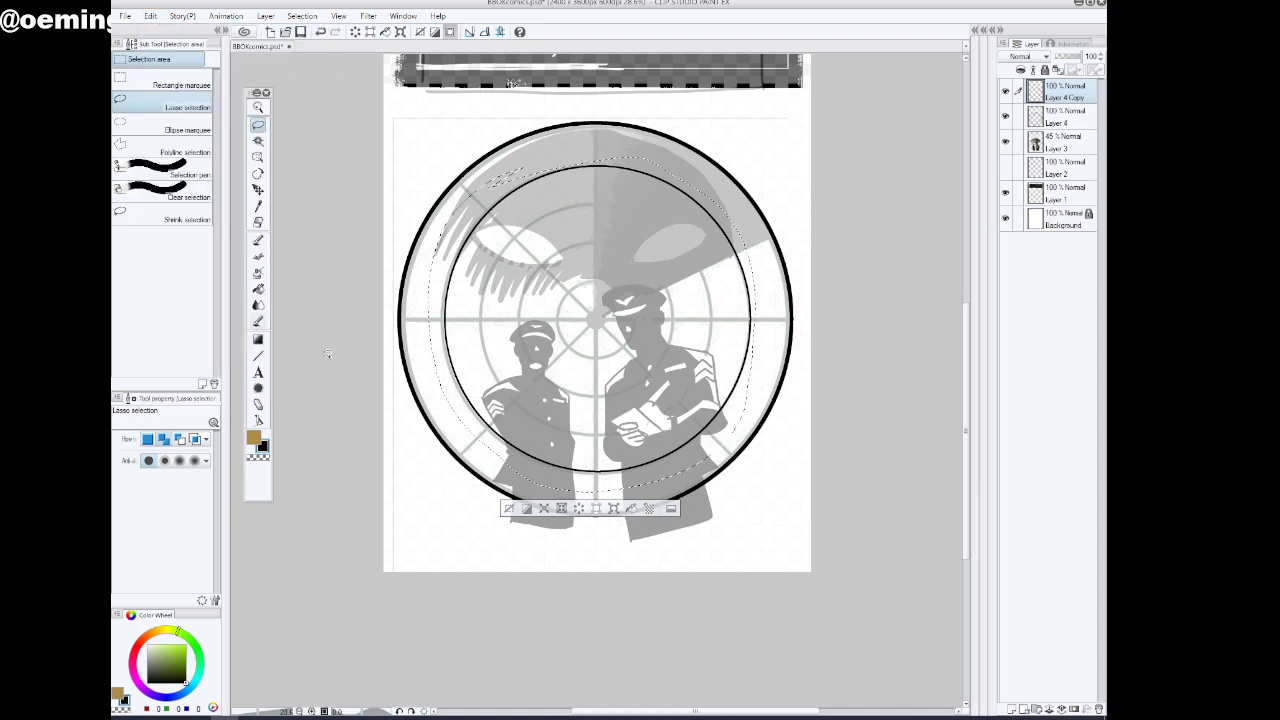
Scale the copied ring proportionally to about 77% to match the sketch's third radar ring, apply the transform and deselect
click(613, 508)
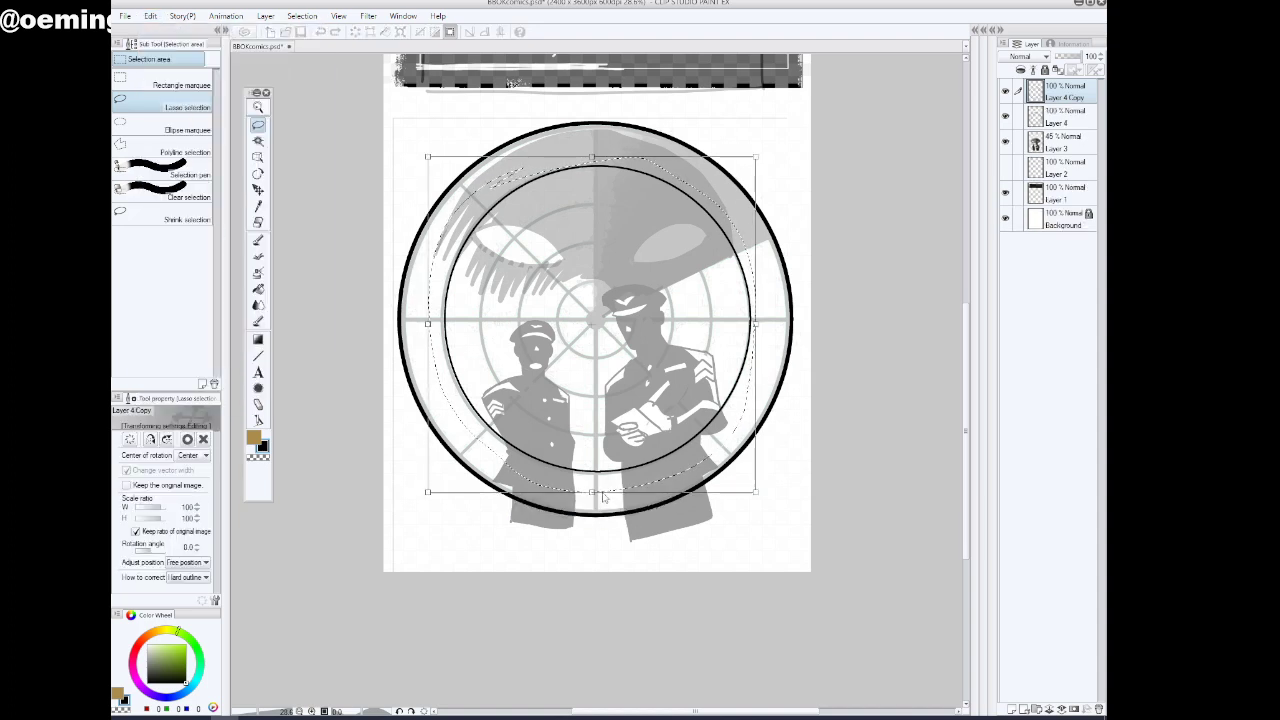
drag(591, 488, 592, 456)
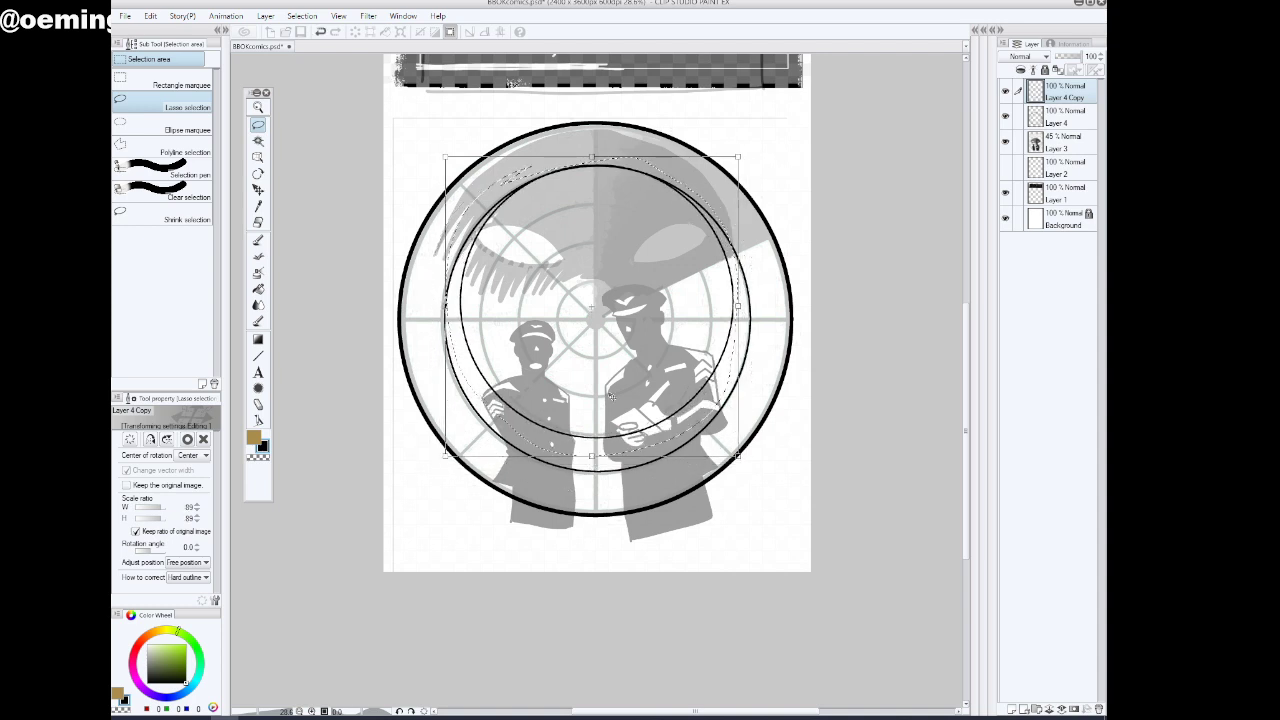
drag(592, 158, 591, 197)
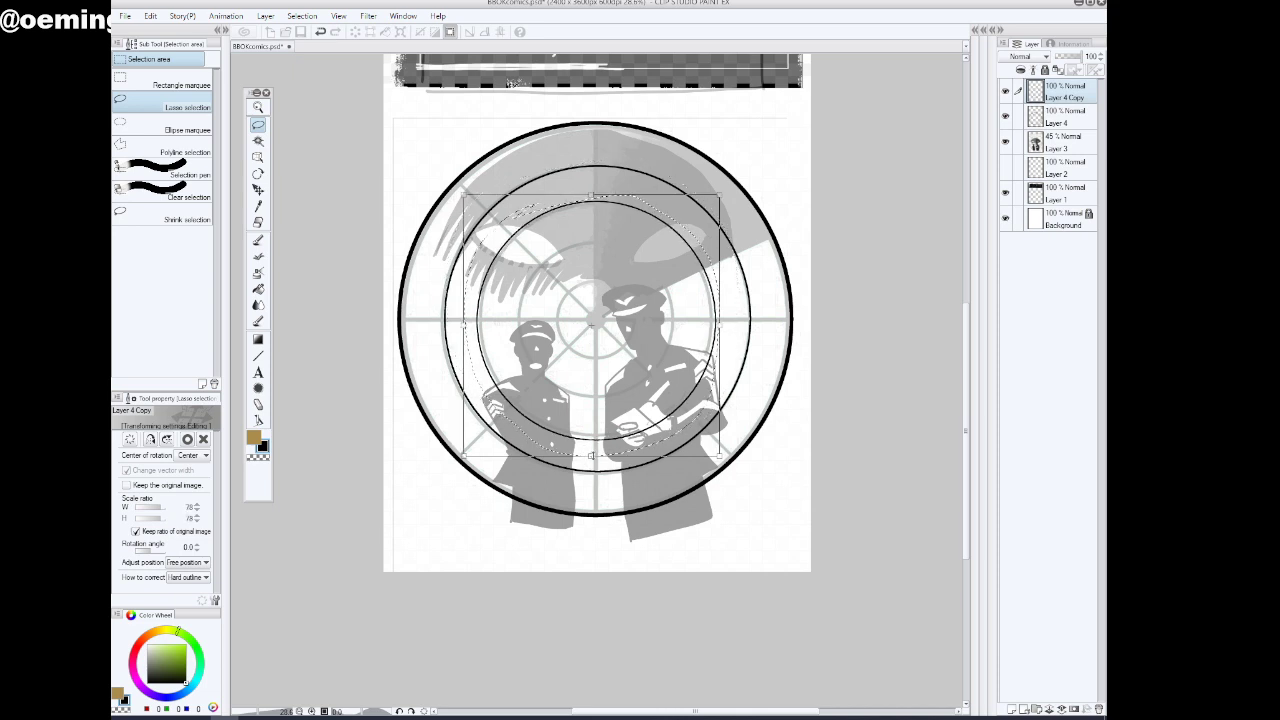
mouse_move(591, 456)
mouse_down()
mouse_move(591, 440)
mouse_move(591, 453)
mouse_up()
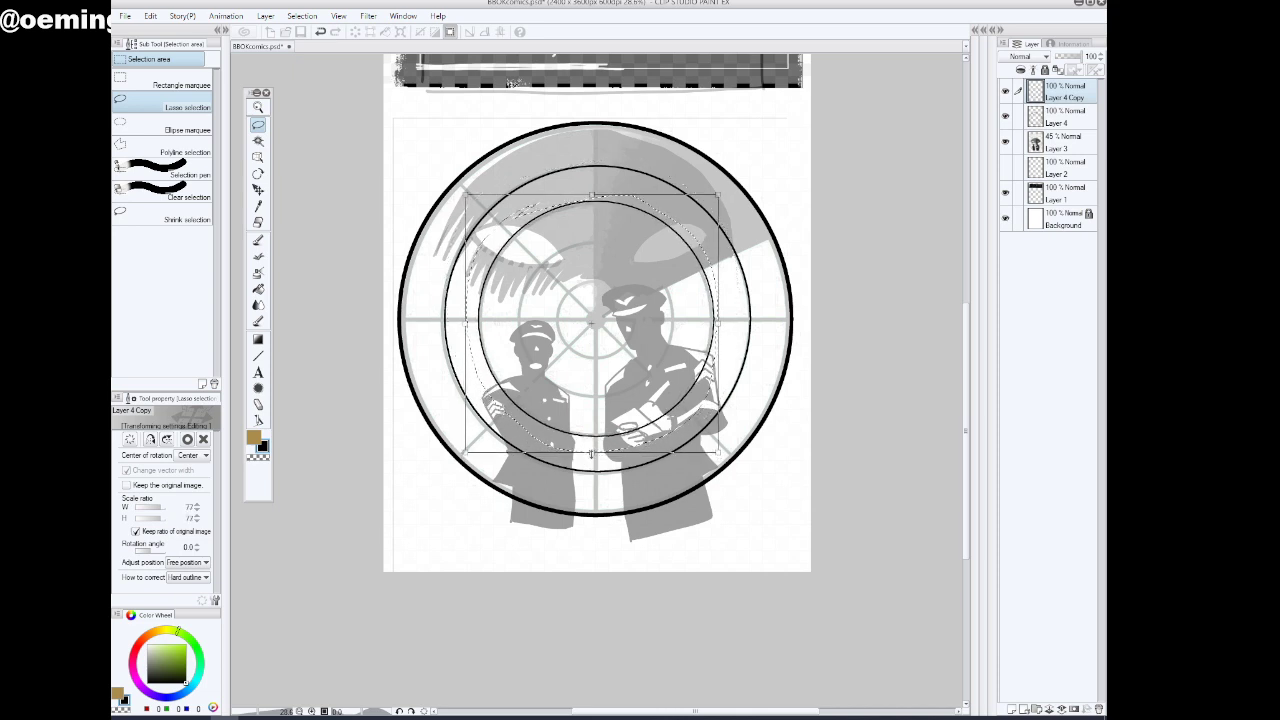
click(261, 128)
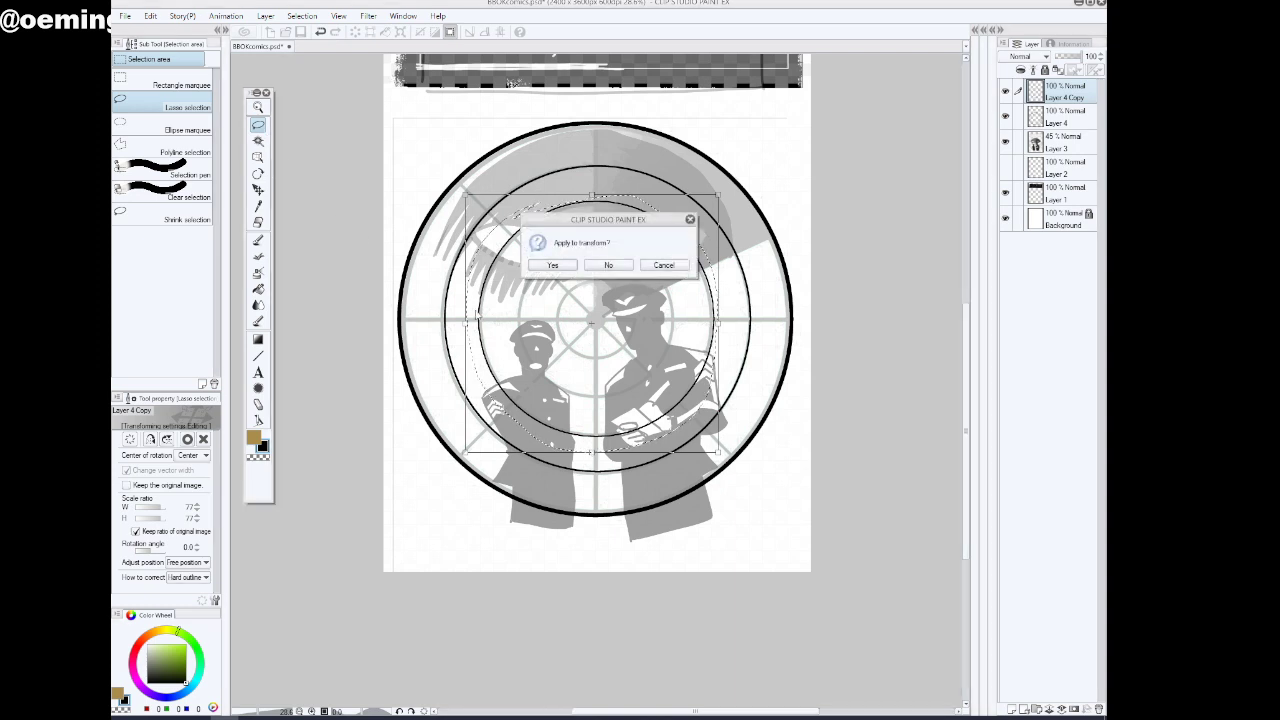
click(563, 268)
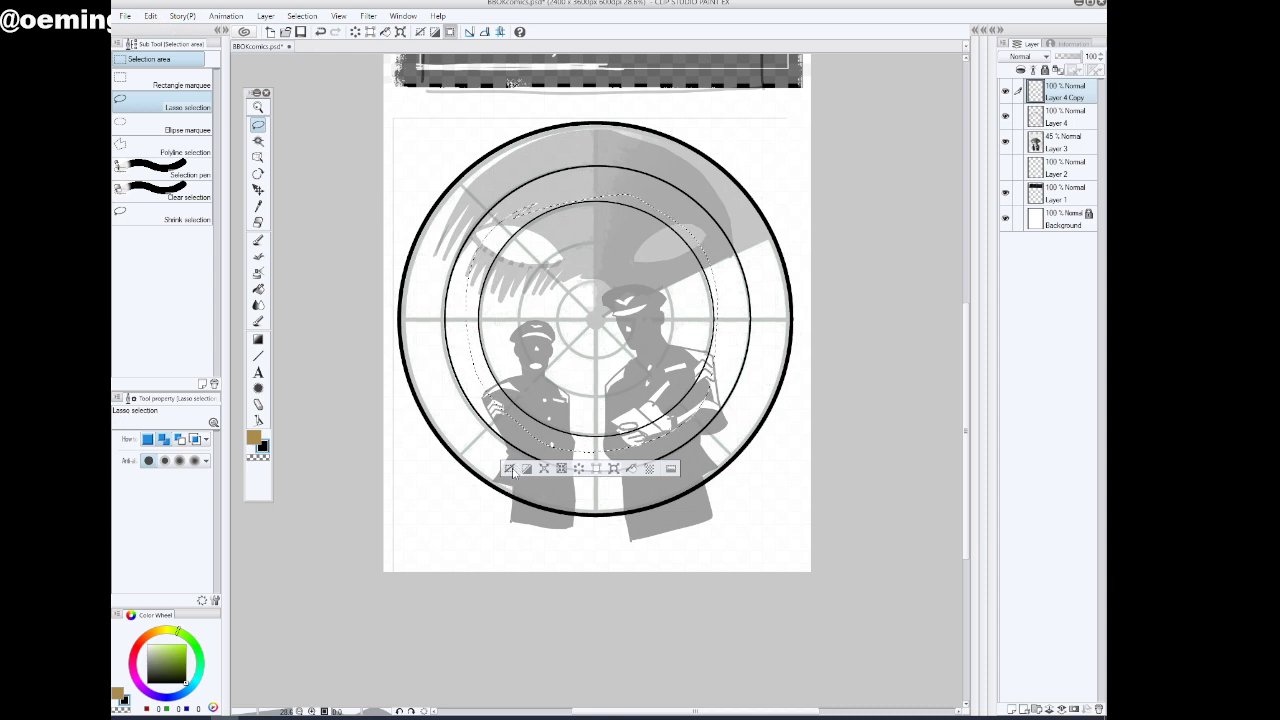
key(ctrl+d)
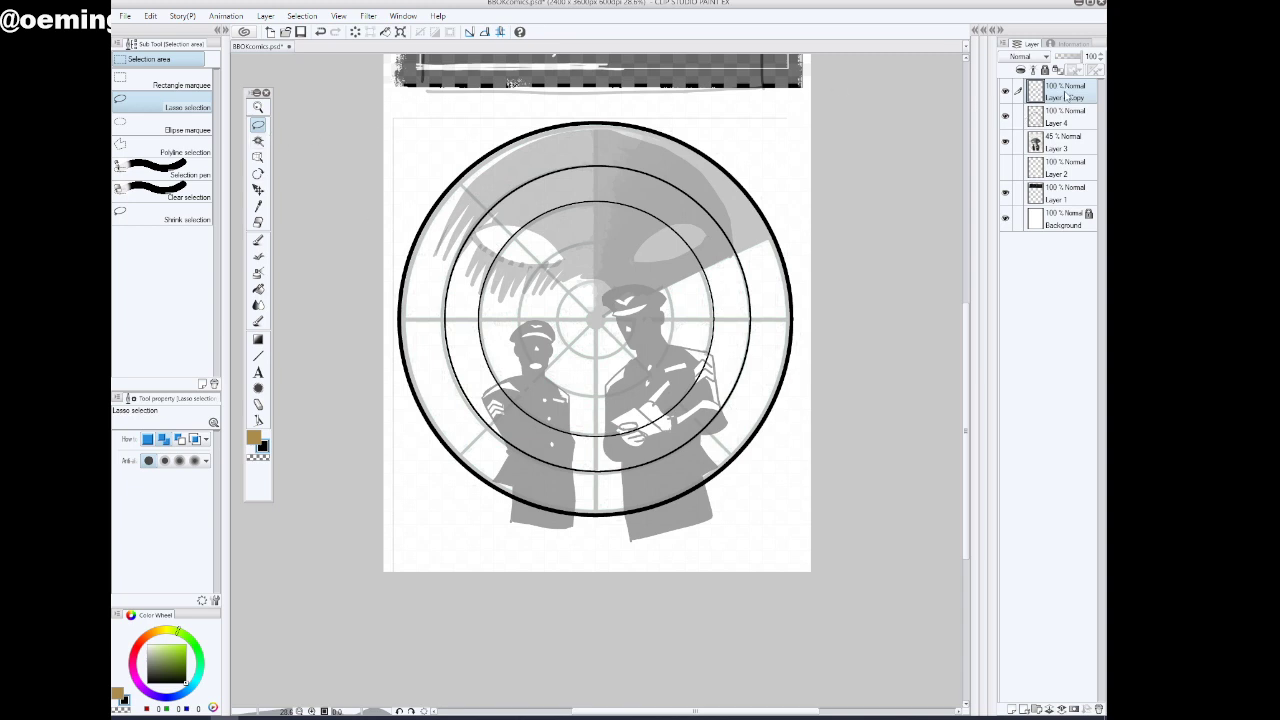
Duplicate the third ring's layer and scale the copy down proportionally to fit the sketch's fourth radar ring
drag(1068, 95, 1011, 707)
click(400, 31)
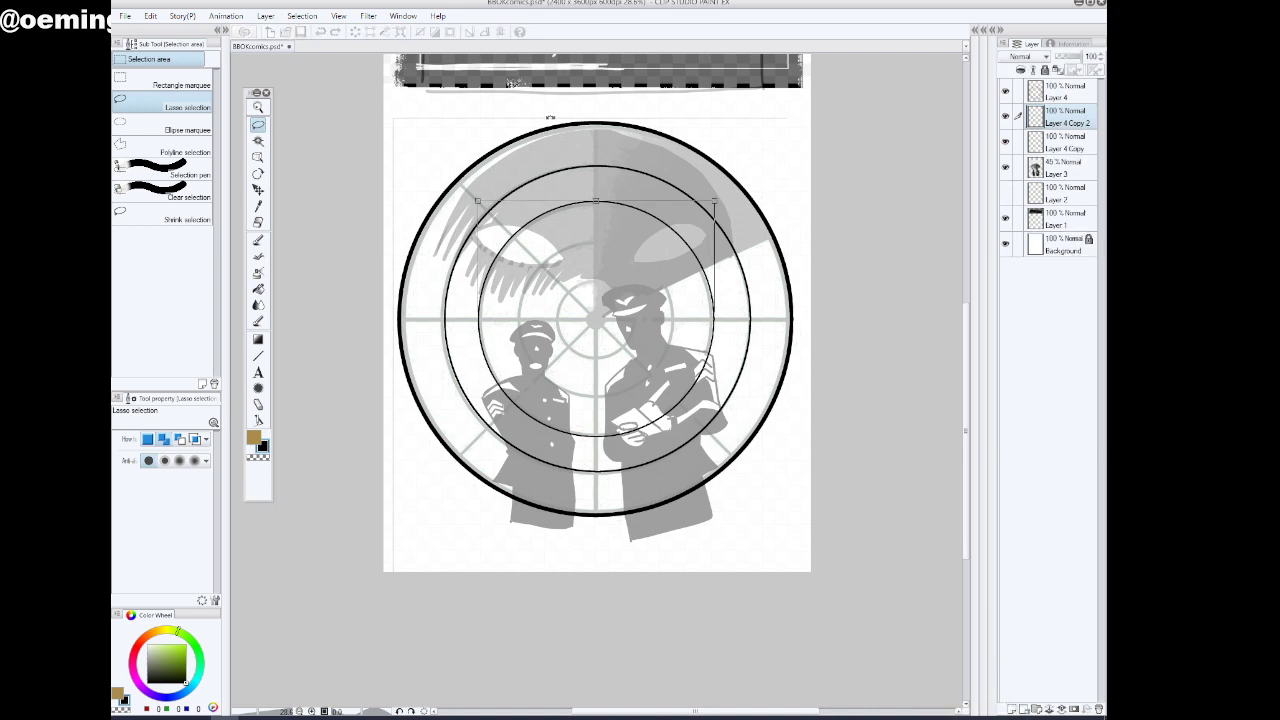
drag(596, 201, 596, 240)
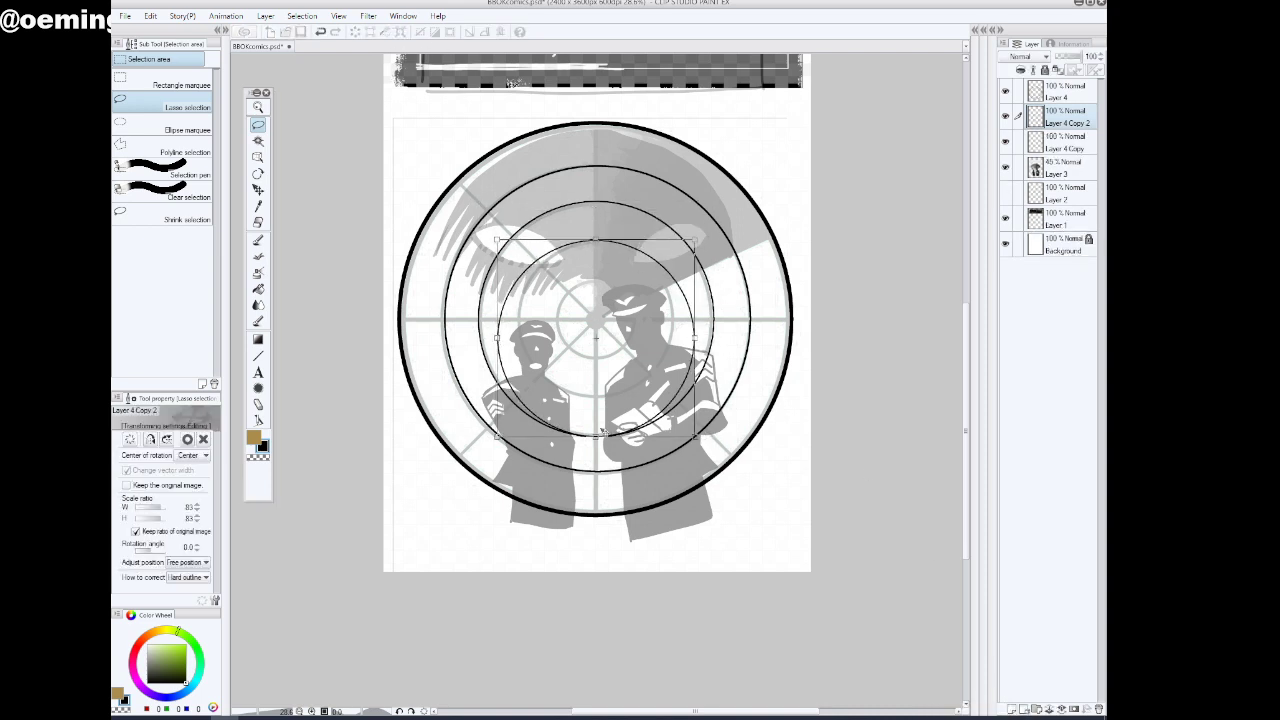
drag(597, 436, 598, 400)
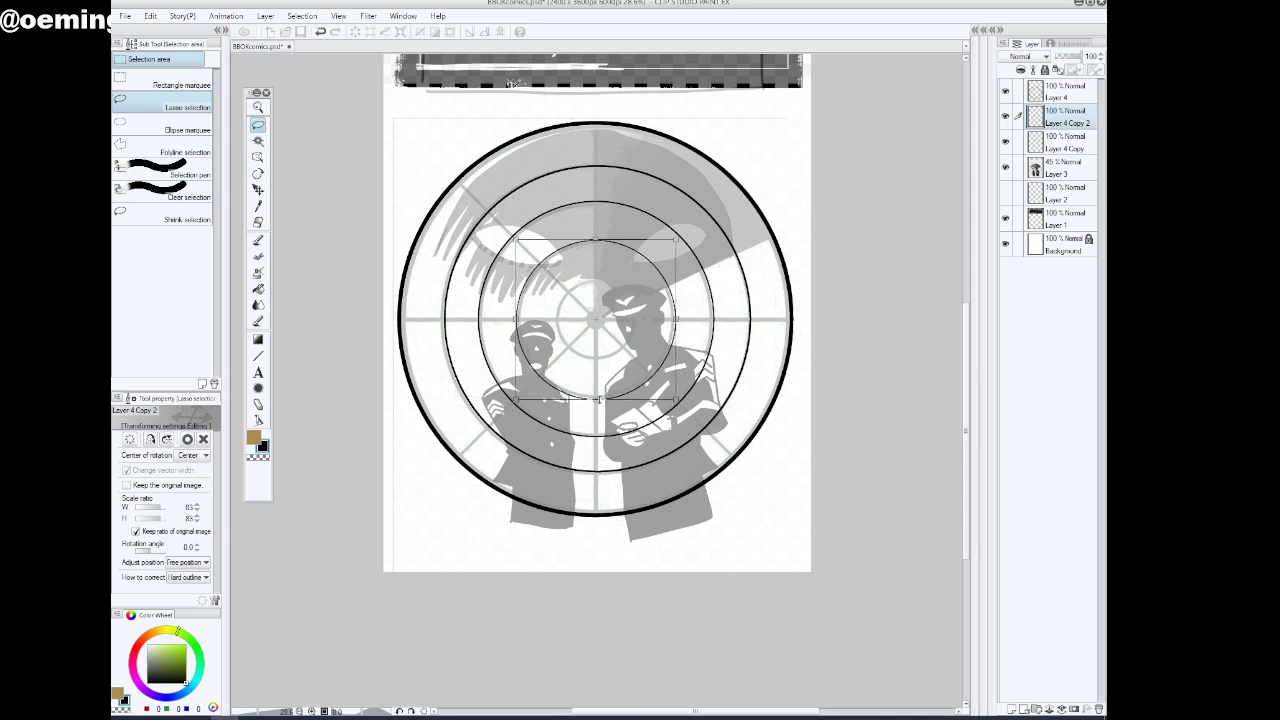
click(264, 126)
click(561, 268)
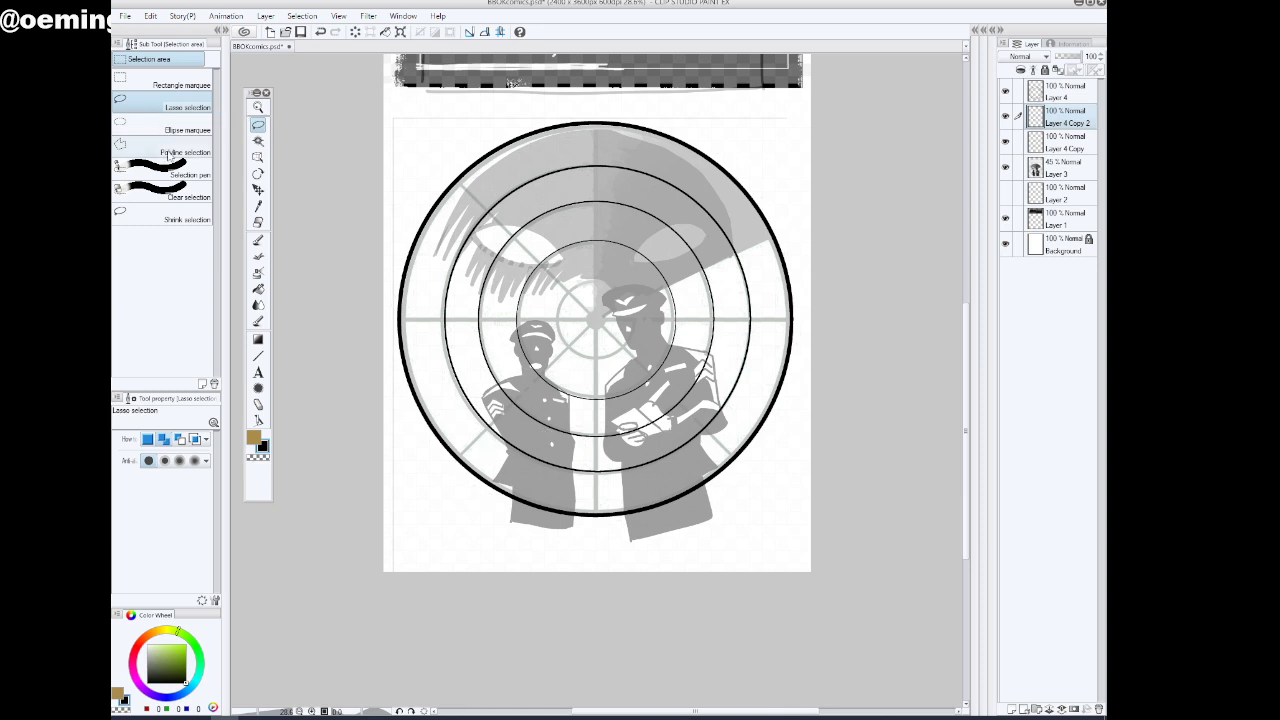
Duplicate the fourth ring's layer and scale the copy proportionally to about 51% to fit the sketch's innermost ring
drag(1066, 118, 1014, 709)
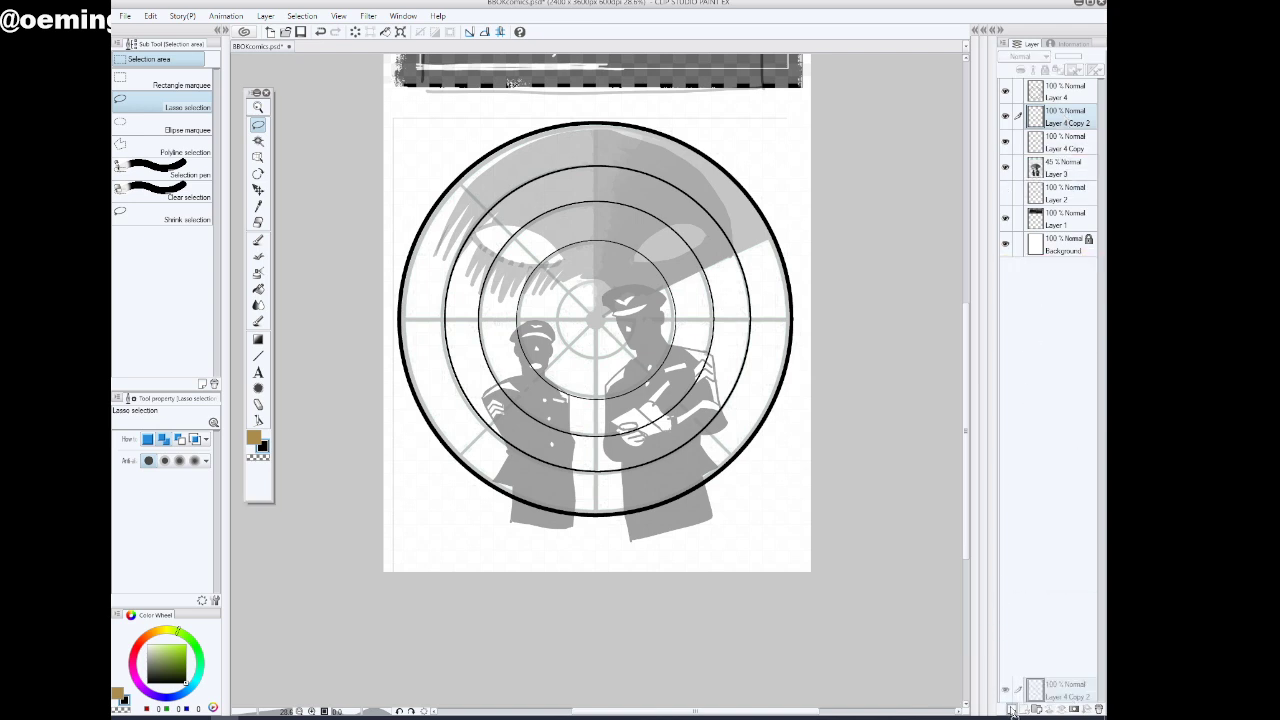
click(400, 32)
drag(596, 240, 596, 278)
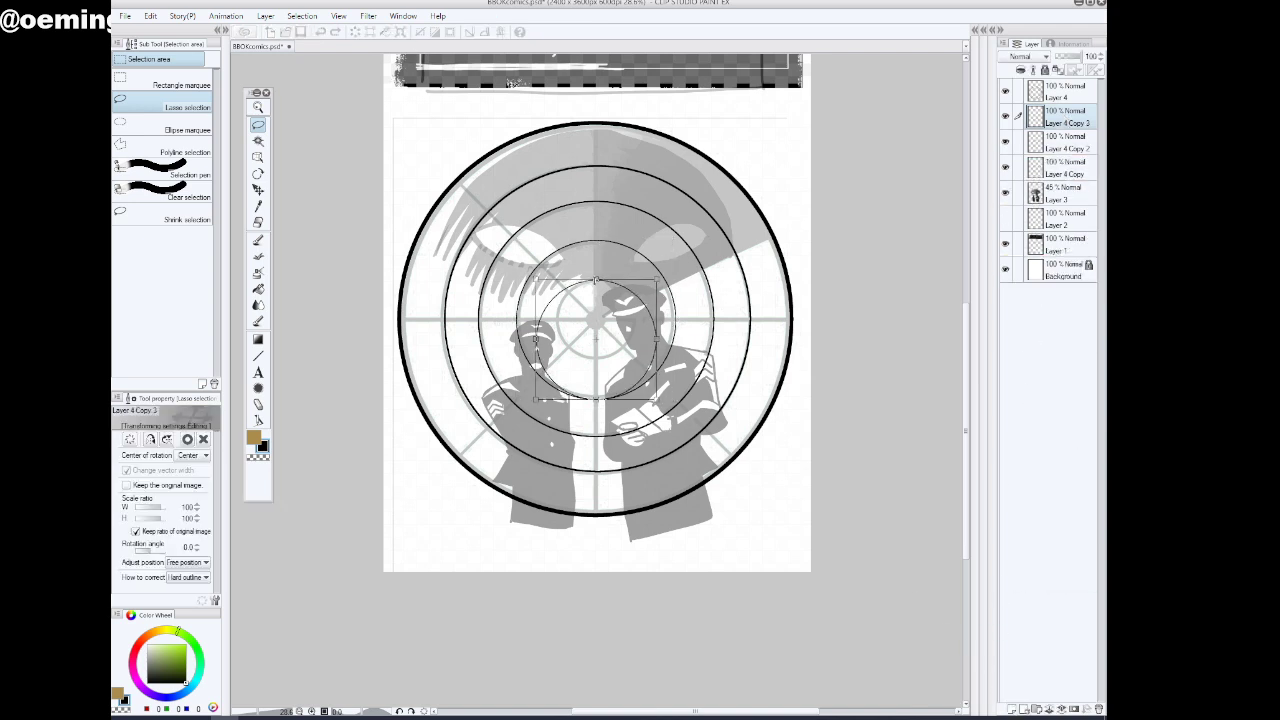
drag(597, 399, 597, 360)
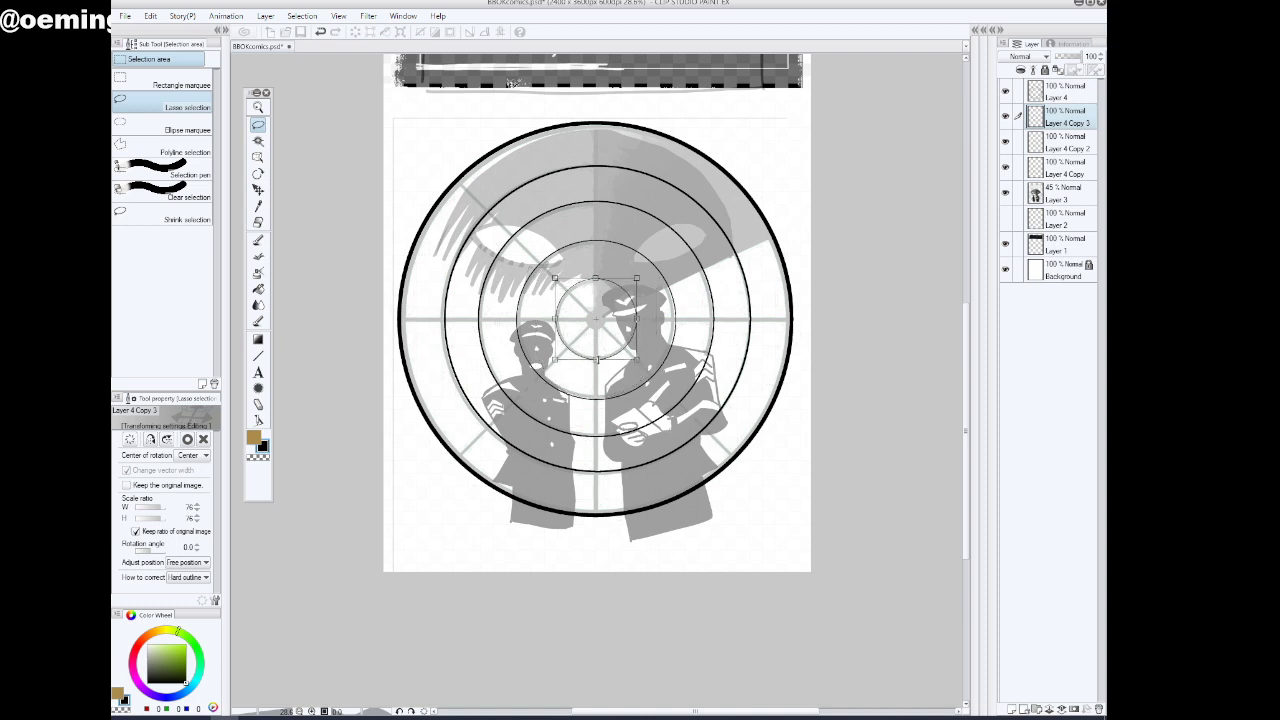
click(262, 127)
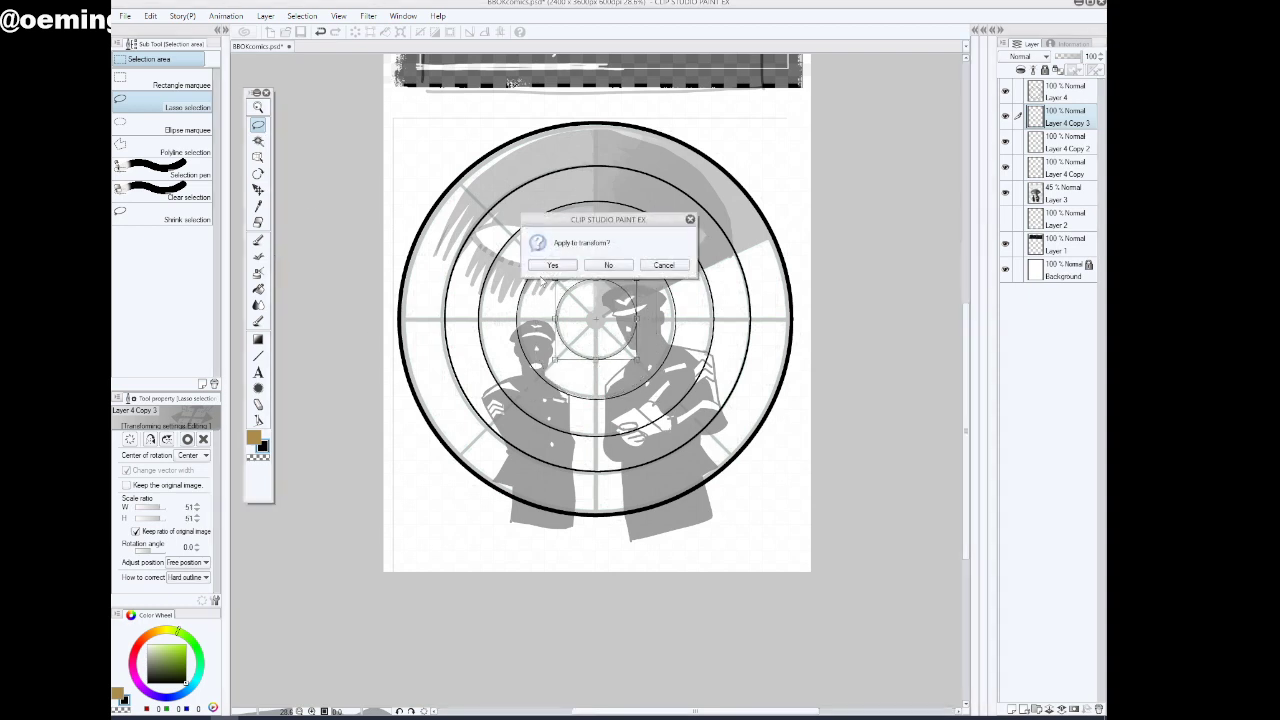
click(568, 263)
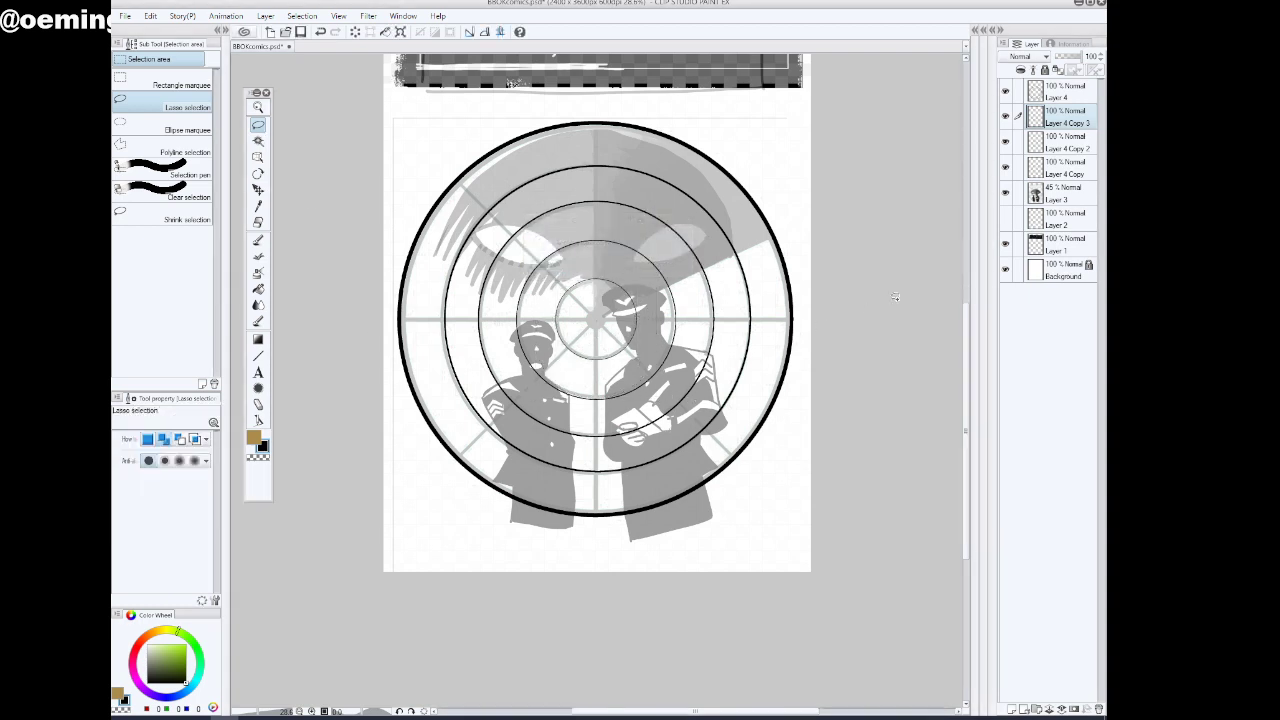
Merge the four ring layers into a single layer and check it by toggling its visibility
click(1058, 94)
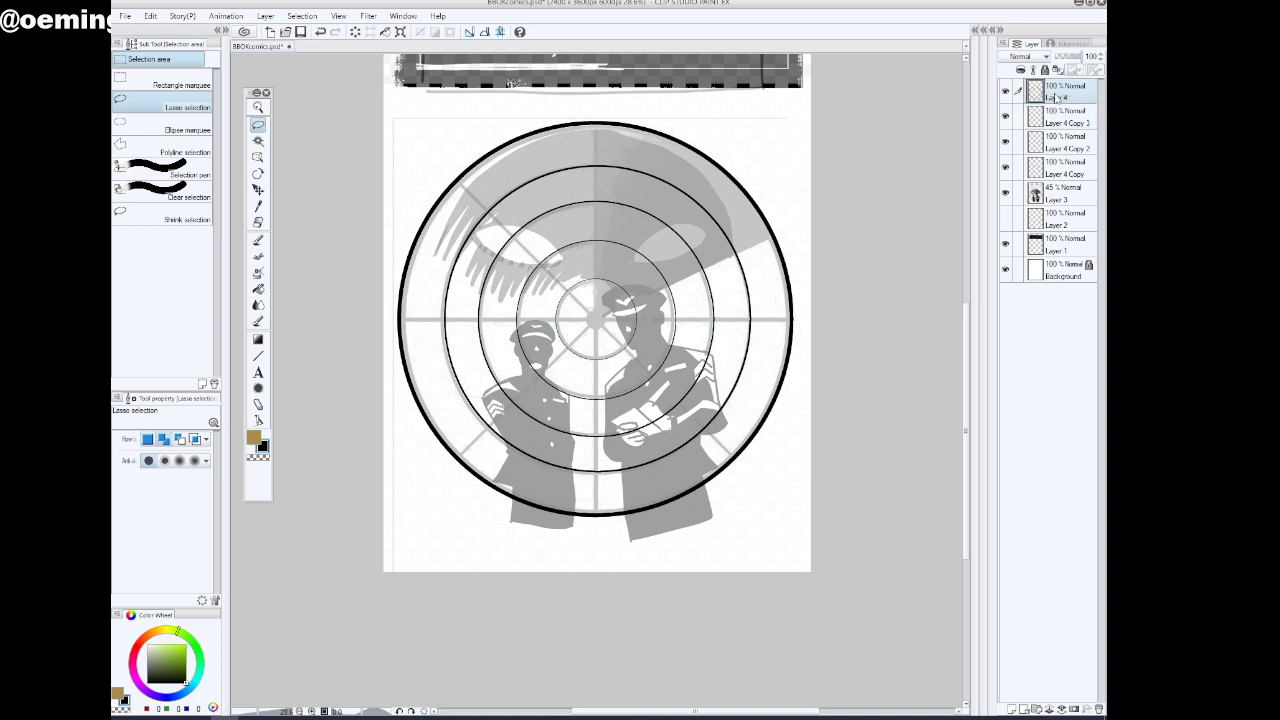
key(ctrl+e)
key(ctrl+e)
key(ctrl+e)
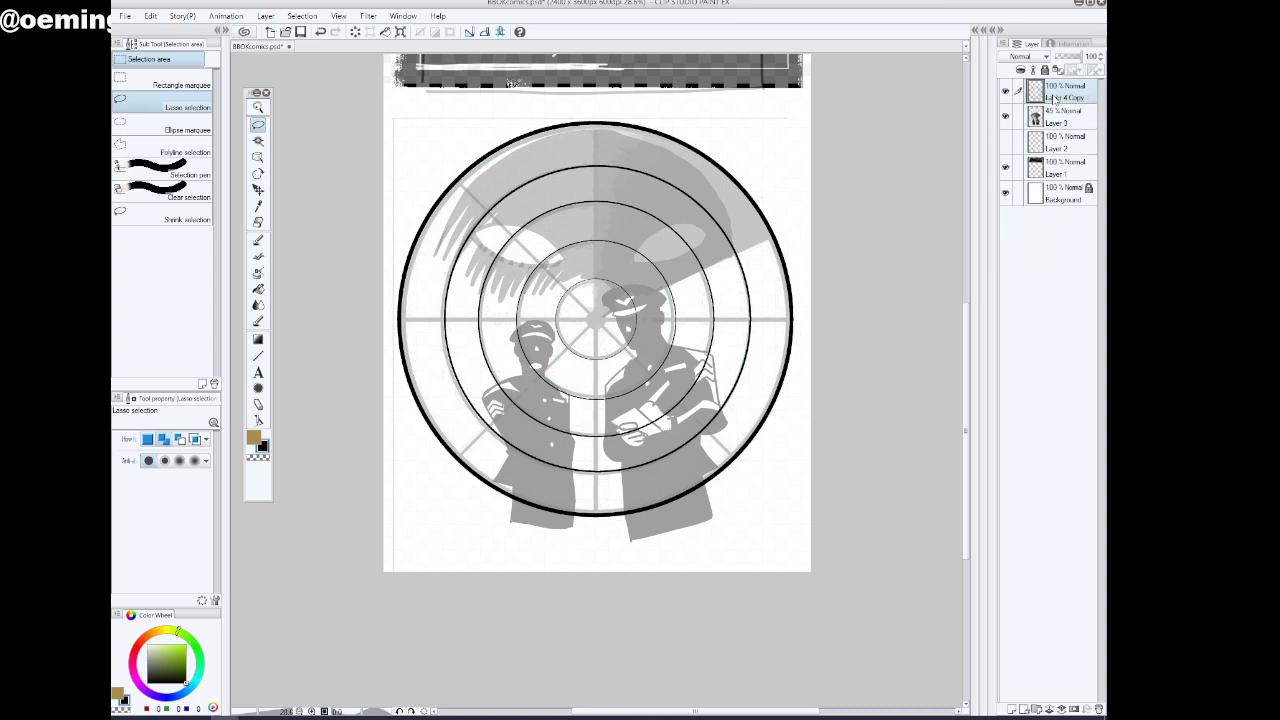
click(1005, 93)
click(1005, 93)
On a new layer above the rings, draw the radar's horizontal and vertical centre lines with the Straight line tool at brush size about 18
click(258, 240)
key(ctrl+shift+n)
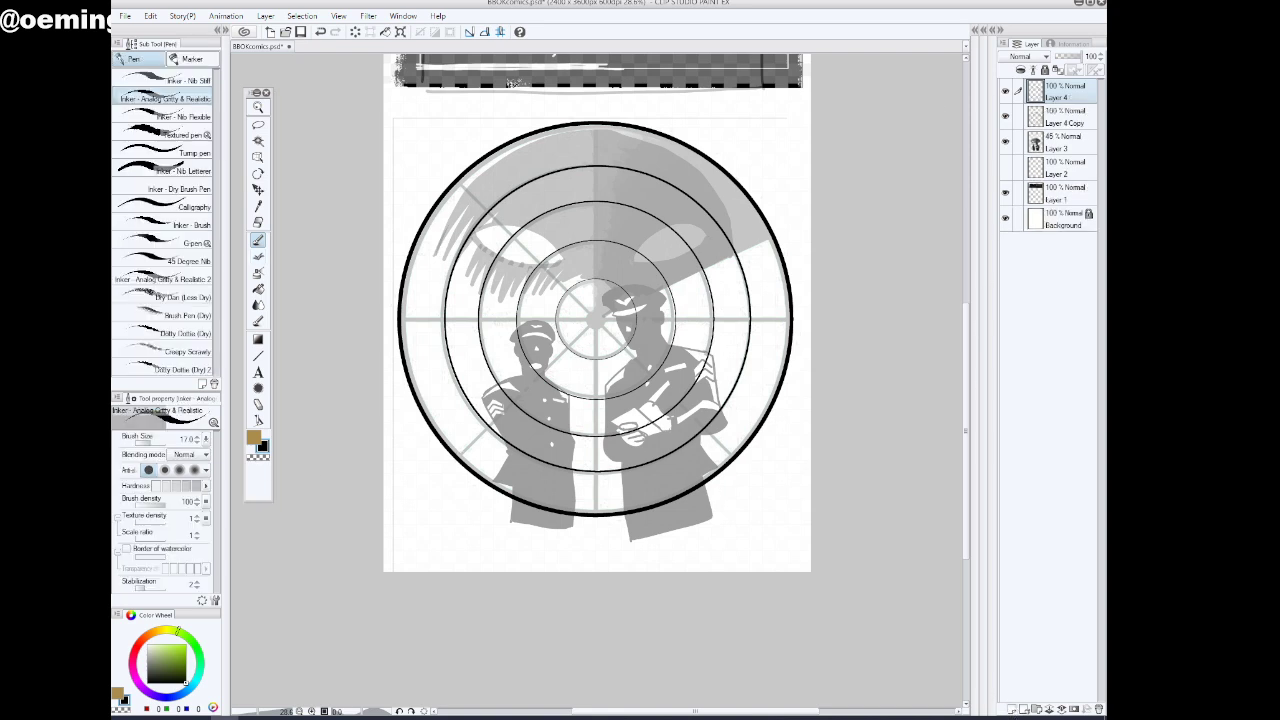
click(258, 356)
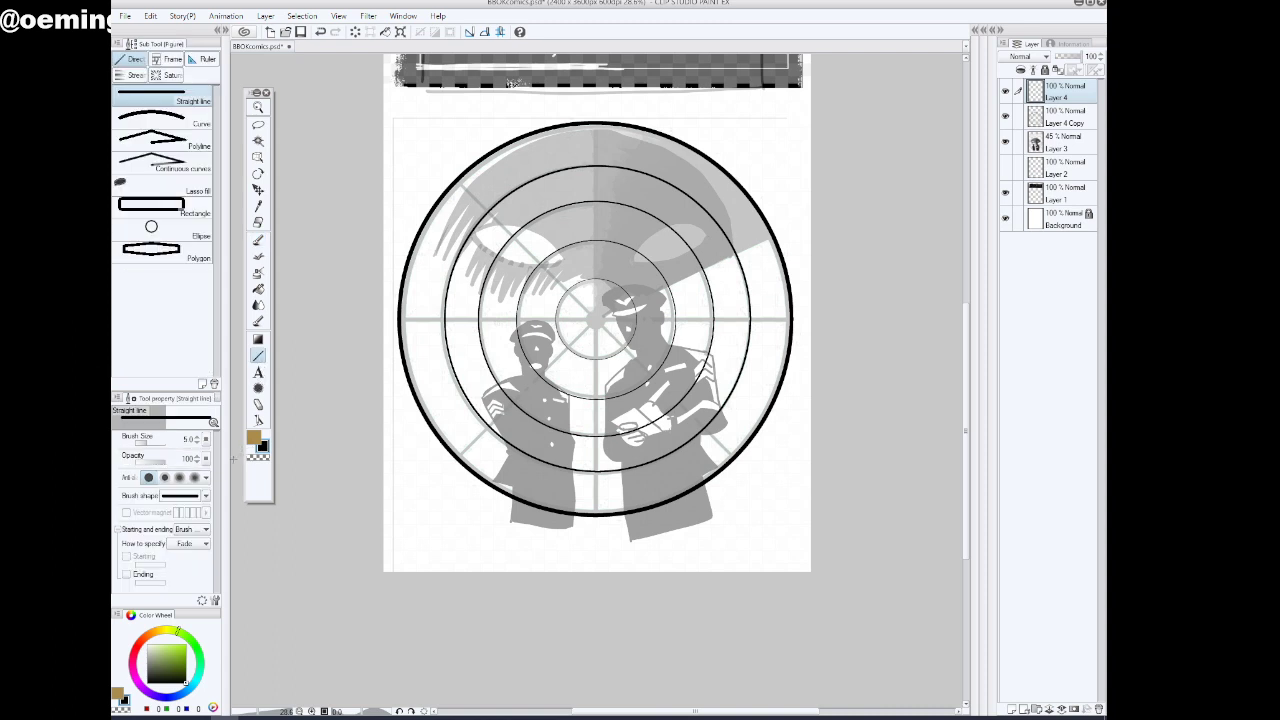
click(148, 443)
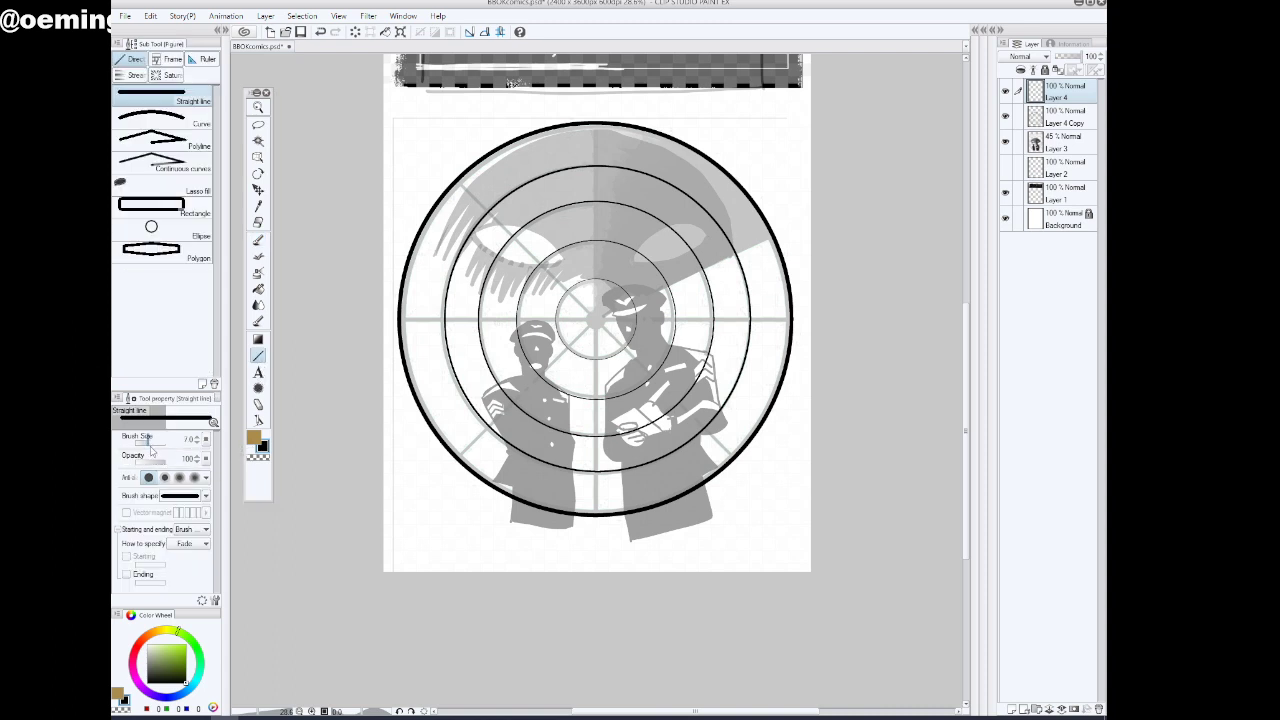
click(151, 445)
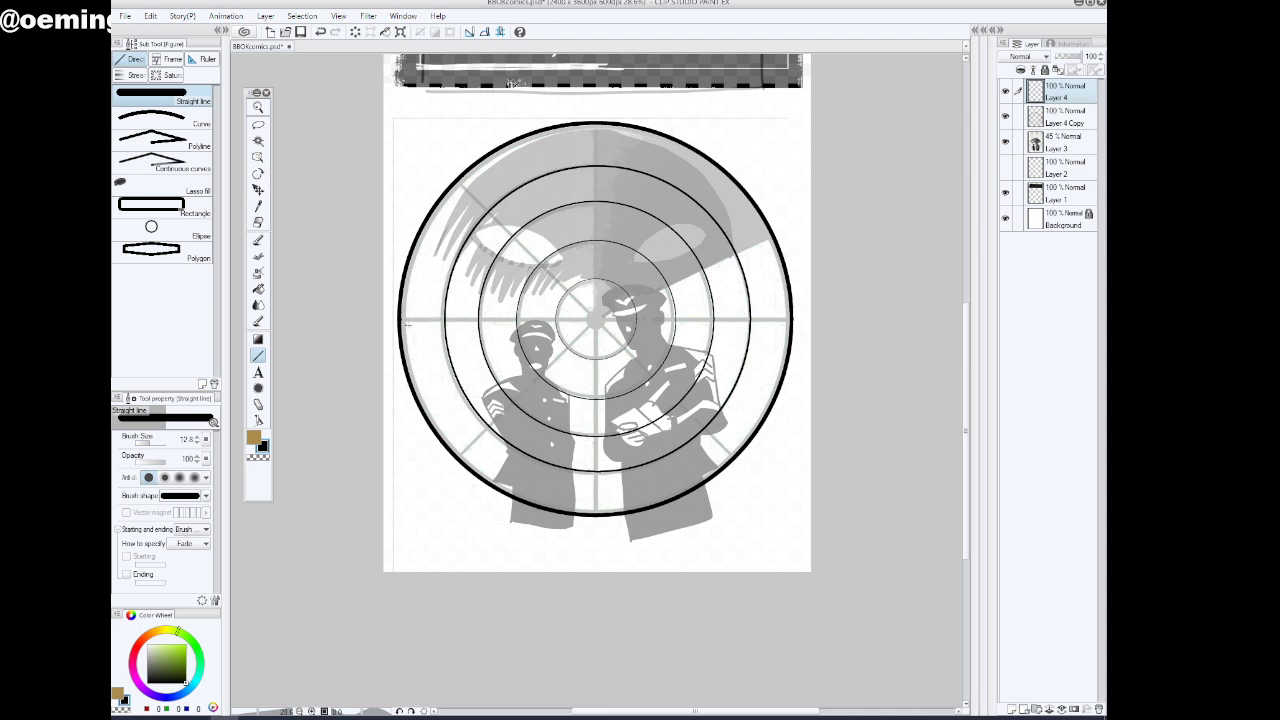
click(320, 31)
click(197, 437)
click(197, 441)
drag(400, 320, 793, 320)
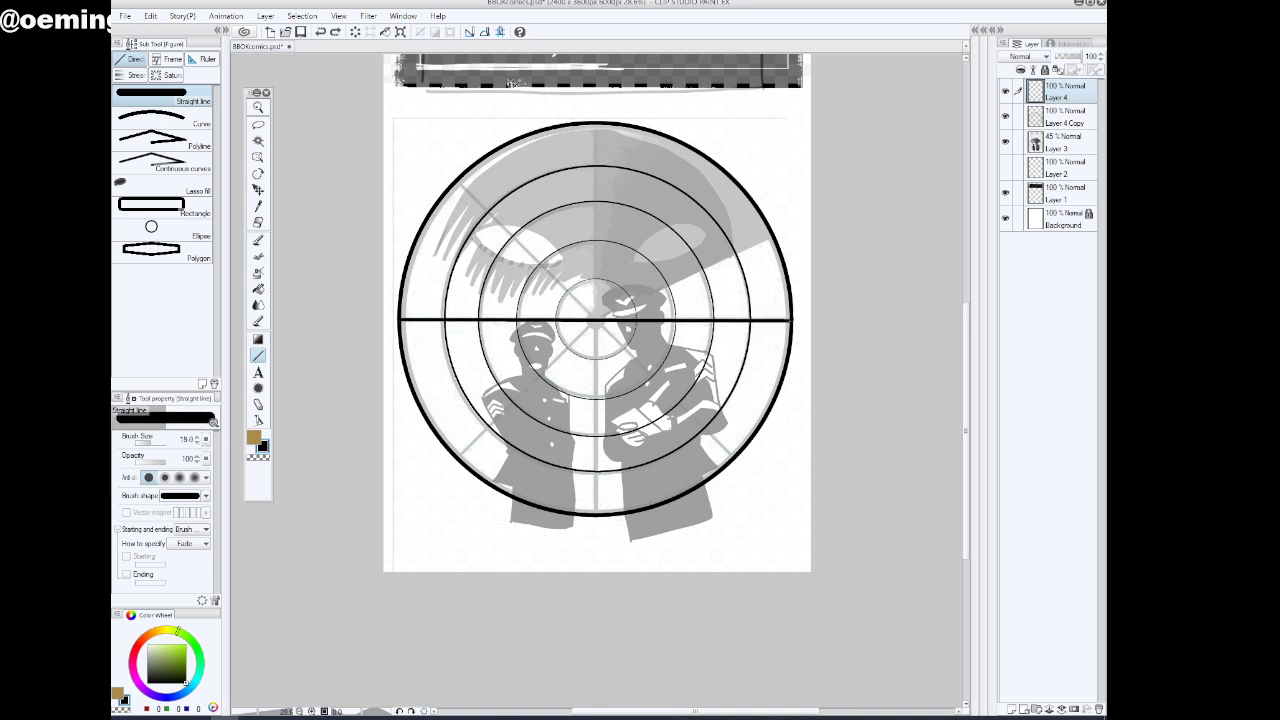
drag(596, 515, 596, 122)
key(ctrl+z)
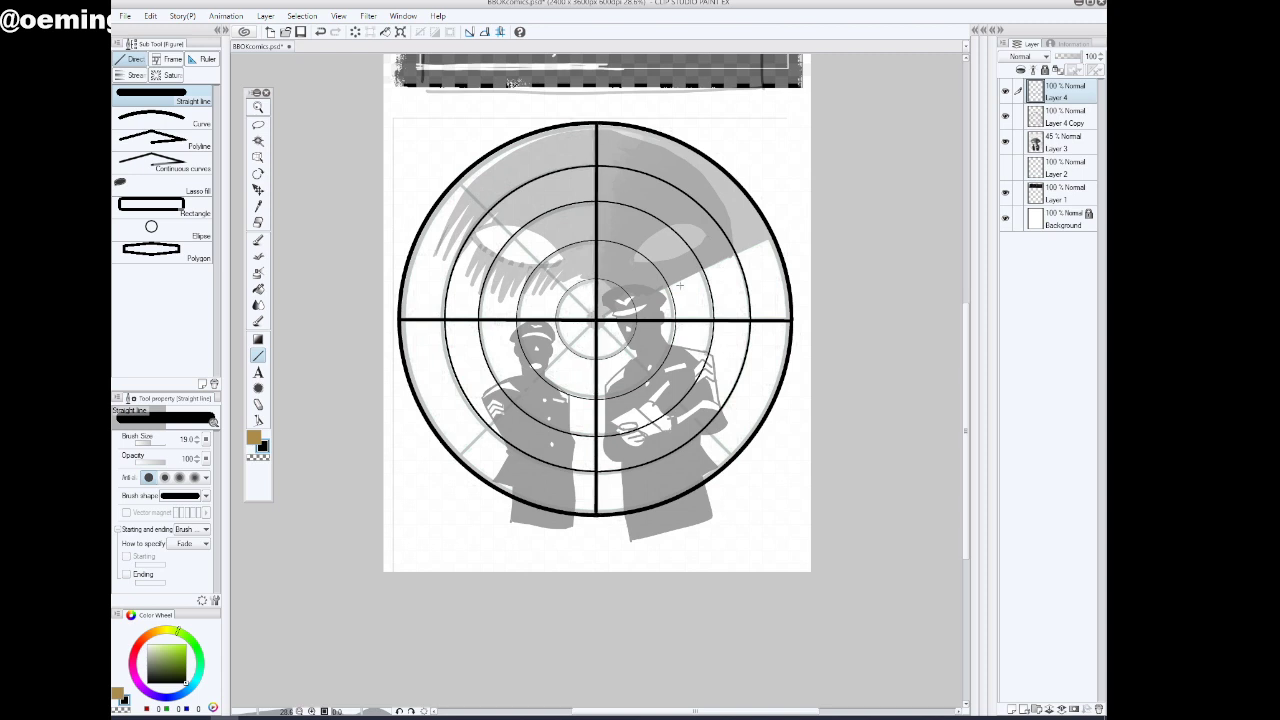
Reduce the line brush size to 11 and draw a diagonal through the radar's centre from its lower-left to upper-right edge
click(197, 443)
click(197, 443)
click(198, 448)
click(198, 448)
click(198, 448)
drag(596, 320, 737, 183)
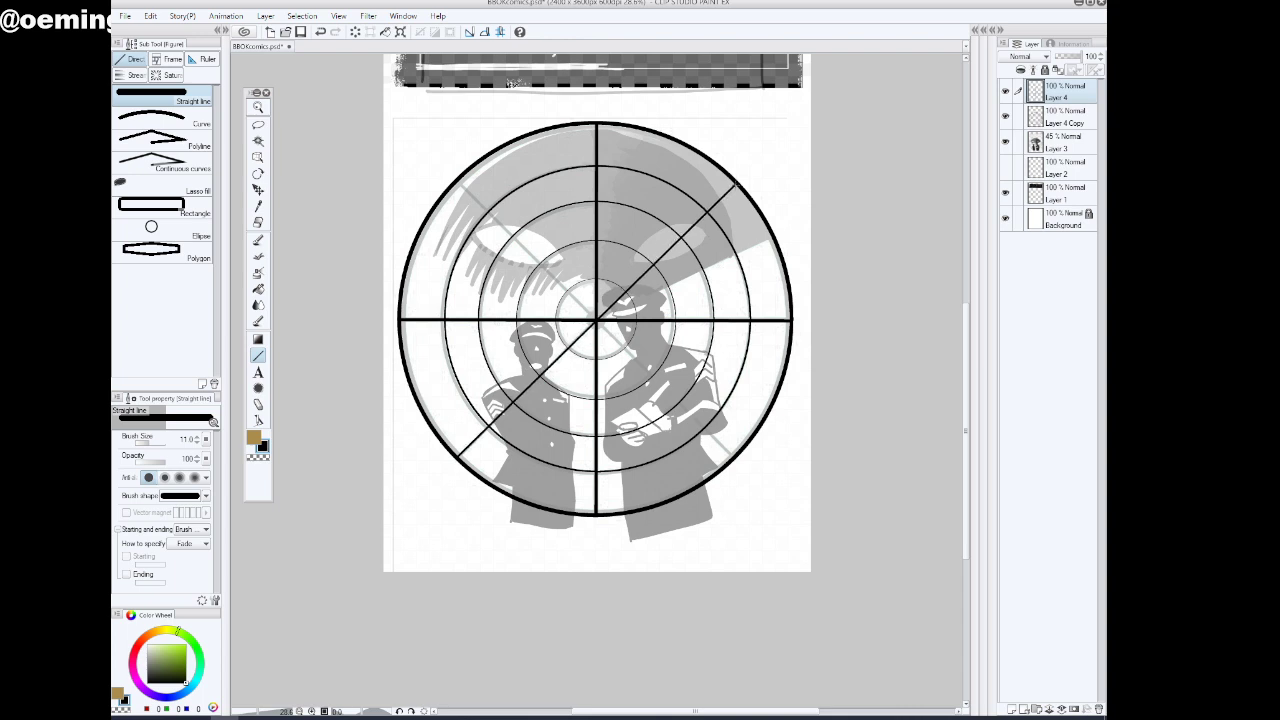
Draw the second diagonal from the radar's upper-left to lower-right edge, and outline a small circular selection at its centre
drag(458, 184, 736, 460)
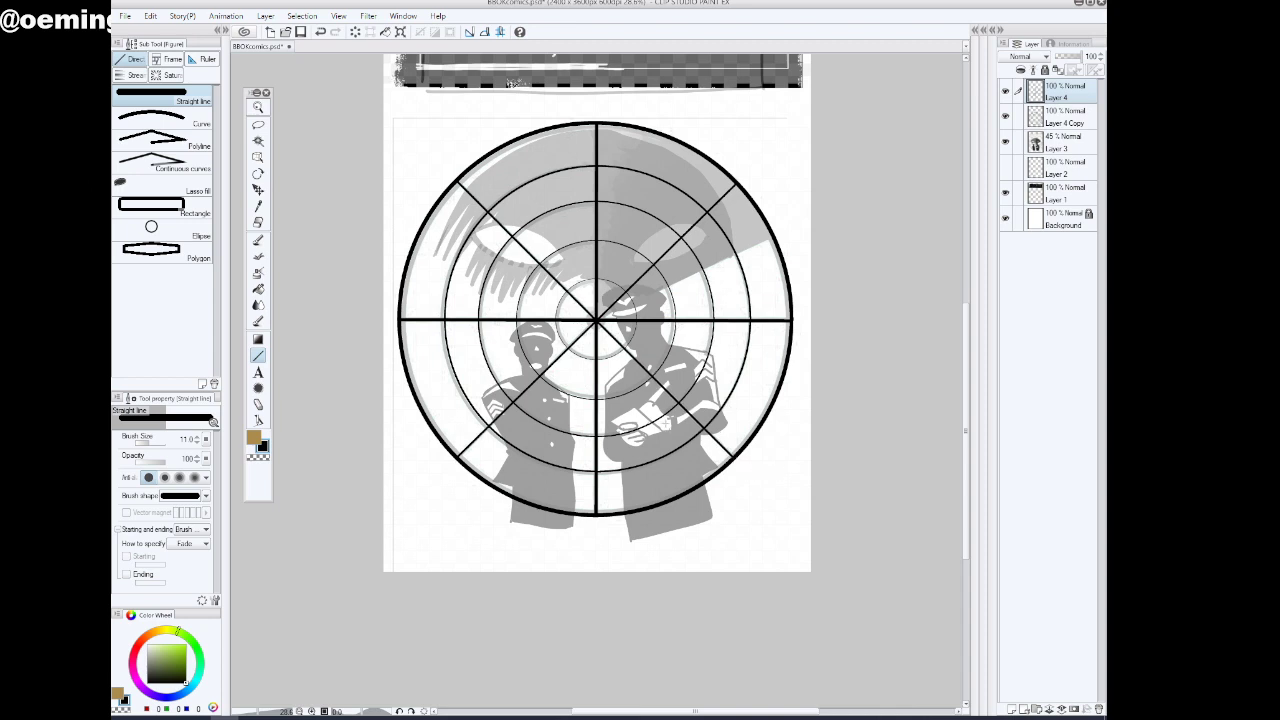
click(258, 107)
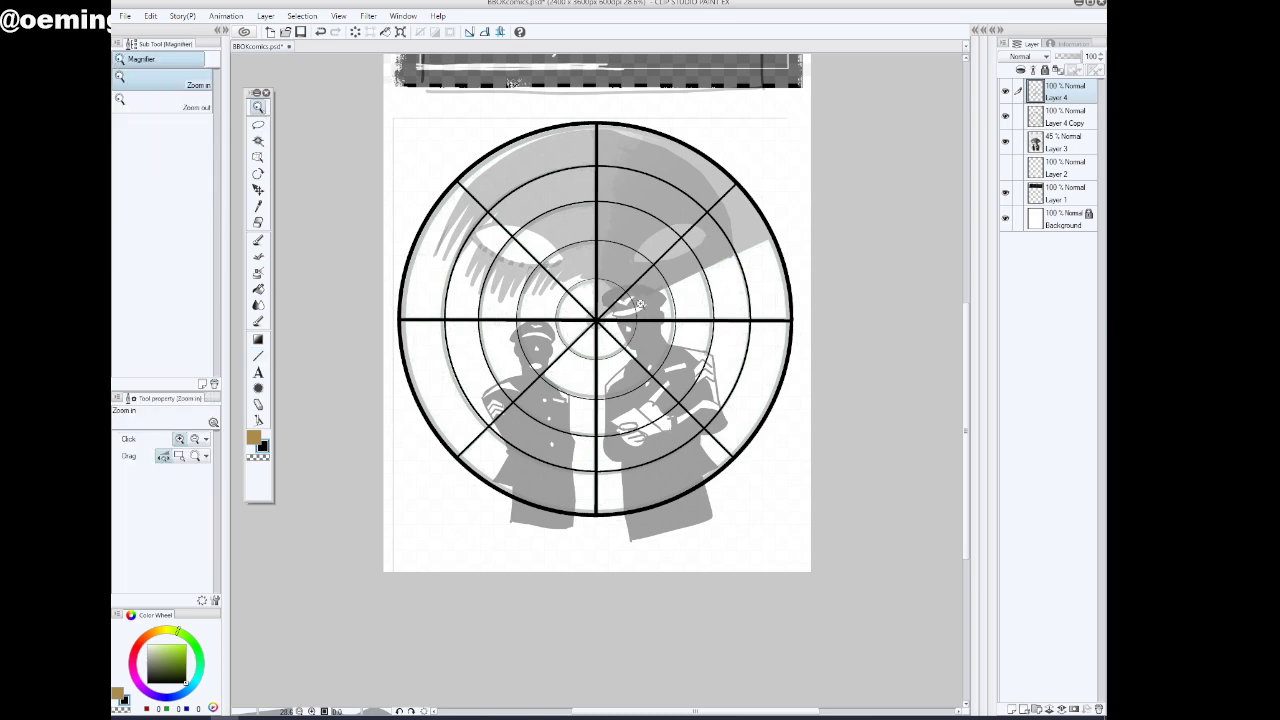
click(645, 302)
click(258, 124)
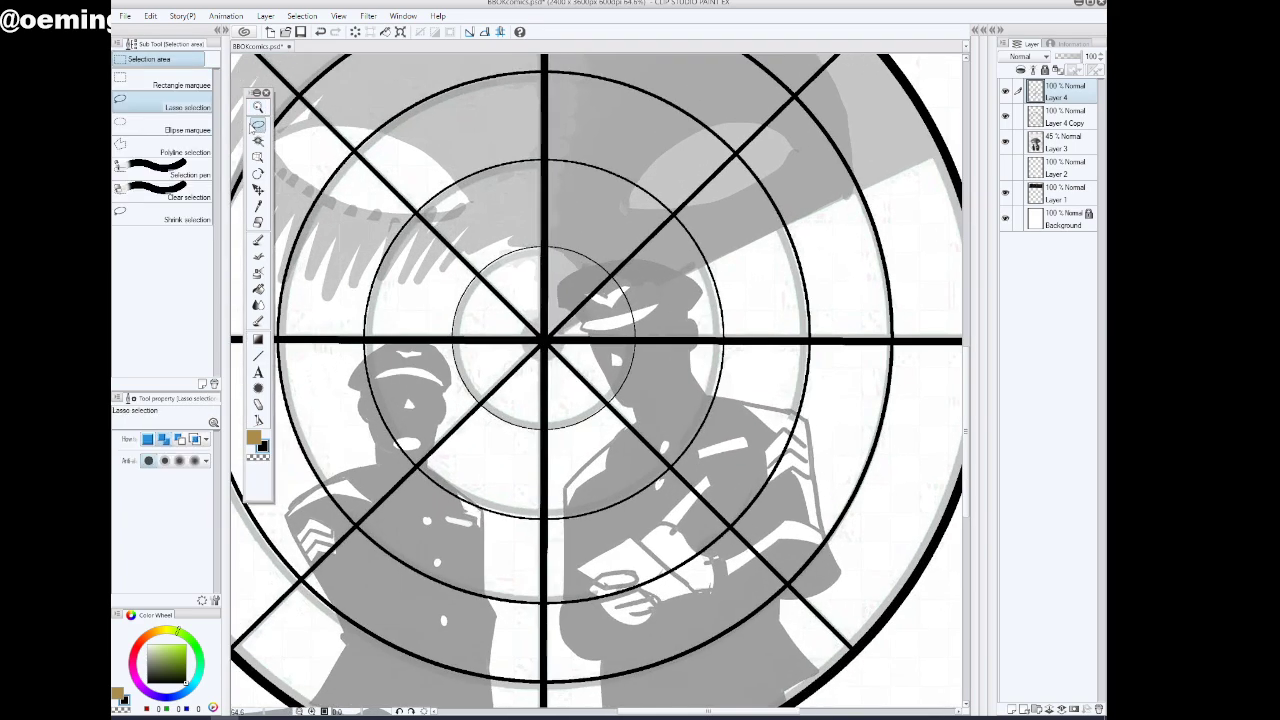
click(160, 128)
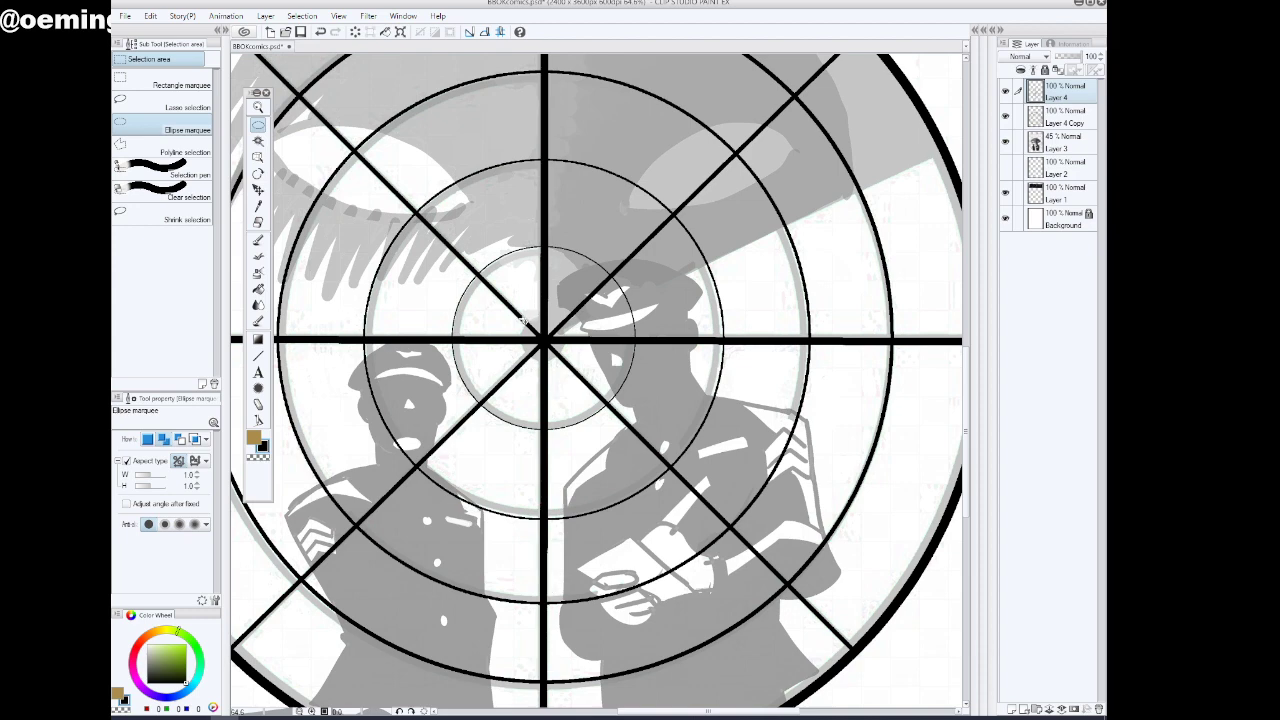
drag(522, 318, 569, 367)
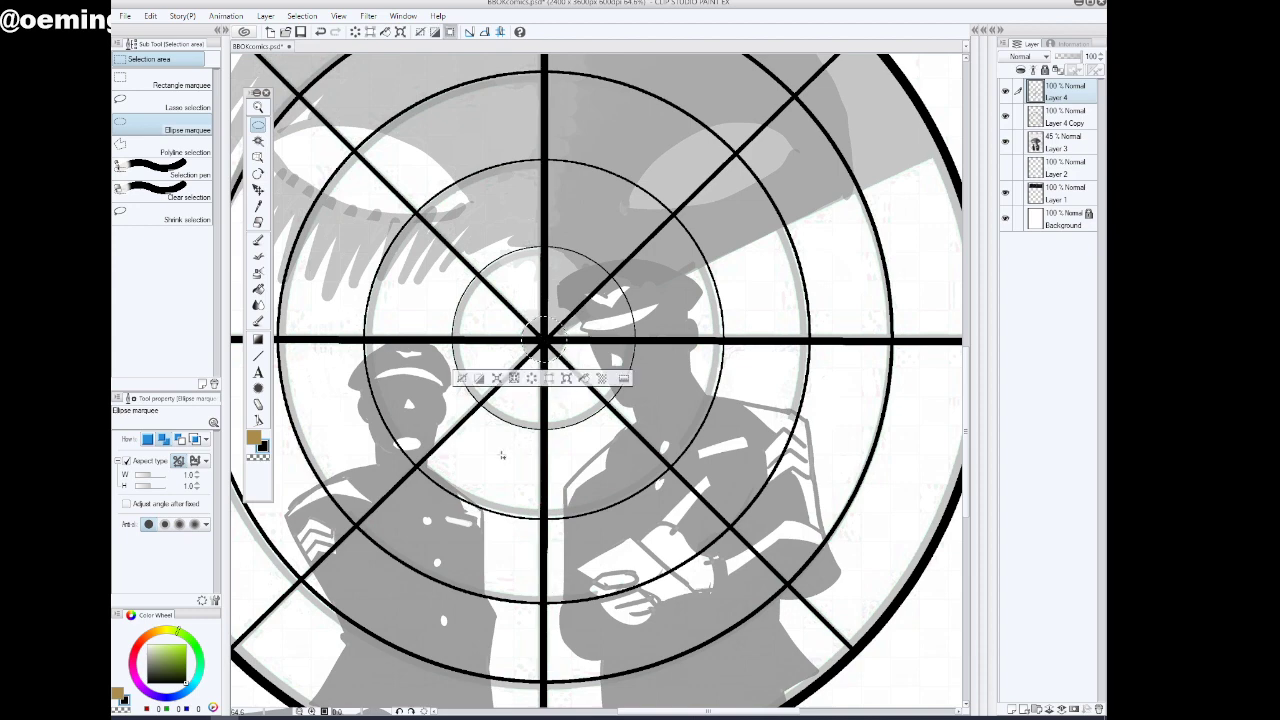
click(150, 17)
click(195, 191)
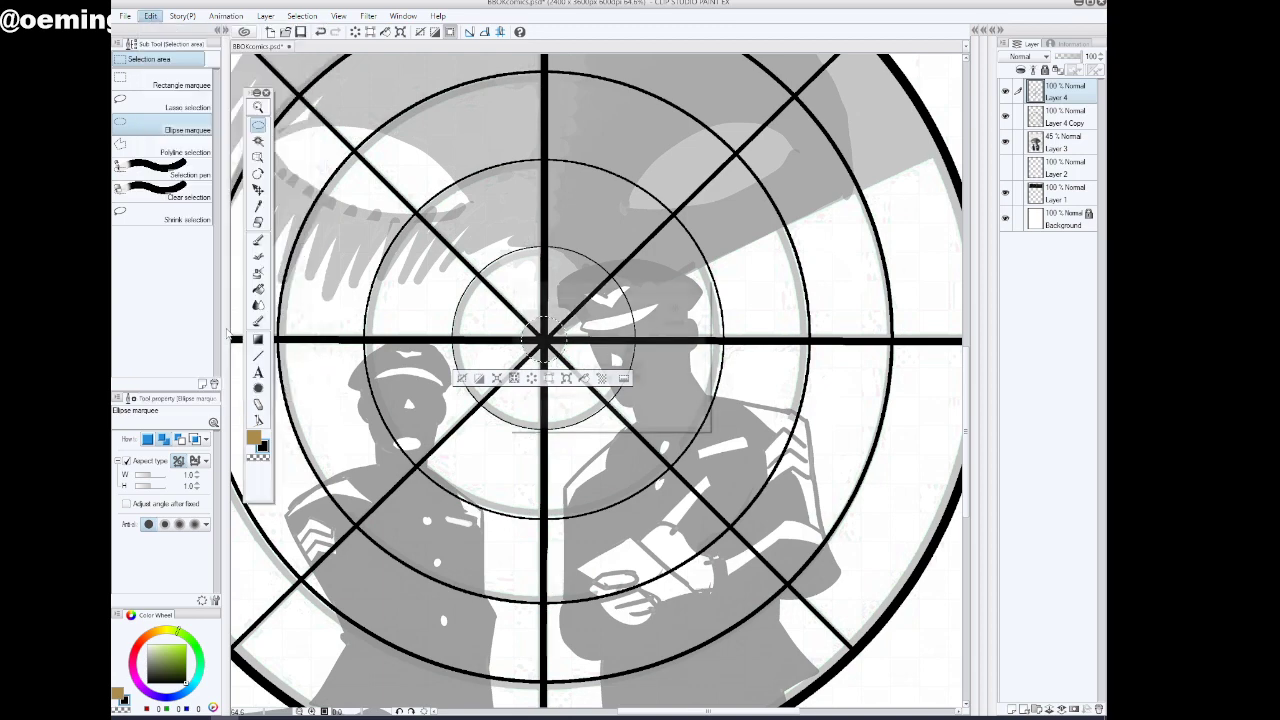
click(671, 303)
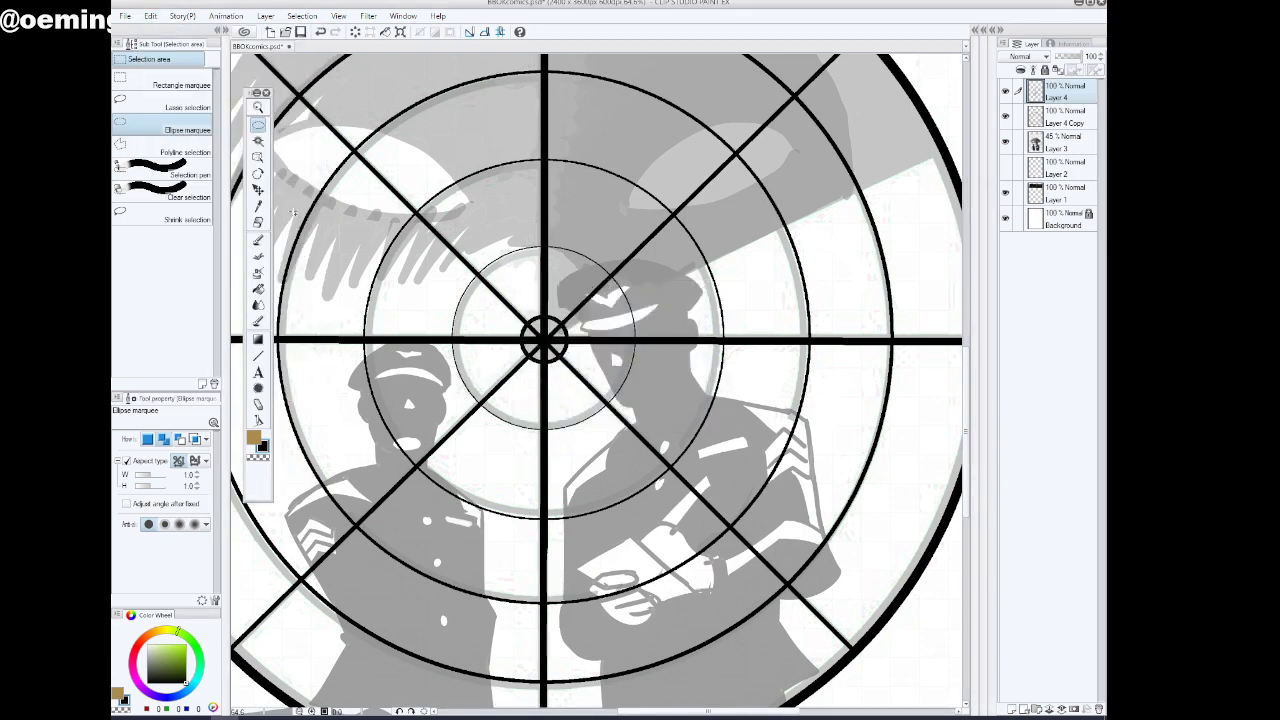
Hide the rough sketch layer and fill the small circle at the radar's centre with solid black
click(258, 107)
drag(680, 411, 649, 418)
alt+click(650, 419)
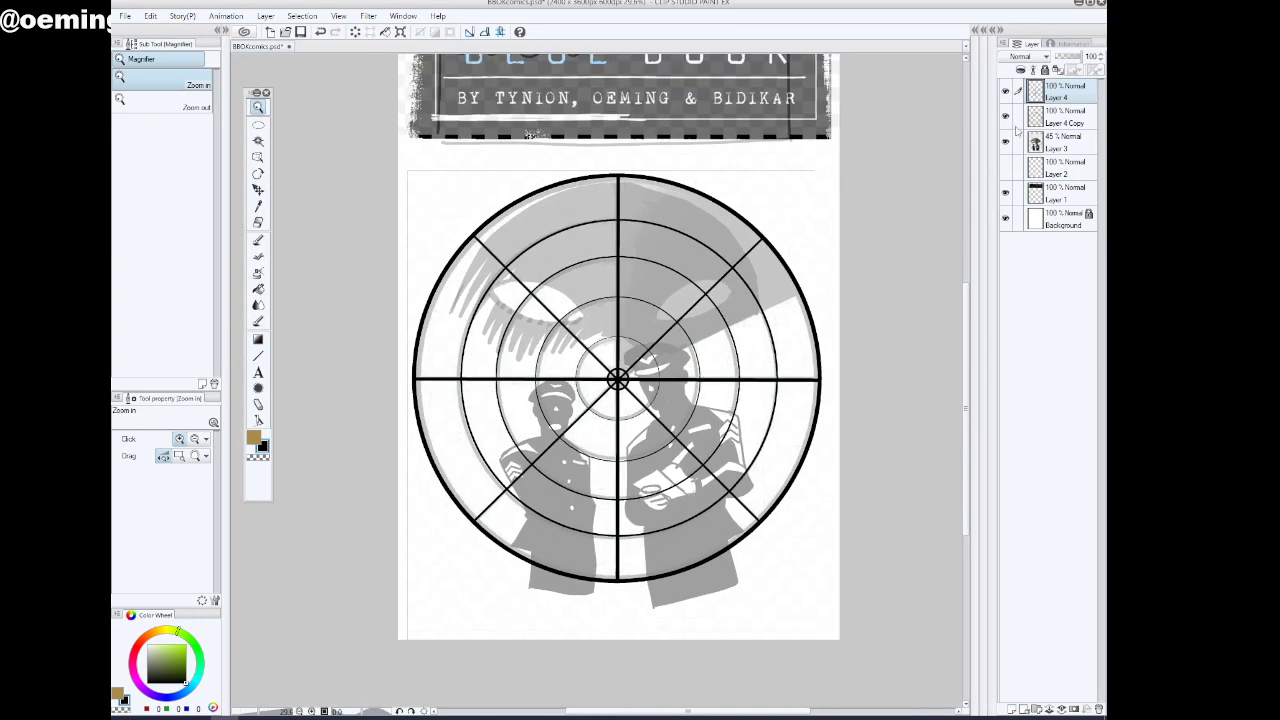
click(1005, 141)
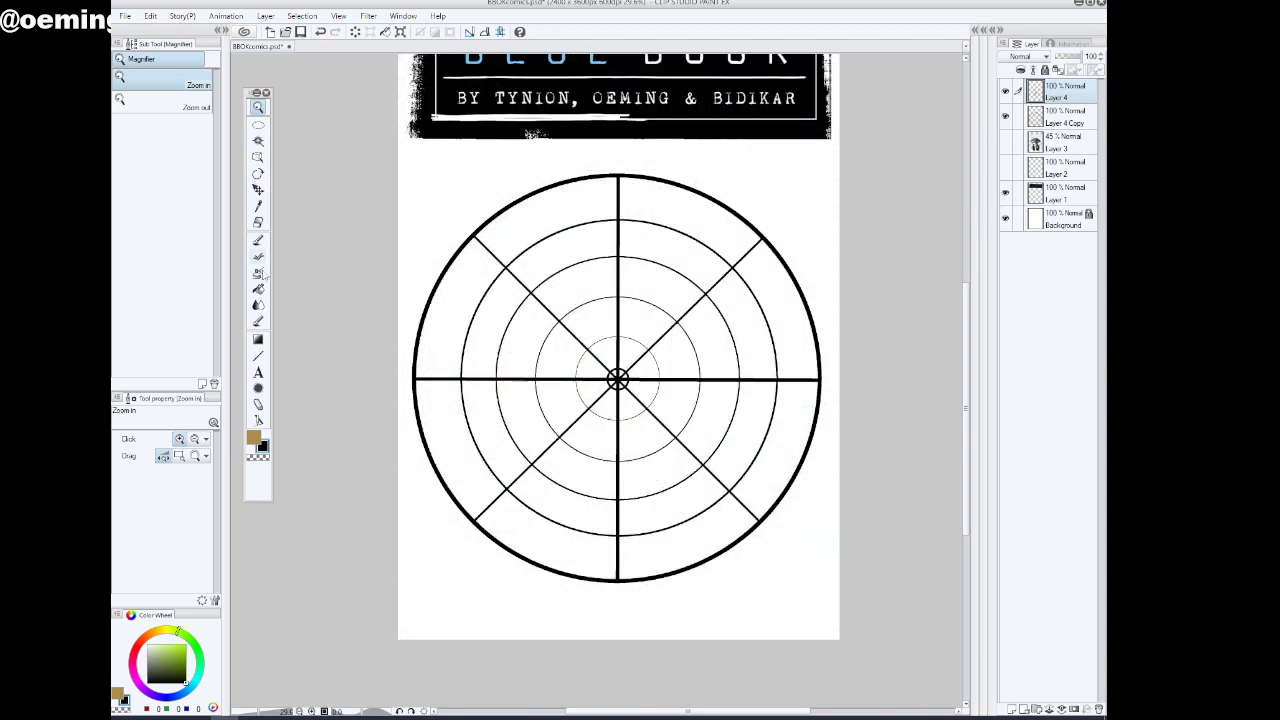
click(258, 289)
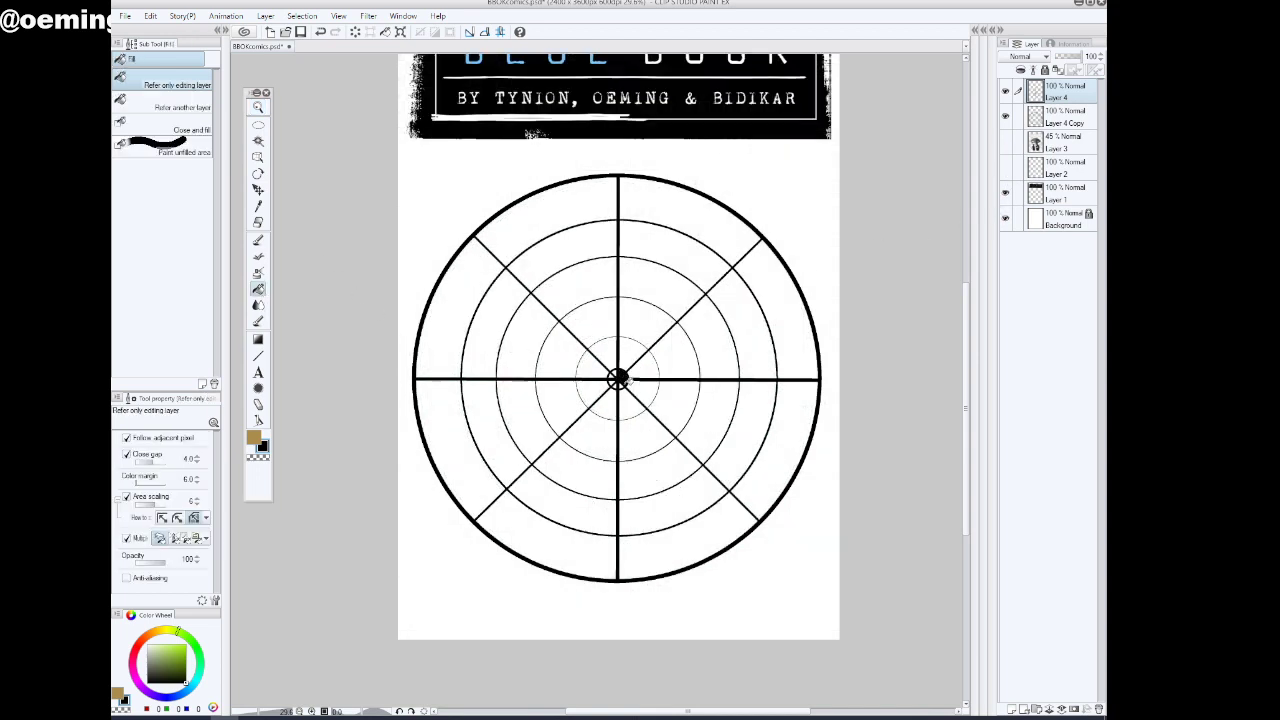
click(616, 378)
Merge the radar's lines and rings into one locked layer named Radar
key(ctrl+e)
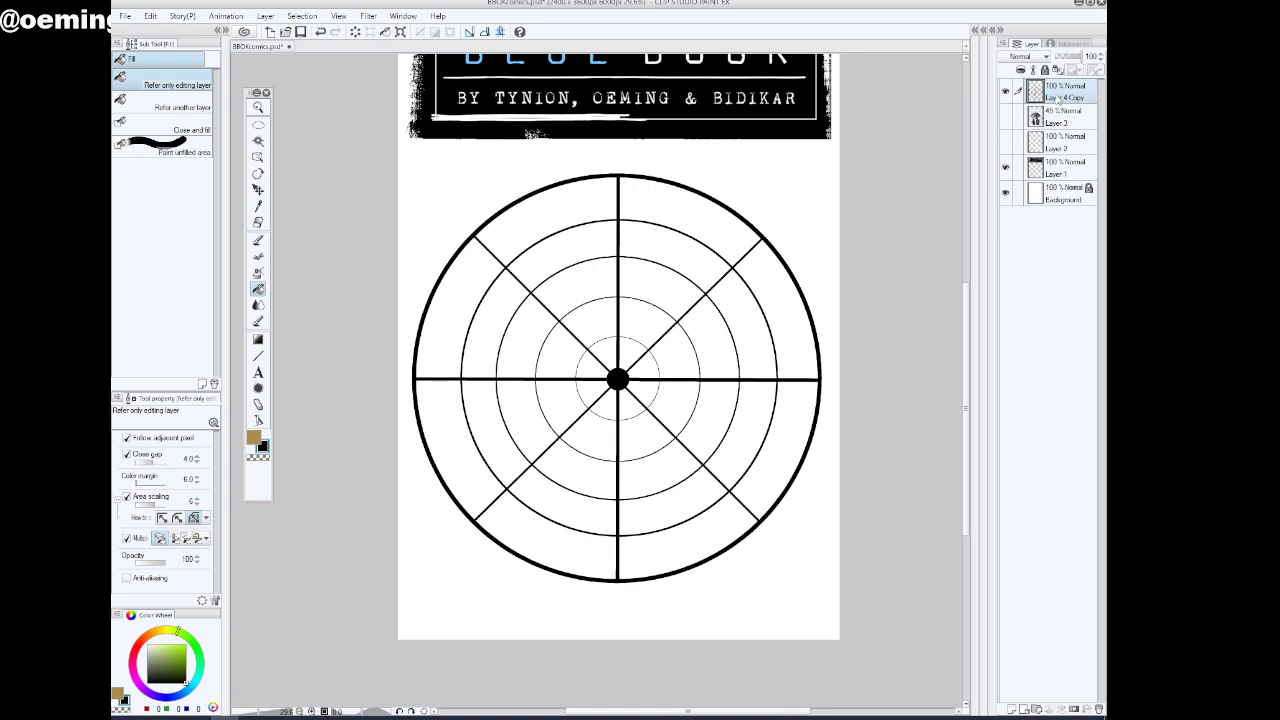
double_click(1057, 97)
text(Fi)
key(Return)
click(1045, 70)
Show the rough sketch layer again and add a new layer above Radar with dark blue as the drawing colour
click(1005, 116)
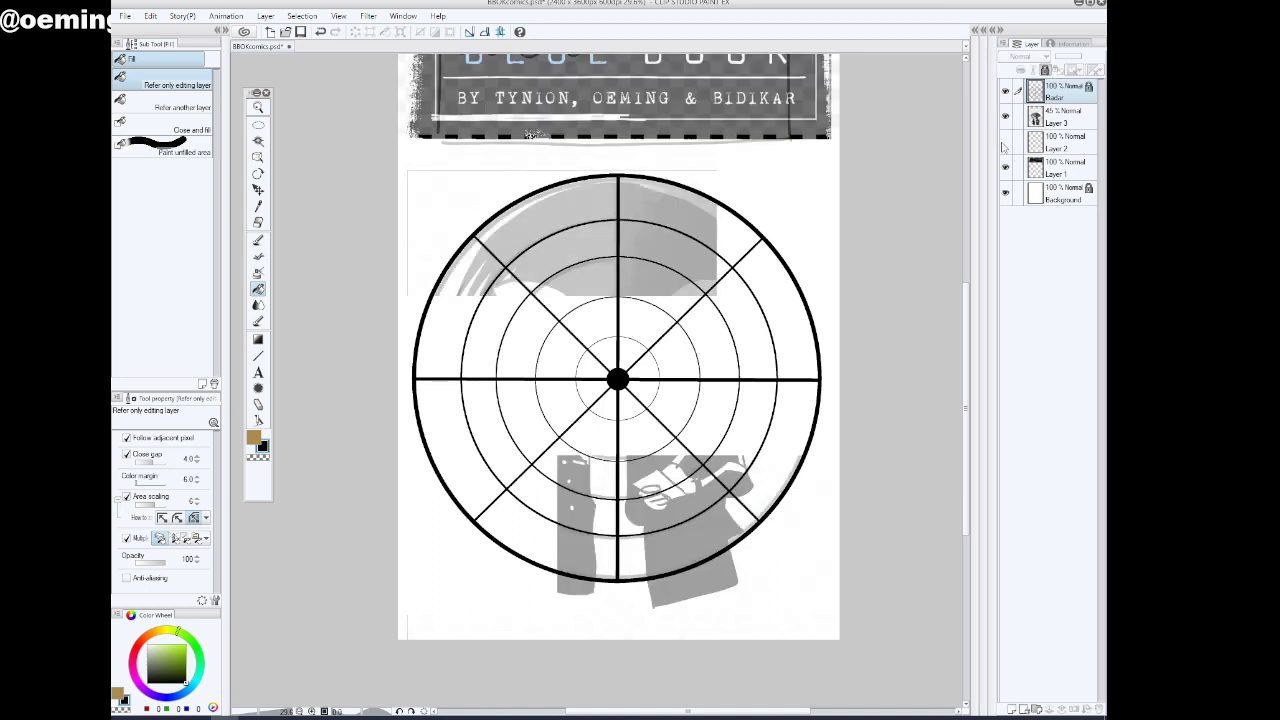
click(1005, 141)
click(1005, 141)
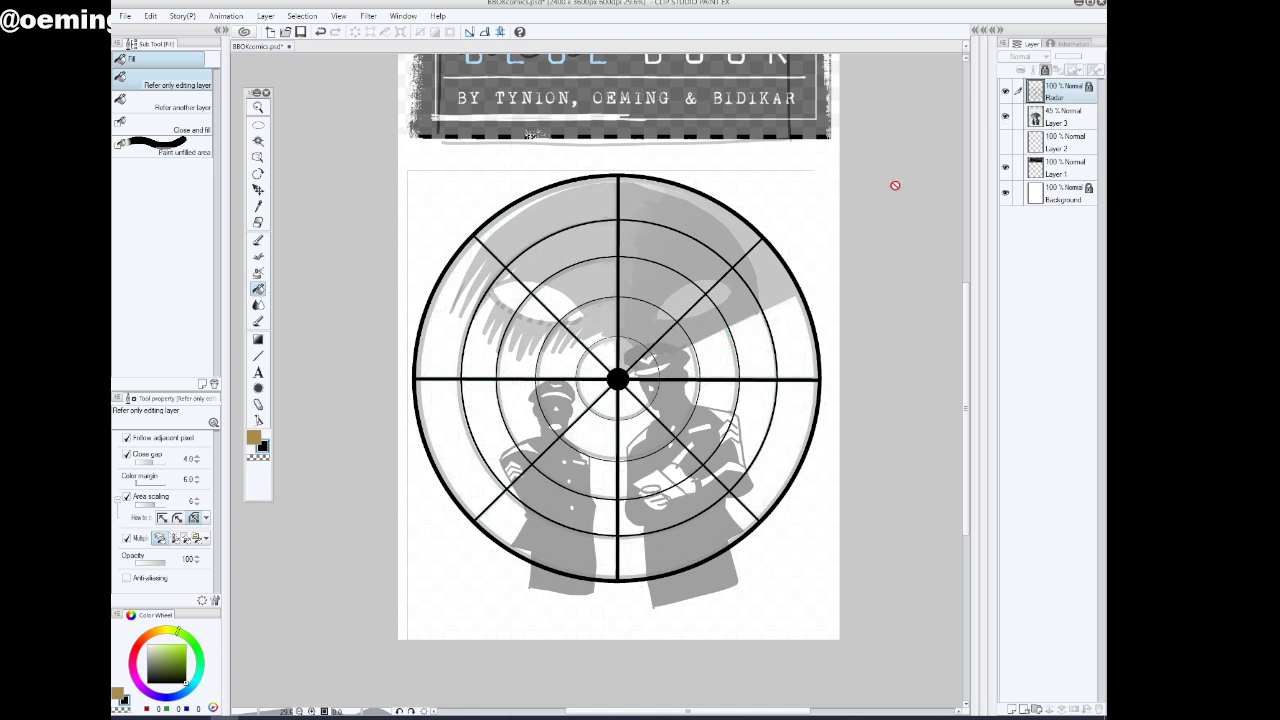
click(1012, 709)
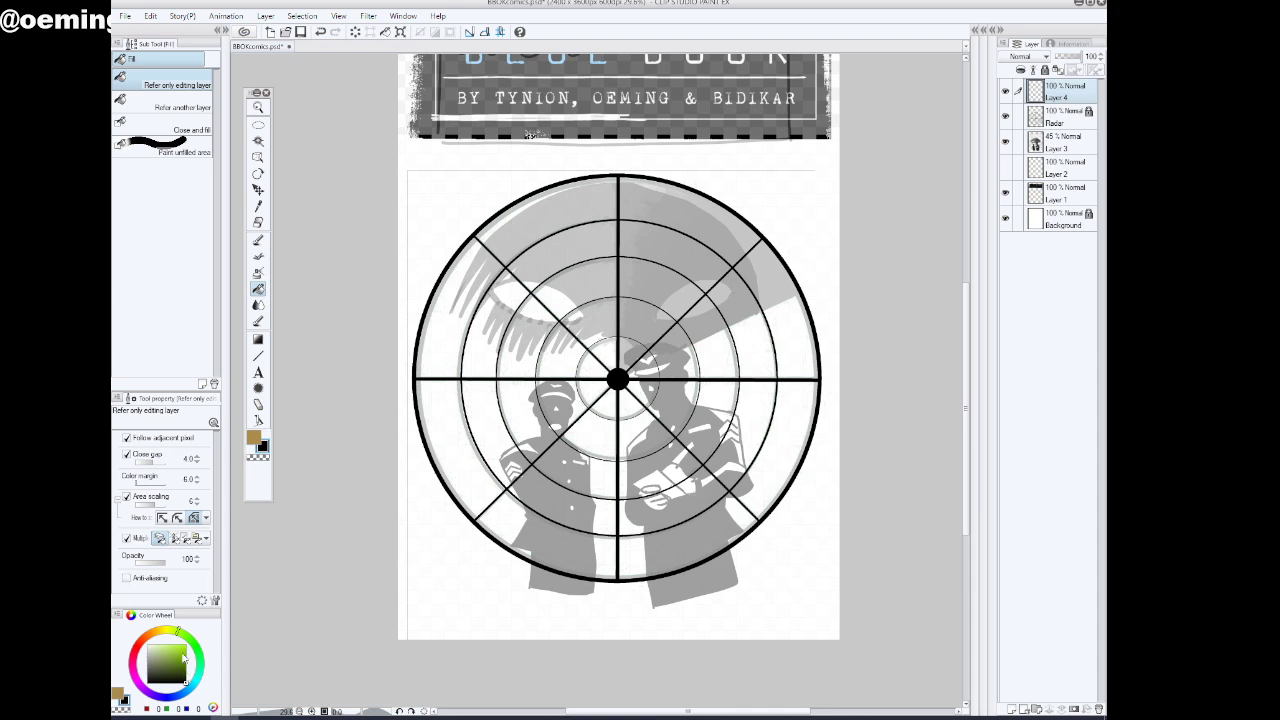
mouse_move(175, 698)
mouse_down()
mouse_move(188, 691)
mouse_move(177, 698)
mouse_up()
drag(176, 663, 180, 668)
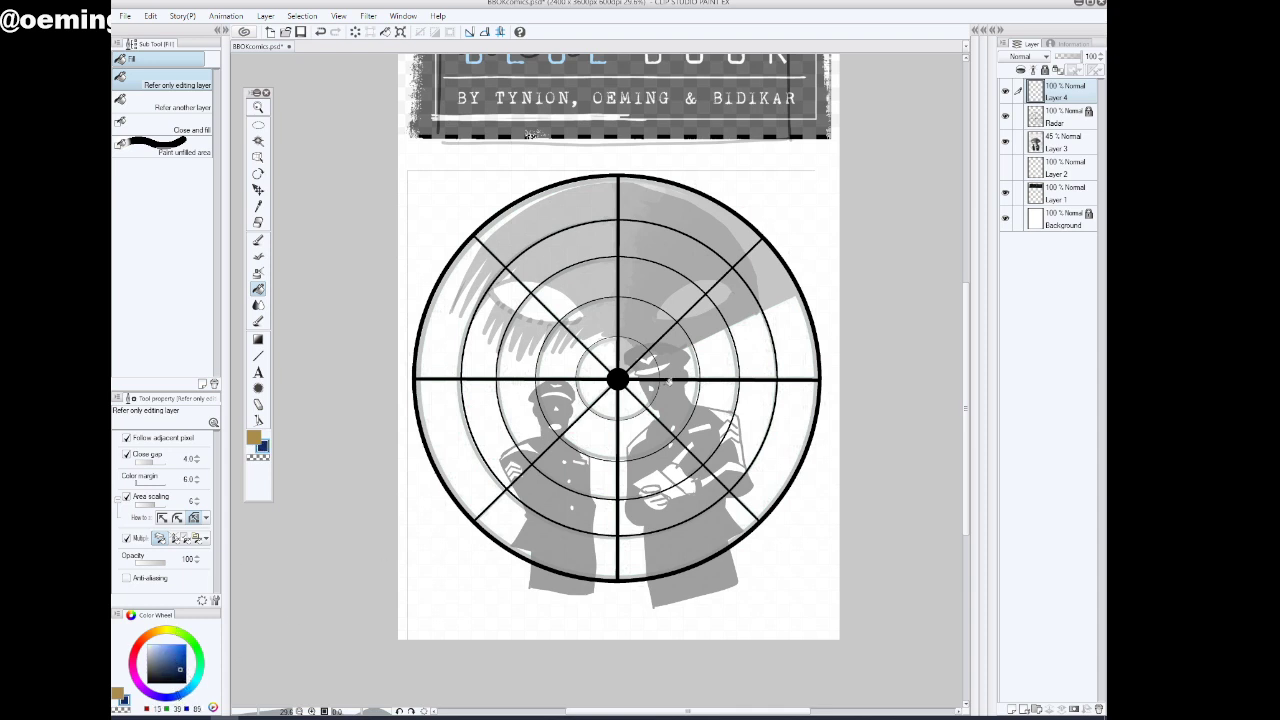
Set up the Inker - Analog Gritty & Realistic pen with brush size about 35 and stabilization 49
click(258, 107)
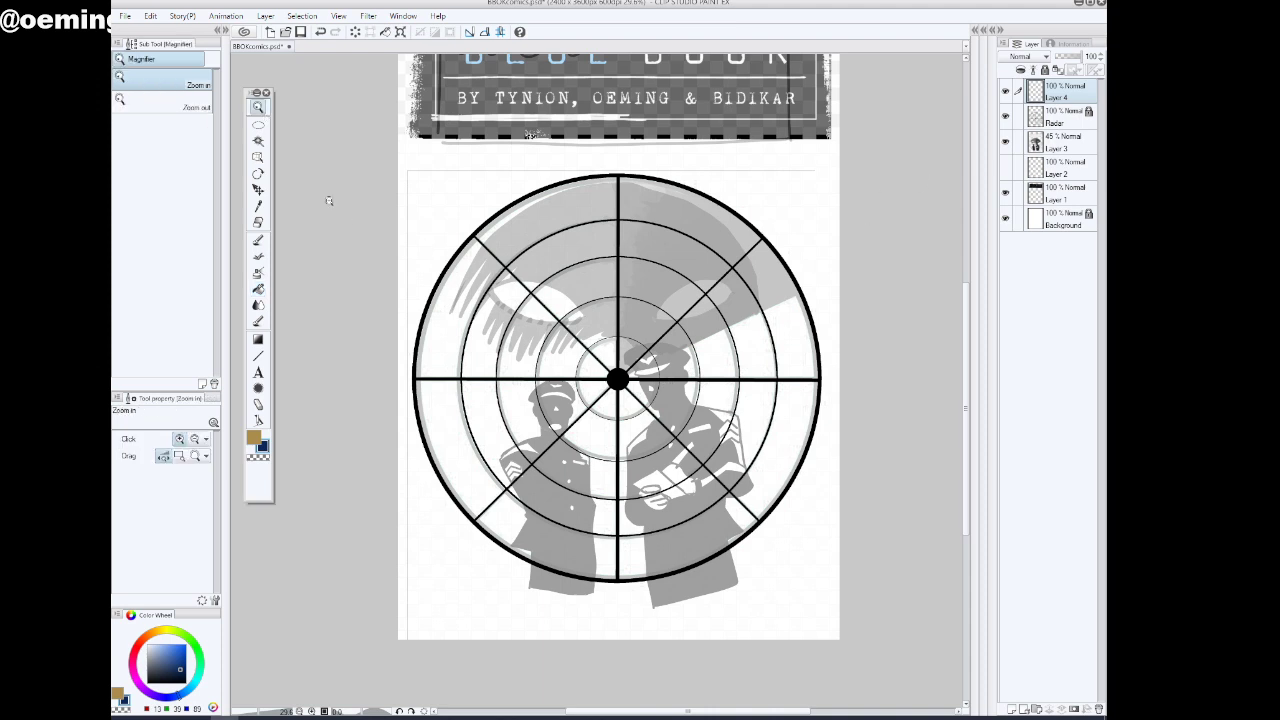
click(258, 240)
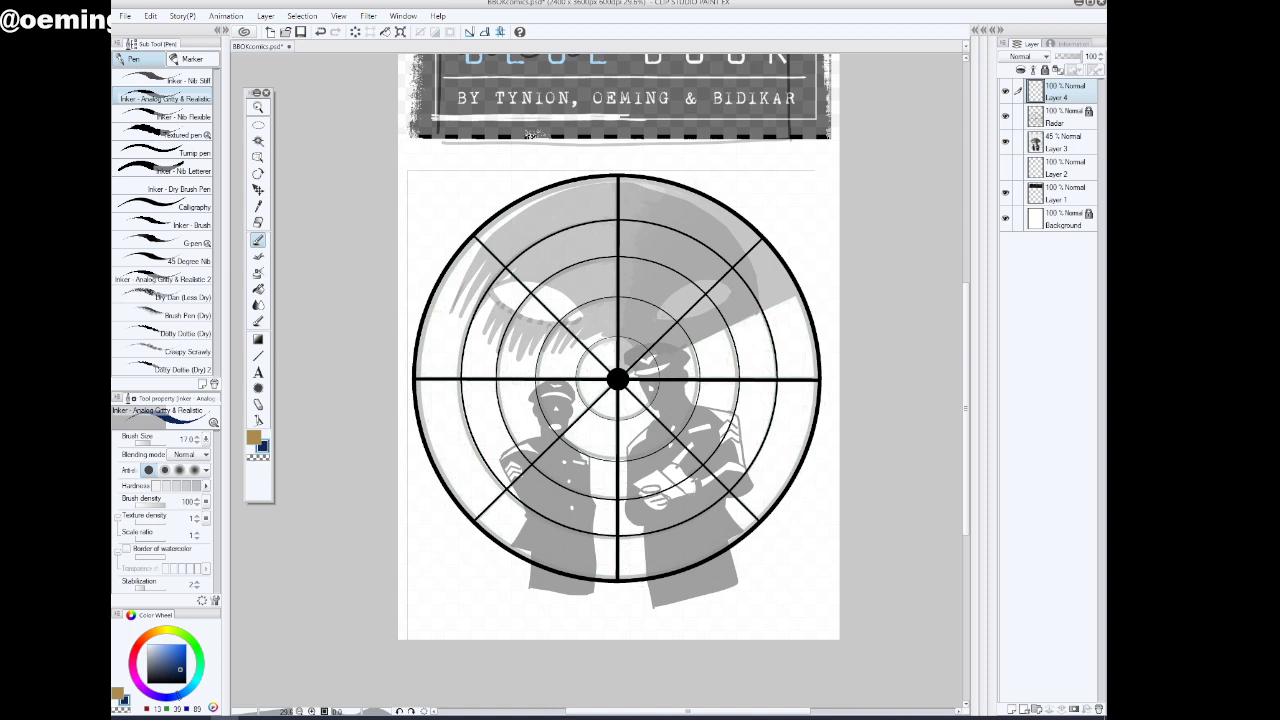
click(155, 441)
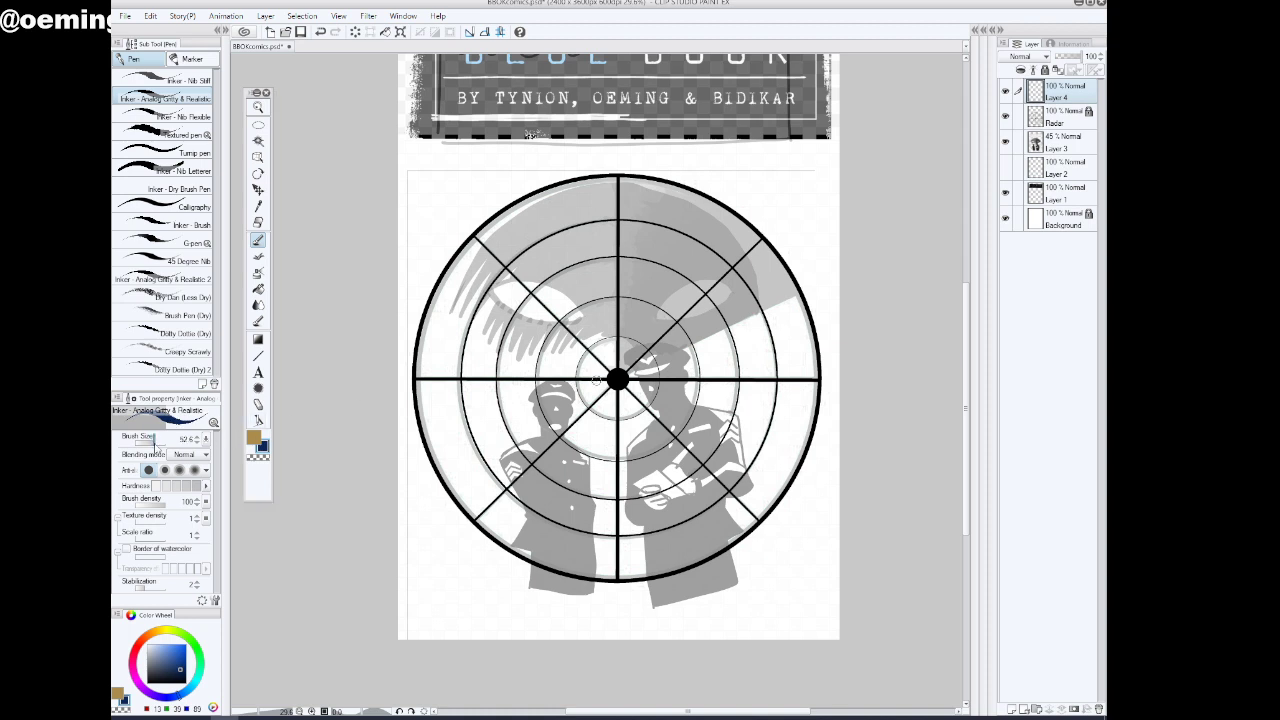
click(162, 586)
click(152, 440)
click(152, 438)
drag(707, 283, 744, 292)
mouse_move(658, 319)
mouse_down()
mouse_move(720, 311)
mouse_move(741, 290)
mouse_up()
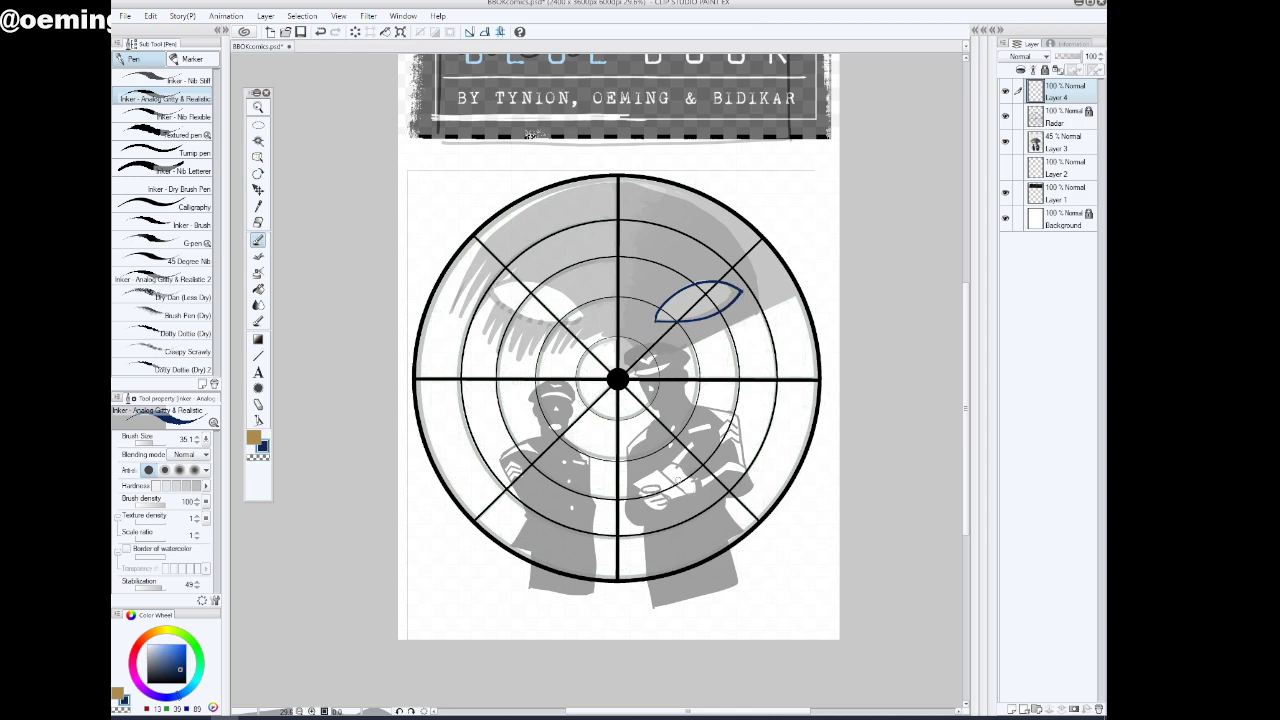
click(320, 31)
click(320, 31)
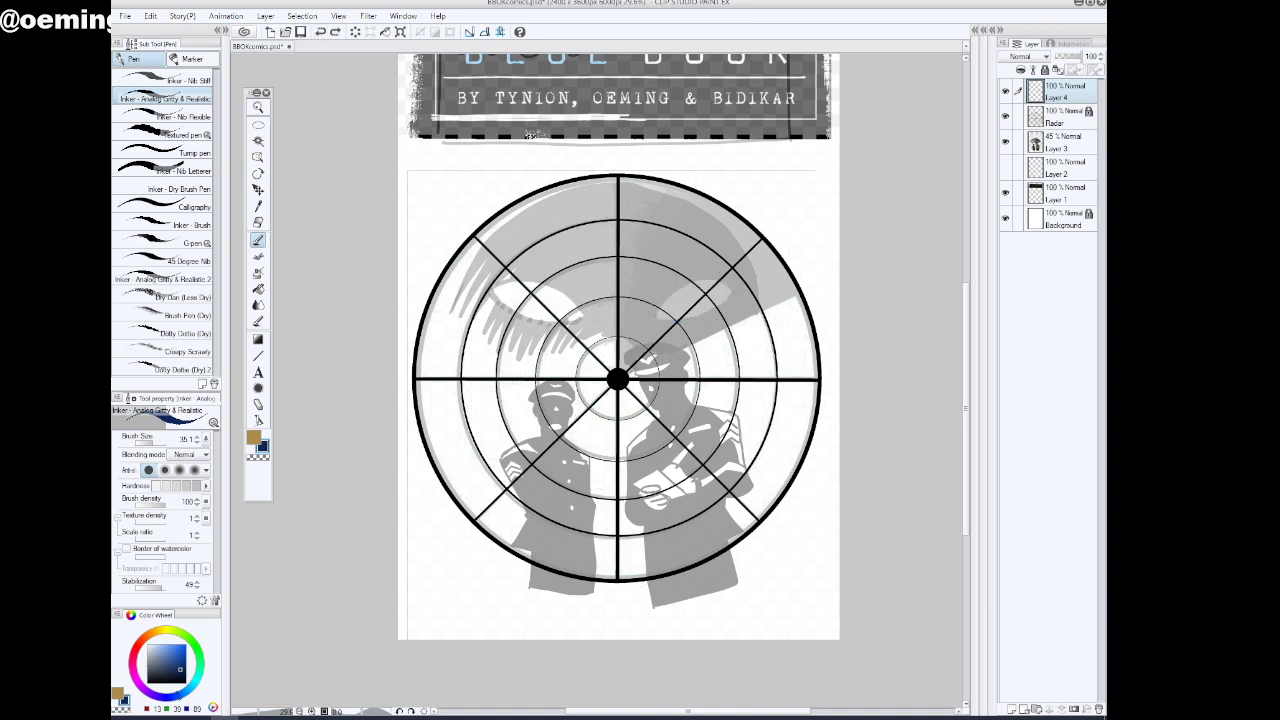
mouse_move(655, 320)
mouse_down()
mouse_move(702, 277)
mouse_move(734, 282)
mouse_move(658, 318)
mouse_move(736, 282)
mouse_up()
click(320, 31)
click(320, 31)
Outline the face's right-hand almond-shaped eye in dark blue over the sketch and duplicate its layer
mouse_move(655, 318)
mouse_down()
mouse_move(698, 275)
mouse_move(750, 277)
mouse_up()
mouse_move(658, 320)
mouse_down()
mouse_move(692, 324)
mouse_move(737, 299)
mouse_move(750, 274)
mouse_up()
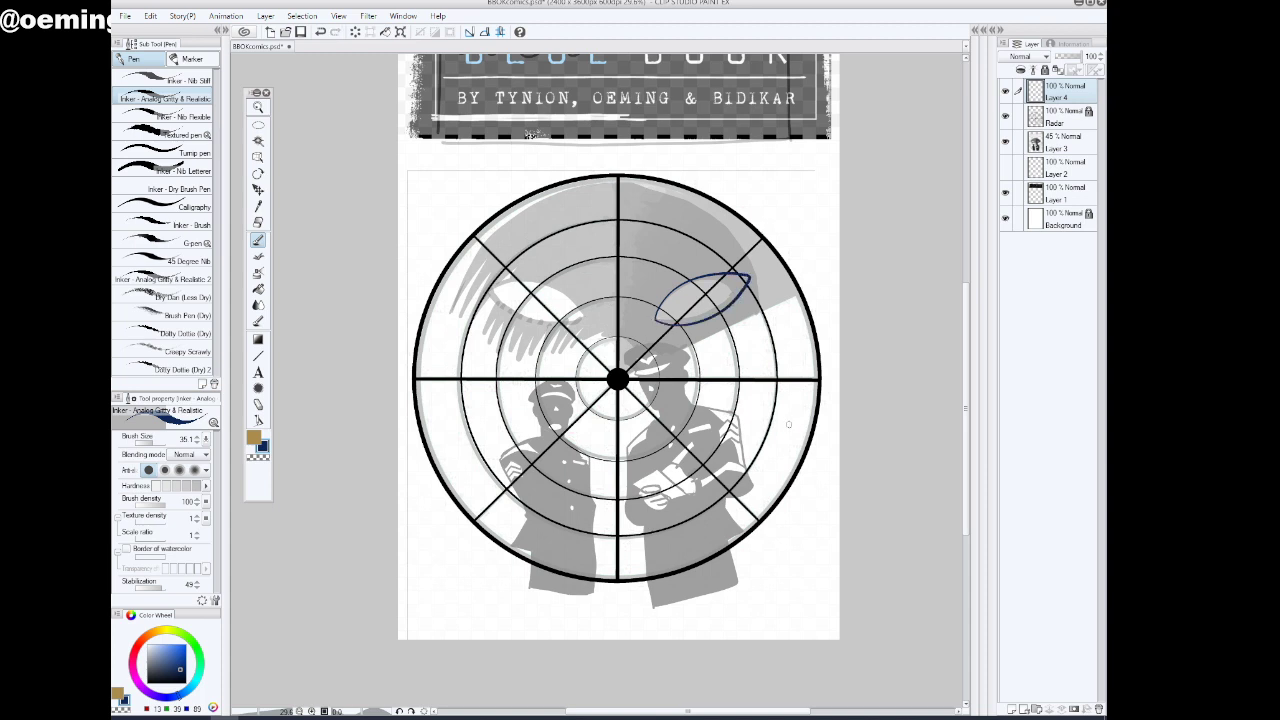
click(258, 124)
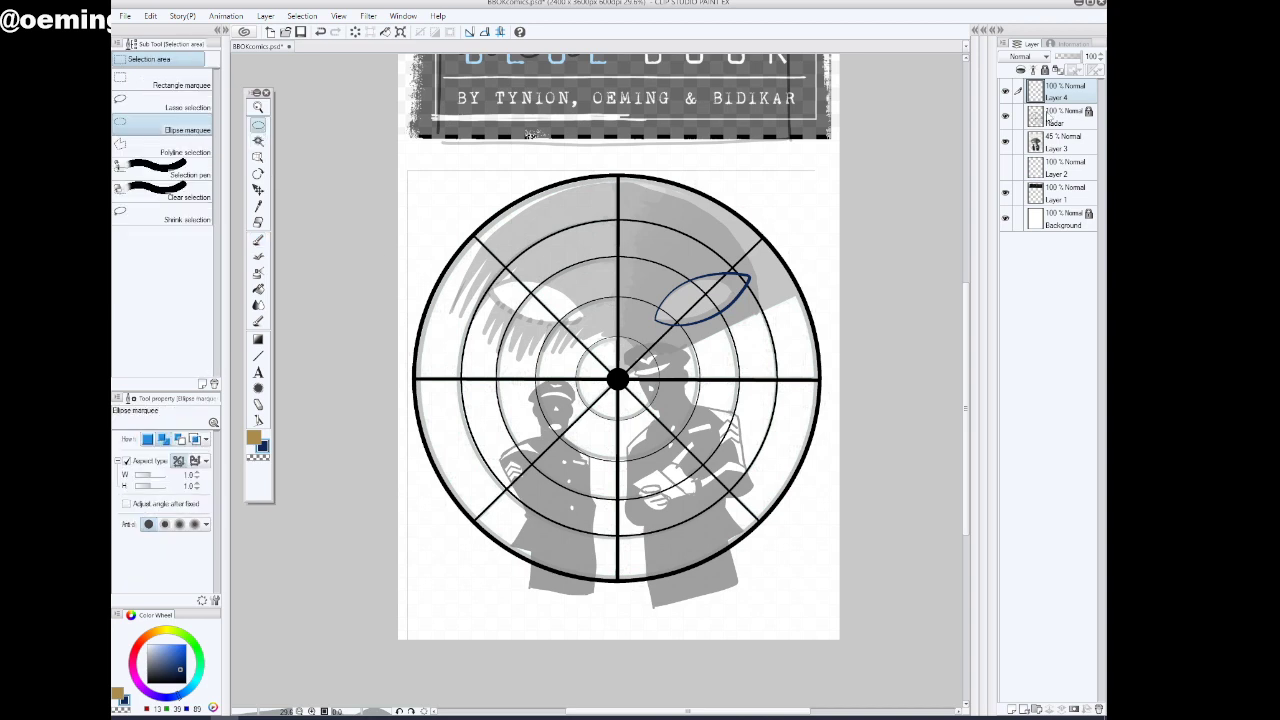
right_click(1058, 95)
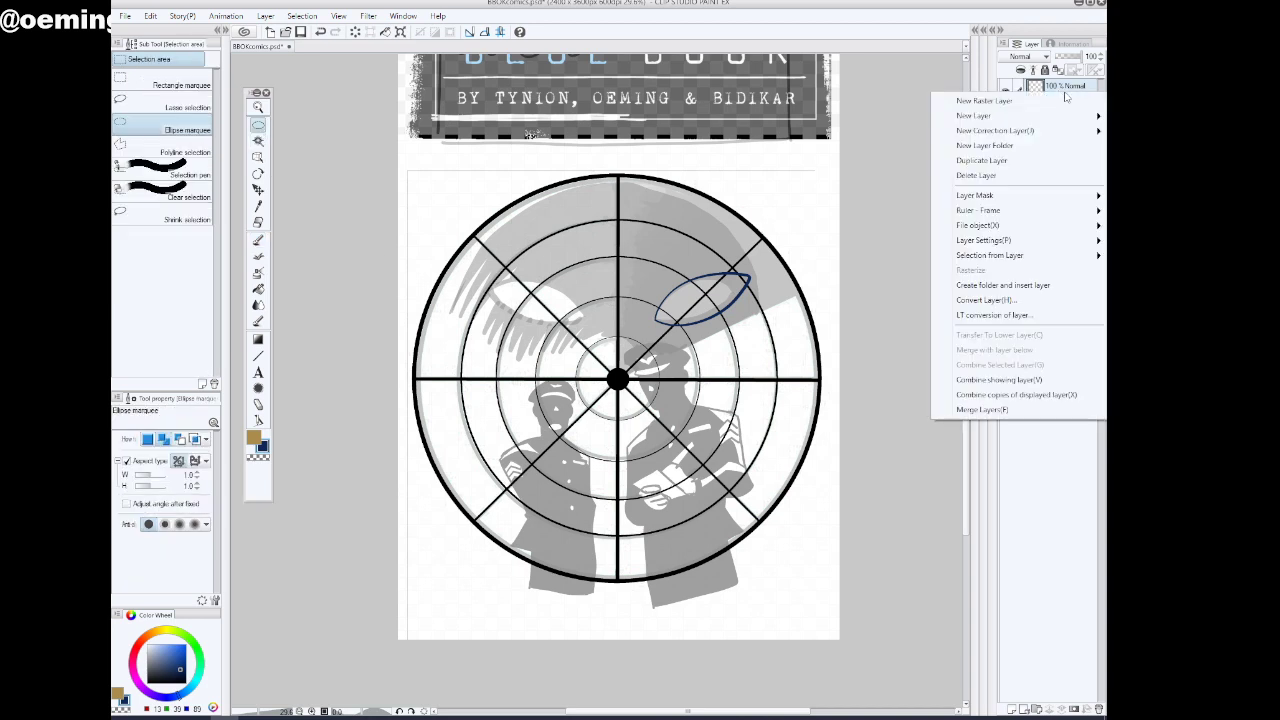
click(1009, 170)
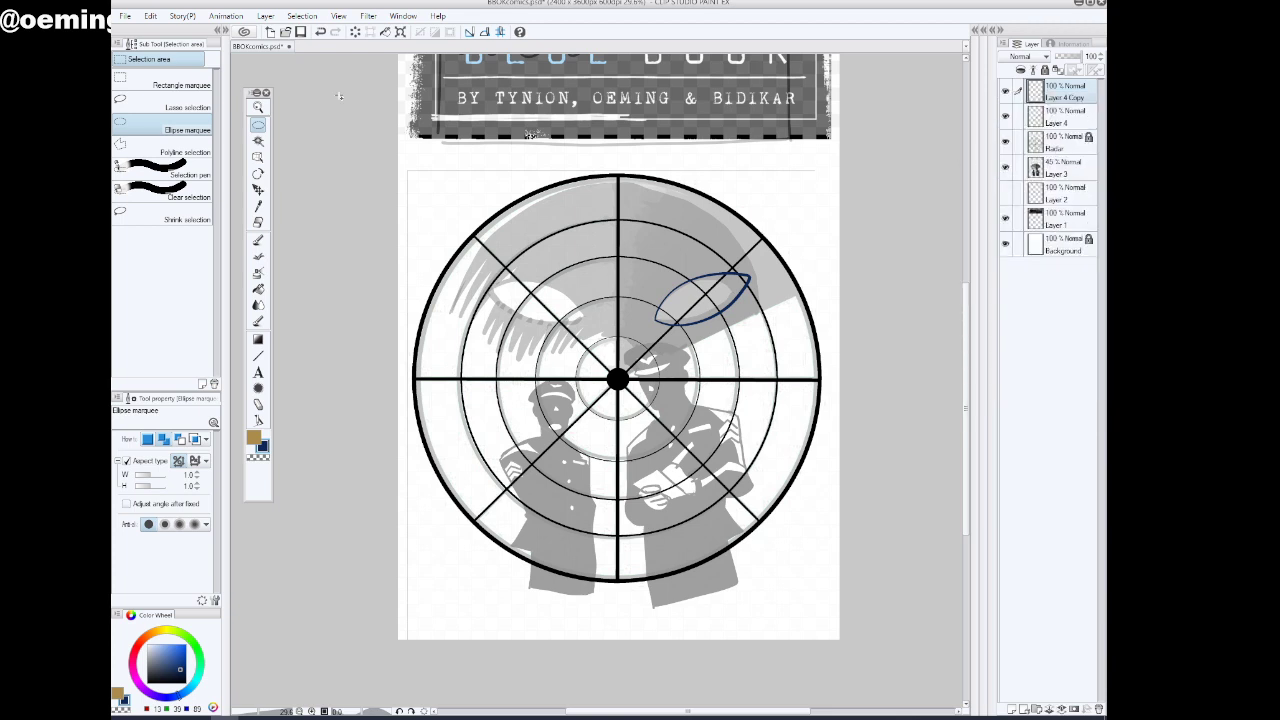
Flip the copied eye horizontally onto the sketch's left-hand eye and merge it with the original eye's layer
click(150, 16)
mouse_move(201, 250)
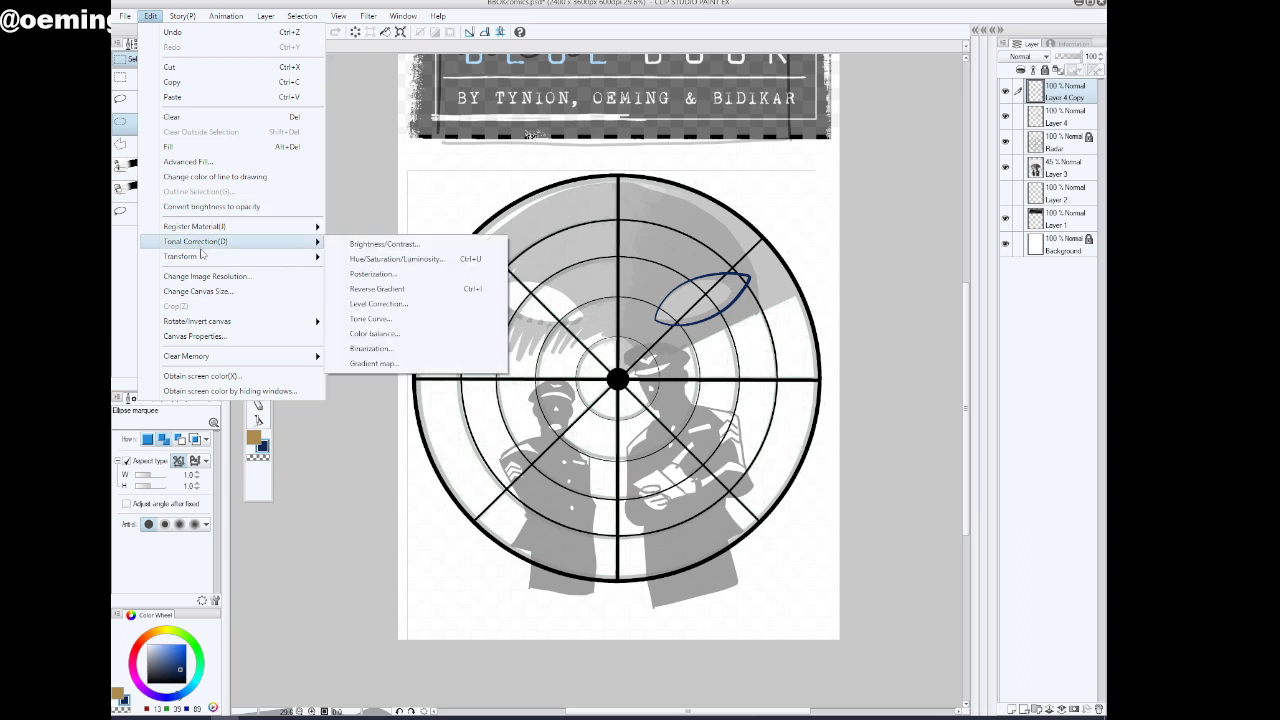
click(379, 303)
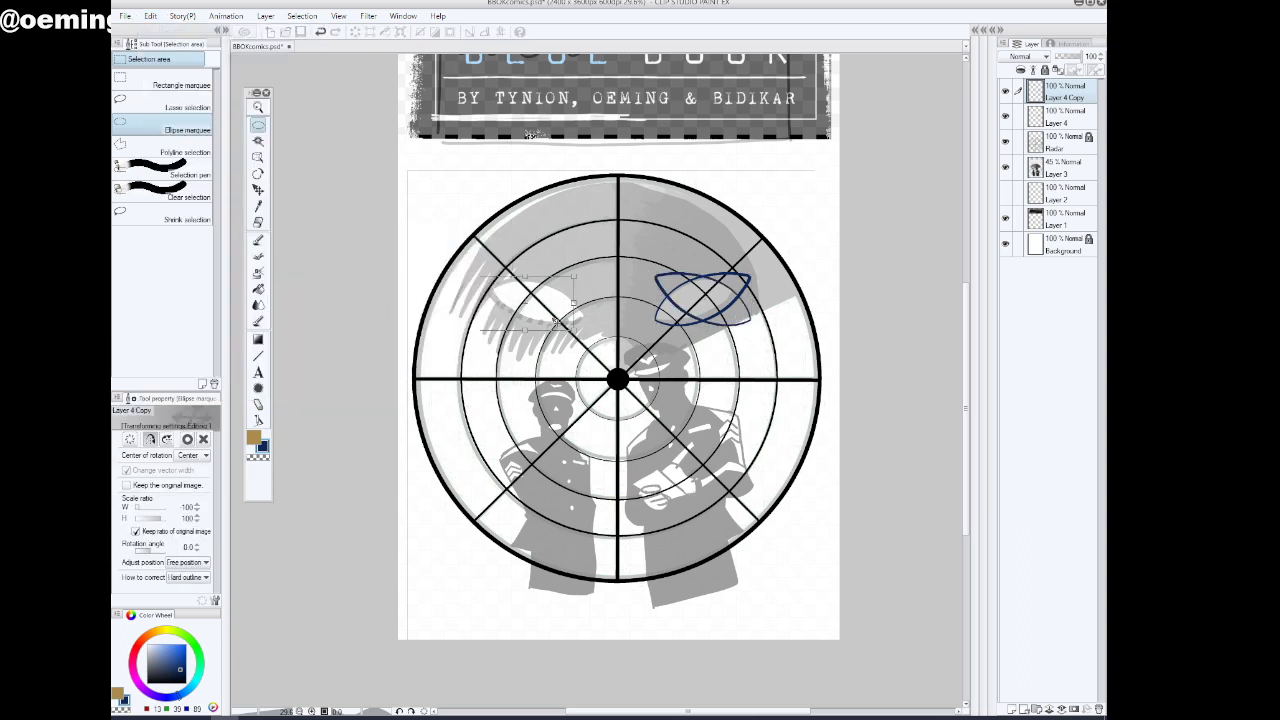
drag(736, 320, 574, 320)
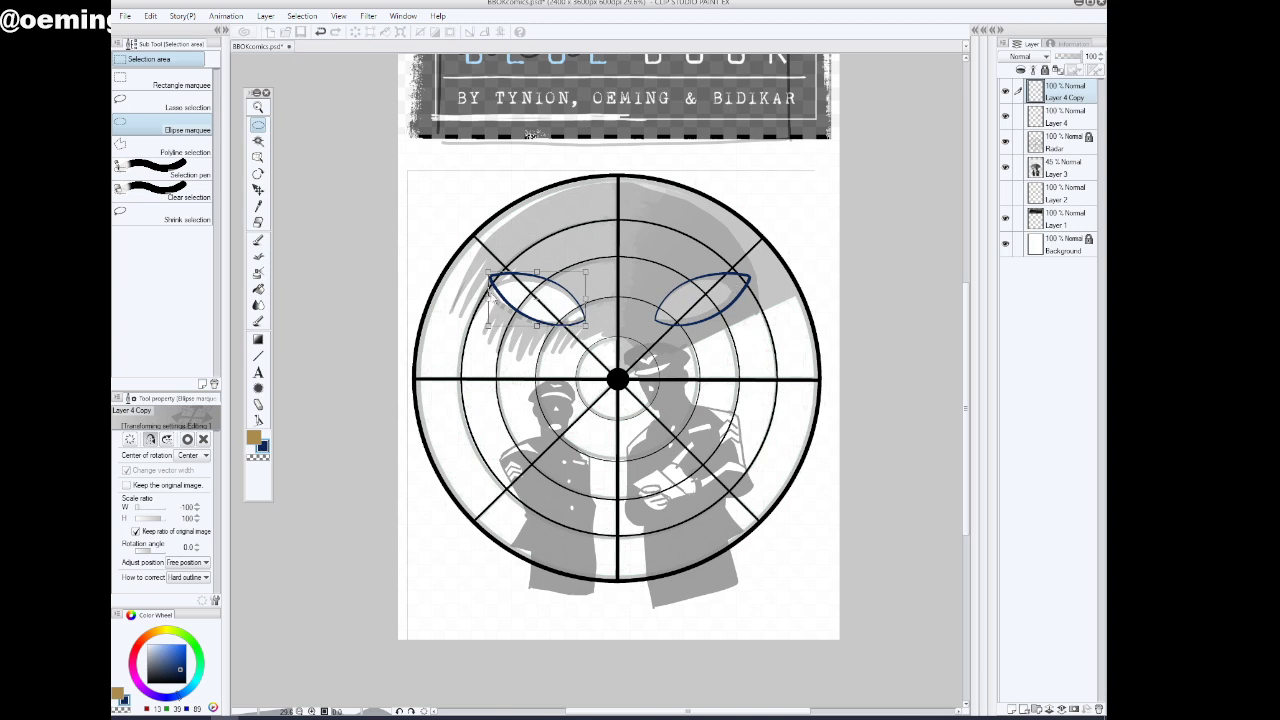
click(258, 124)
click(562, 266)
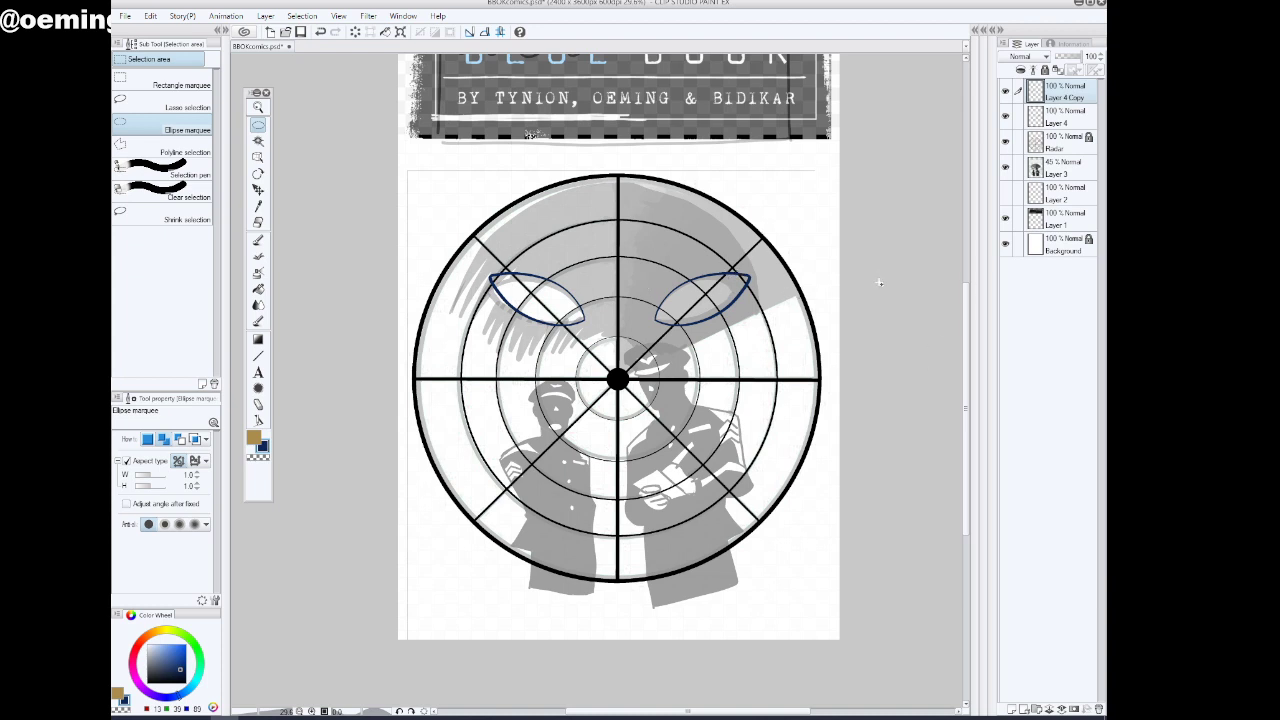
key(ctrl+e)
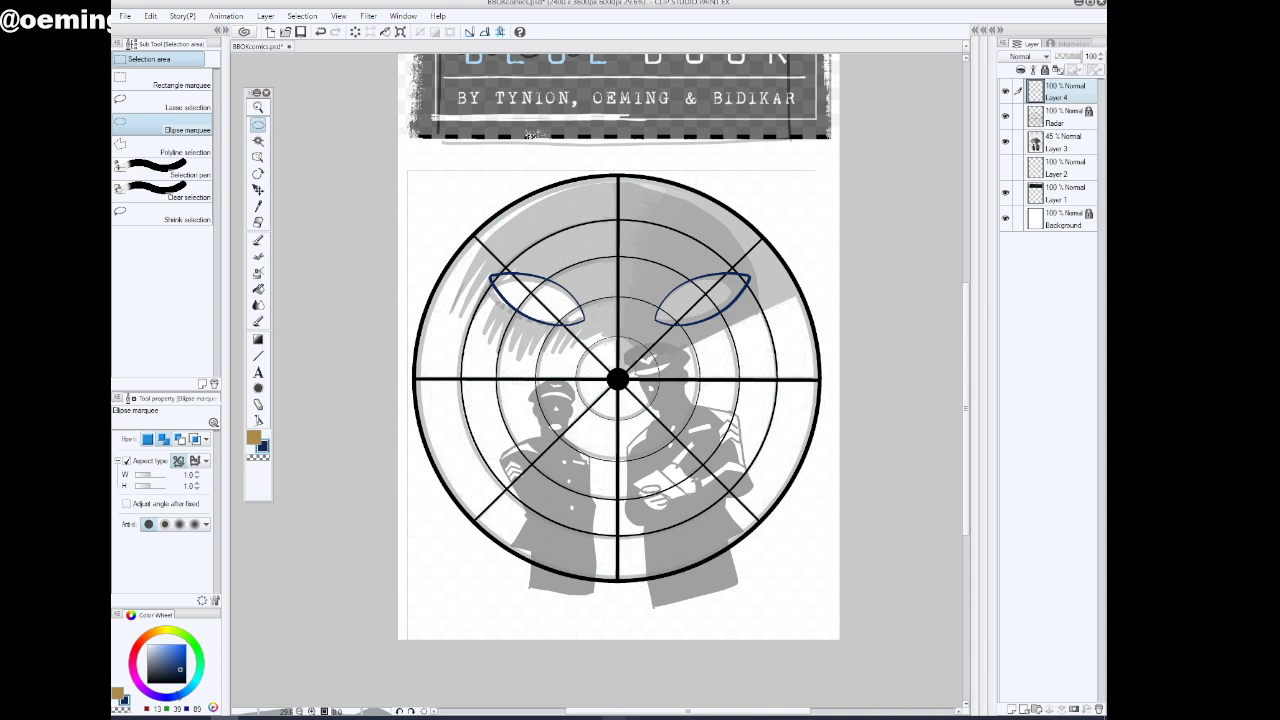
Open a File Explorer window on the MasterRef TEXTURES folder and look through its texture images
mouse_move(616, 717)
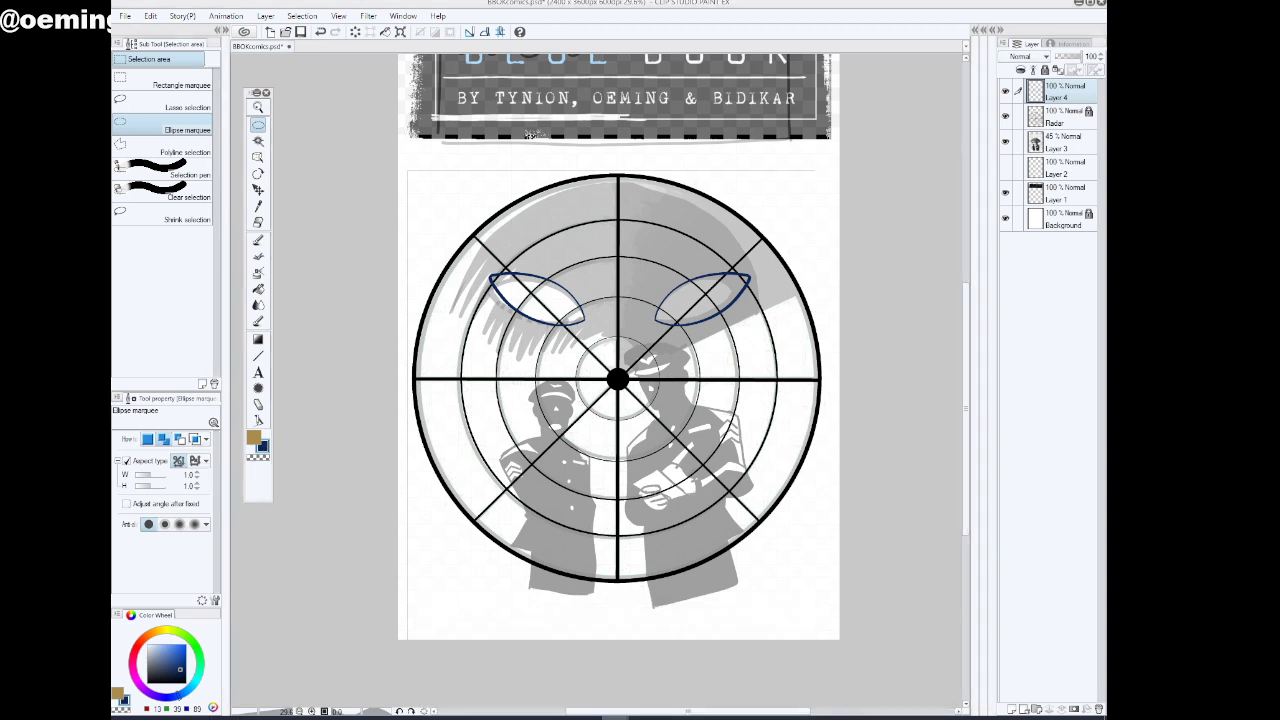
right_click(616, 717)
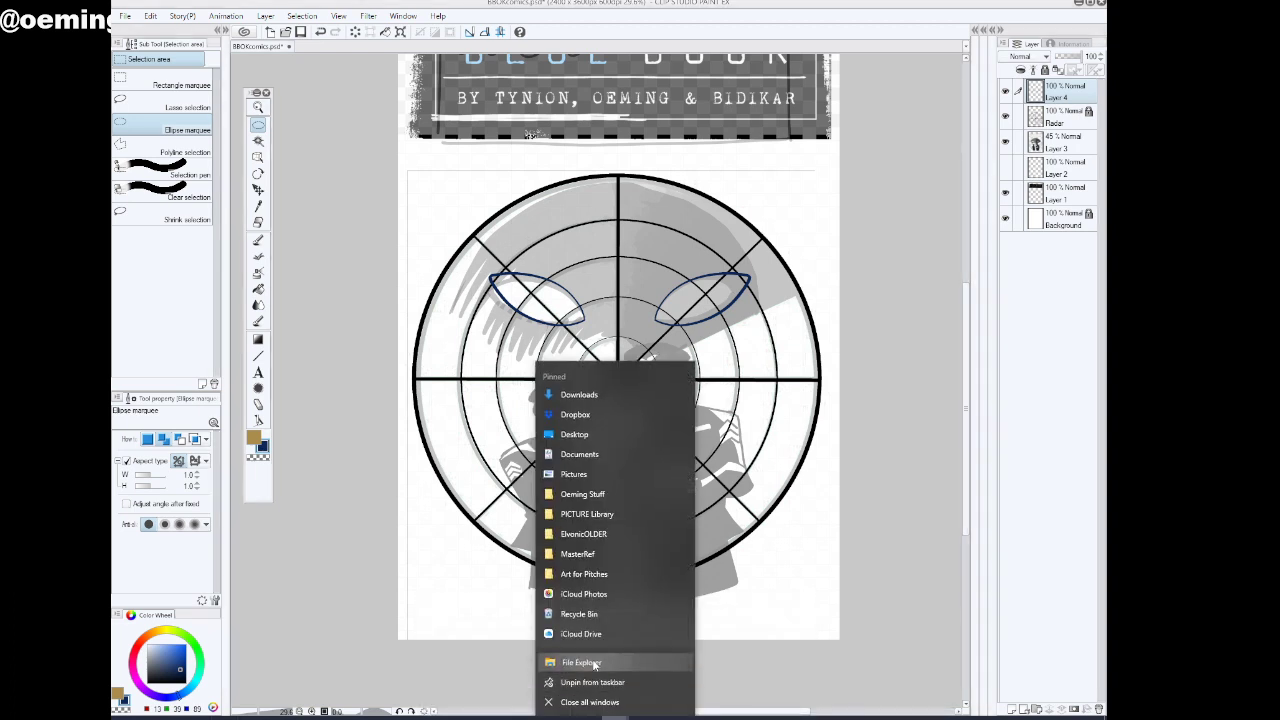
click(600, 662)
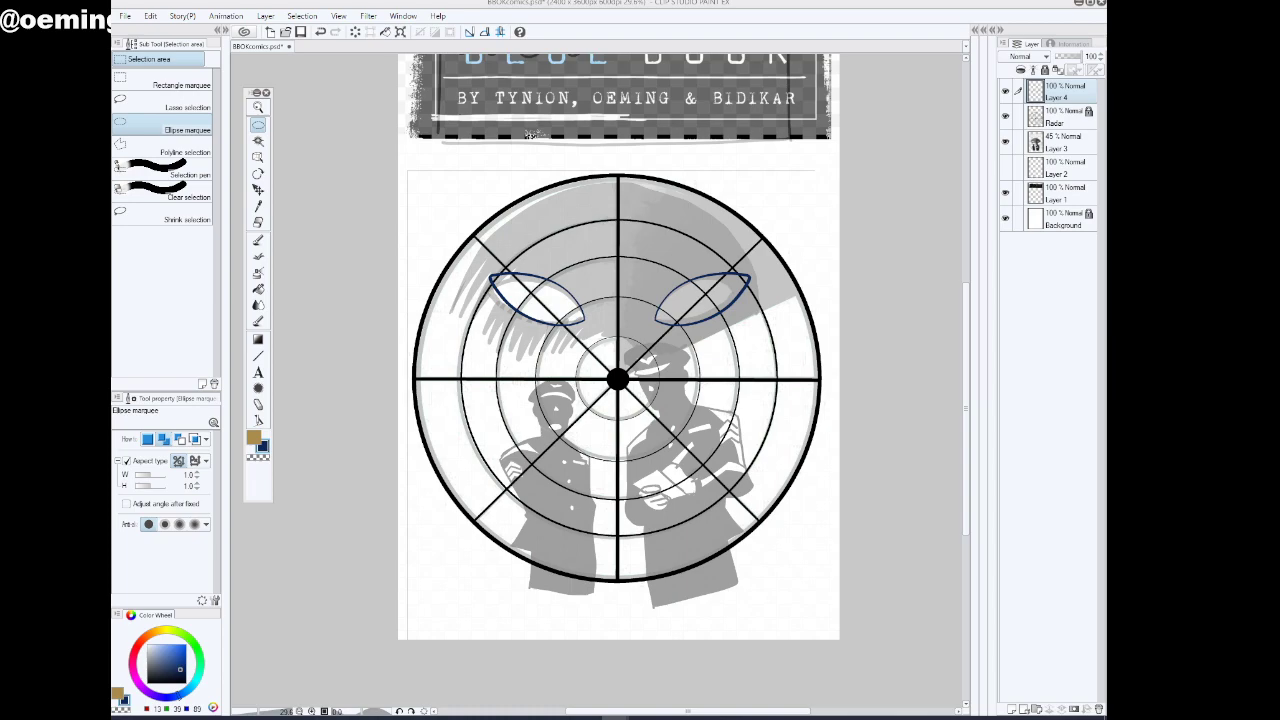
drag(110, 120, 470, 17)
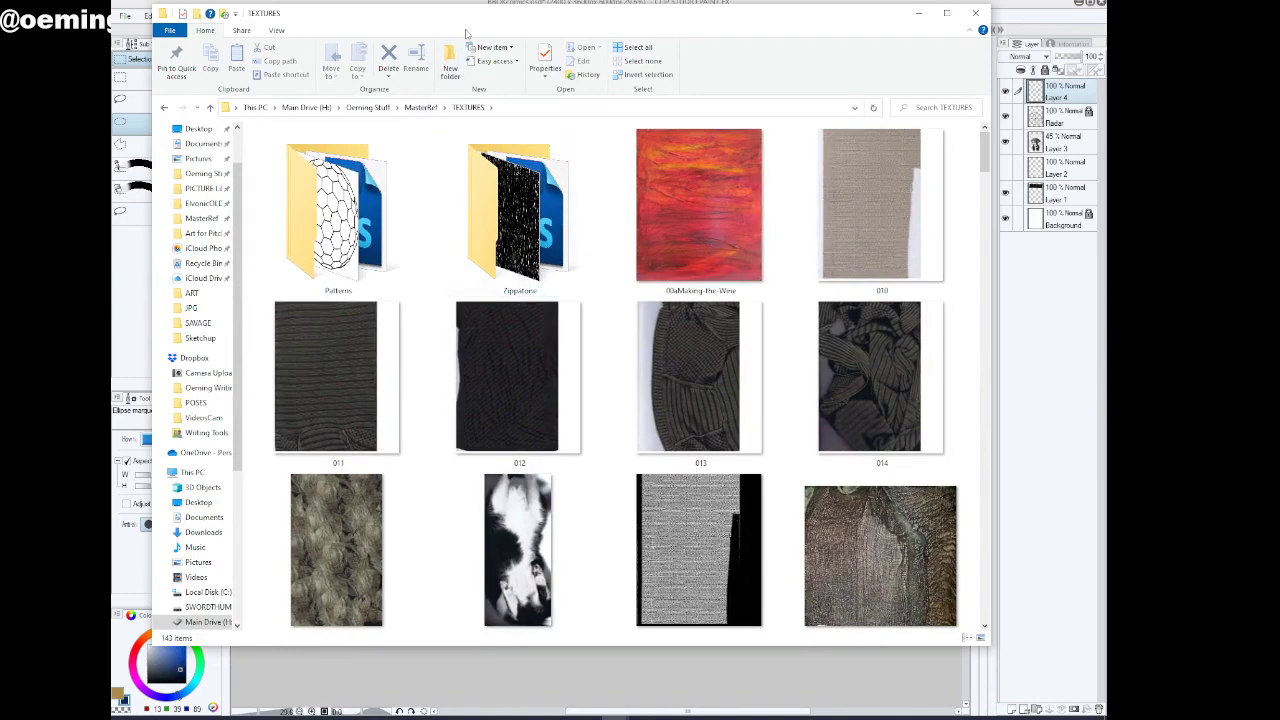
drag(465, 33, 354, 37)
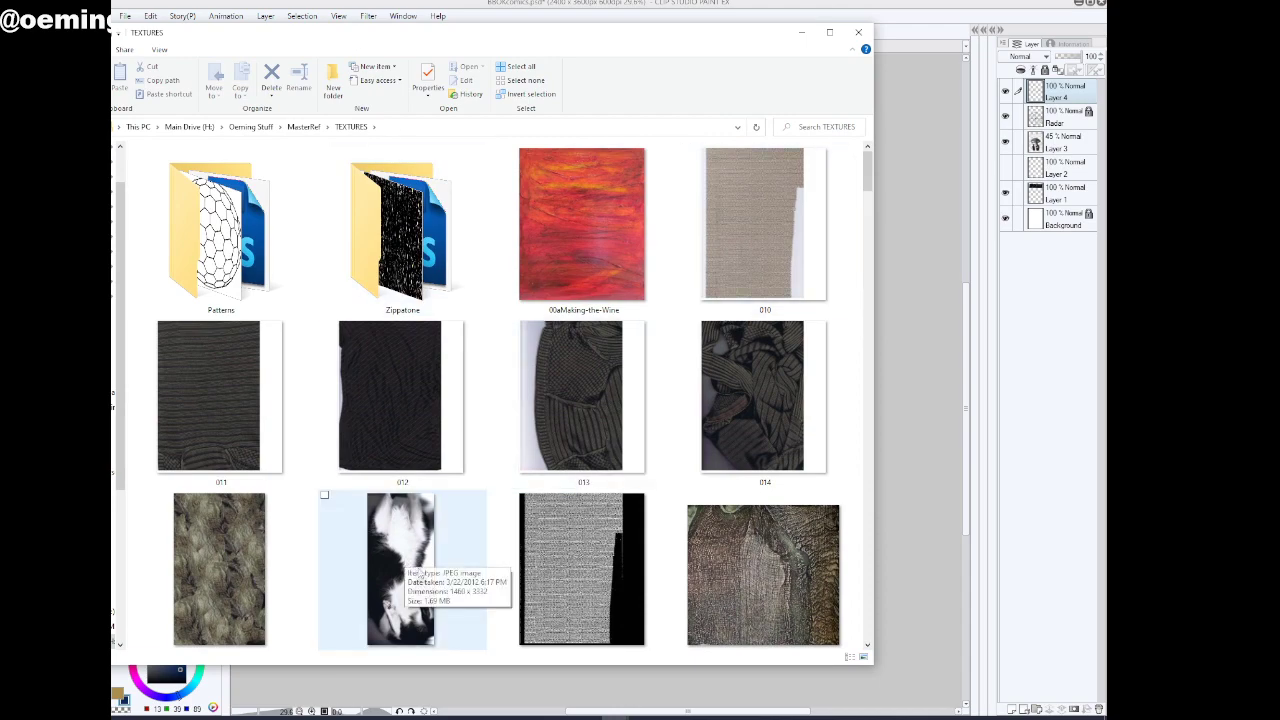
drag(867, 168, 845, 625)
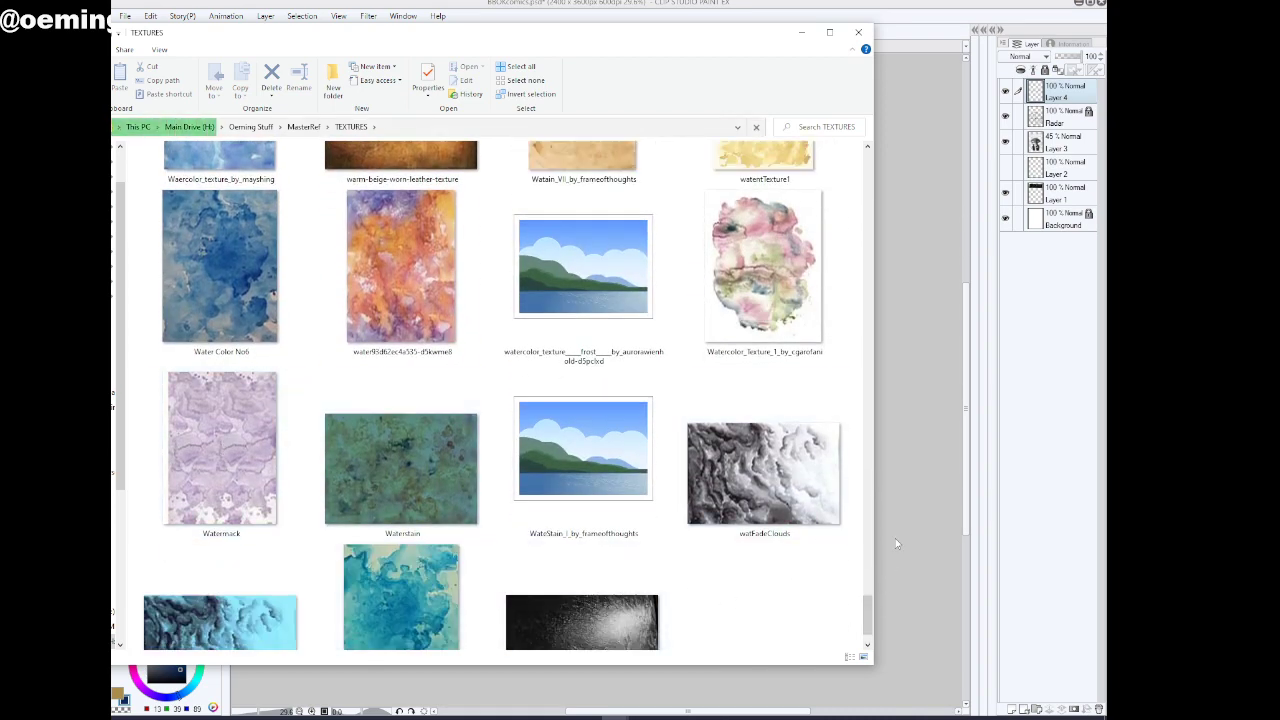
drag(867, 615, 864, 153)
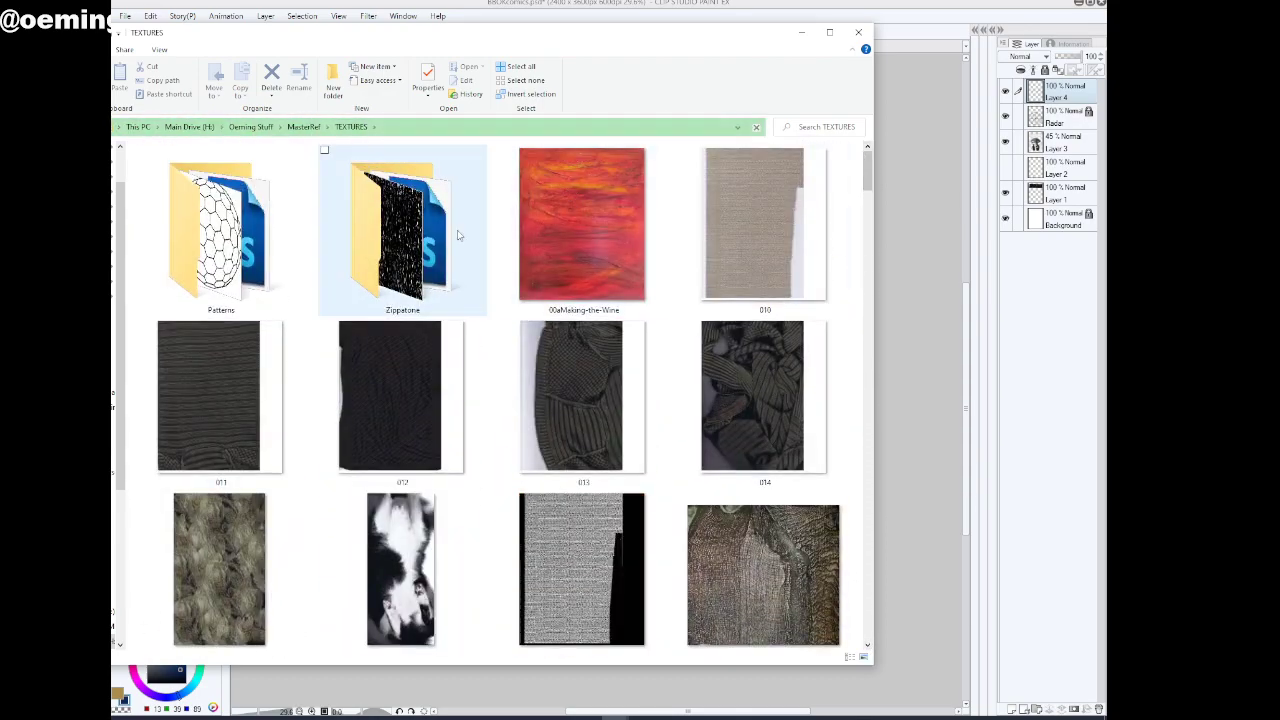
Look through the black-and-white images in the Patterns folder and return to the TEXTURES folder
double_click(243, 255)
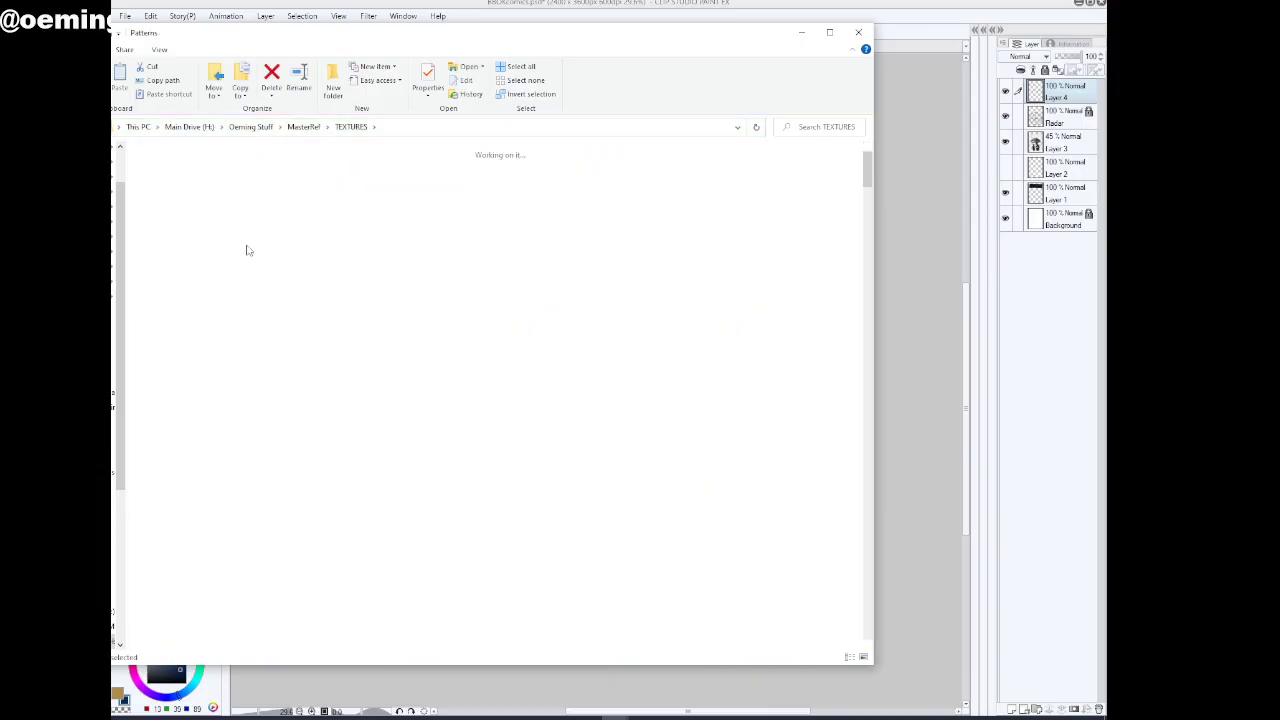
drag(867, 180, 867, 268)
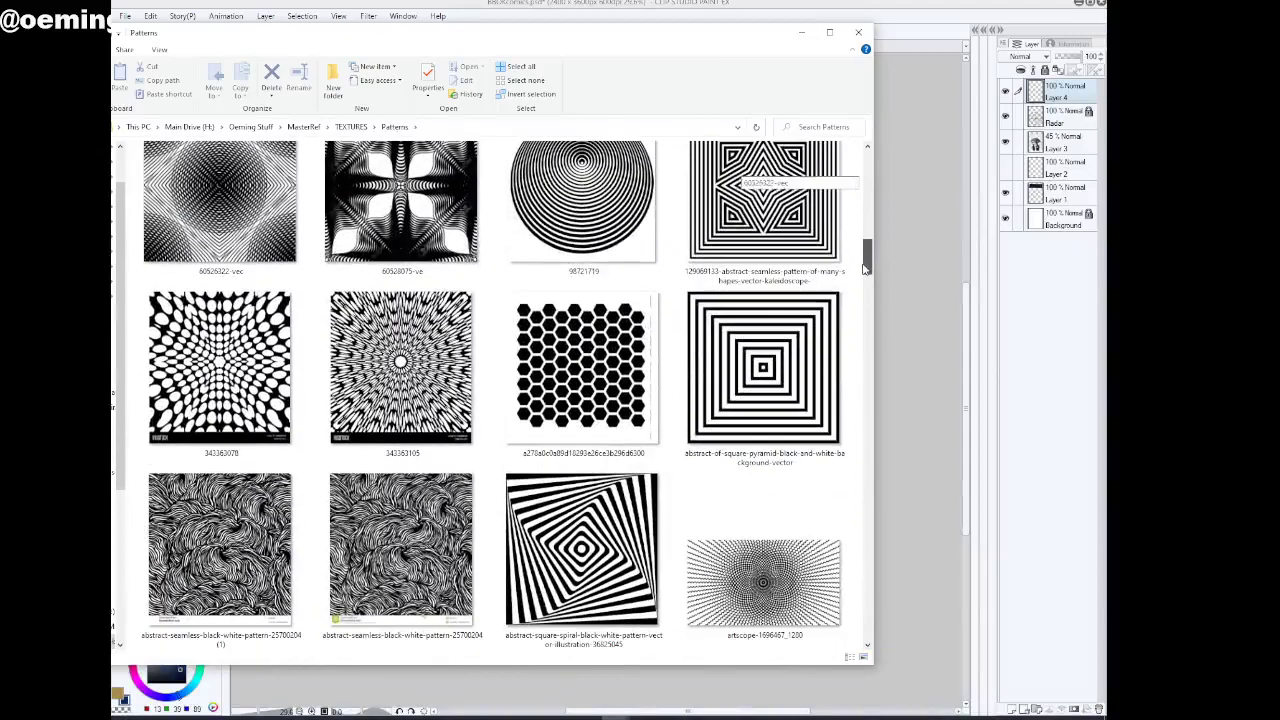
drag(214, 38, 285, 42)
click(120, 130)
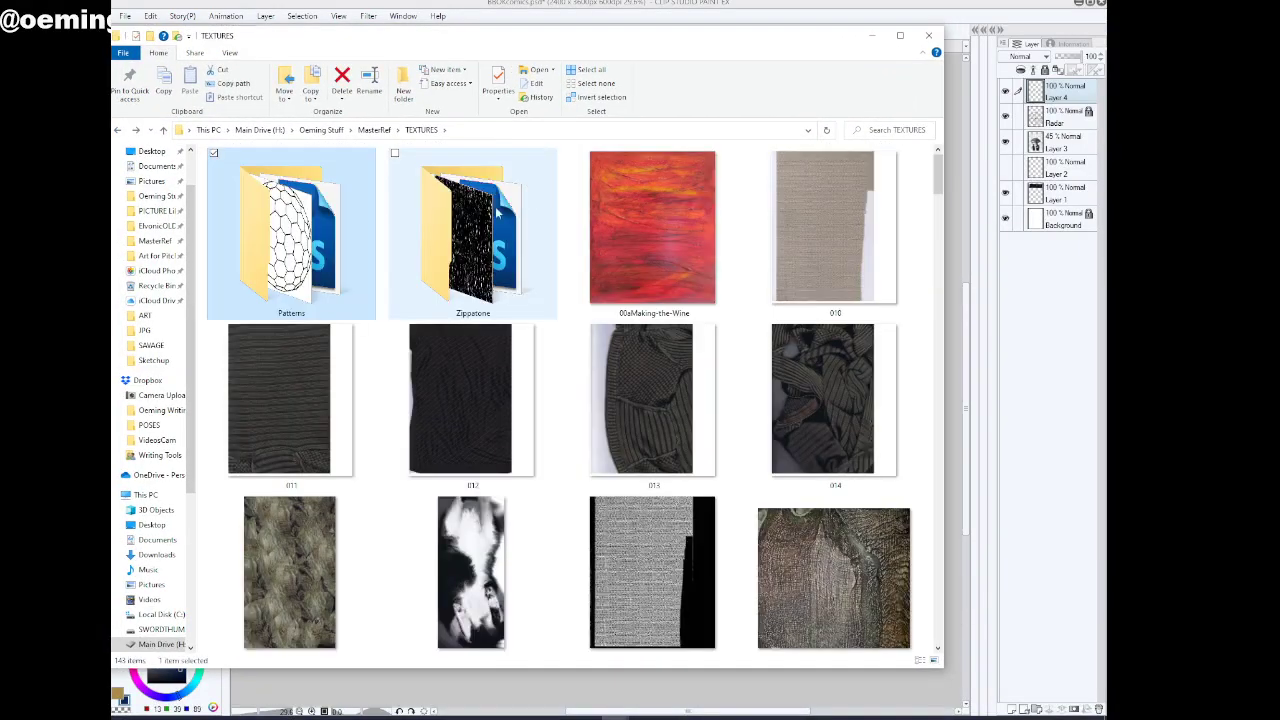
From the Zippatone folder, open radial_tone_1_by_screentone, radial_tone2_1_by_screentone, texture-clipart-halftone-pattern-12 and texture-clipart-halftone-pattern-12s in Clip Studio Paint
double_click(471, 220)
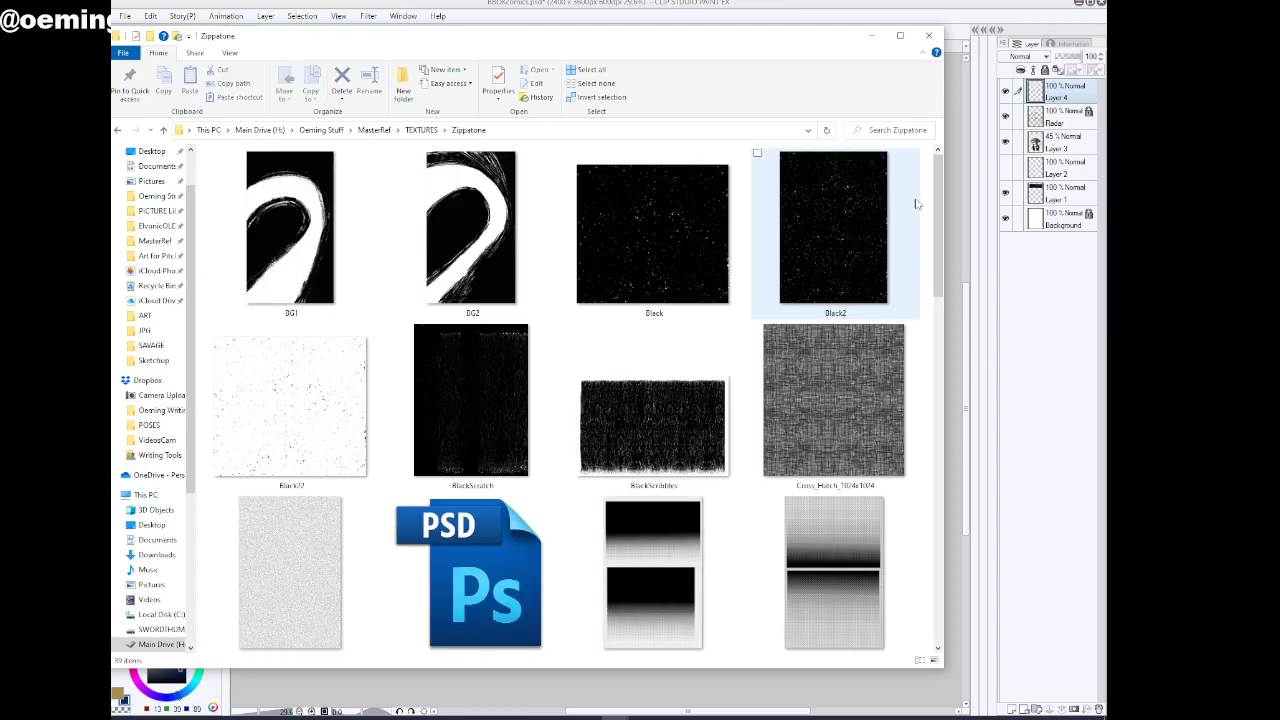
drag(937, 175, 937, 368)
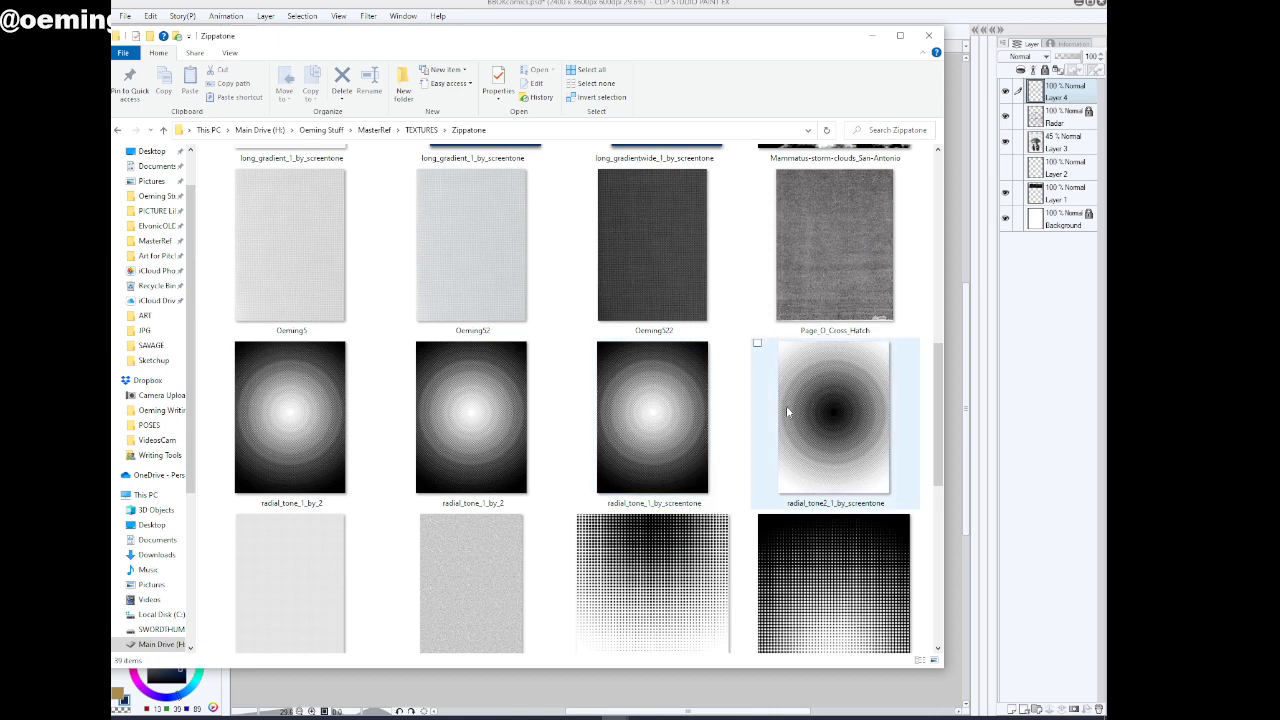
click(676, 430)
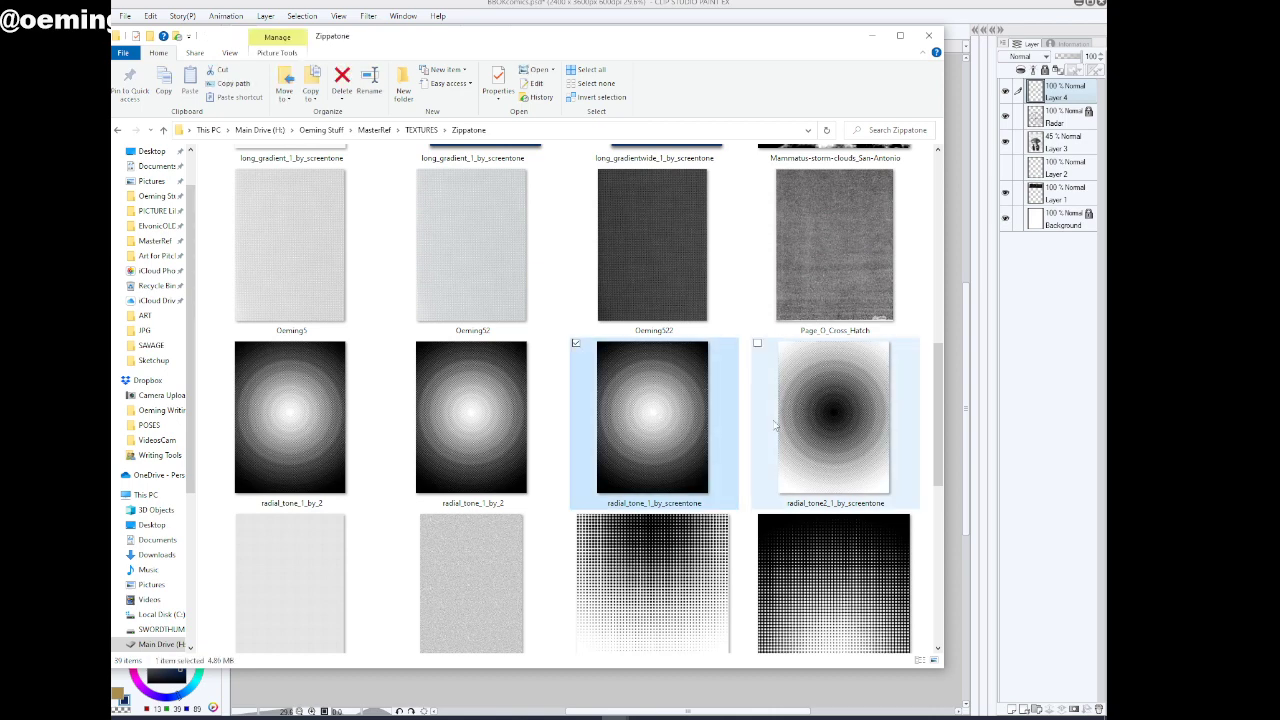
ctrl+click(818, 470)
ctrl+click(812, 568)
ctrl+click(650, 560)
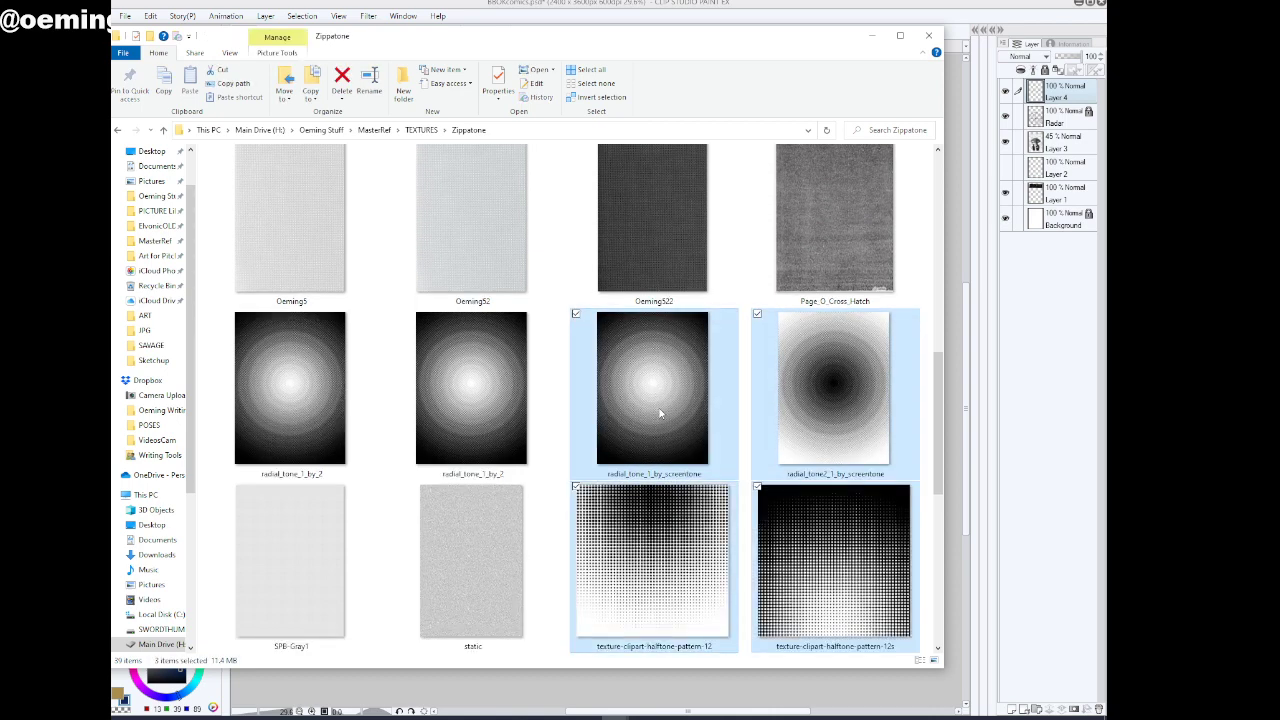
drag(663, 395, 953, 50)
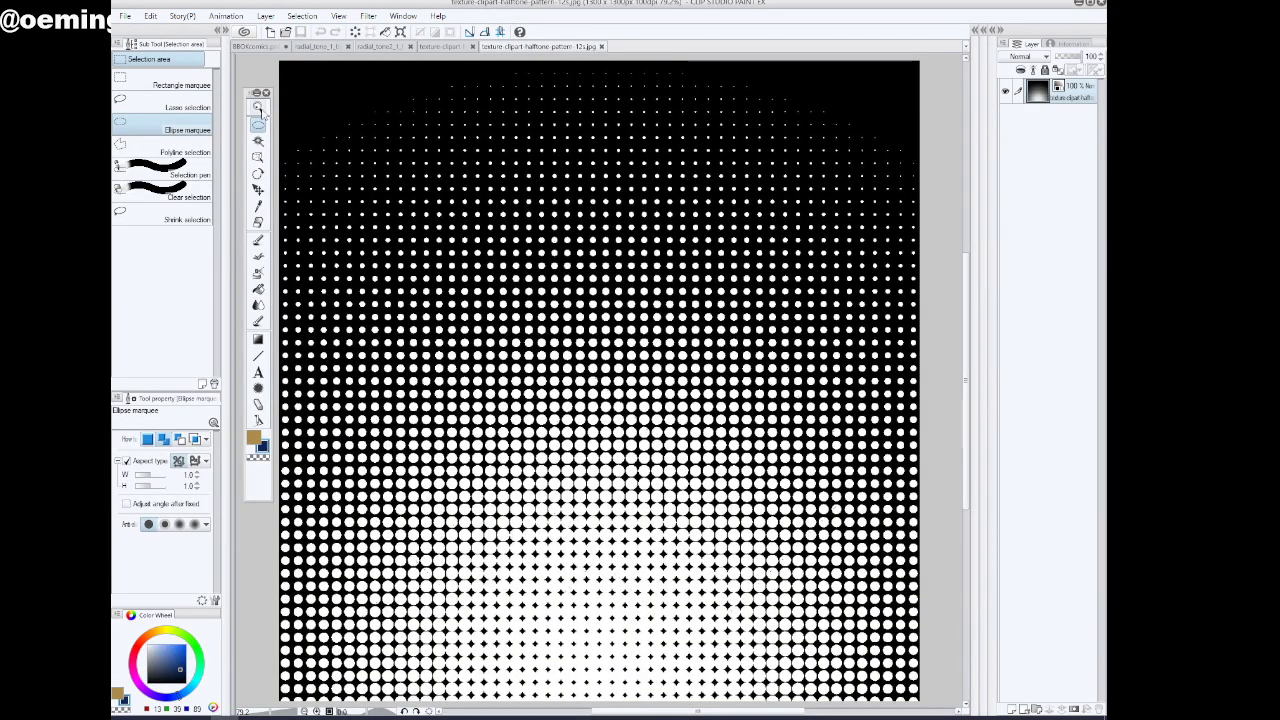
Compare the four opened halftone images to choose one for the cover, ending on radial_tone2_1_by_screentone
click(259, 108)
scroll(590, 217, down, 4)
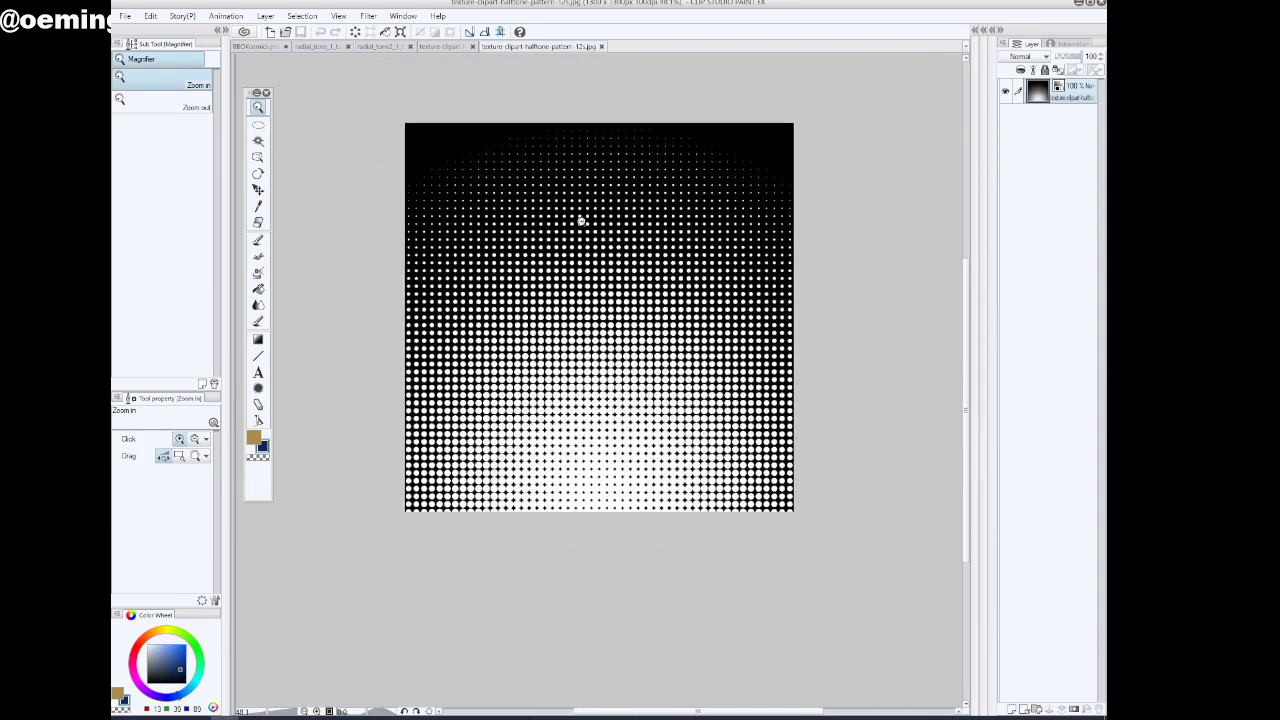
click(460, 48)
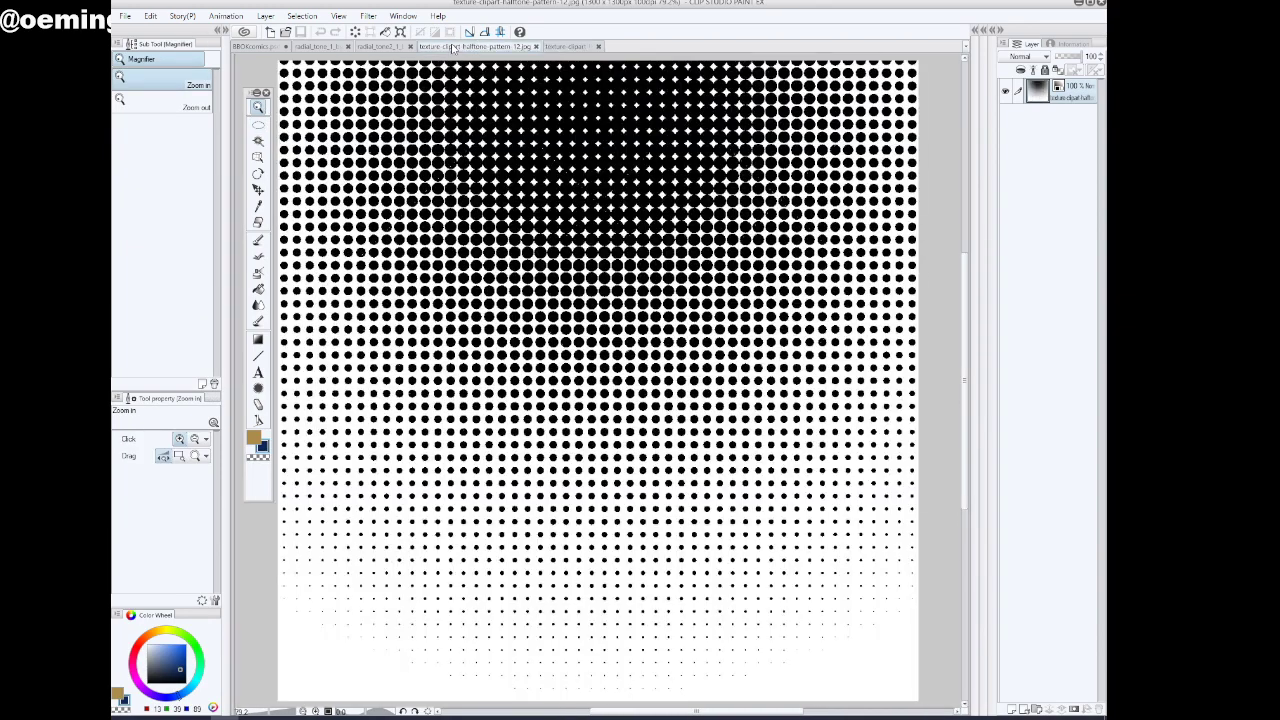
scroll(573, 243, down, 1)
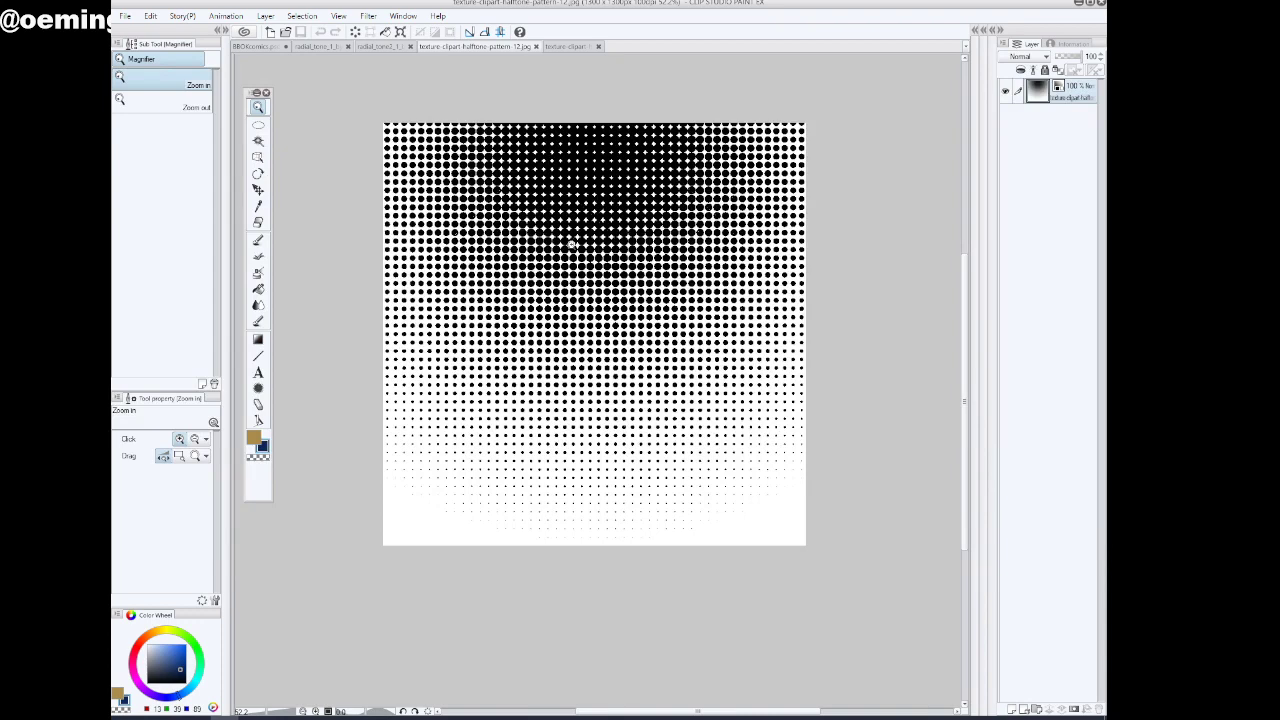
click(386, 47)
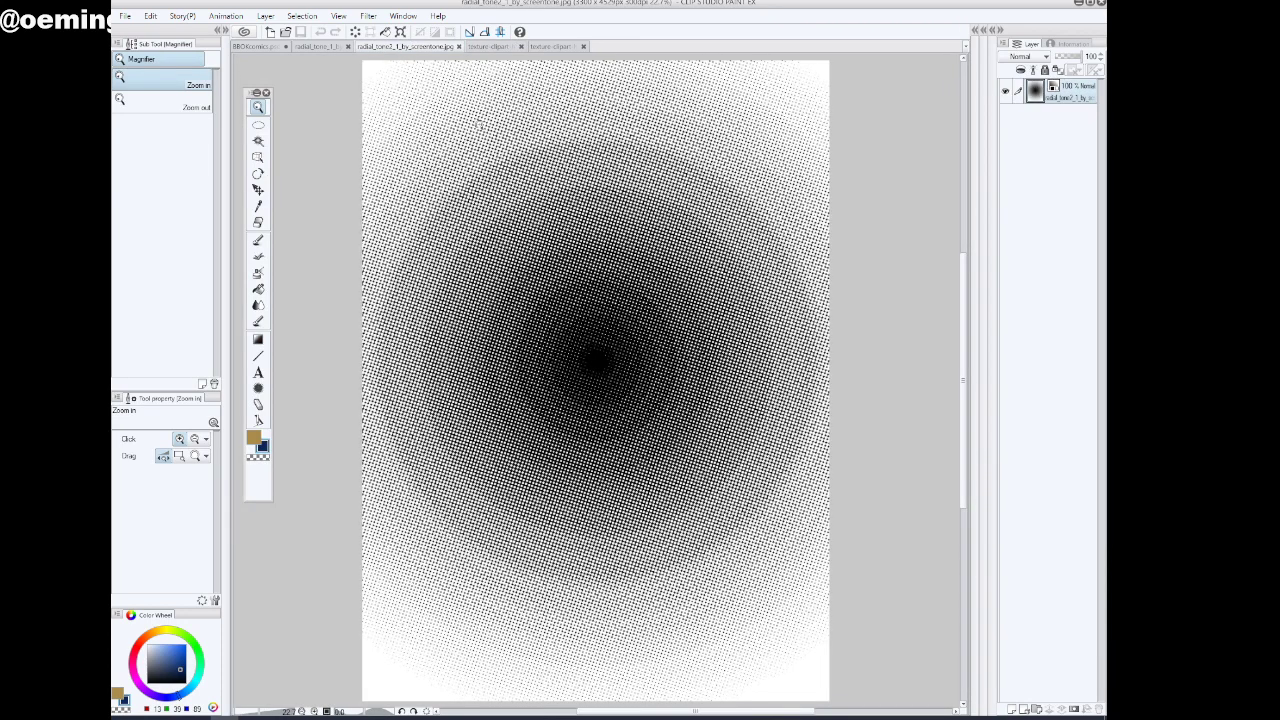
click(318, 47)
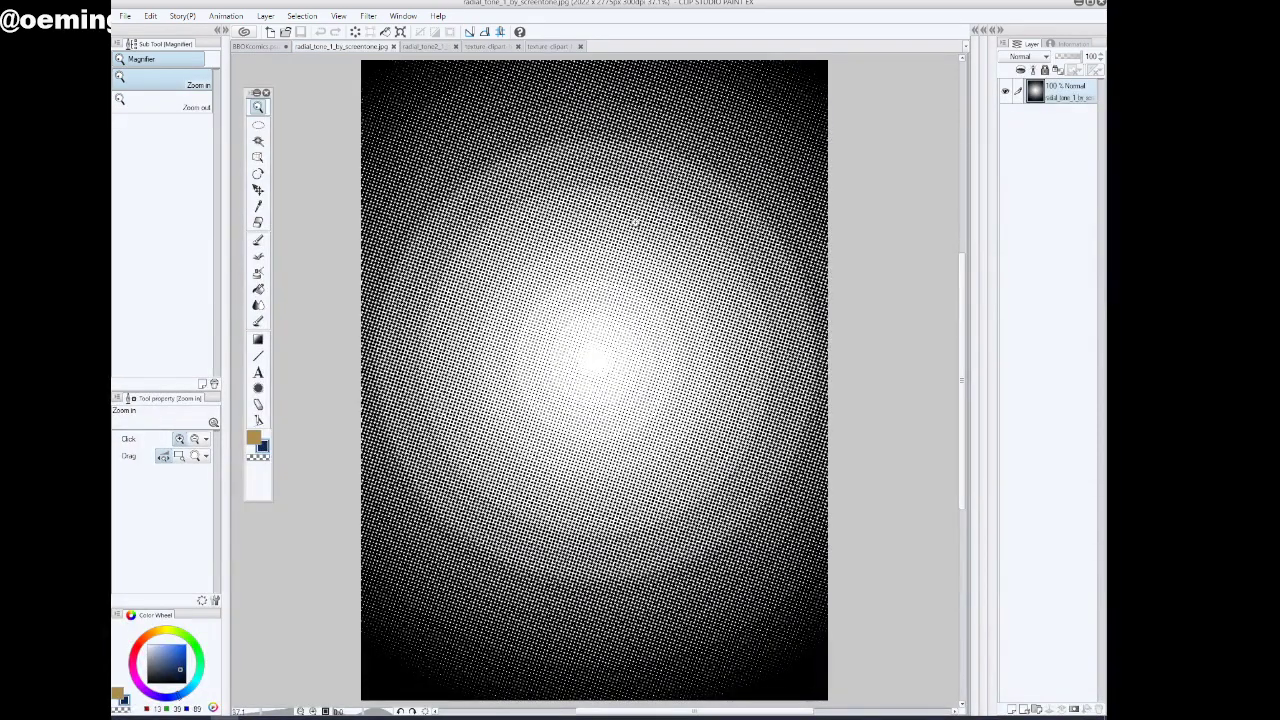
click(420, 50)
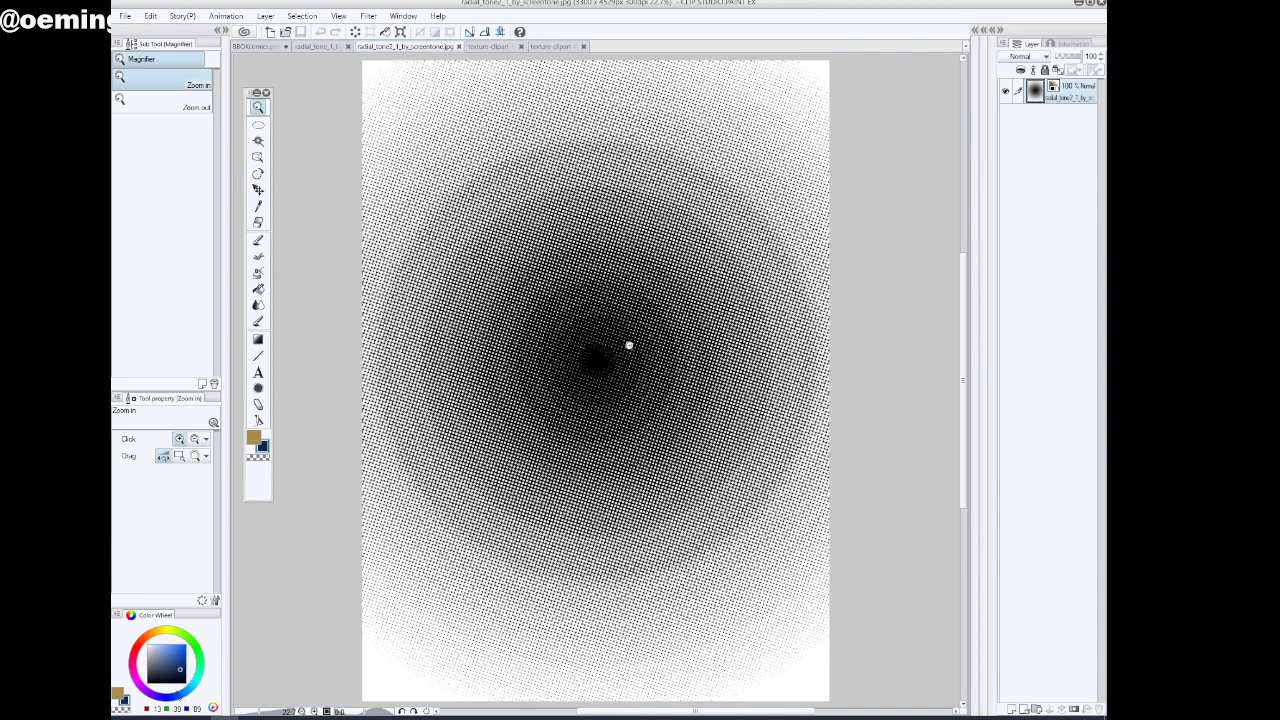
Copy the whole dark-centred radial tone into the BBOKcomics cover as the top layer and set its opacity to 49%
key(ctrl+a)
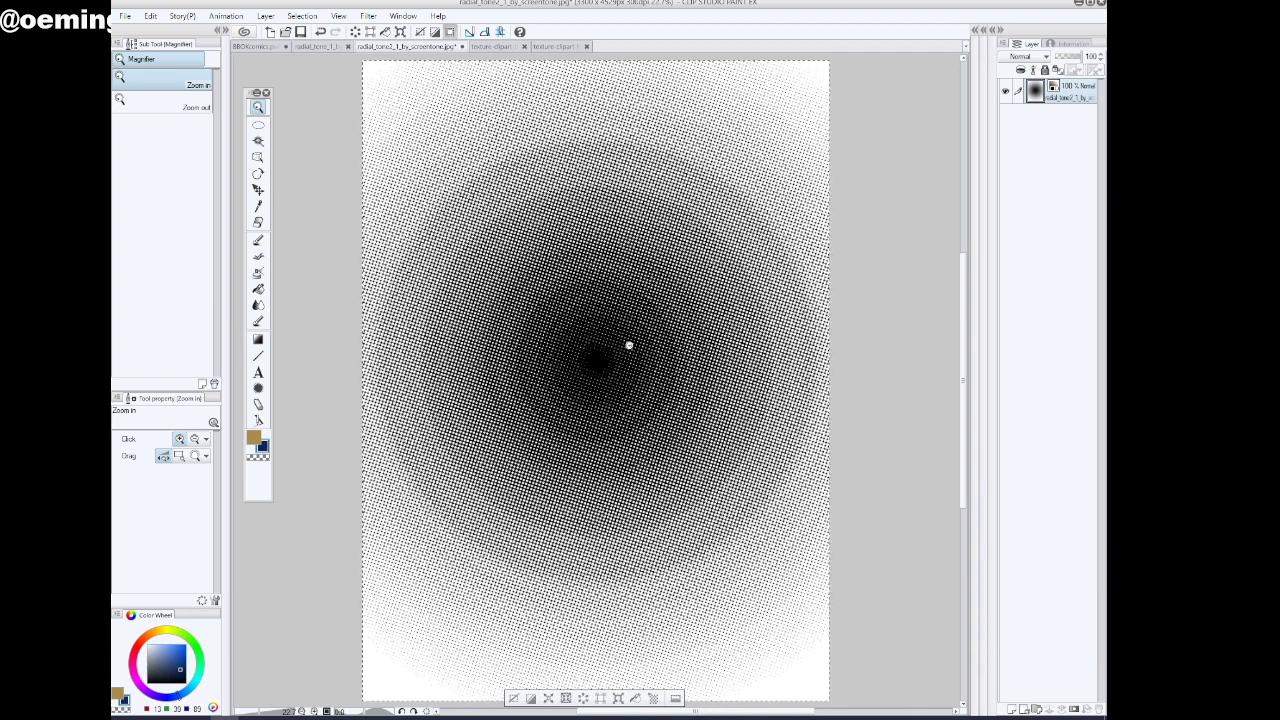
click(258, 47)
key(ctrl+v)
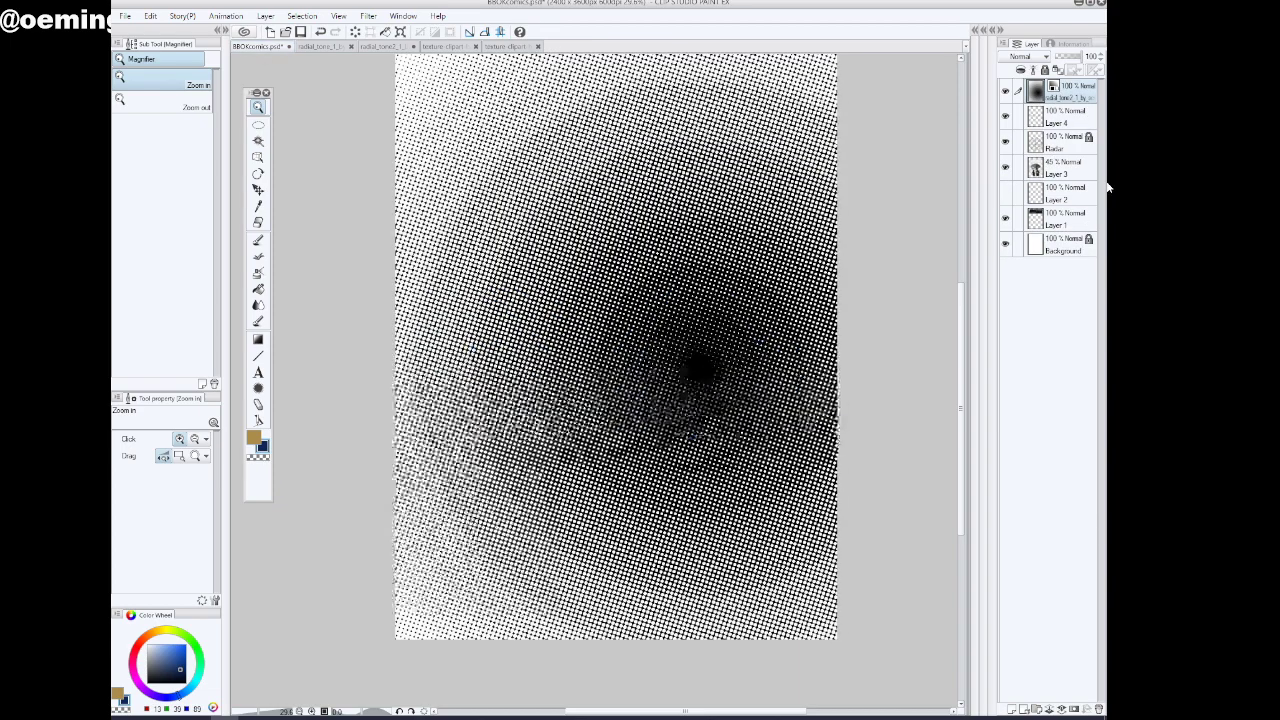
drag(1073, 58, 1068, 58)
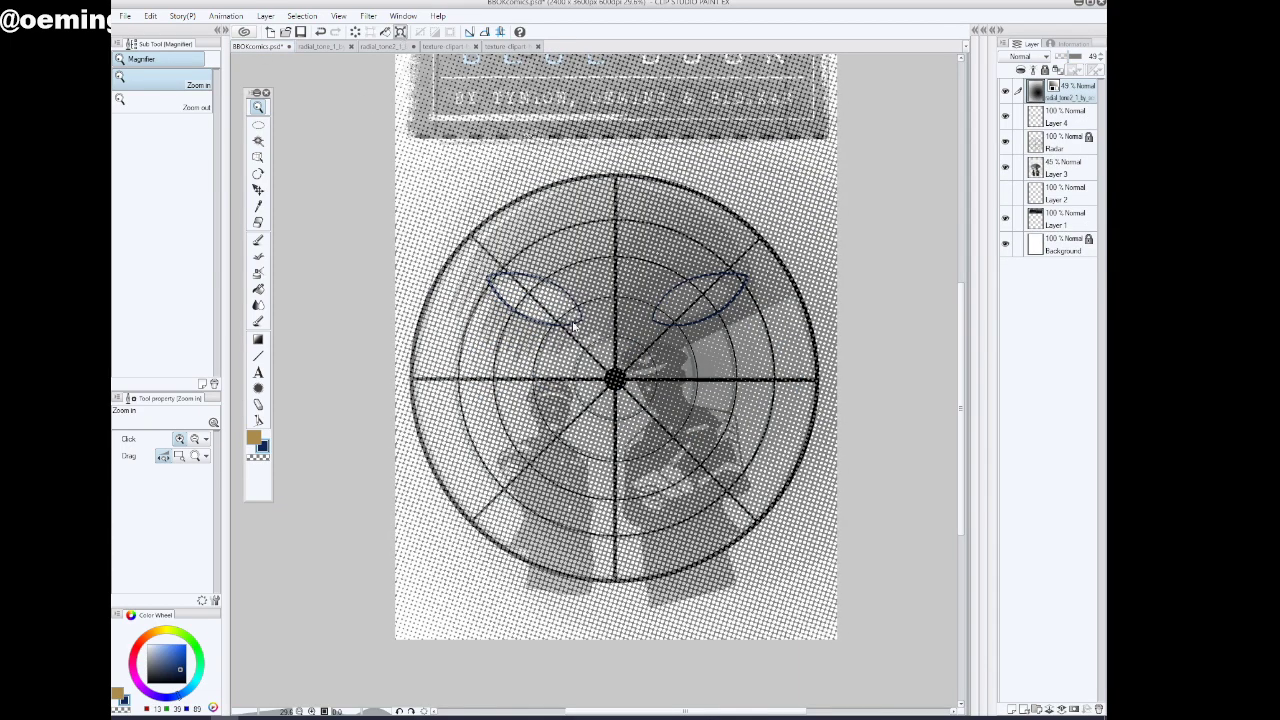
Move the halftone layer so its left edge lines up with the radar's left side, and apply the transform
key(ctrl+t)
drag(661, 383, 605, 412)
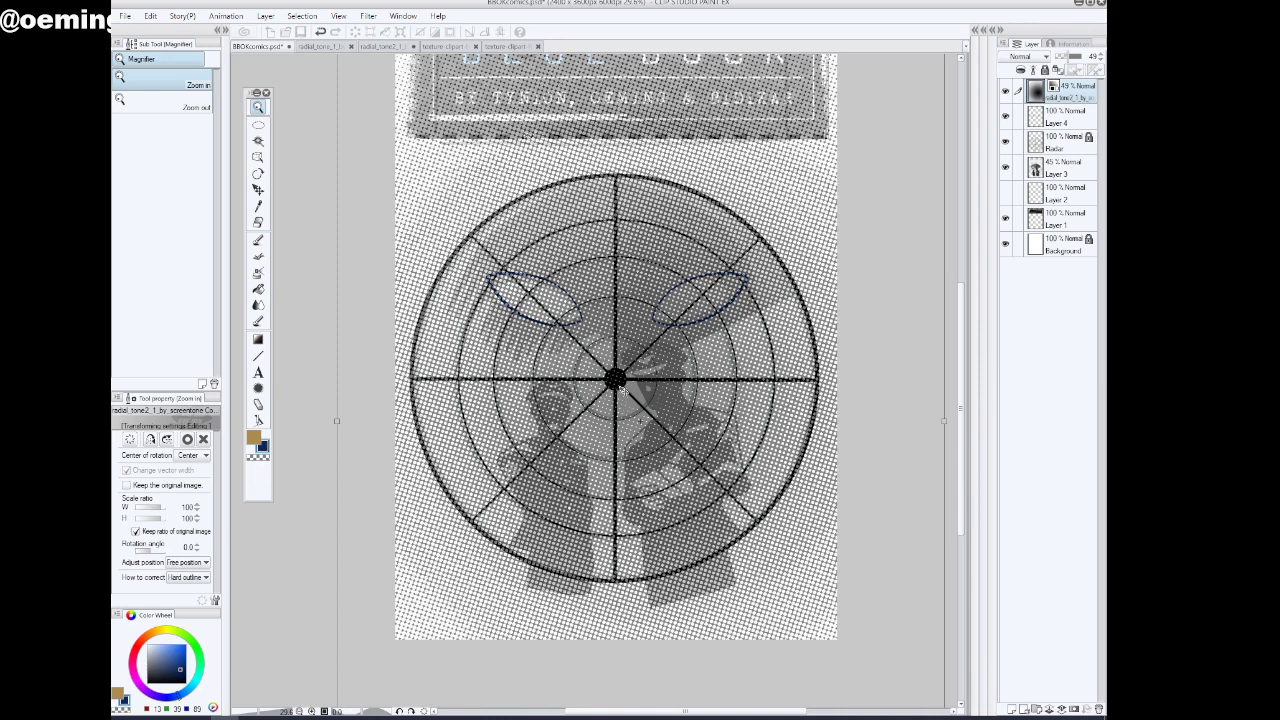
drag(622, 390, 696, 396)
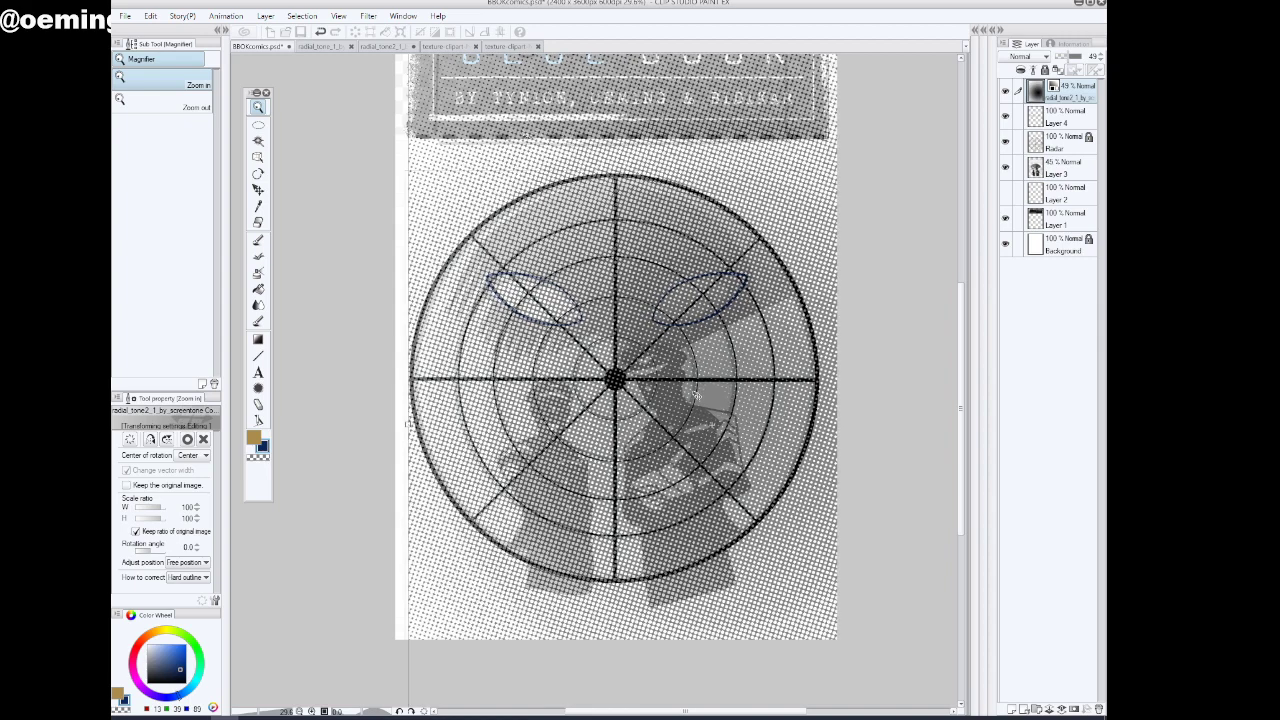
click(257, 127)
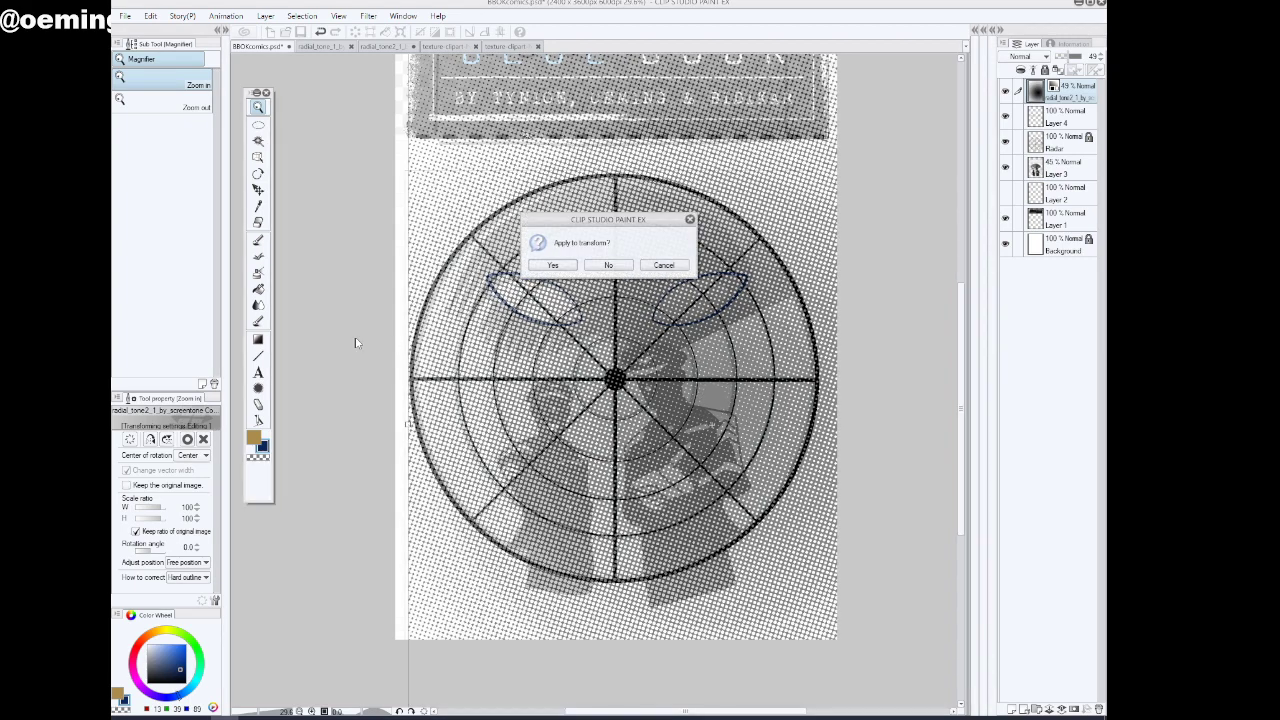
click(556, 267)
Polyline-select the upper-left wedge from the radar's centre around the alien face, clear the halftone outside it and deselect
key(m)
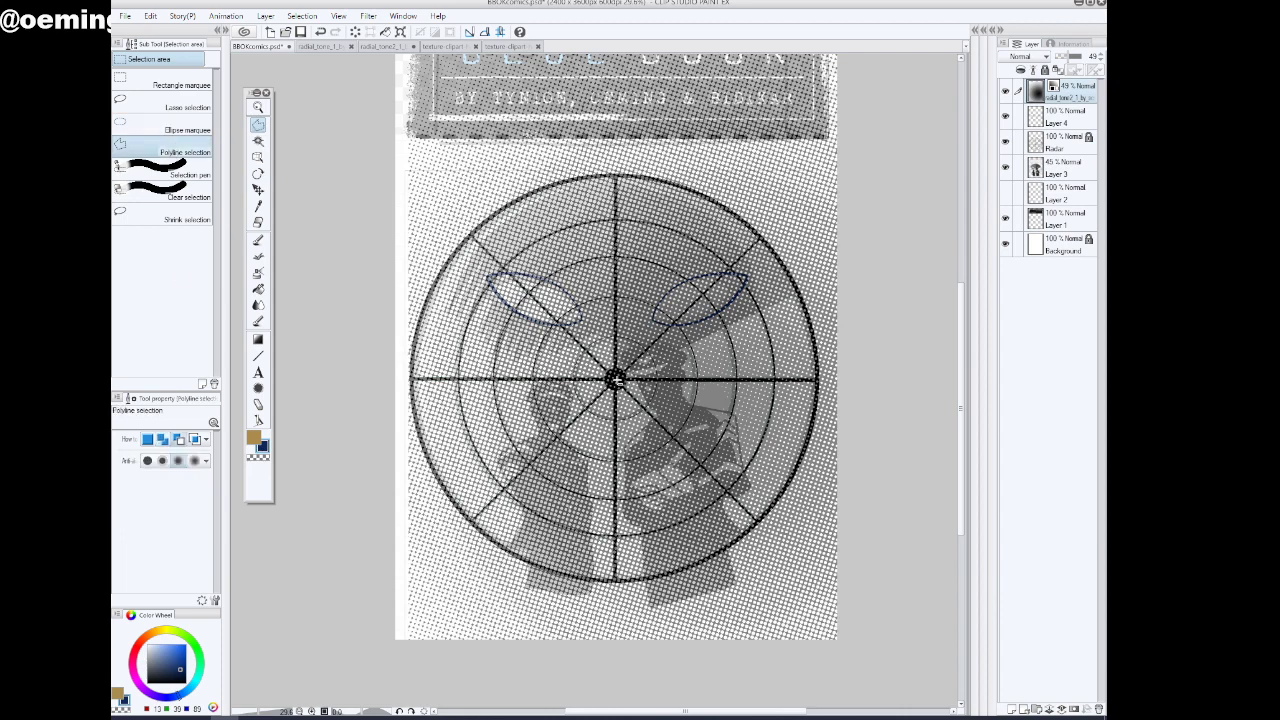
click(615, 378)
mouse_move(806, 286)
mouse_down()
mouse_move(795, 247)
mouse_move(740, 178)
mouse_move(476, 182)
mouse_move(361, 441)
mouse_move(420, 510)
mouse_move(490, 488)
mouse_up()
click(615, 380)
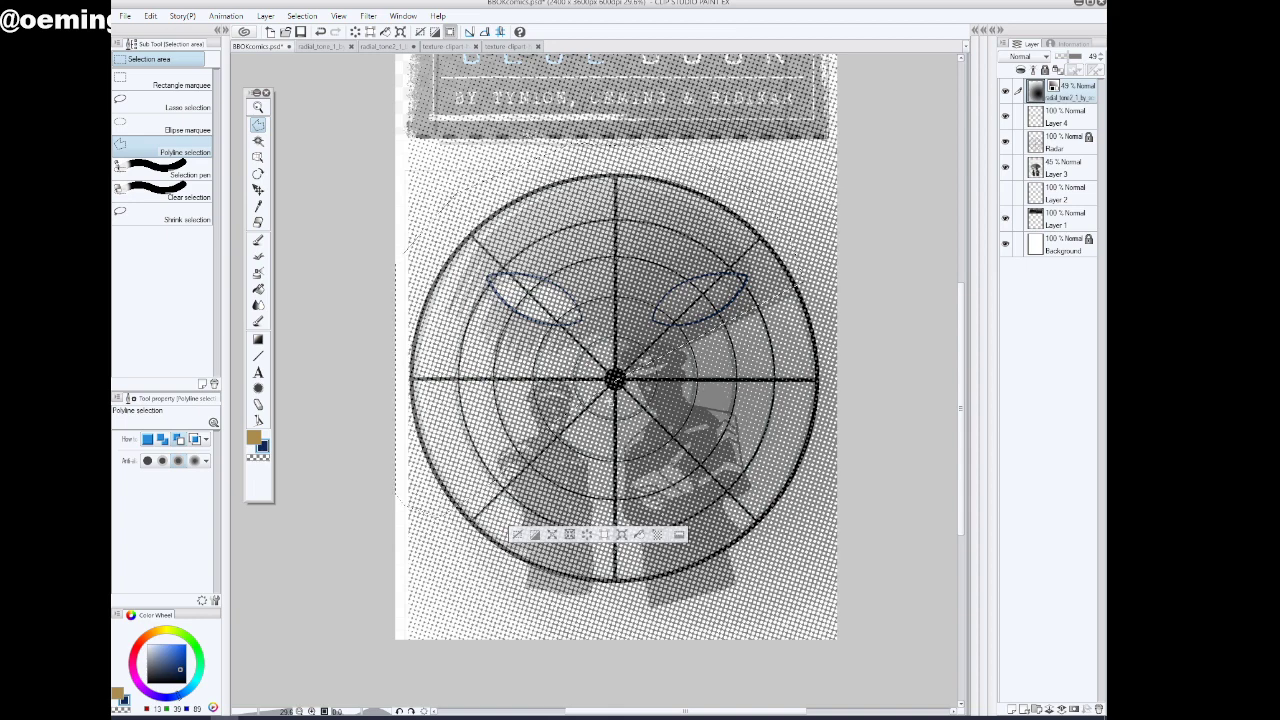
click(604, 538)
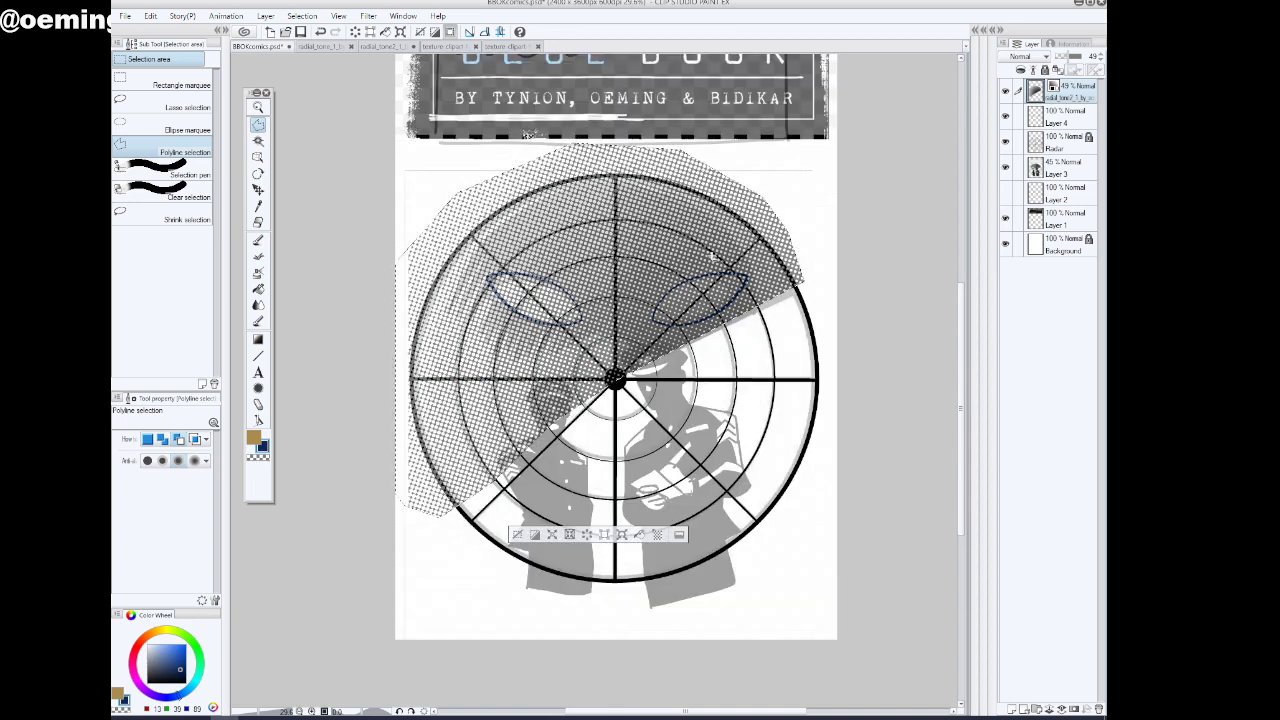
click(519, 536)
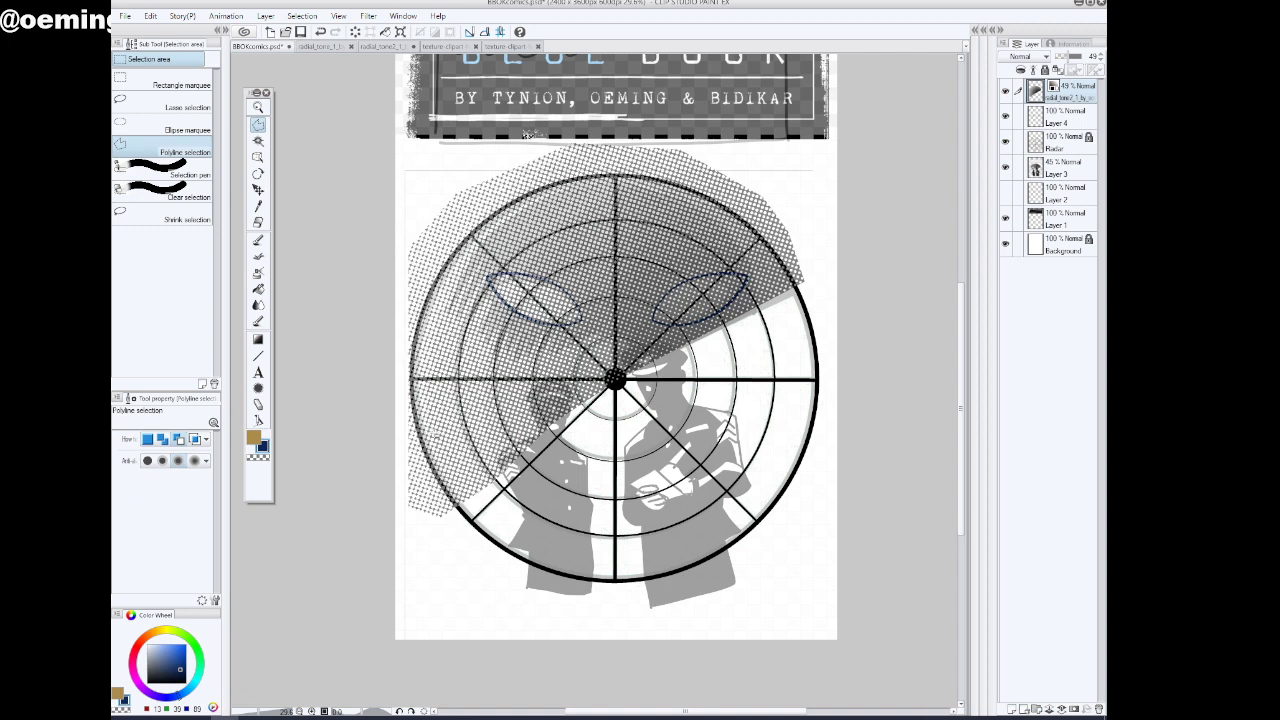
Lower the Soft eraser's brush density to about 31 and fade out the halftone over the face's left side and left-hand eye
click(258, 241)
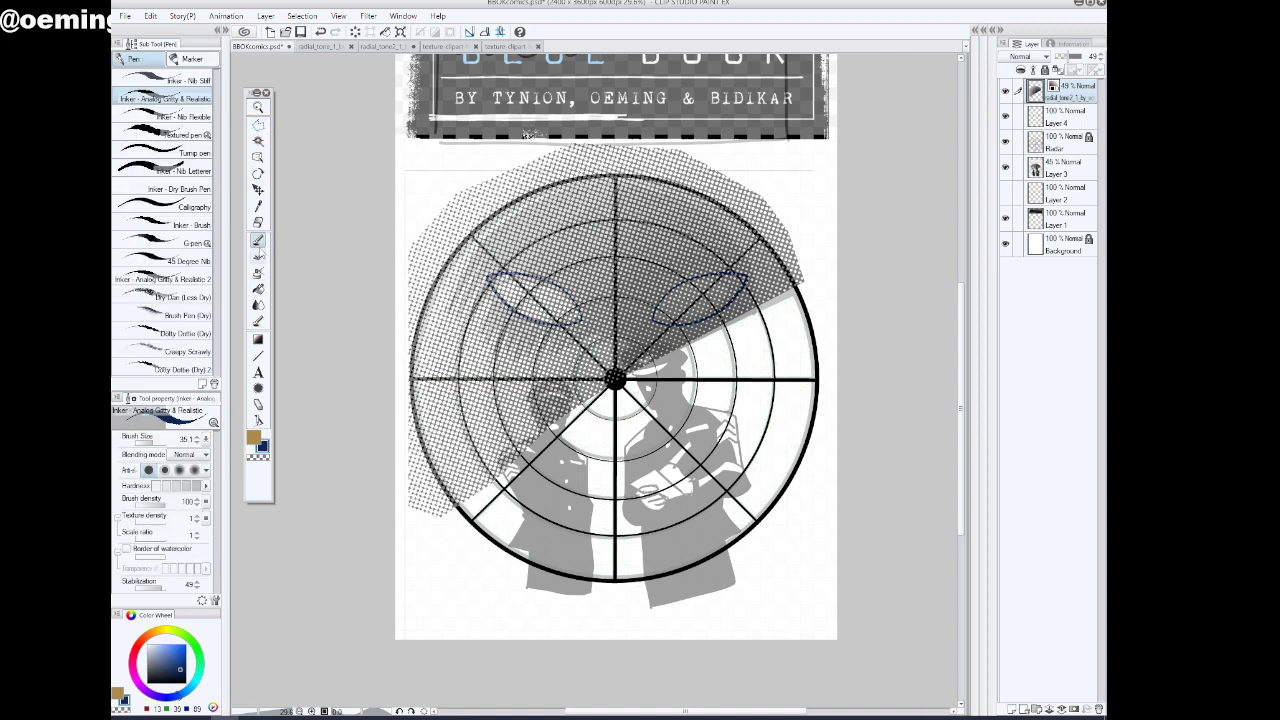
click(258, 221)
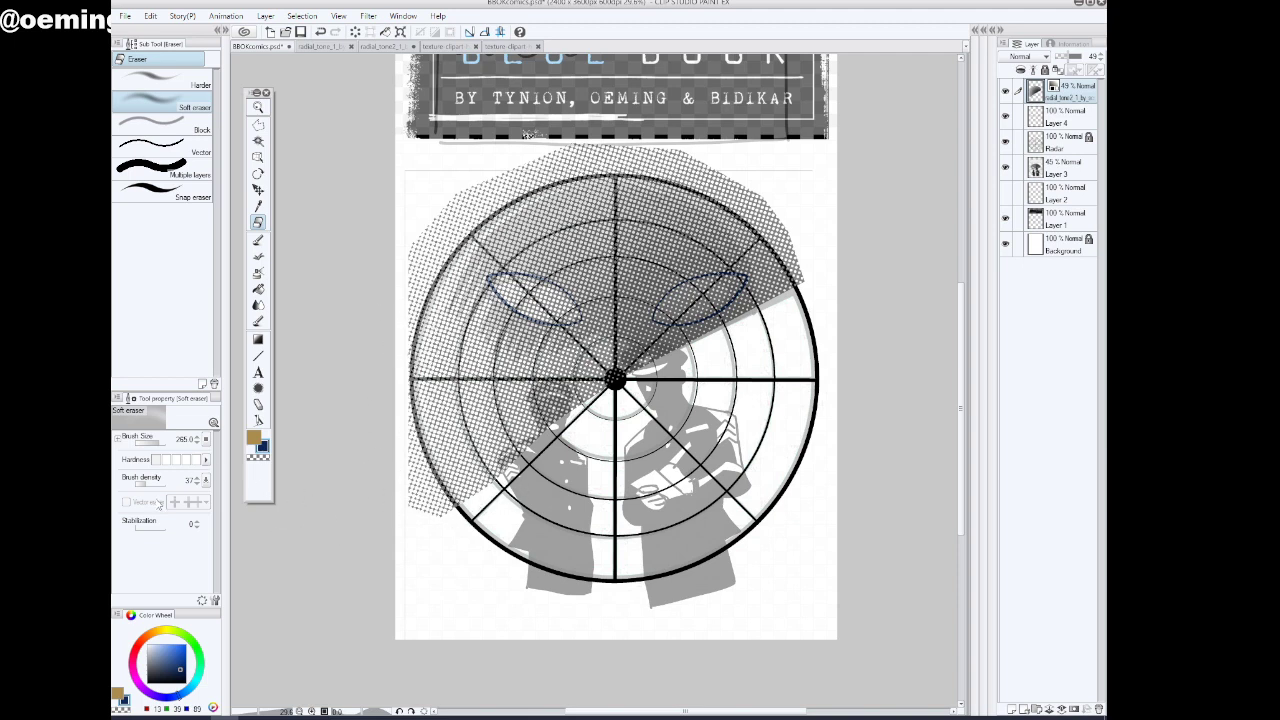
click(146, 484)
click(144, 484)
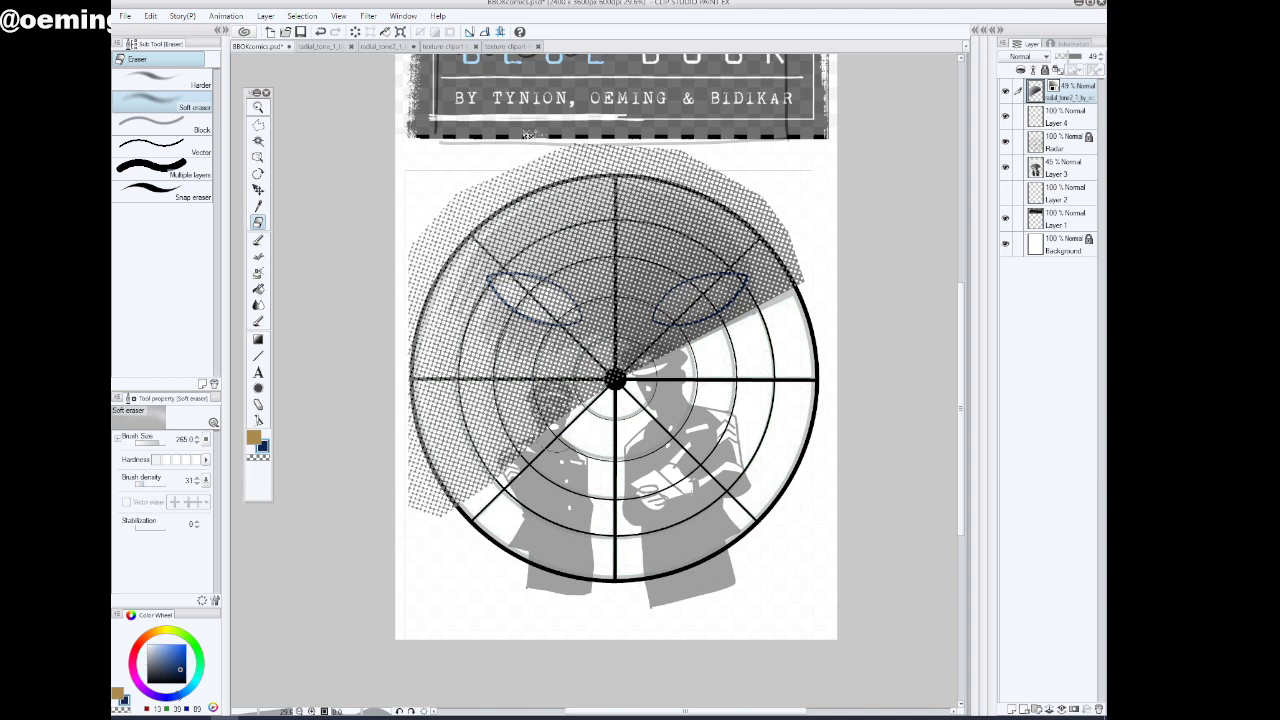
mouse_move(514, 436)
mouse_down()
mouse_move(484, 480)
mouse_move(426, 519)
mouse_move(584, 408)
mouse_move(436, 466)
mouse_move(420, 495)
mouse_move(440, 512)
mouse_move(600, 405)
mouse_move(500, 400)
mouse_move(410, 420)
mouse_move(520, 380)
mouse_move(420, 330)
mouse_move(560, 350)
mouse_move(500, 320)
mouse_move(455, 275)
mouse_move(470, 240)
mouse_move(580, 330)
mouse_up()
drag(540, 288, 472, 222)
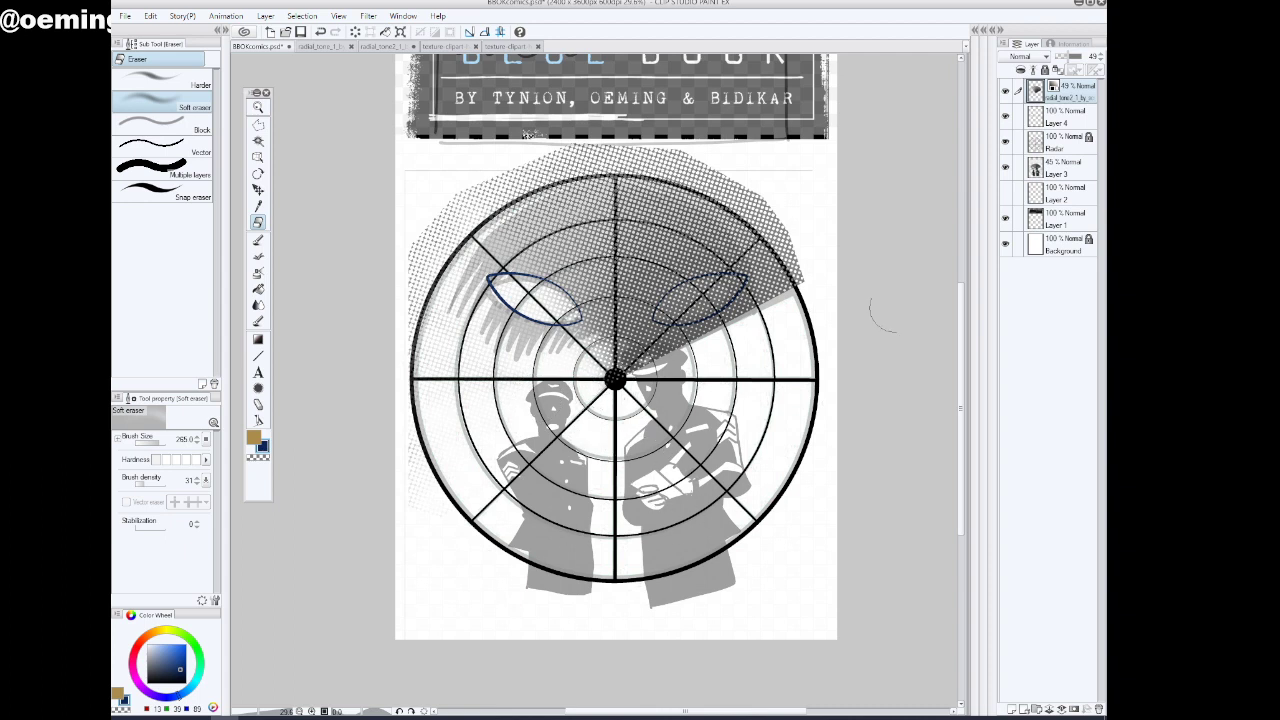
Examine the halftone face shading with the radar, rough sketch and eye layers shown and hidden in turn
drag(1008, 143, 1005, 168)
click(1005, 169)
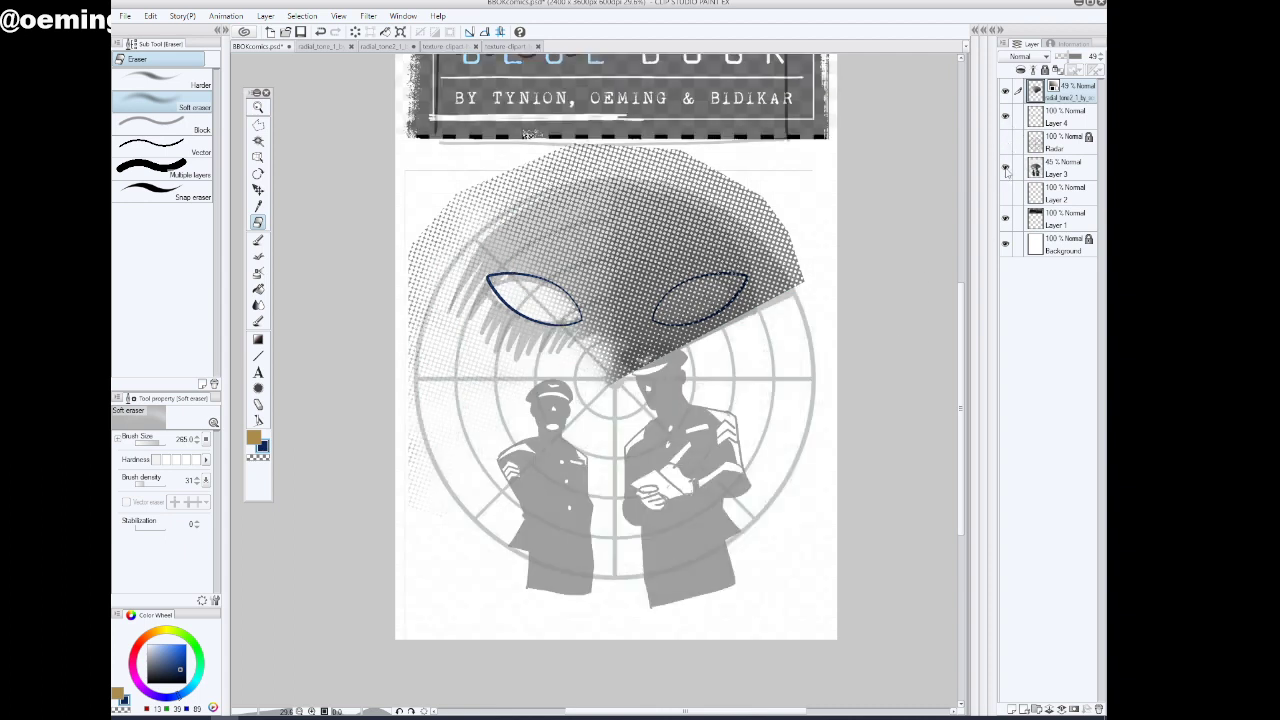
click(1005, 169)
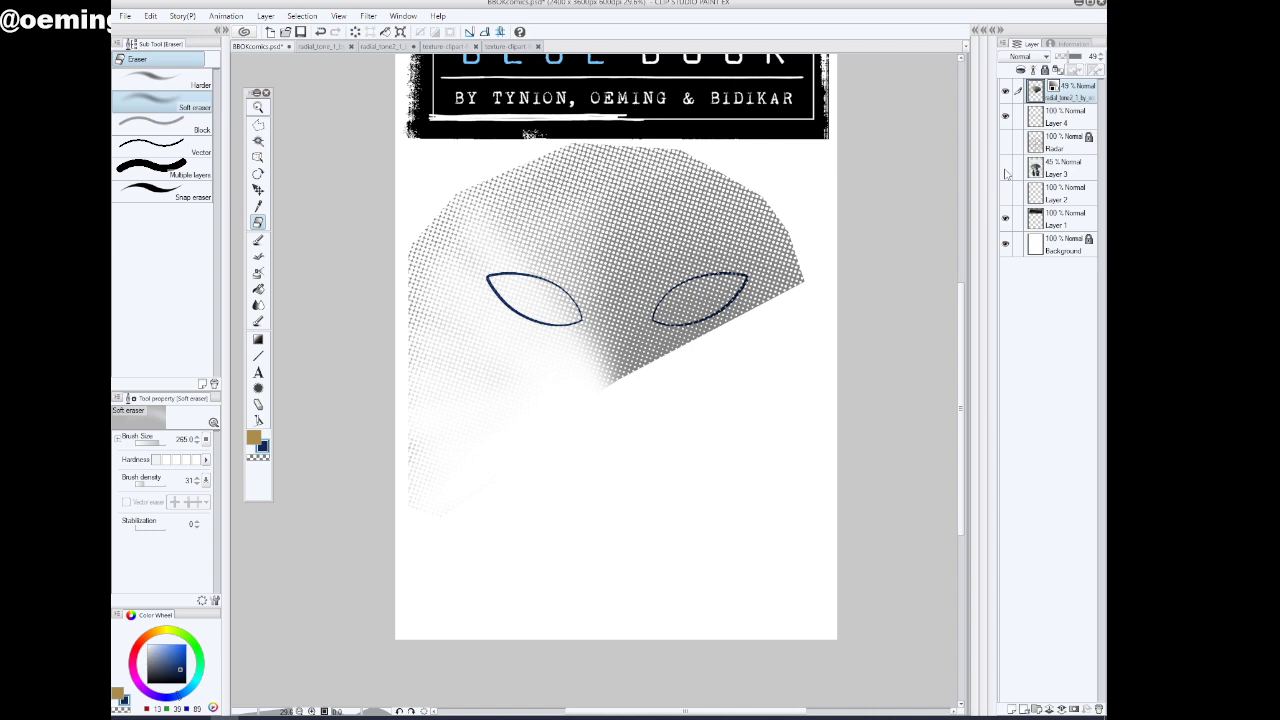
click(1006, 168)
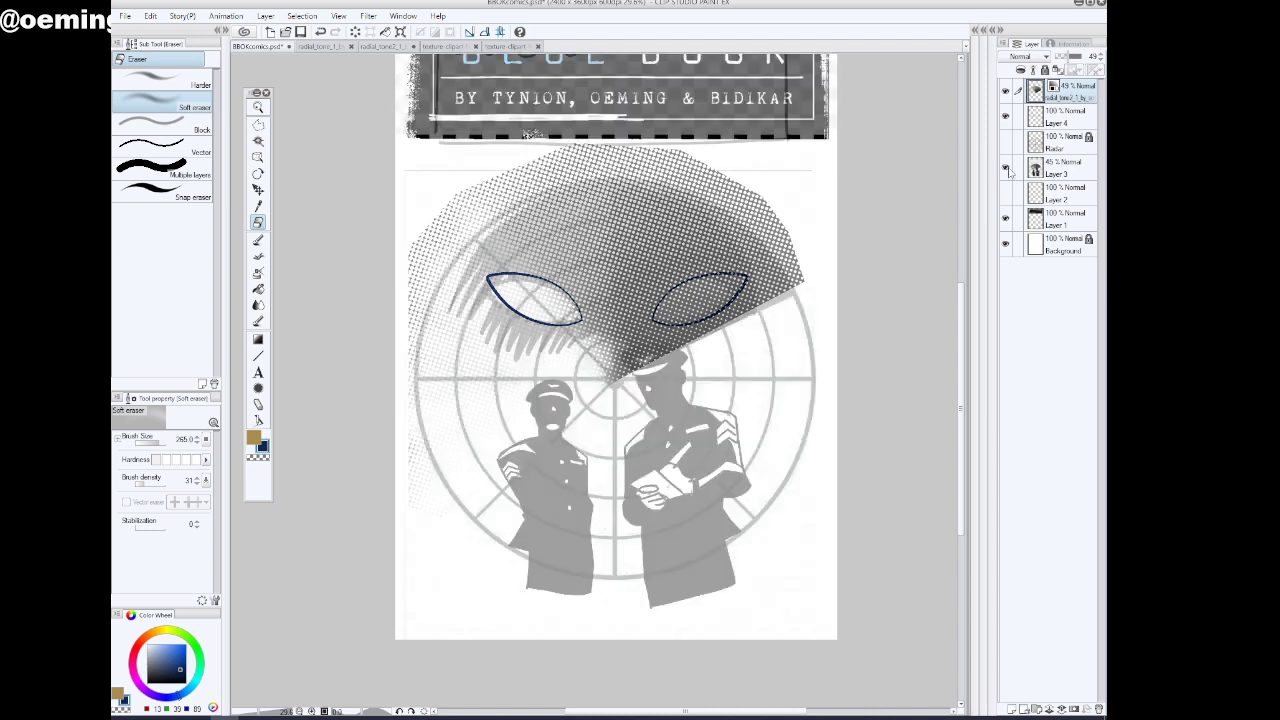
click(1008, 169)
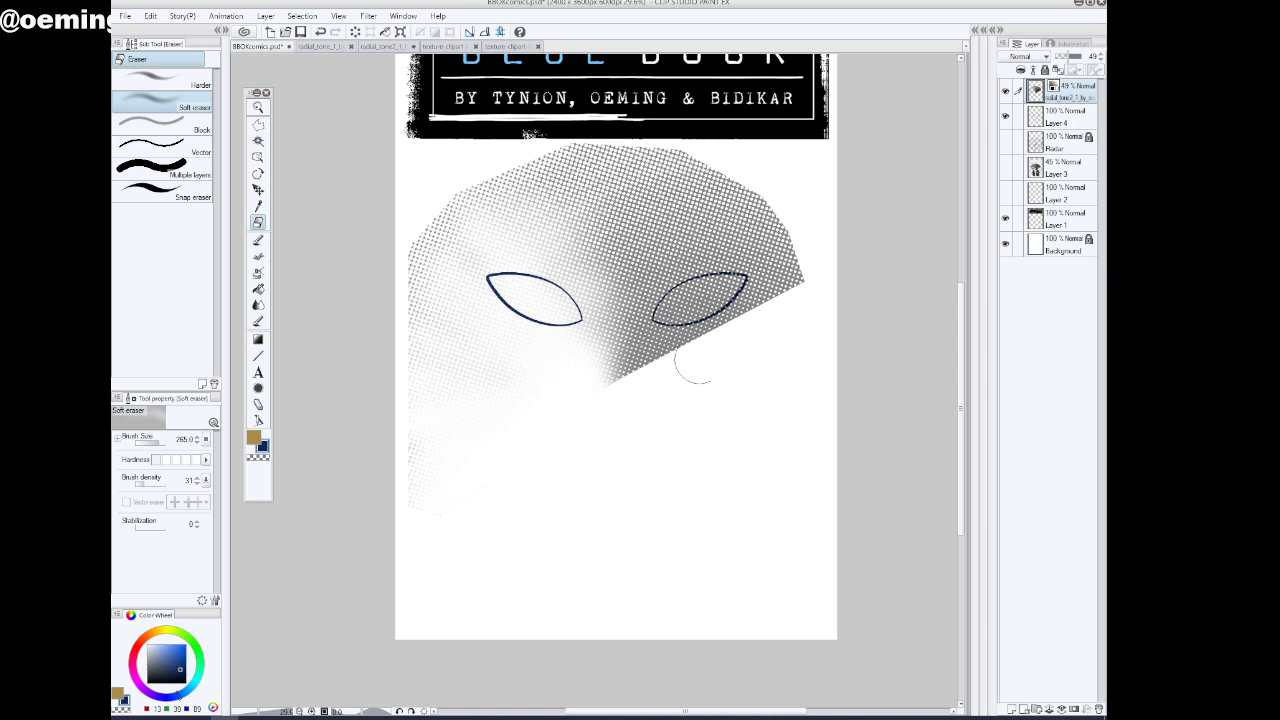
click(1005, 116)
click(1005, 116)
click(1005, 167)
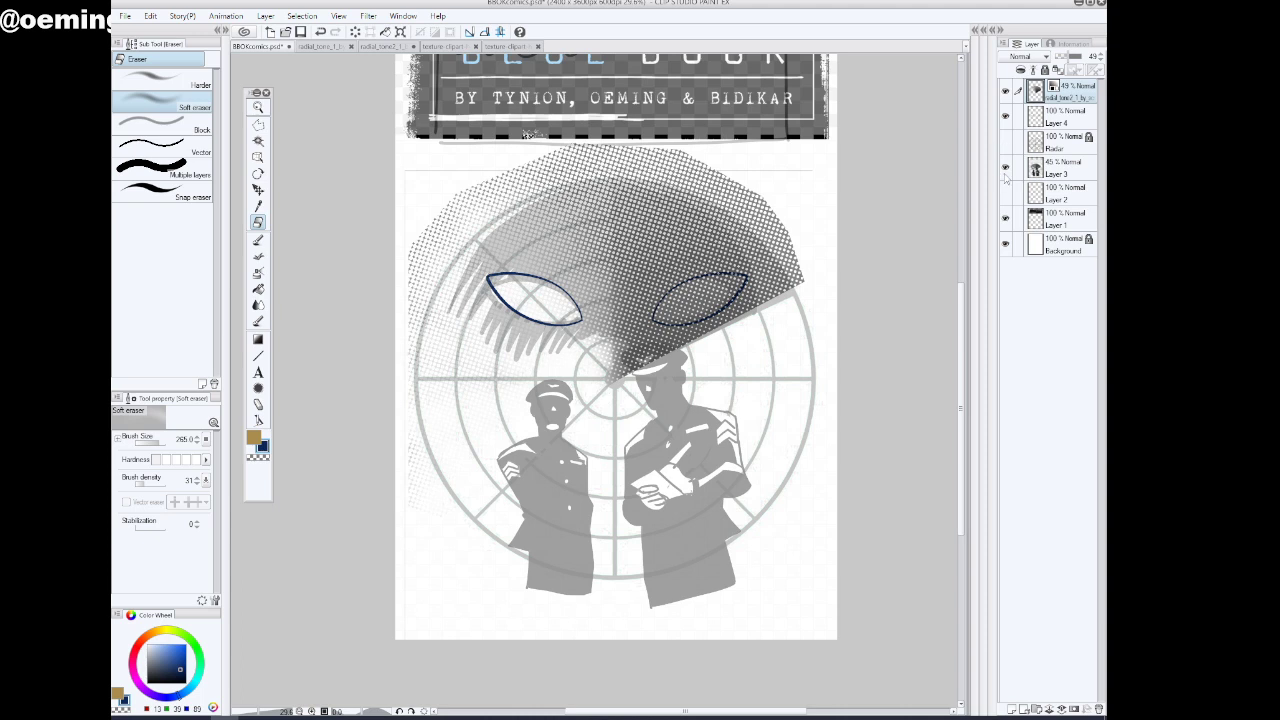
click(1005, 168)
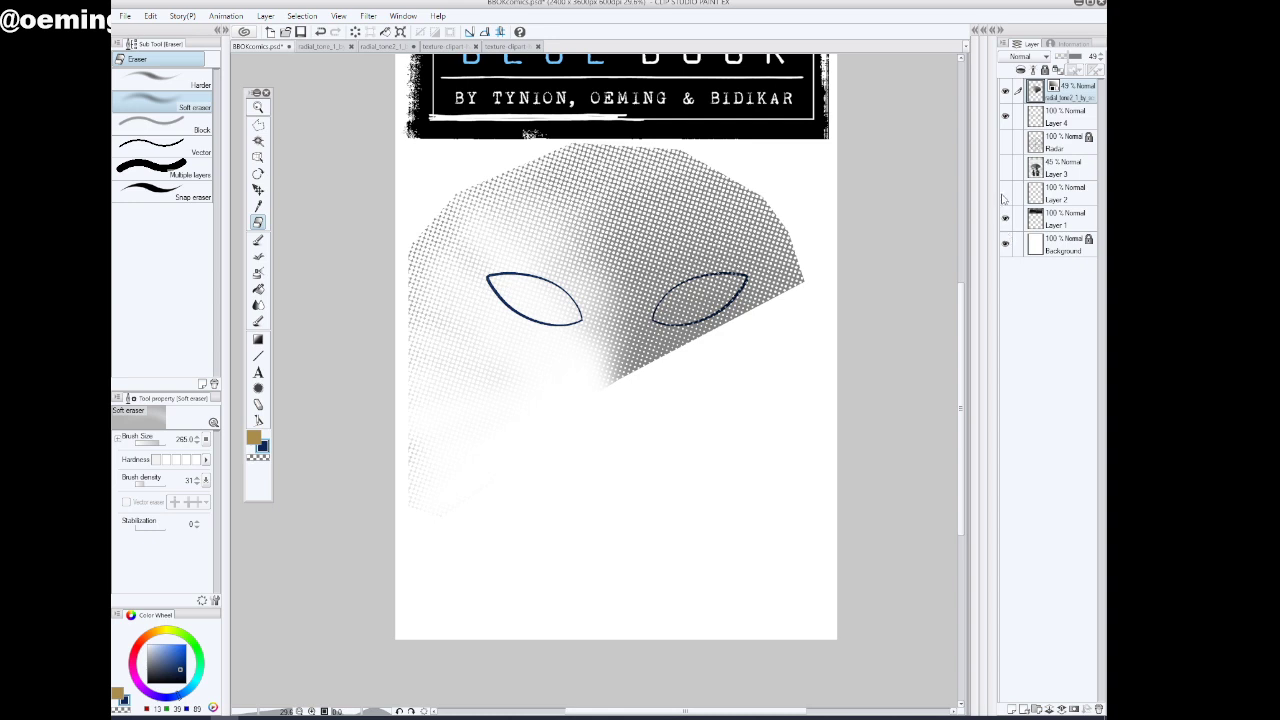
With only the radar above the background, auto-select the area outside its circle, clear the halftone there and deselect
click(1005, 141)
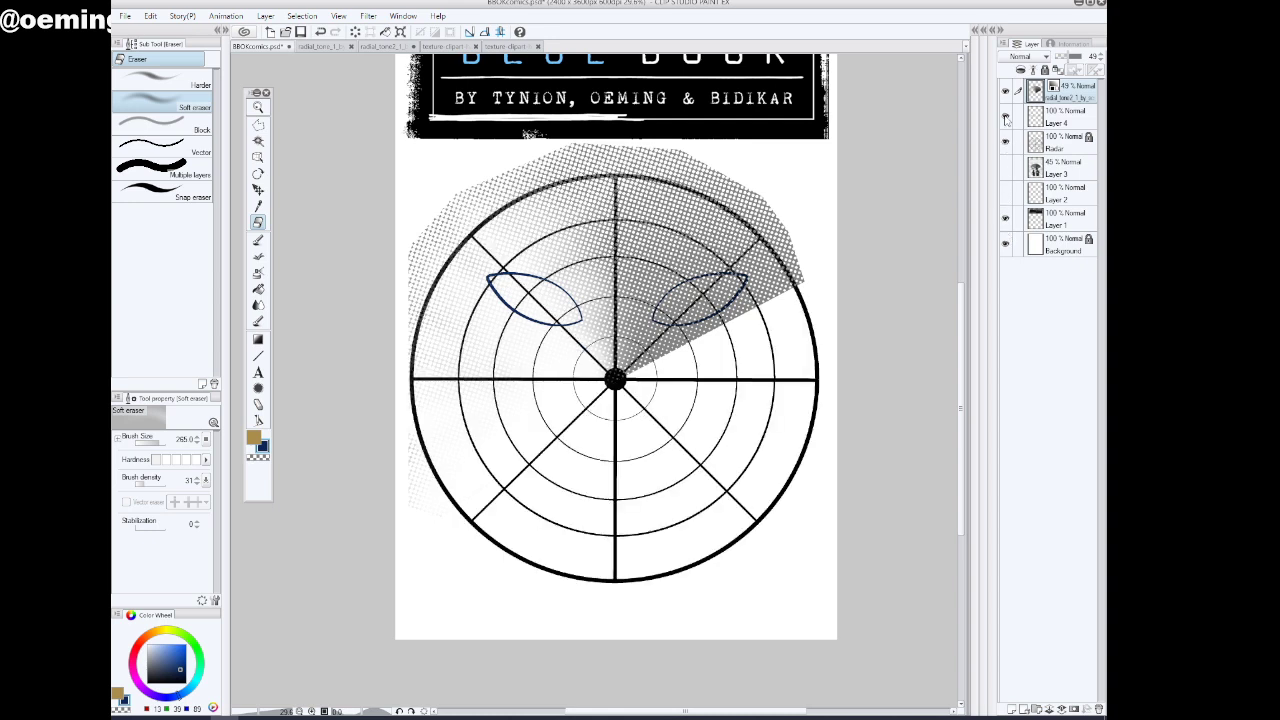
click(1005, 116)
click(1006, 91)
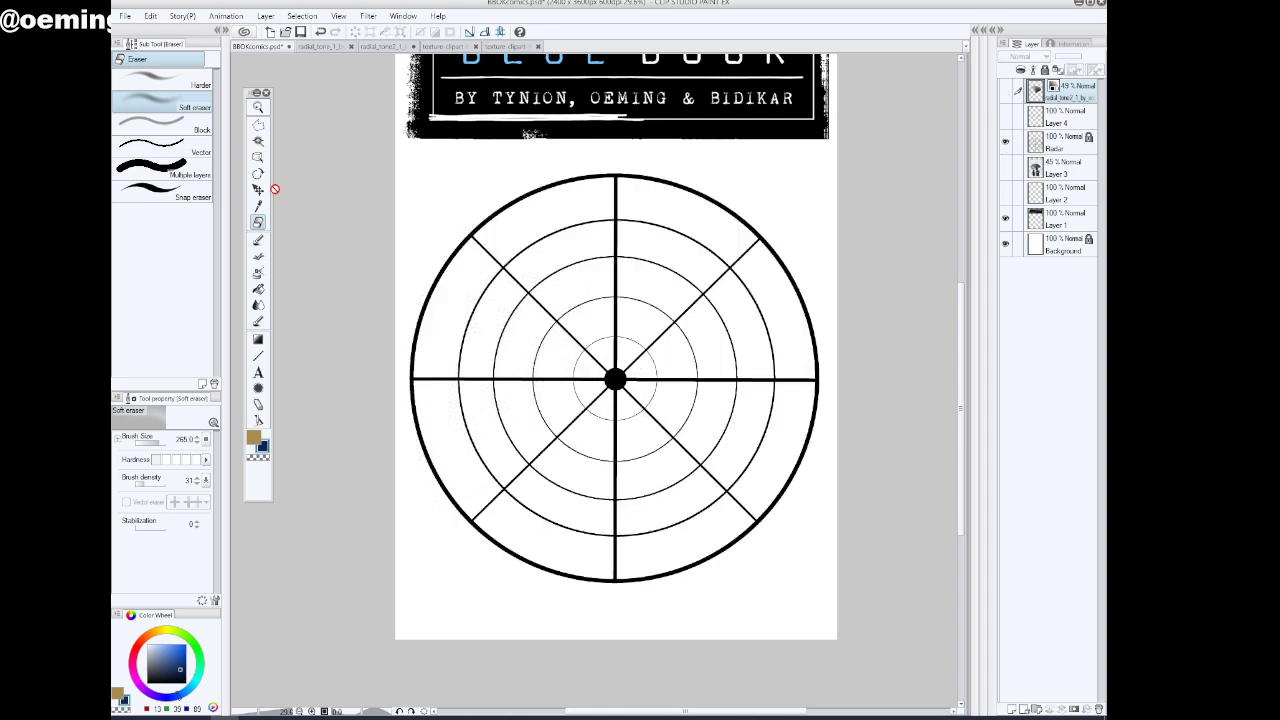
click(1005, 218)
click(258, 141)
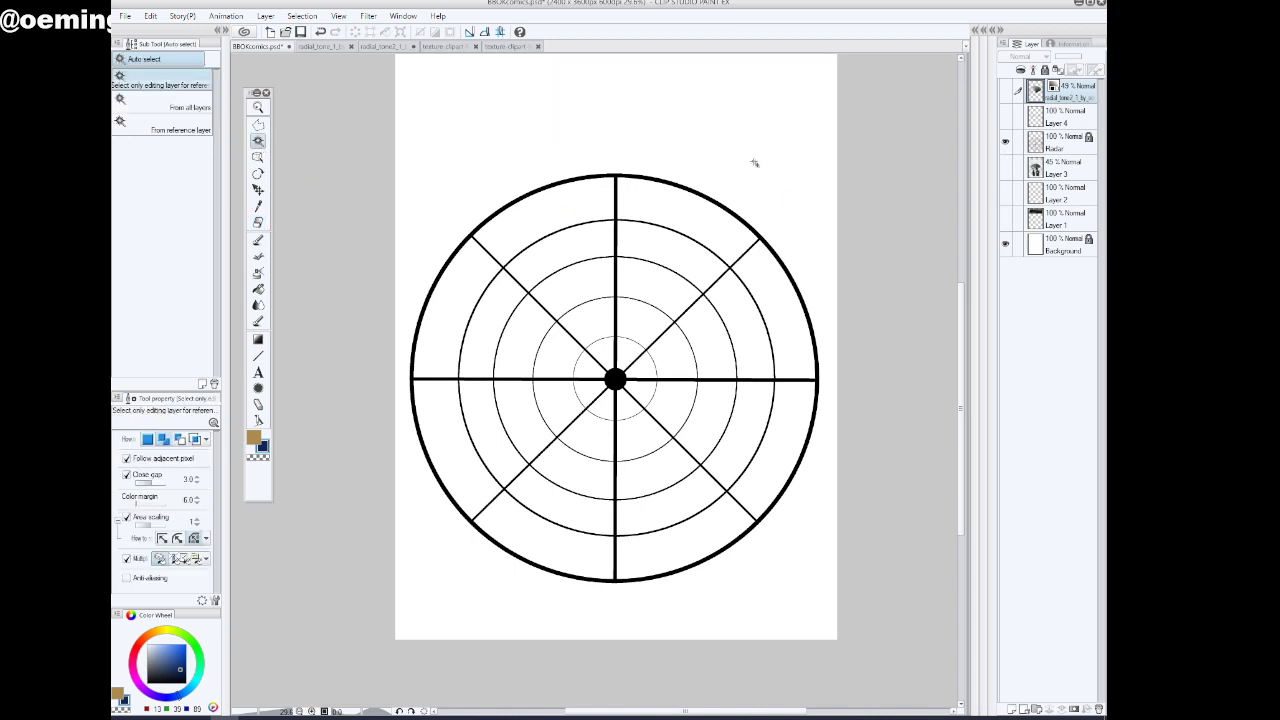
click(830, 236)
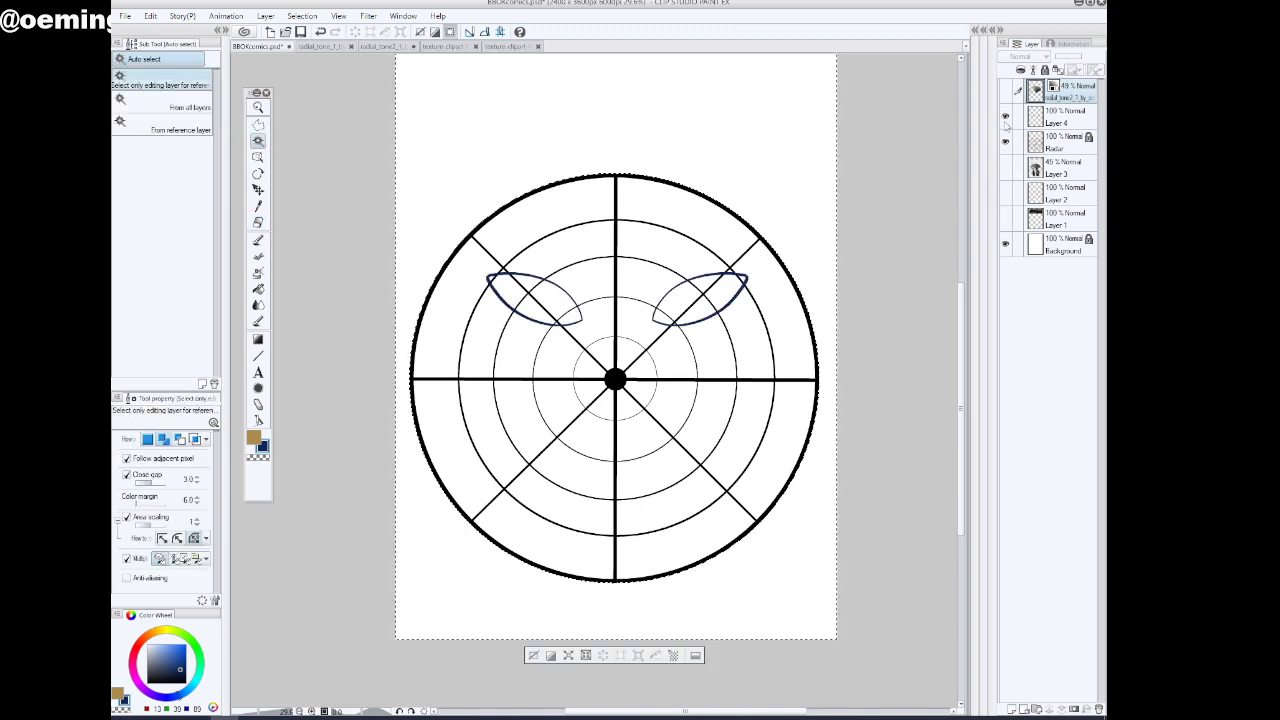
click(1005, 117)
click(1005, 92)
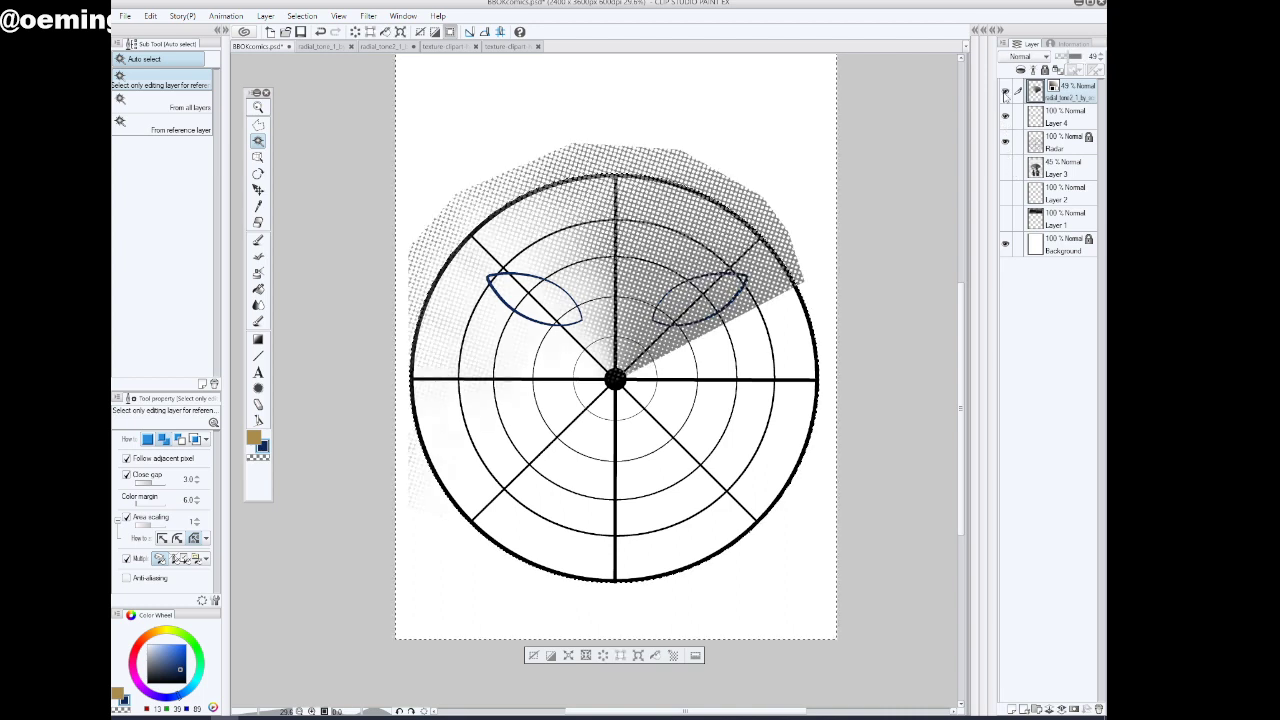
click(604, 656)
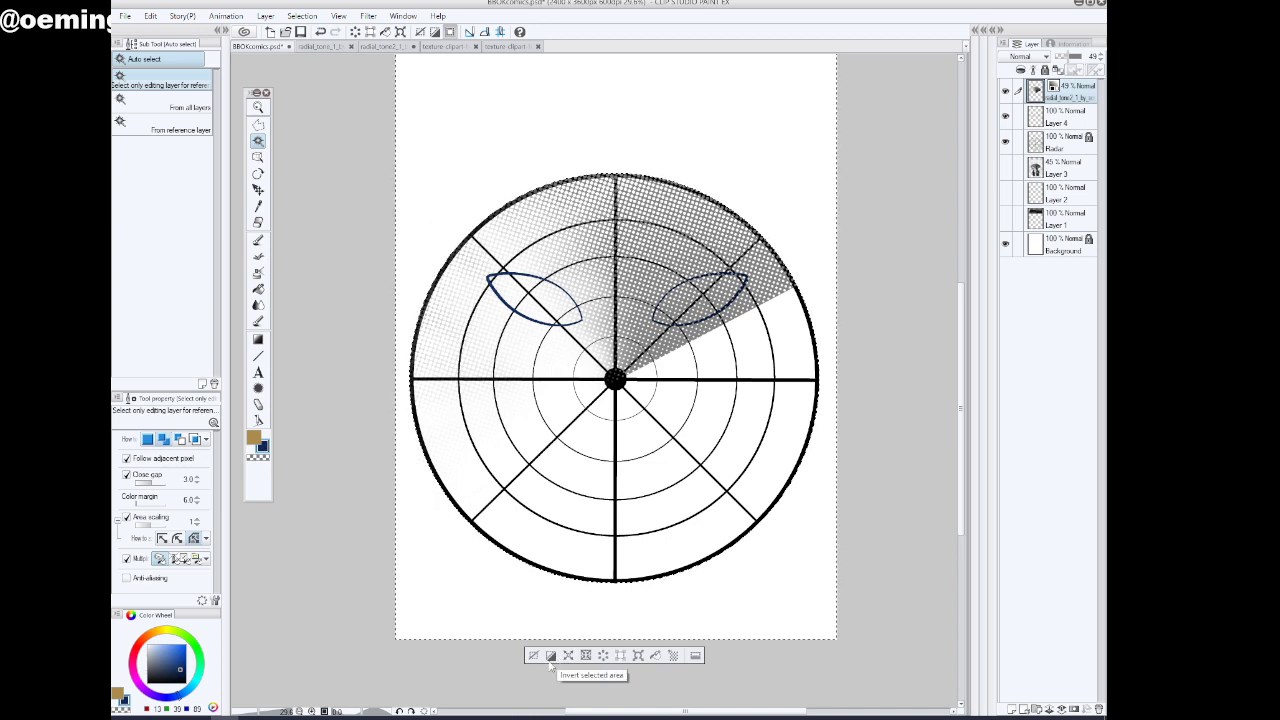
click(450, 31)
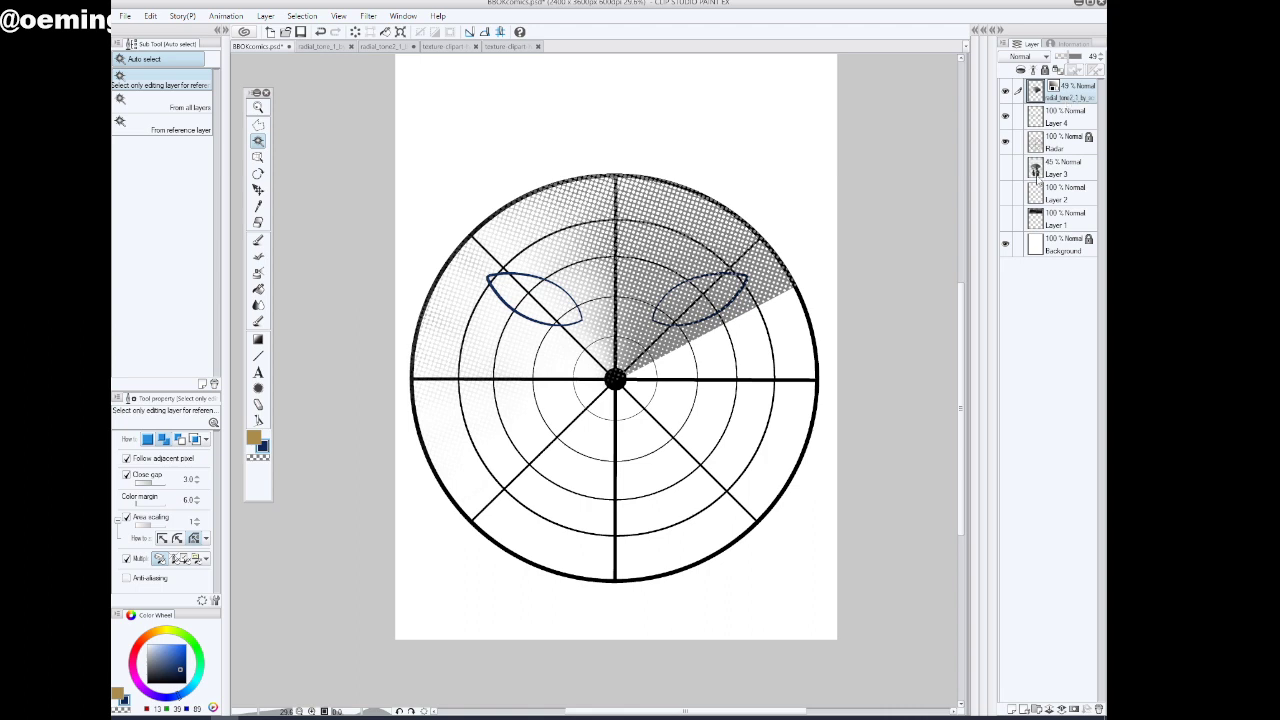
Turn on the blue layer colour for the halftone layer and check it against the rough sketch
key(ctrl+b)
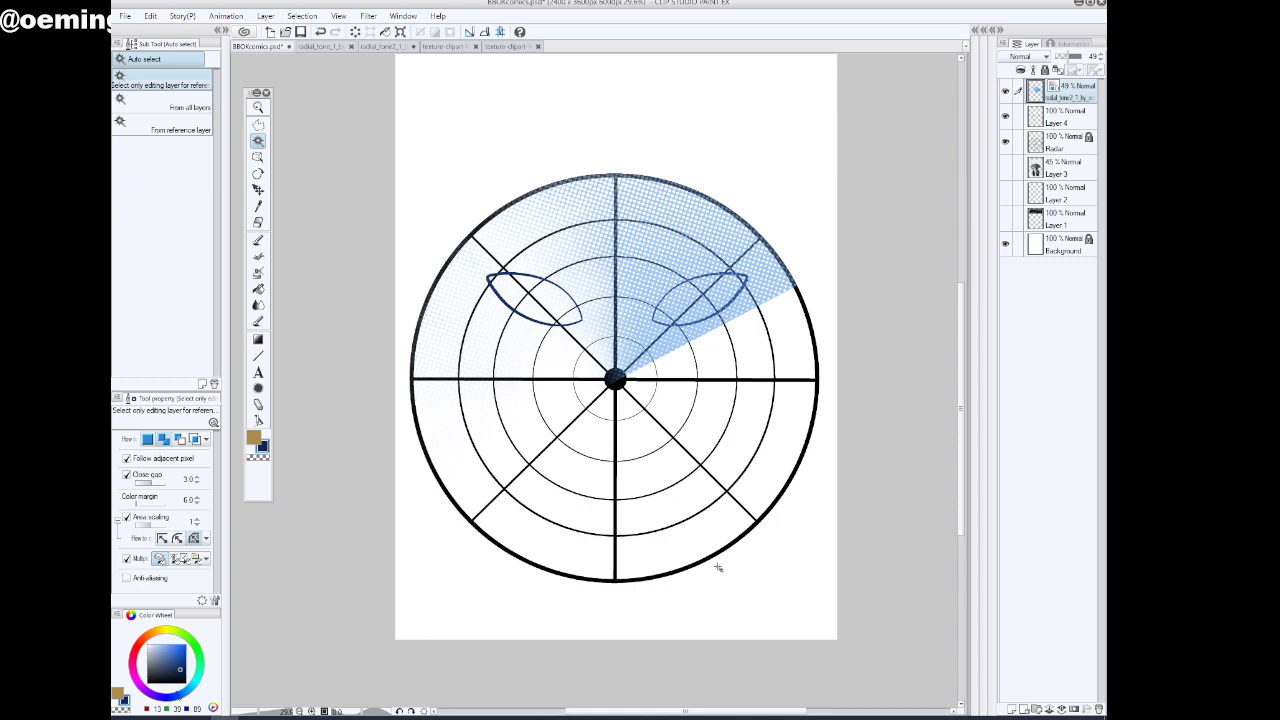
click(1006, 168)
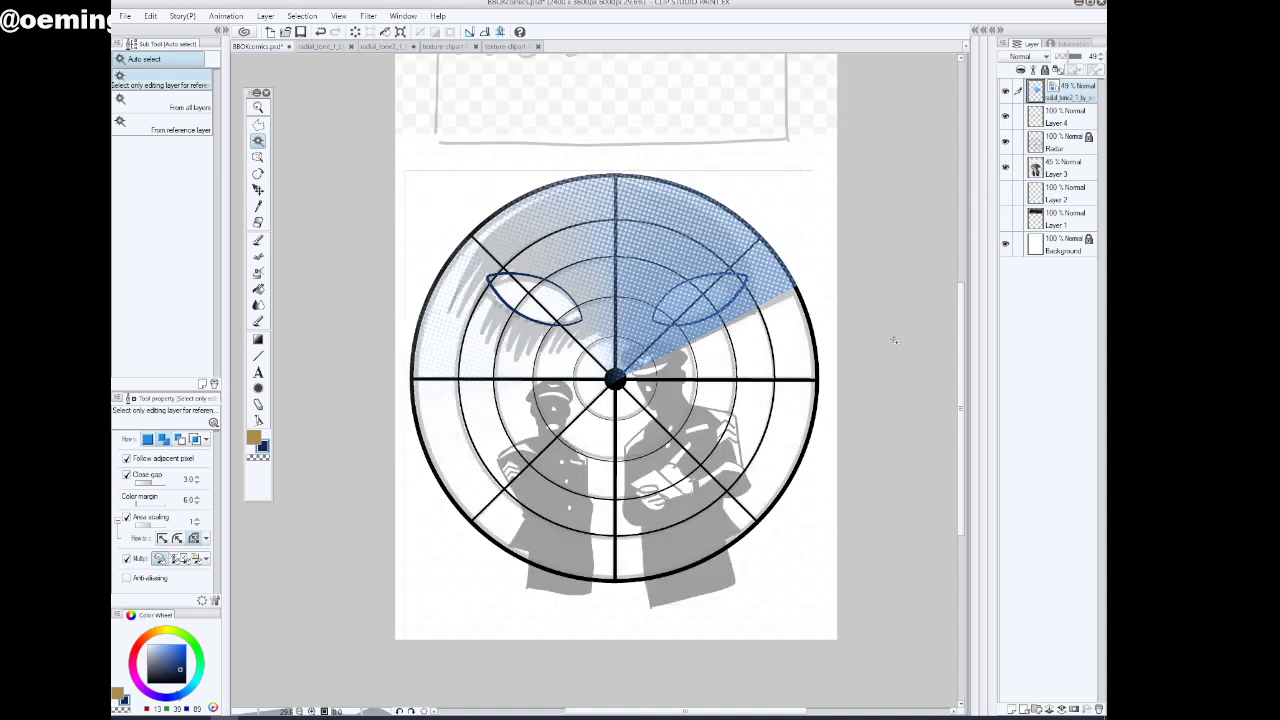
click(1006, 168)
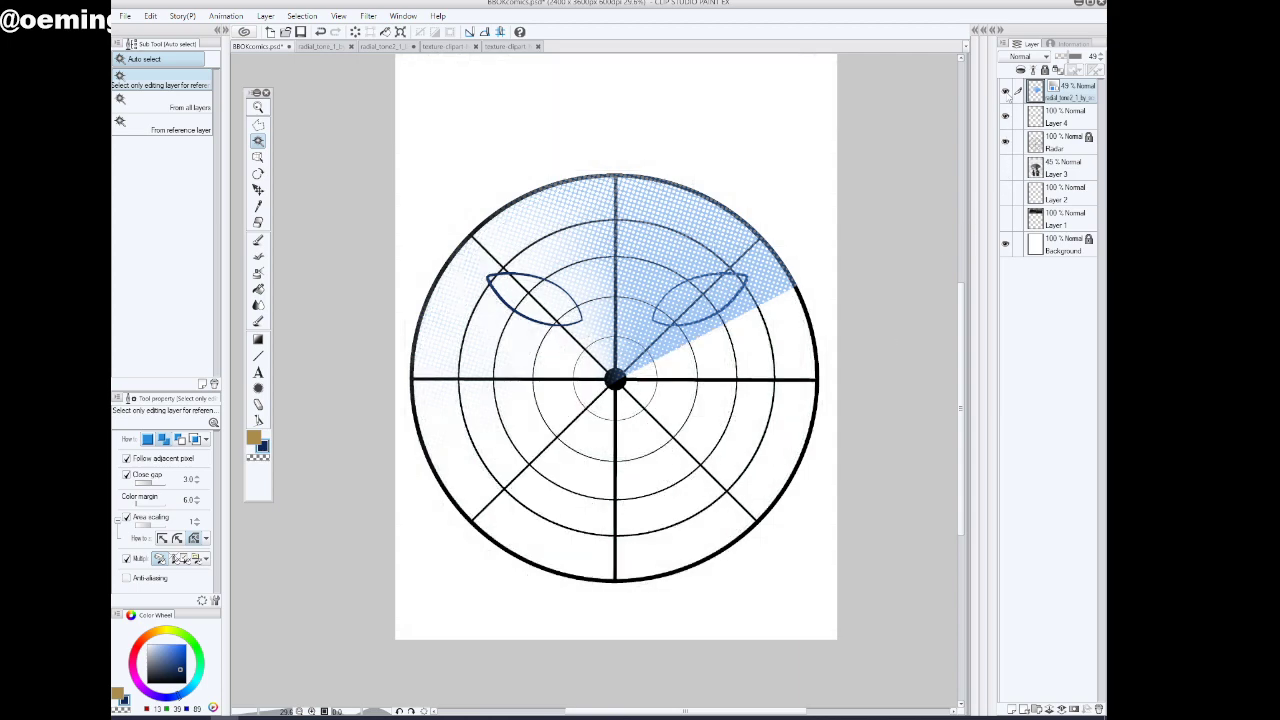
Auto-select the insides of both alien eyes, delete the blue halftone within them and deselect
click(1006, 90)
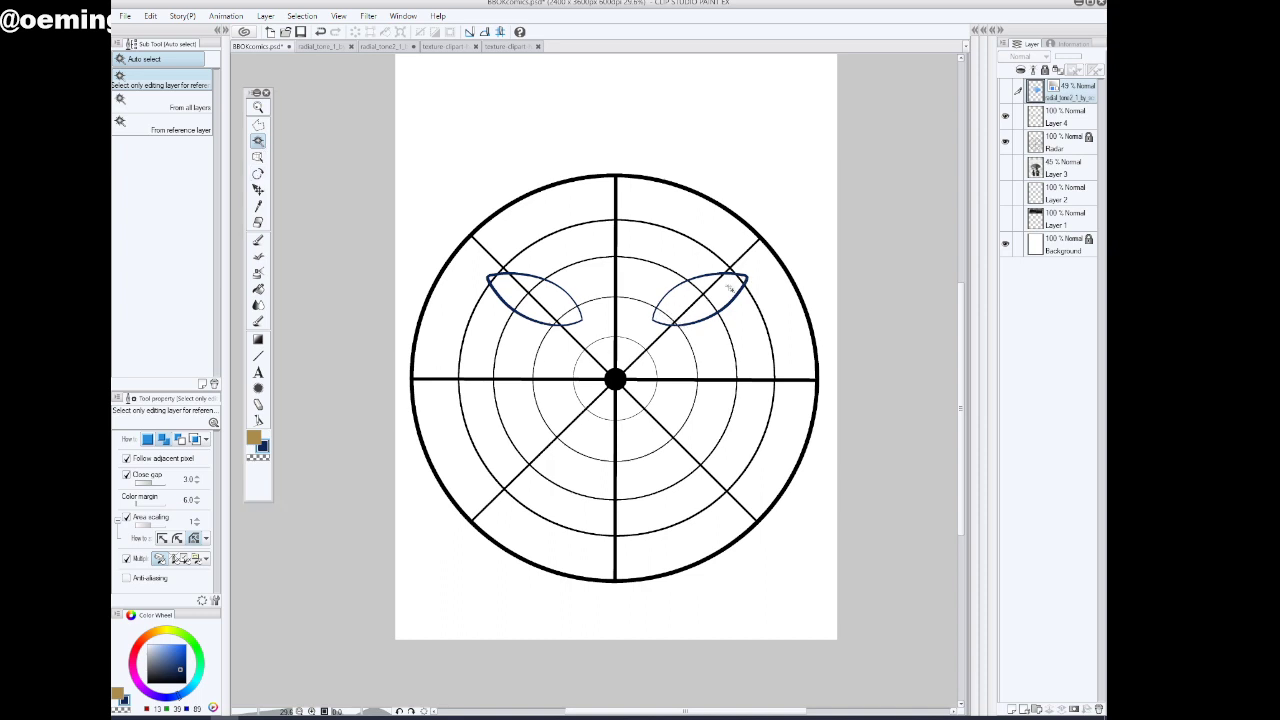
click(728, 289)
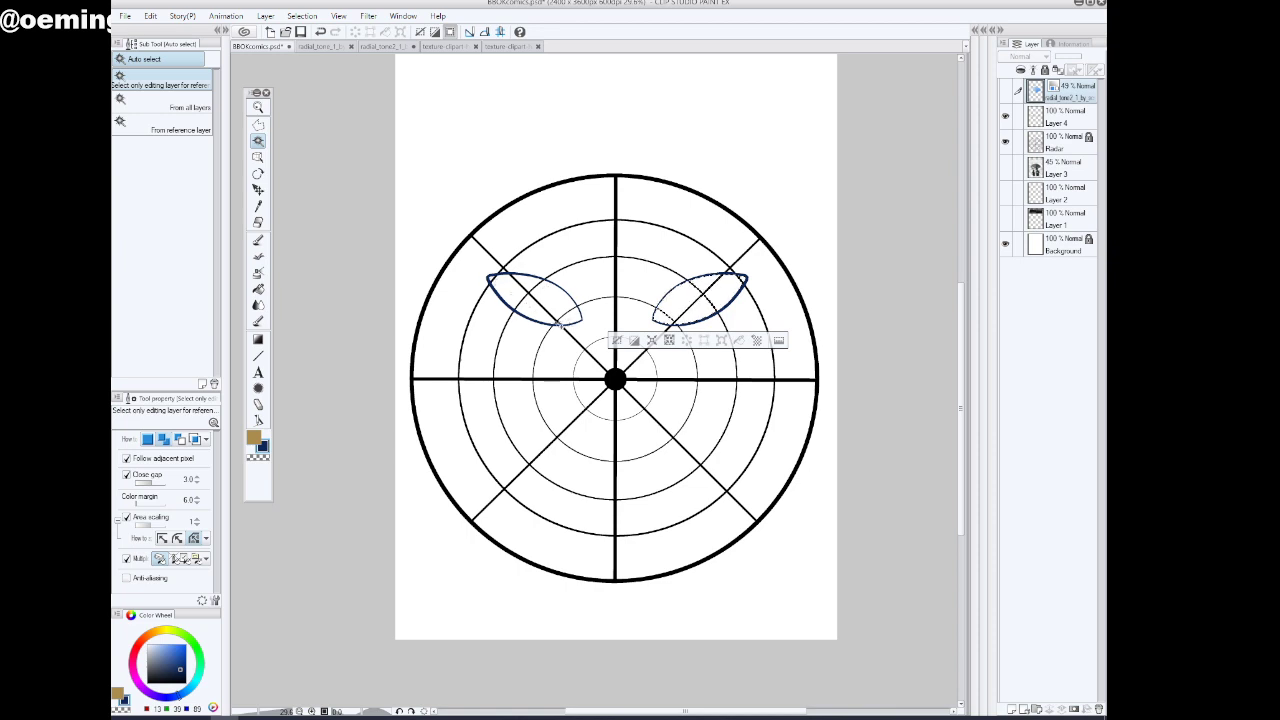
click(519, 290)
click(1005, 90)
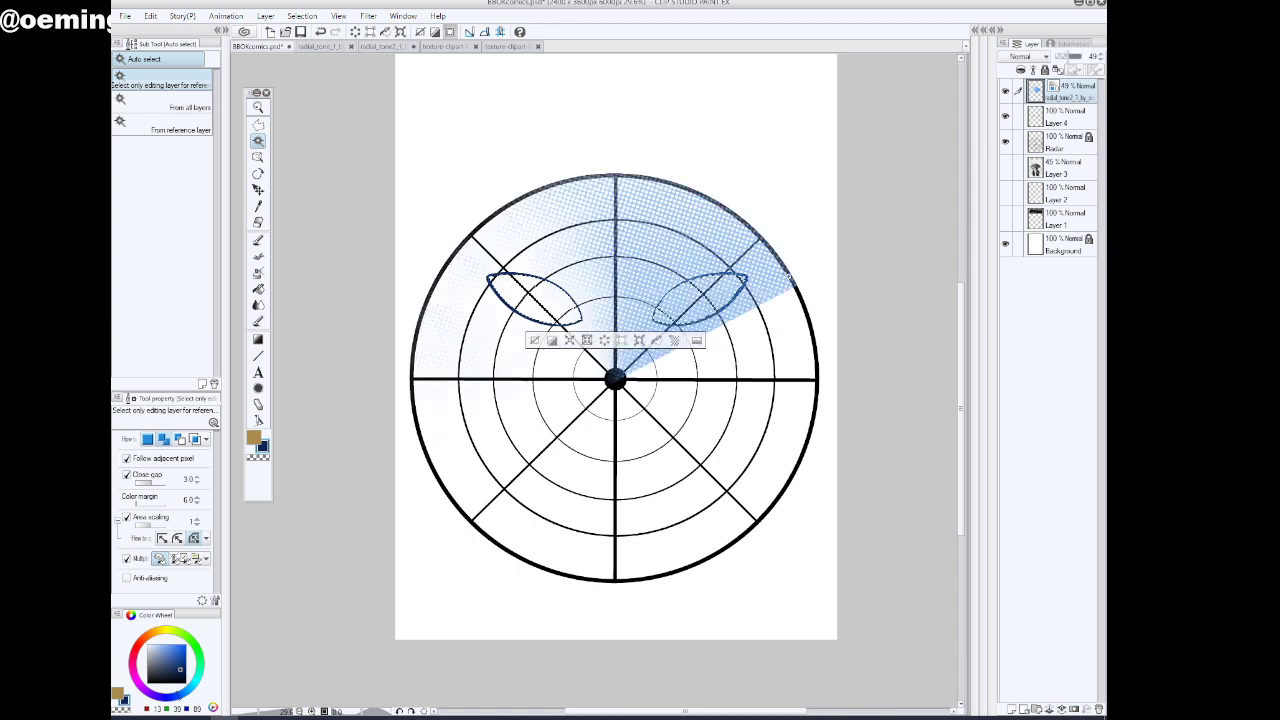
key(Delete)
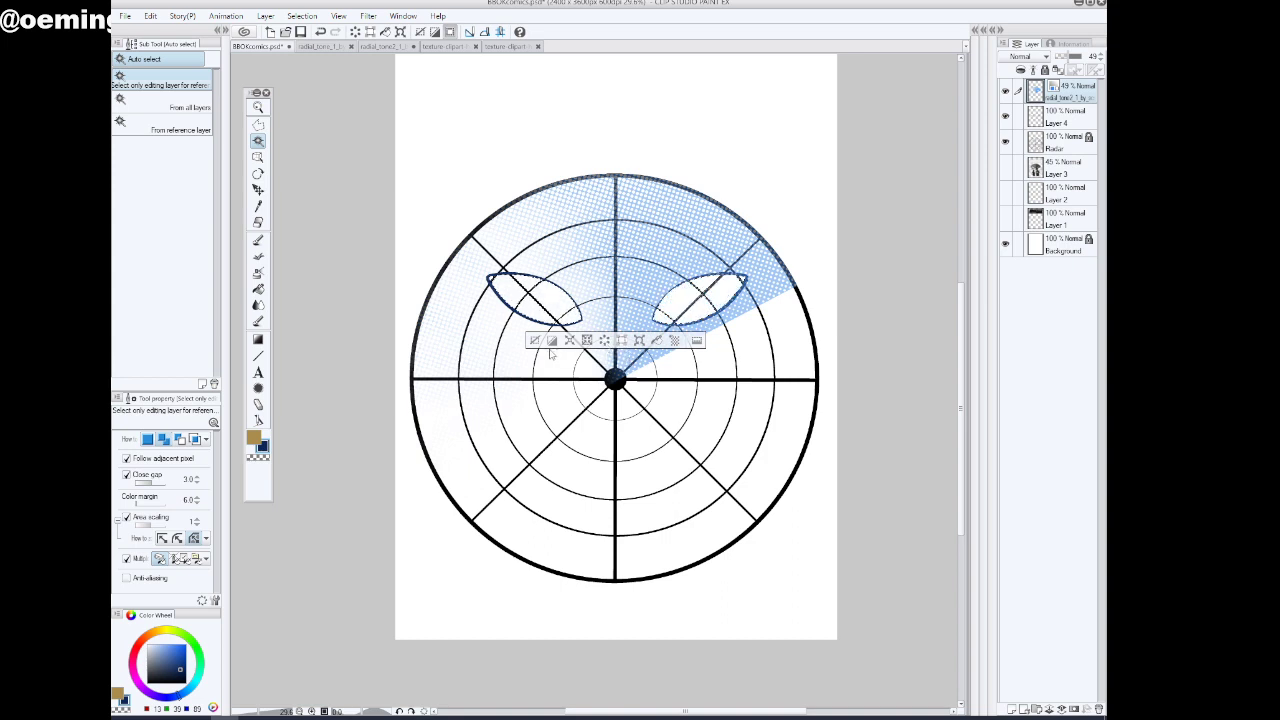
click(535, 341)
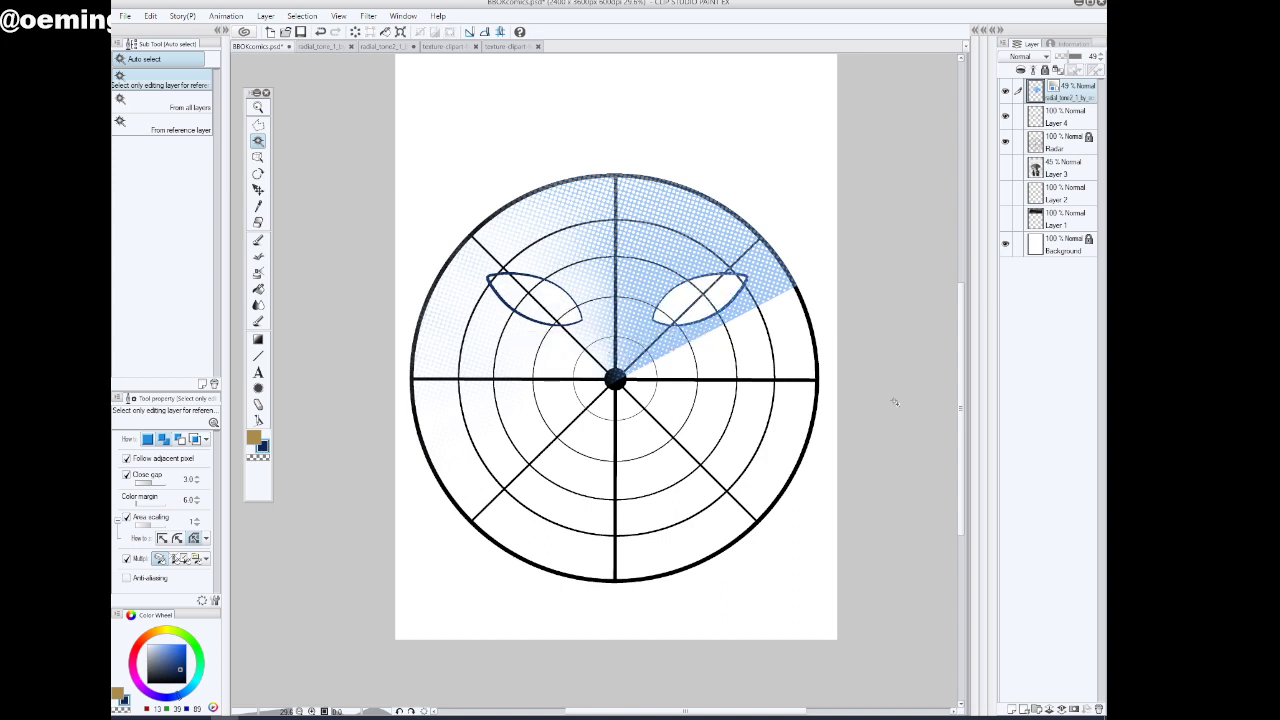
Show the rough sketch under the blue halftone and check the eye and radar layers against it
click(1005, 167)
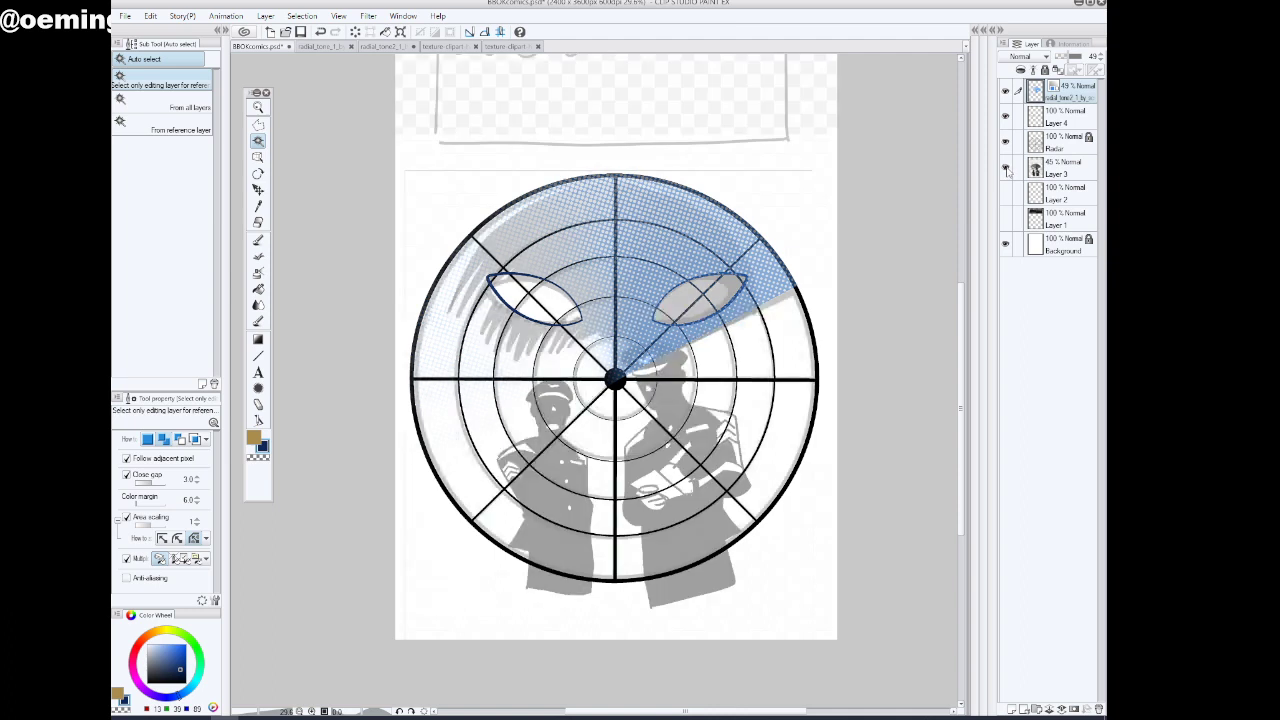
click(1005, 167)
click(1005, 167)
click(1006, 117)
click(1006, 117)
click(1005, 142)
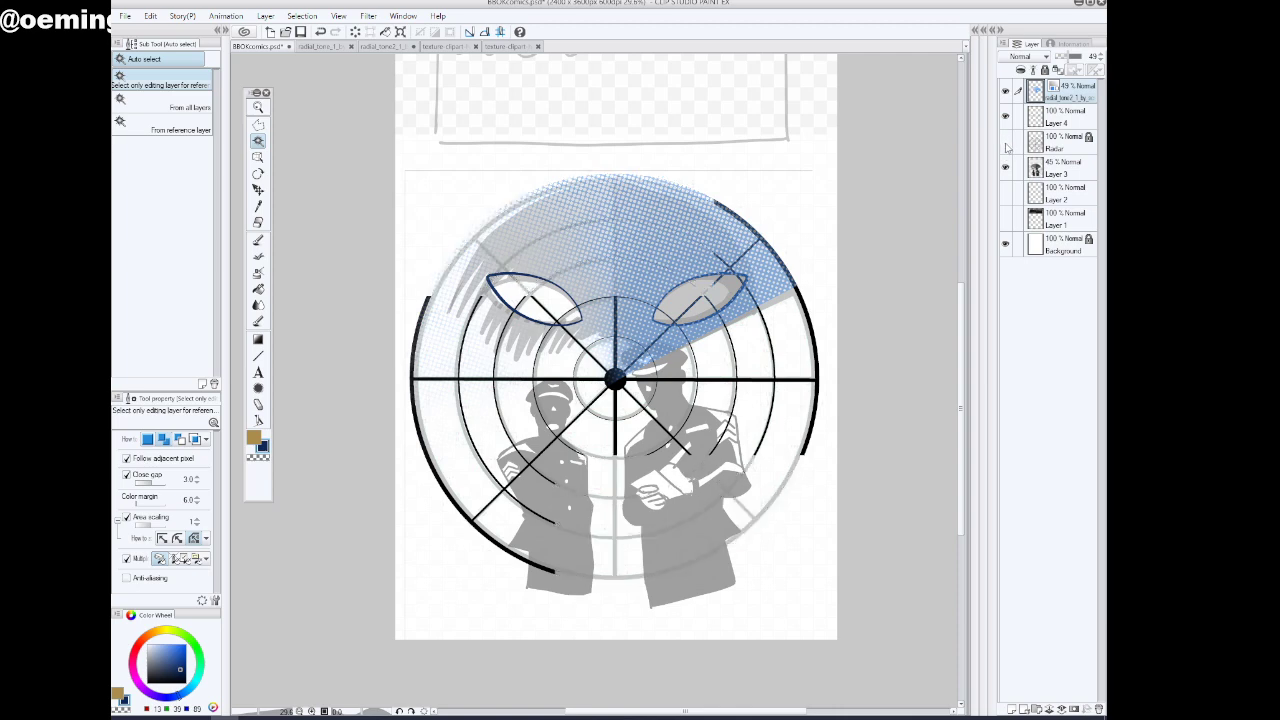
click(1005, 142)
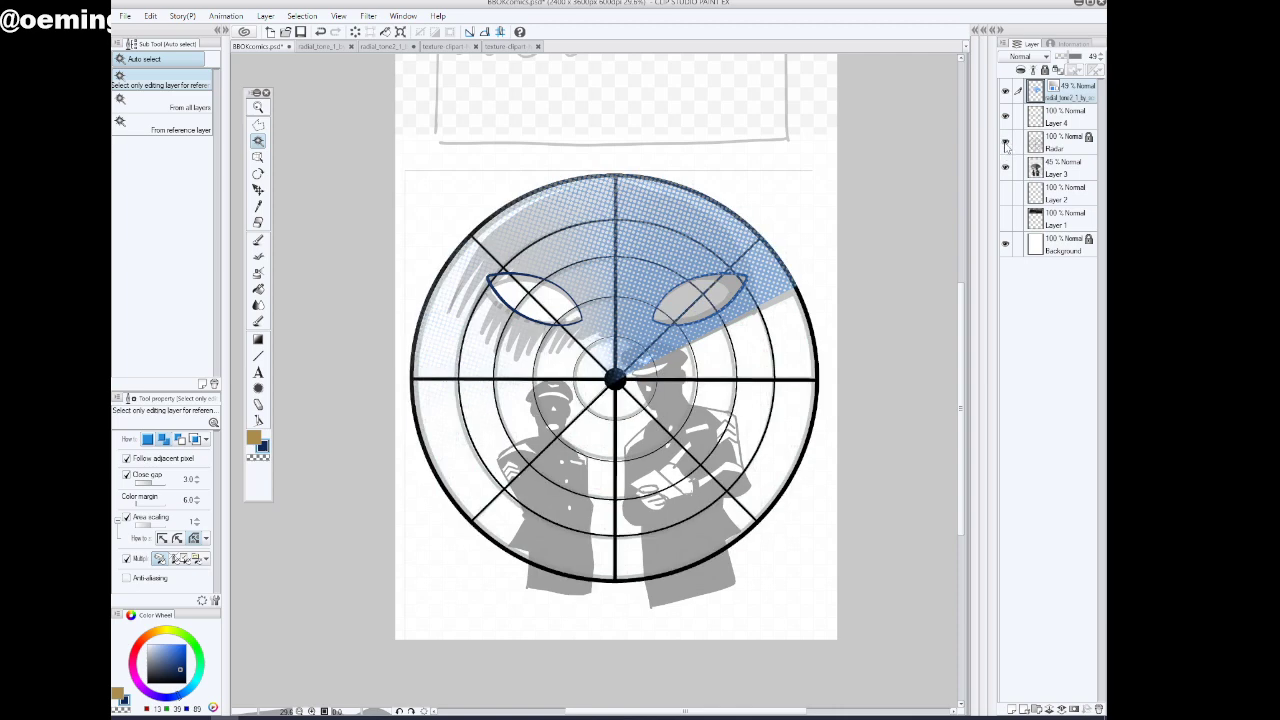
Hide the blue halftone layer and compare the eye and radar linework with the rough sketch
click(1006, 91)
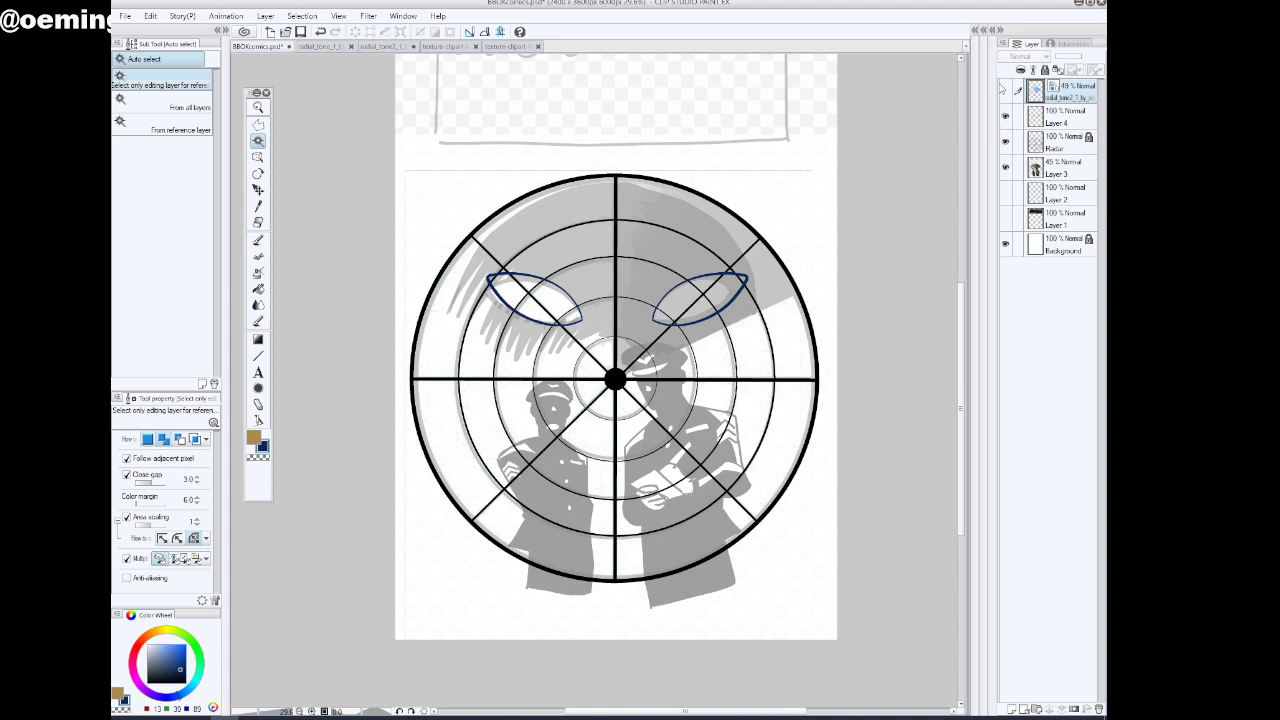
click(1002, 87)
click(1003, 88)
click(1006, 117)
click(1006, 118)
click(1006, 142)
click(1006, 143)
Hide the eye and radar layers and add a new layer directly above the rough sketch for the two officers
click(1066, 170)
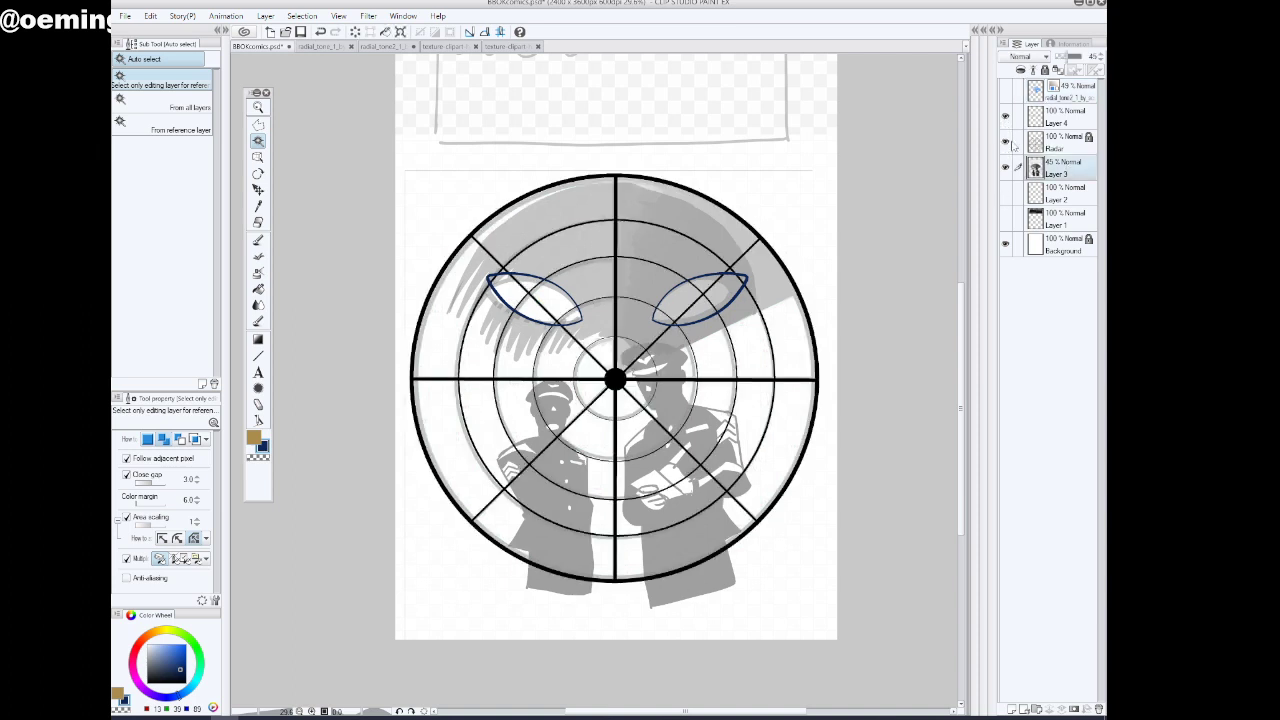
click(258, 107)
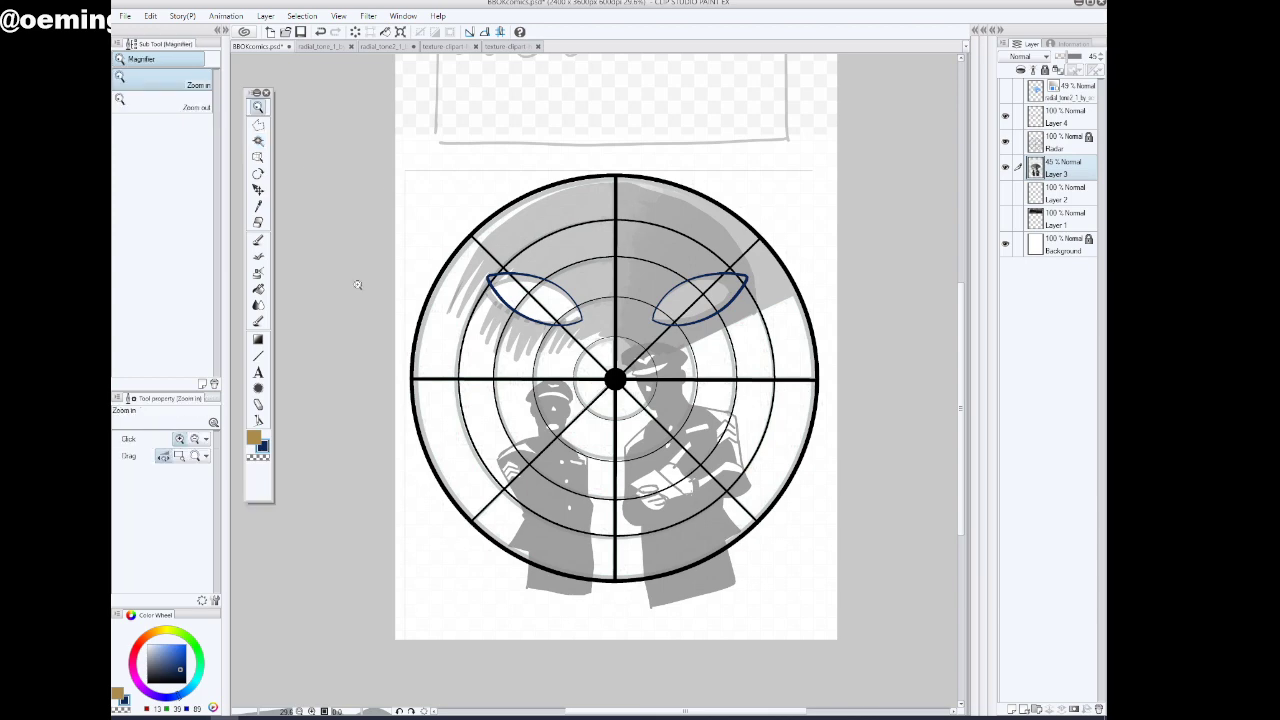
click(609, 606)
click(790, 390)
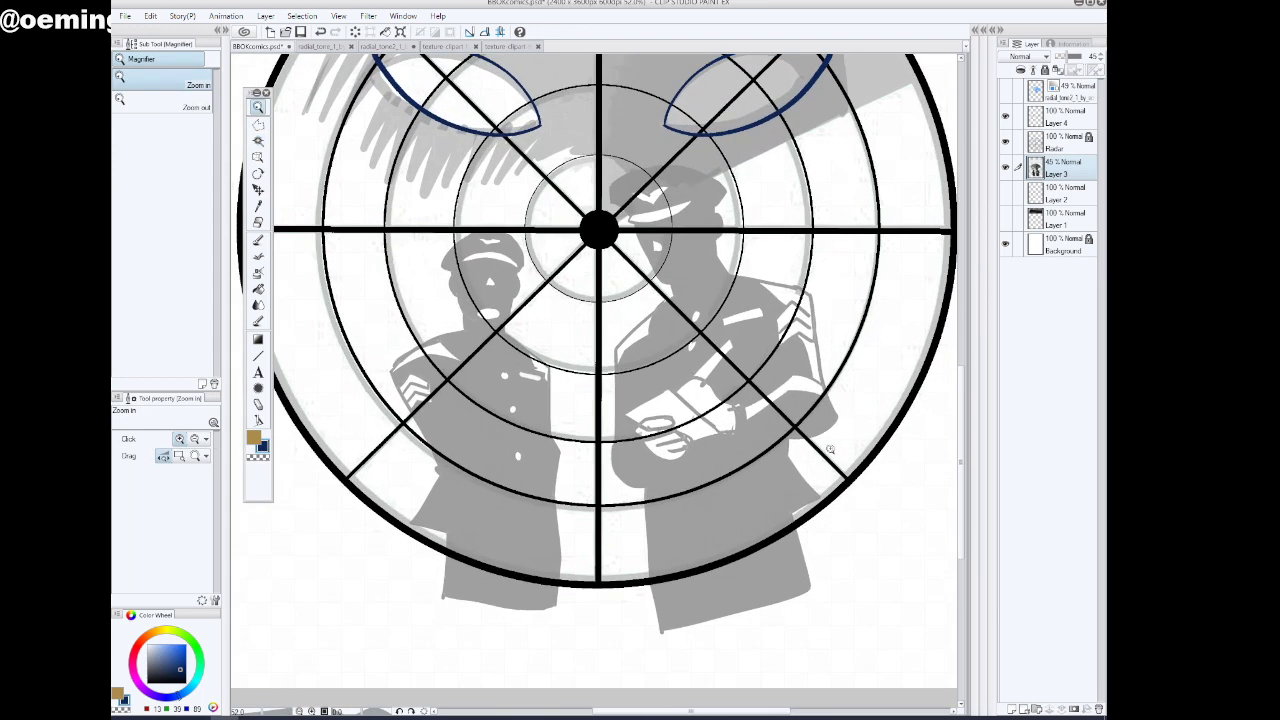
click(1005, 116)
click(1005, 141)
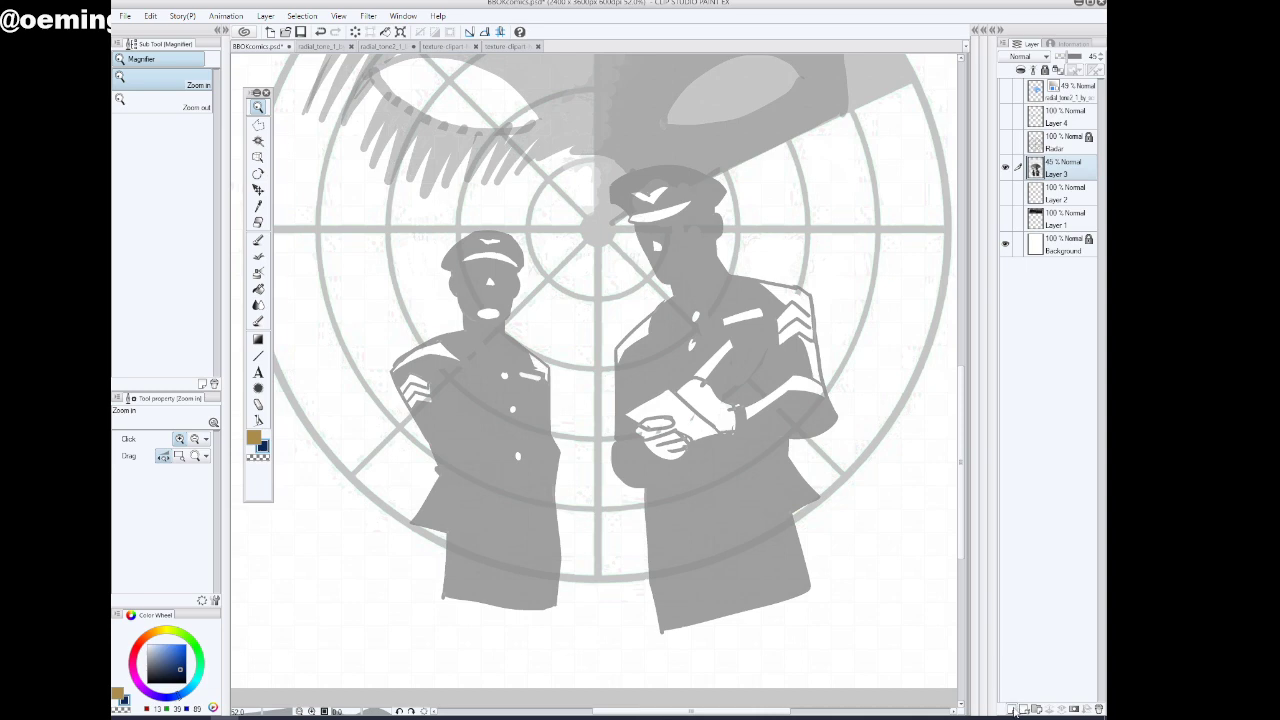
click(1013, 709)
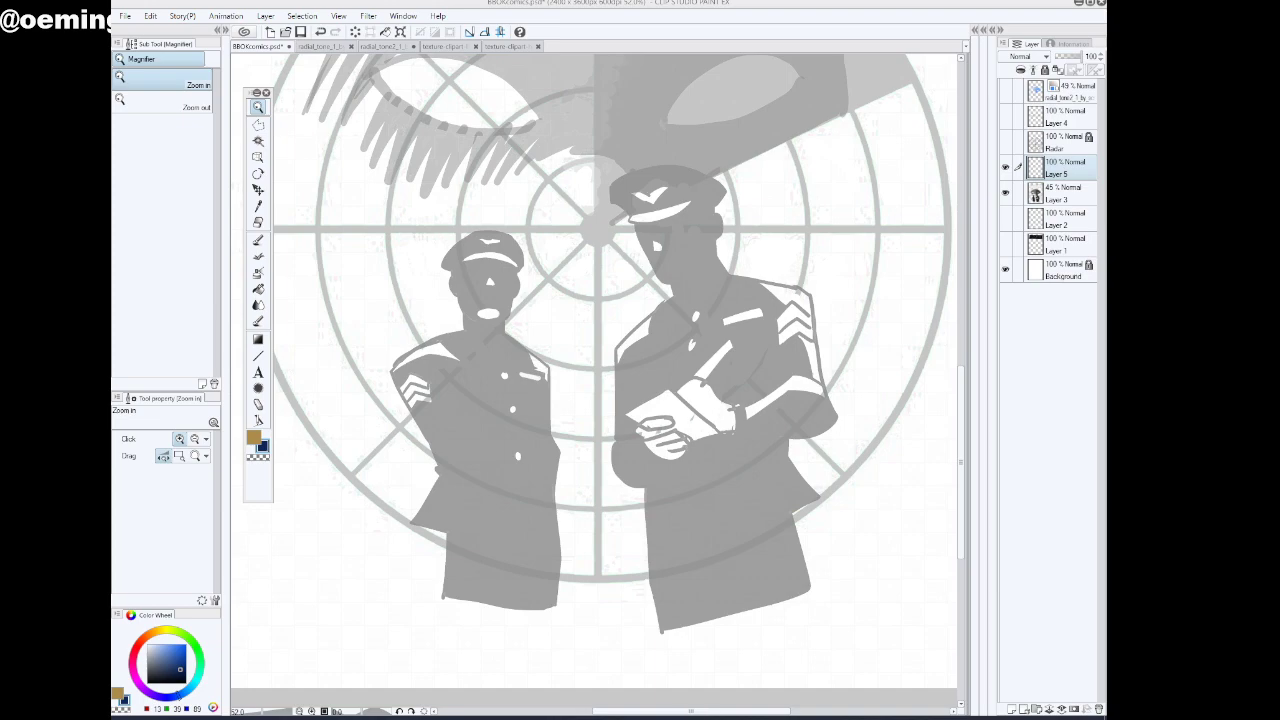
Open the two military uniform reference photos, 120508-D-LN615-003.jpg and 120508-D-LN615-004.jpg, and compare them with the officers in the cover sketch
key(alt+Tab)
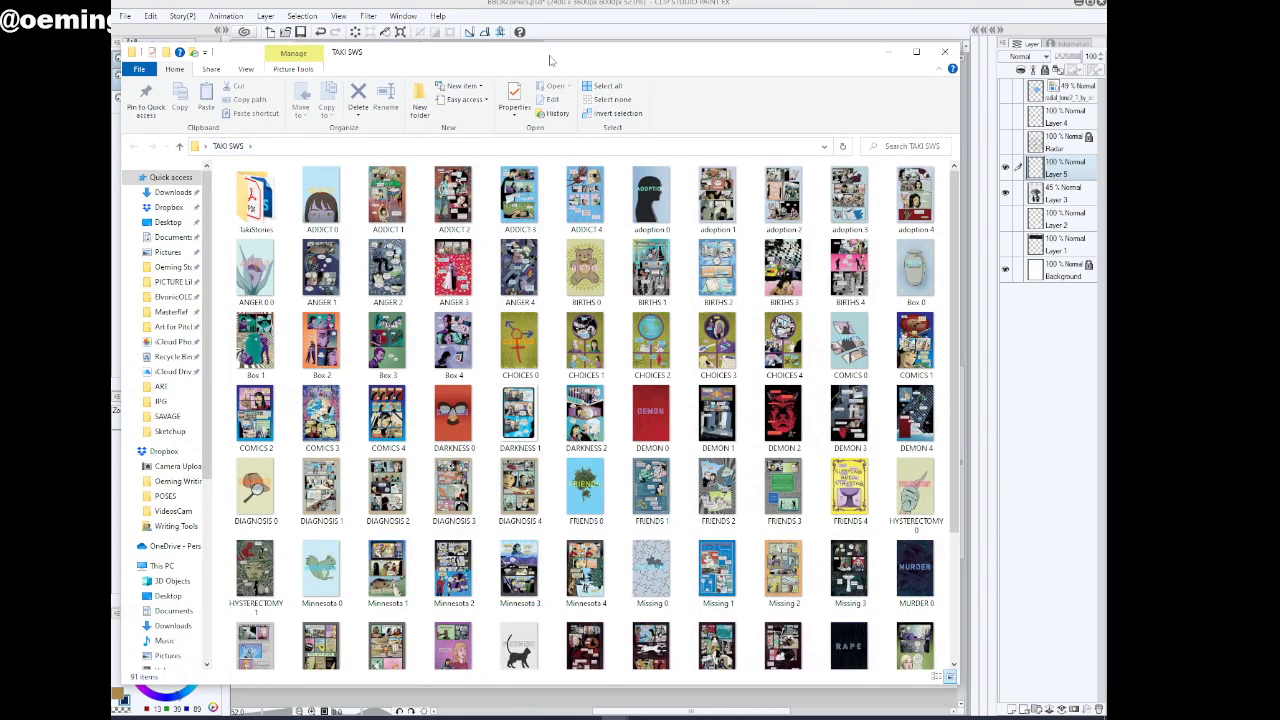
key(alt+Tab)
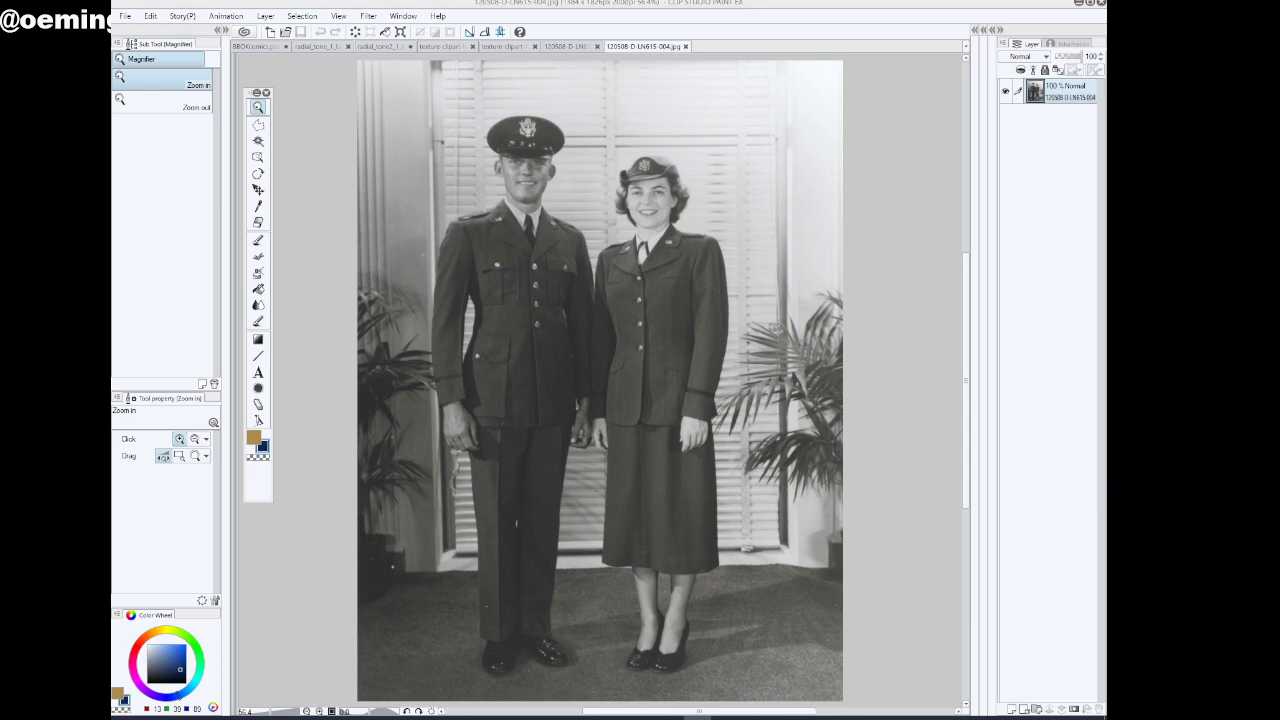
click(571, 47)
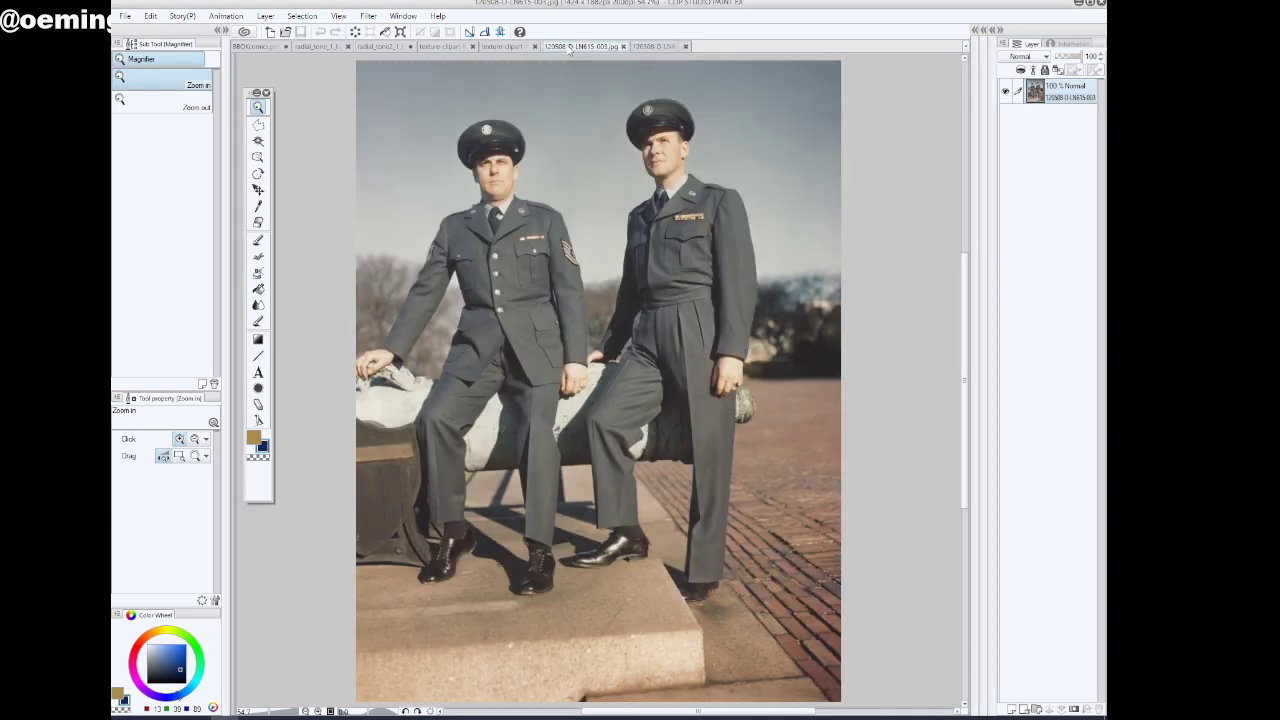
click(255, 47)
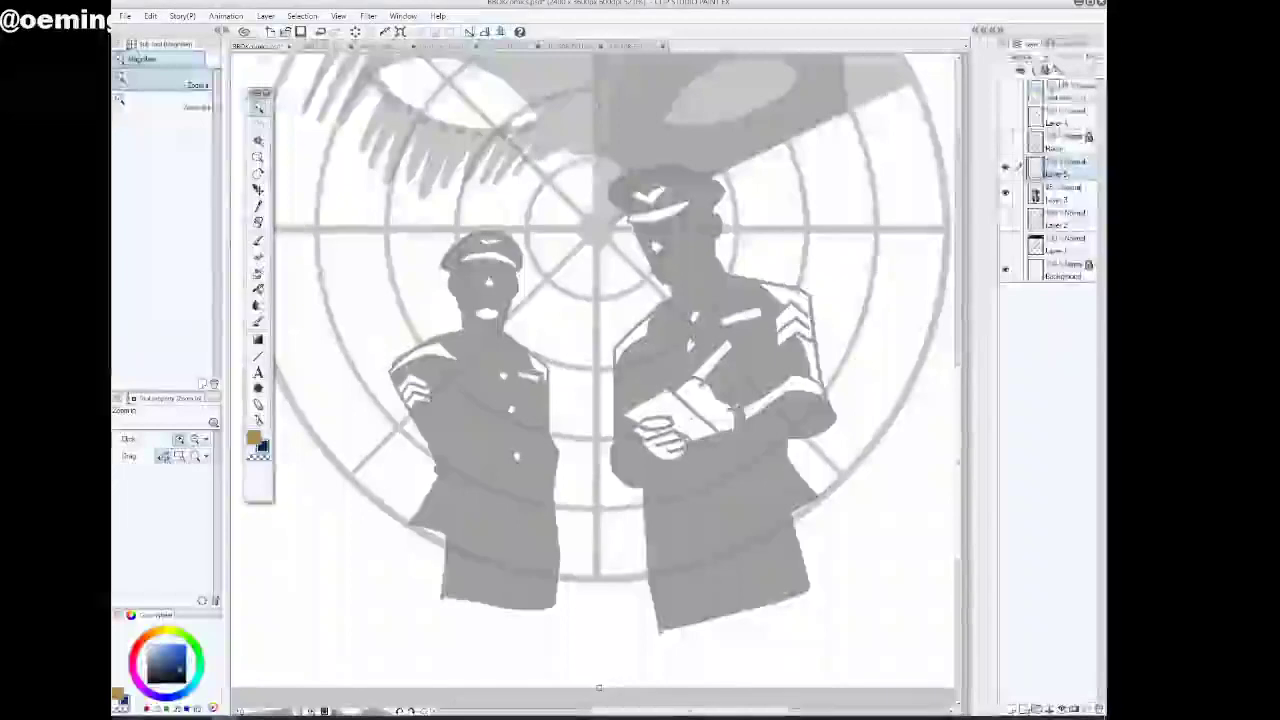
click(618, 47)
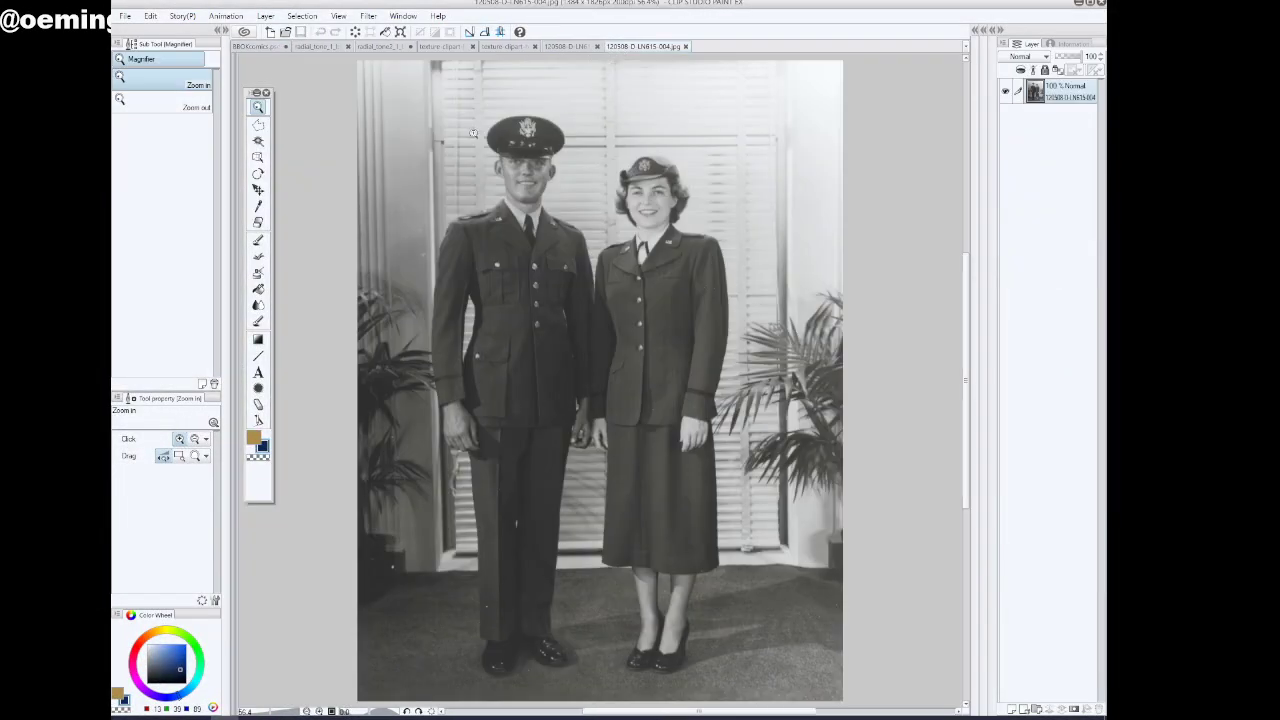
Copy a rectangular area covering both airmen's upper bodies from 120508-D-LN615-003.jpg and paste it into the BBOKcomics cover
click(577, 47)
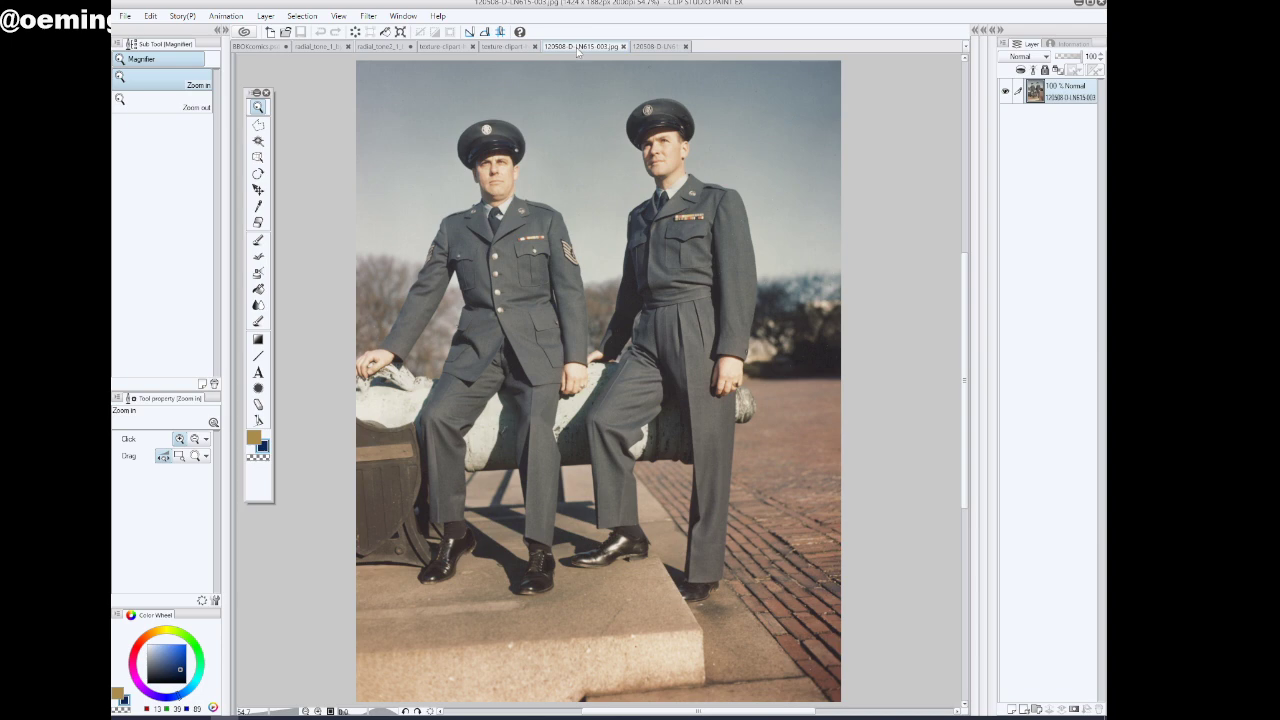
click(258, 124)
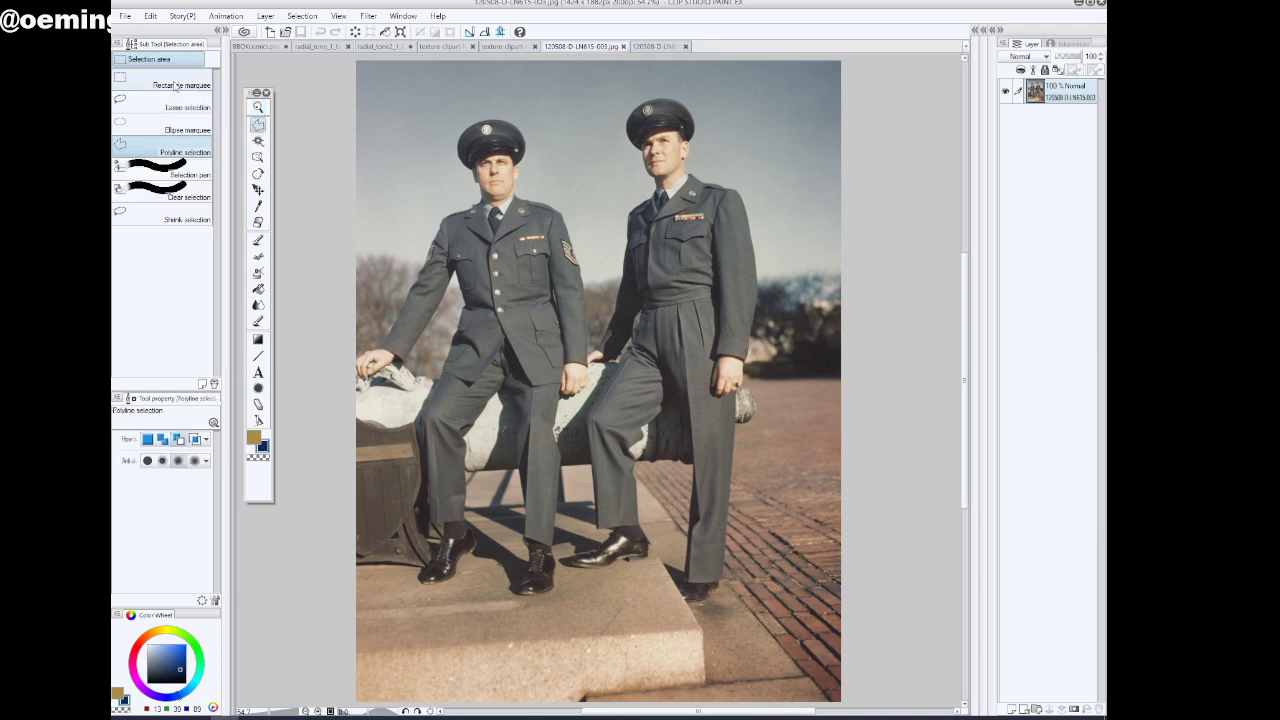
click(175, 85)
drag(413, 75, 787, 301)
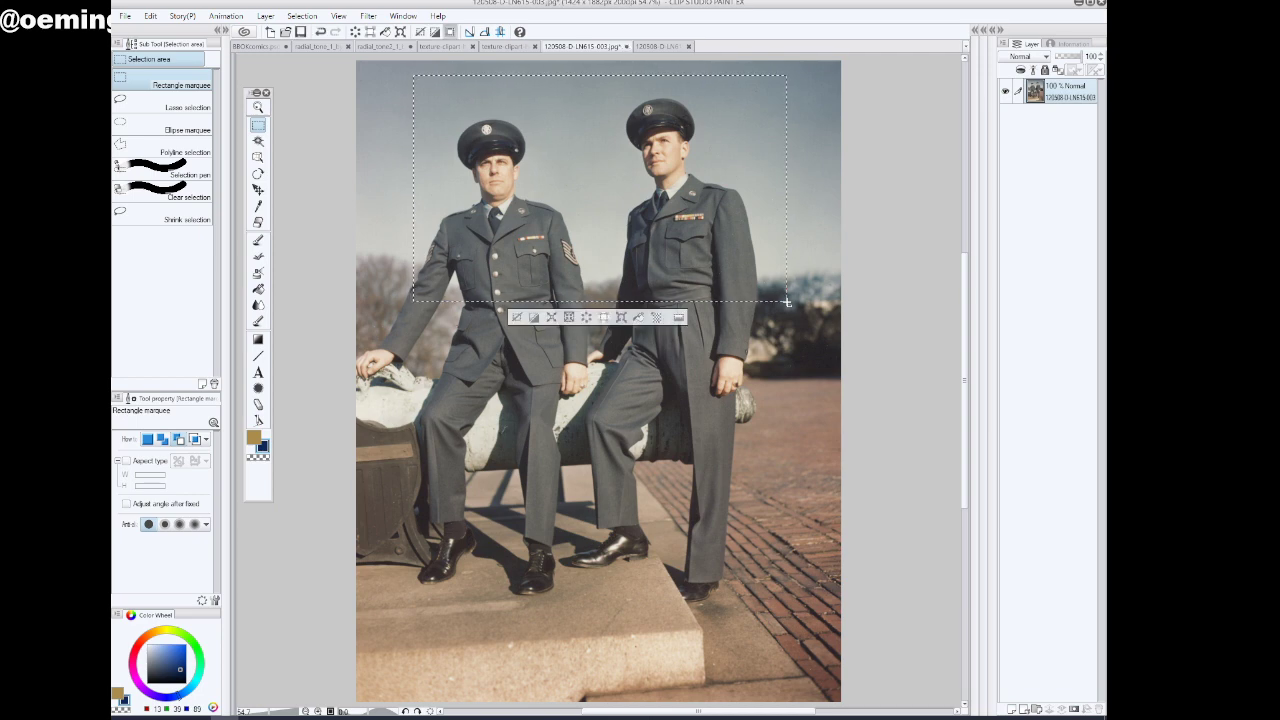
click(256, 47)
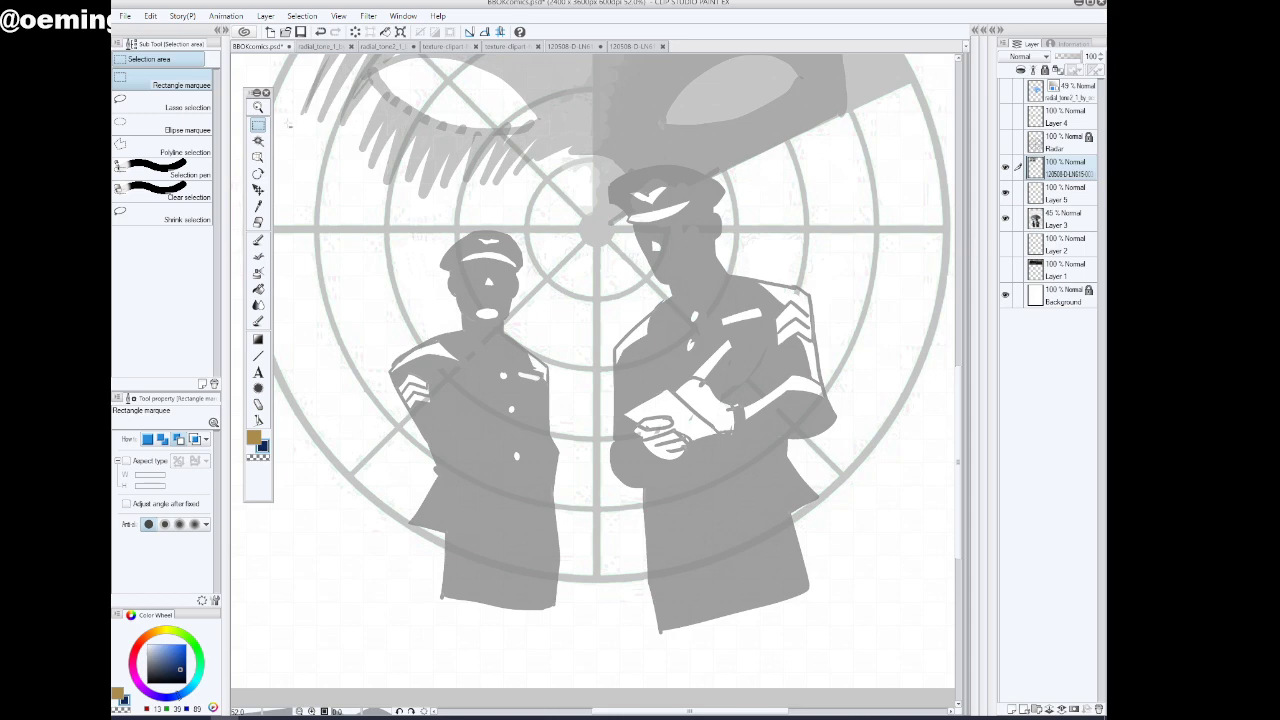
Scale the pasted colour photo to 36% and place it beside the left officer in the sketch
click(258, 107)
drag(693, 322, 661, 322)
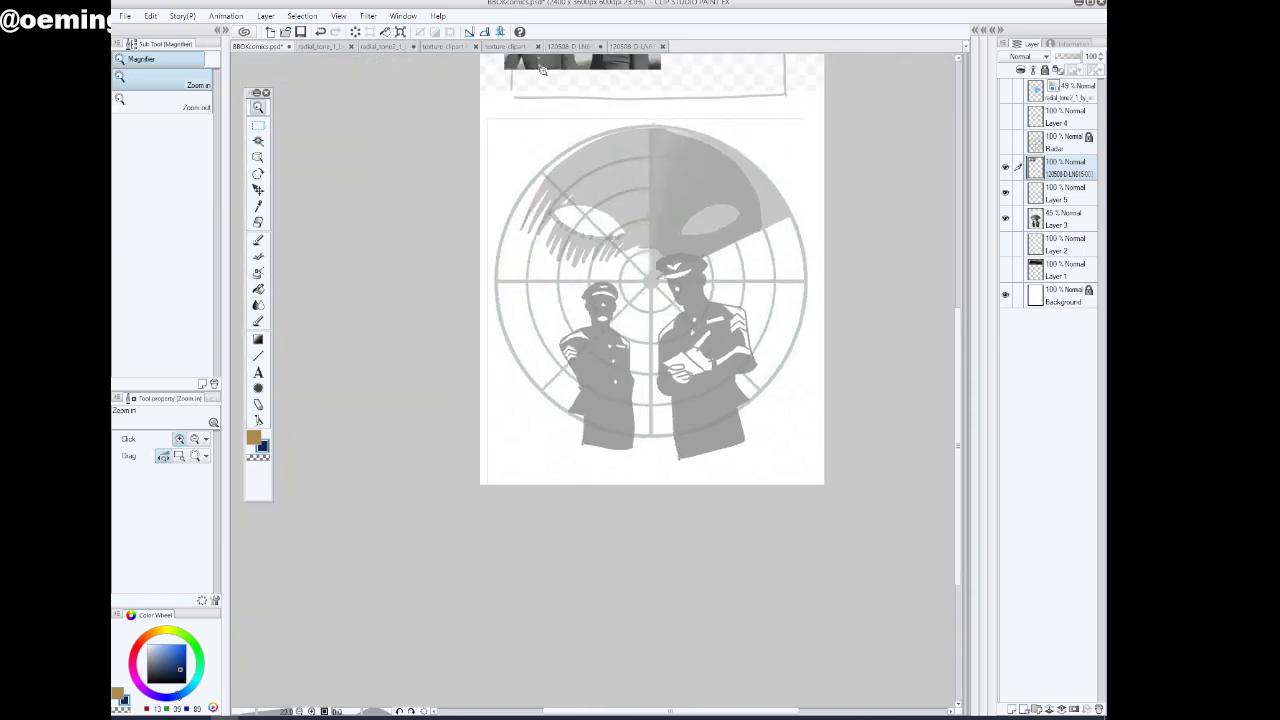
click(400, 31)
drag(596, 143, 539, 303)
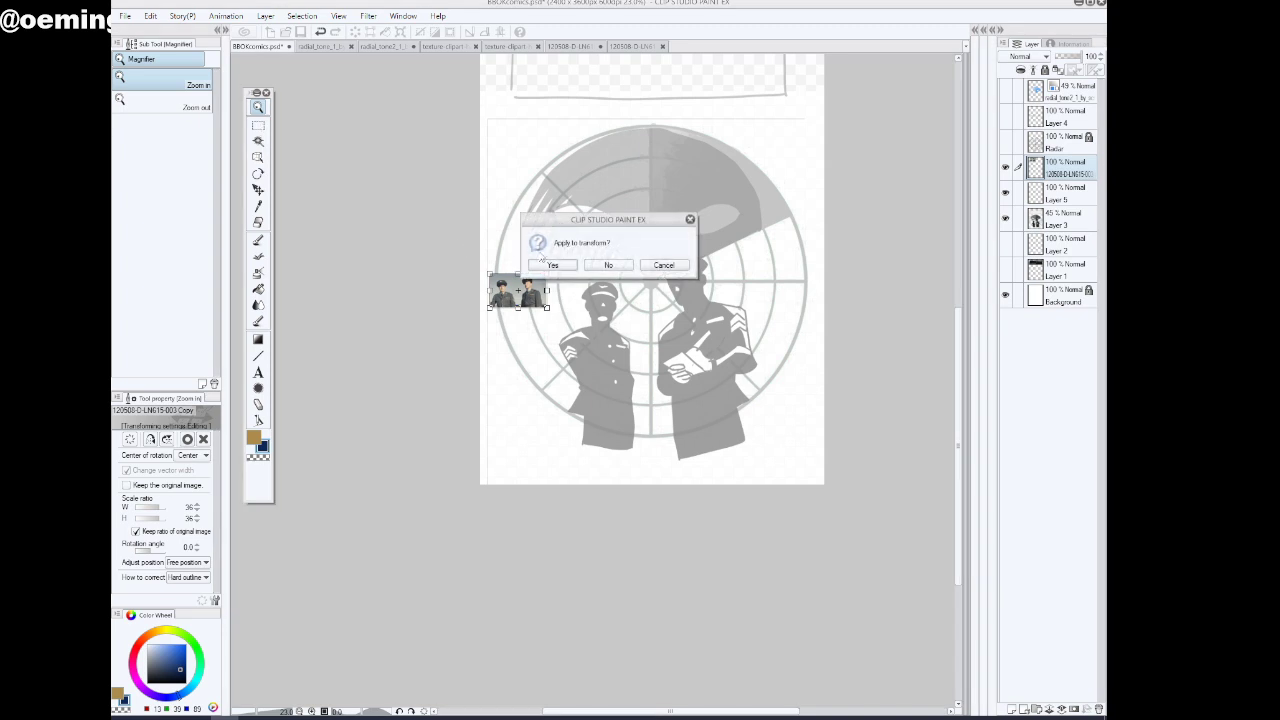
click(570, 264)
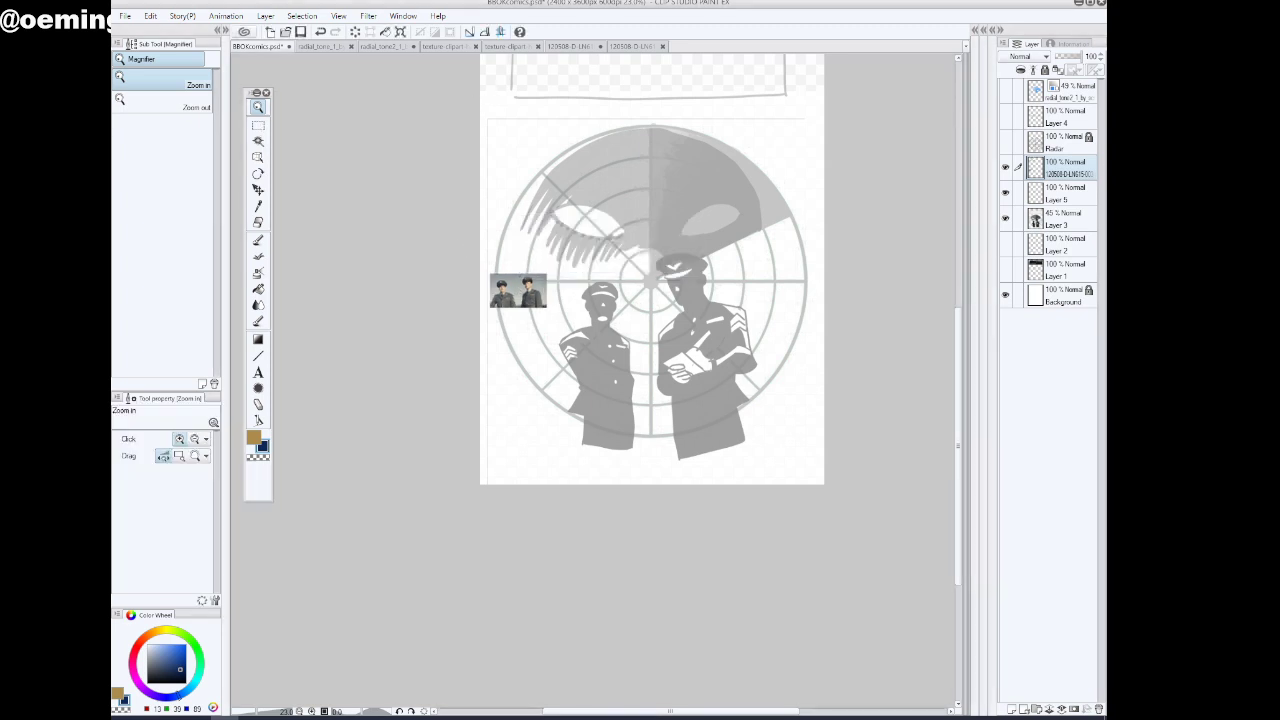
Copy a rectangular area around the male officer's upper body from 120508-D-LN615-004.jpg and paste it into the BBOKcomics cover
click(632, 48)
click(264, 127)
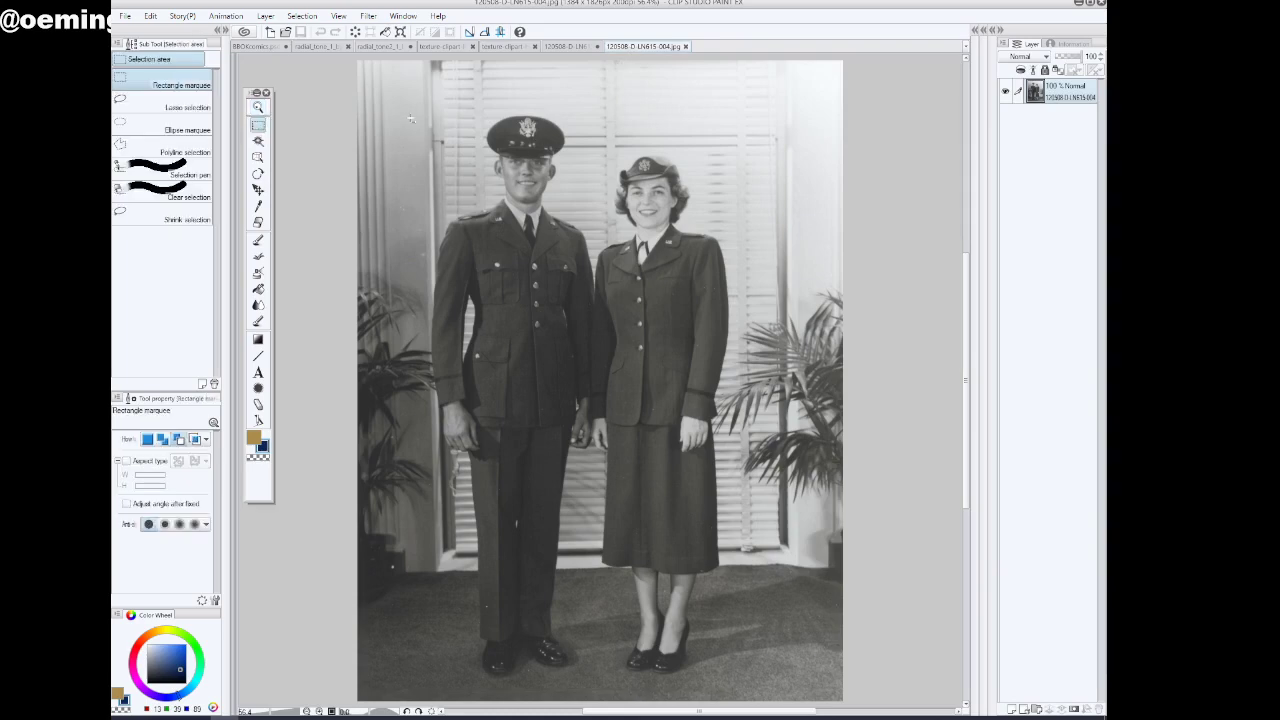
drag(409, 92, 659, 389)
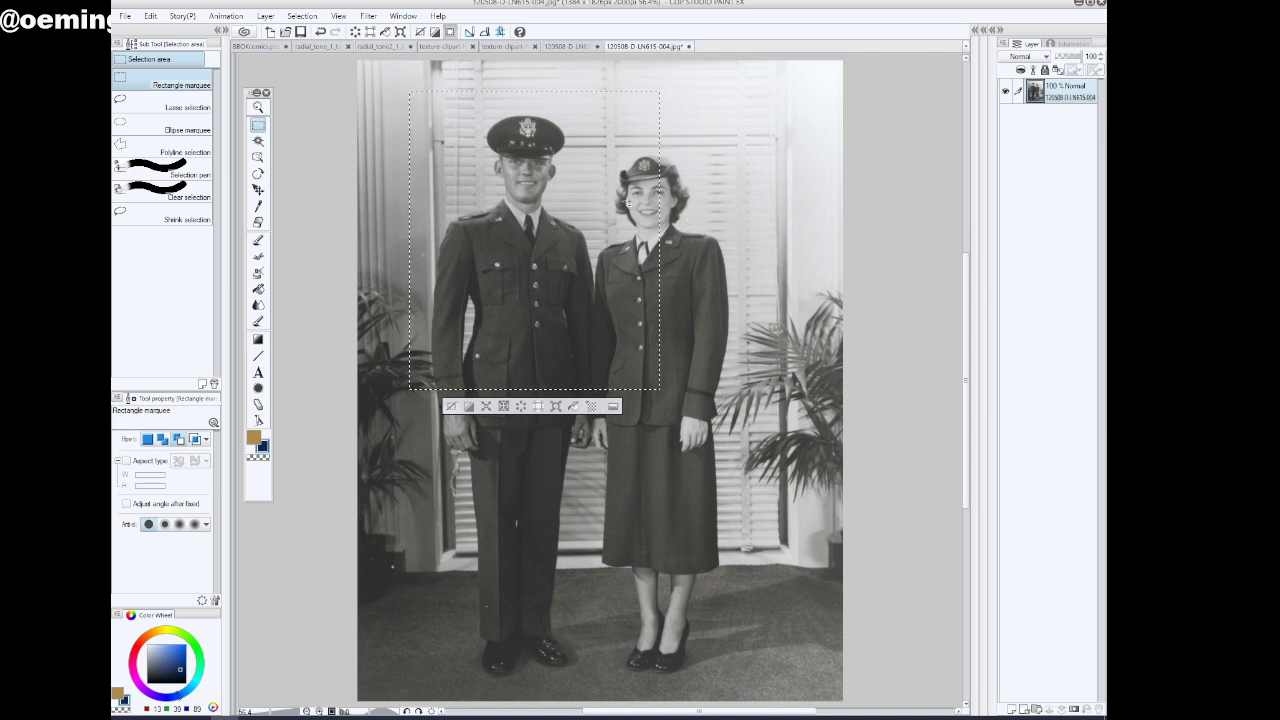
click(266, 50)
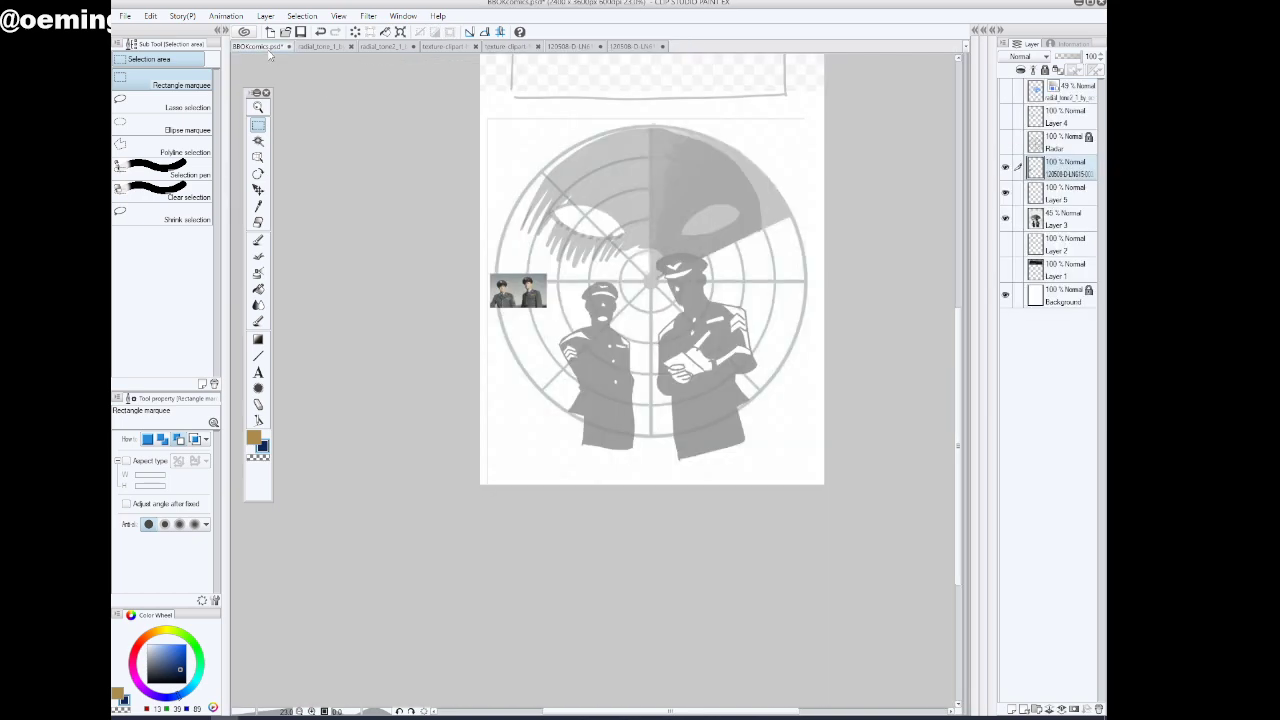
key(ctrl+v)
Scale the pasted black-and-white photo to 50% and place it directly below the colour reference photo
drag(956, 322, 958, 268)
click(400, 32)
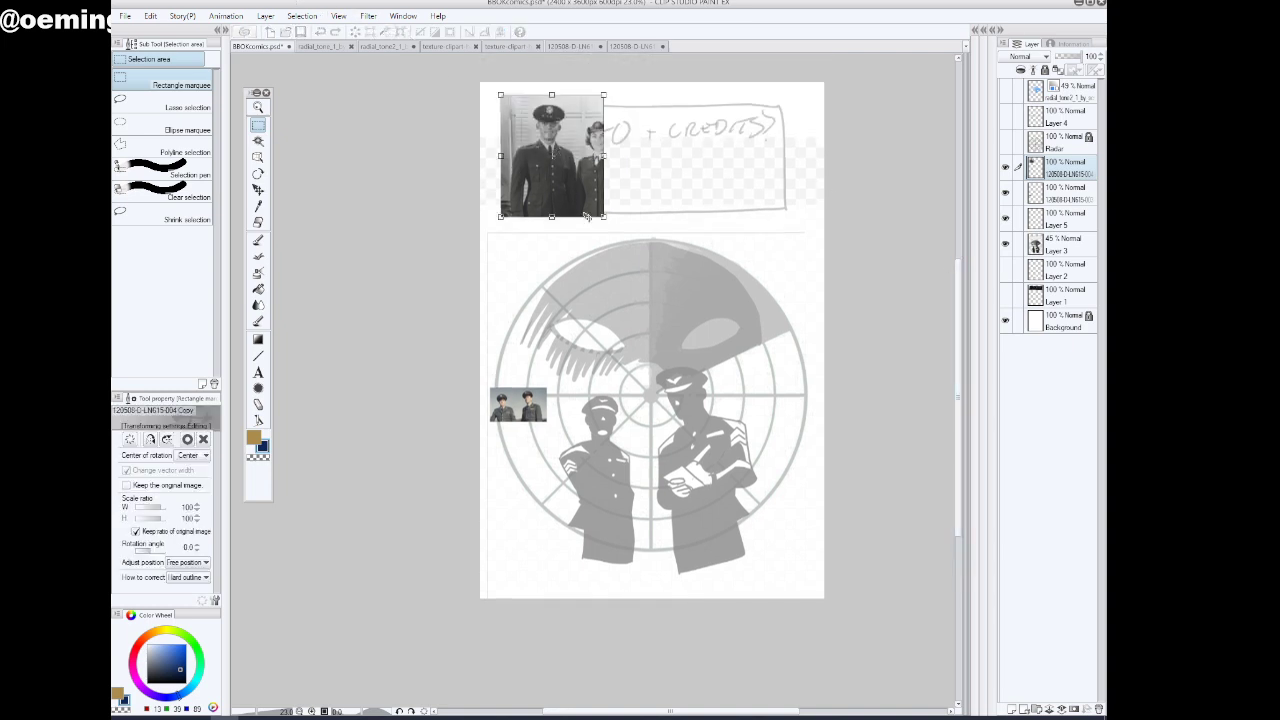
drag(602, 216, 524, 482)
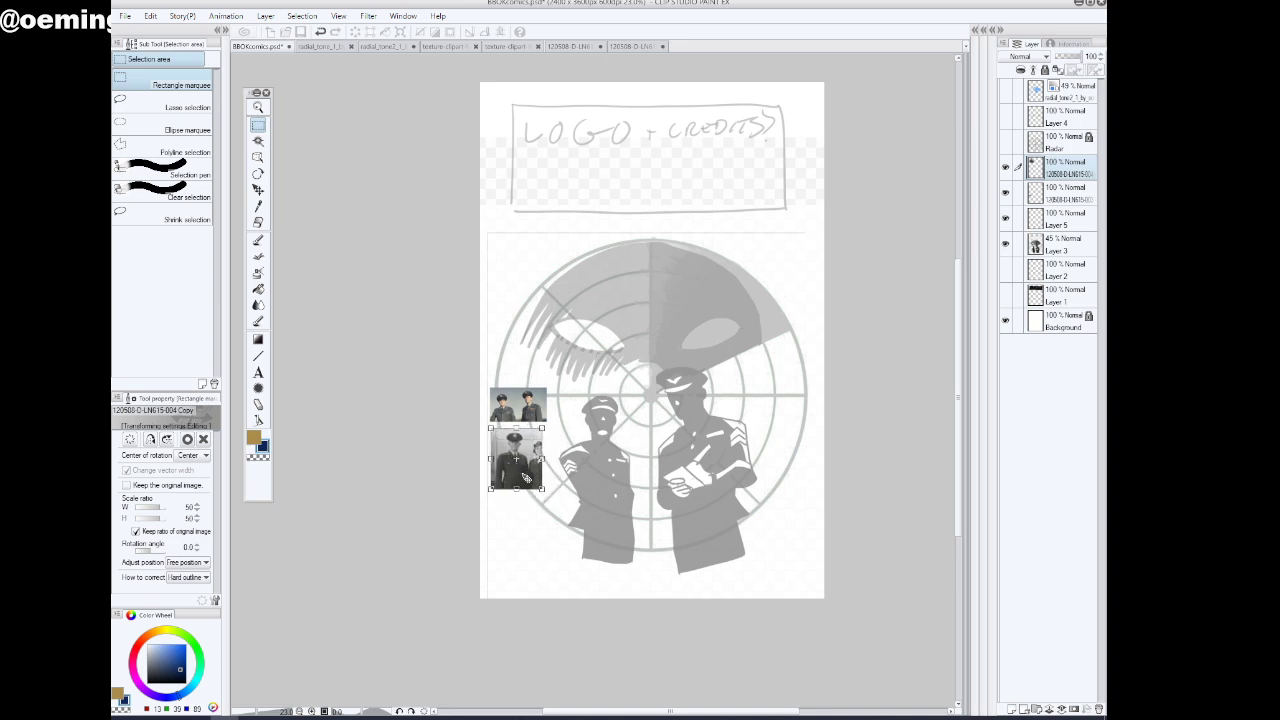
click(257, 125)
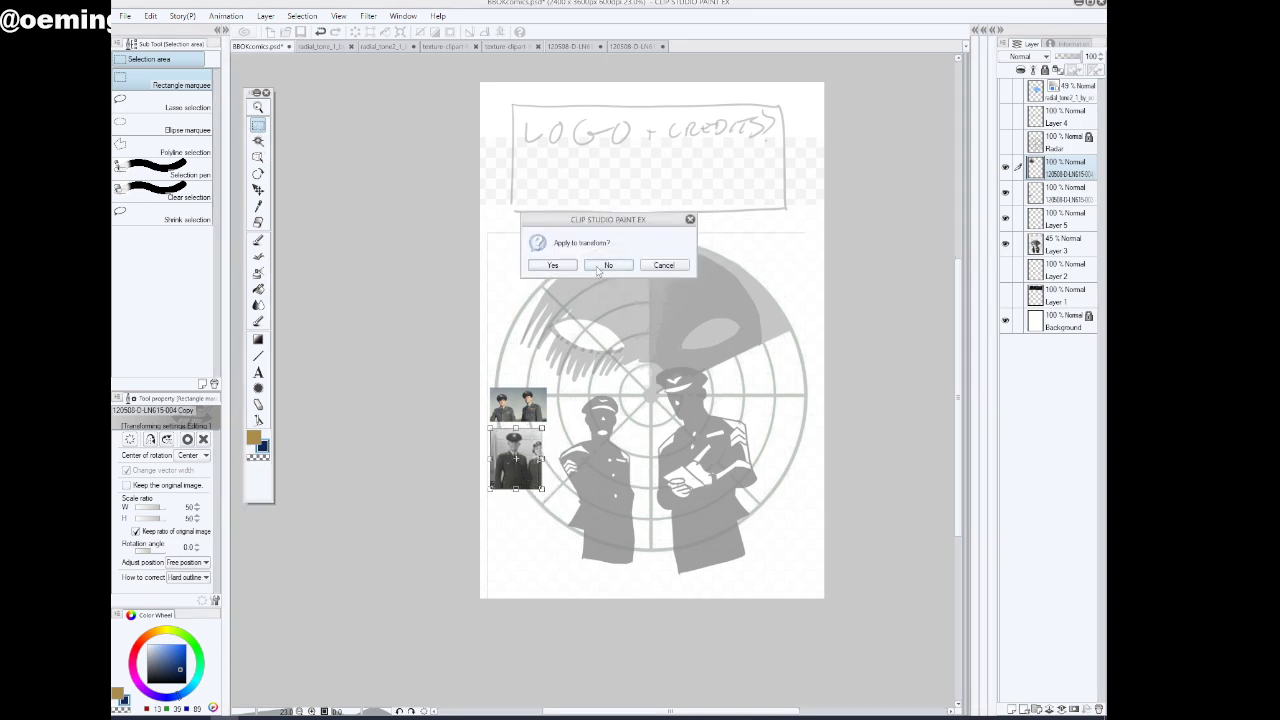
click(556, 266)
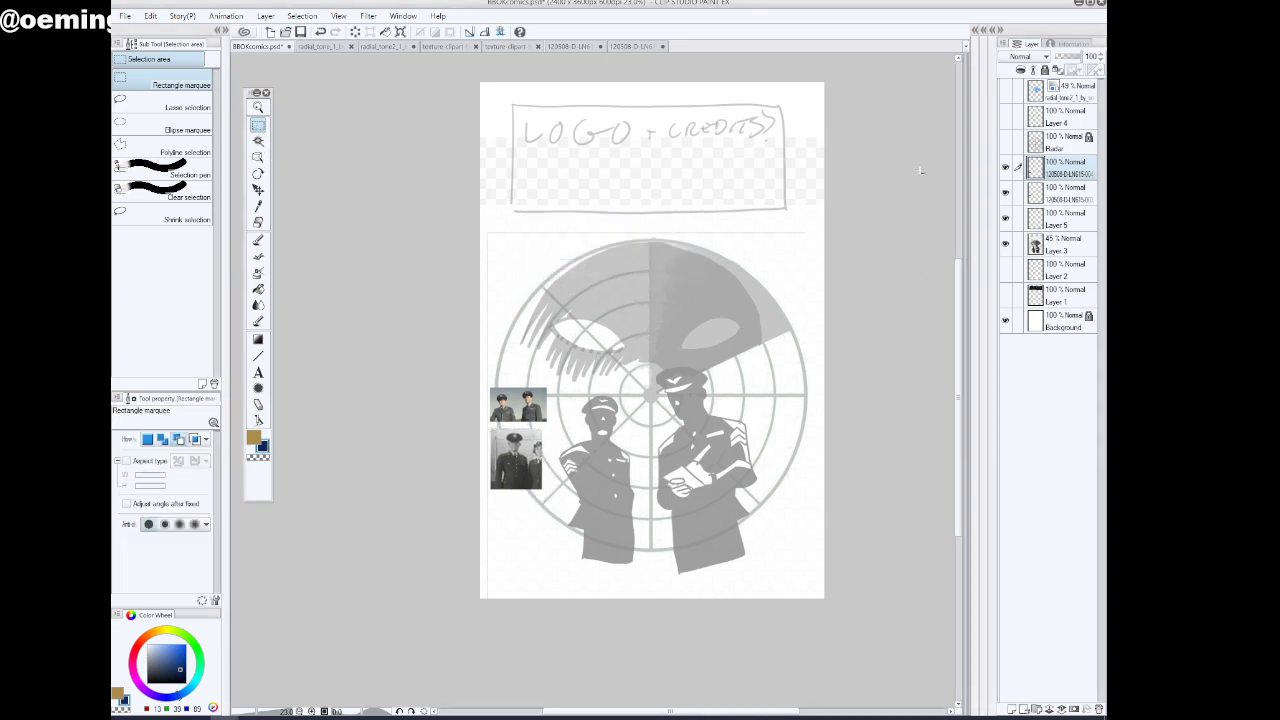
Check the two reference photo layers by hiding and reshowing them, and merge them into one layer
click(1005, 167)
click(1005, 193)
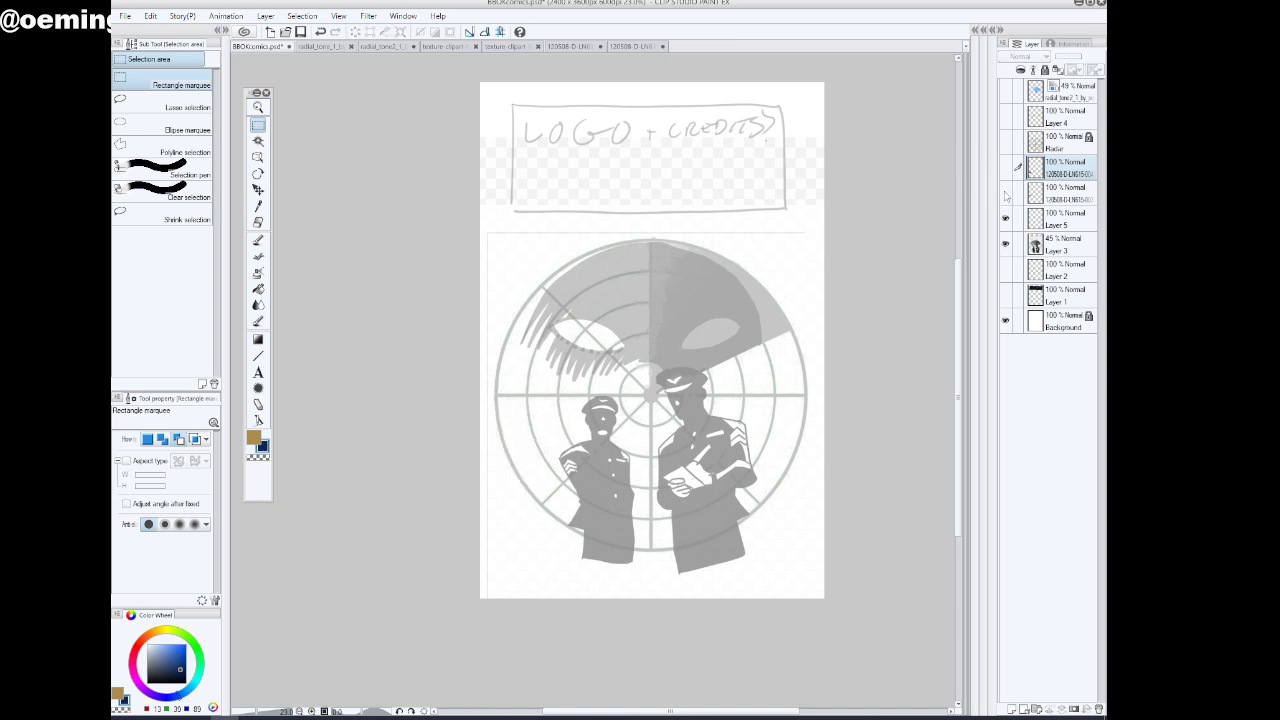
click(1005, 167)
click(1005, 193)
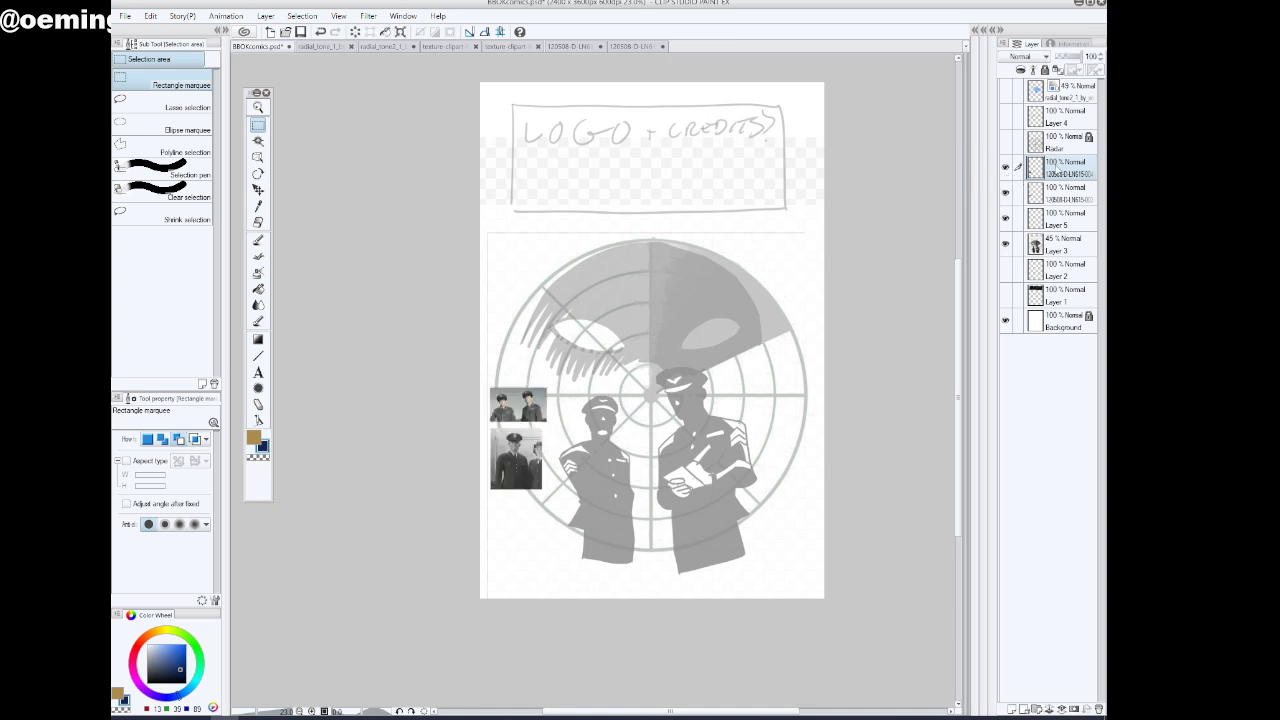
key(ctrl+e)
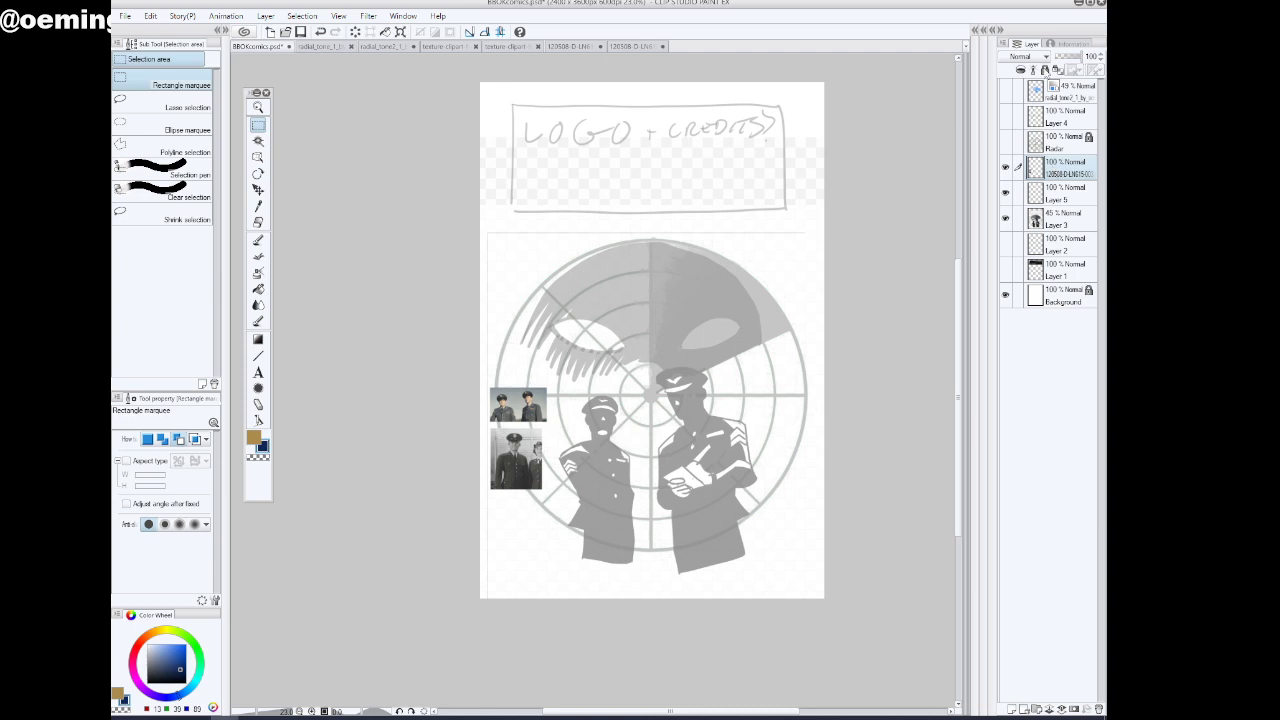
Add a new layer directly above the Radar layer for inking the two officers
mouse_move(1081, 56)
mouse_down()
mouse_move(1069, 57)
mouse_move(1086, 59)
mouse_up()
click(258, 107)
drag(691, 536, 720, 536)
click(1066, 142)
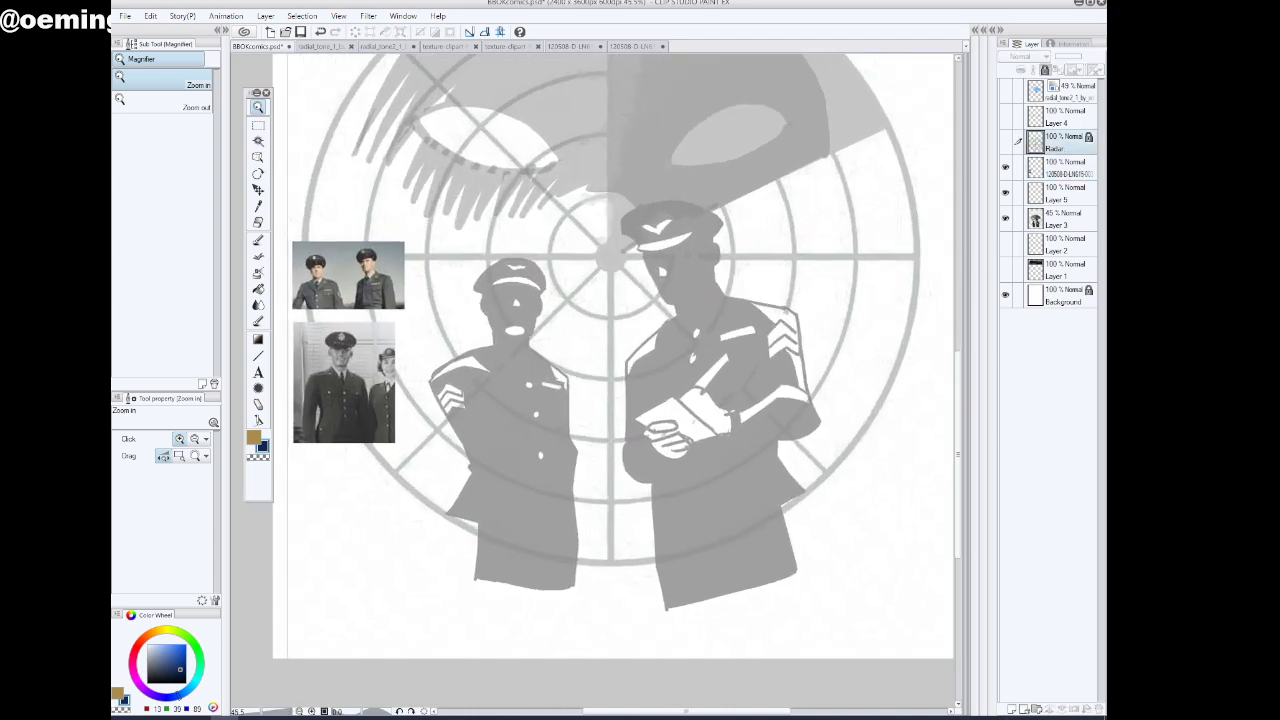
click(1012, 708)
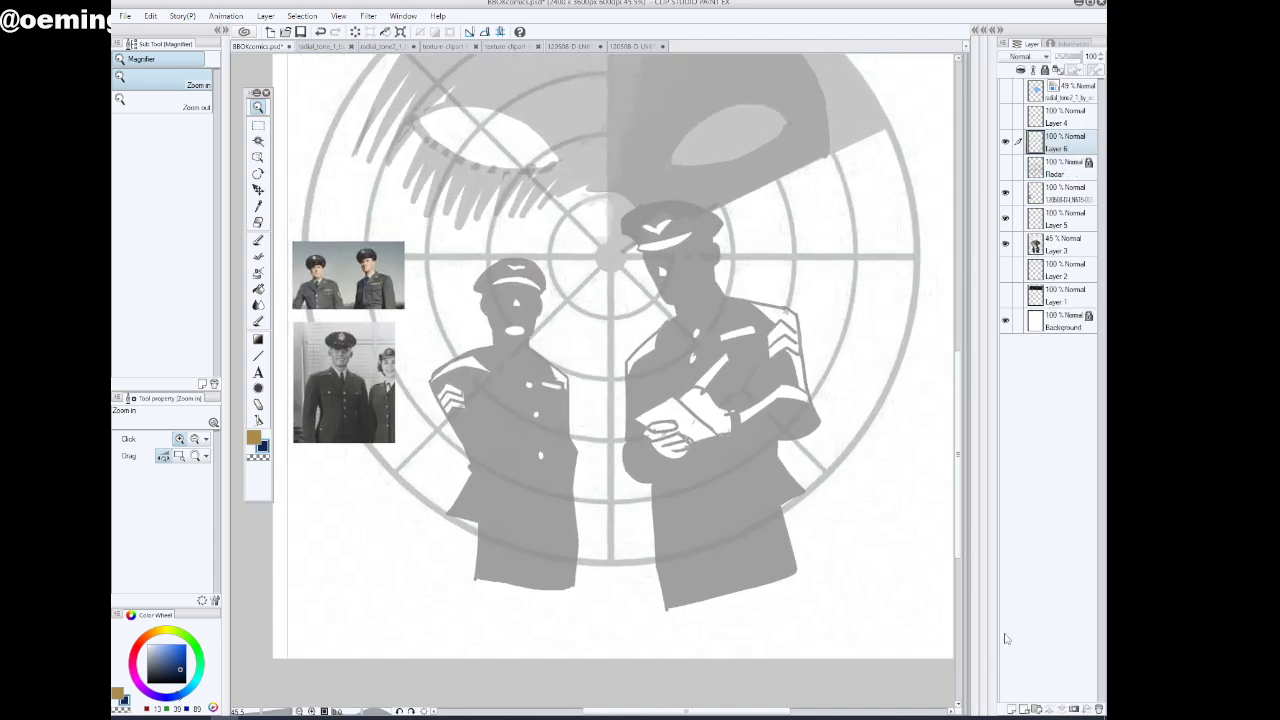
Ink the right officer's cap visor and its strap in black with the Inker - Analog Gritty & Realistic pen at size 35.1
click(258, 240)
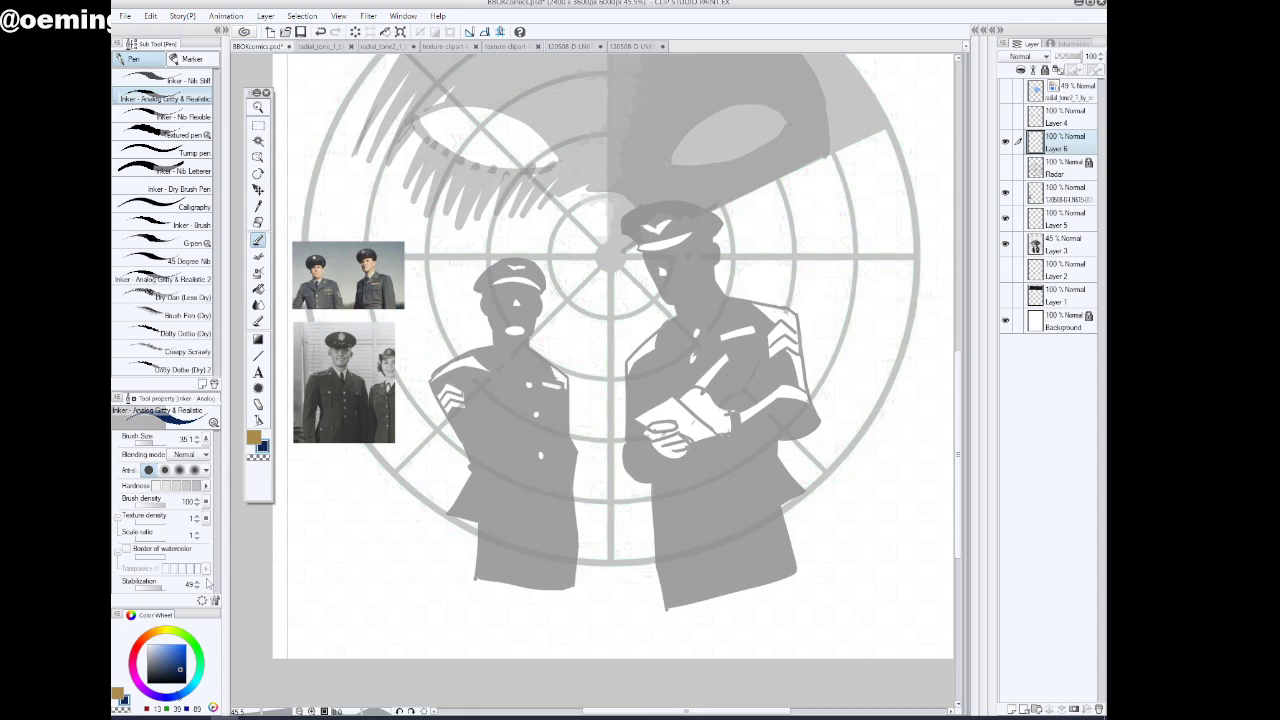
click(180, 671)
drag(182, 676, 185, 684)
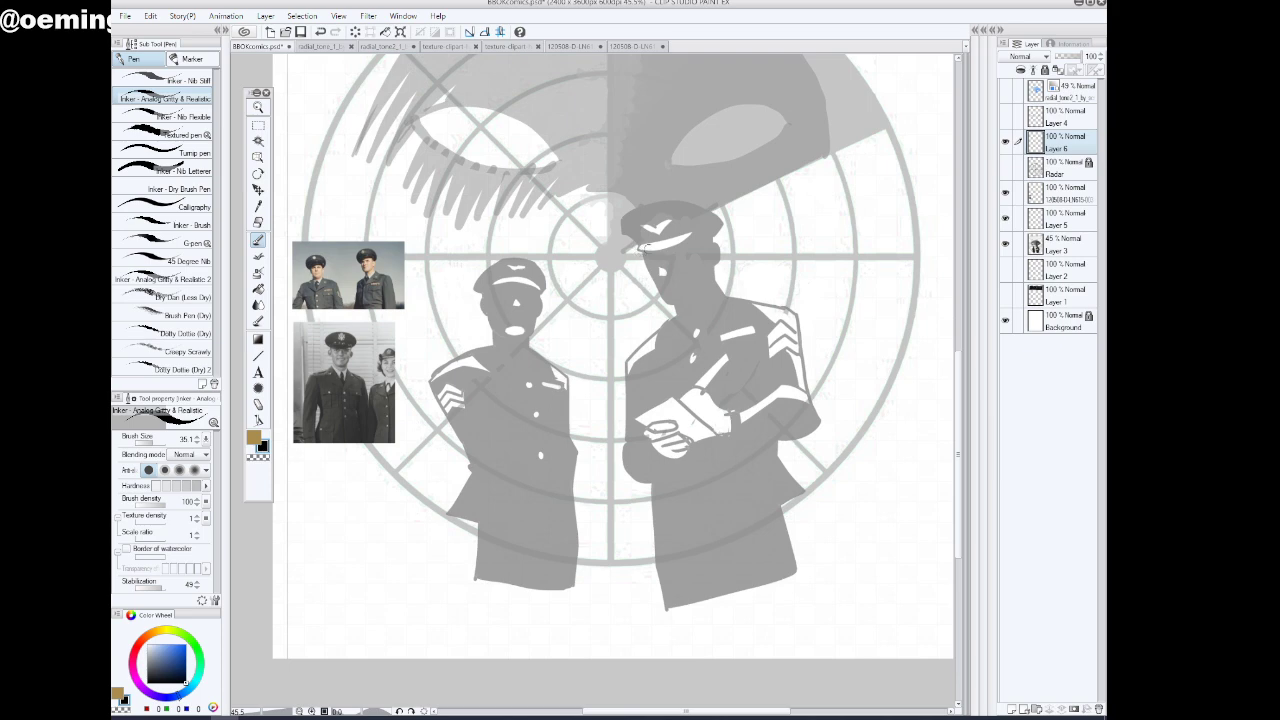
mouse_move(637, 245)
mouse_down()
mouse_move(693, 231)
mouse_move(637, 245)
mouse_move(691, 232)
mouse_up()
drag(694, 229, 712, 236)
key(ctrl+z)
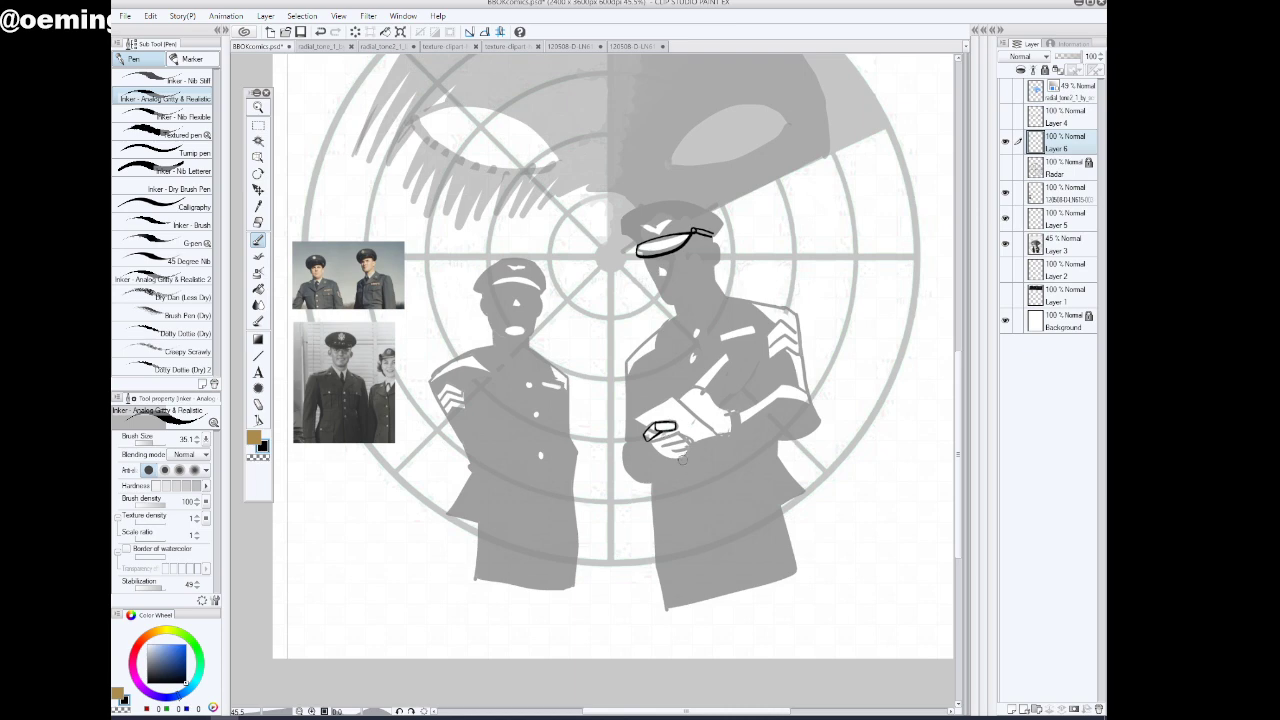
drag(673, 429, 676, 452)
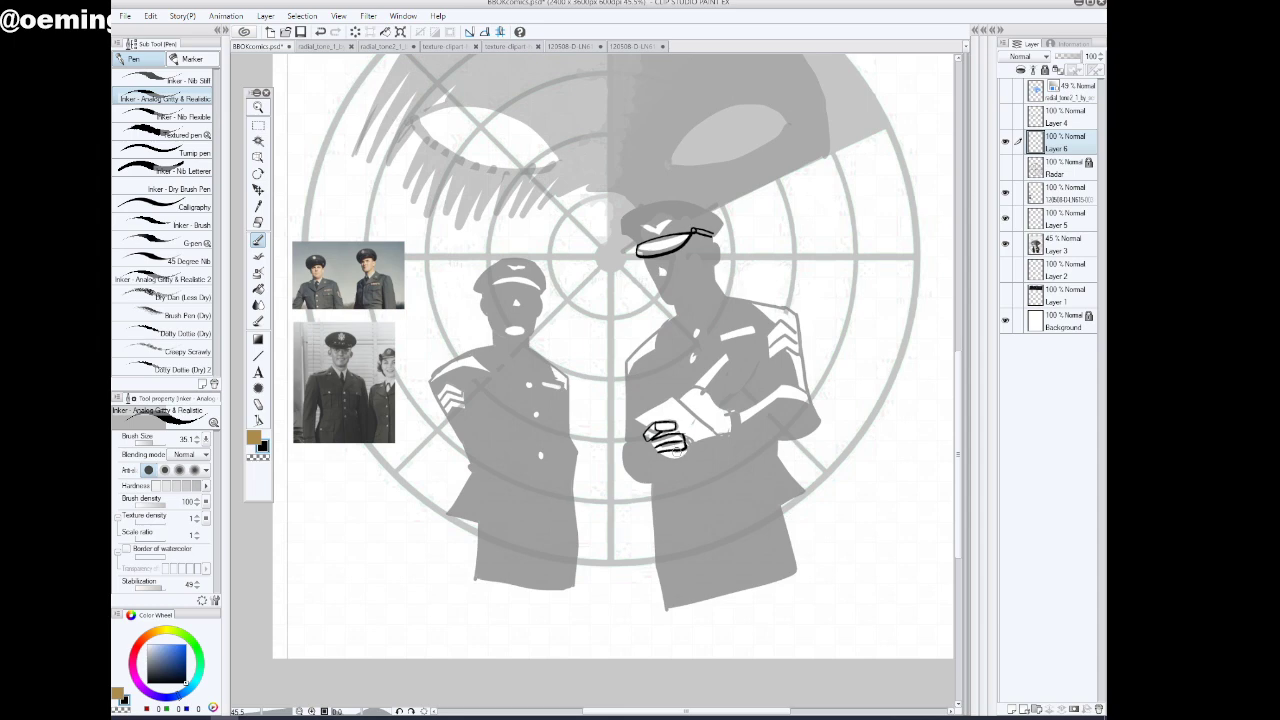
click(320, 32)
click(320, 32)
click(320, 32)
click(320, 32)
click(320, 34)
click(320, 34)
click(320, 34)
Rotate the canvas and ink the right officer's face, eye, ear and neck, plus the shoulder and sleeve on his book-holding side
click(411, 711)
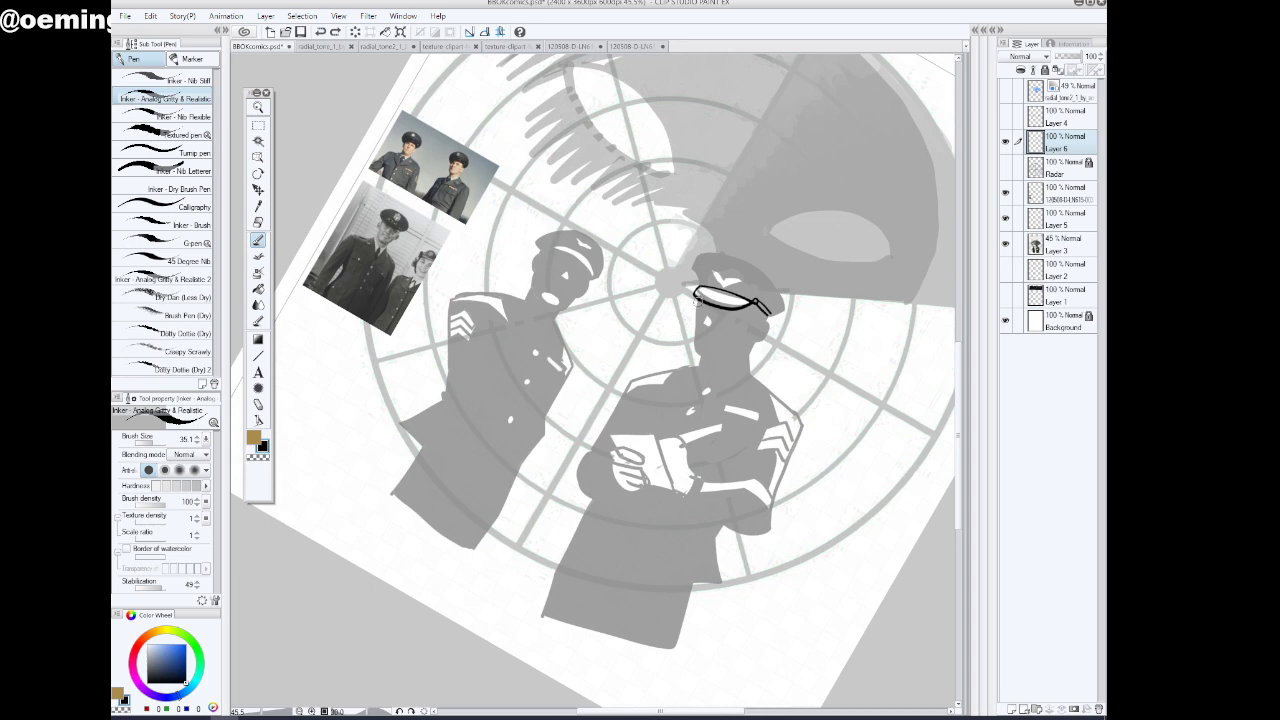
mouse_move(698, 302)
mouse_down()
mouse_move(692, 356)
mouse_move(711, 361)
mouse_up()
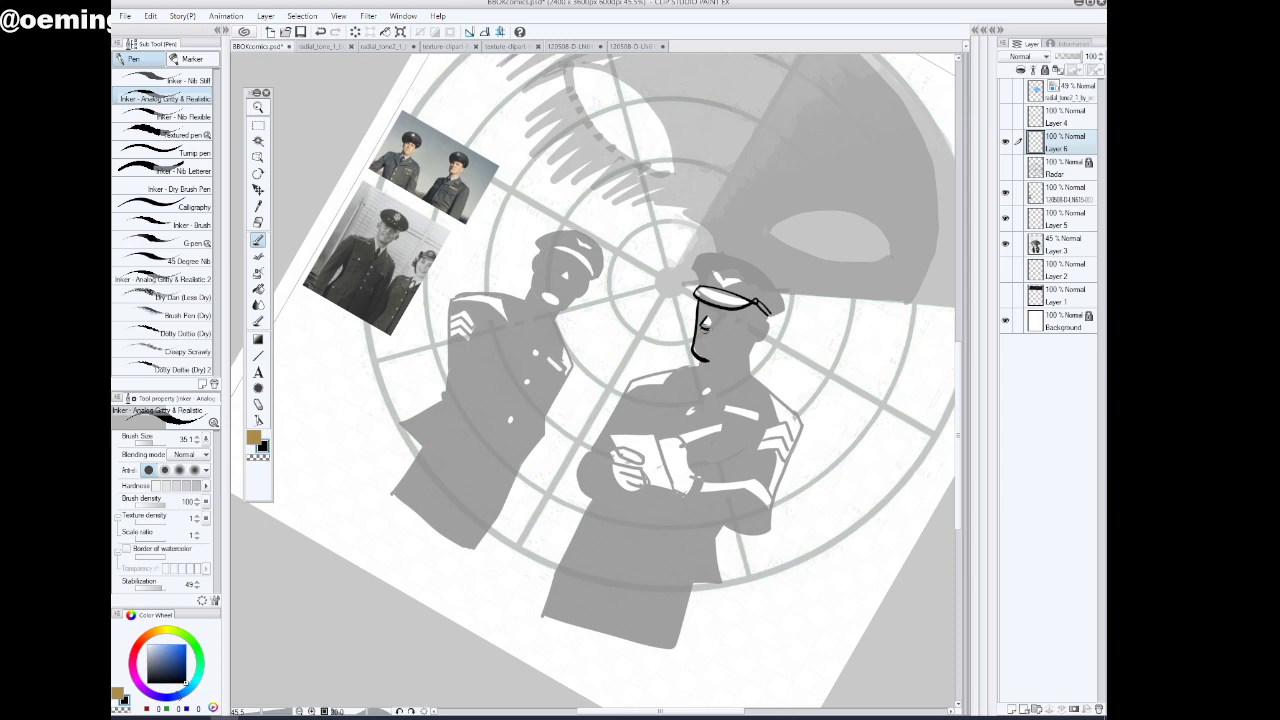
mouse_move(706, 317)
mouse_down()
mouse_move(769, 314)
mouse_move(747, 364)
mouse_move(767, 313)
mouse_move(771, 327)
mouse_move(747, 349)
mouse_move(747, 373)
mouse_move(717, 382)
mouse_move(702, 360)
mouse_move(630, 379)
mouse_move(580, 457)
mouse_move(602, 501)
mouse_up()
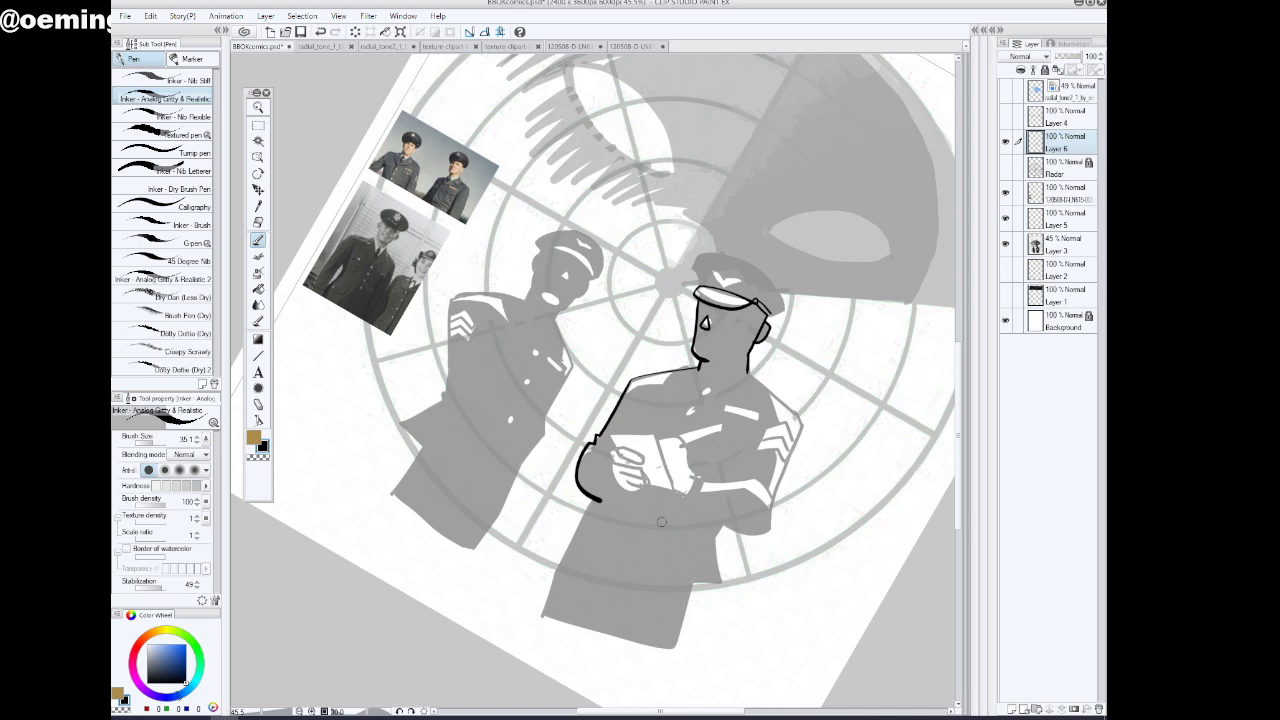
mouse_move(630, 380)
mouse_down()
mouse_move(630, 404)
mouse_move(676, 369)
mouse_up()
Ink the right officer's chevron-side shoulder, outer sleeve and elbow, redoing the sleeve line until it follows the sketch
click(400, 711)
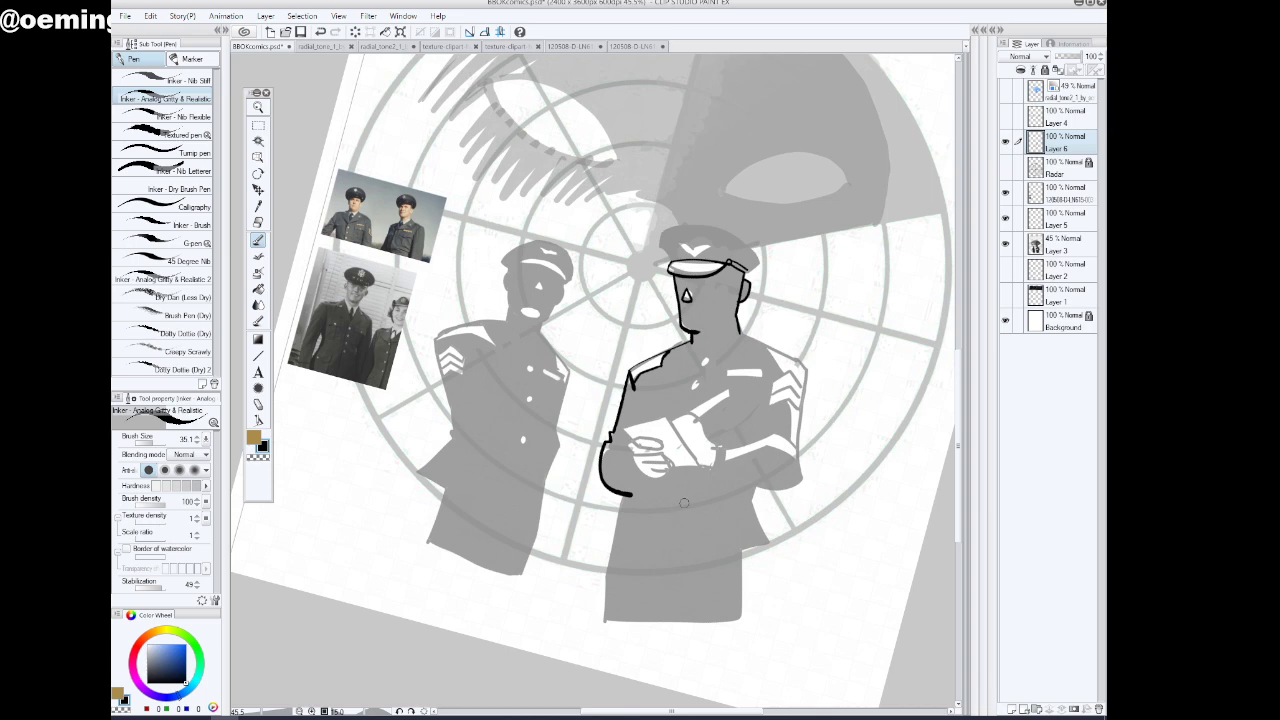
mouse_move(737, 333)
mouse_down()
mouse_move(810, 367)
mouse_move(800, 456)
mouse_up()
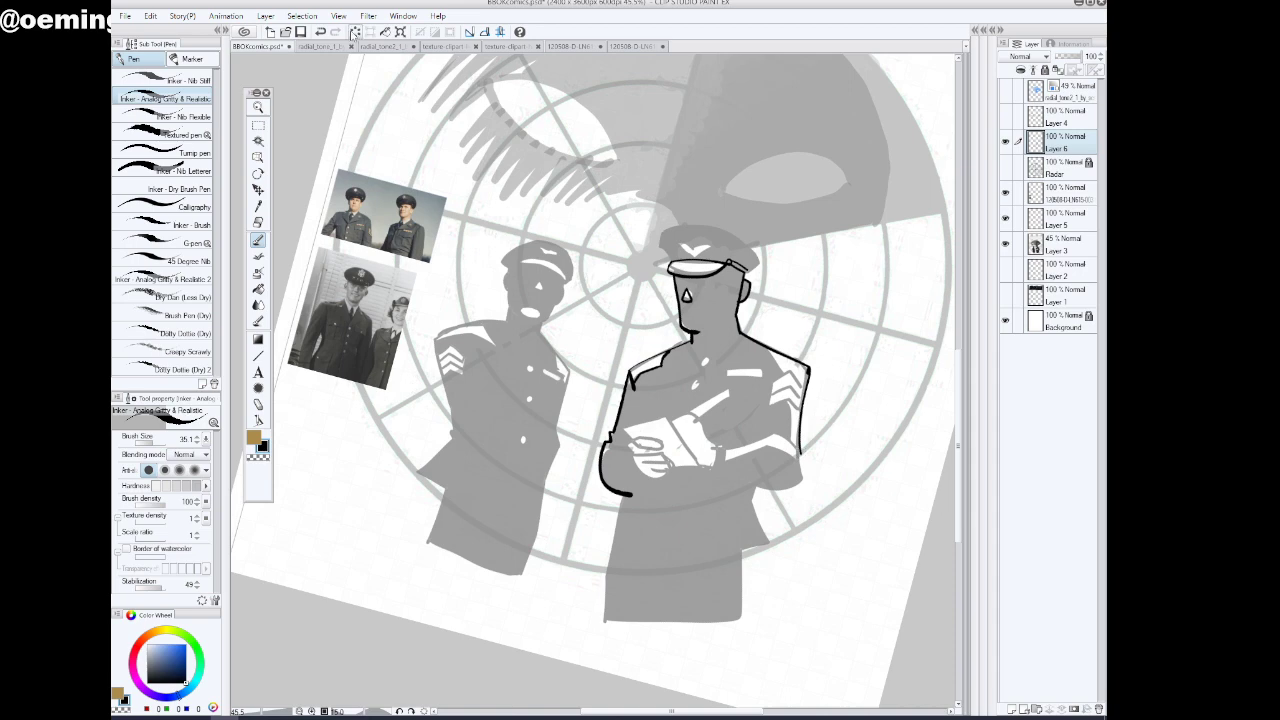
click(321, 32)
drag(809, 368, 804, 468)
click(321, 31)
drag(809, 368, 797, 478)
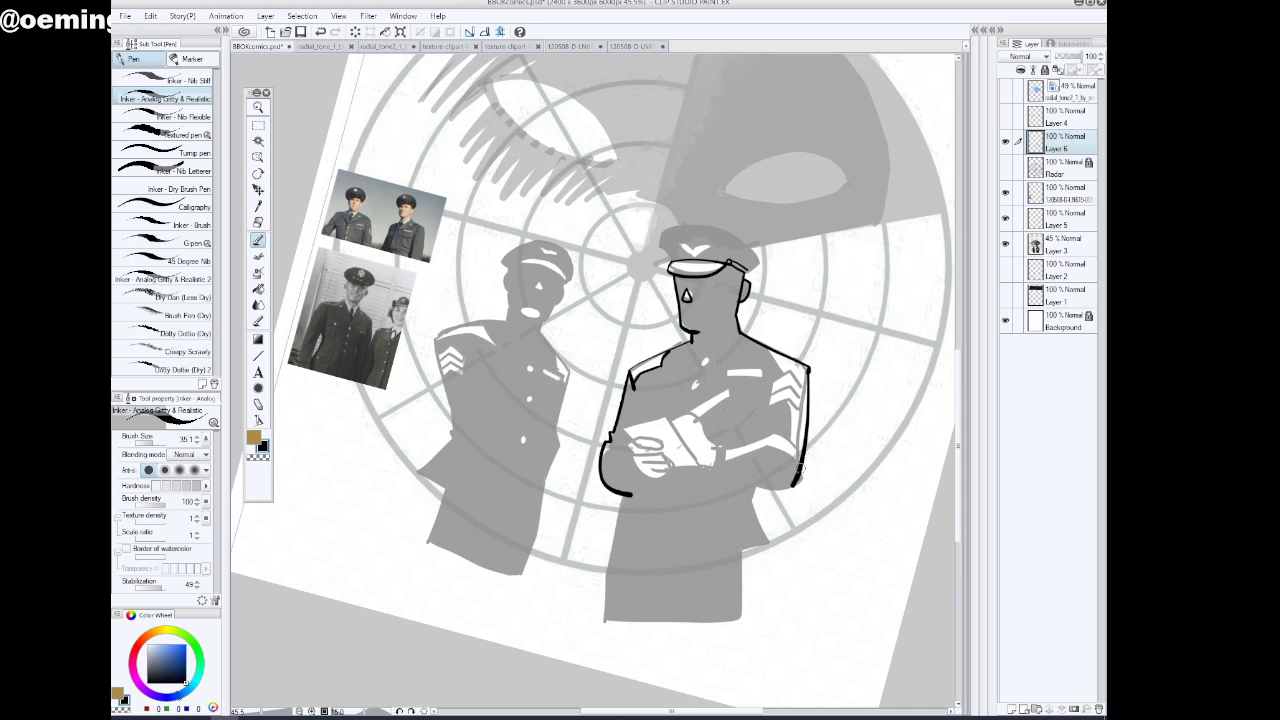
drag(793, 483, 740, 484)
Return the canvas to upright and ink the right officer's forearm highlight, cuff and the highlight edges along his chevron-side shoulder
click(400, 711)
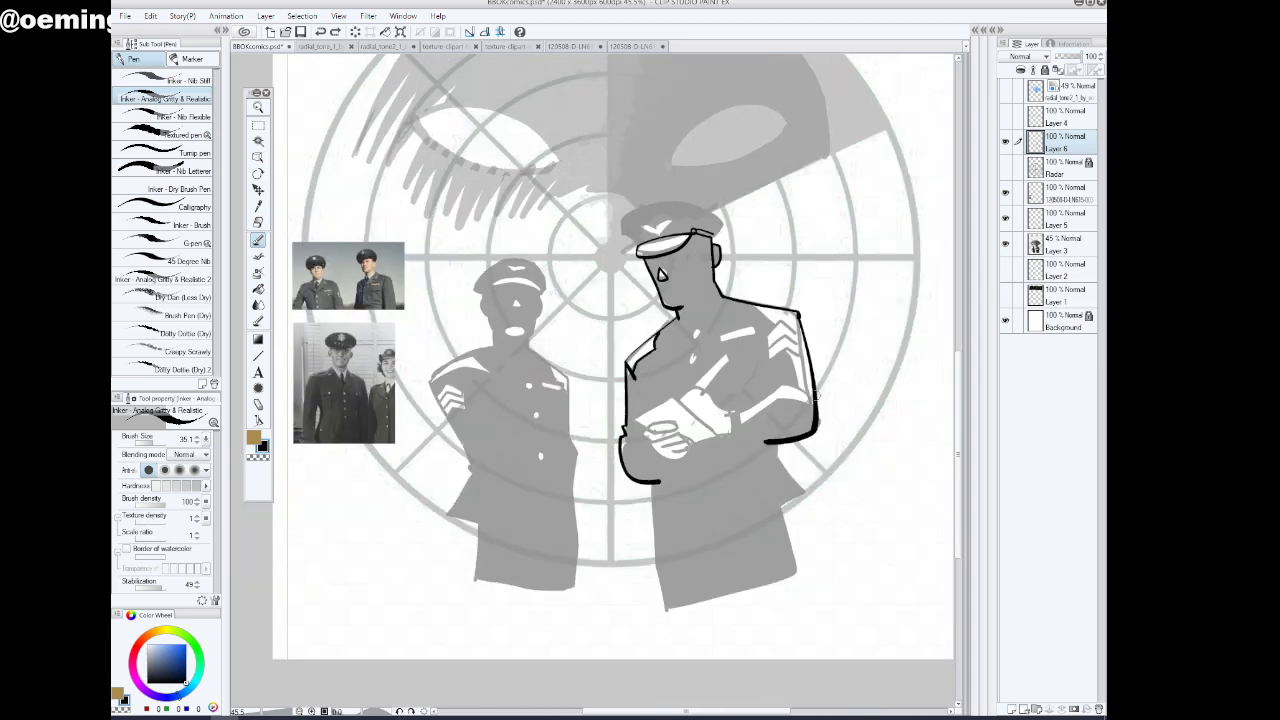
mouse_move(810, 392)
mouse_down()
mouse_move(784, 381)
mouse_move(722, 407)
mouse_move(732, 446)
mouse_up()
mouse_move(733, 411)
mouse_down()
mouse_move(740, 426)
mouse_move(776, 400)
mouse_move(812, 398)
mouse_up()
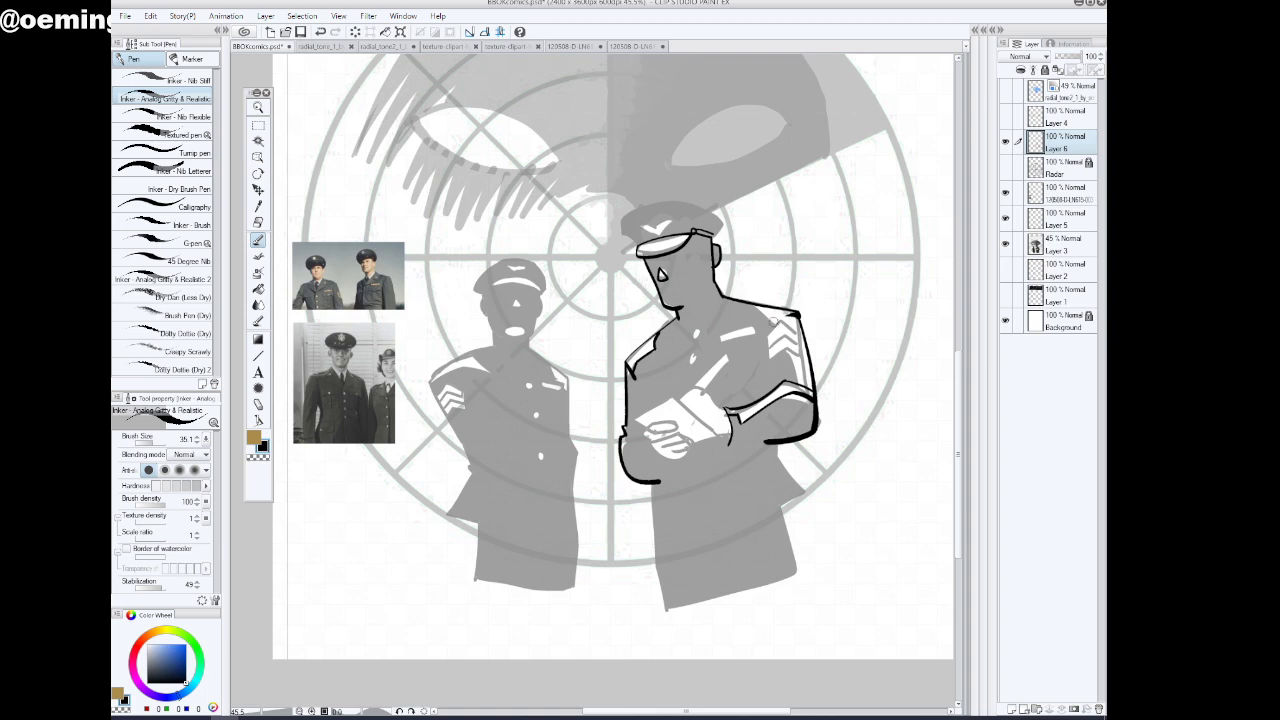
drag(774, 324, 742, 302)
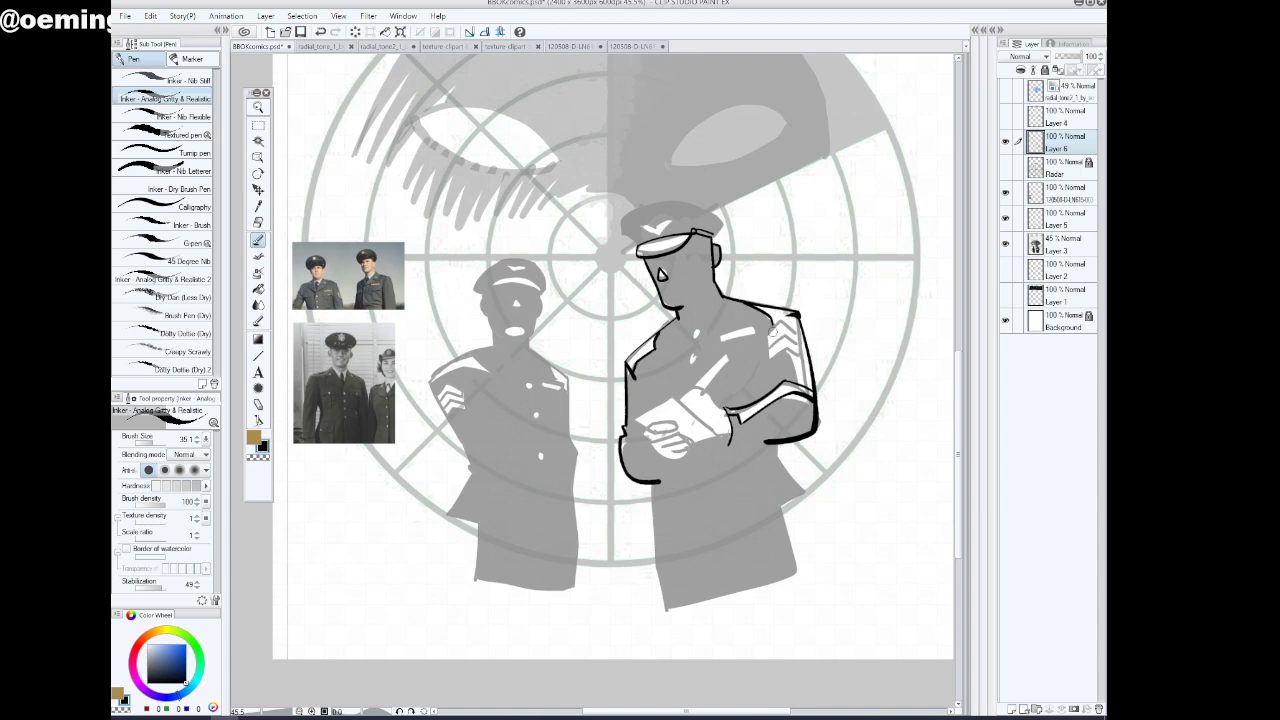
Study the uniform details in both original reference photos and clear the selection on 120508-D-LN615-003.jpg
click(630, 46)
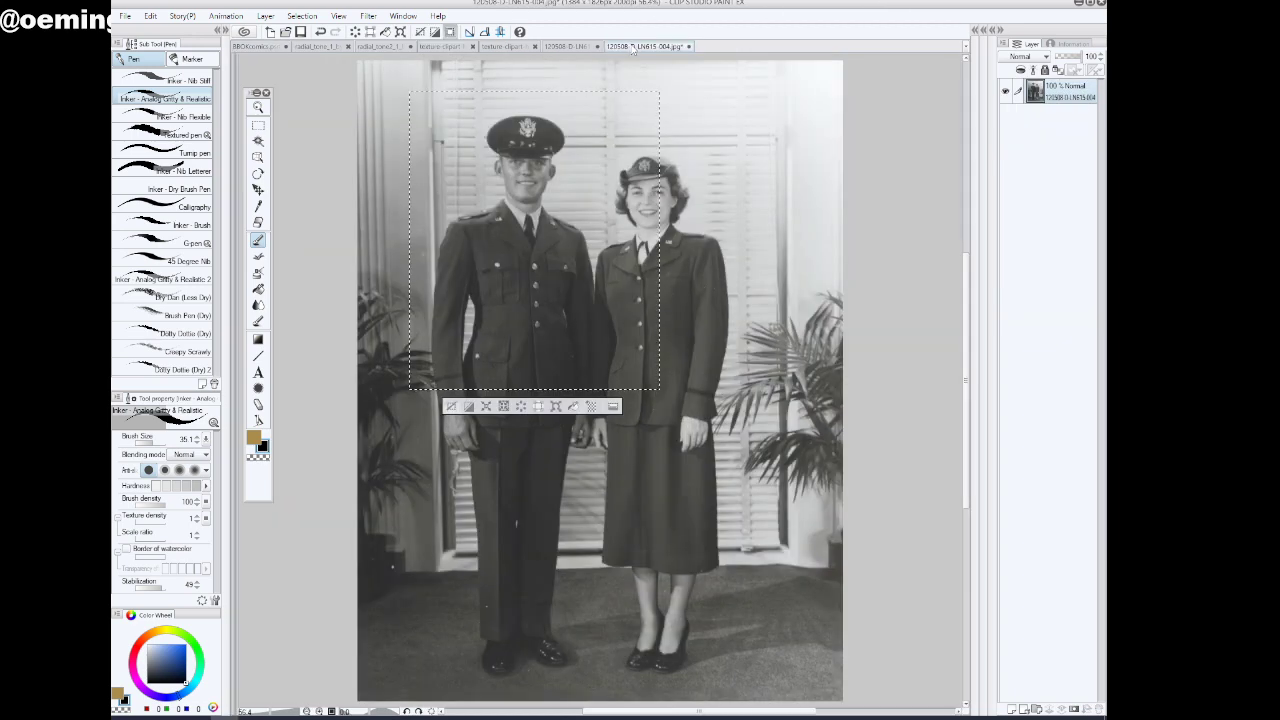
click(576, 47)
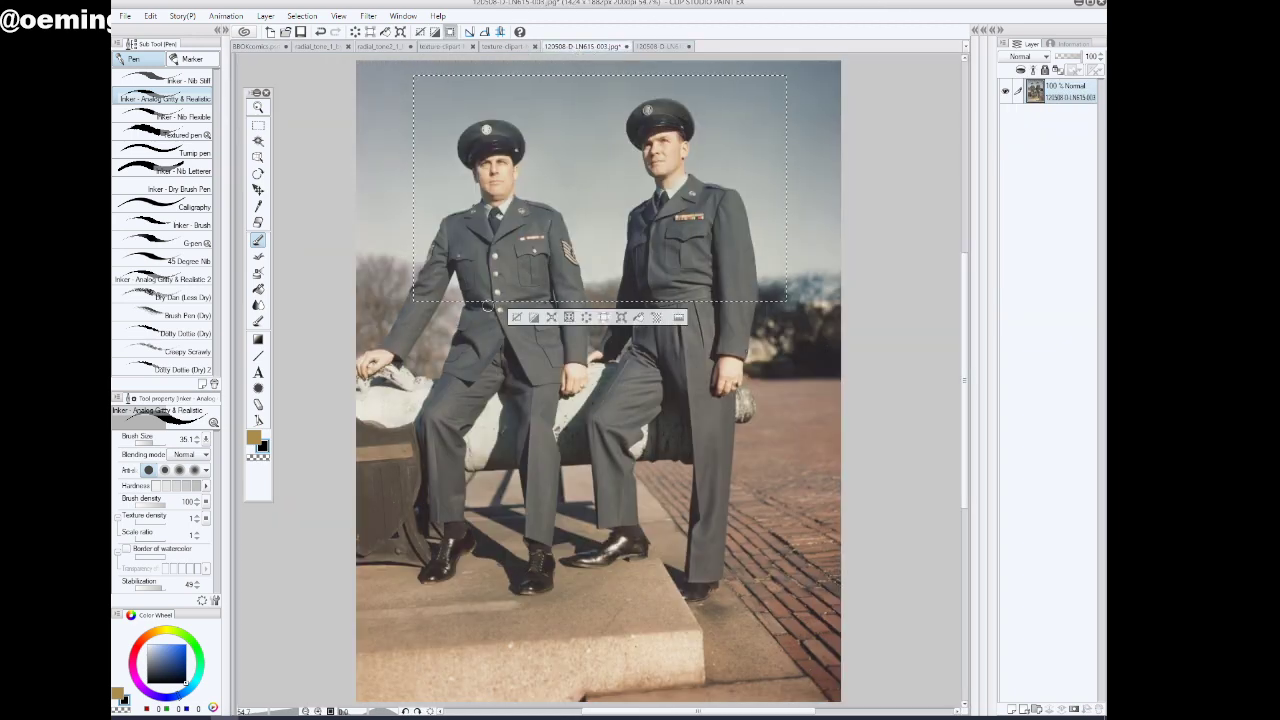
click(517, 318)
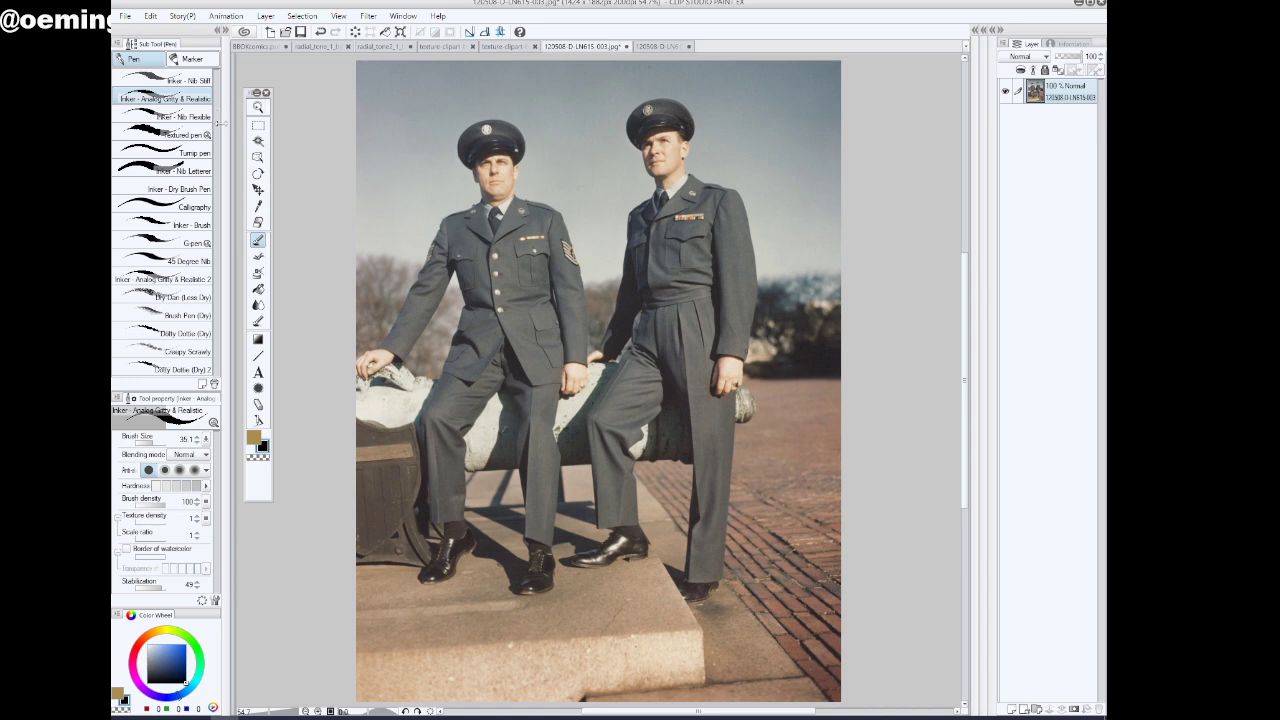
Compare the sleeve and insignia details in both original reference photos with the right officer's inked chevron-side sleeve
click(248, 47)
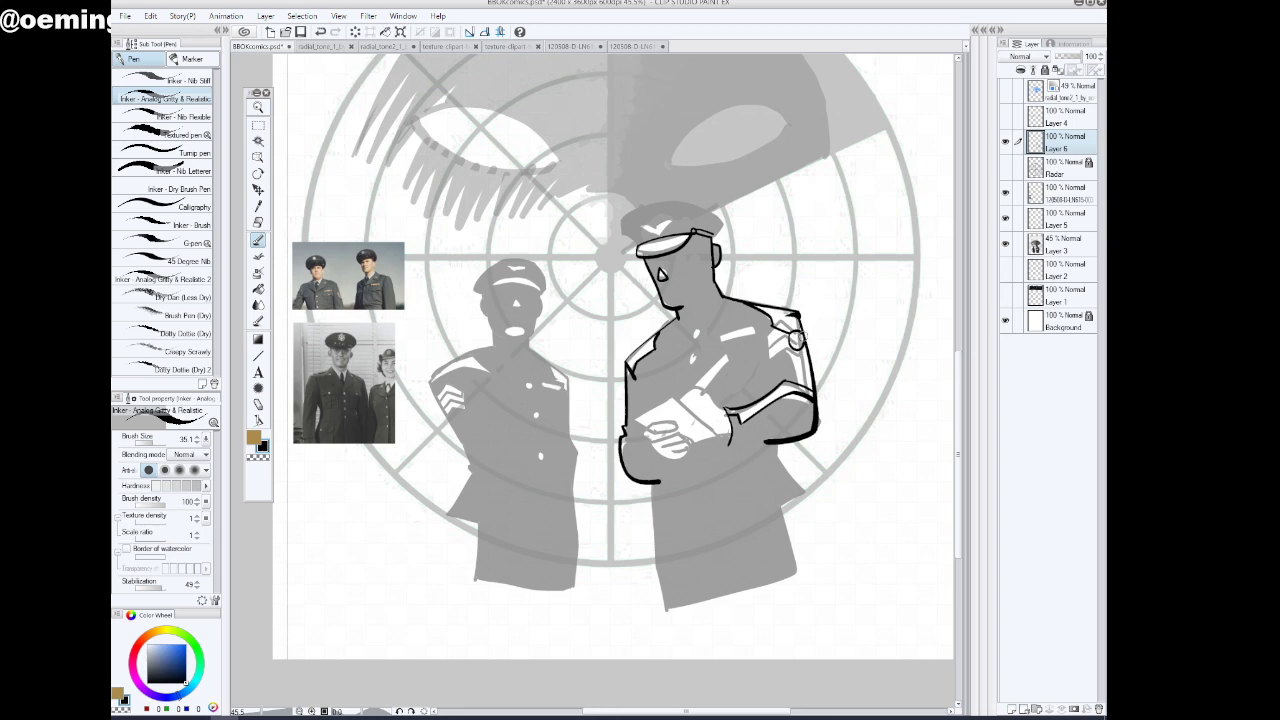
click(634, 47)
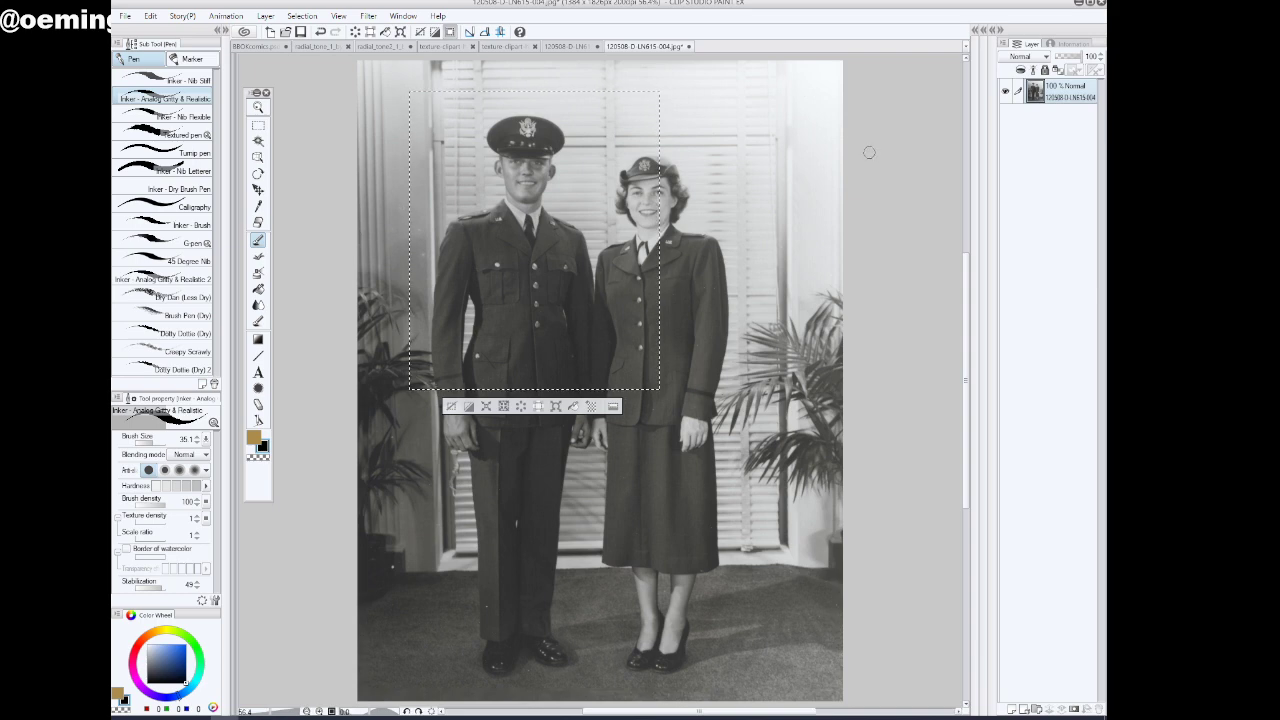
click(570, 47)
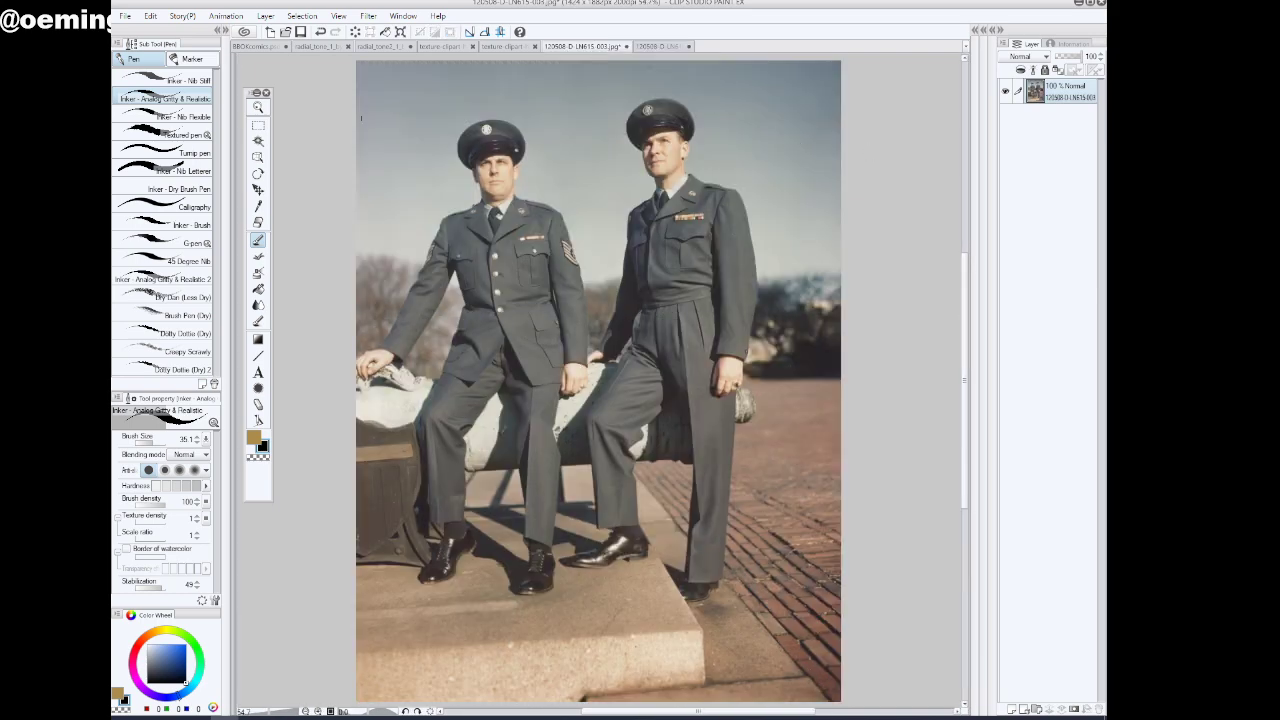
click(266, 47)
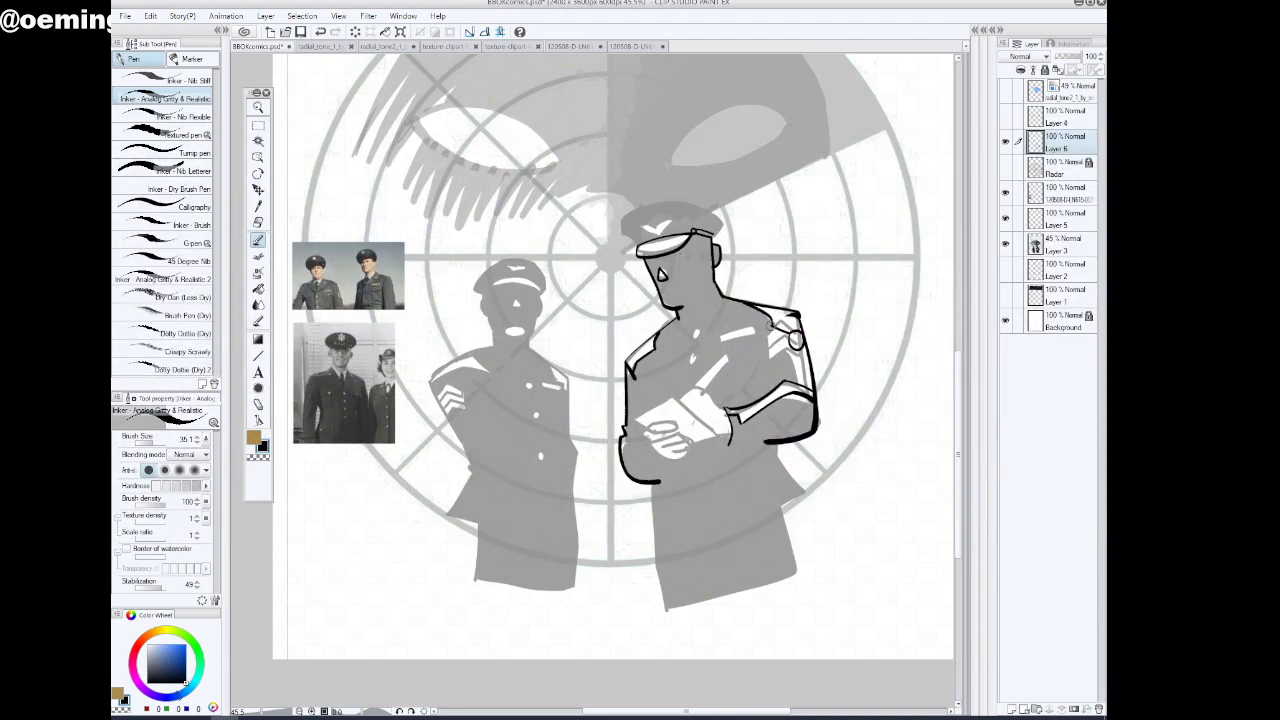
mouse_move(773, 348)
mouse_down()
mouse_move(800, 361)
mouse_move(810, 350)
mouse_up()
click(622, 48)
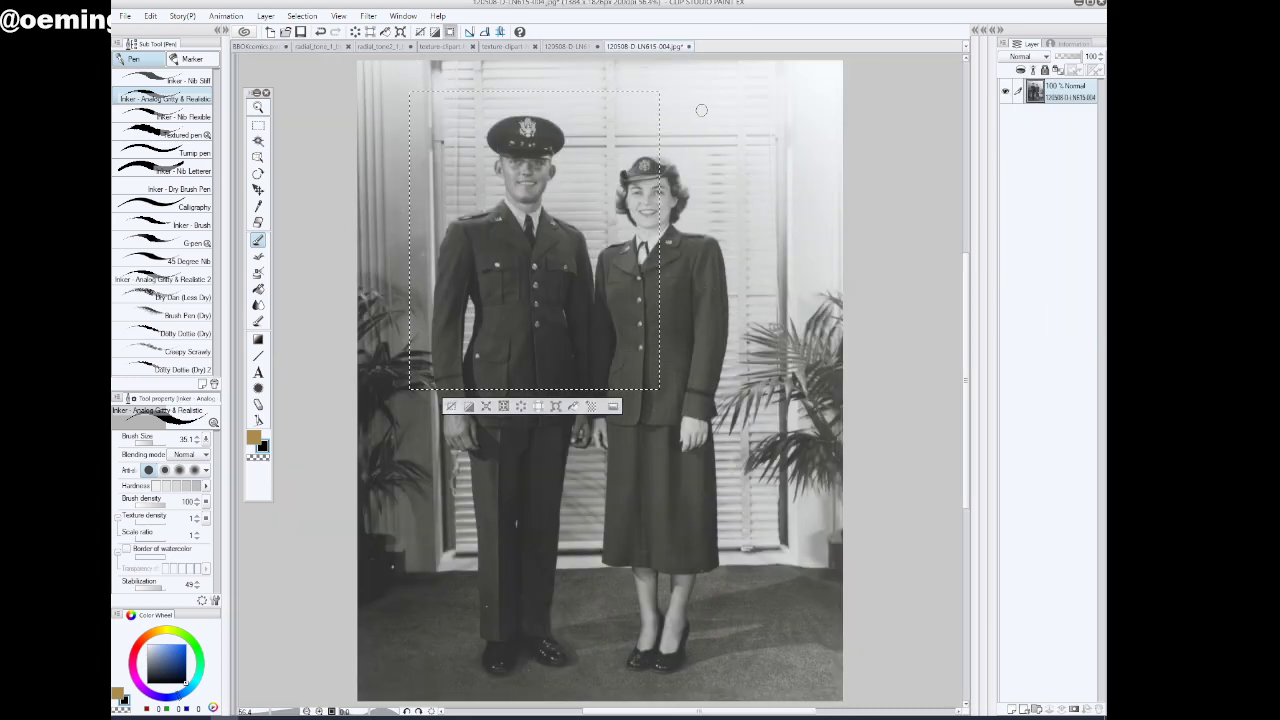
click(258, 47)
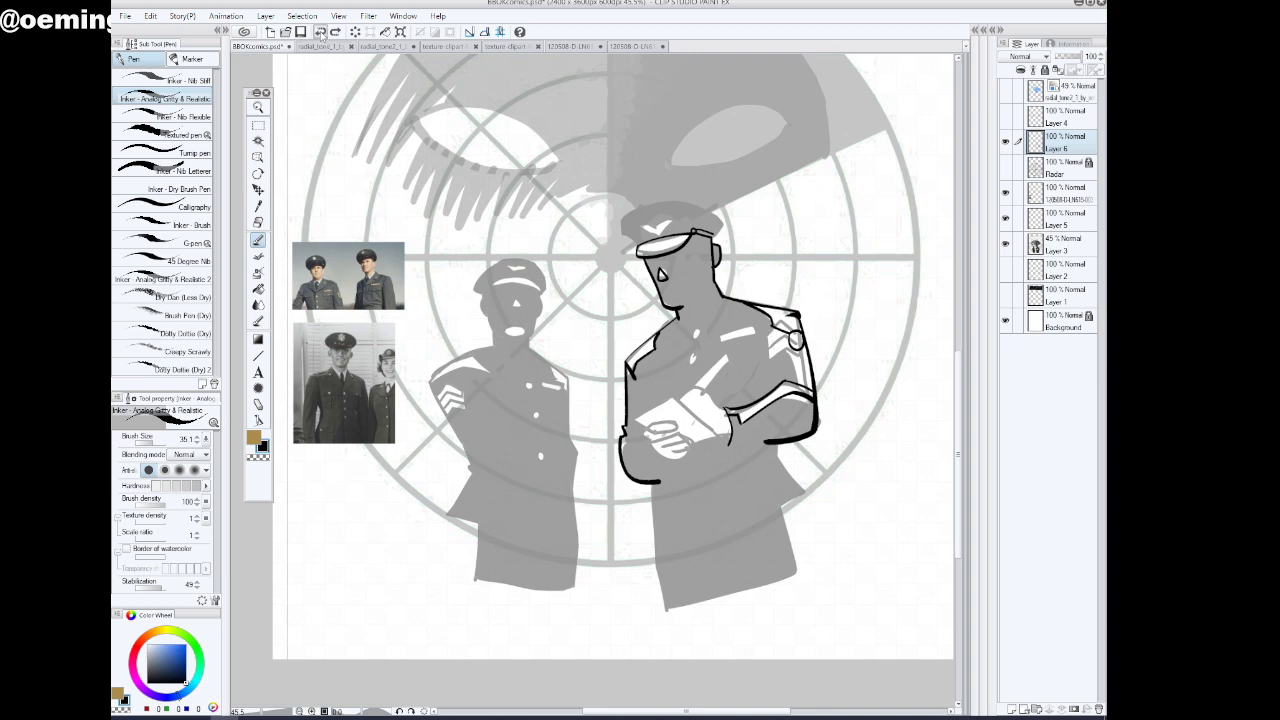
Undo the last patch strokes on the right officer's chevron-side sleeve and ink the inner edge of its highlight
click(321, 33)
click(321, 33)
click(321, 33)
mouse_move(771, 323)
mouse_down()
mouse_move(764, 341)
mouse_move(810, 388)
mouse_up()
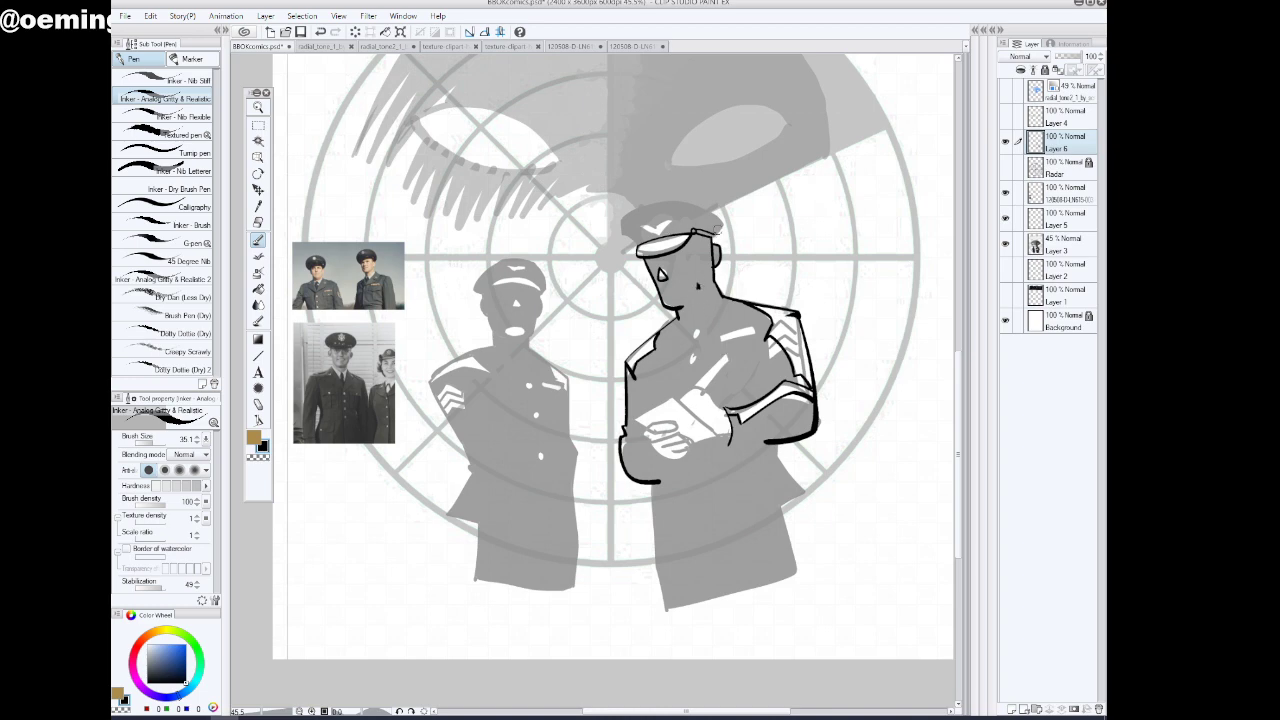
Ink the right officer's cap outline and the round buttons down the front of his jacket
mouse_move(720, 226)
mouse_down()
mouse_move(682, 203)
mouse_move(636, 208)
mouse_move(617, 228)
mouse_move(640, 247)
mouse_up()
mouse_move(704, 340)
mouse_down()
mouse_move(690, 334)
mouse_move(694, 346)
mouse_move(703, 332)
mouse_move(692, 368)
mouse_move(700, 350)
mouse_up()
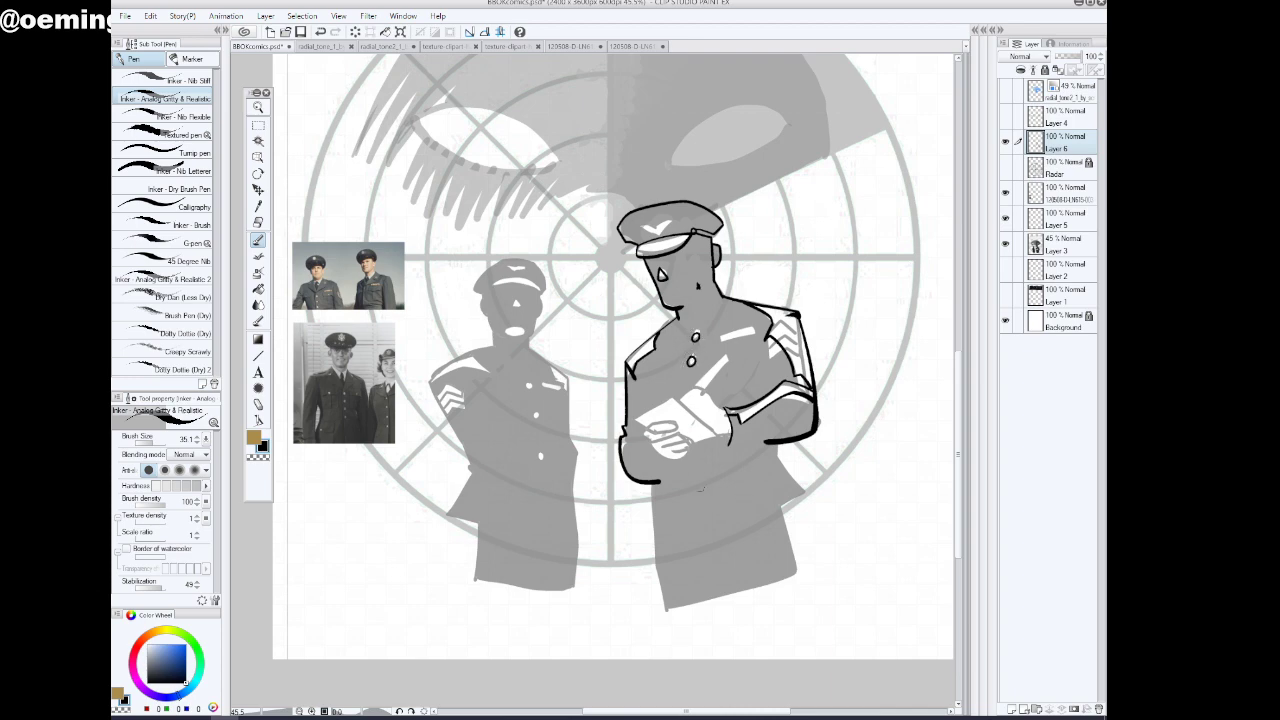
drag(693, 473, 692, 478)
mouse_move(692, 385)
mouse_down()
mouse_move(722, 358)
mouse_move(694, 382)
mouse_move(722, 358)
mouse_move(694, 386)
mouse_up()
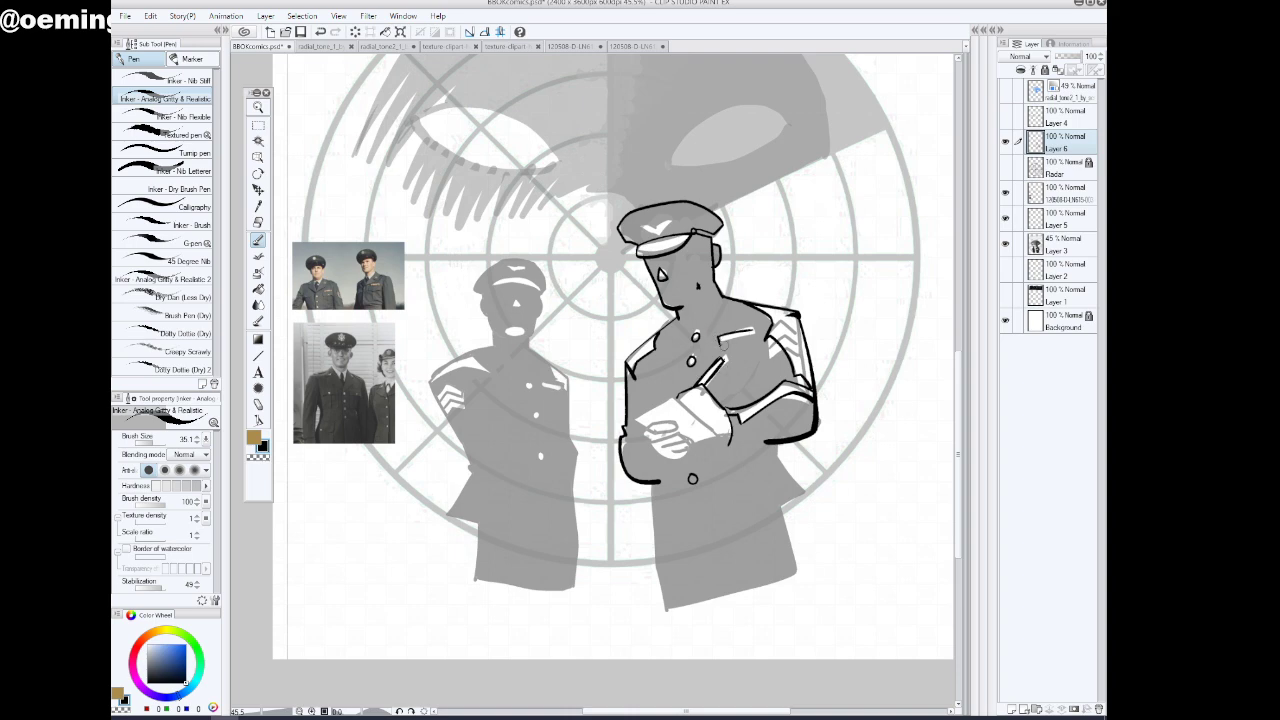
Ink the right officer's chest ribbon bar and the spine and upper edges of the book he holds
mouse_move(716, 342)
mouse_down()
mouse_move(758, 334)
mouse_move(751, 346)
mouse_up()
drag(674, 395, 719, 436)
drag(675, 394, 632, 418)
drag(642, 432, 680, 419)
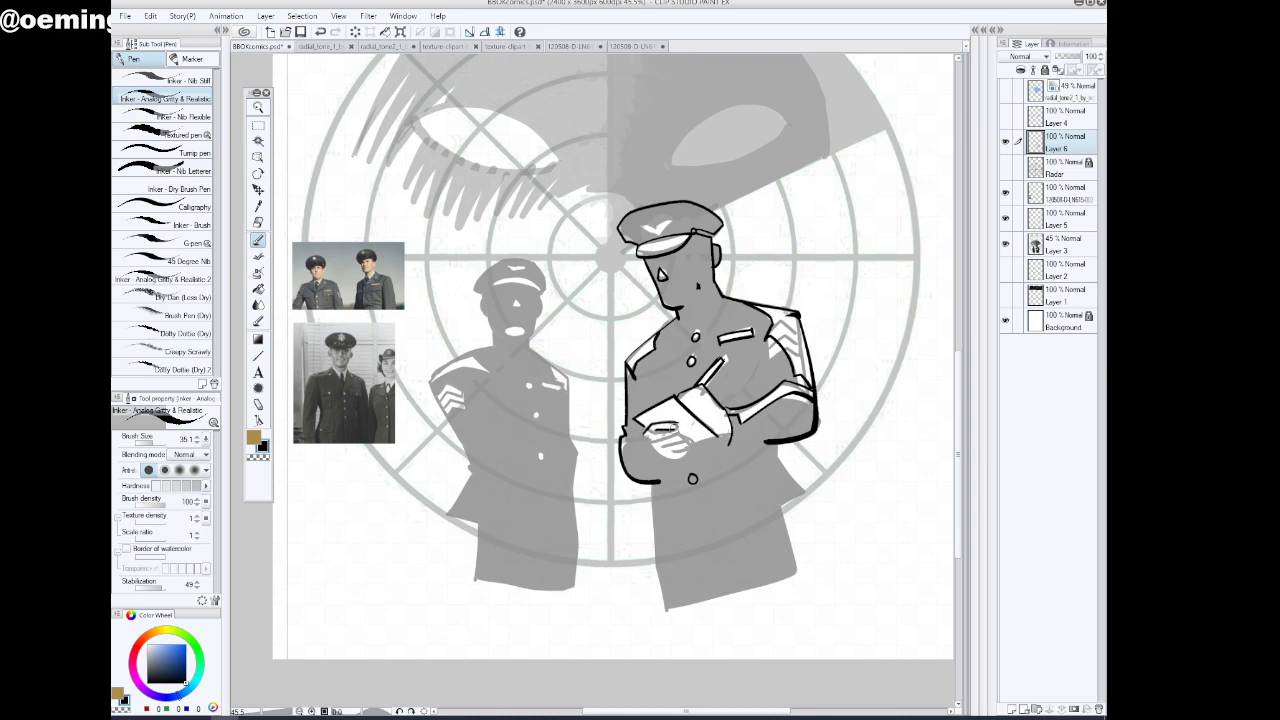
key(ctrl+z)
drag(654, 433, 680, 428)
click(320, 31)
Ink the fingers and outline of the right officer's hand holding the book, redoing strokes that miss the sketch
drag(958, 368, 958, 388)
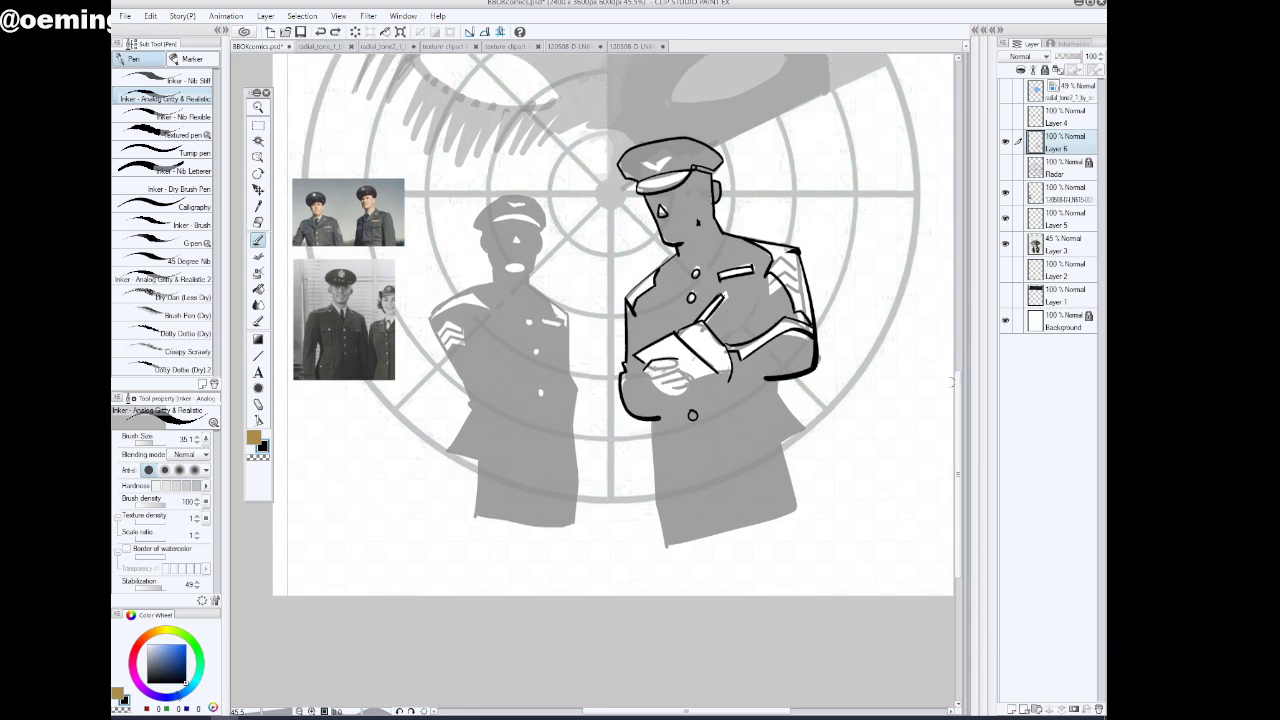
mouse_move(656, 368)
mouse_down()
mouse_move(682, 356)
mouse_move(674, 374)
mouse_up()
drag(666, 382, 676, 381)
drag(666, 390, 690, 380)
click(320, 31)
click(320, 31)
mouse_move(683, 377)
mouse_down()
mouse_move(676, 387)
mouse_move(689, 382)
mouse_up()
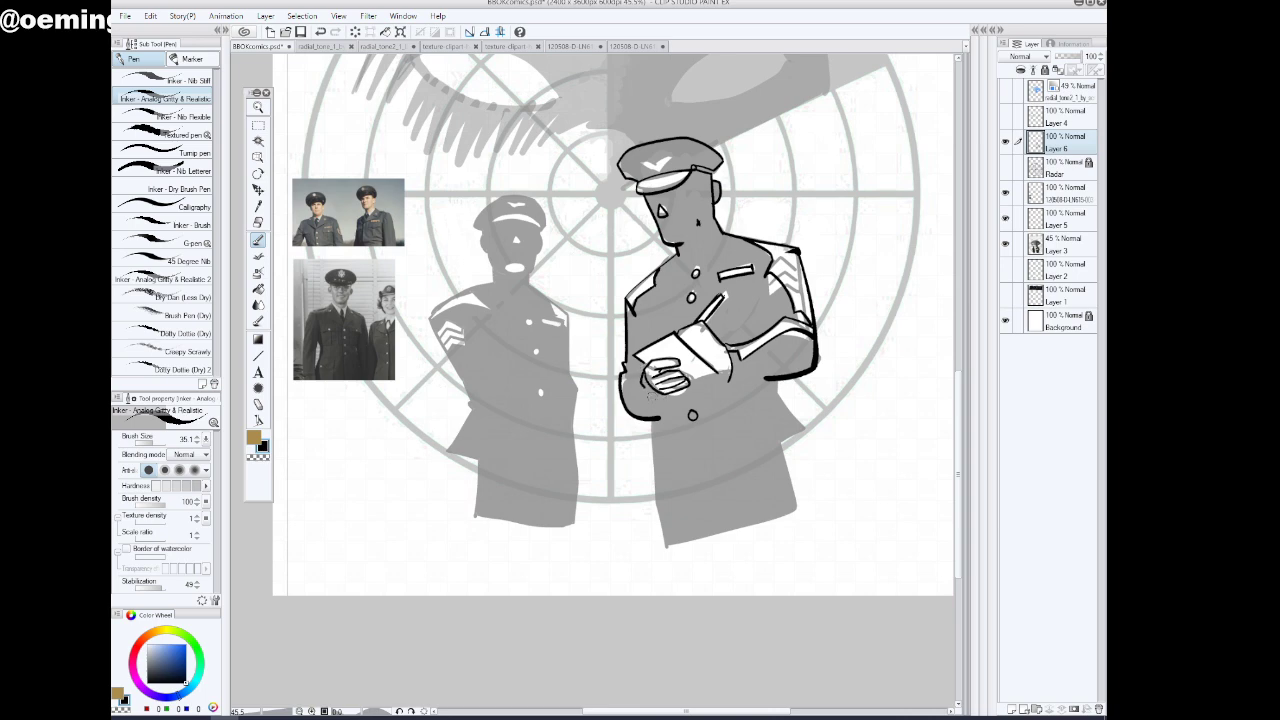
drag(648, 392, 676, 404)
Ink a round arrow emblem beside the right officer's lowest button, plus his jacket's lower side edges and flared hem
mouse_move(722, 392)
mouse_down()
mouse_move(700, 390)
mouse_move(712, 424)
mouse_move(731, 392)
mouse_up()
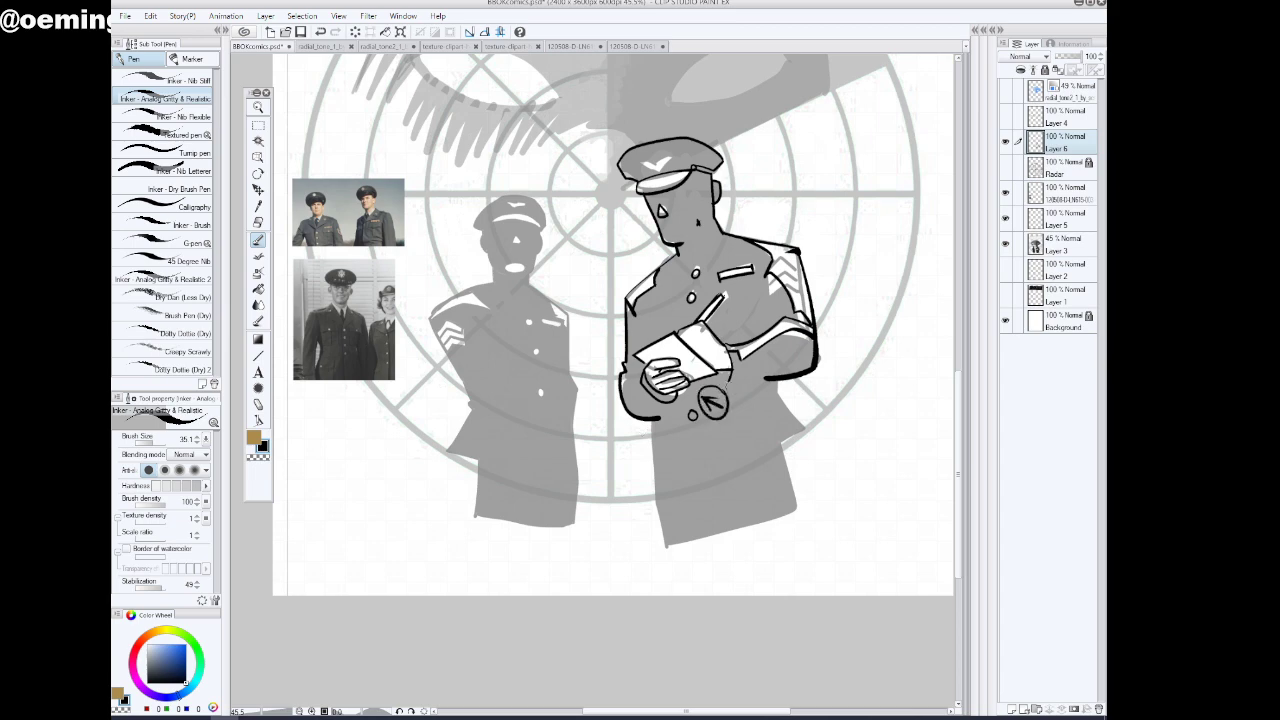
drag(654, 418, 654, 503)
mouse_move(794, 408)
mouse_down()
mouse_move(806, 422)
mouse_move(775, 437)
mouse_move(791, 458)
mouse_up()
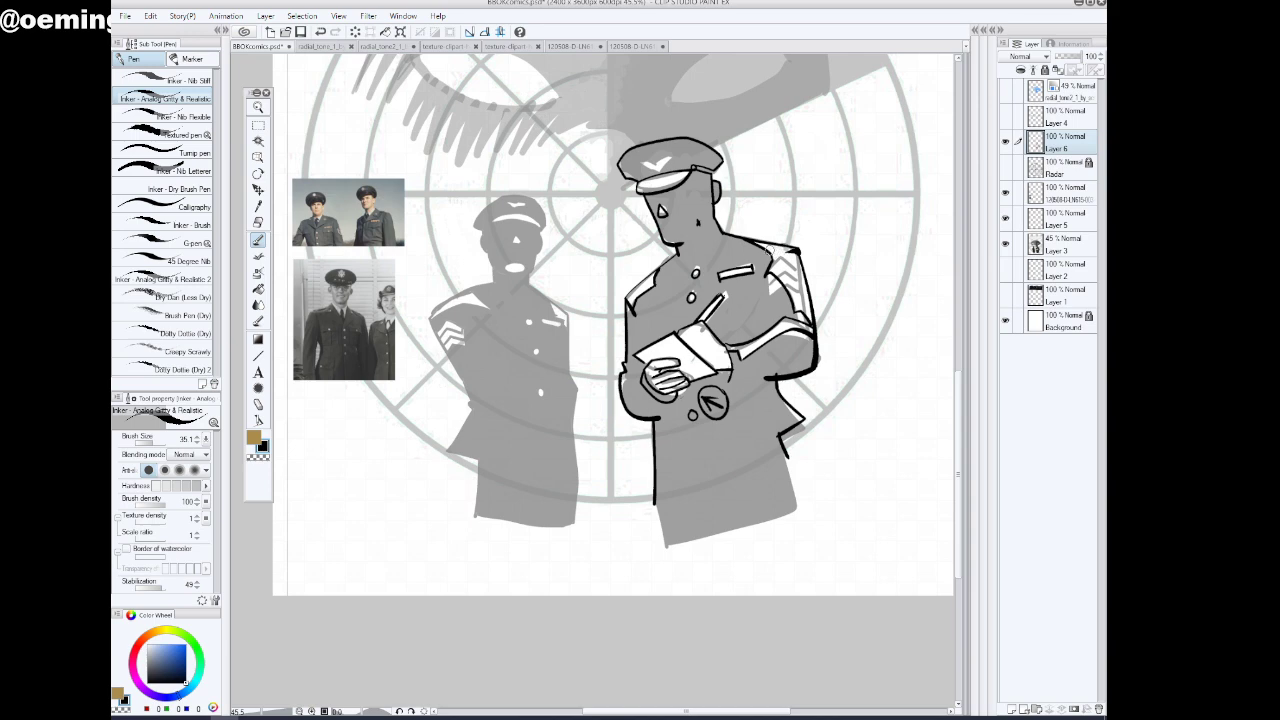
Ink a round badge on the front of each officer's cap
click(258, 107)
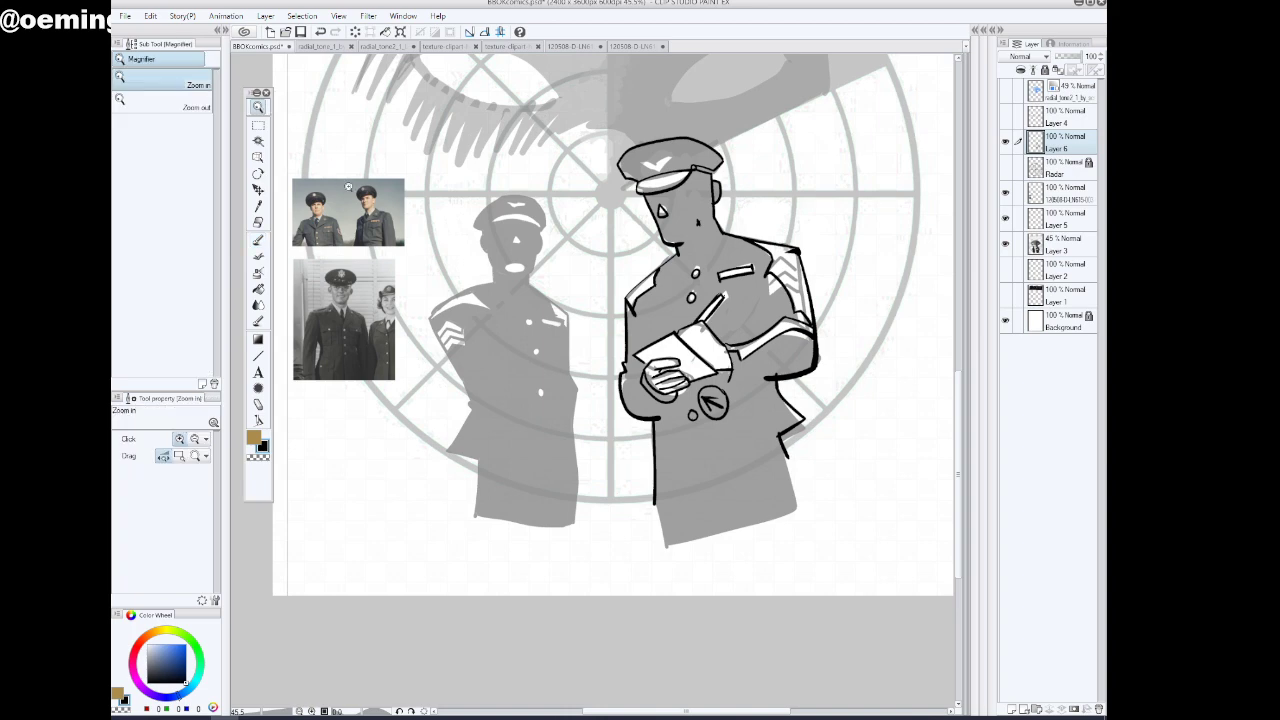
drag(343, 182, 515, 301)
scroll(570, 313, down, 5)
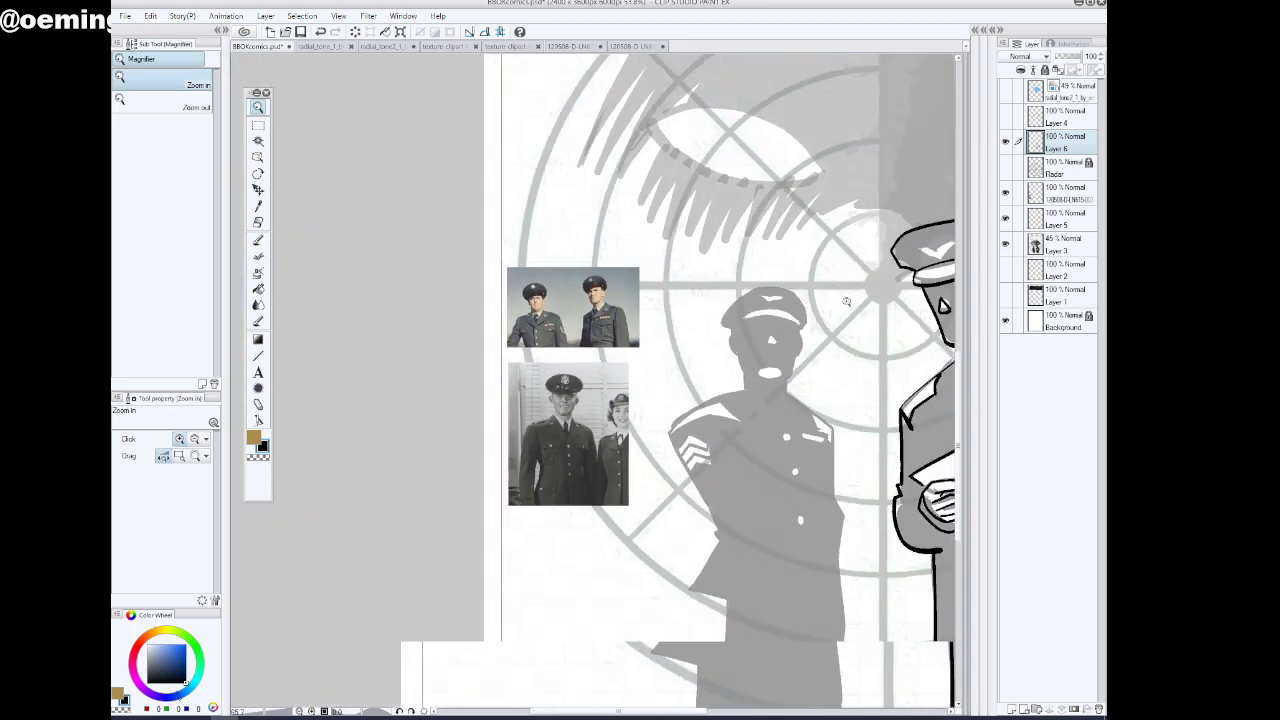
drag(702, 714, 765, 714)
drag(780, 243, 821, 243)
click(258, 242)
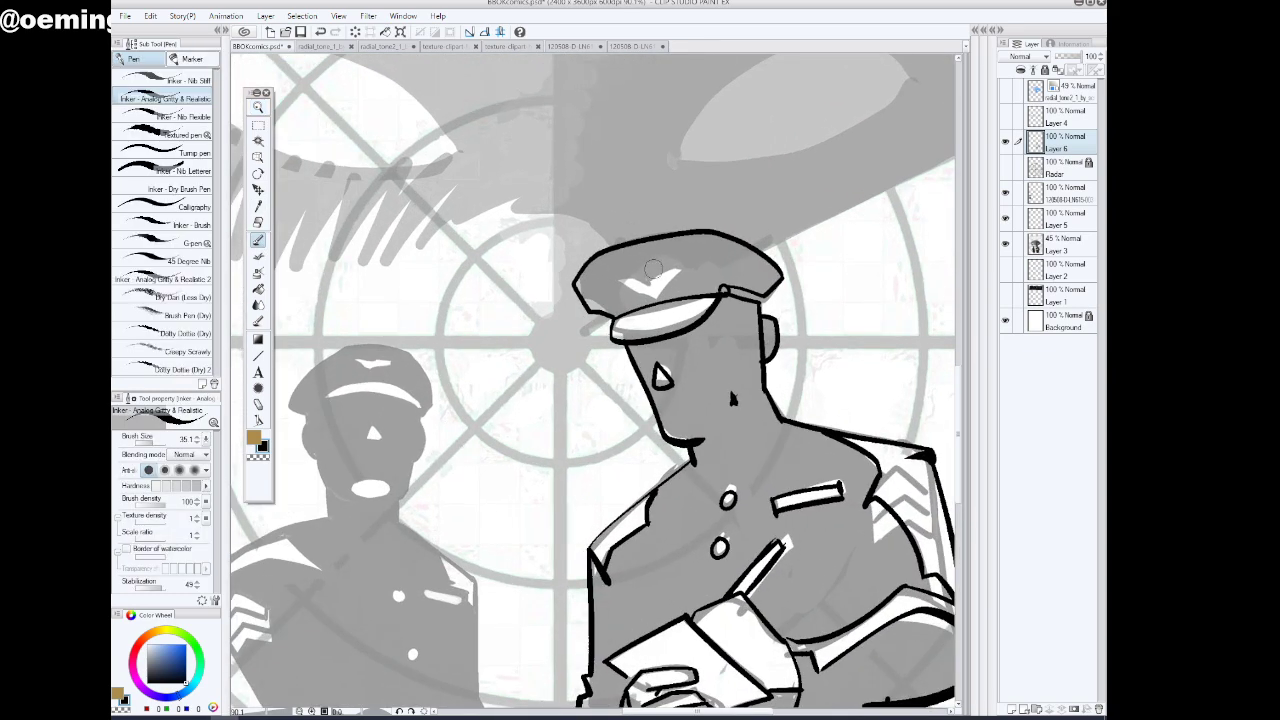
mouse_move(646, 298)
mouse_down()
mouse_move(640, 266)
mouse_move(652, 296)
mouse_up()
drag(710, 710, 684, 710)
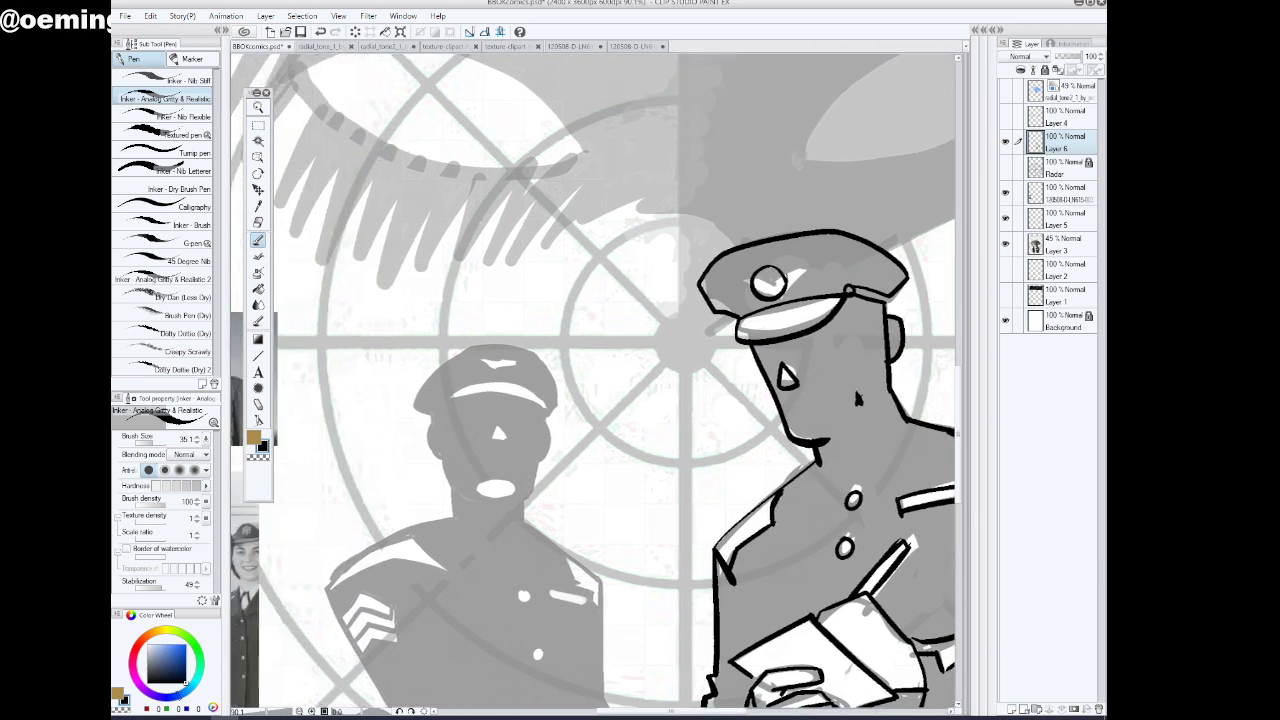
mouse_move(503, 360)
mouse_down()
mouse_move(490, 366)
mouse_move(501, 377)
mouse_move(512, 360)
mouse_move(495, 350)
mouse_up()
Ink the left officer's face, mouth, neck, ears, cap visor and cap outline
scroll(963, 385, down, 5)
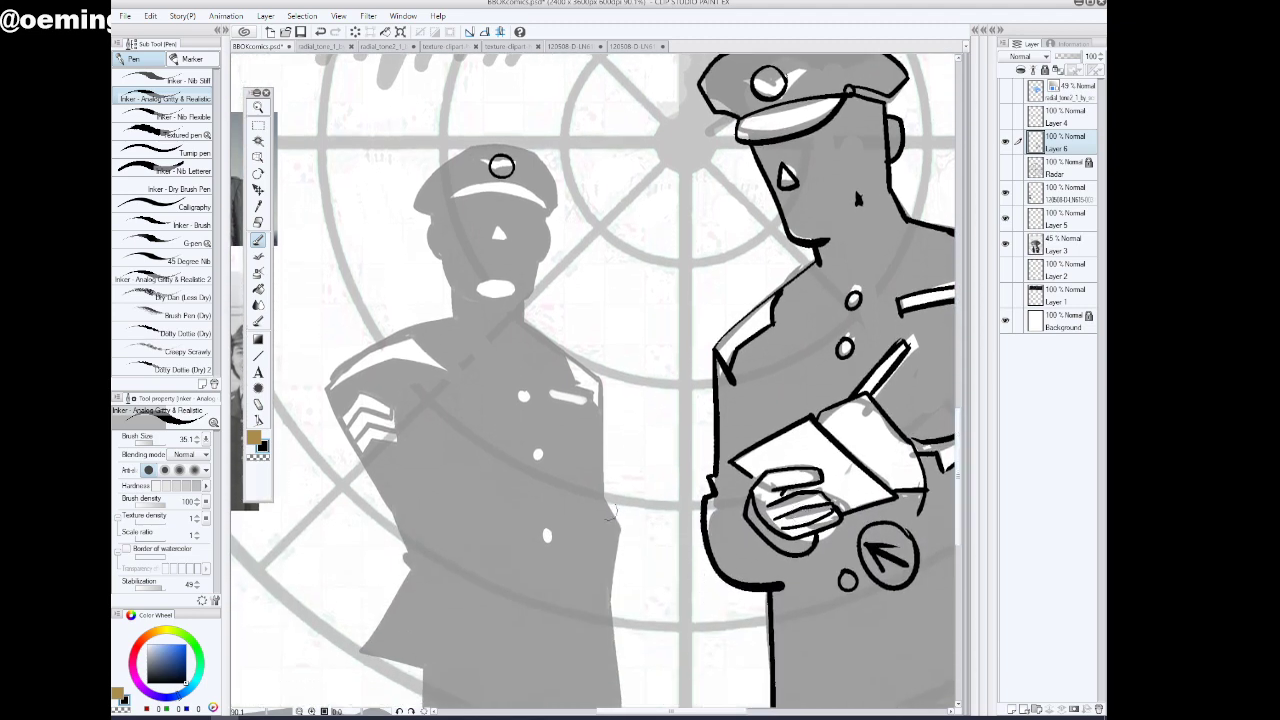
mouse_move(436, 210)
mouse_down()
mouse_move(445, 268)
mouse_move(476, 300)
mouse_up()
mouse_move(549, 200)
mouse_down()
mouse_move(533, 290)
mouse_move(492, 305)
mouse_move(469, 300)
mouse_move(518, 285)
mouse_move(477, 287)
mouse_move(490, 295)
mouse_move(456, 321)
mouse_up()
drag(525, 300, 528, 327)
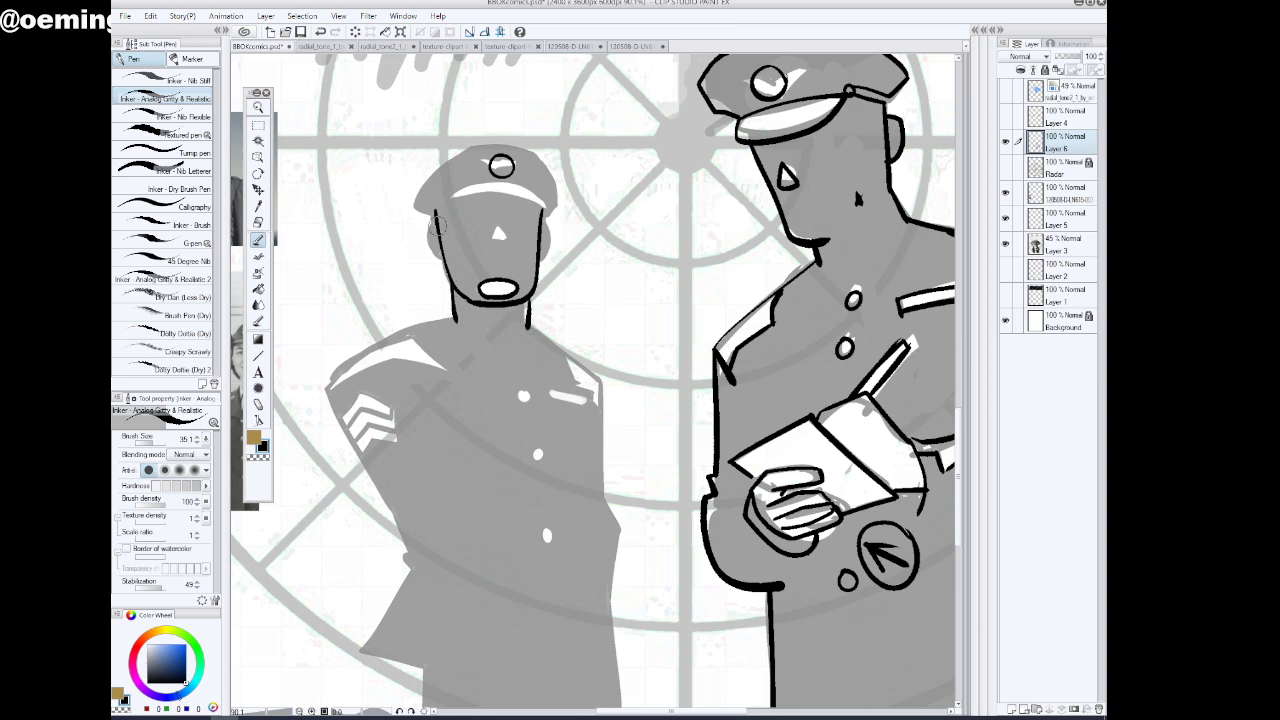
mouse_move(437, 218)
mouse_down()
mouse_move(428, 242)
mouse_move(442, 262)
mouse_up()
mouse_move(540, 222)
mouse_down()
mouse_move(552, 236)
mouse_move(540, 262)
mouse_up()
mouse_move(454, 196)
mouse_down()
mouse_move(508, 184)
mouse_move(546, 206)
mouse_move(515, 192)
mouse_move(444, 206)
mouse_up()
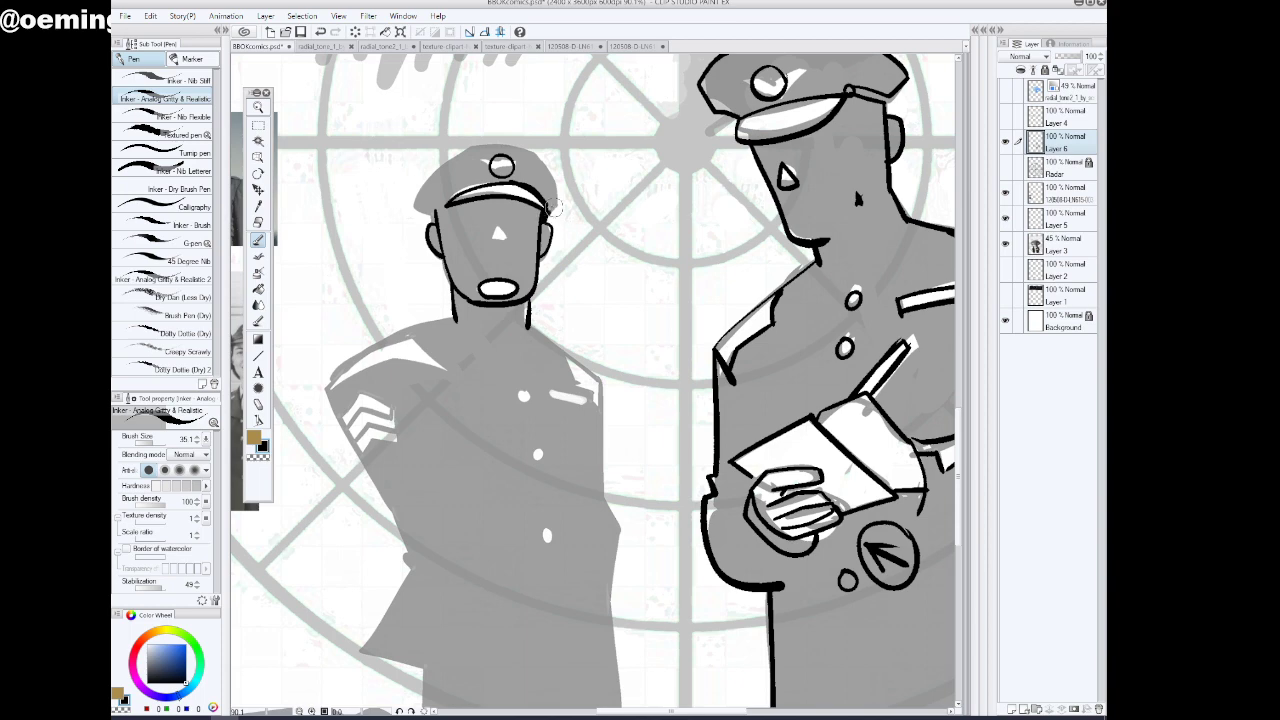
mouse_move(555, 207)
mouse_down()
mouse_move(535, 148)
mouse_move(505, 136)
mouse_move(474, 140)
mouse_move(422, 184)
mouse_move(412, 208)
mouse_move(434, 216)
mouse_up()
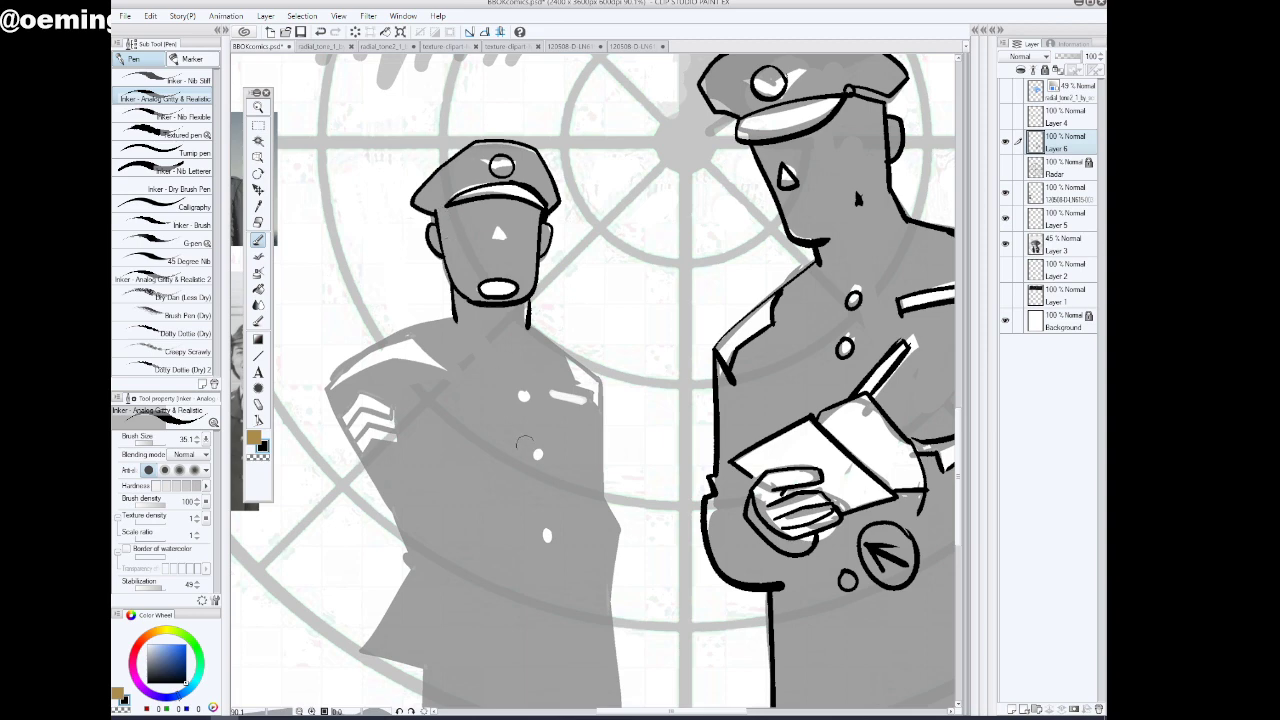
Ink the left officer's shoulders, outer sleeves, flared jacket hem and the long side edge of his lower body
drag(679, 714, 644, 715)
mouse_move(560, 312)
mouse_down()
mouse_move(507, 332)
mouse_move(437, 383)
mouse_move(502, 334)
mouse_move(541, 325)
mouse_move(572, 386)
mouse_move(490, 361)
mouse_move(434, 392)
mouse_move(496, 510)
mouse_move(554, 575)
mouse_move(514, 565)
mouse_move(451, 652)
mouse_move(533, 665)
mouse_up()
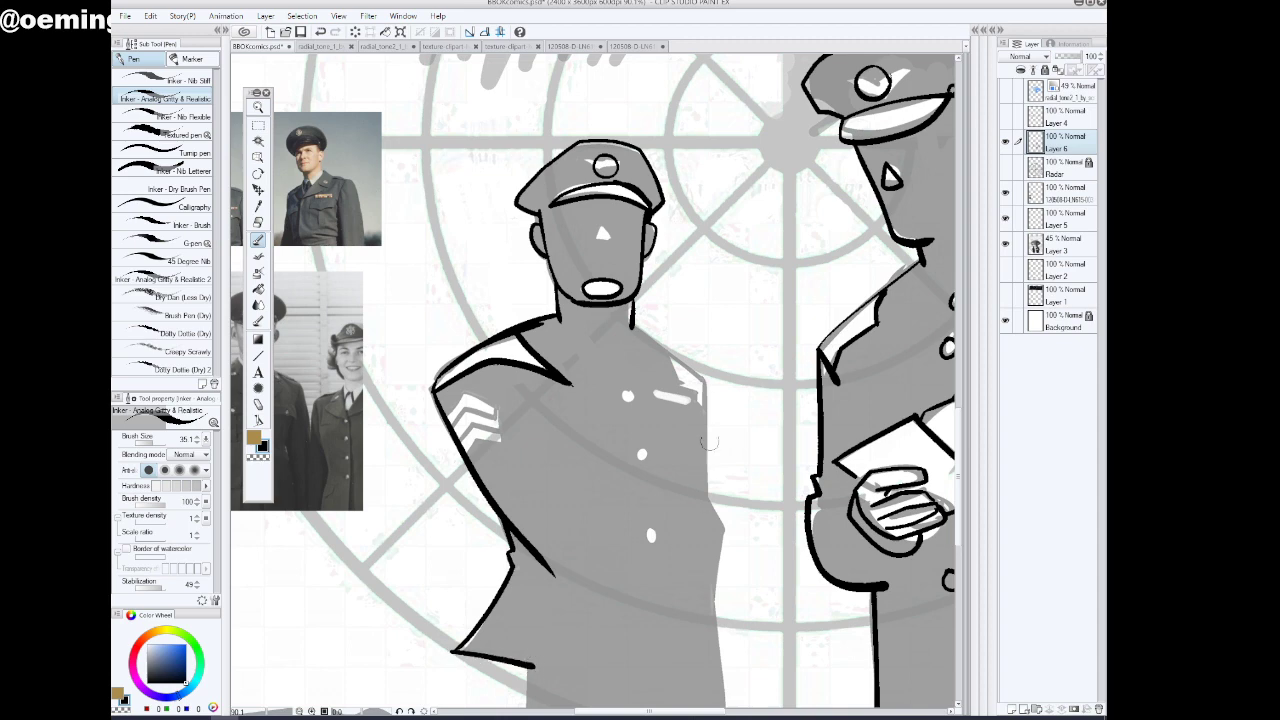
mouse_move(632, 318)
mouse_down()
mouse_move(704, 440)
mouse_move(721, 532)
mouse_move(699, 648)
mouse_up()
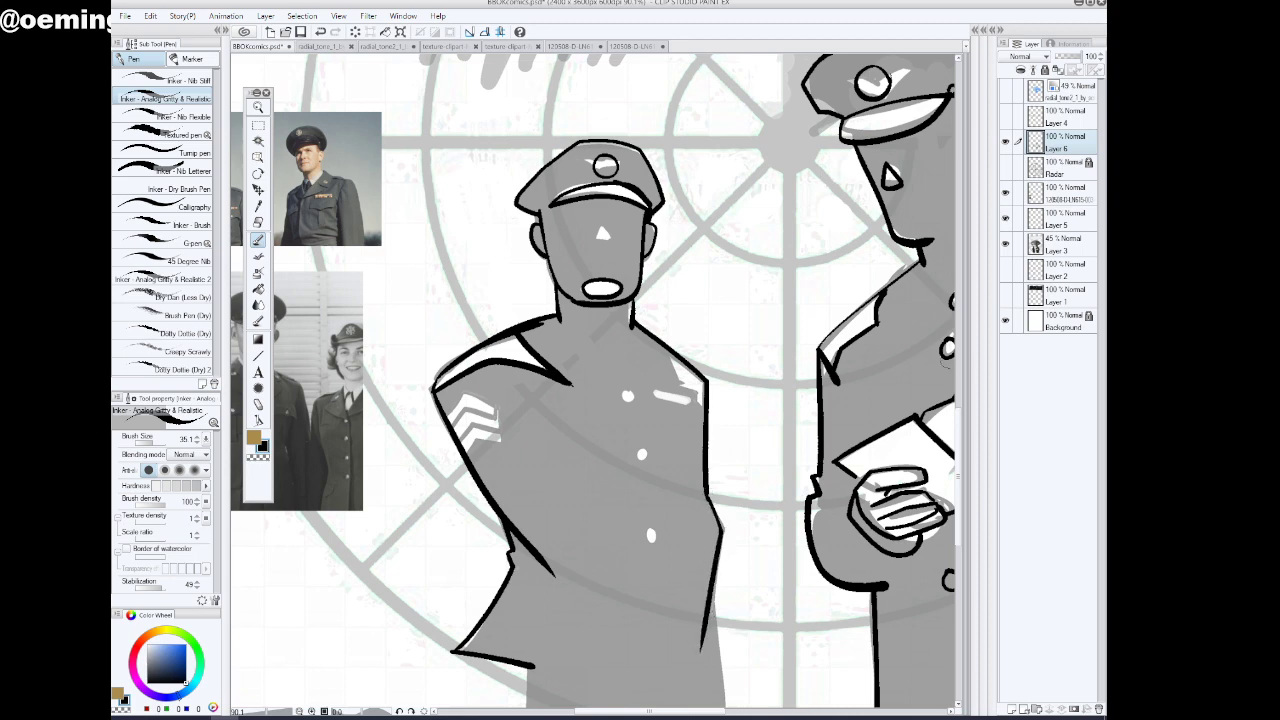
scroll(695, 518, down, 4)
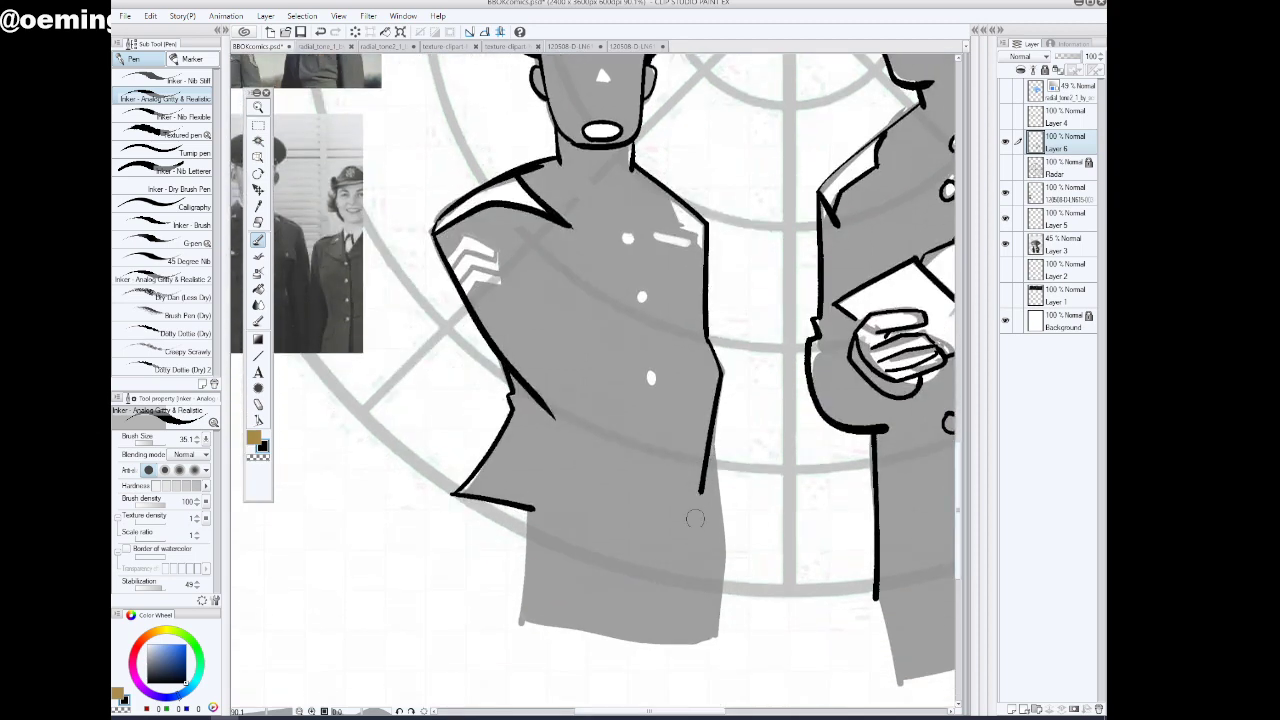
drag(712, 452, 697, 525)
drag(718, 448, 712, 648)
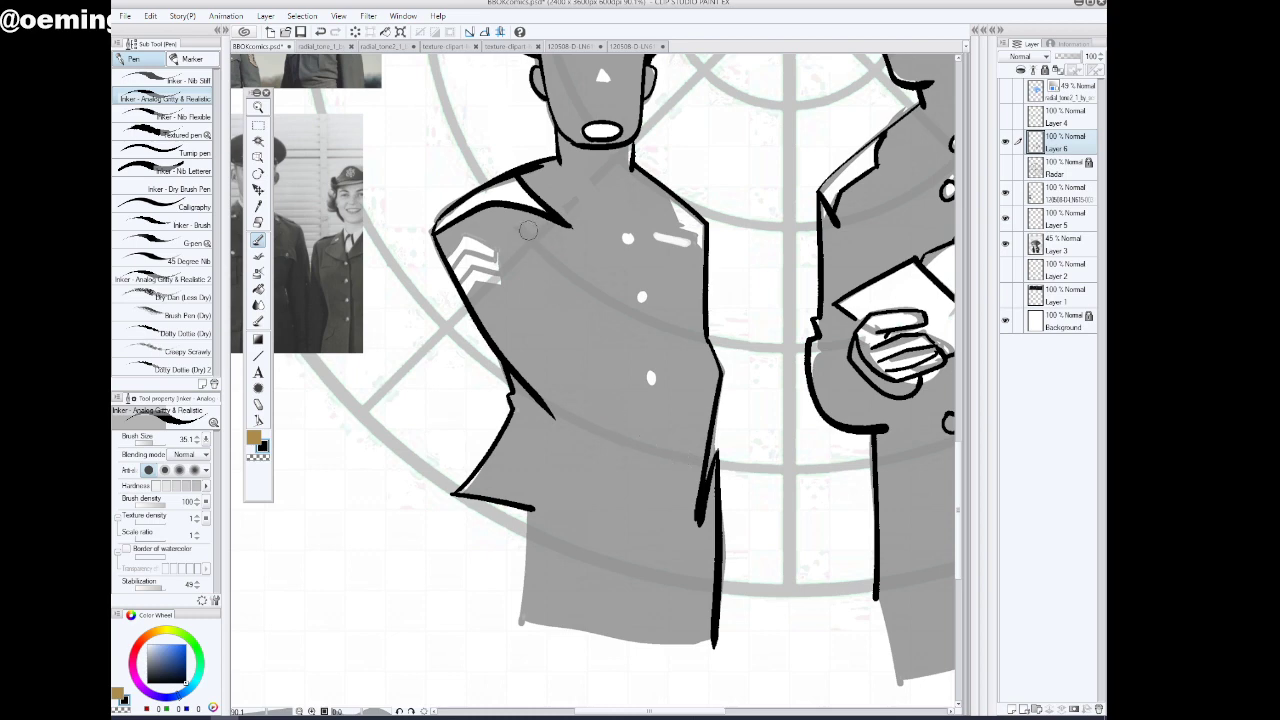
Ink the left officer's inner sleeve lines and cuffs, and add short fold marks along the sleeves and jacket
drag(530, 215, 633, 462)
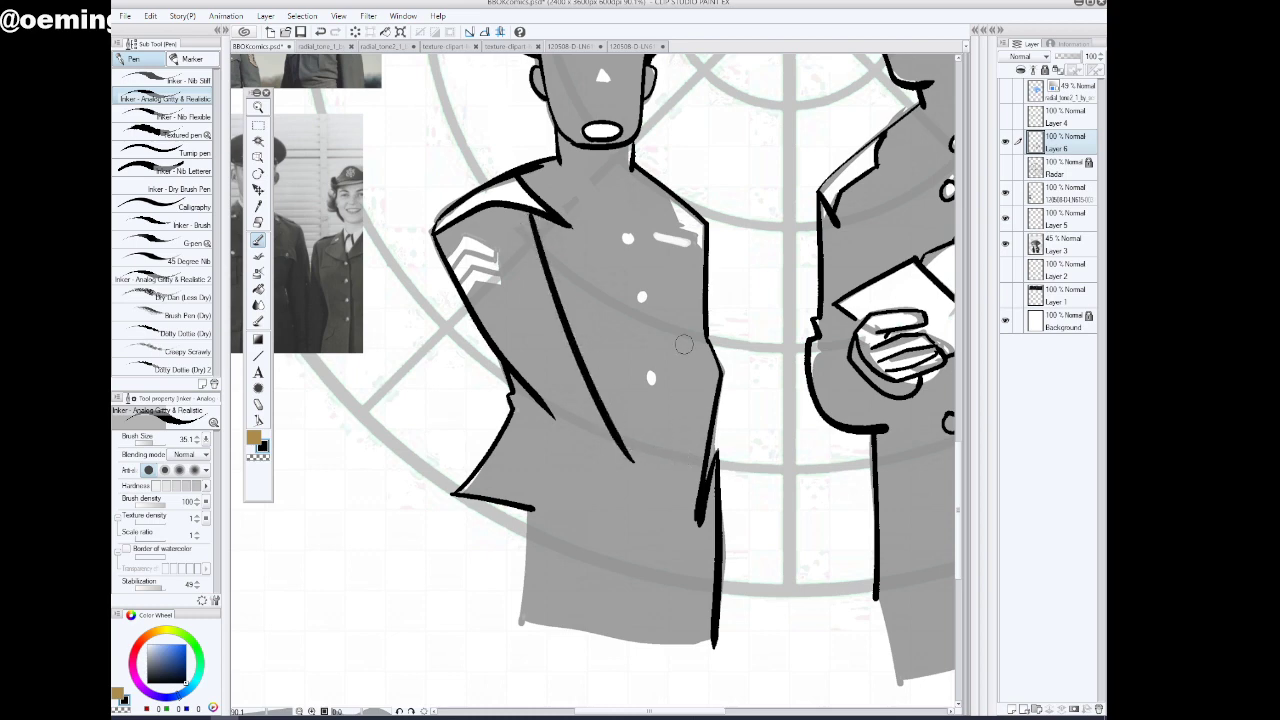
mouse_move(682, 348)
mouse_down()
mouse_move(661, 468)
mouse_move(704, 482)
mouse_move(697, 502)
mouse_up()
mouse_move(632, 462)
mouse_down()
mouse_move(608, 497)
mouse_move(621, 503)
mouse_move(638, 464)
mouse_up()
drag(645, 420, 651, 430)
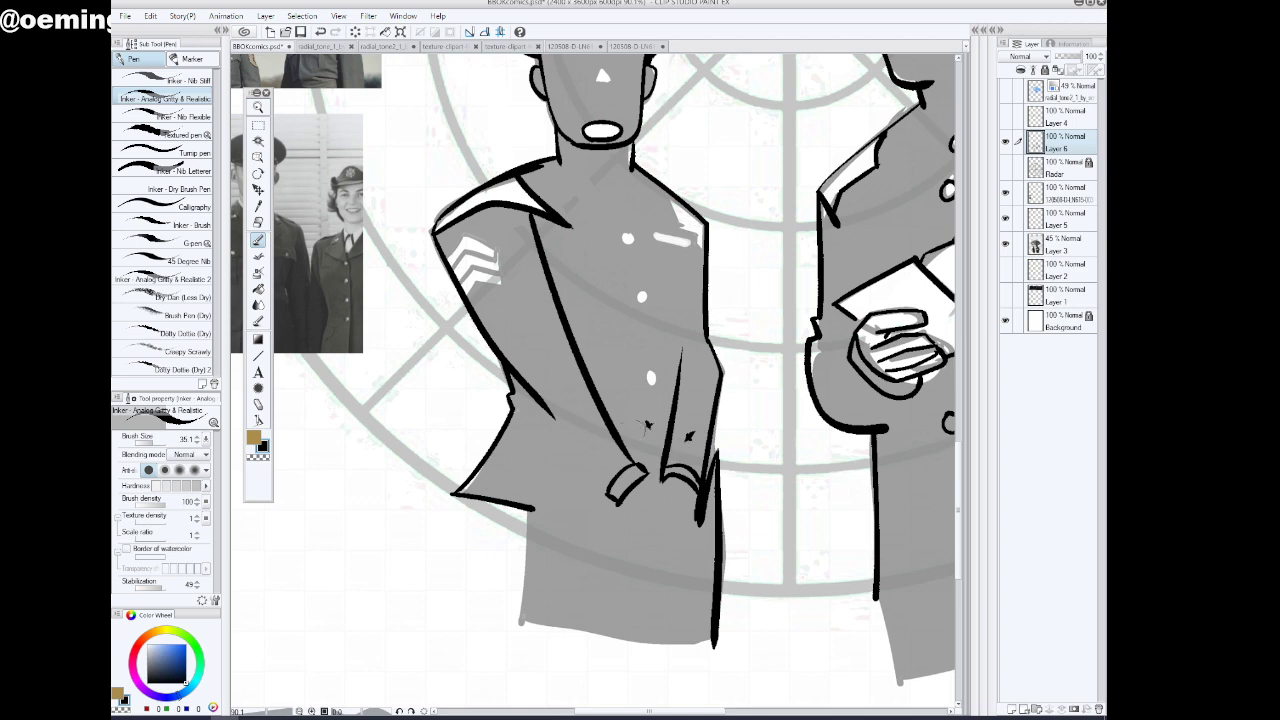
drag(574, 450, 582, 460)
drag(678, 378, 690, 392)
drag(586, 349, 564, 379)
mouse_move(578, 308)
mouse_down()
mouse_move(546, 330)
mouse_move(542, 308)
mouse_up()
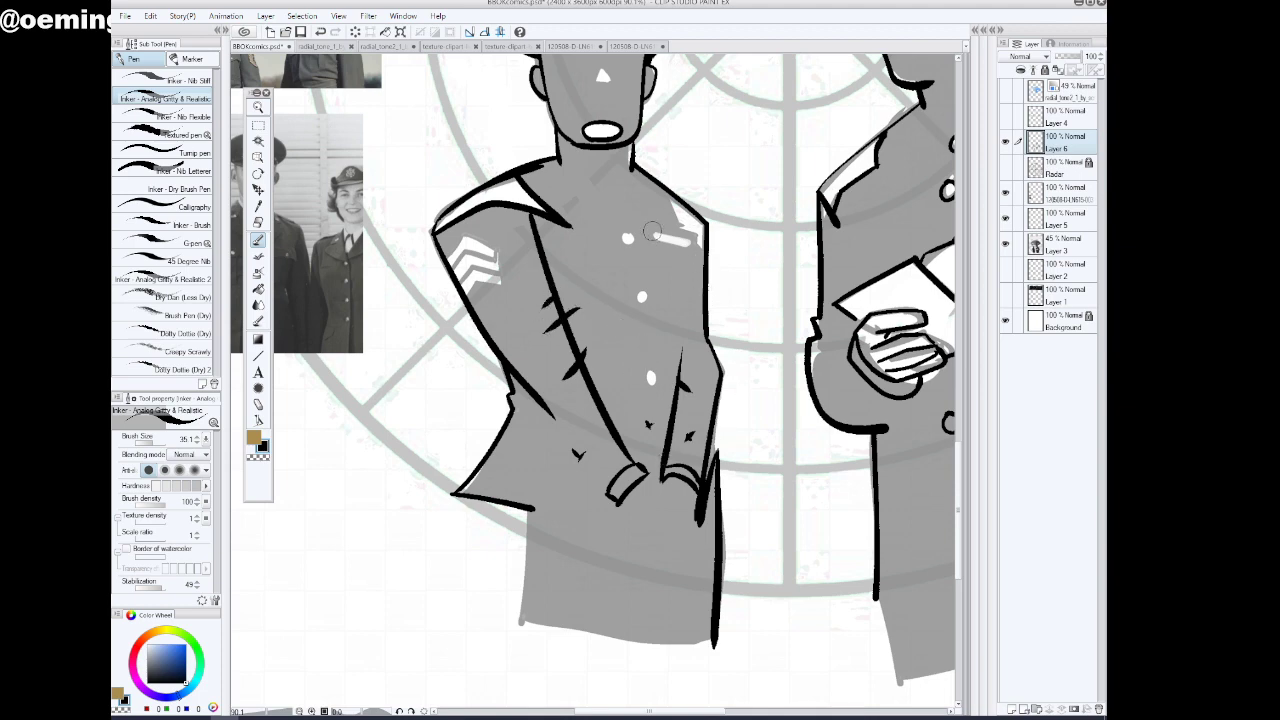
Ink the left officer's far shoulder highlight, chest ribbon bar and jacket buttons
mouse_move(682, 225)
mouse_down()
mouse_move(697, 232)
mouse_move(698, 261)
mouse_move(679, 237)
mouse_move(690, 256)
mouse_move(632, 240)
mouse_up()
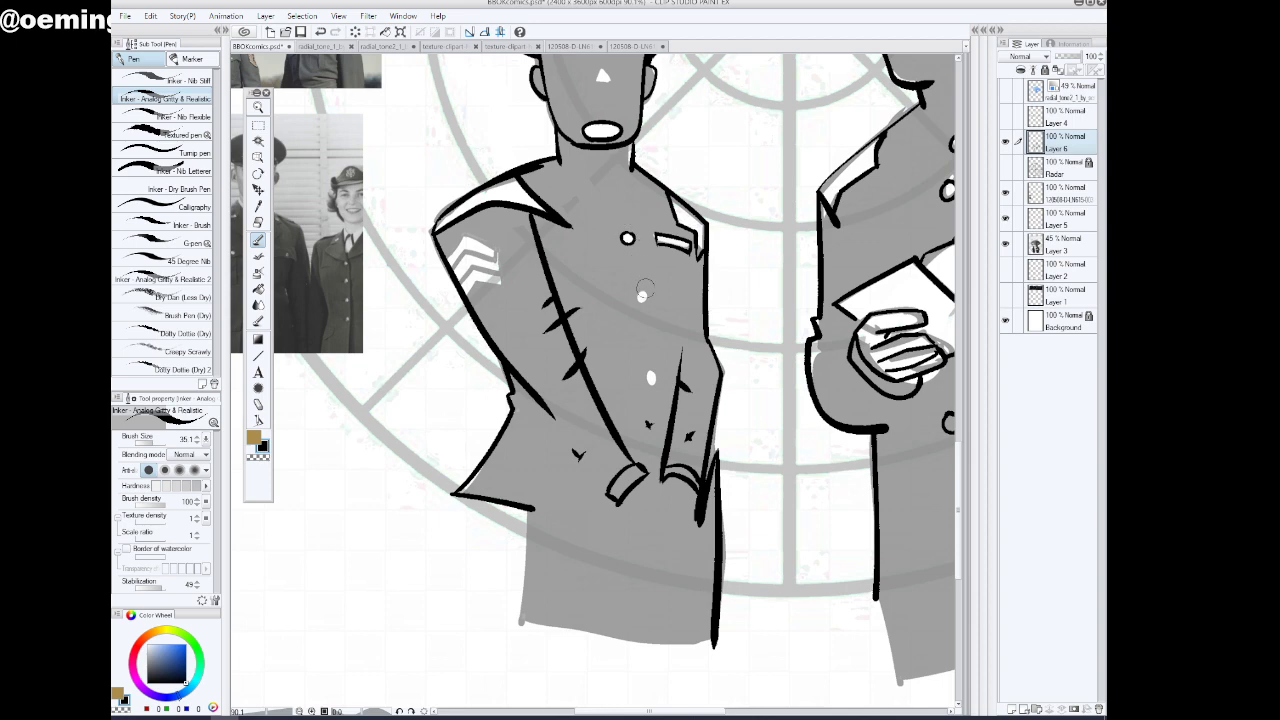
mouse_move(643, 287)
mouse_down()
mouse_move(658, 342)
mouse_move(645, 348)
mouse_move(650, 334)
mouse_up()
drag(659, 236, 680, 246)
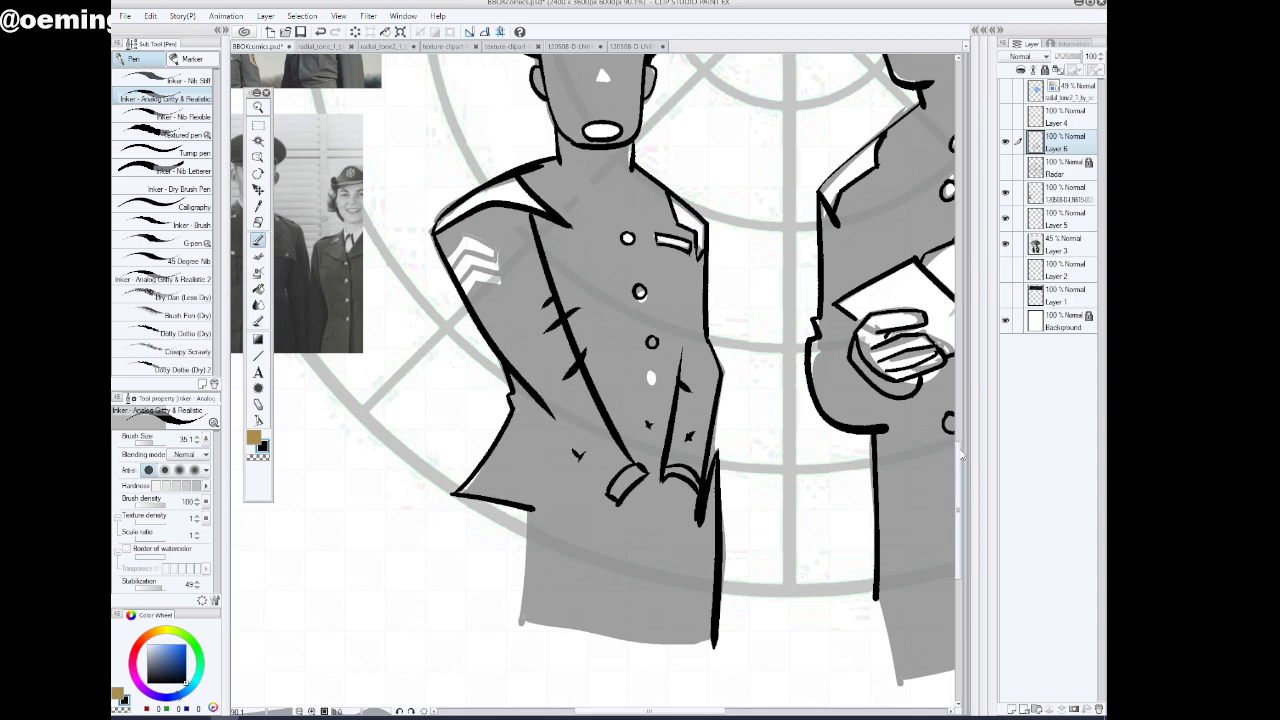
Outline the left officer's nose highlight and add a small ink mark beside his sleeve chevrons
scroll(598, 380, up, 3)
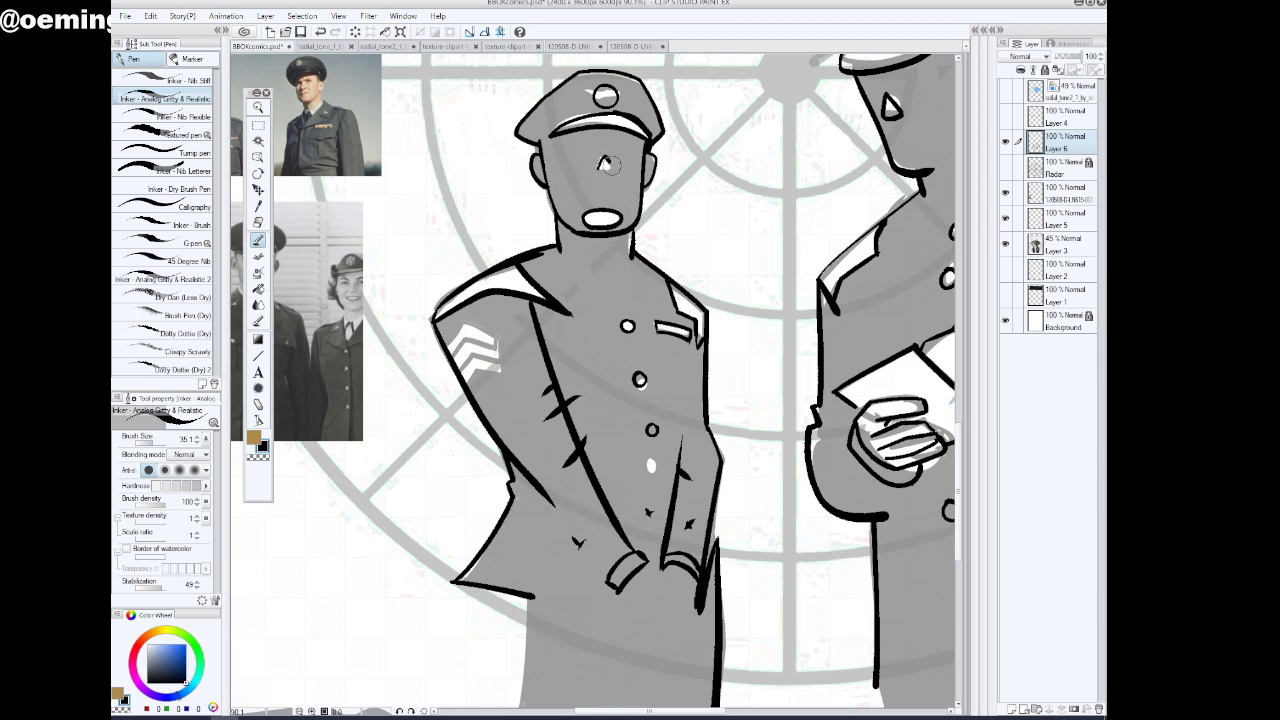
drag(606, 166, 606, 182)
mouse_move(488, 341)
mouse_down()
mouse_move(503, 360)
mouse_move(504, 344)
mouse_up()
drag(669, 712, 693, 712)
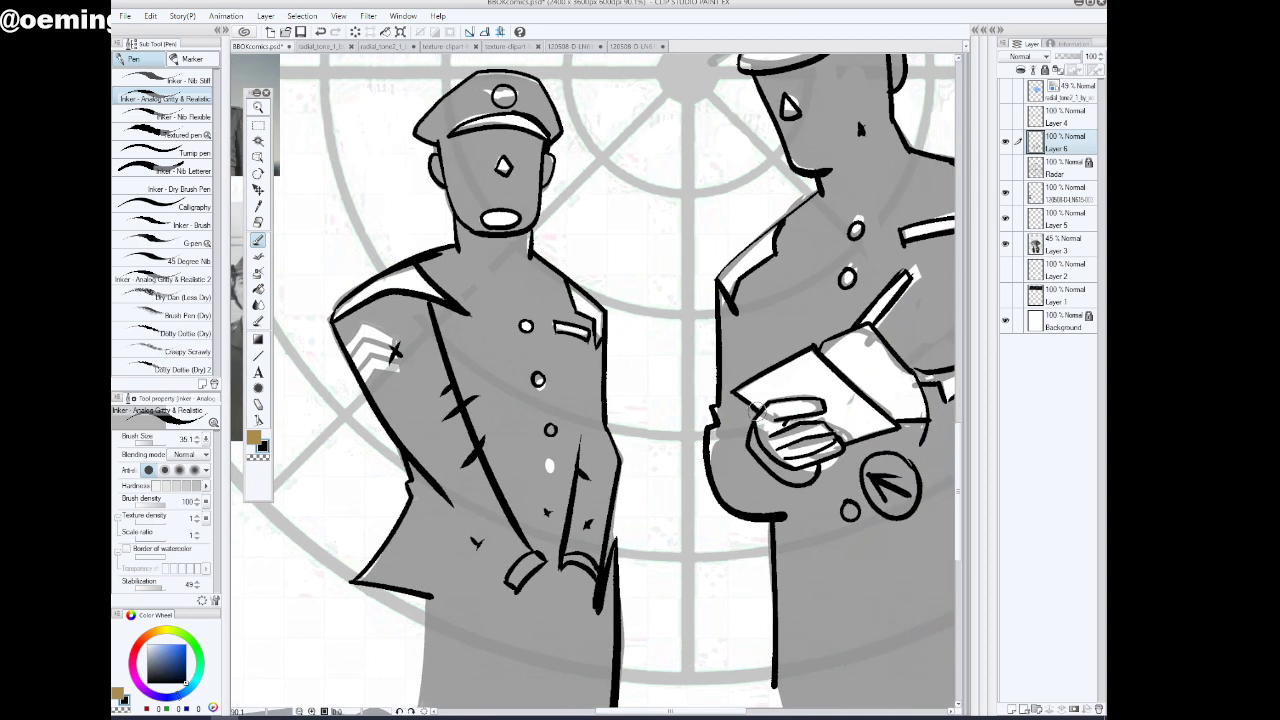
drag(740, 712, 769, 712)
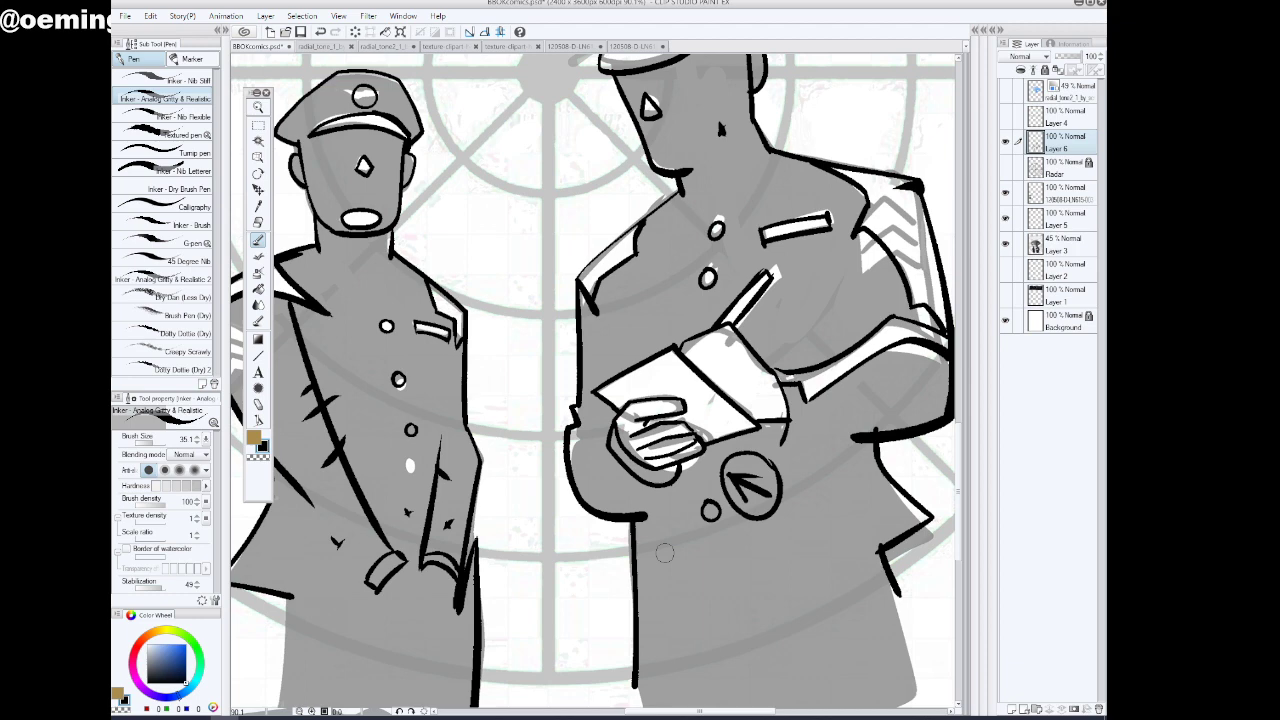
click(258, 107)
drag(697, 264, 681, 249)
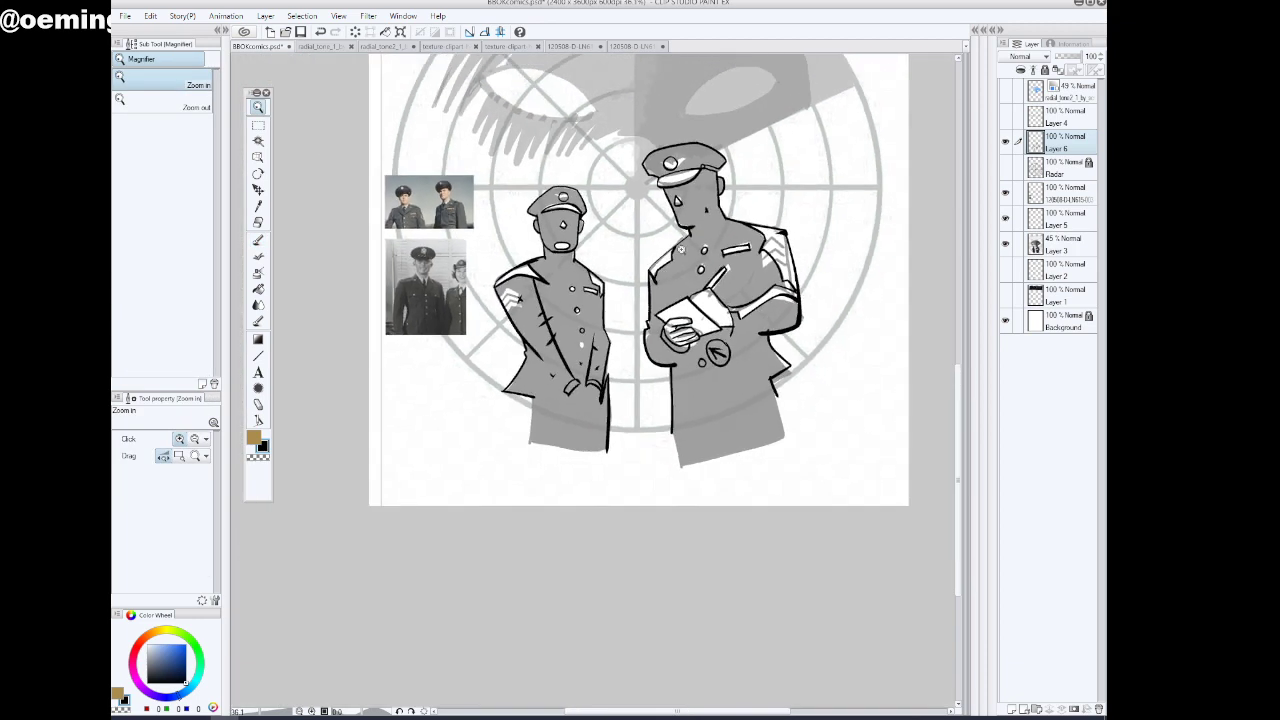
Flip the whole canvas horizontally
click(150, 16)
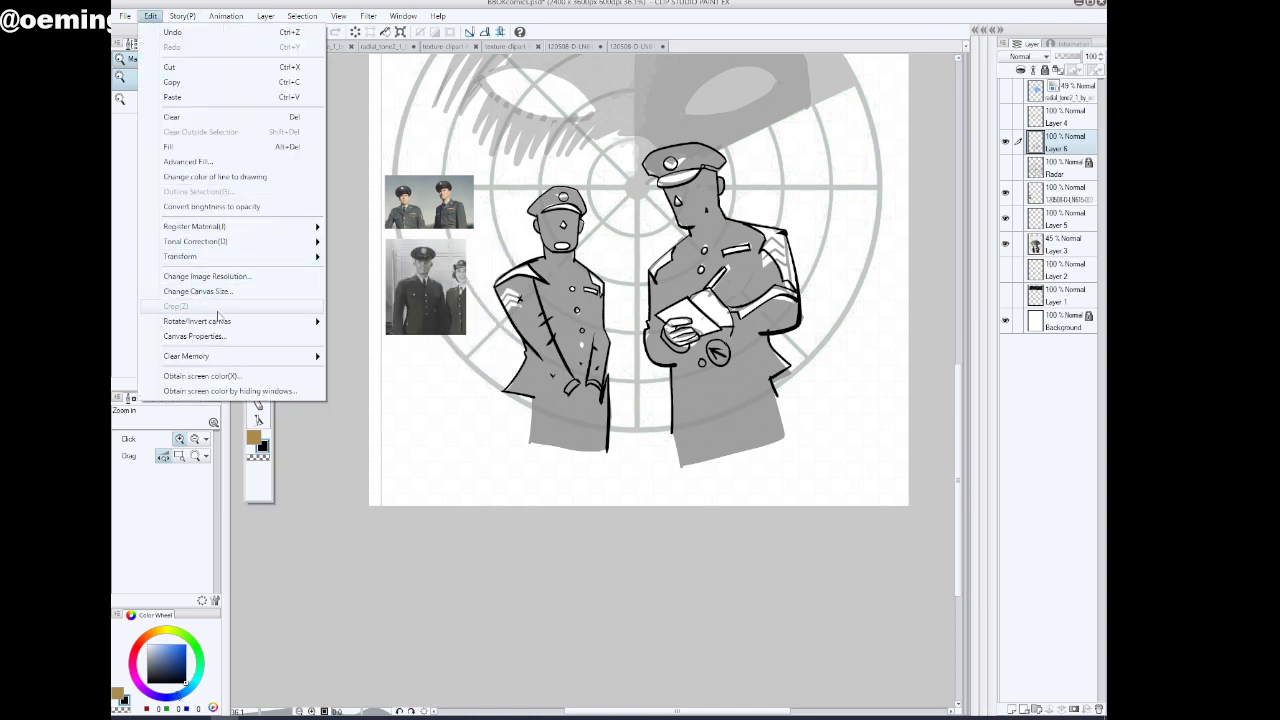
mouse_move(228, 322)
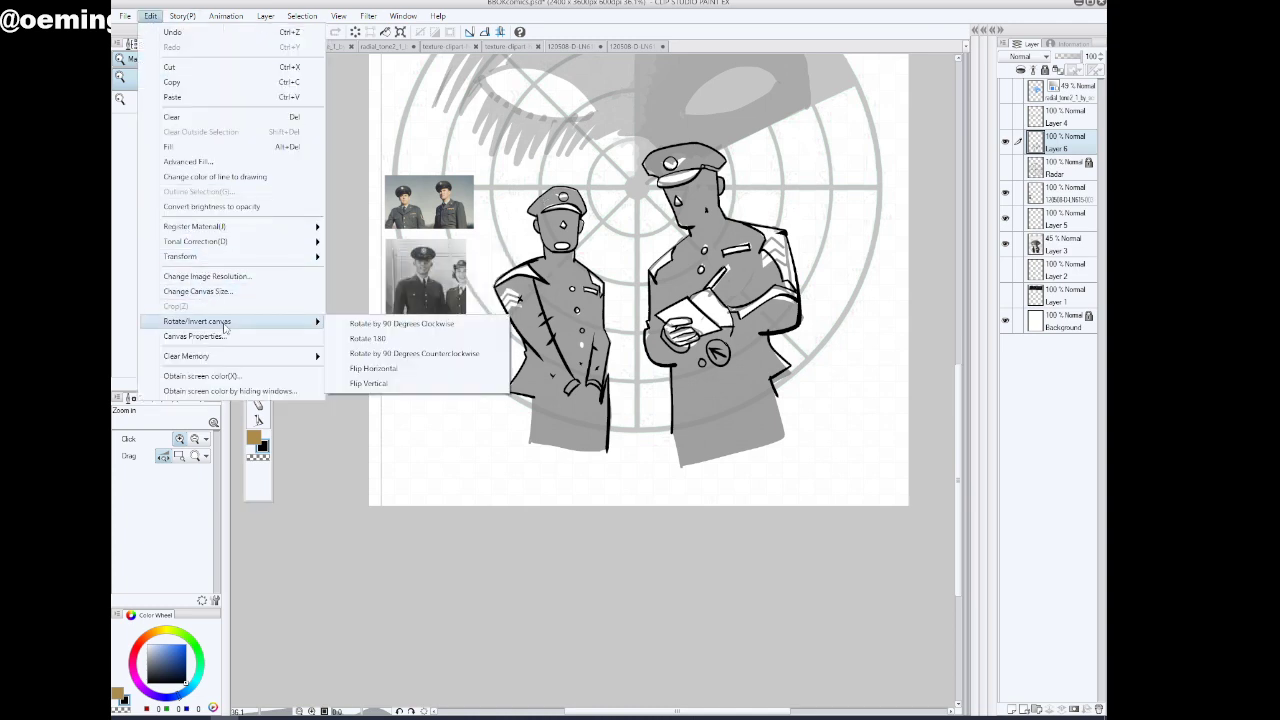
click(385, 370)
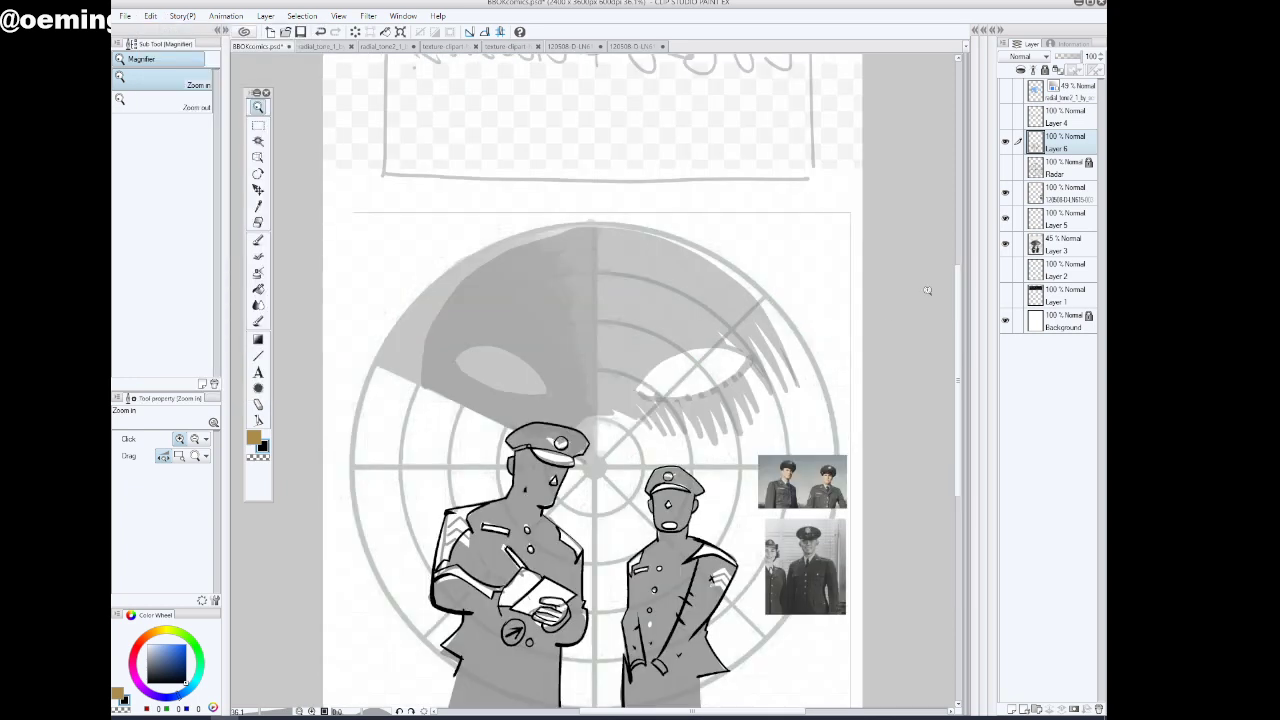
Lasso the long inked side edge of the shorter officer's lower body and delete it from Layer 6
drag(962, 277, 961, 362)
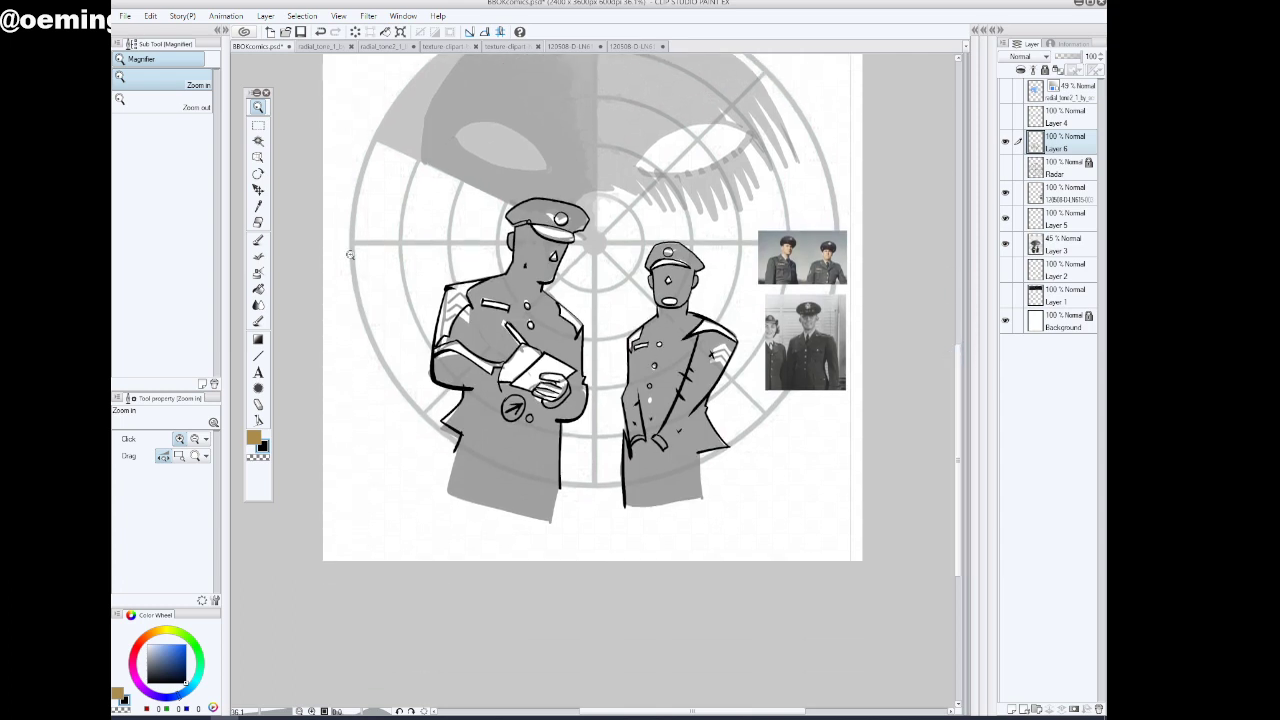
click(745, 419)
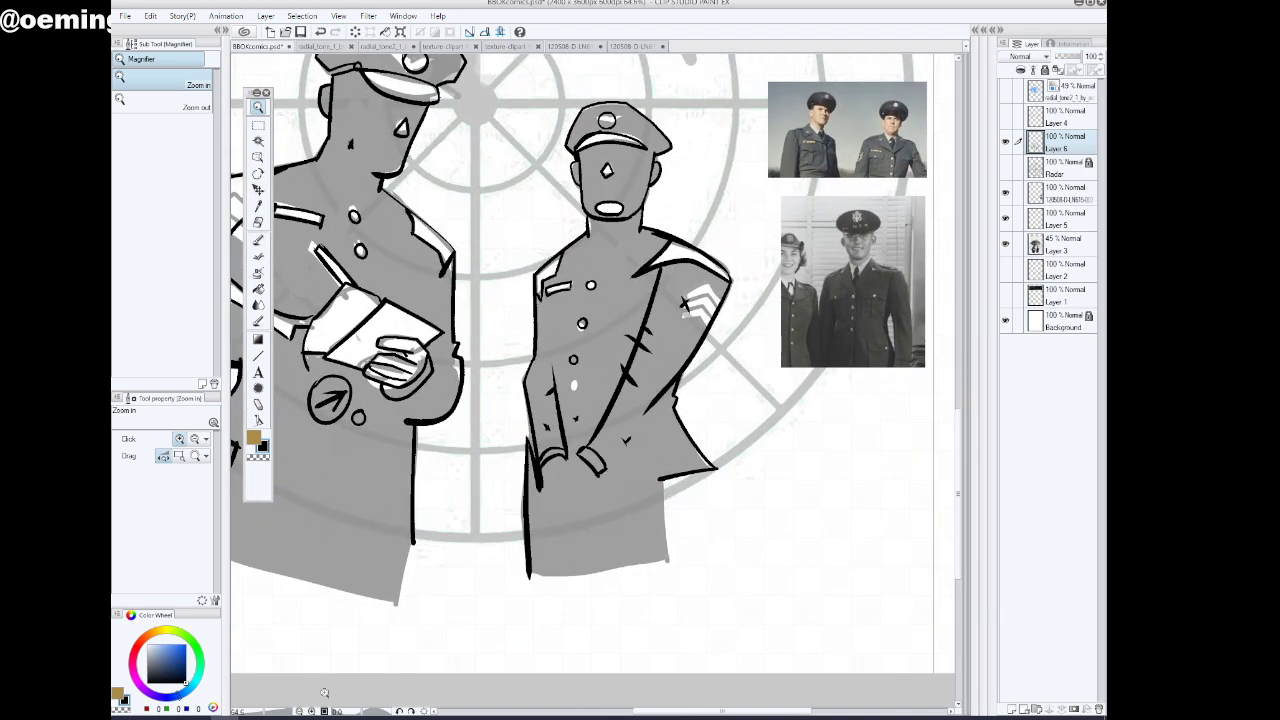
click(258, 125)
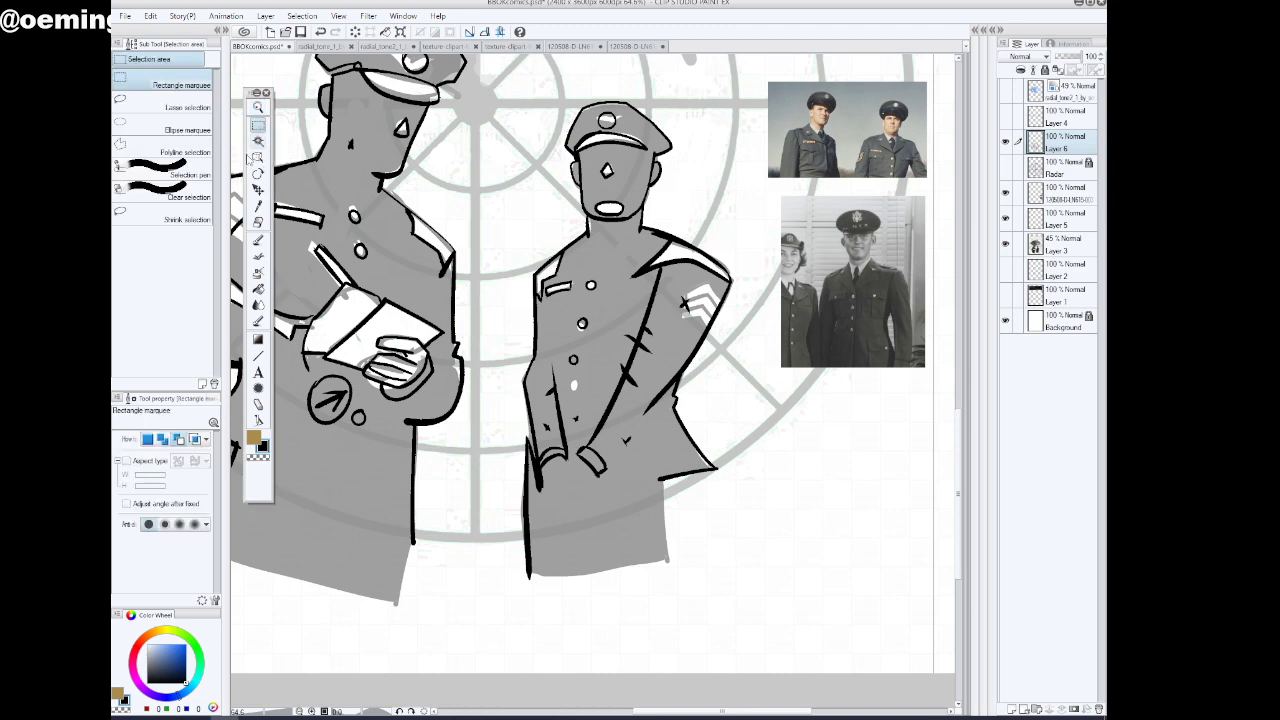
click(172, 106)
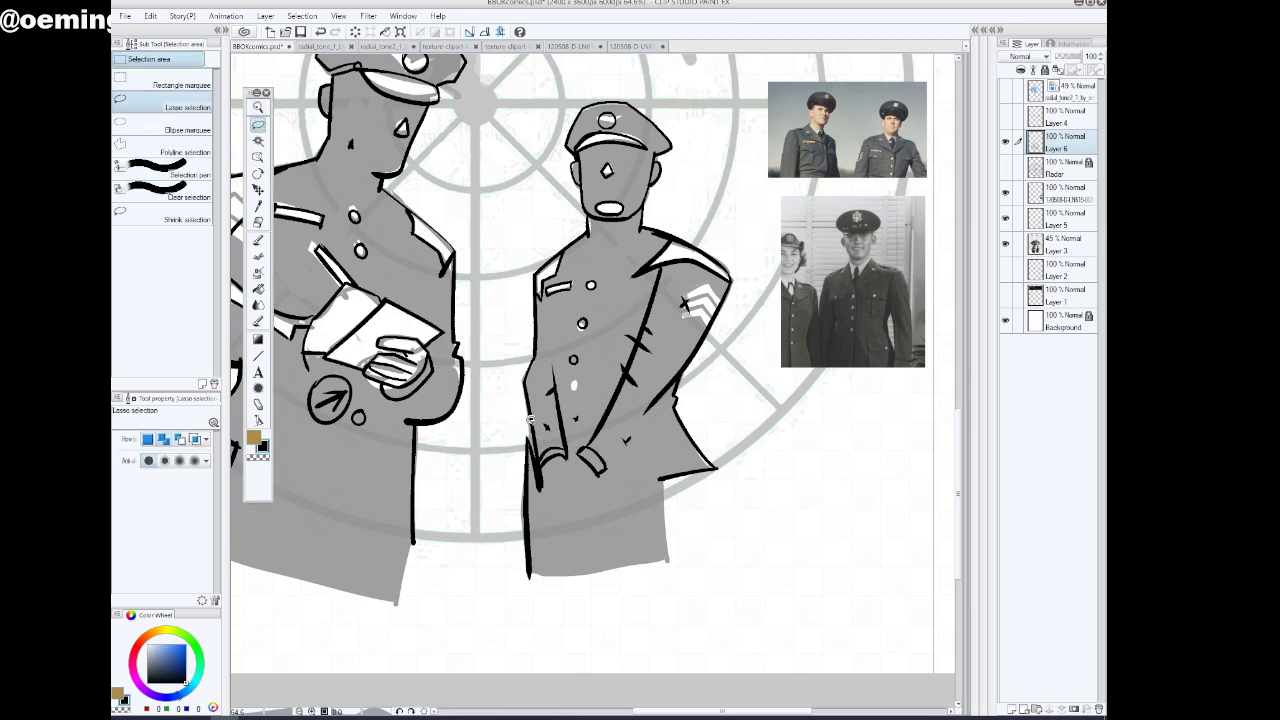
mouse_move(530, 420)
mouse_down()
mouse_move(573, 534)
mouse_move(531, 620)
mouse_move(524, 395)
mouse_move(525, 425)
mouse_up()
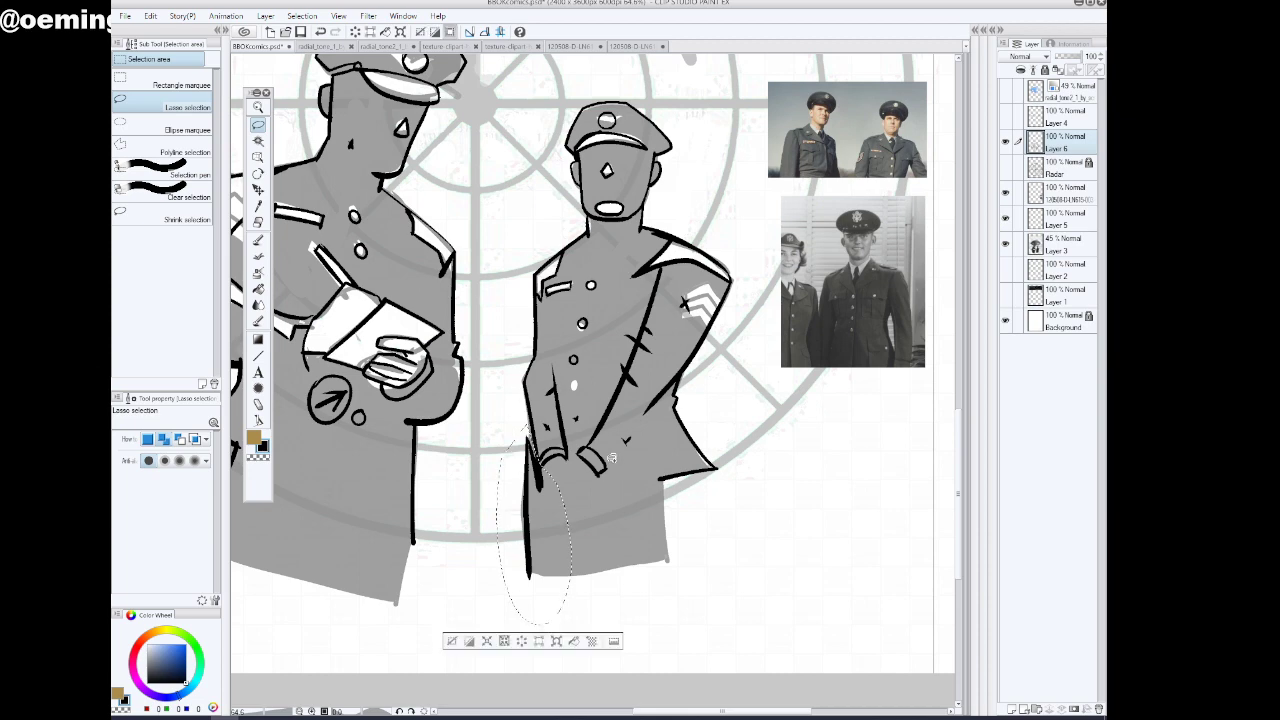
click(520, 641)
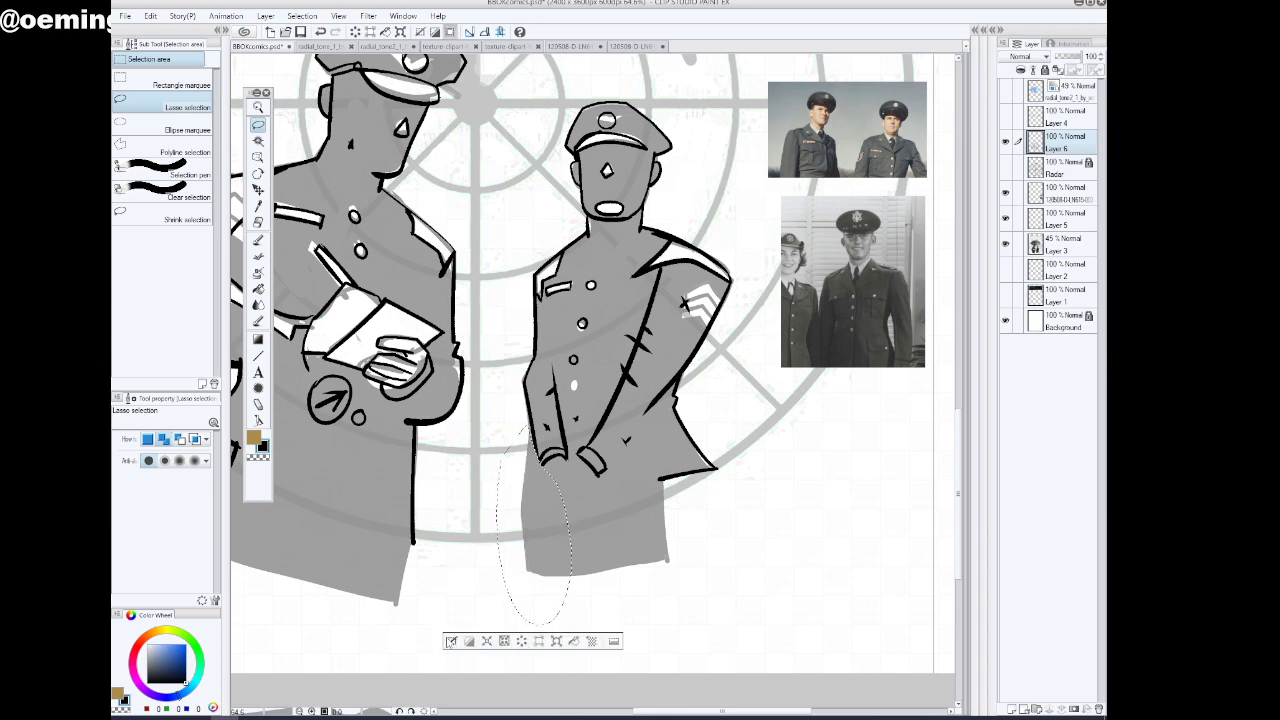
click(450, 641)
Ink the shorter officer's clasped hands below the cuffs and the slanted lower-body edge beneath them
key(p)
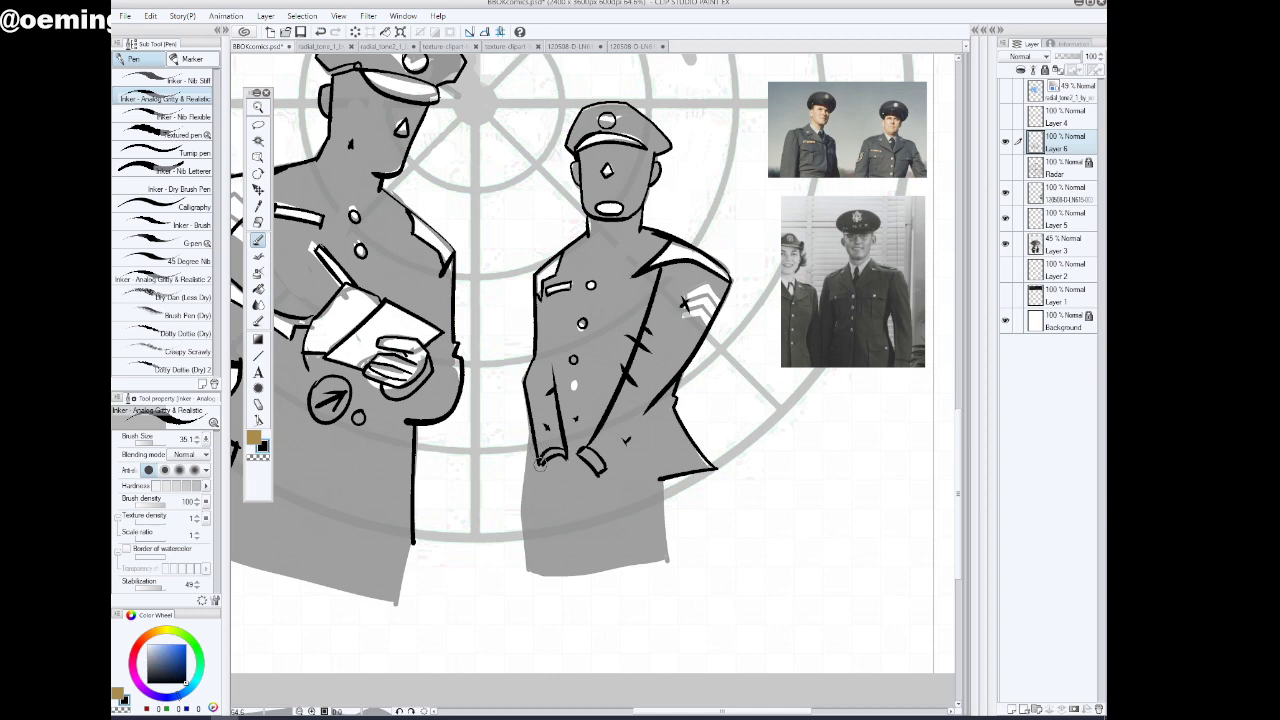
drag(540, 464, 552, 546)
mouse_move(574, 450)
mouse_down()
mouse_move(540, 486)
mouse_move(602, 492)
mouse_move(546, 486)
mouse_move(560, 573)
mouse_up()
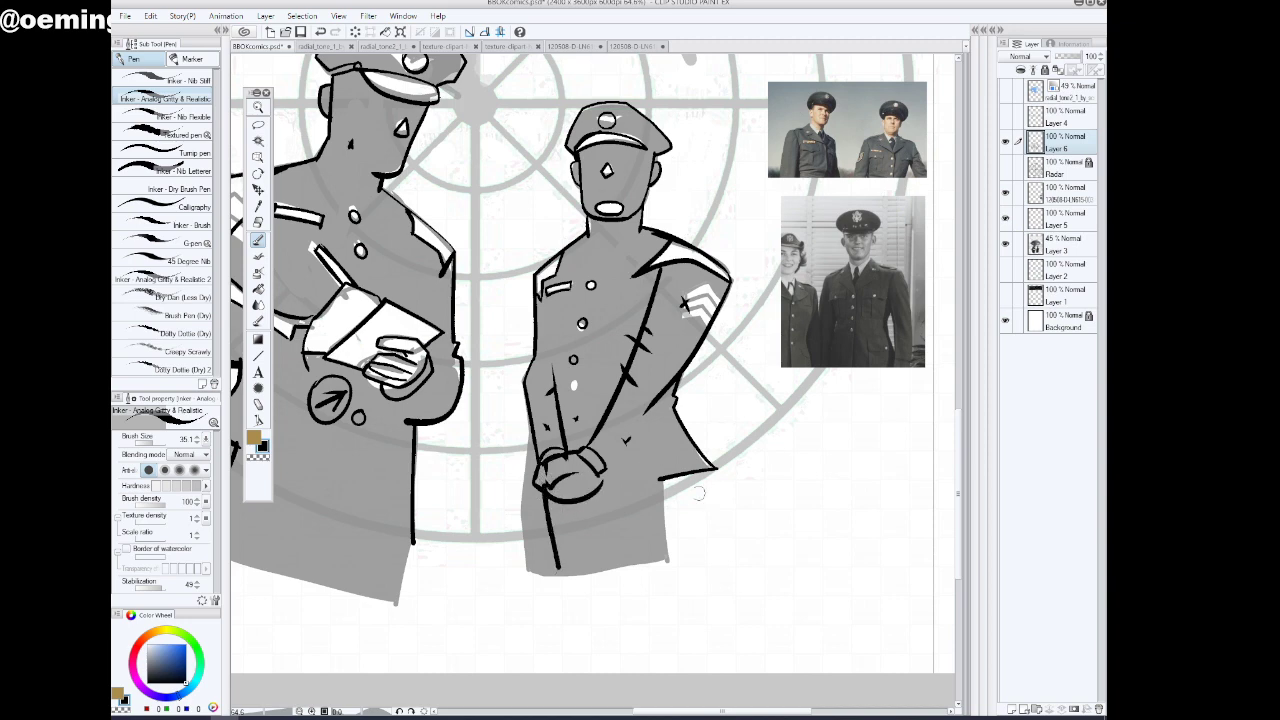
Ink the shorter officer's lower-body edge under the jacket flare, and redraw his far shoulder and upper sleeve wider
drag(666, 424, 683, 540)
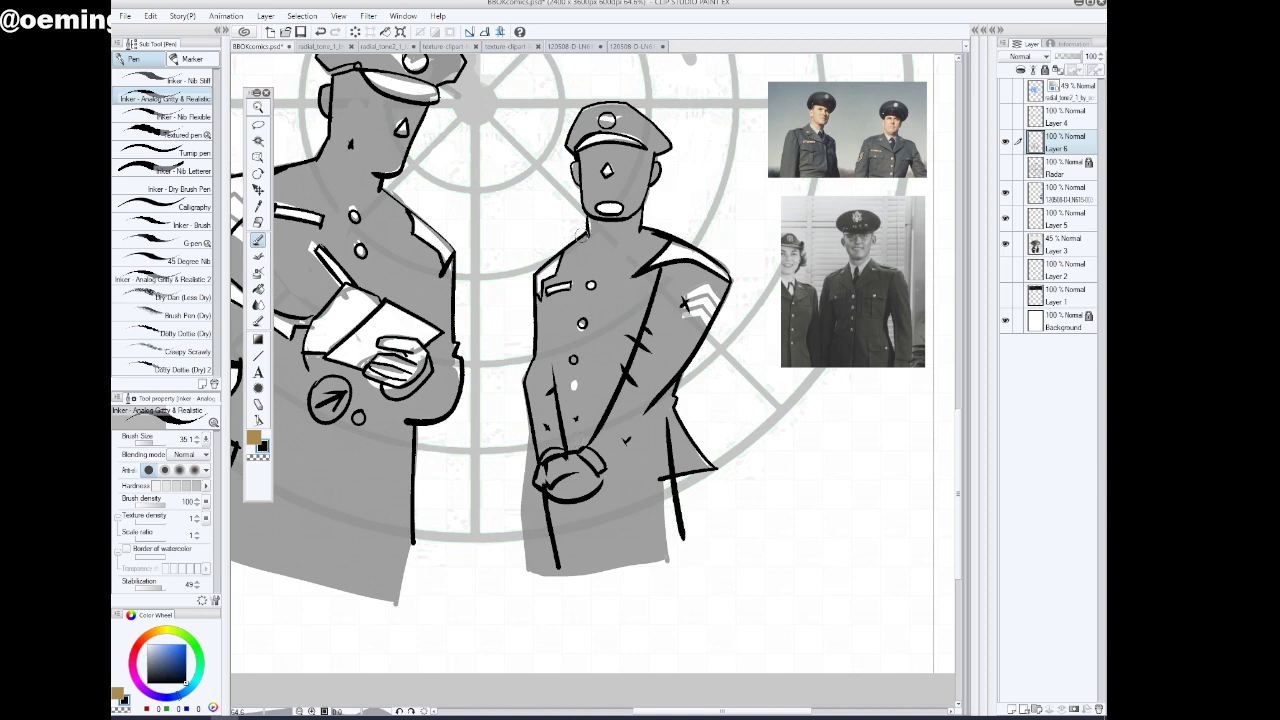
mouse_move(584, 235)
mouse_down()
mouse_move(515, 287)
mouse_move(540, 358)
mouse_up()
mouse_move(516, 287)
mouse_down()
mouse_move(539, 303)
mouse_move(523, 291)
mouse_up()
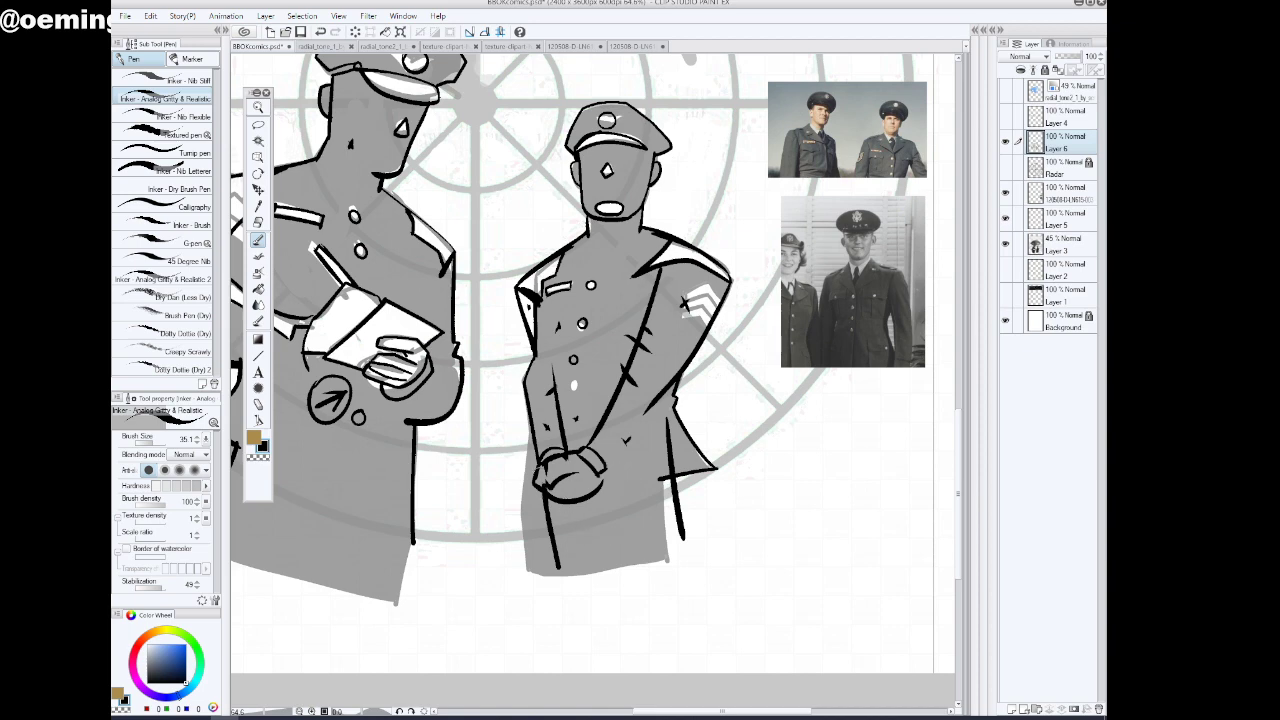
Ink the taller officer's writing hand and its cuff behind the notepad
drag(724, 714, 688, 712)
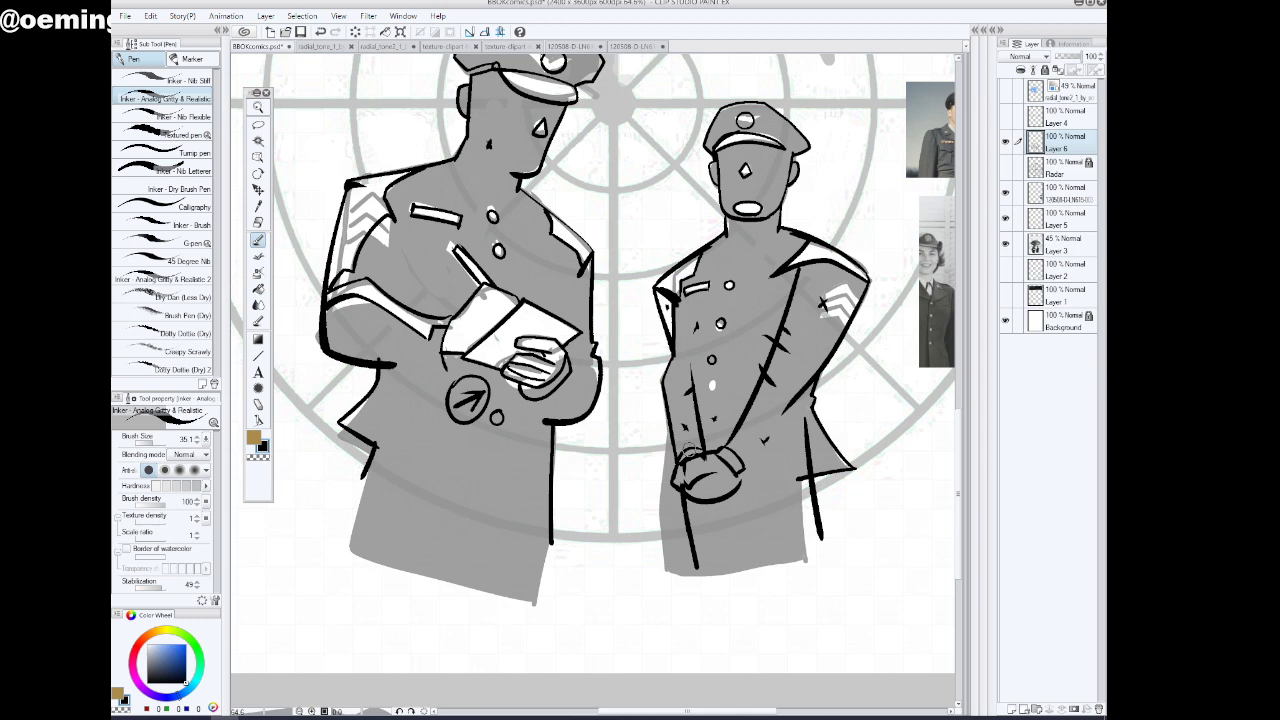
mouse_move(484, 290)
mouse_down()
mouse_move(481, 328)
mouse_move(508, 304)
mouse_move(502, 320)
mouse_up()
drag(708, 711, 672, 712)
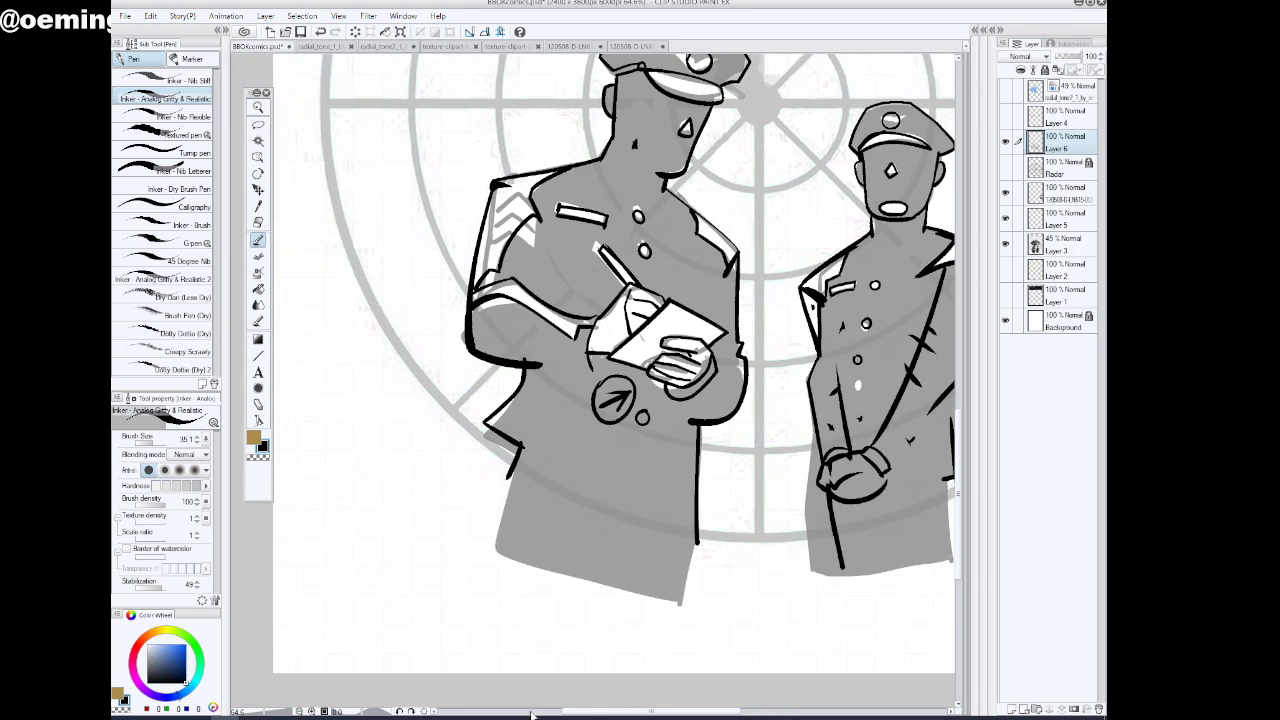
click(399, 711)
click(399, 711)
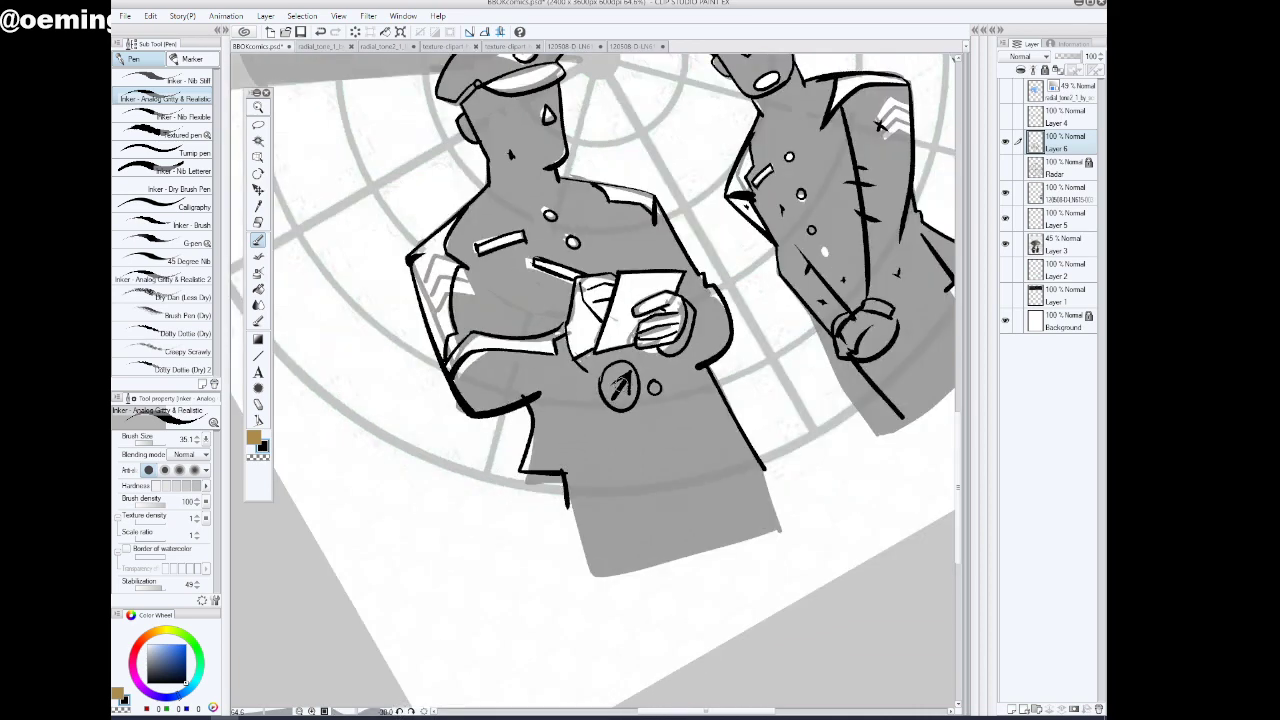
drag(576, 347, 592, 357)
Prepare a new inking layer above Layer 6, with Layers 3 and 5 hidden and Layer 6 dimmed to 40% opacity
click(1005, 243)
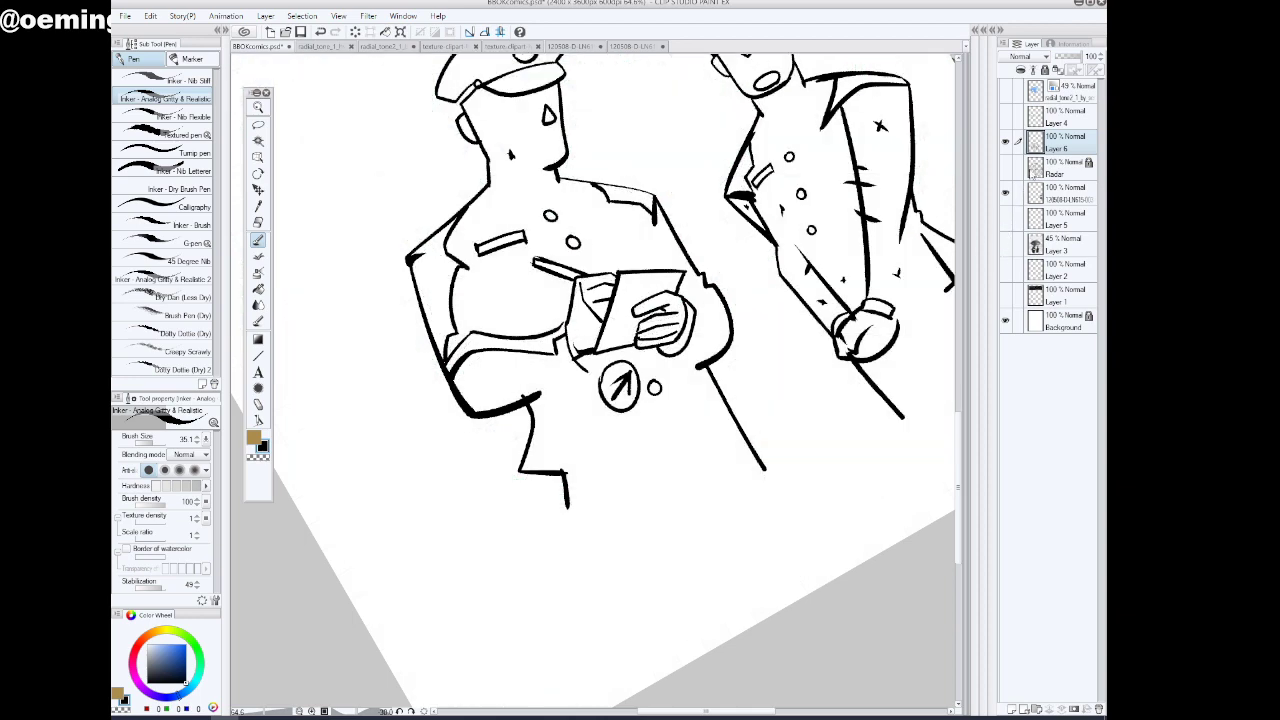
drag(1078, 58, 1066, 58)
click(1012, 710)
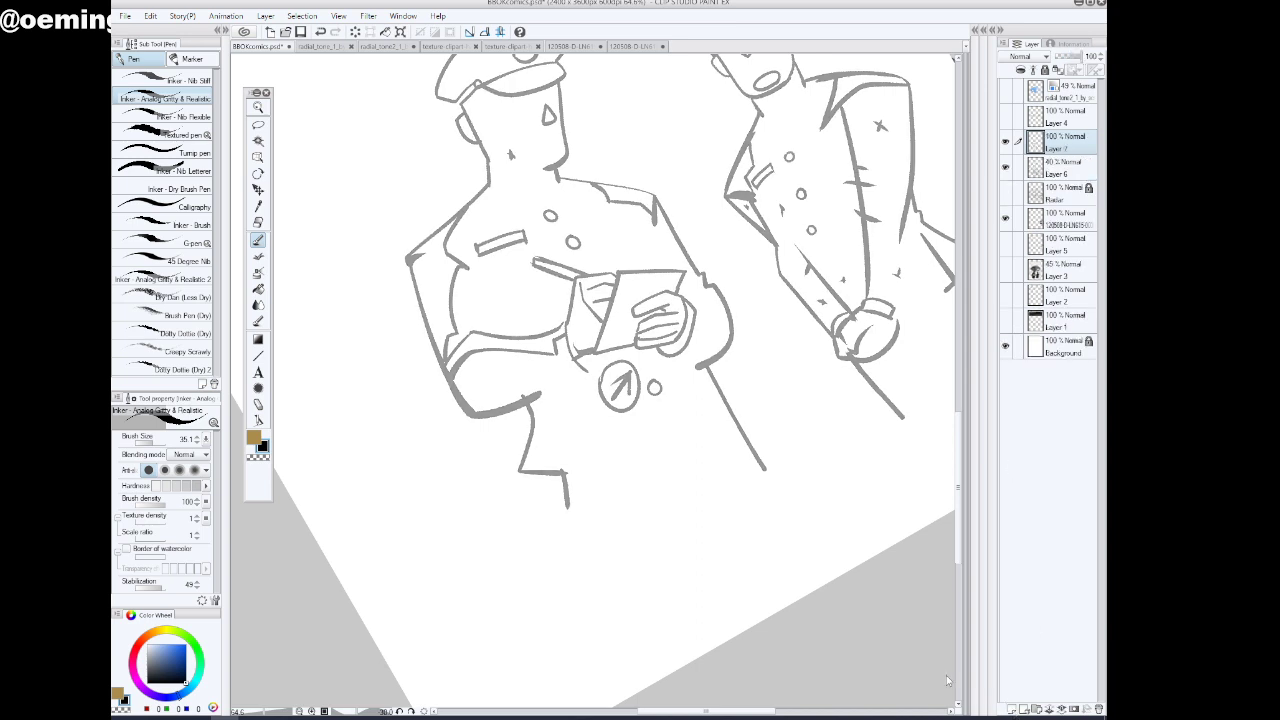
click(1006, 144)
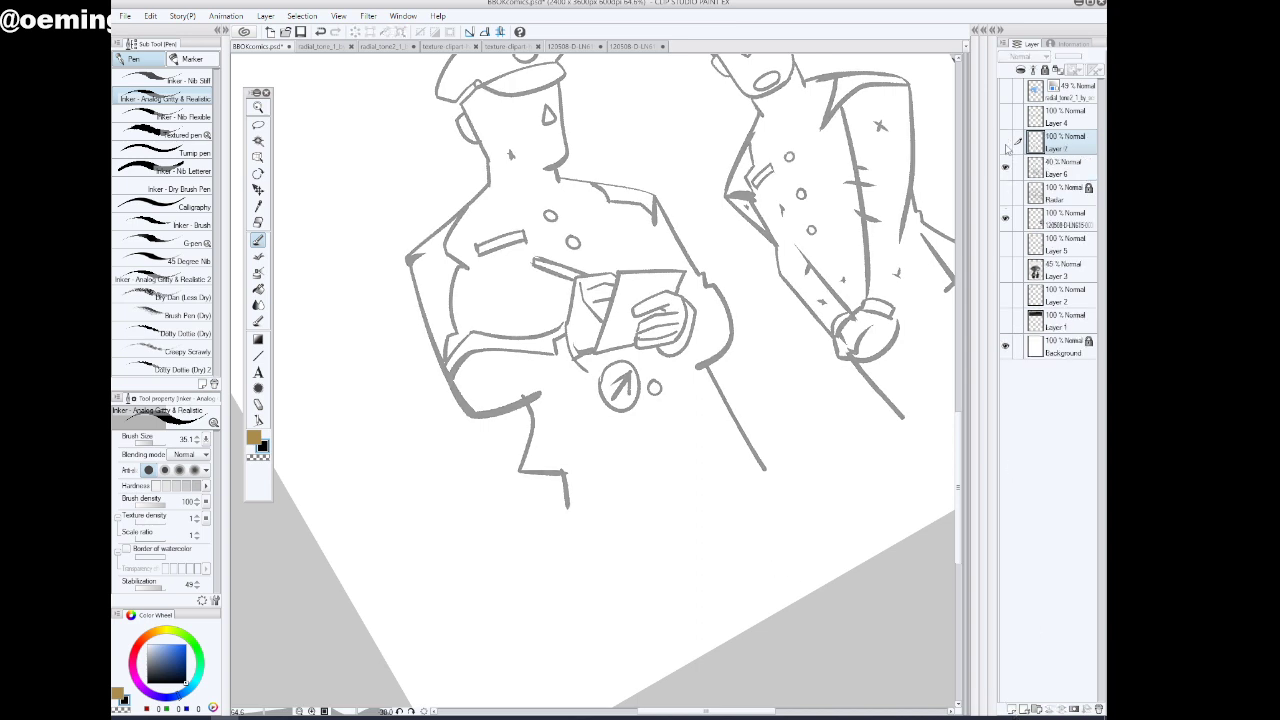
click(1006, 144)
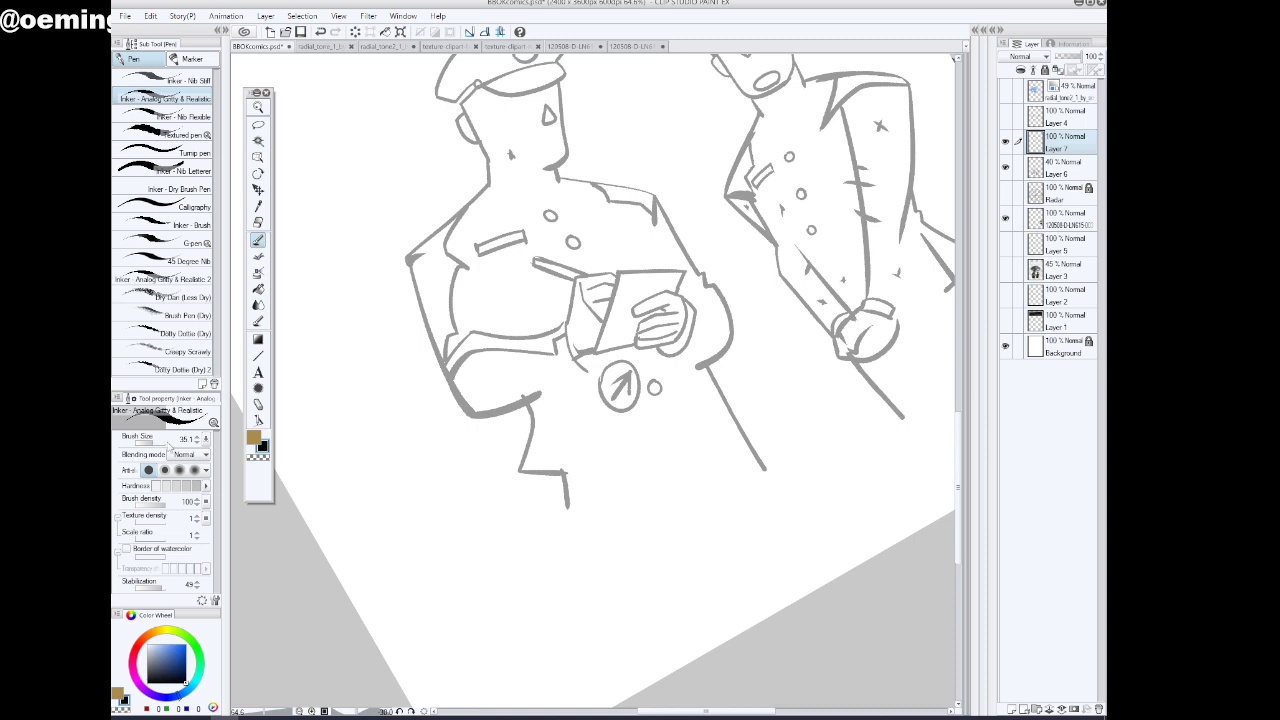
Set the inking pen's brush size to 27 and its stabilization to 44
click(205, 442)
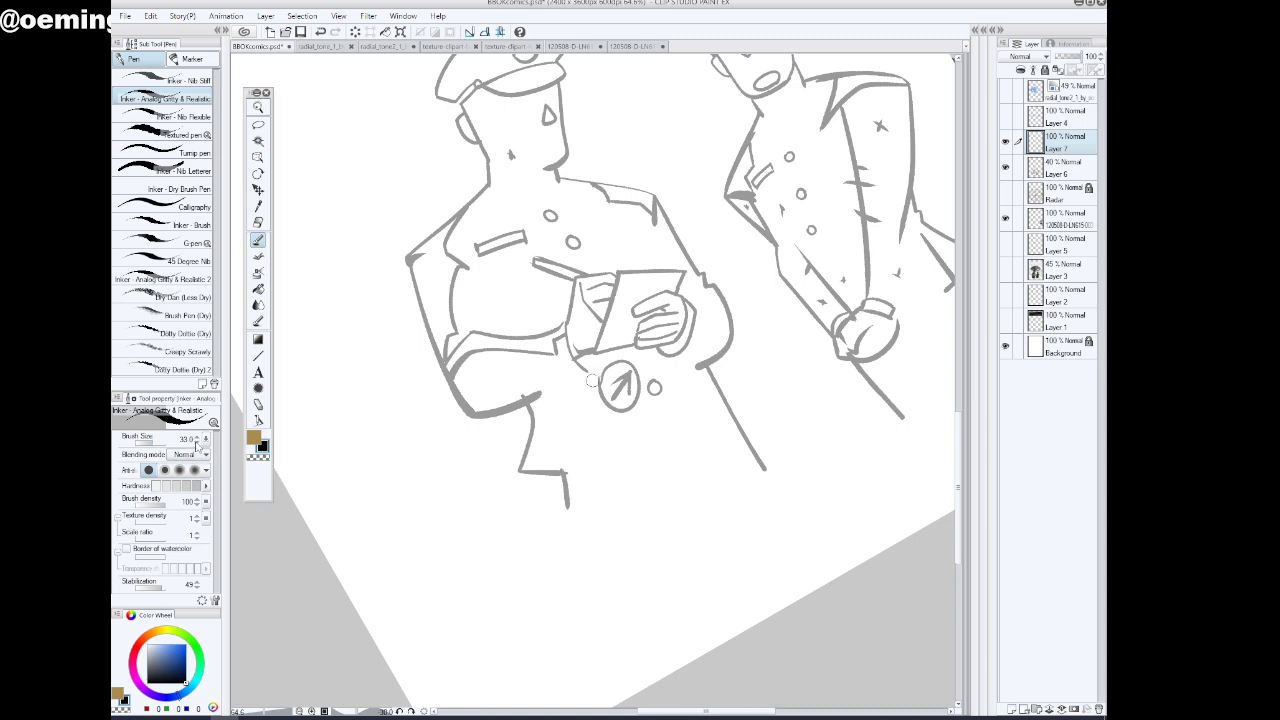
click(197, 587)
click(197, 587)
click(399, 712)
click(399, 712)
click(400, 712)
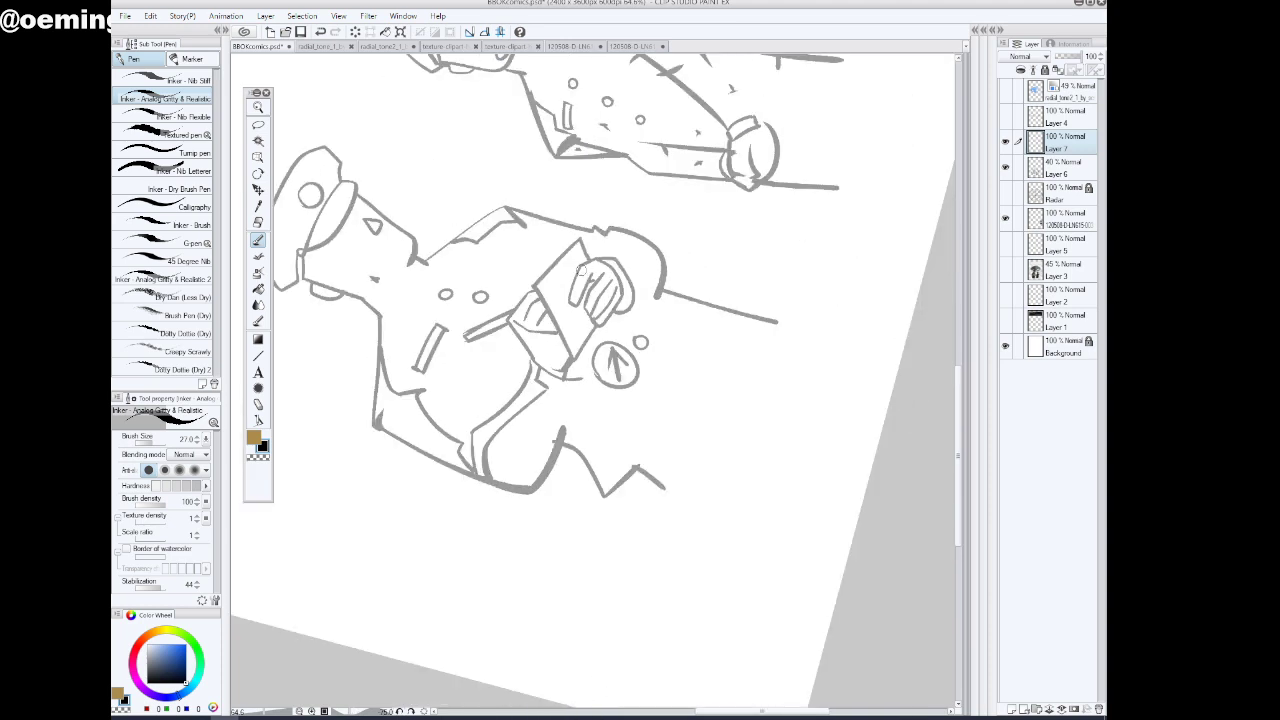
mouse_move(601, 273)
mouse_down()
mouse_move(585, 312)
mouse_move(609, 302)
mouse_up()
click(320, 32)
click(320, 32)
click(321, 32)
Ink the fingers and knuckles of the taller officer's hand gripping the notepad on Layer 7
drag(602, 271, 602, 292)
drag(620, 282, 609, 311)
mouse_move(600, 321)
mouse_down()
mouse_move(619, 310)
mouse_move(612, 262)
mouse_move(592, 260)
mouse_up()
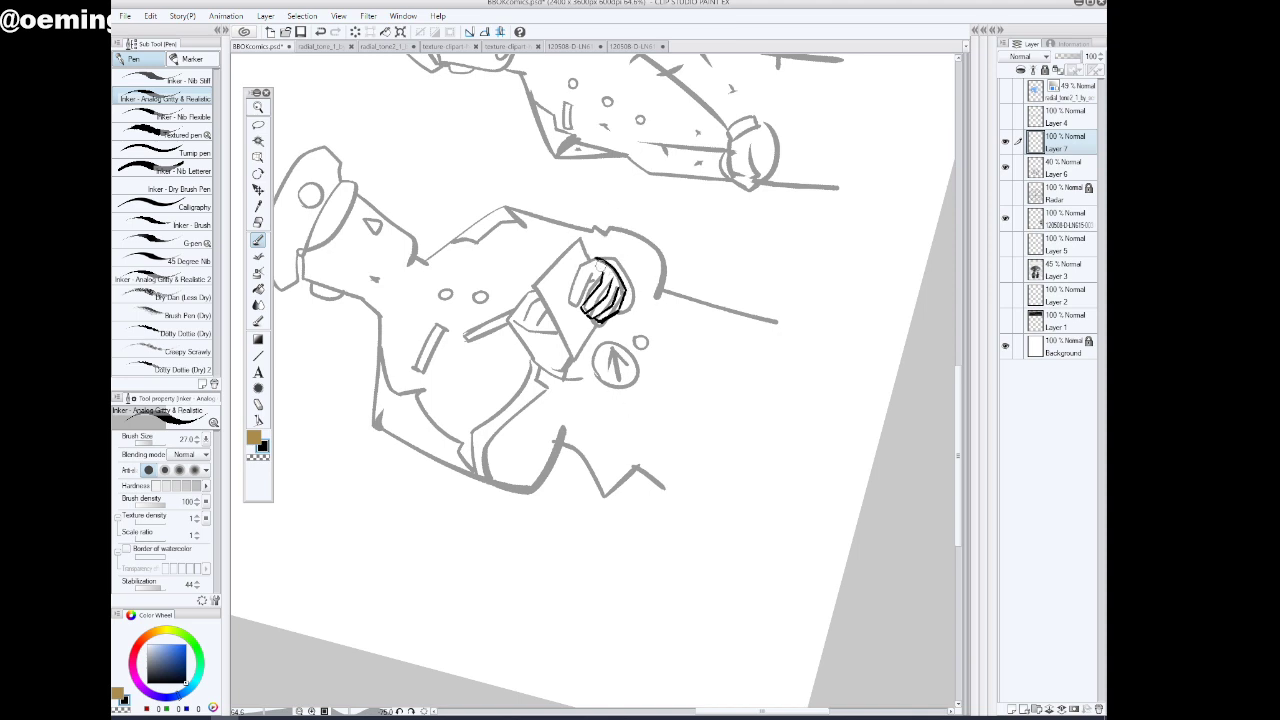
mouse_move(599, 258)
mouse_down()
mouse_move(570, 306)
mouse_move(599, 274)
mouse_up()
Ink the notepad's straight edges around the gripping hand, and add the sleeve cuff behind that hand
click(410, 711)
click(410, 711)
click(410, 711)
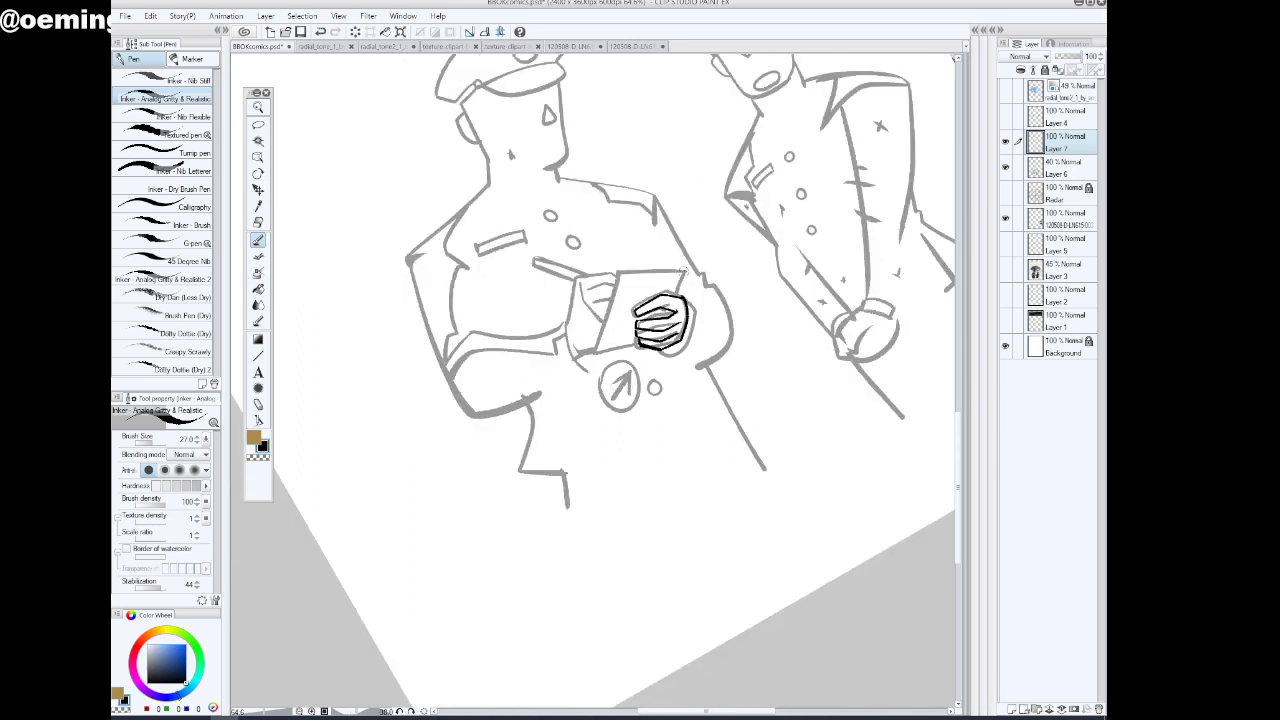
drag(683, 268, 672, 311)
key(ctrl+z)
drag(640, 345, 596, 352)
drag(620, 268, 596, 352)
drag(618, 268, 686, 272)
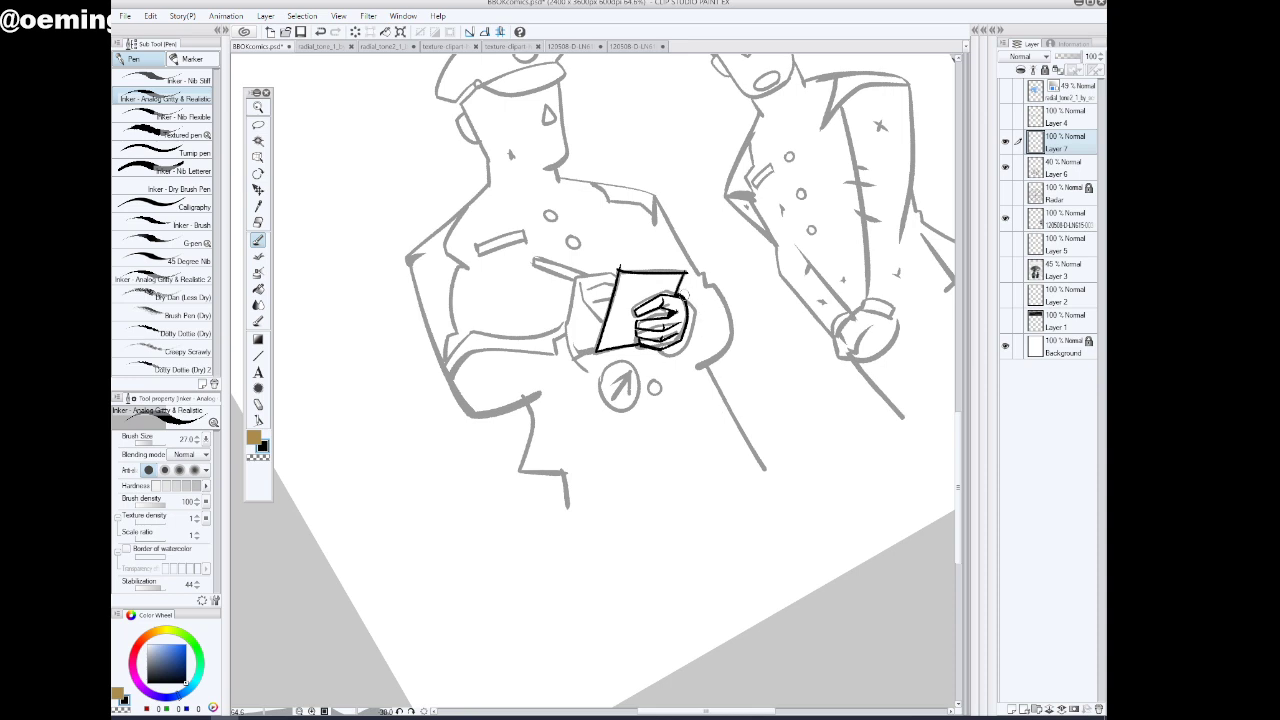
mouse_move(678, 289)
mouse_down()
mouse_move(699, 307)
mouse_move(688, 333)
mouse_move(688, 305)
mouse_move(687, 336)
mouse_up()
Clear the dimmed Layer 6 lines beneath the newly inked notepad and gripping hand
click(258, 126)
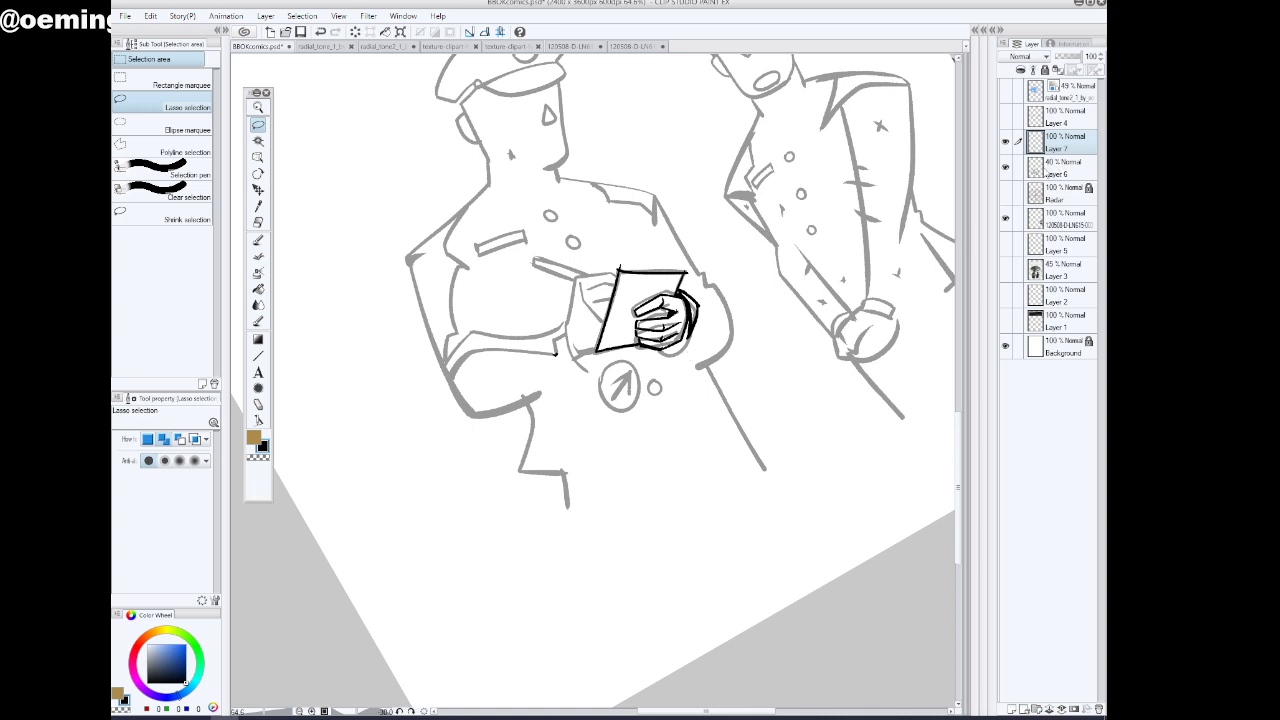
click(1048, 168)
mouse_move(707, 331)
mouse_down()
mouse_move(689, 270)
mouse_move(631, 260)
mouse_move(600, 345)
mouse_move(686, 364)
mouse_move(712, 323)
mouse_up()
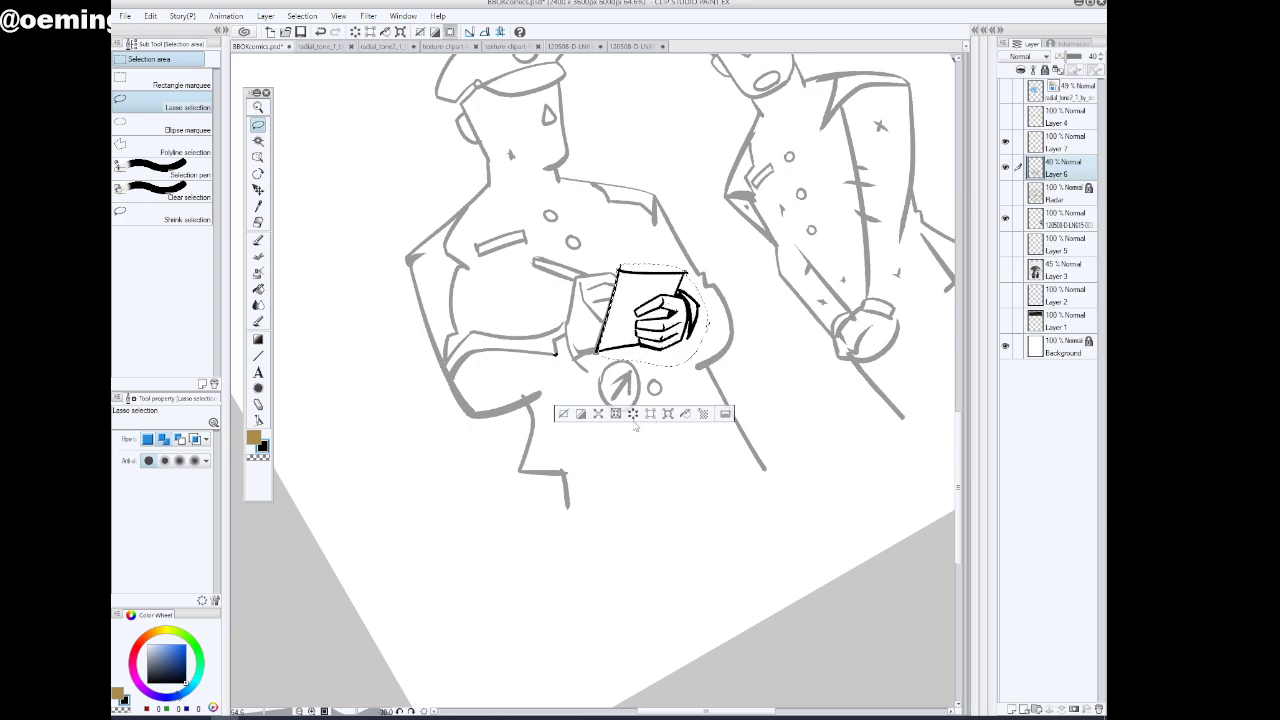
click(563, 414)
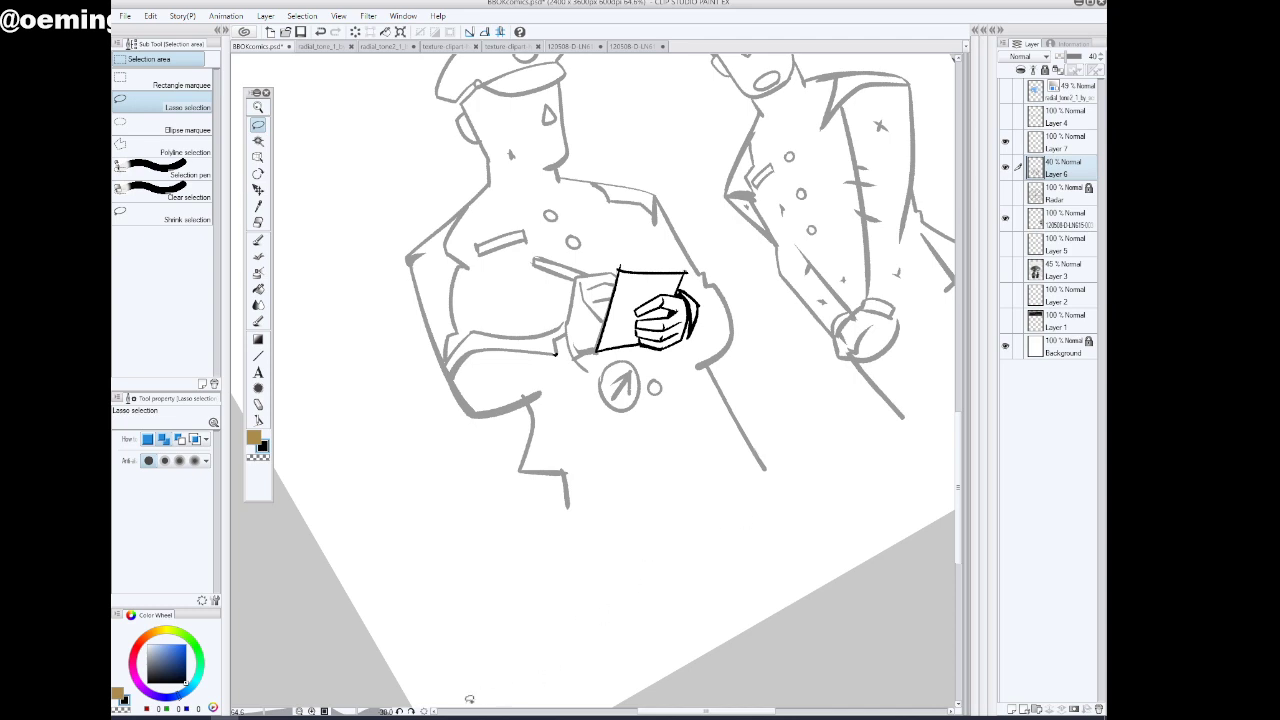
Ink the shorter officer's clasped hands with separate fingers and both sleeve cuffs on Layer 7
click(411, 711)
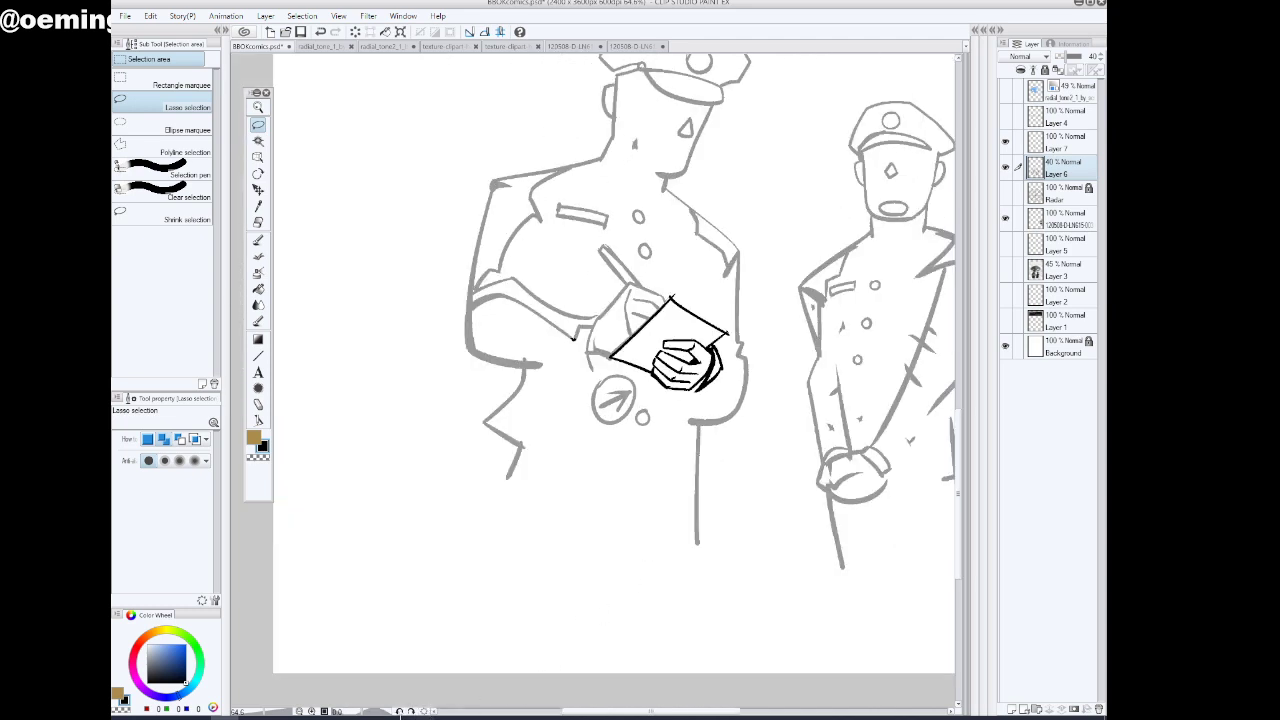
click(400, 711)
drag(678, 712, 727, 712)
click(411, 711)
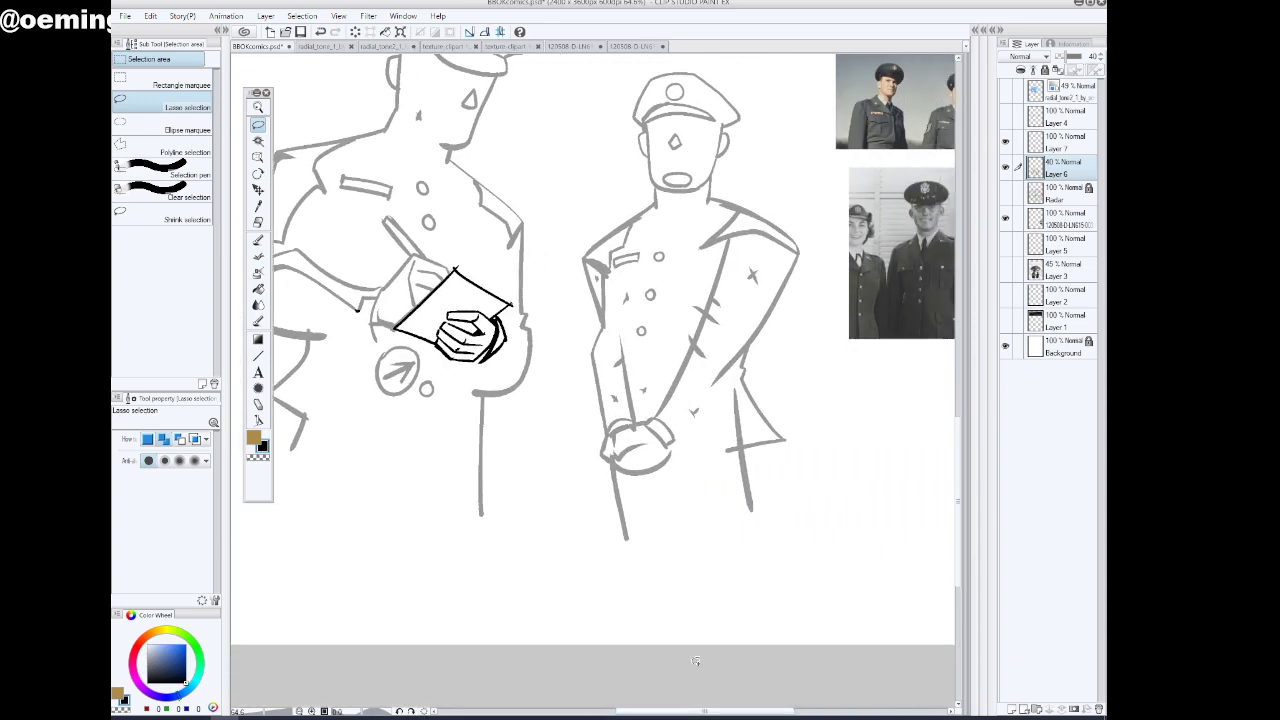
click(259, 242)
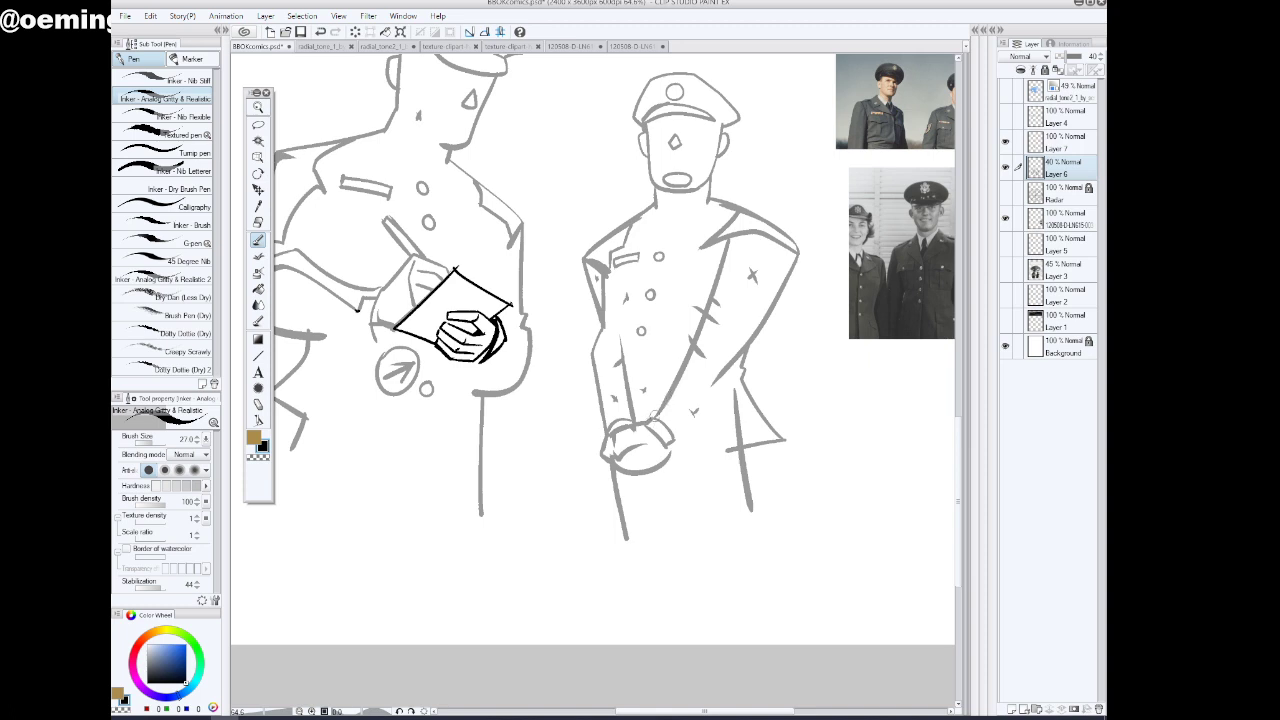
mouse_move(656, 410)
mouse_down()
mouse_move(686, 407)
mouse_move(693, 424)
mouse_move(648, 410)
mouse_move(680, 427)
mouse_move(687, 416)
mouse_move(619, 421)
mouse_move(650, 458)
mouse_move(618, 428)
mouse_move(606, 450)
mouse_move(630, 432)
mouse_move(614, 456)
mouse_move(632, 444)
mouse_move(623, 459)
mouse_move(636, 474)
mouse_up()
click(1068, 142)
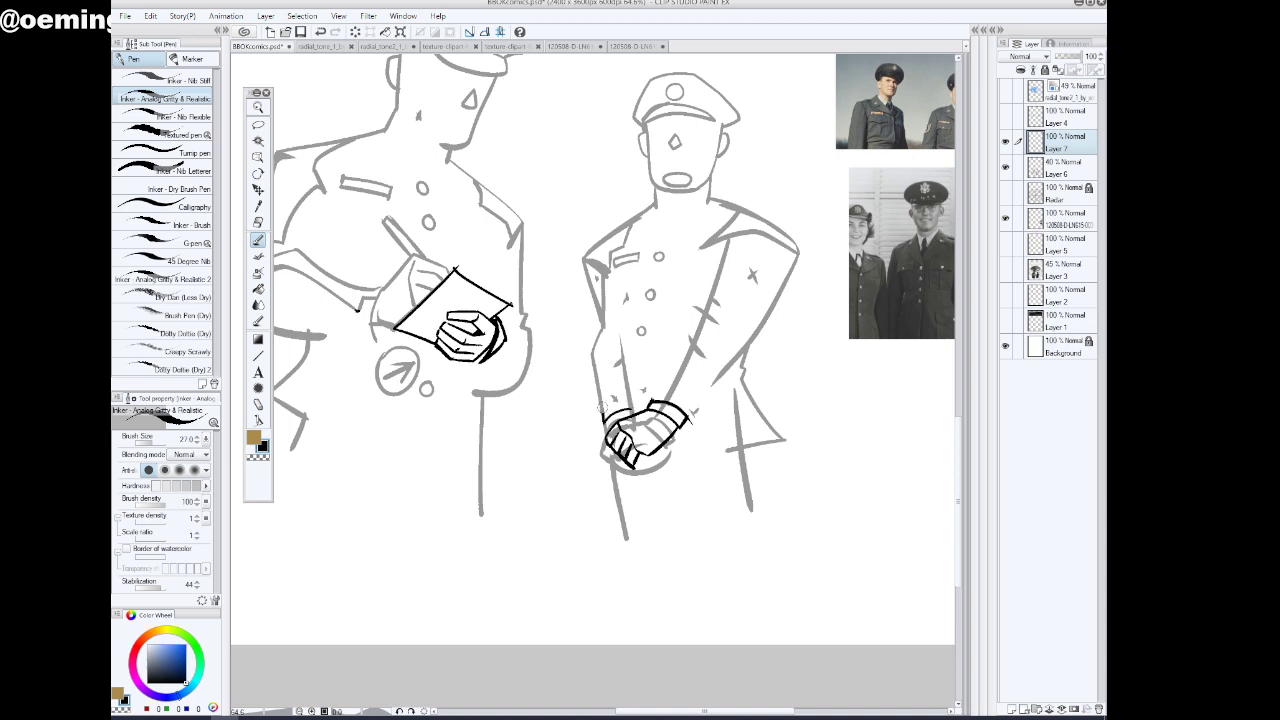
mouse_move(615, 400)
mouse_down()
mouse_move(632, 409)
mouse_move(604, 425)
mouse_move(613, 468)
mouse_up()
Ink the shorter officer's lower-body edge below the hands and the outer edge of his far sleeve up to the shoulder
mouse_move(620, 426)
mouse_down()
mouse_move(656, 412)
mouse_move(610, 474)
mouse_move(630, 543)
mouse_up()
mouse_move(603, 322)
mouse_down()
mouse_move(590, 356)
mouse_move(606, 421)
mouse_up()
drag(582, 258, 604, 332)
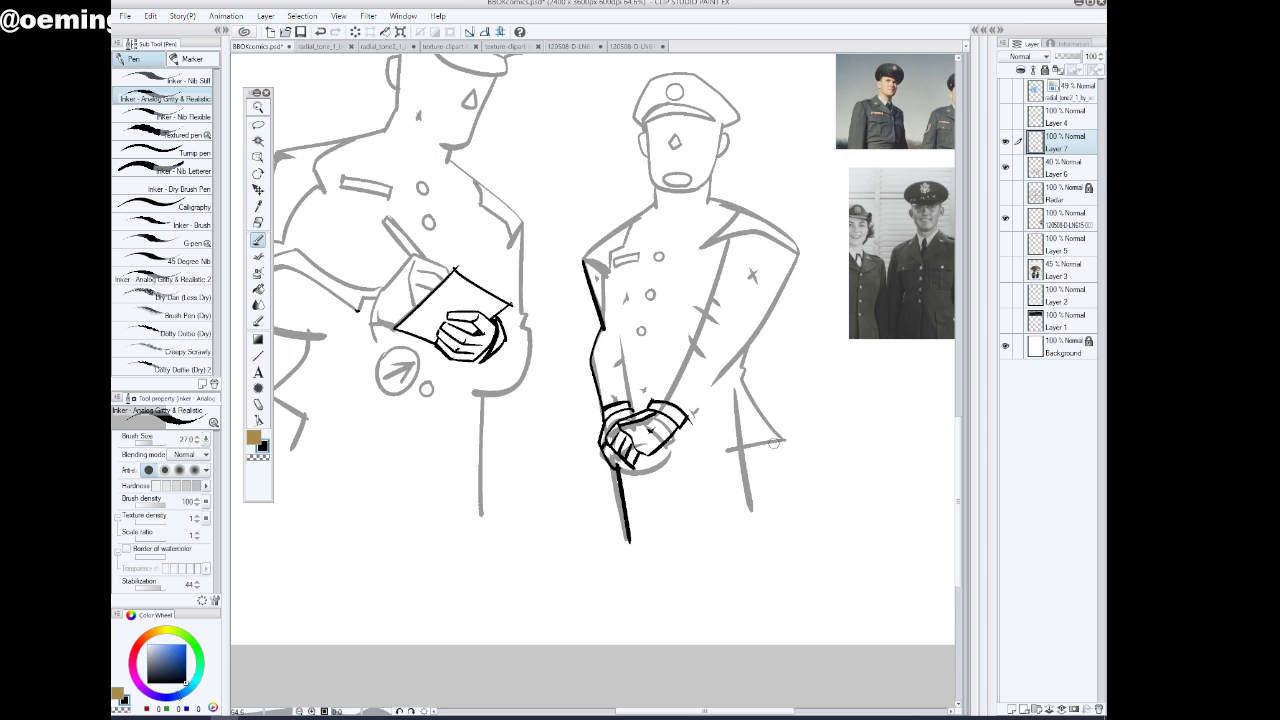
Clear the dimmed Layer 6 lines beneath the shorter officer's inked hands, cuffs and lower-body edge, leaving the Layer 7 inks intact
click(258, 107)
drag(795, 433, 784, 447)
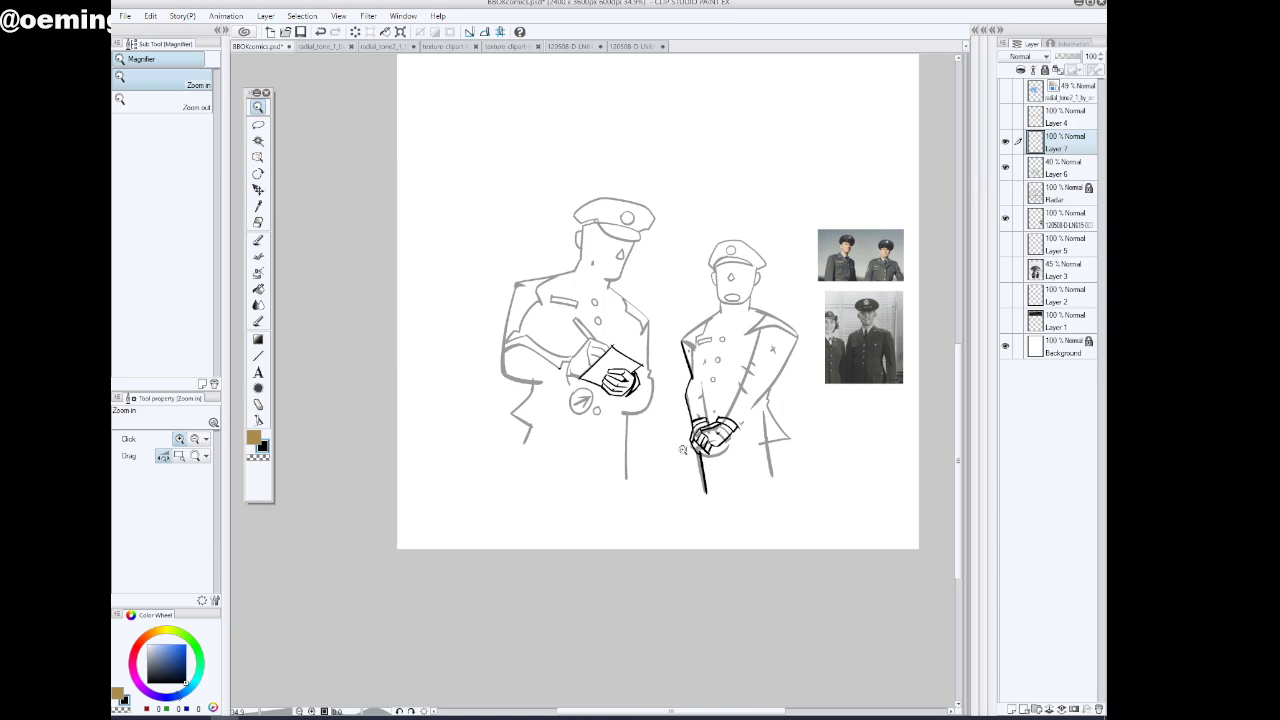
drag(747, 453, 830, 453)
click(258, 124)
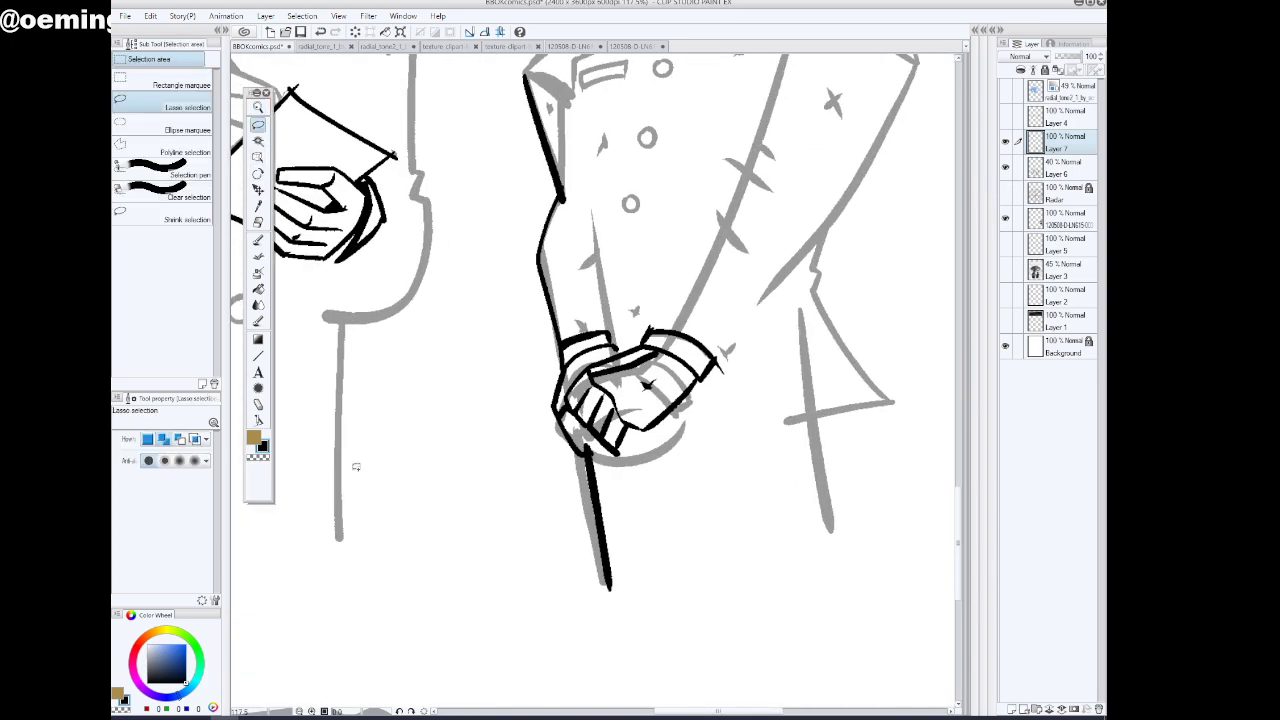
mouse_move(630, 620)
mouse_down()
mouse_move(556, 491)
mouse_move(550, 335)
mouse_move(575, 305)
mouse_move(700, 283)
mouse_move(736, 537)
mouse_move(670, 655)
mouse_up()
key(Delete)
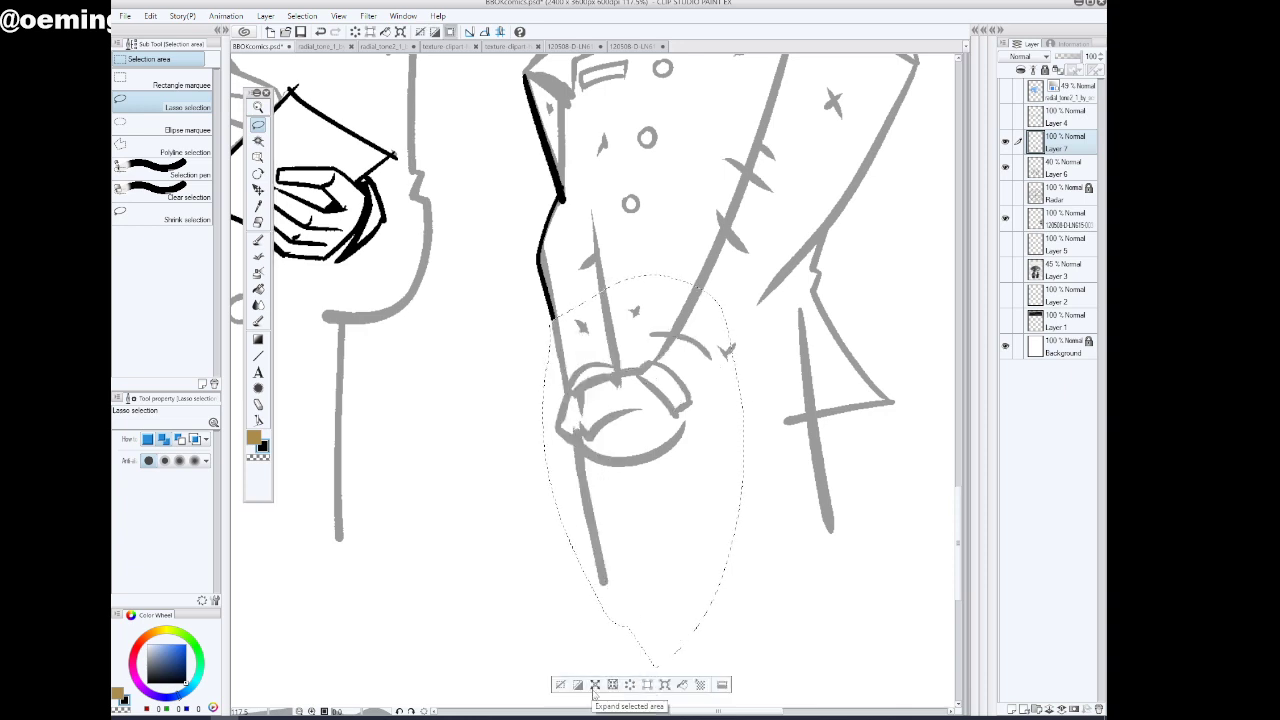
click(320, 32)
click(1062, 167)
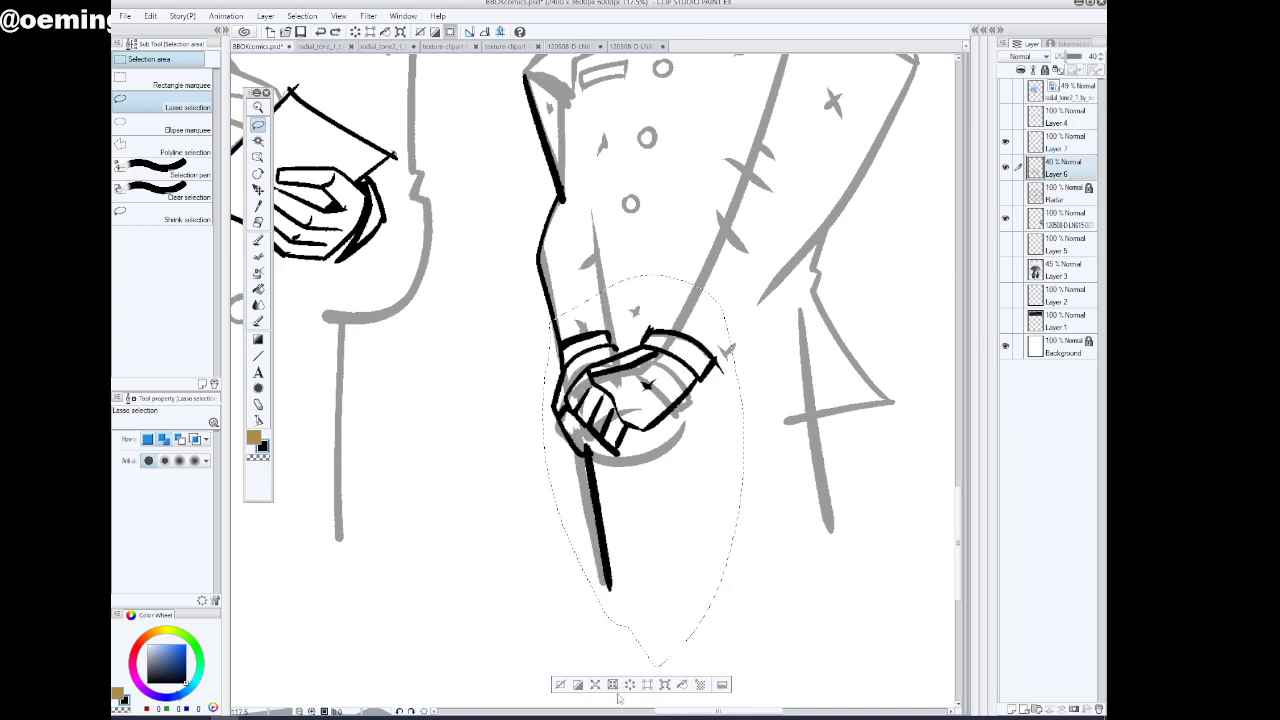
key(Delete)
click(560, 684)
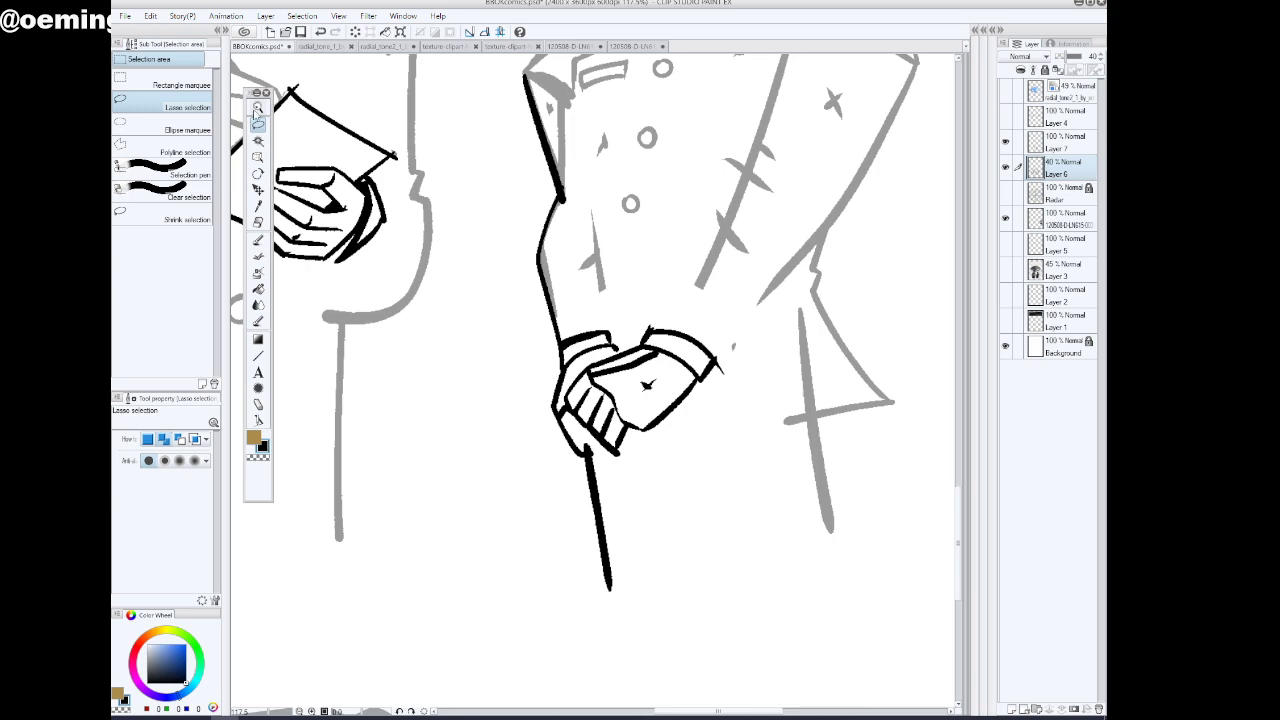
Restore Layer 6 to 100% opacity and merge Layer 7 down into it
click(257, 107)
drag(770, 423, 747, 431)
alt+click(746, 430)
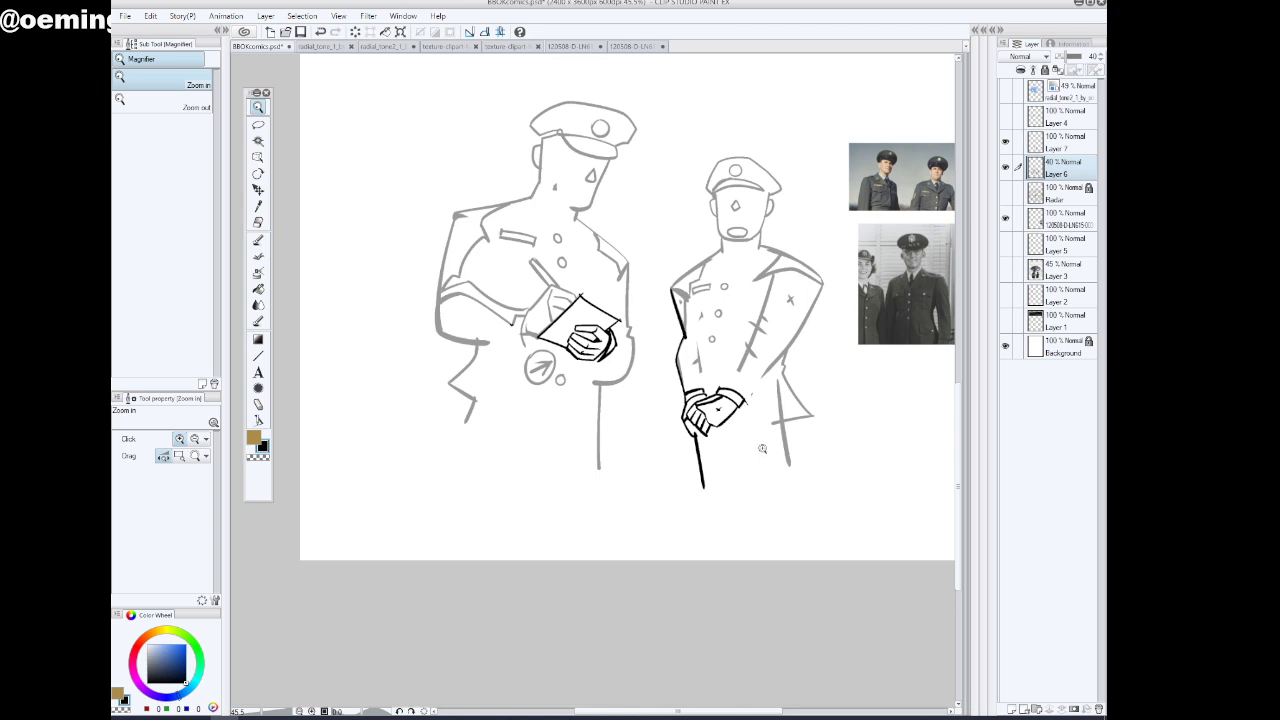
drag(1066, 56, 1106, 56)
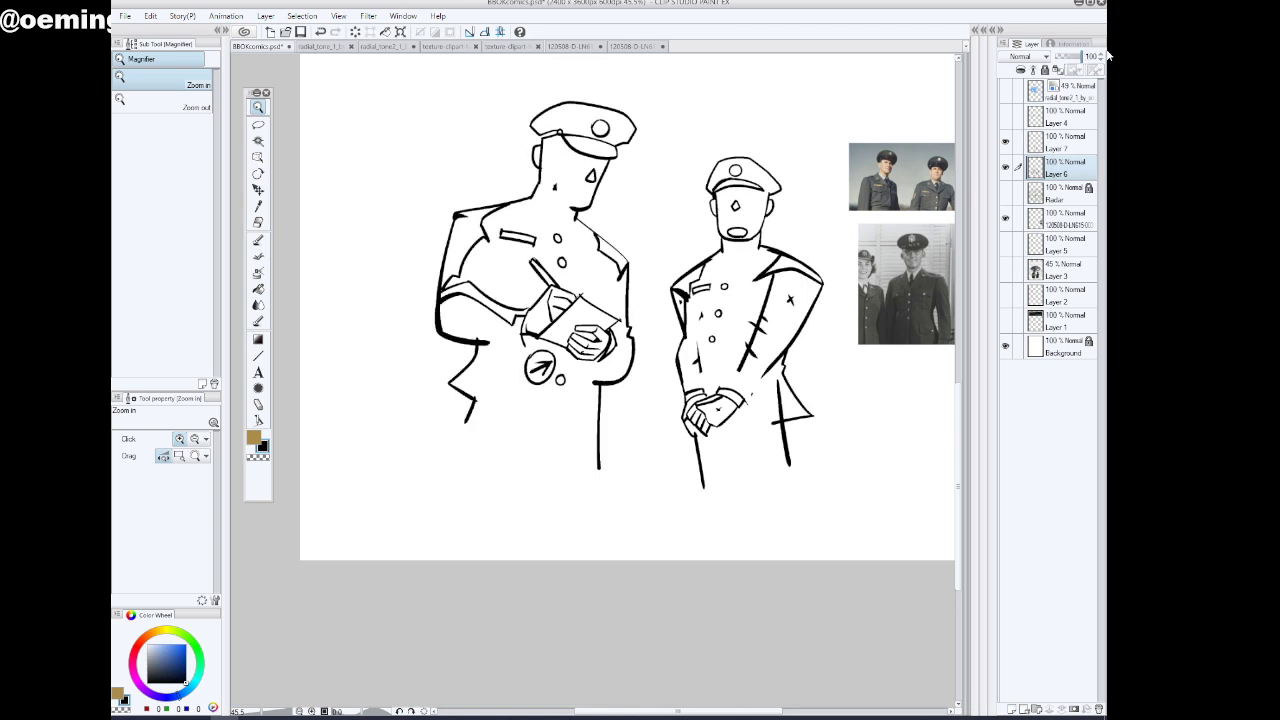
click(1068, 150)
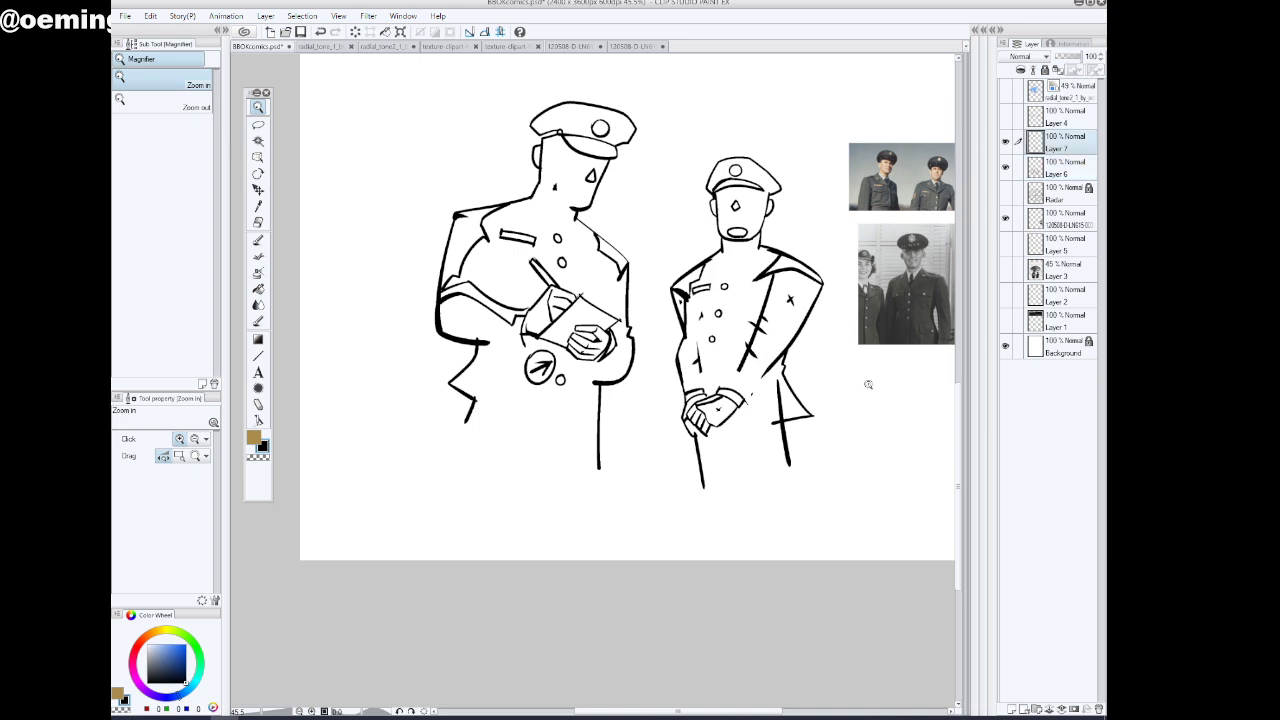
key(ctrl+e)
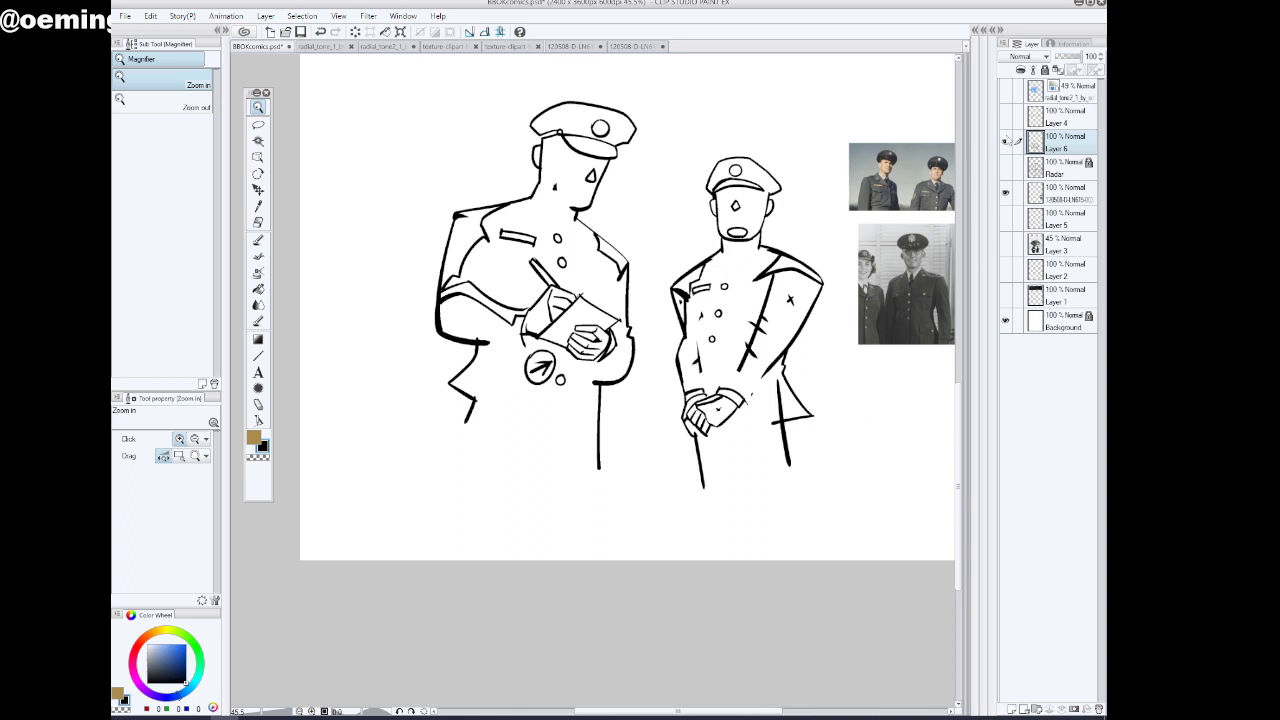
Show Layer 4 and the Radar layer together with the officers, previewing the radial tone layer but leaving it hidden
click(1006, 167)
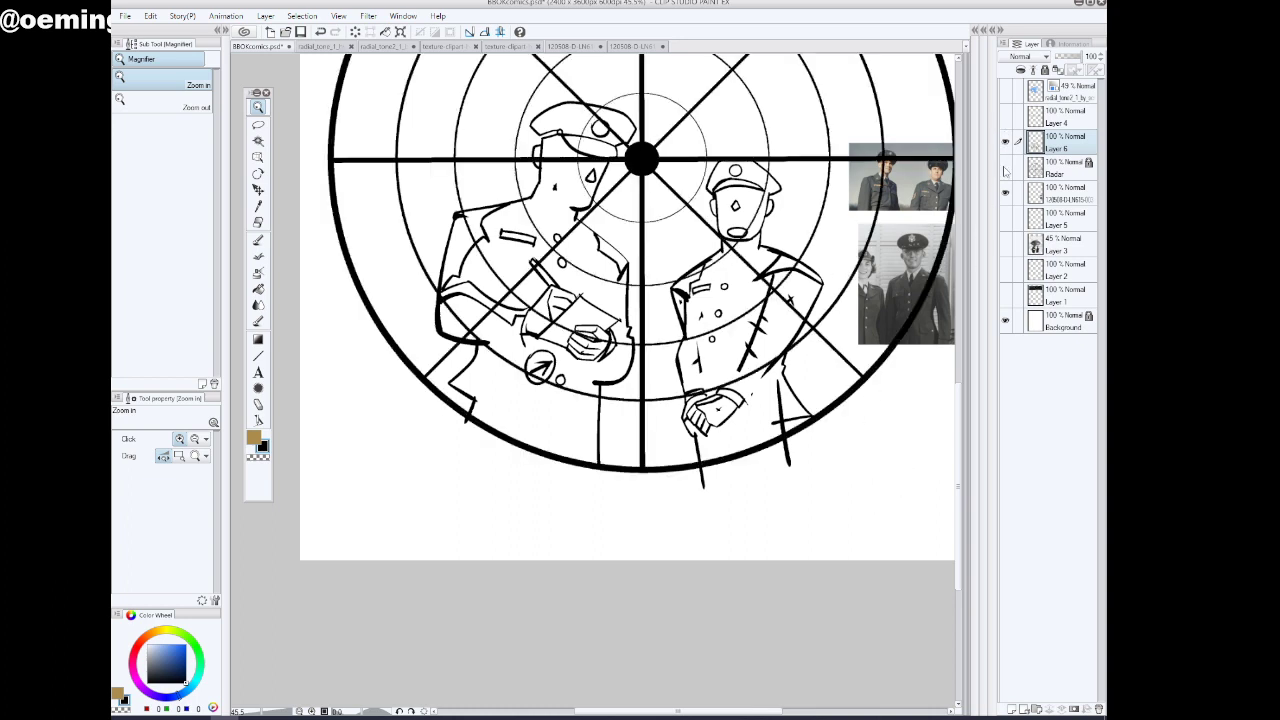
click(1006, 167)
click(1006, 116)
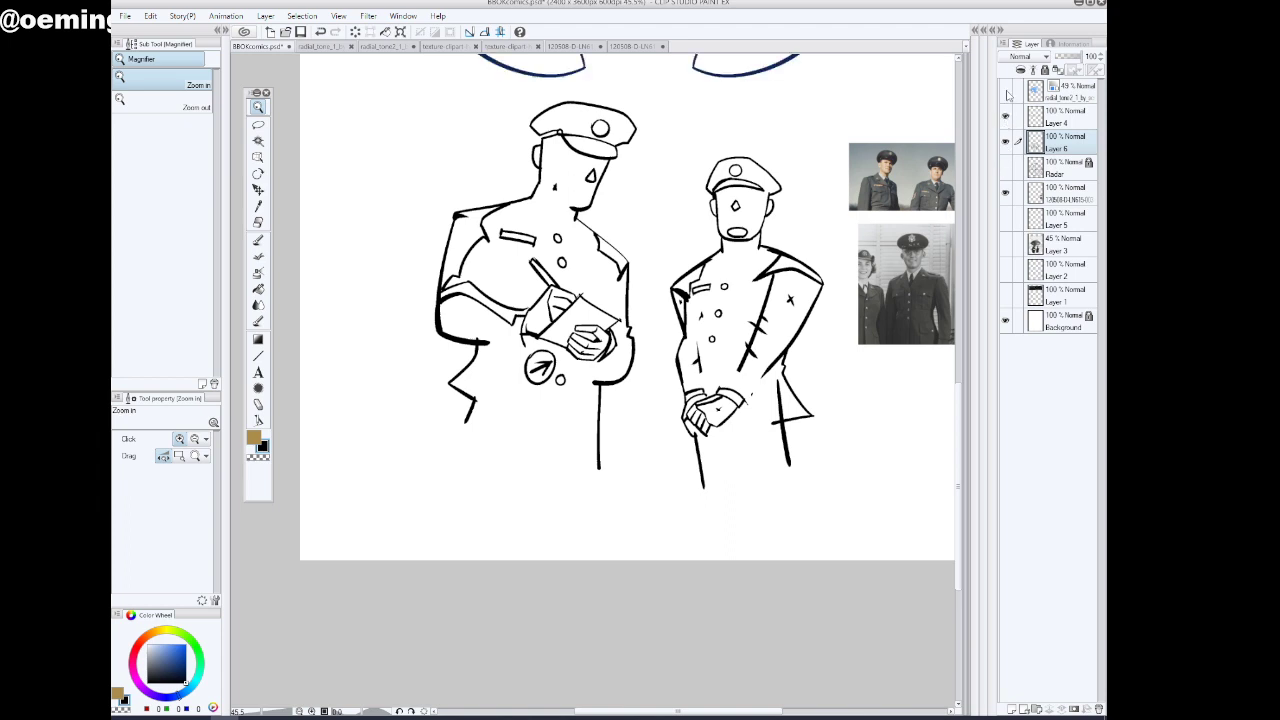
click(1007, 91)
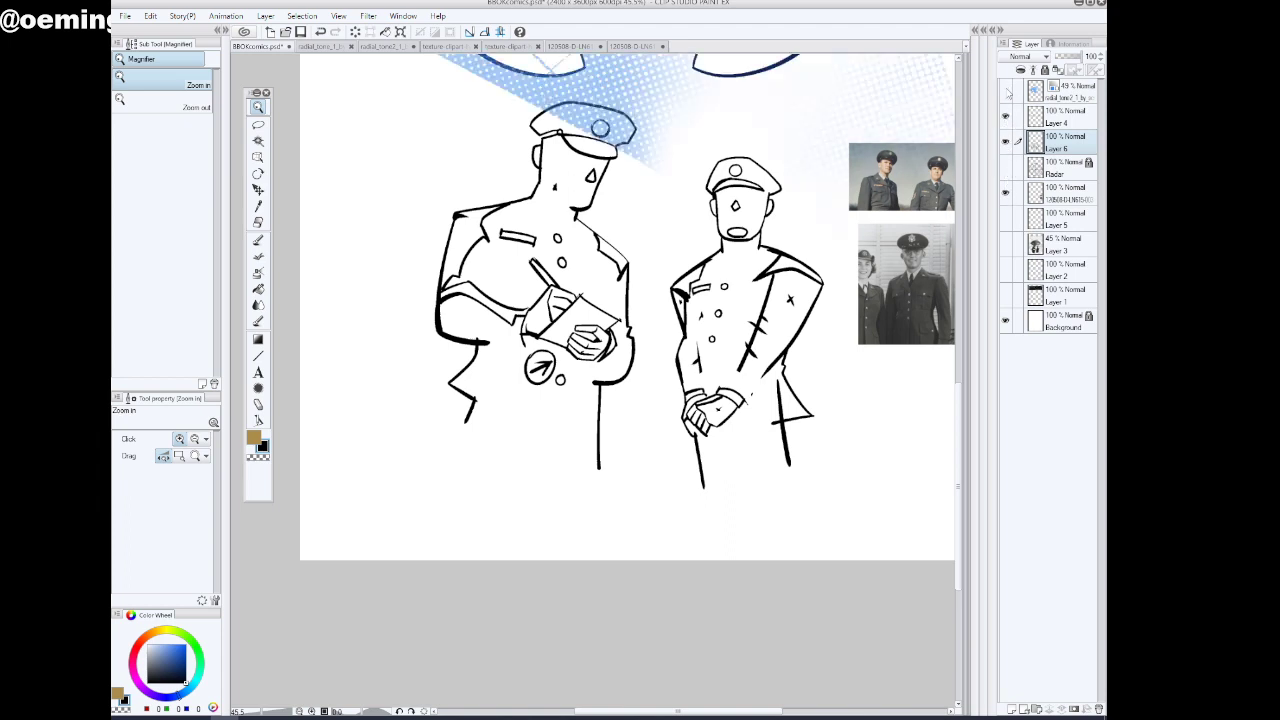
click(1007, 91)
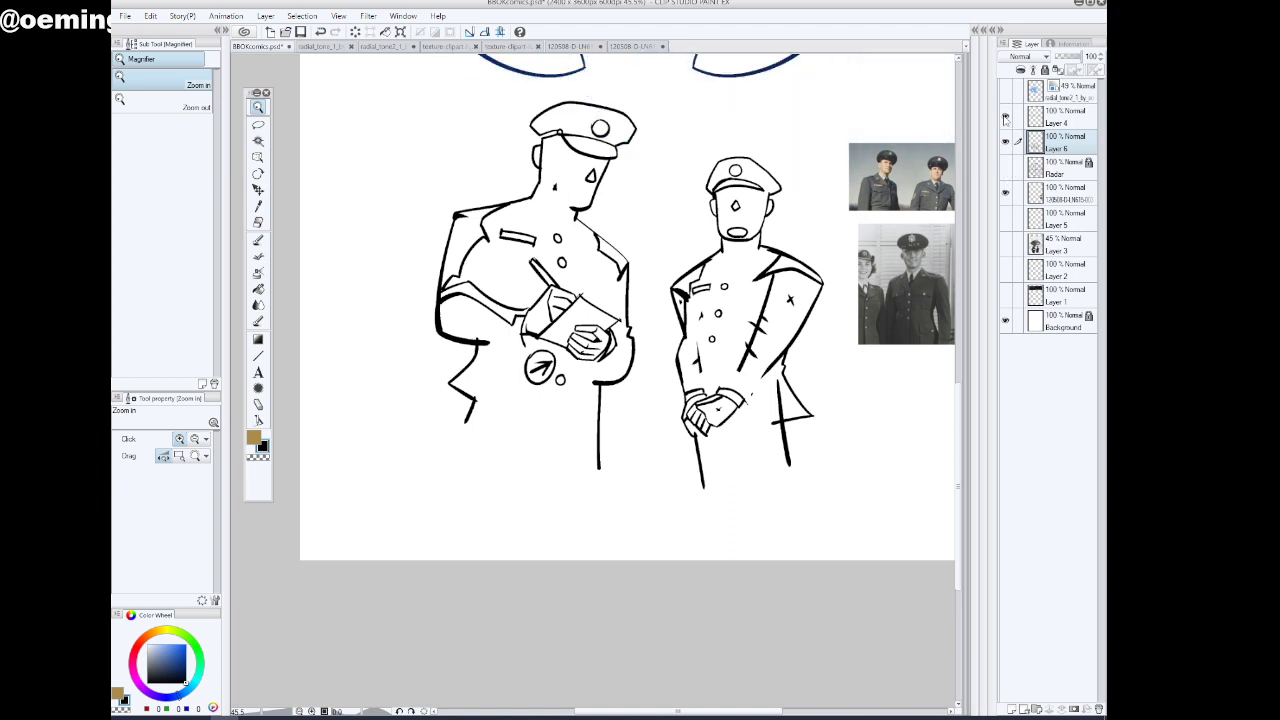
click(1006, 168)
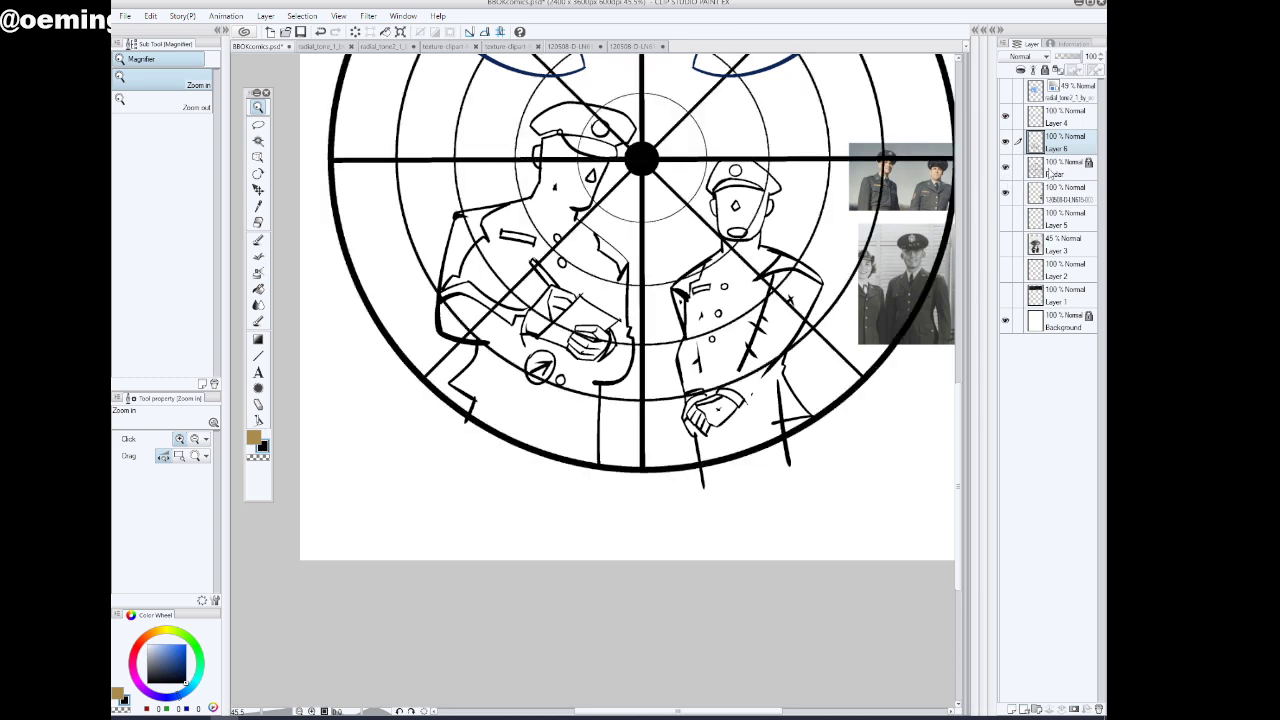
Fill both officers' lower bodies inside the radar circle and the shorter officer's clasped hands with black on Layer 6
click(258, 289)
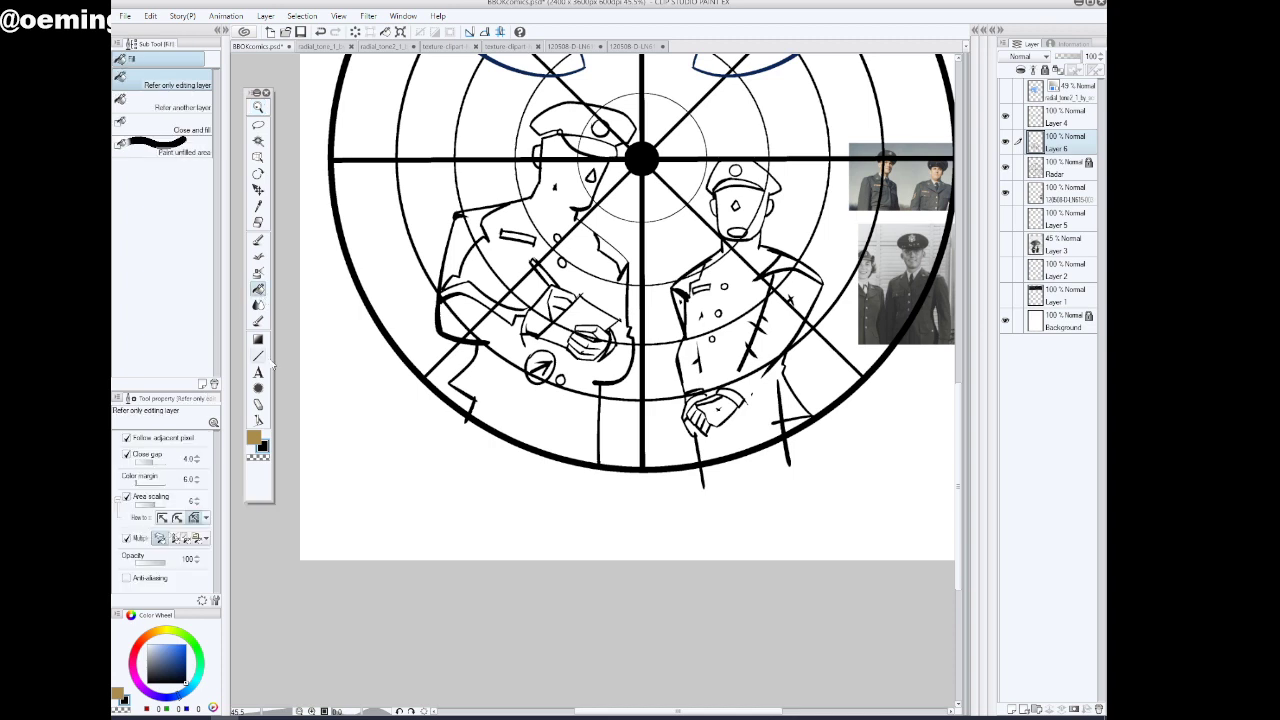
click(574, 440)
click(775, 428)
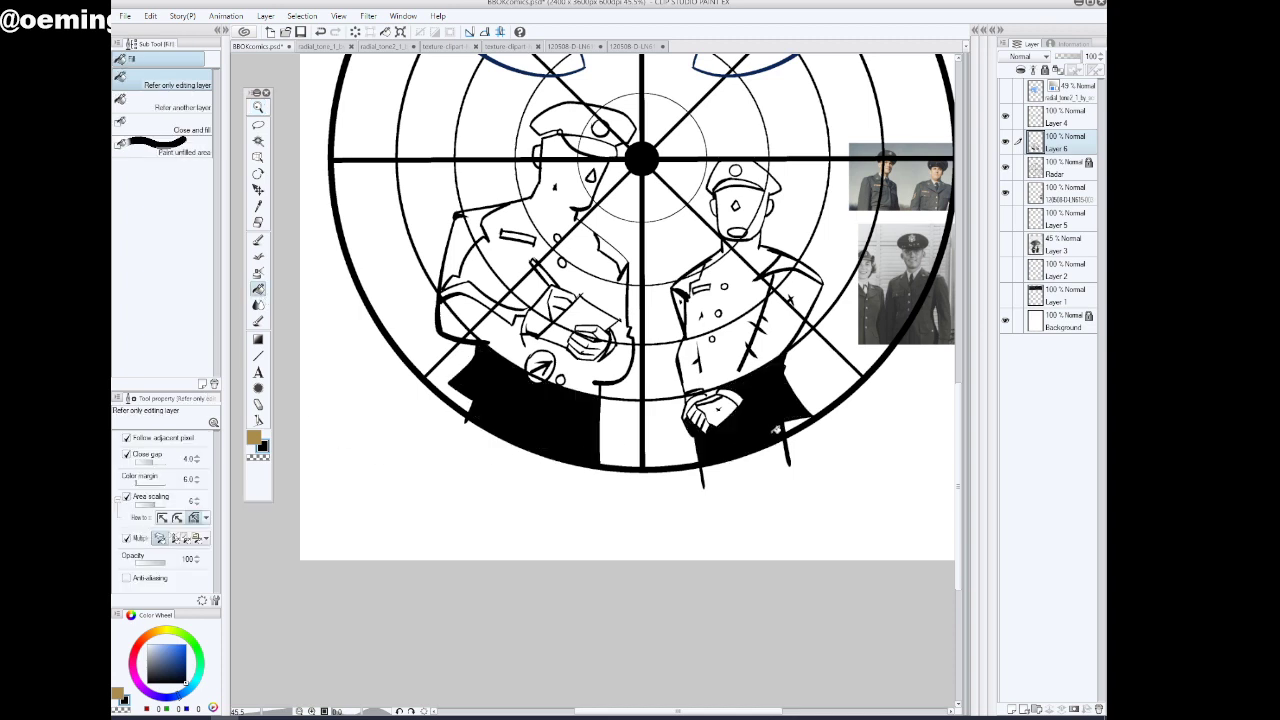
click(718, 413)
click(700, 413)
click(697, 400)
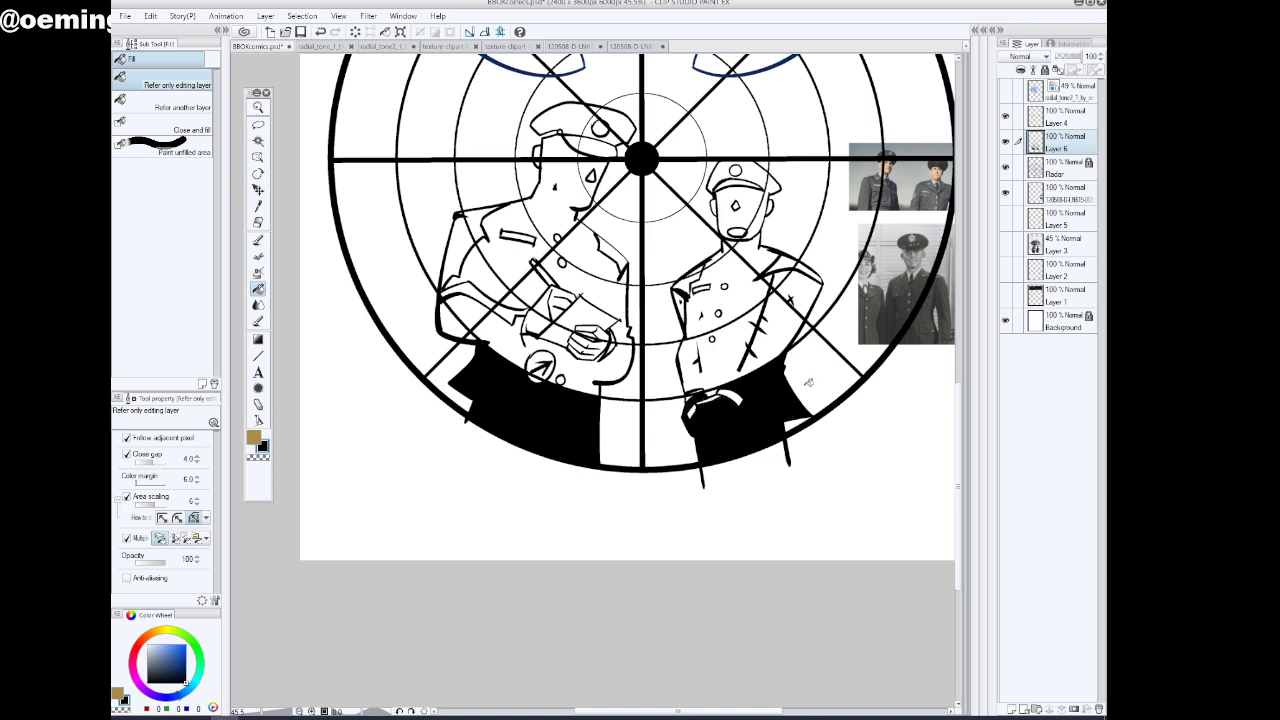
click(712, 397)
Check Layer 6 and Layer 4 by toggling their visibility, and hide the Radar layer
click(1006, 142)
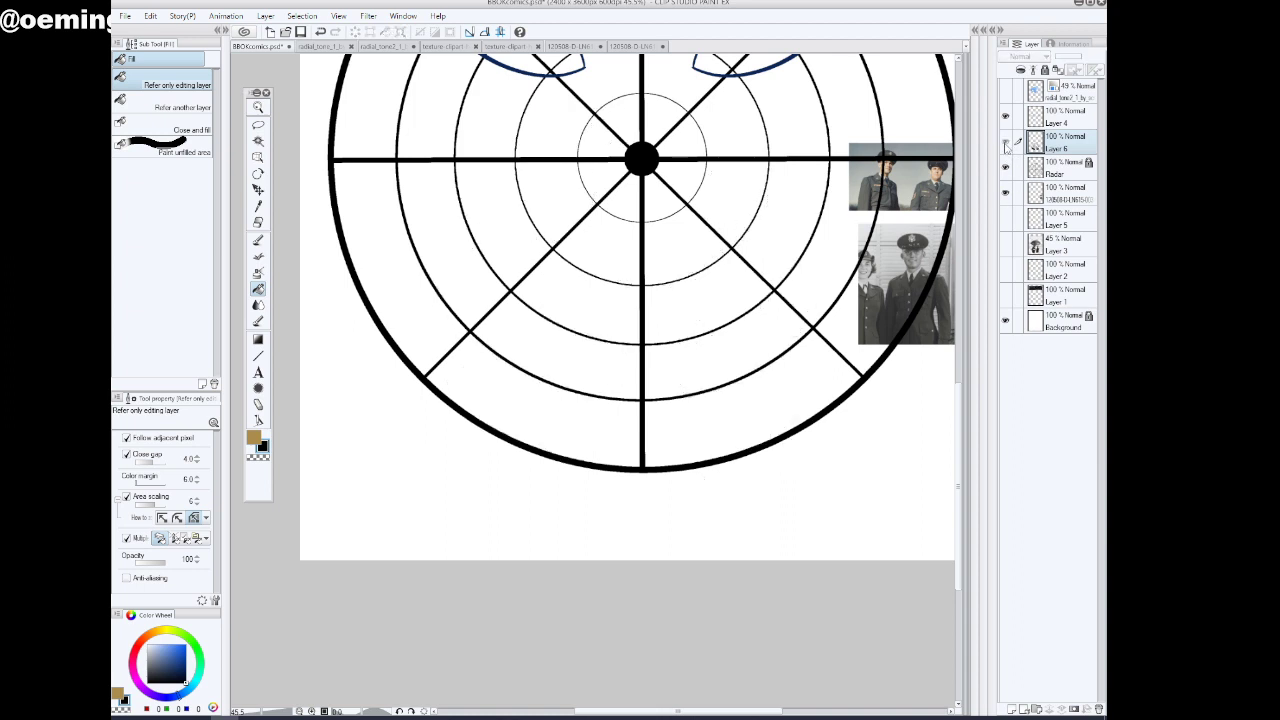
click(1006, 142)
click(1006, 117)
click(1006, 117)
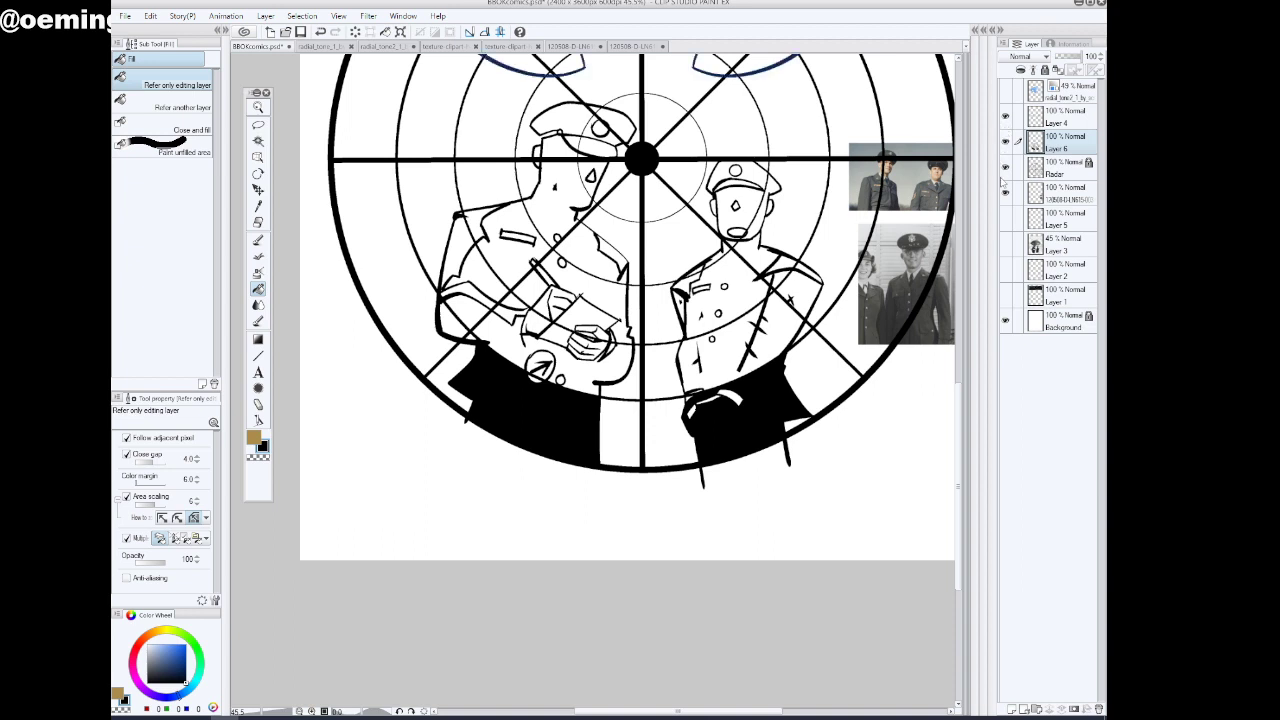
click(1007, 169)
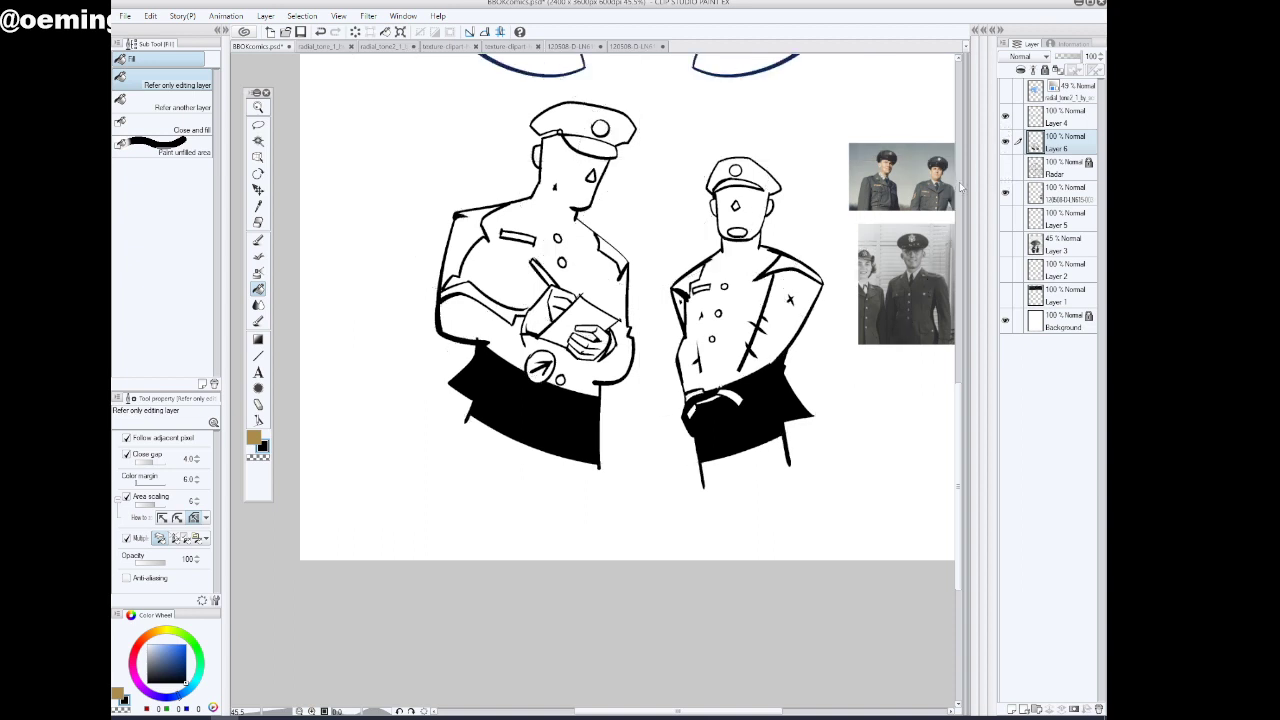
Fill the taller officer's jacket, round emblem, face and notepad-gripping hand with black
click(582, 377)
click(548, 365)
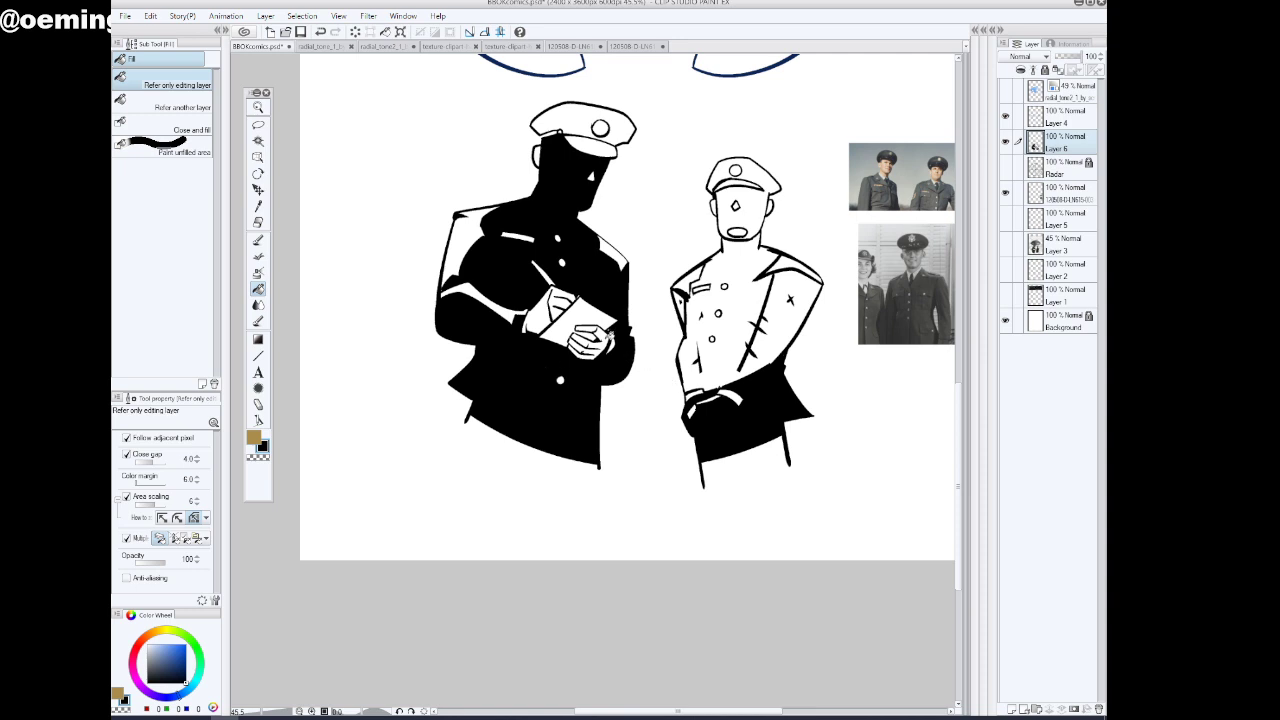
click(600, 340)
click(600, 328)
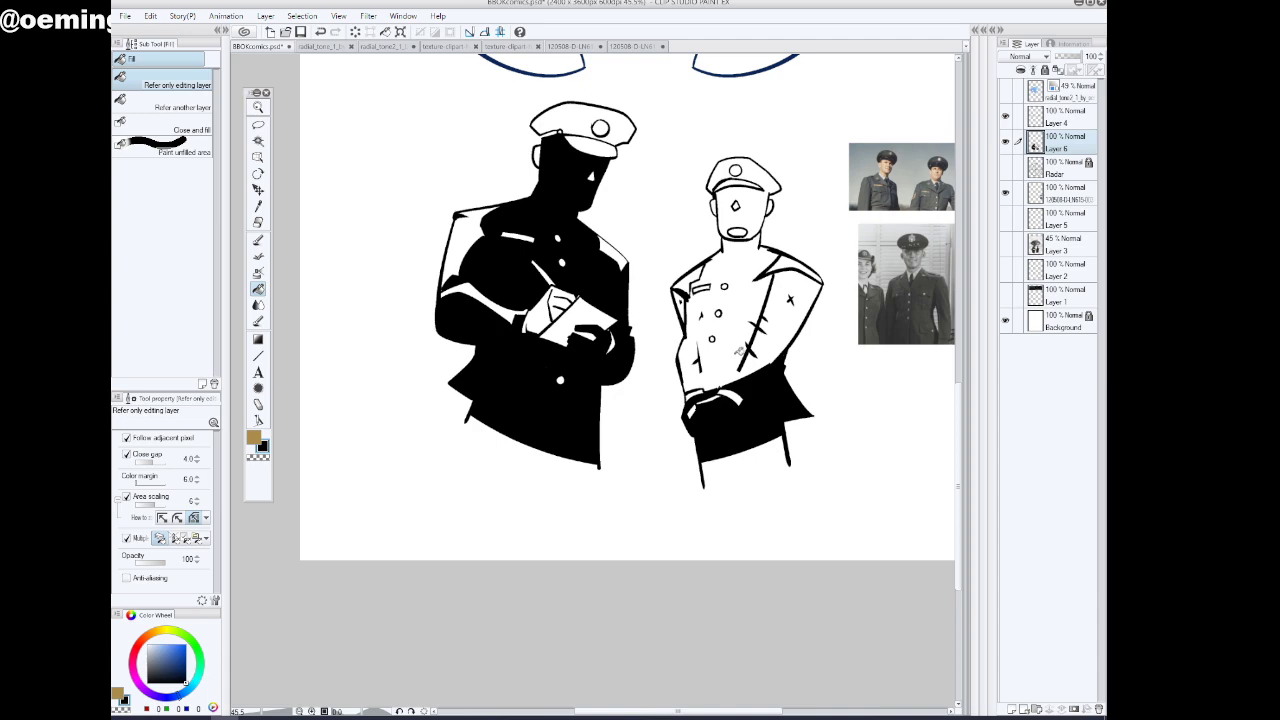
Undo the last fill on the larger officer's lower hand, then refill its fingers and back black, keeping a white finger highlight
click(319, 31)
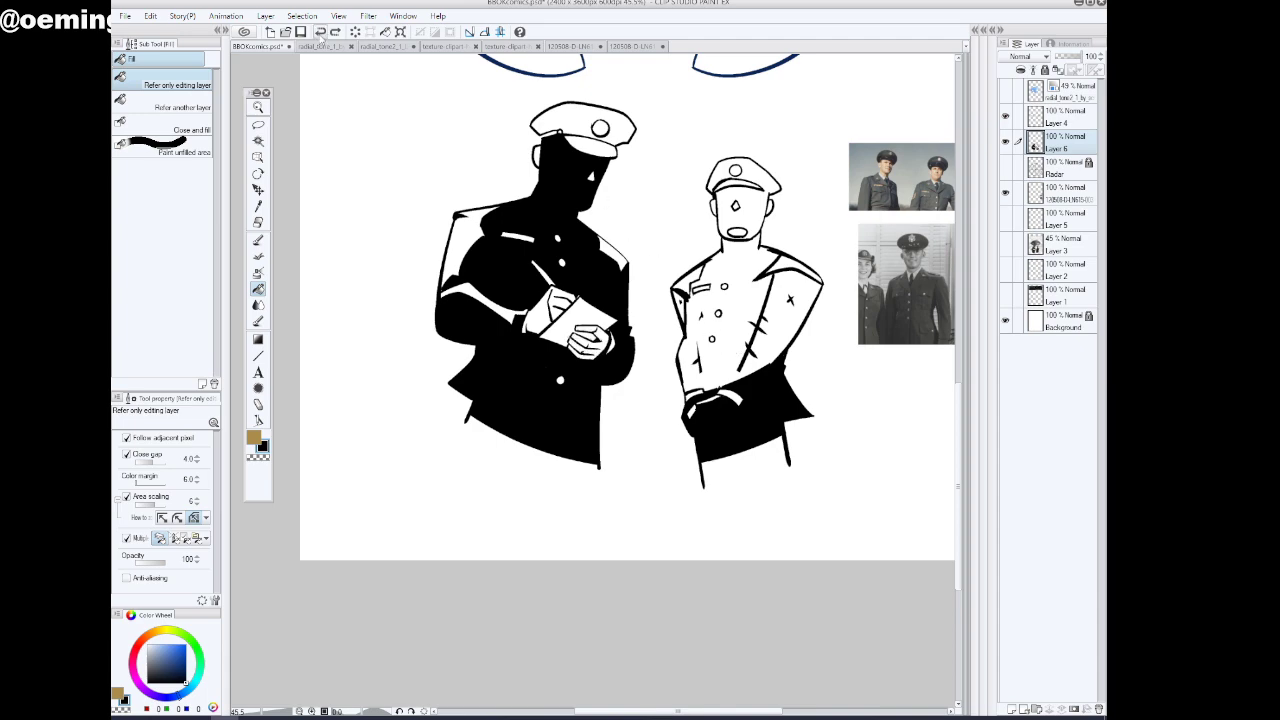
click(258, 109)
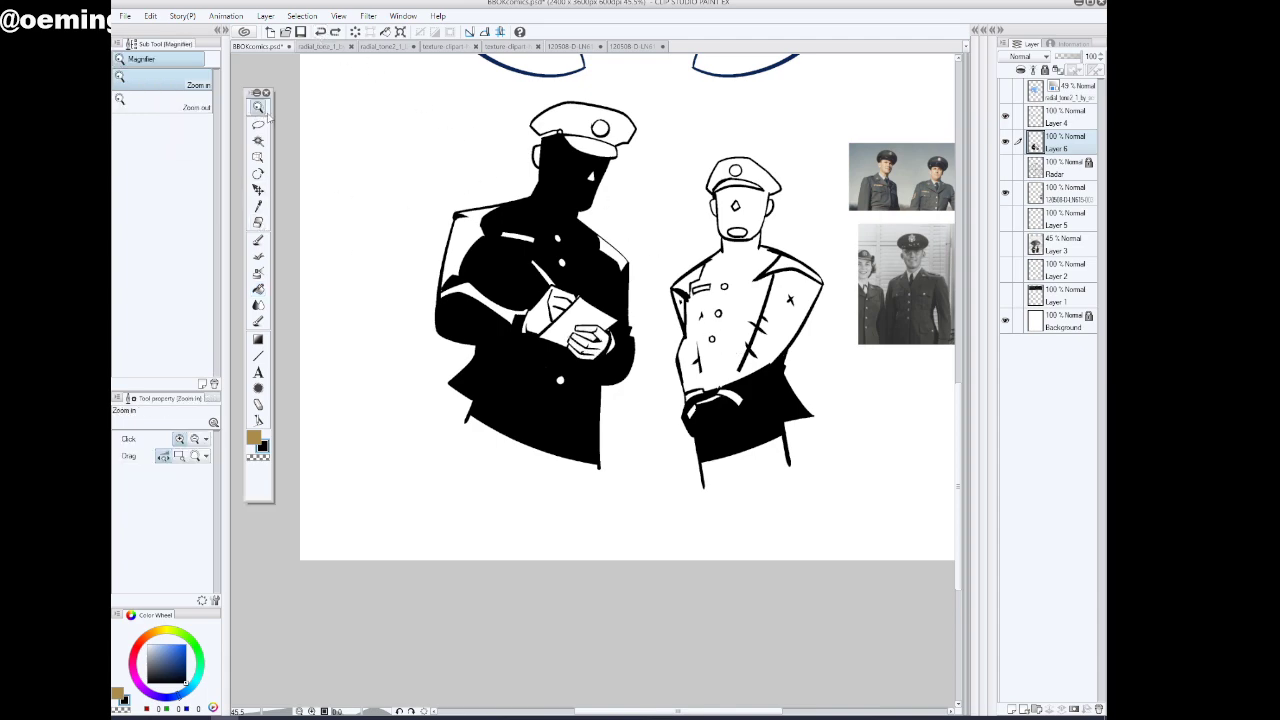
drag(601, 365, 700, 365)
click(258, 240)
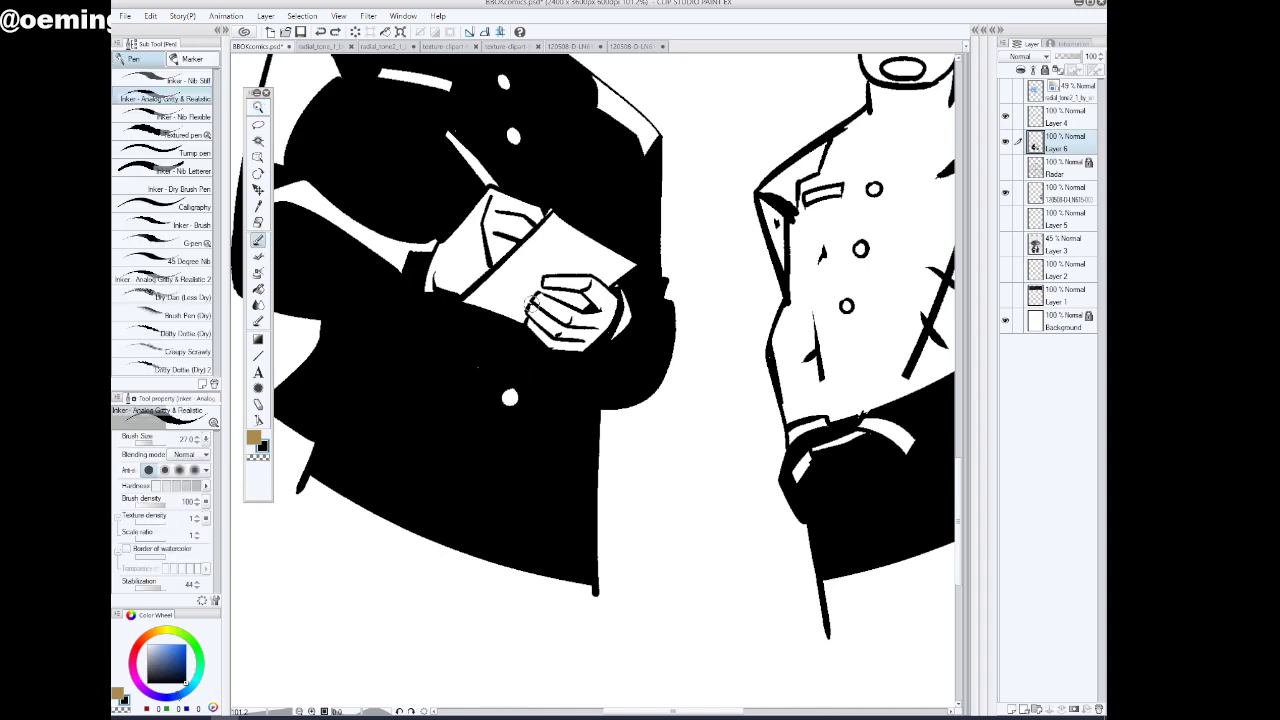
click(258, 288)
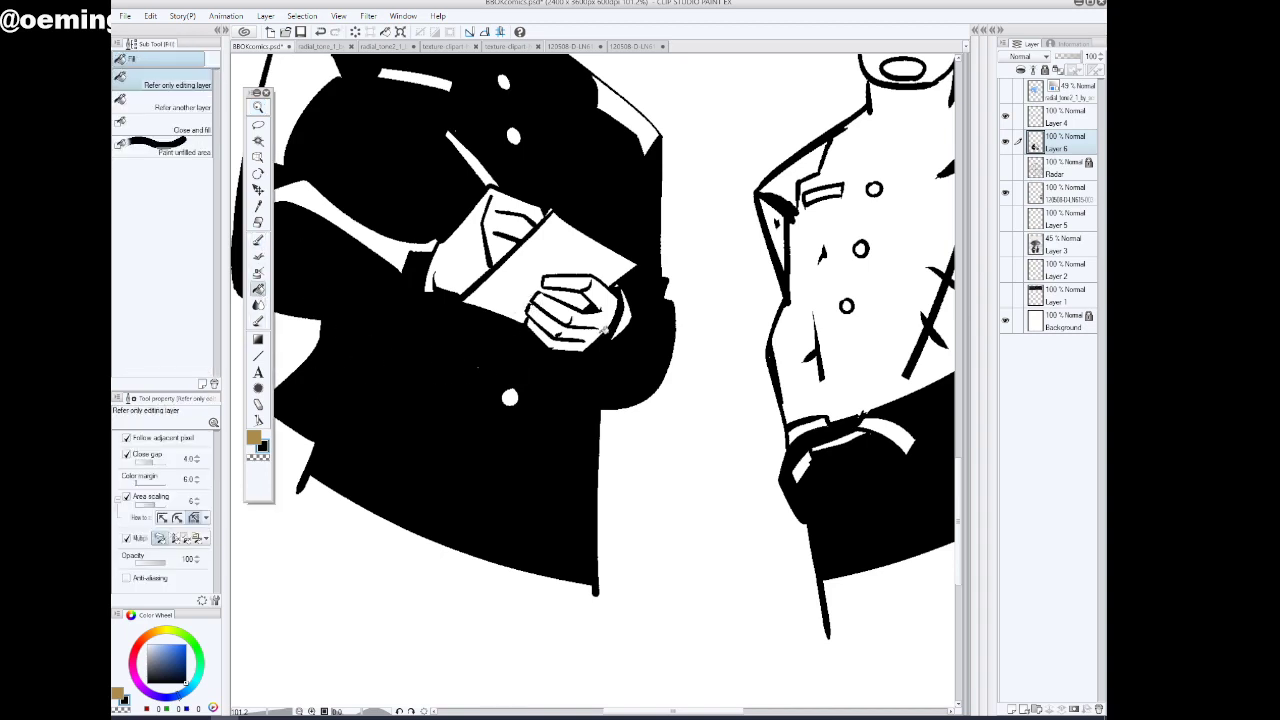
click(591, 315)
click(580, 283)
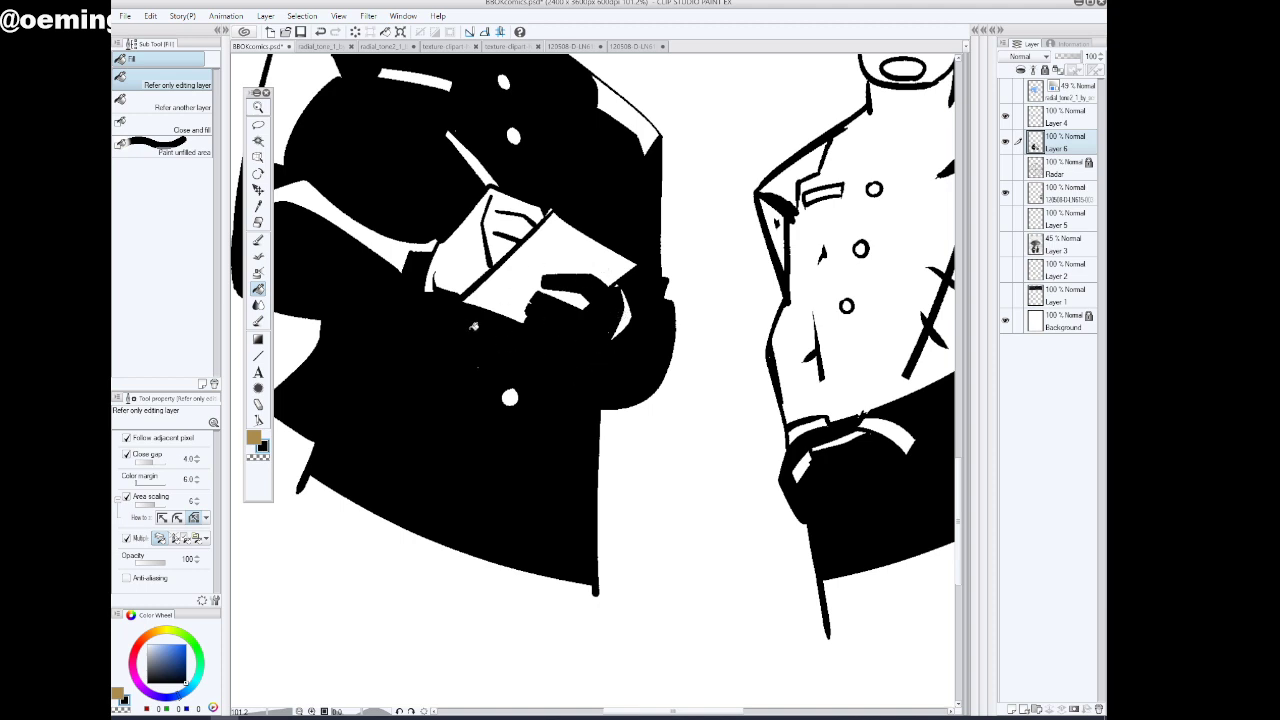
Extend the white cuff band below the larger officer's lower hand with transparent pen strokes and trim its end with black
click(258, 240)
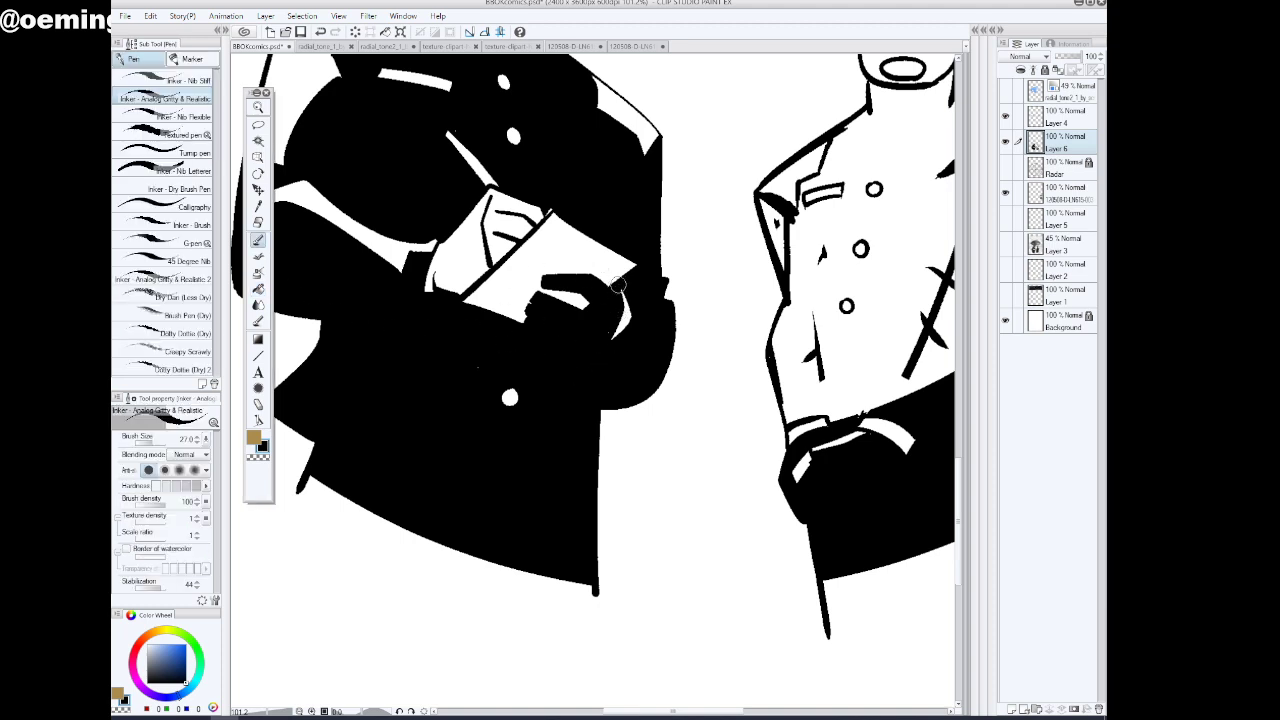
click(262, 457)
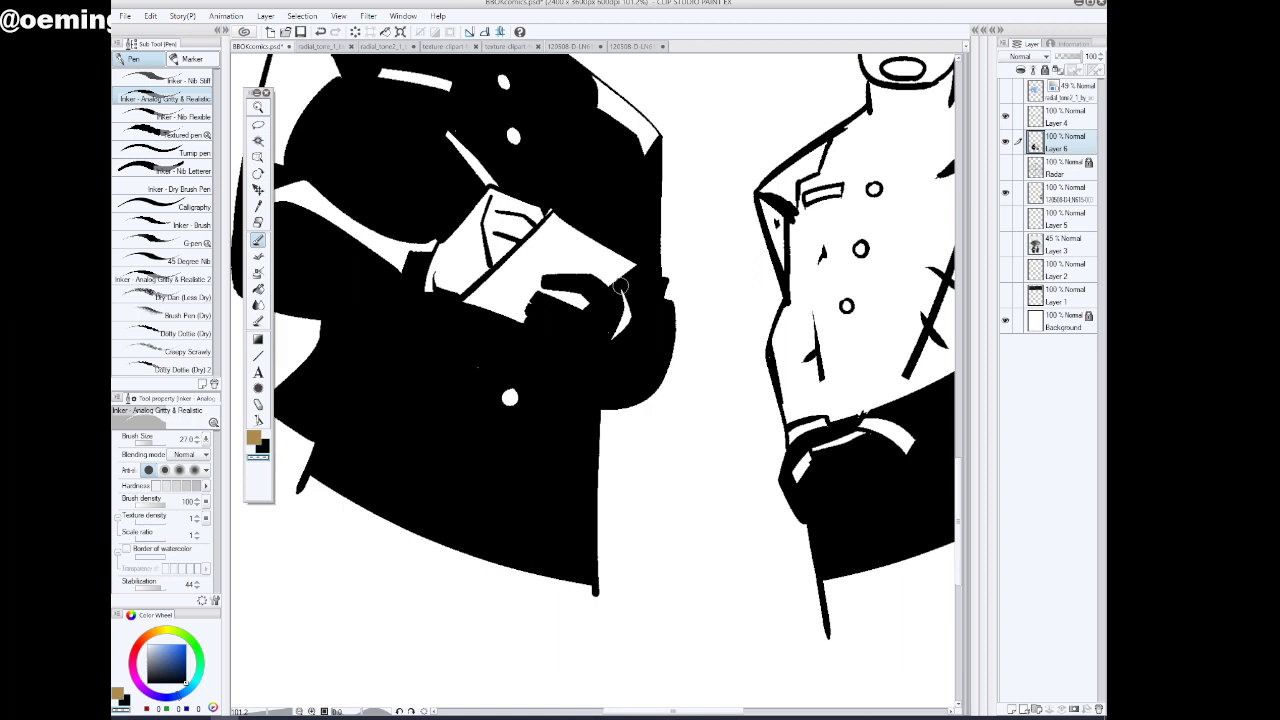
mouse_move(615, 281)
mouse_down()
mouse_move(626, 326)
mouse_move(598, 350)
mouse_up()
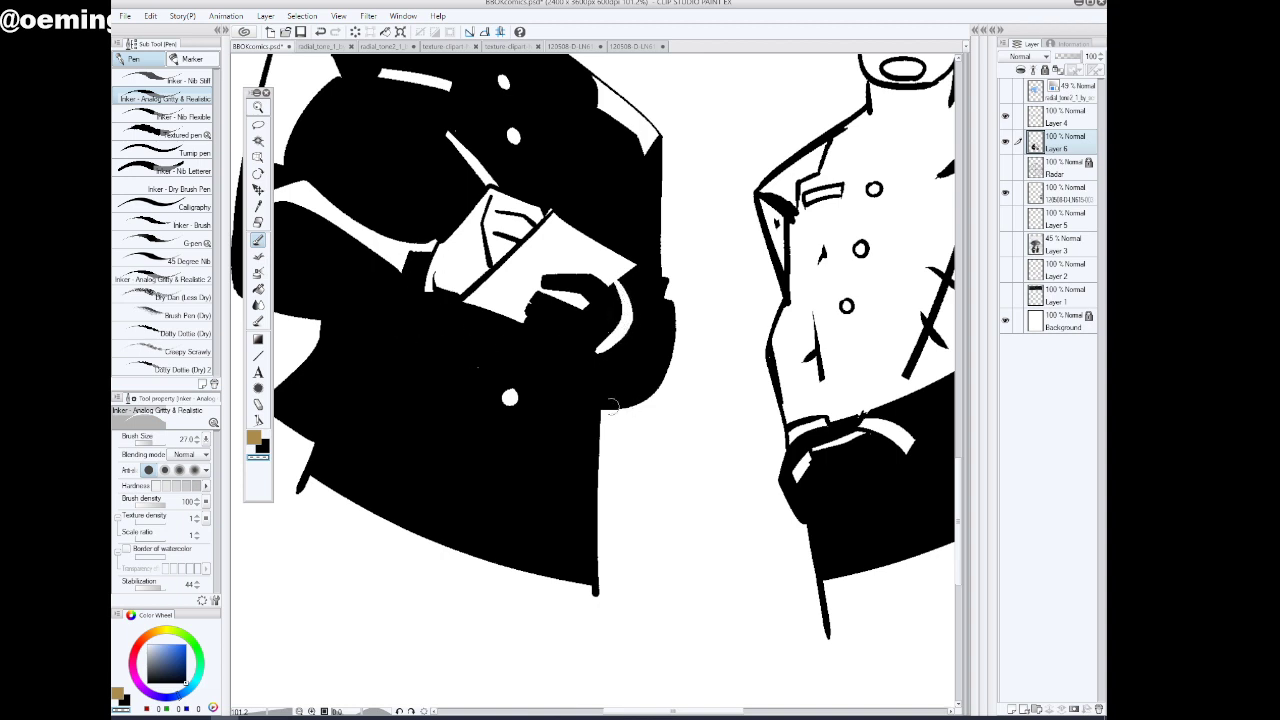
click(260, 113)
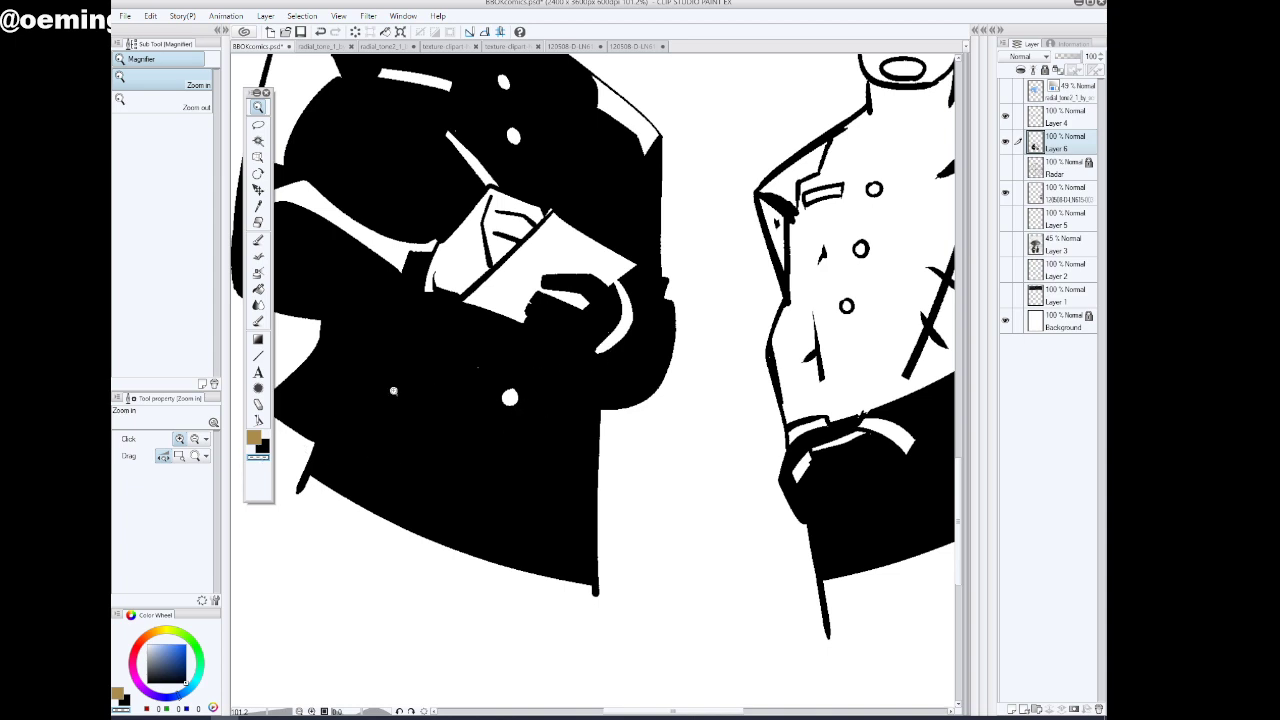
click(258, 240)
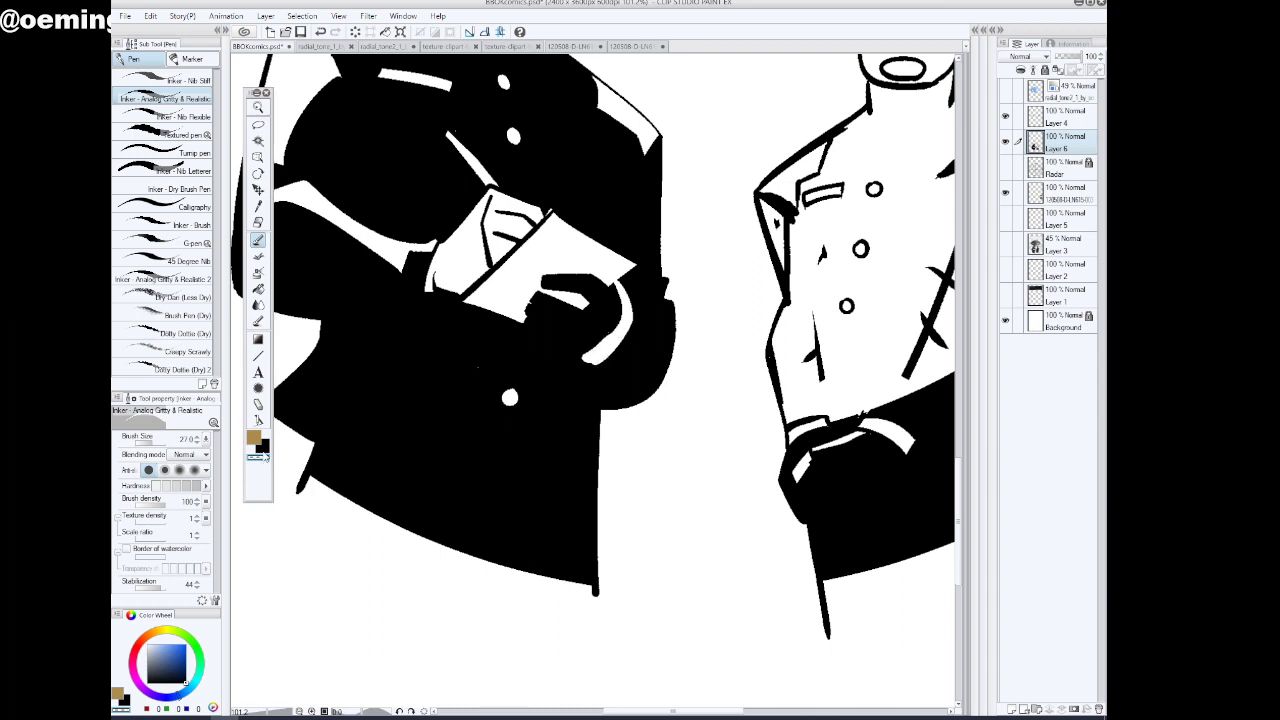
key(x)
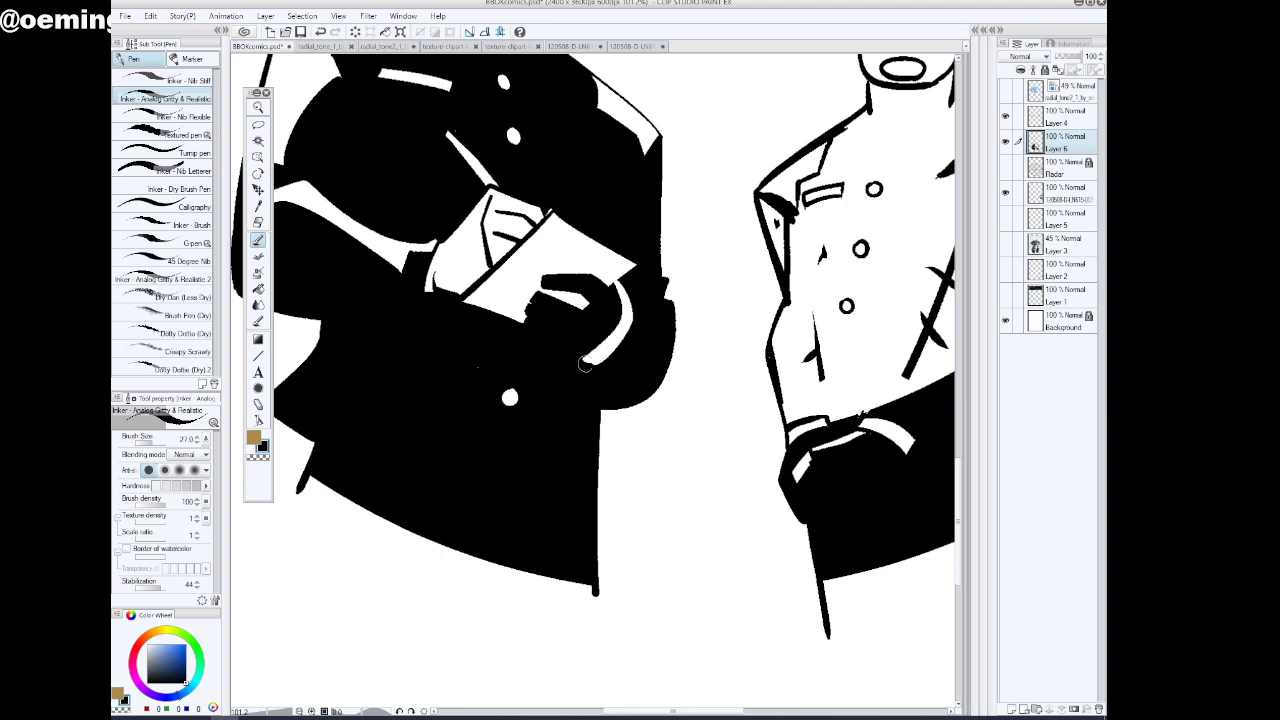
drag(577, 360, 605, 367)
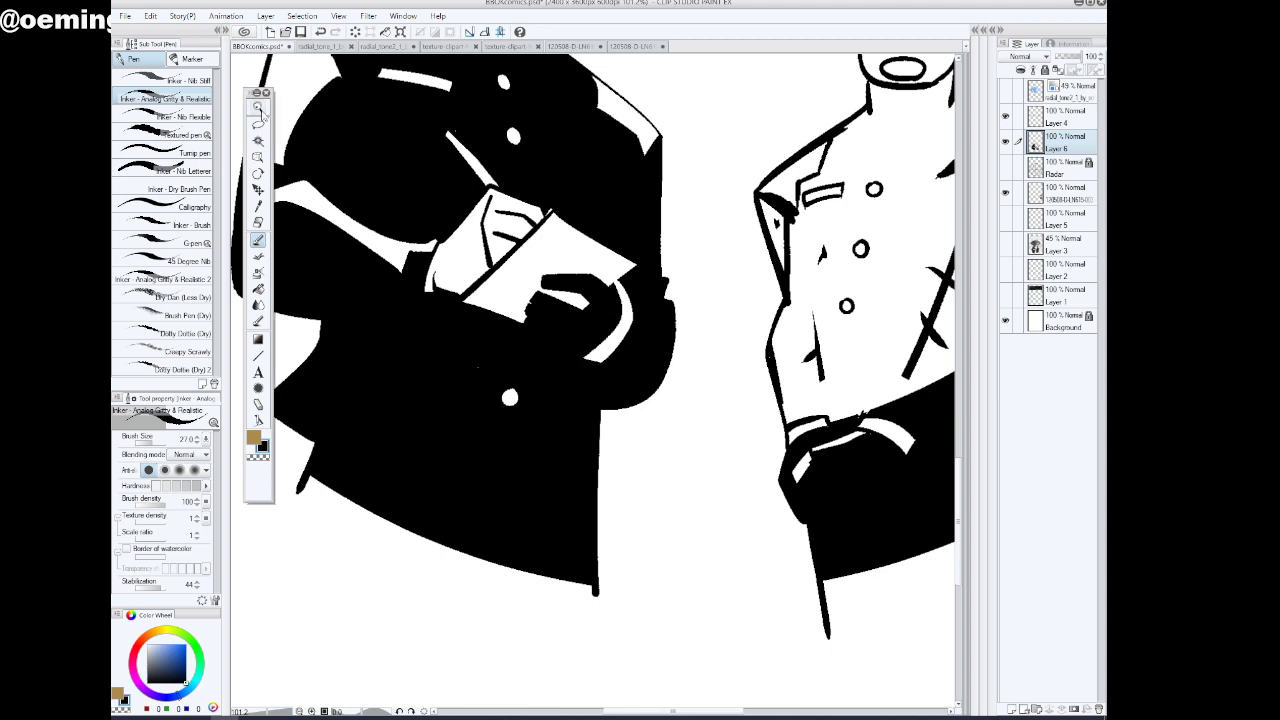
Fill the smaller officer's uniform, head and cap, plus the larger officer's cap and ear, with solid black
click(259, 107)
drag(618, 419, 602, 445)
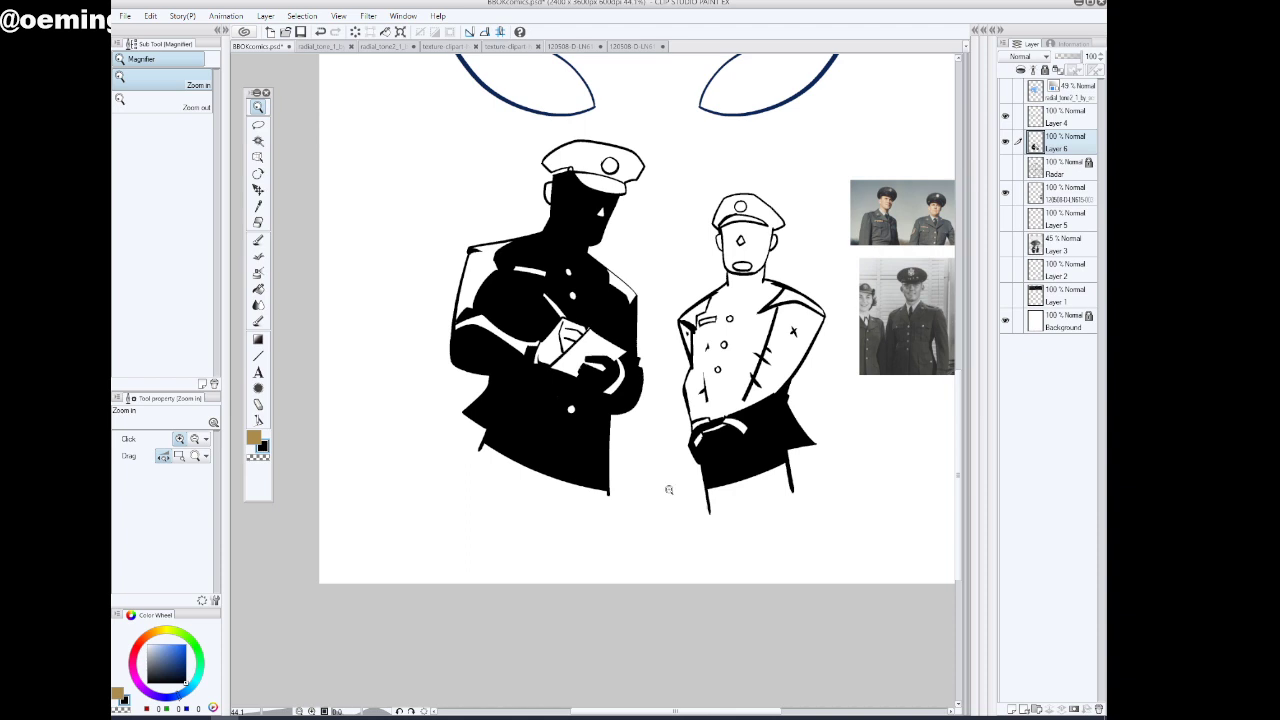
click(258, 289)
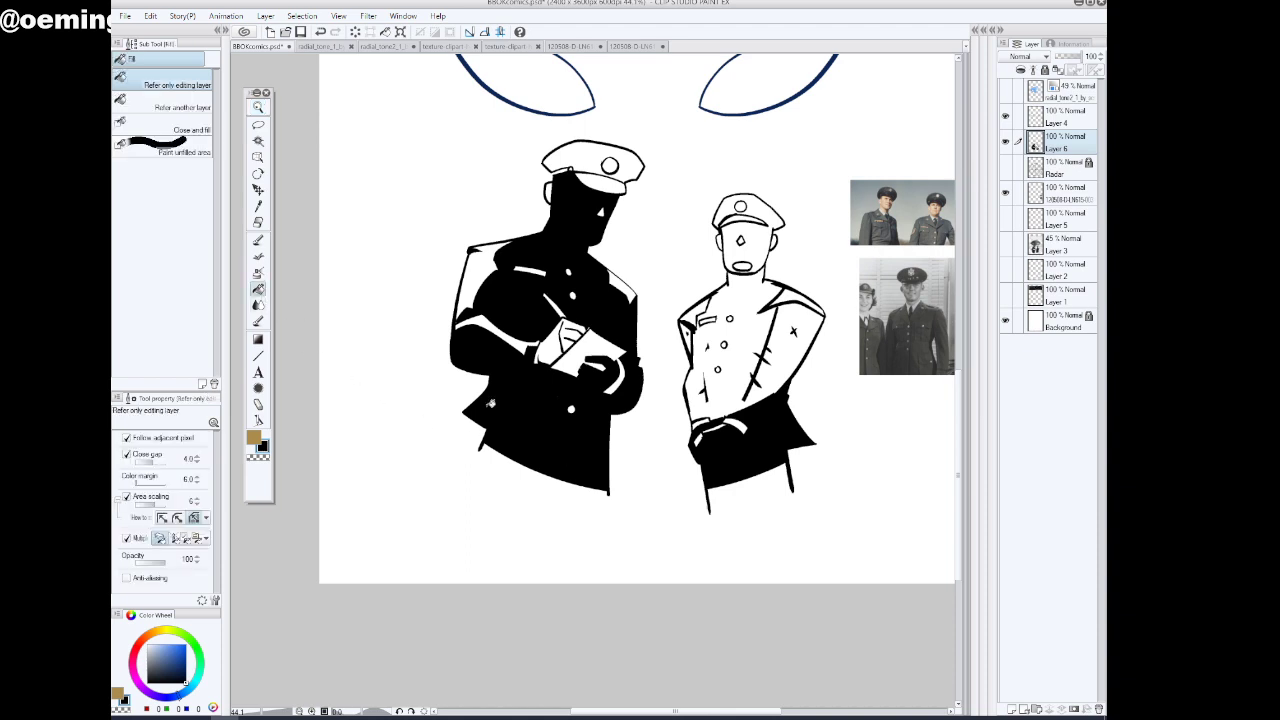
click(705, 341)
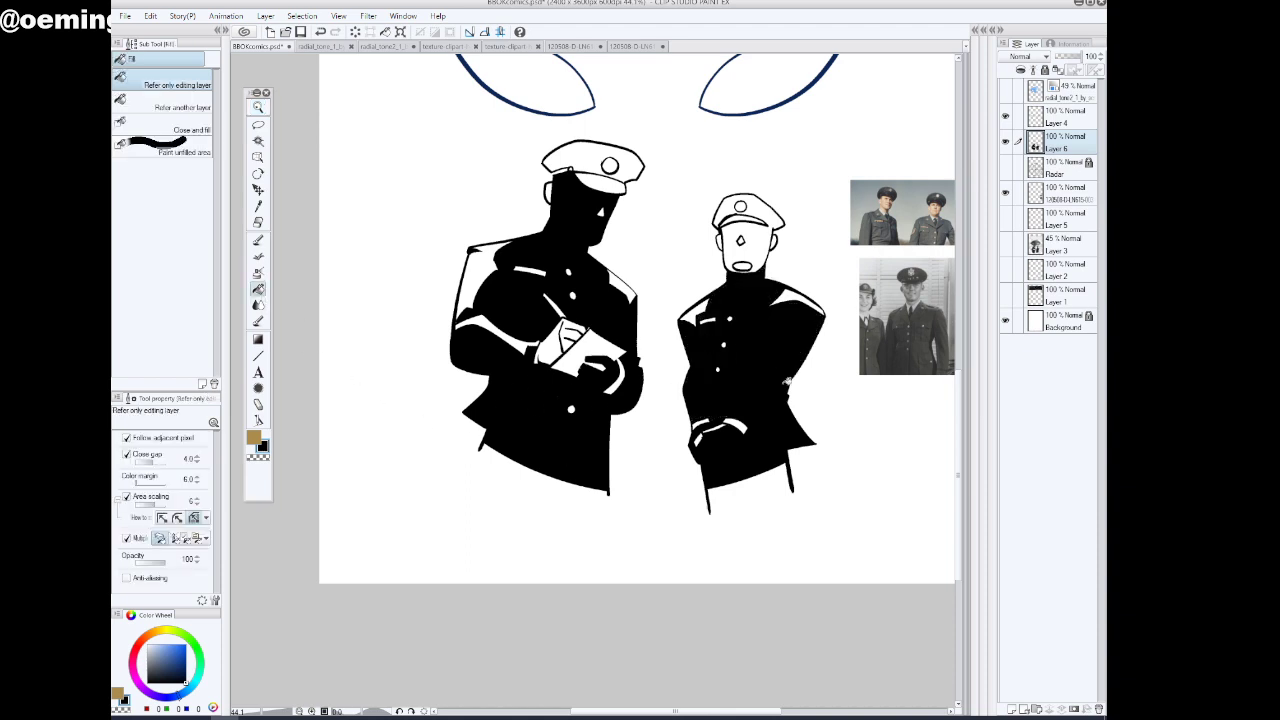
click(776, 241)
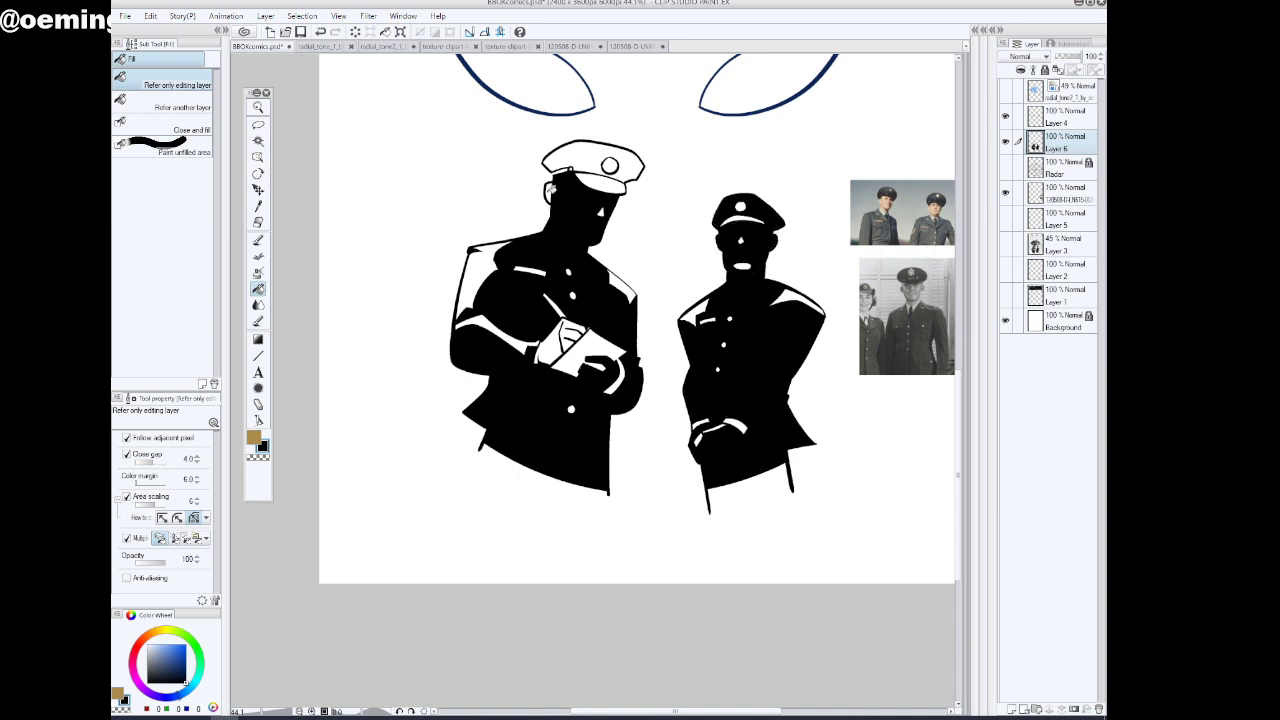
click(585, 156)
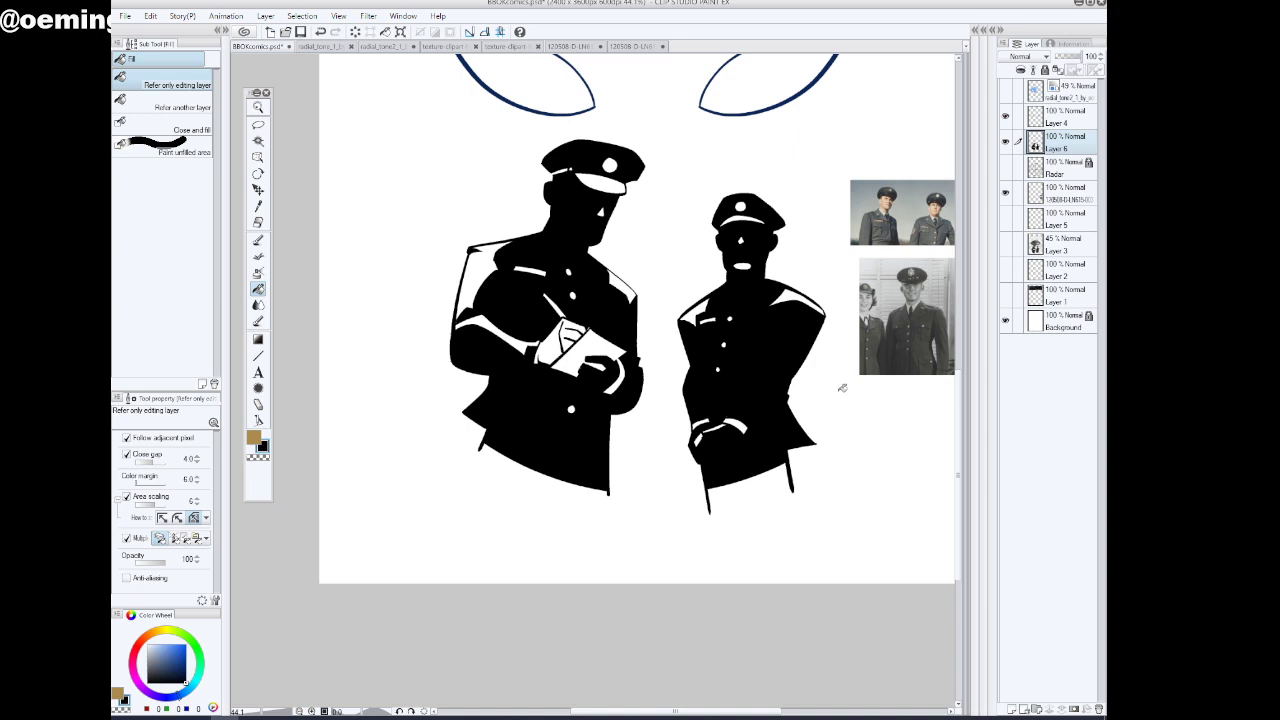
Examine both filled silhouettes close up and at full view for areas that need ink corrections
key(/)
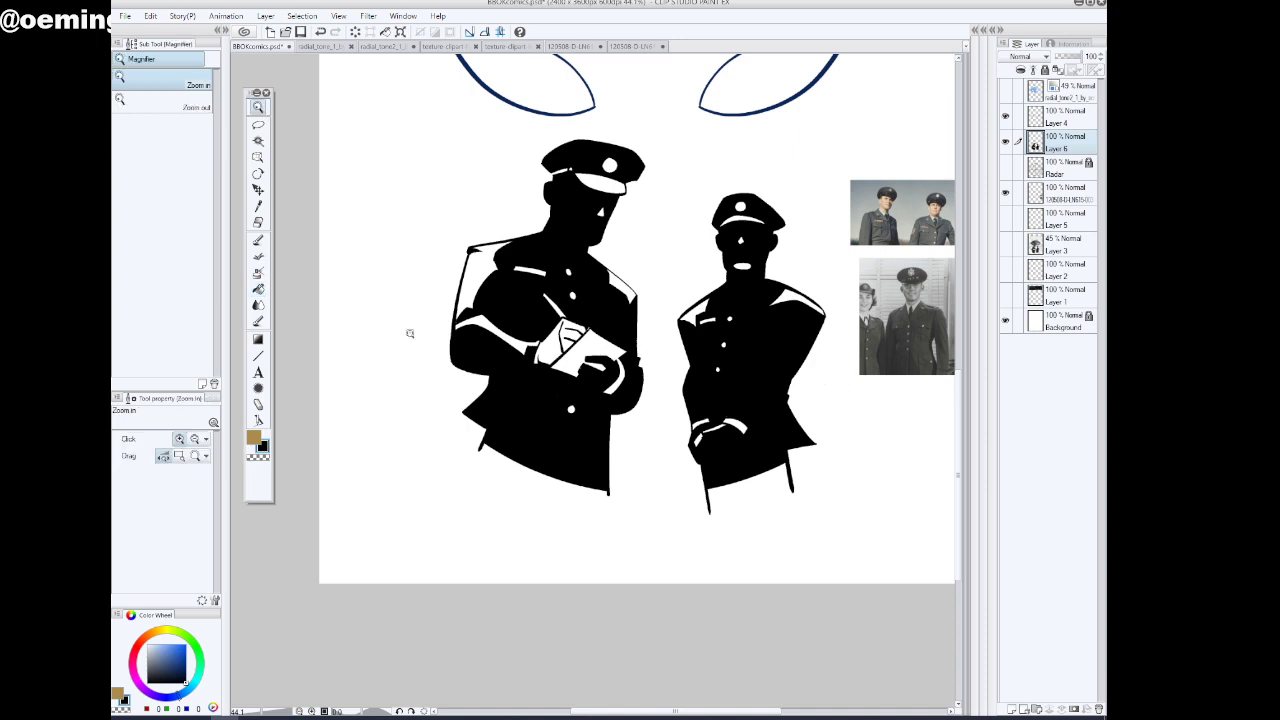
click(737, 447)
click(258, 240)
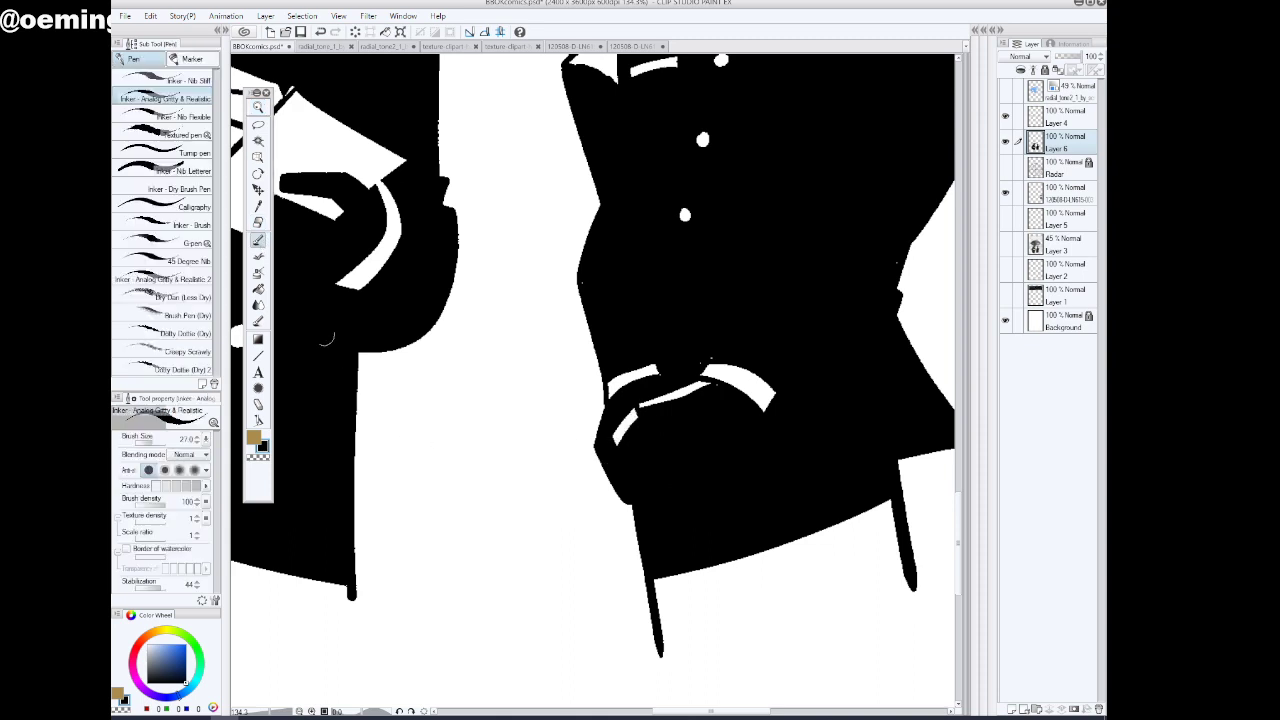
click(258, 107)
drag(708, 446, 757, 493)
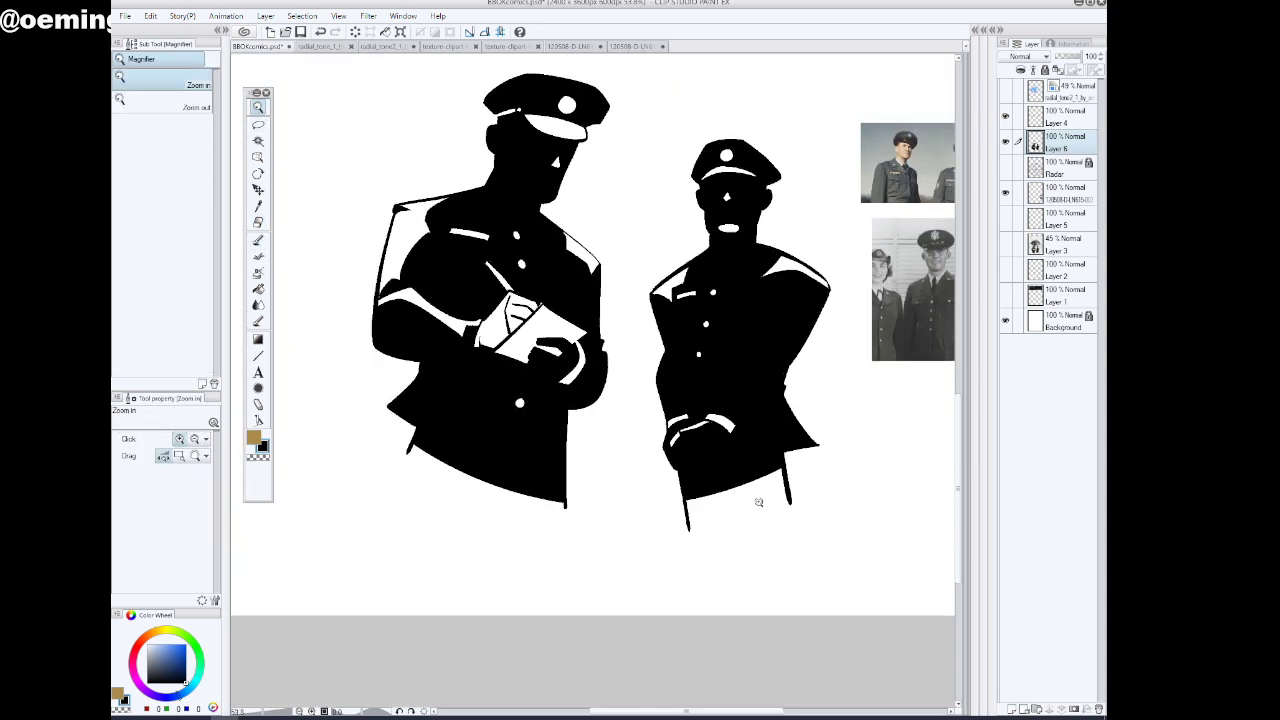
scroll(758, 502, down, 2)
scroll(762, 501, down, 3)
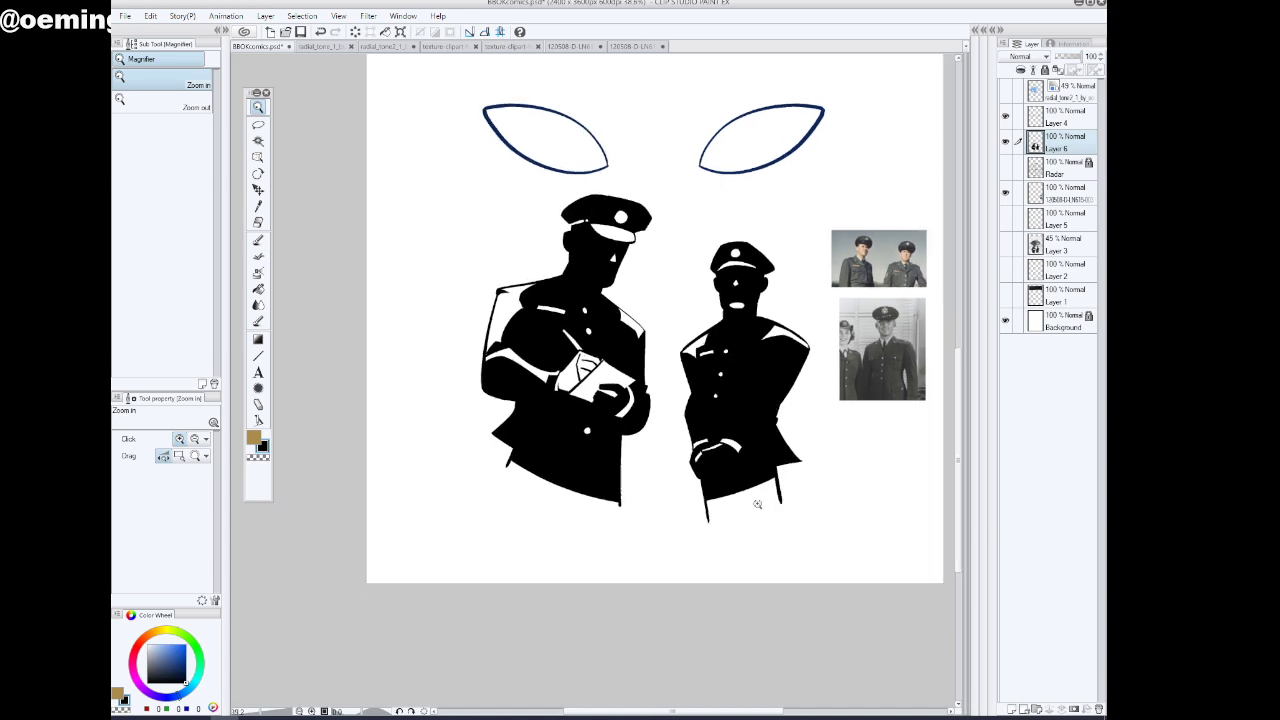
scroll(635, 372, up, 5)
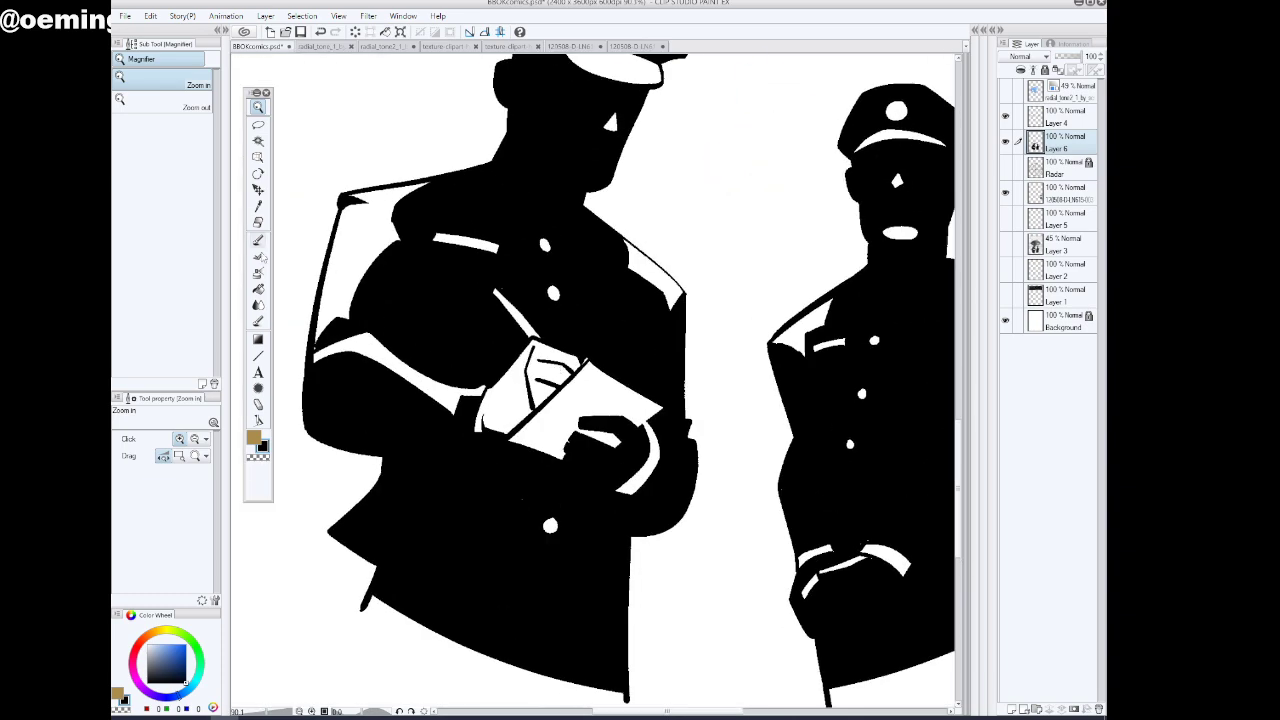
click(258, 240)
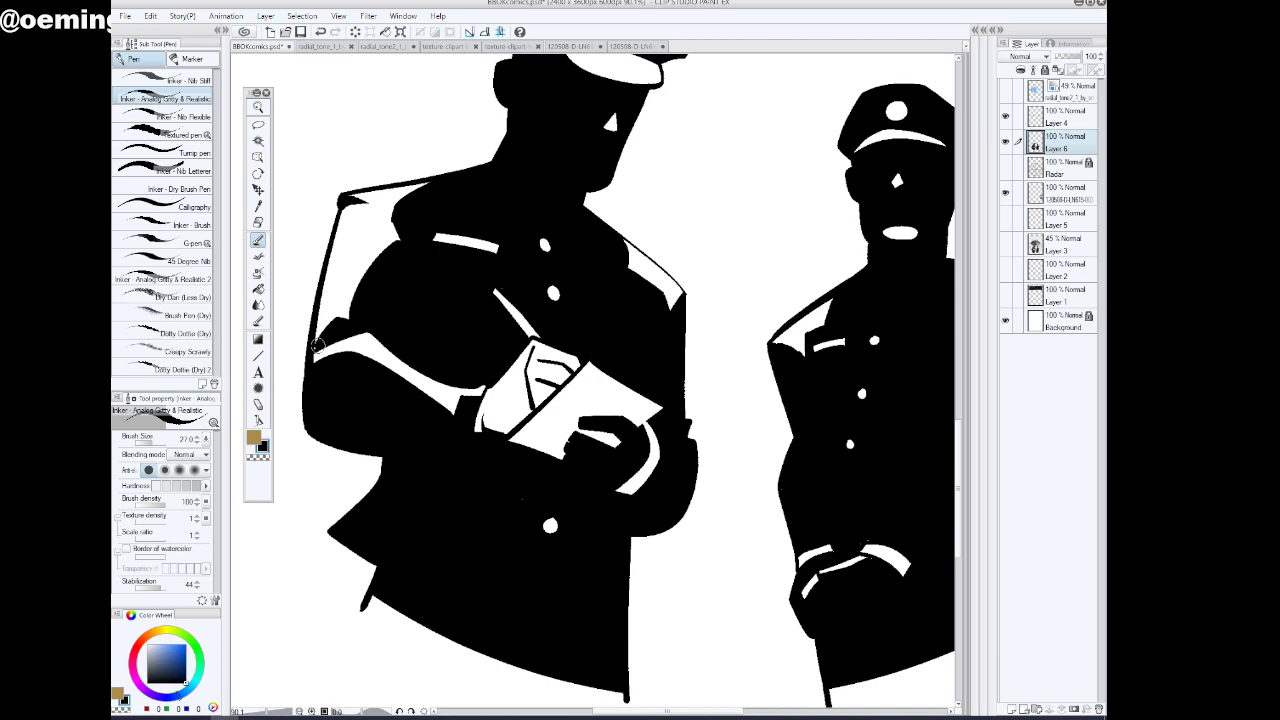
click(258, 107)
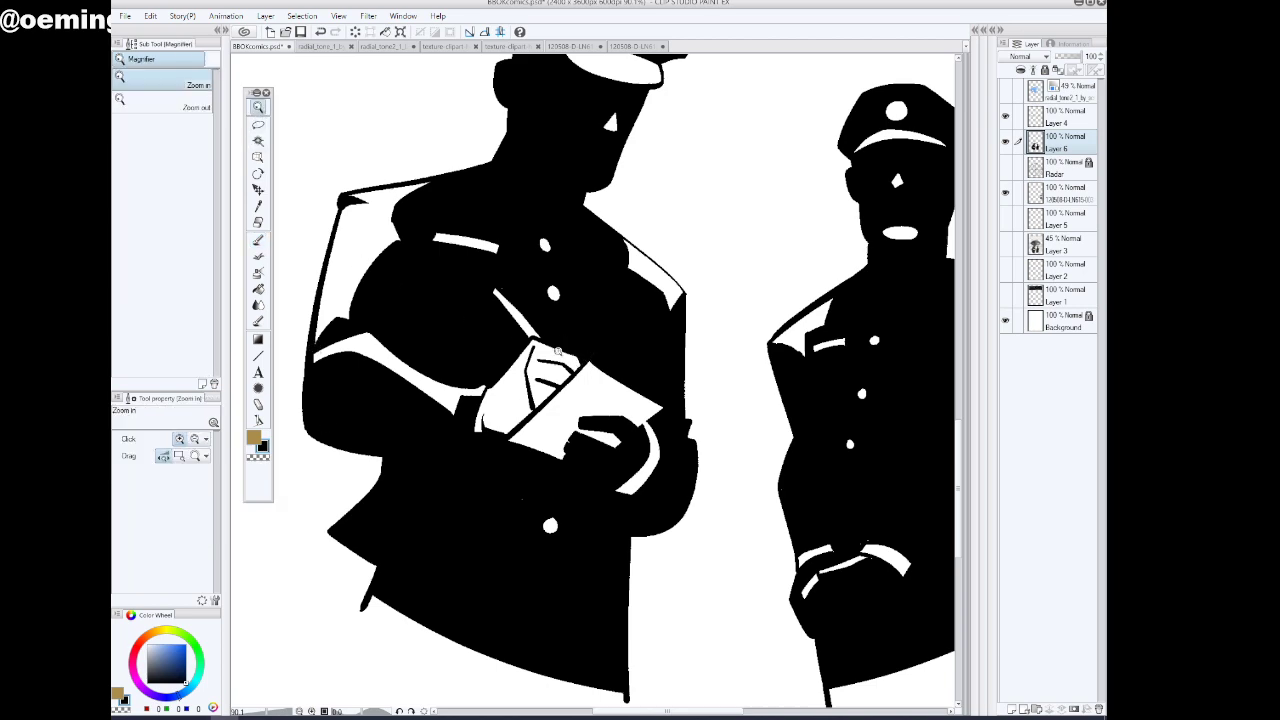
Widen the diagonal white highlight on the larger officer's chest above the raised hand using transparent pen strokes
scroll(603, 388, down, 3)
scroll(603, 388, up, 4)
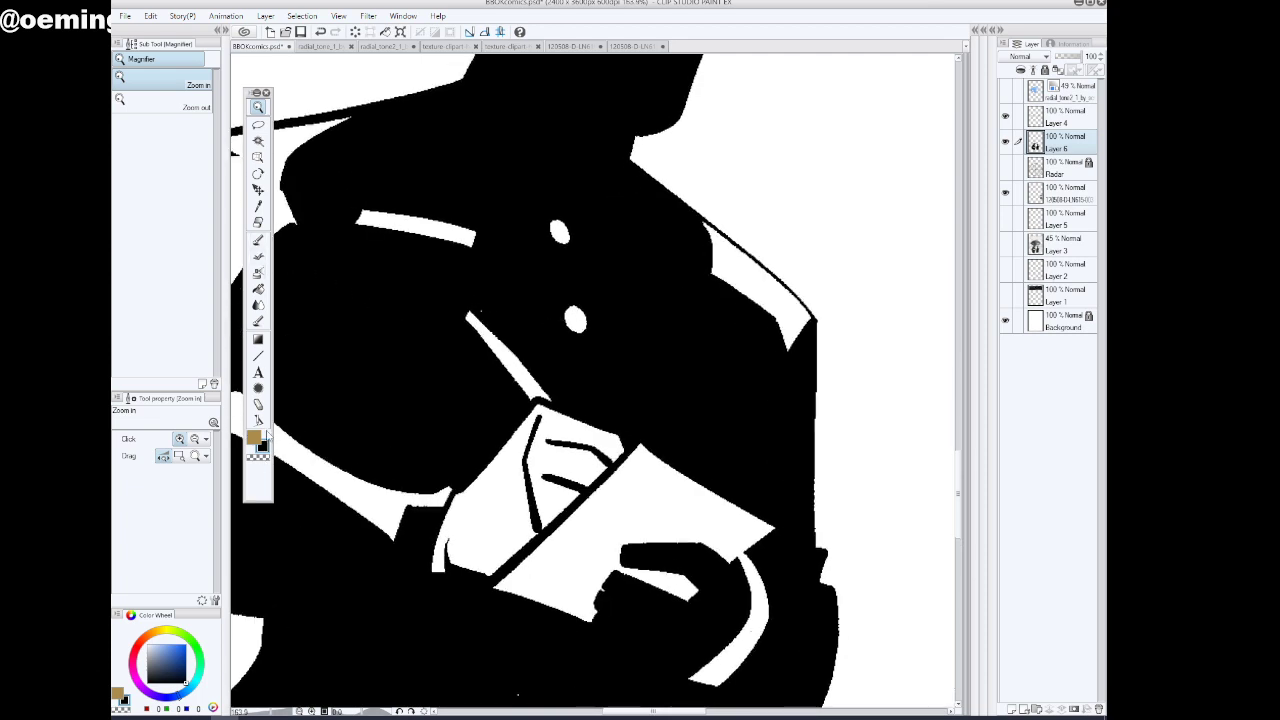
click(262, 458)
click(258, 240)
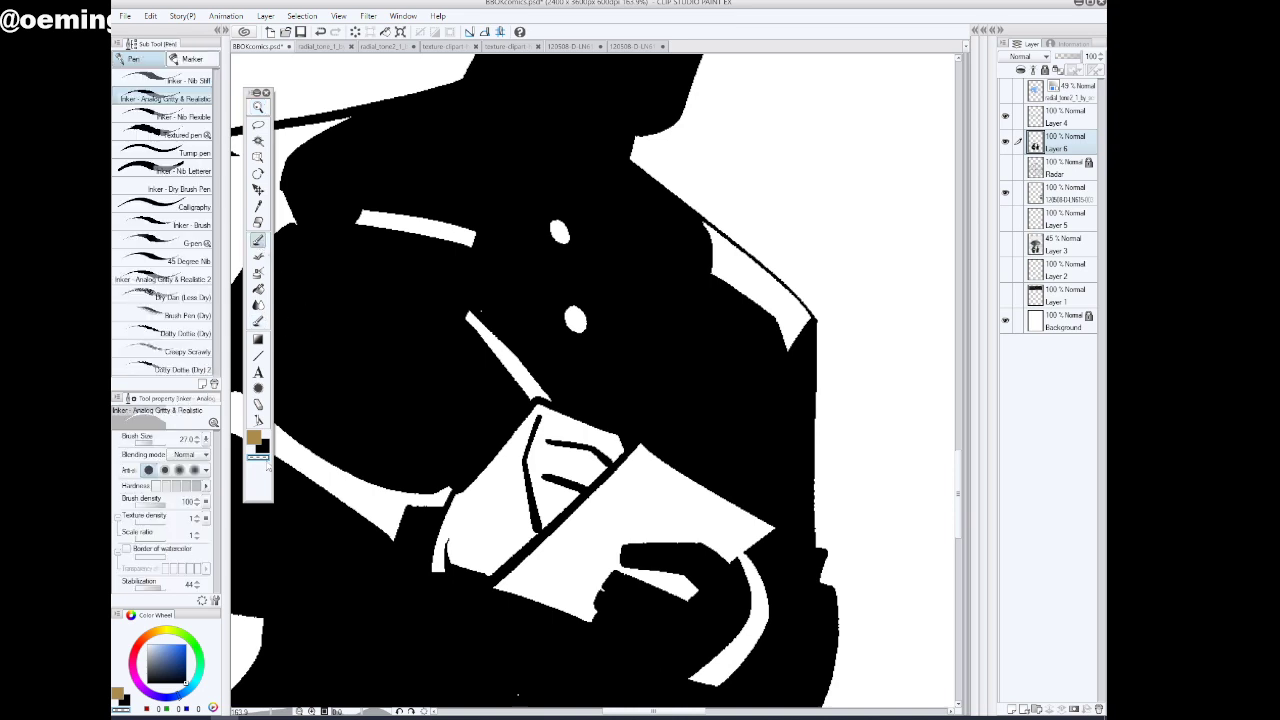
drag(475, 309, 538, 389)
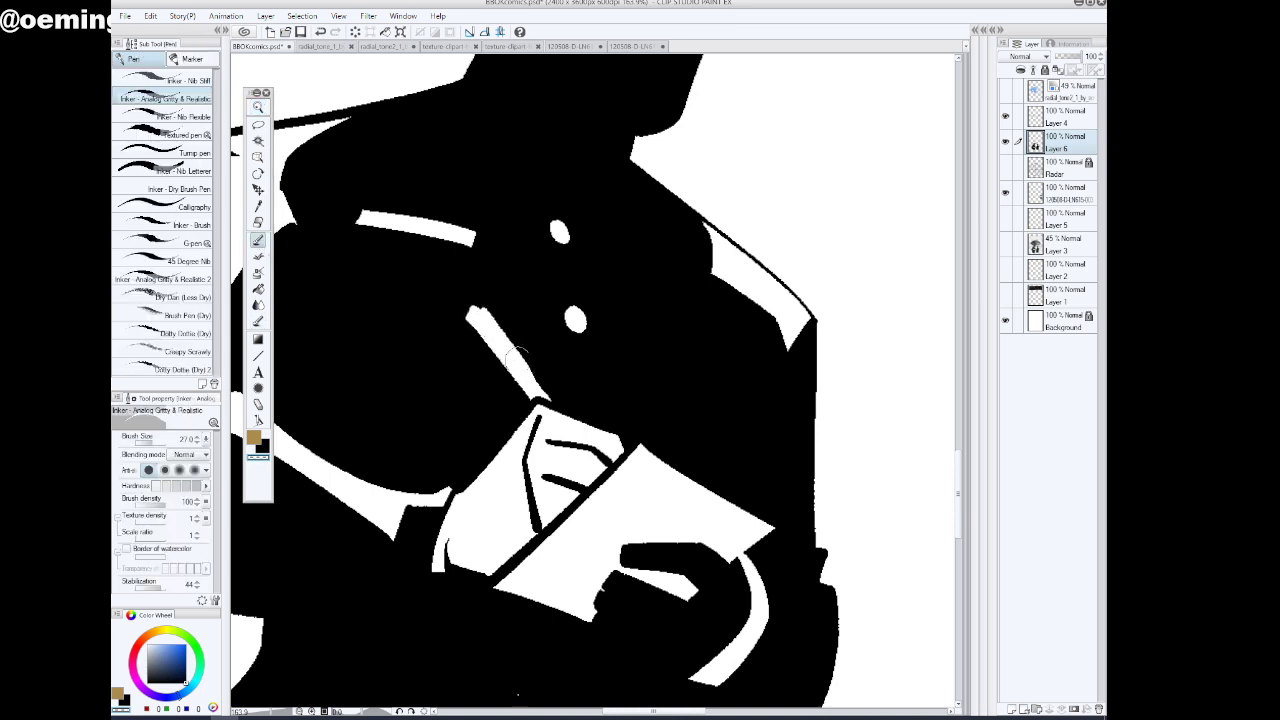
drag(498, 319, 556, 403)
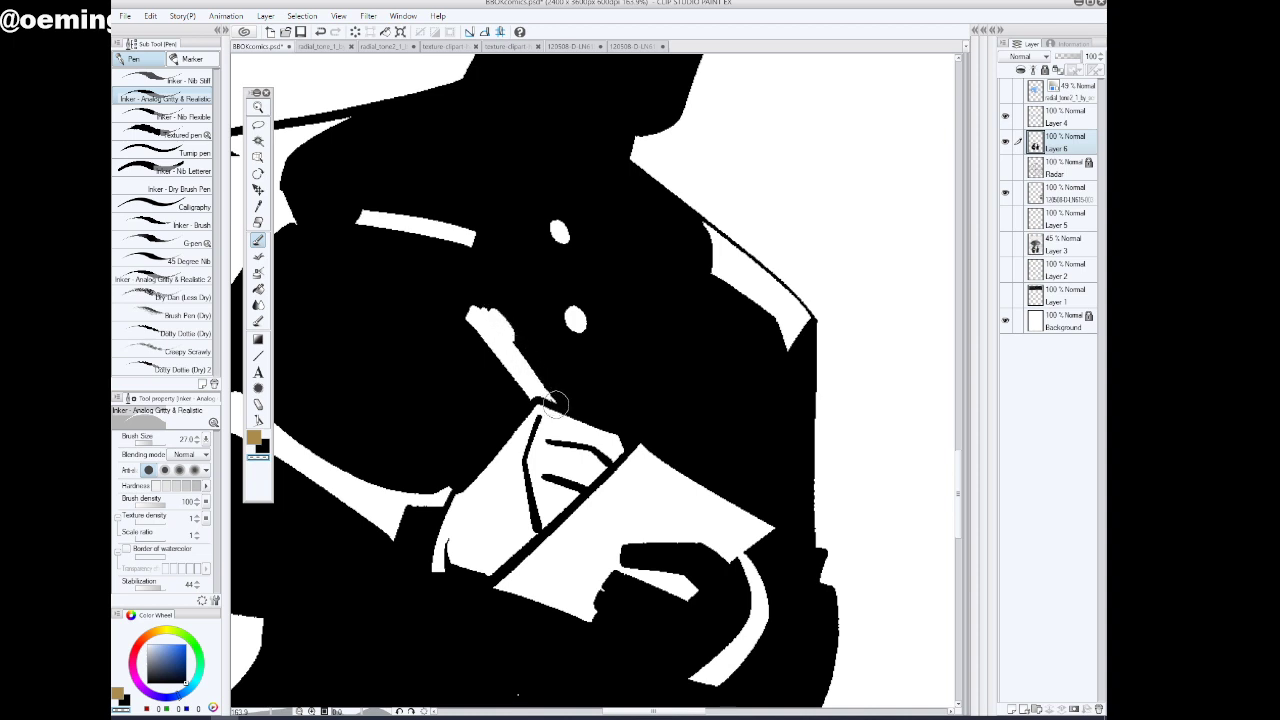
Trim the upper end and edge of the diagonal chest highlight with black ink
click(263, 448)
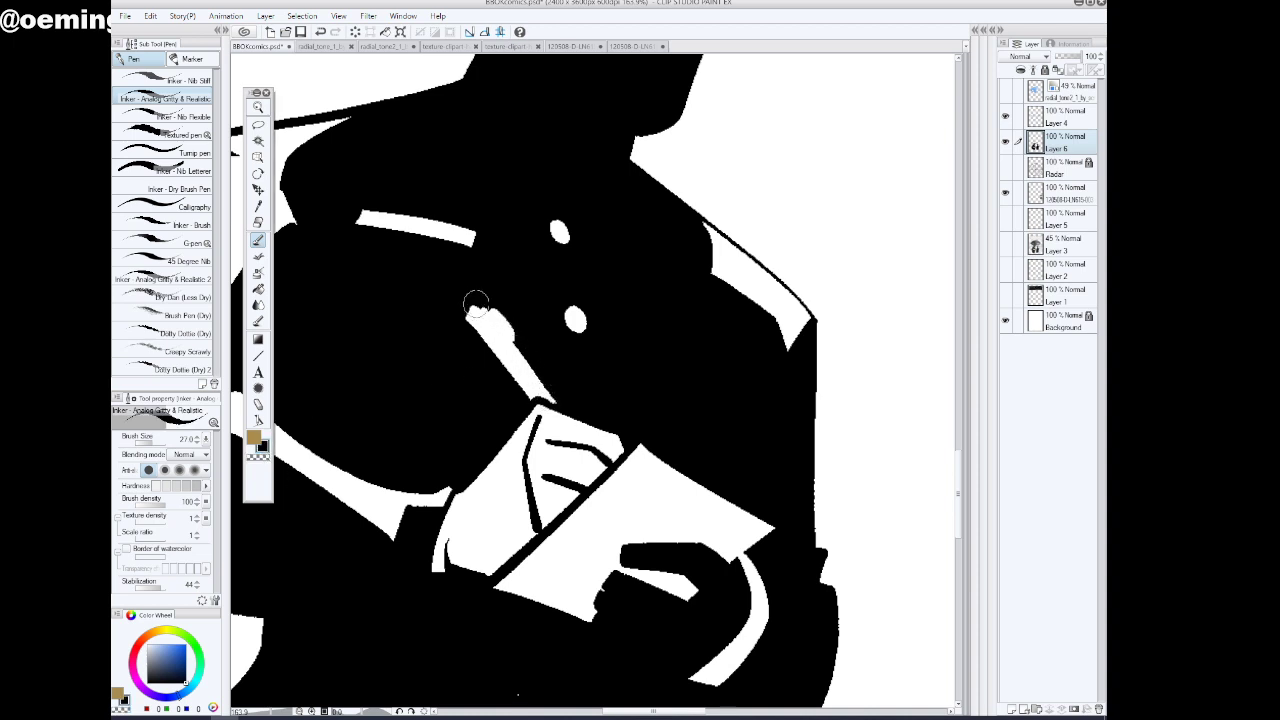
mouse_move(476, 302)
mouse_down()
mouse_move(466, 326)
mouse_move(503, 289)
mouse_move(493, 311)
mouse_move(486, 302)
mouse_move(511, 327)
mouse_move(497, 311)
mouse_up()
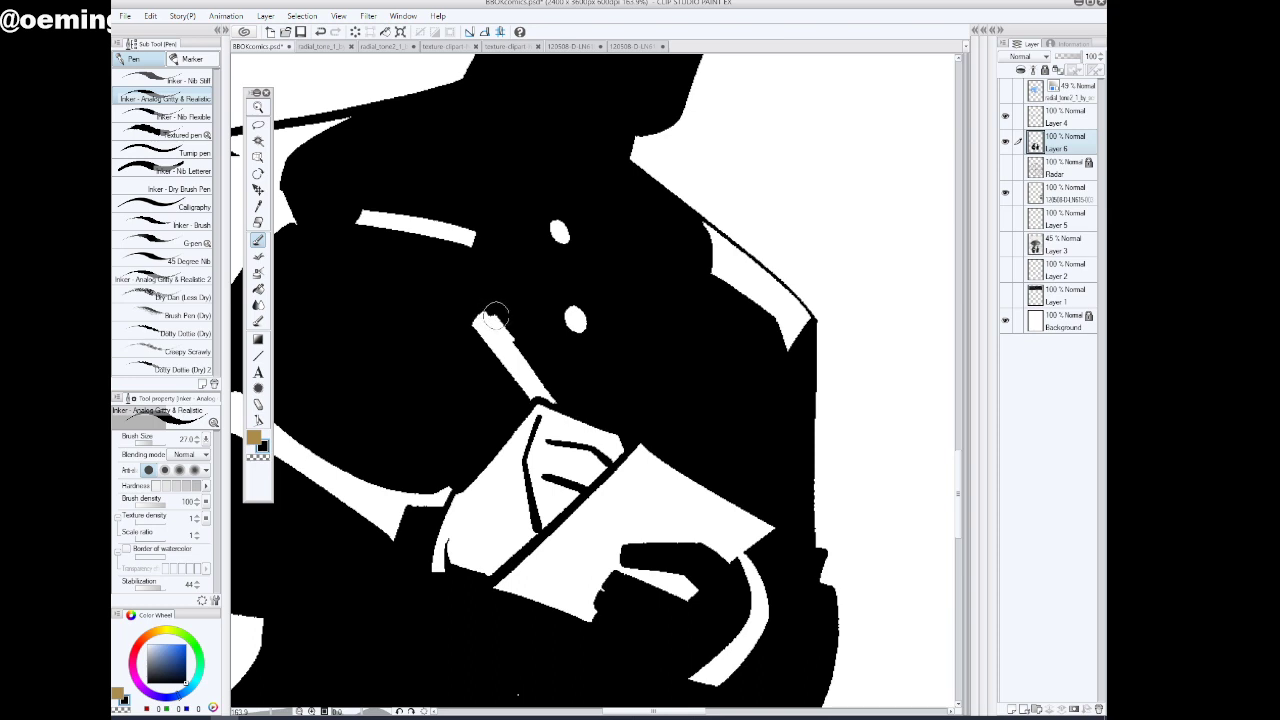
drag(523, 351, 557, 401)
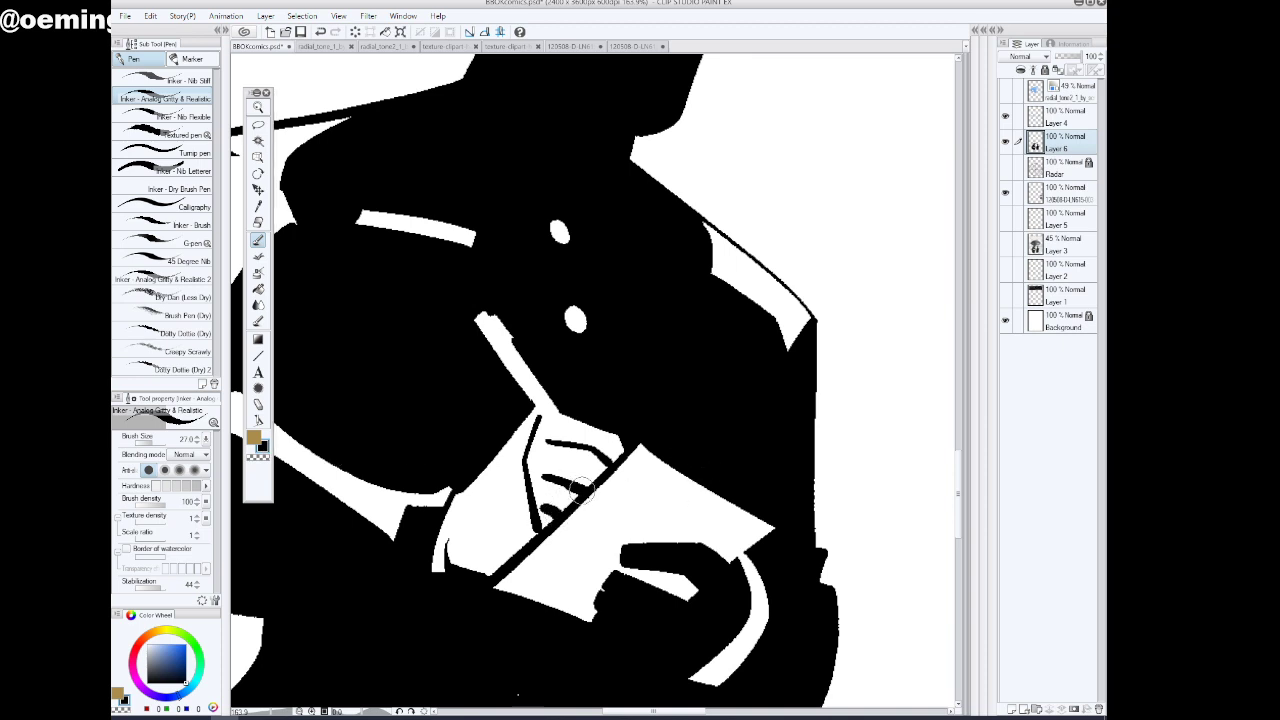
Extend the upper finger crease and thicken the curved line behind the larger officer's fingers with black ink, undoing the last stroke
drag(596, 454, 607, 469)
click(262, 458)
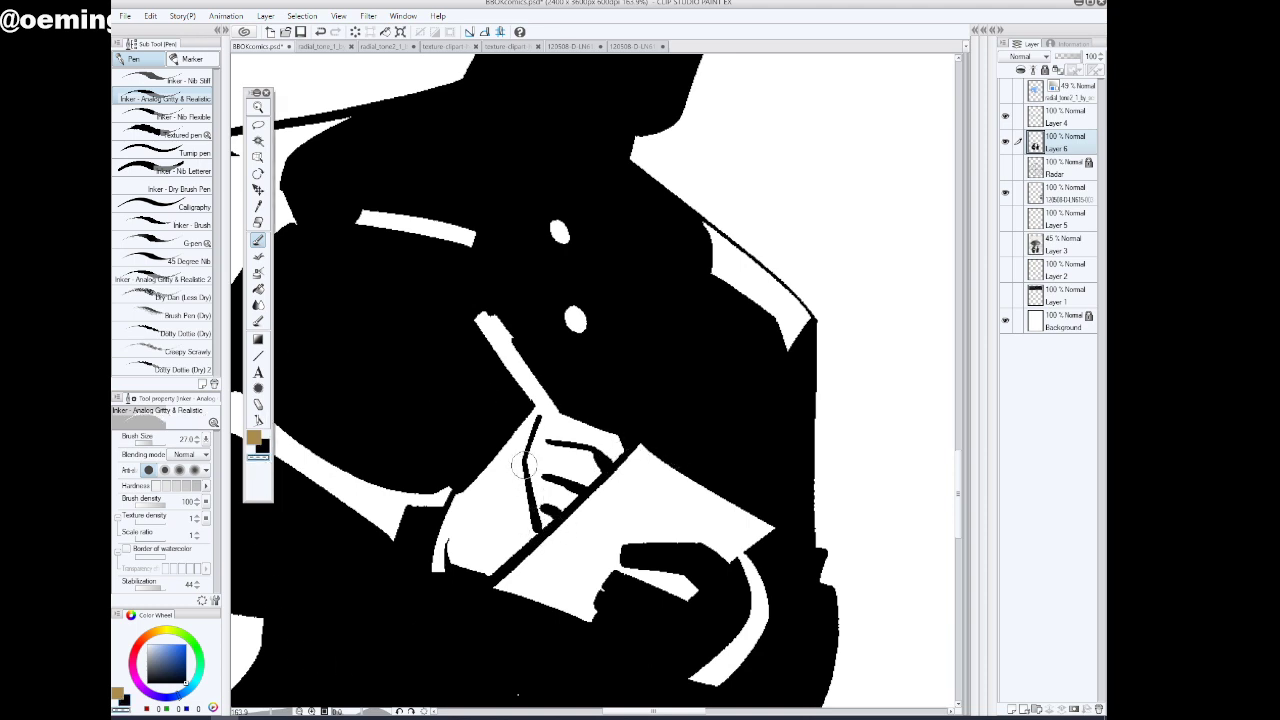
click(262, 447)
drag(528, 448, 527, 536)
drag(524, 477, 530, 535)
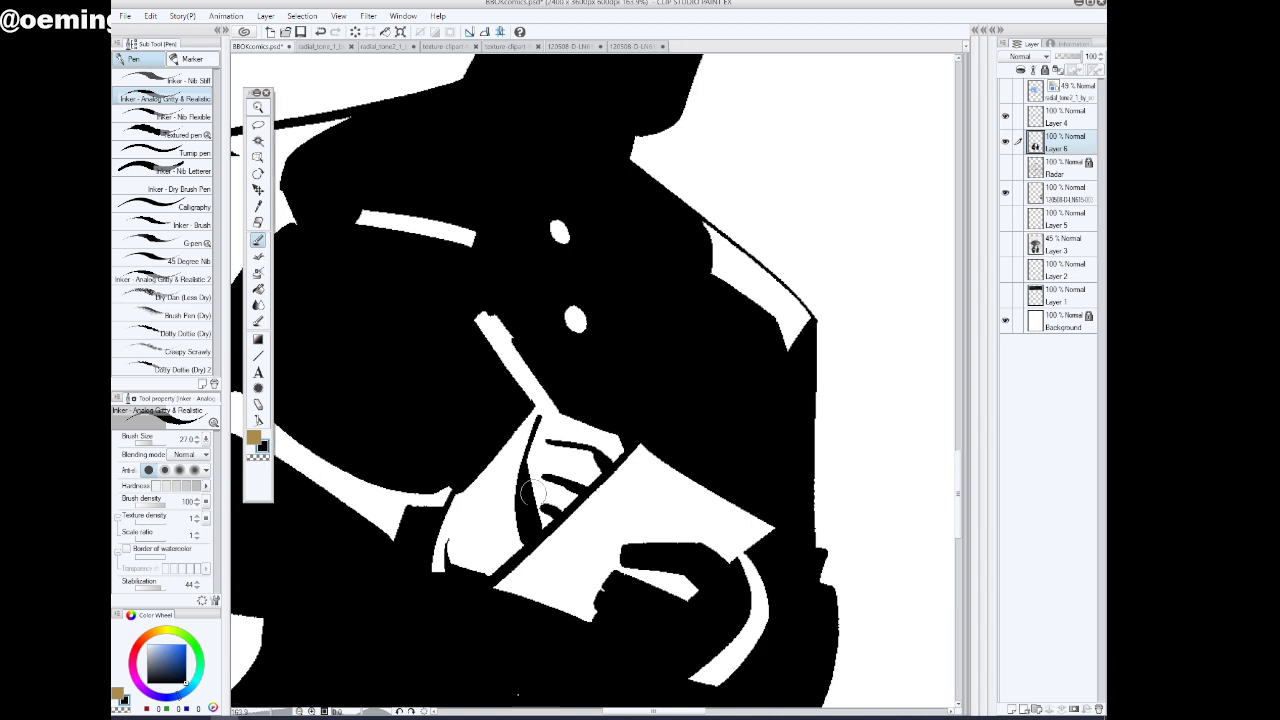
drag(524, 456, 550, 538)
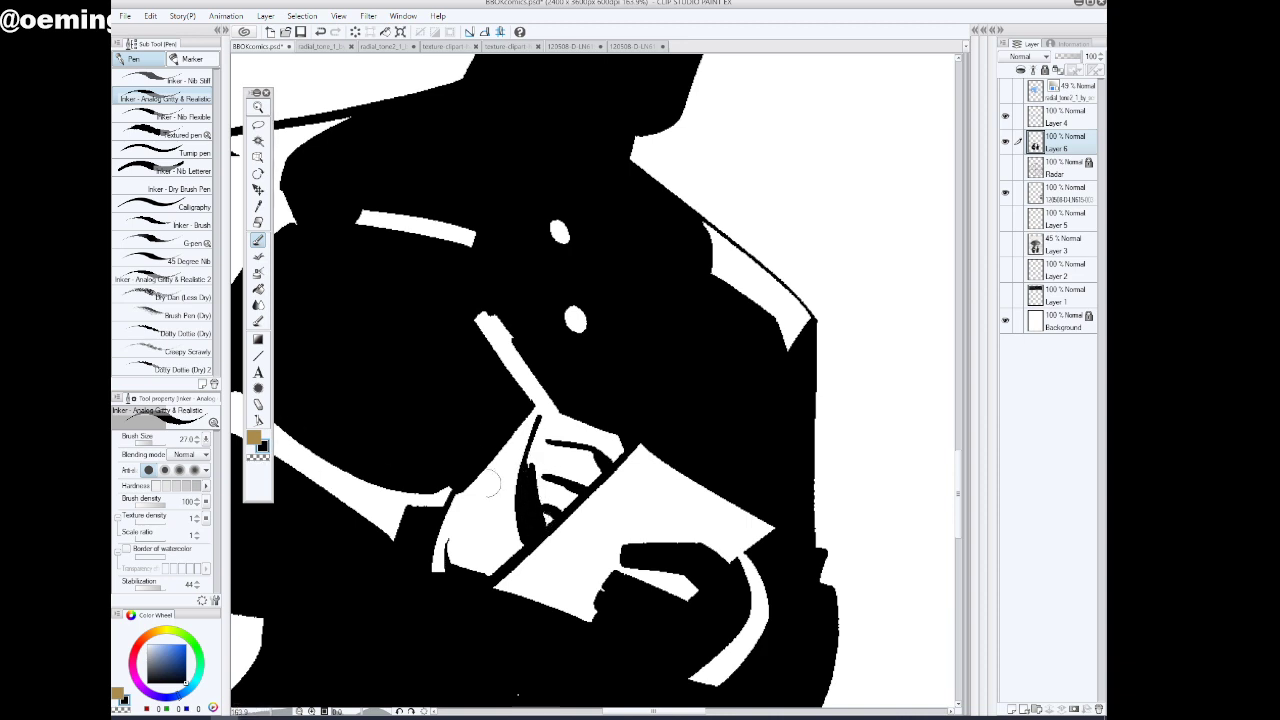
click(320, 33)
Trim the inner edge of the hand's curved line with transparent ink and thicken its outer edge in black down to the notepad
click(259, 457)
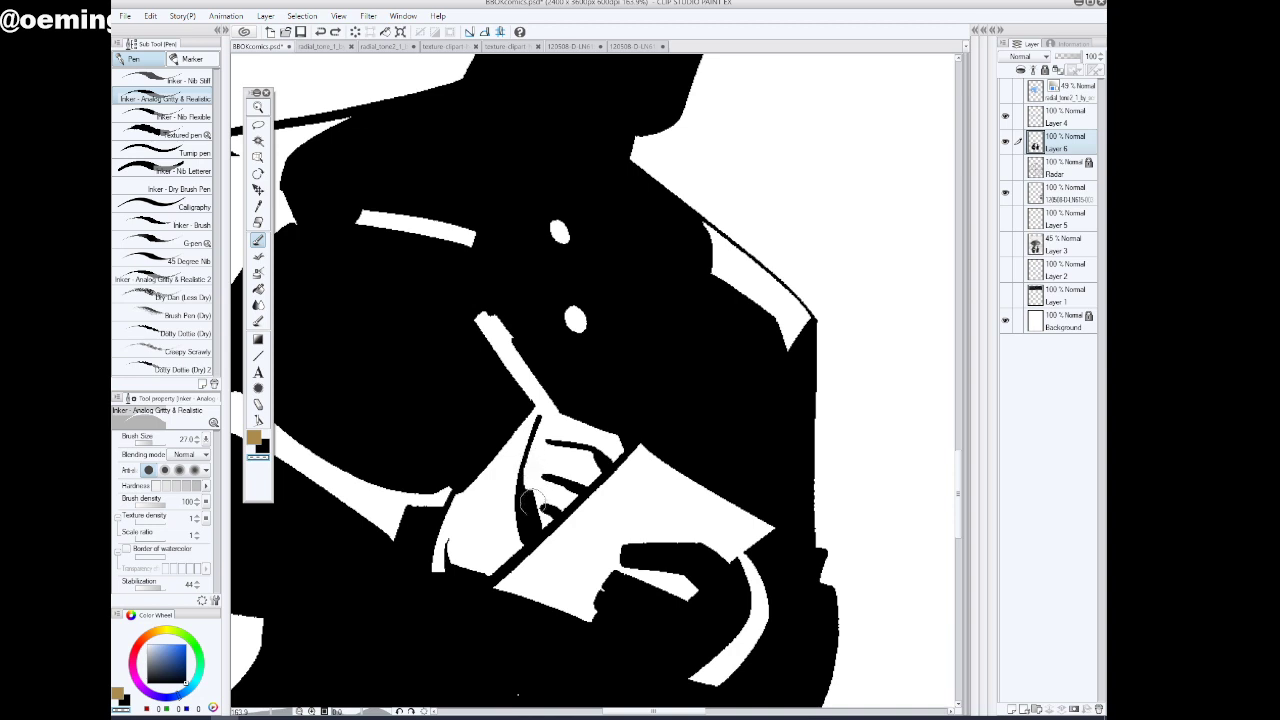
drag(532, 503, 540, 534)
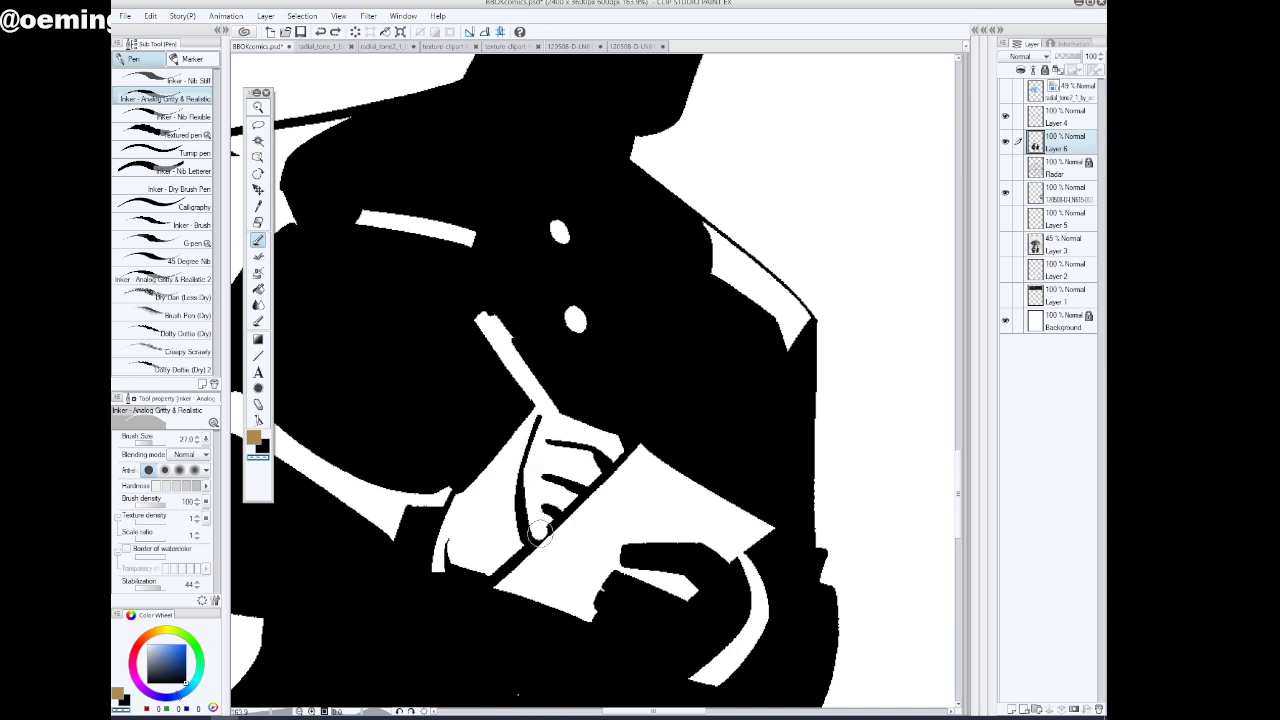
click(262, 447)
mouse_move(521, 448)
mouse_down()
mouse_move(507, 506)
mouse_move(511, 556)
mouse_move(517, 500)
mouse_move(515, 544)
mouse_move(555, 522)
mouse_move(529, 548)
mouse_move(546, 505)
mouse_move(556, 516)
mouse_move(516, 561)
mouse_move(555, 523)
mouse_move(524, 550)
mouse_move(685, 482)
mouse_move(455, 621)
mouse_move(505, 569)
mouse_up()
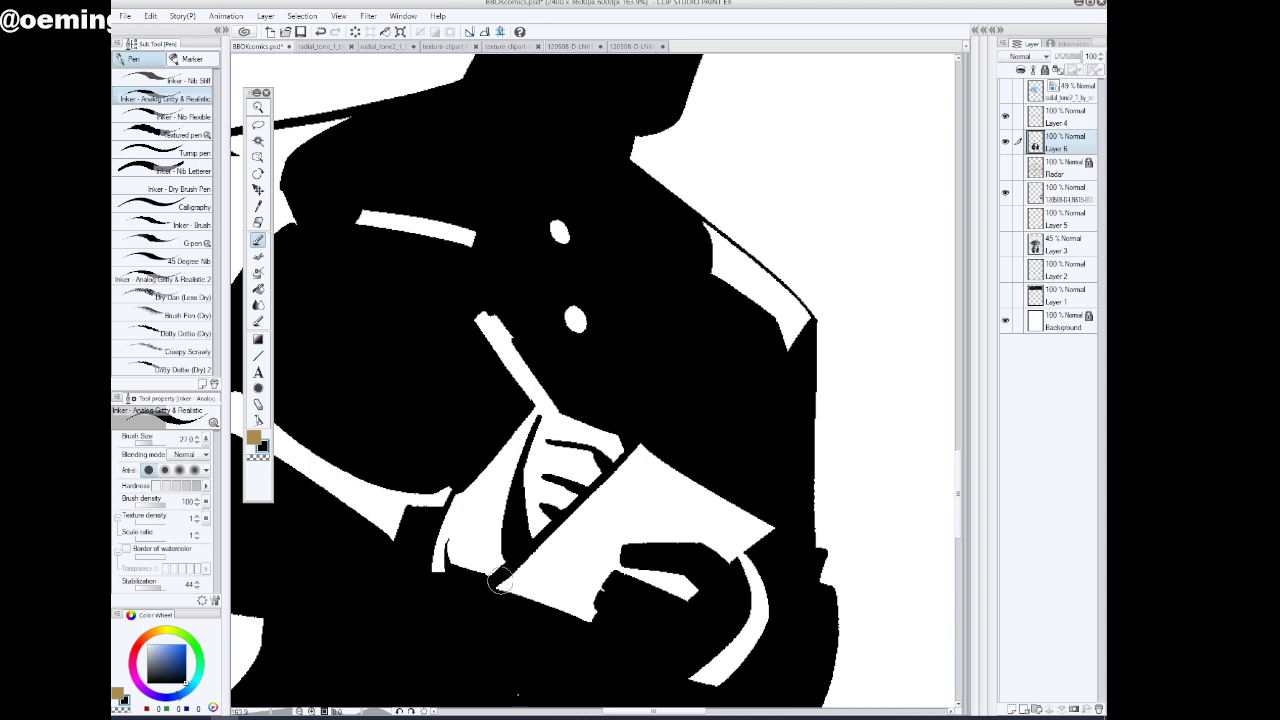
Sharpen the notepad's lower corner and erase the black diagonal line between the notepad and the writing hand with transparent ink
key(c)
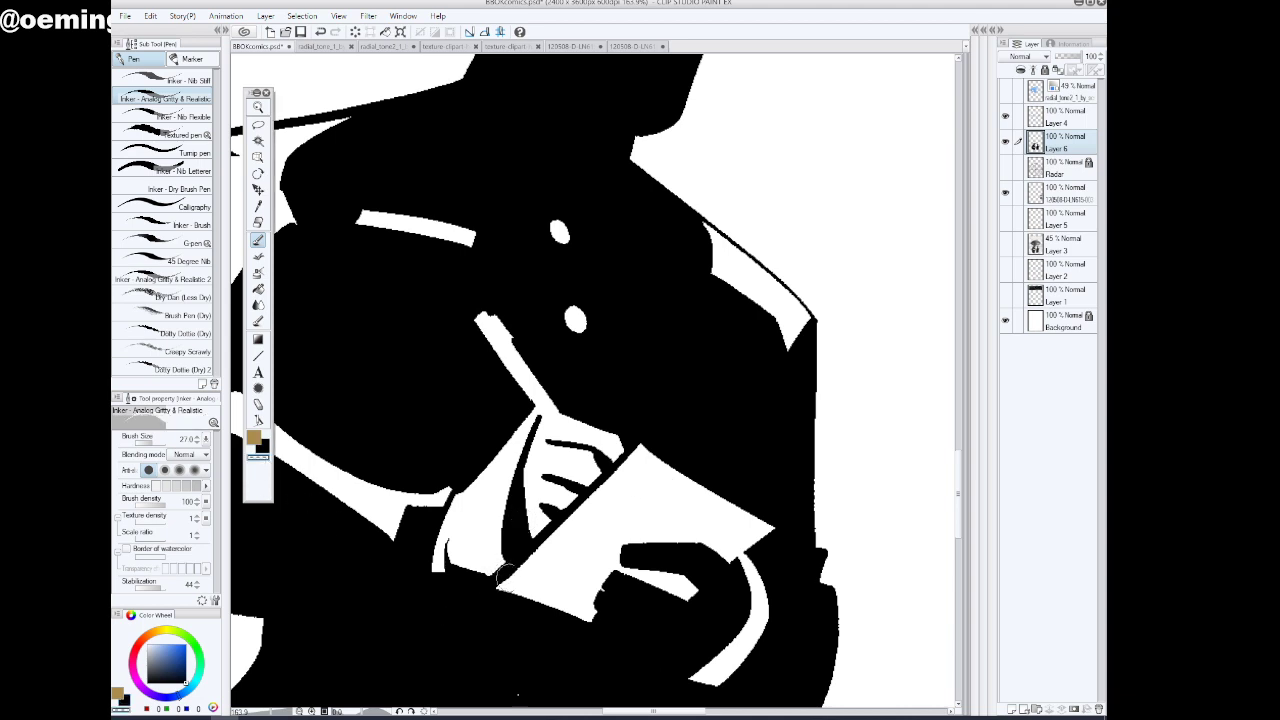
drag(586, 620, 492, 590)
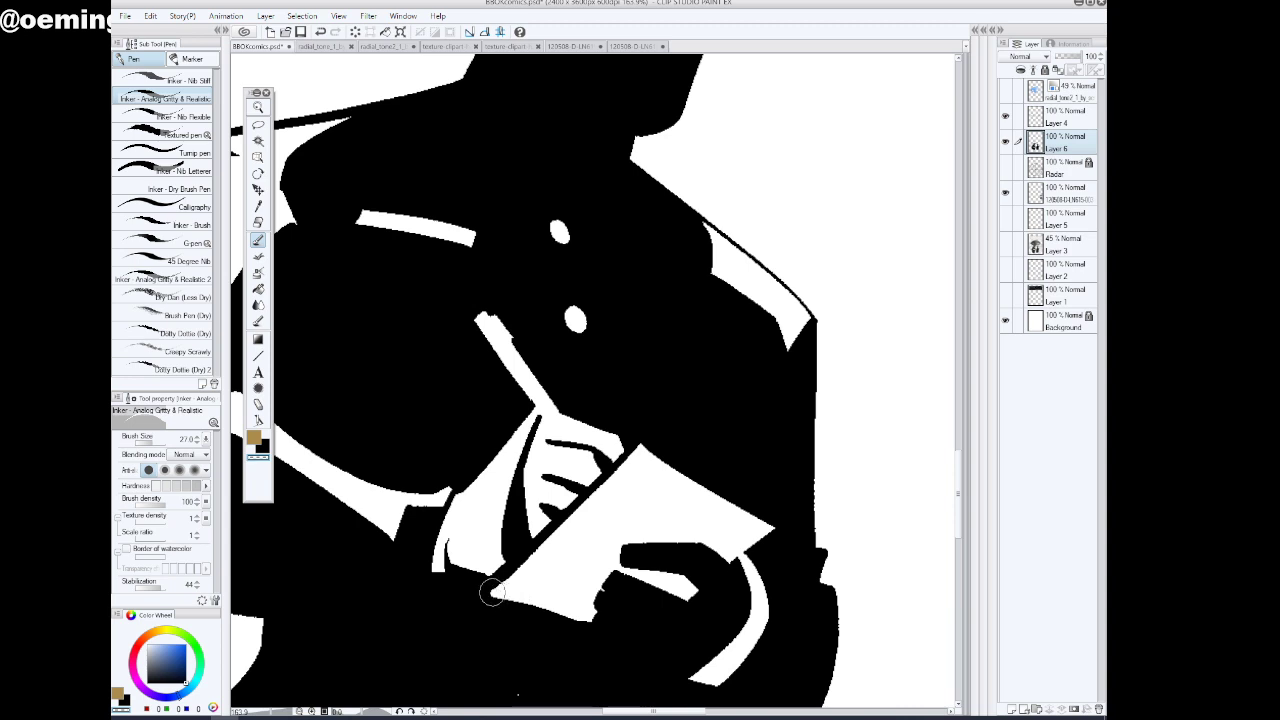
click(262, 448)
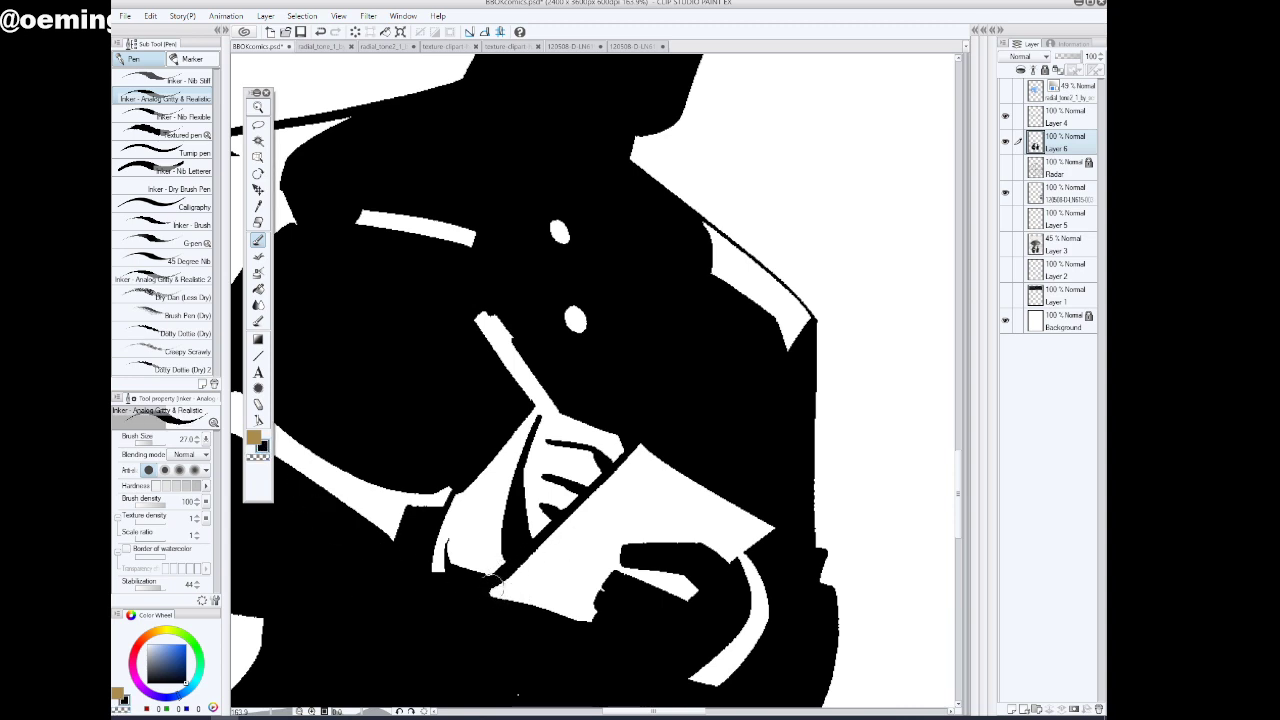
key(c)
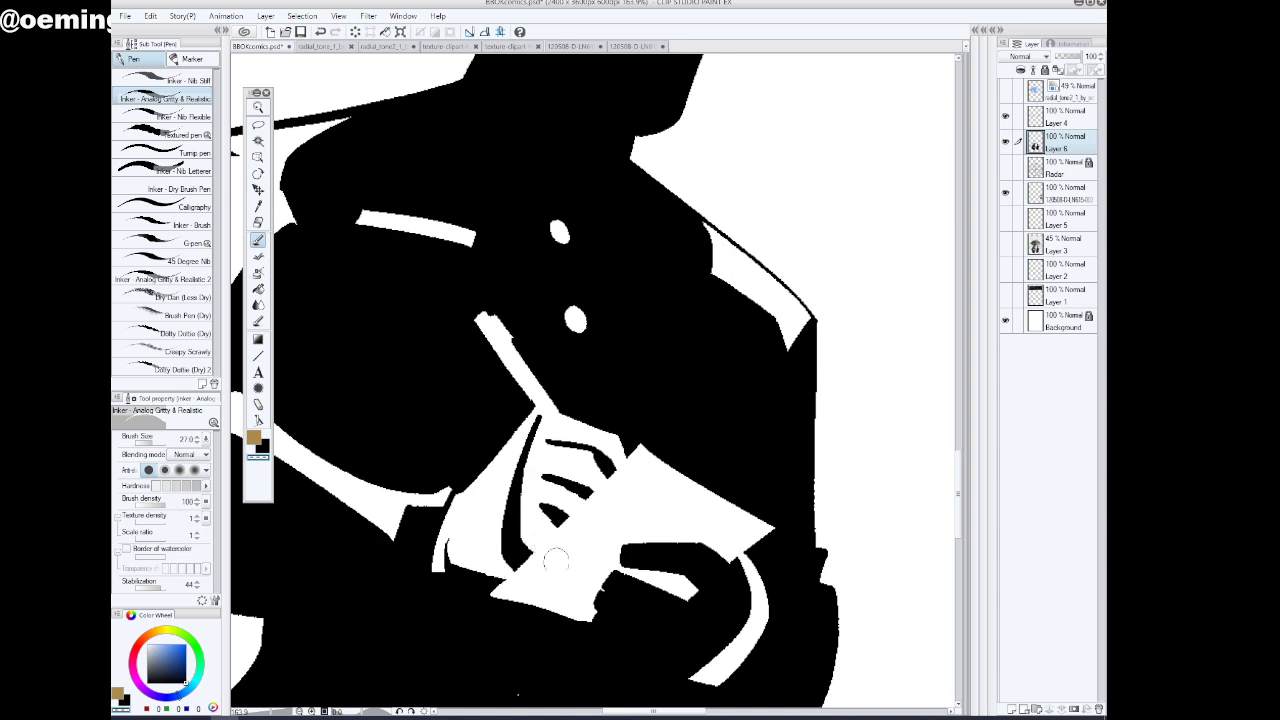
Select the thick curved black line on the larger officer's writing hand with a lasso, delete it and deselect
click(256, 109)
scroll(731, 313, down, 6)
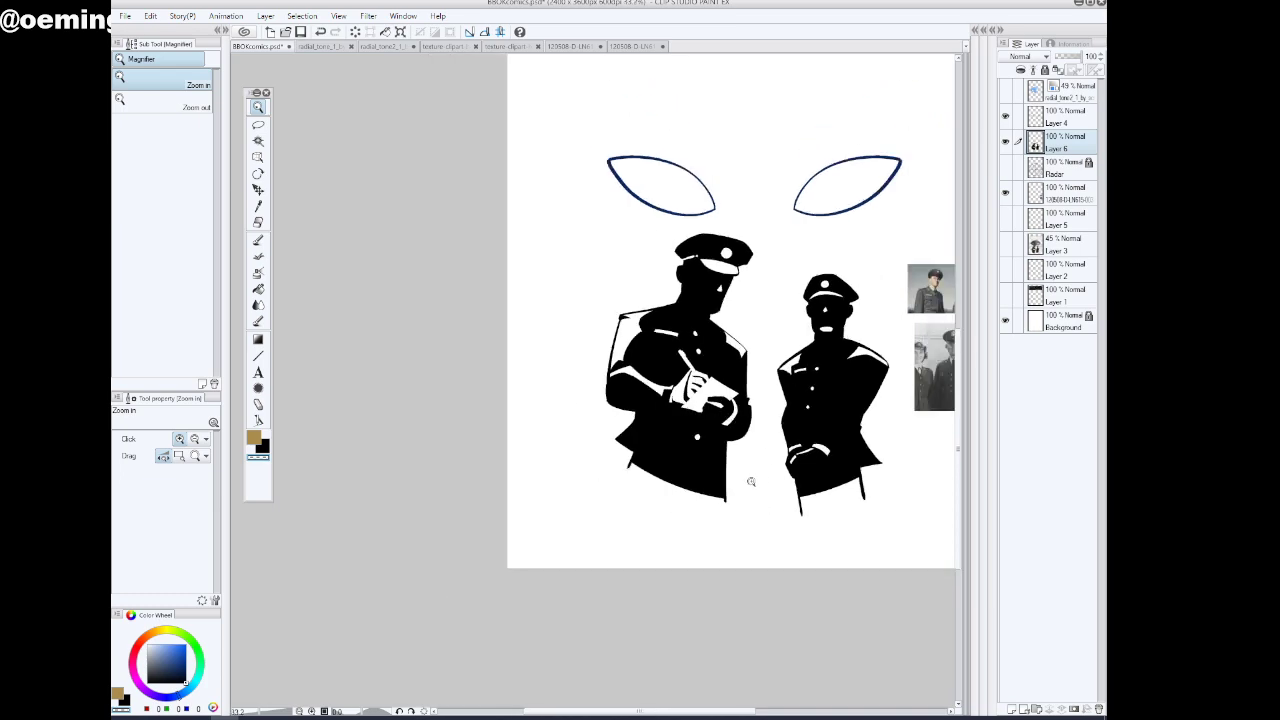
scroll(756, 405, up, 4)
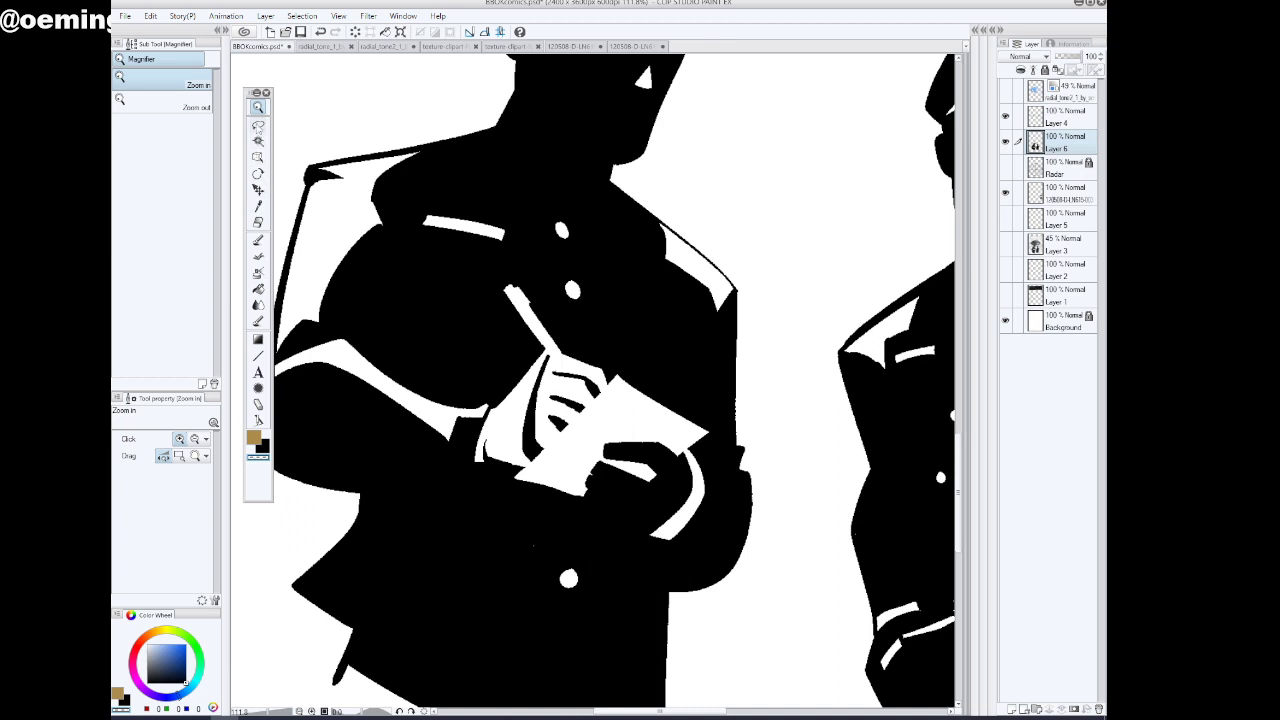
click(258, 124)
mouse_move(548, 352)
mouse_down()
mouse_move(520, 438)
mouse_move(541, 462)
mouse_move(552, 356)
mouse_up()
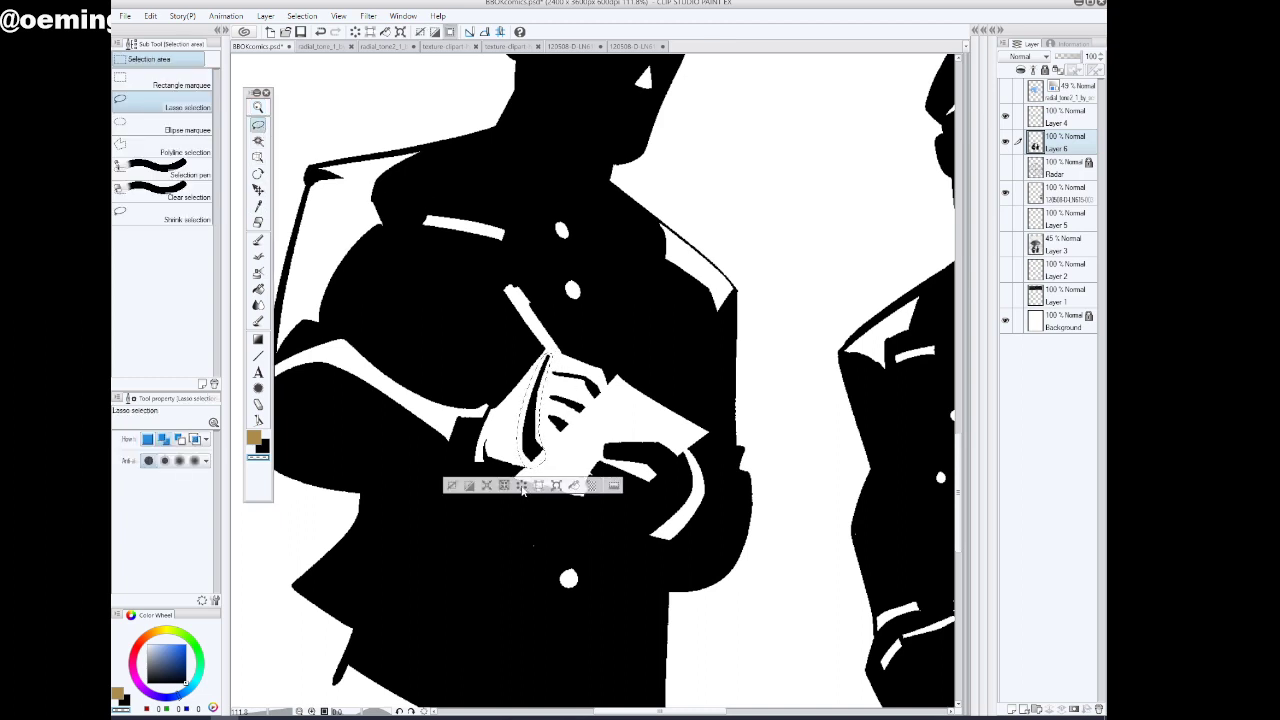
click(522, 486)
click(451, 486)
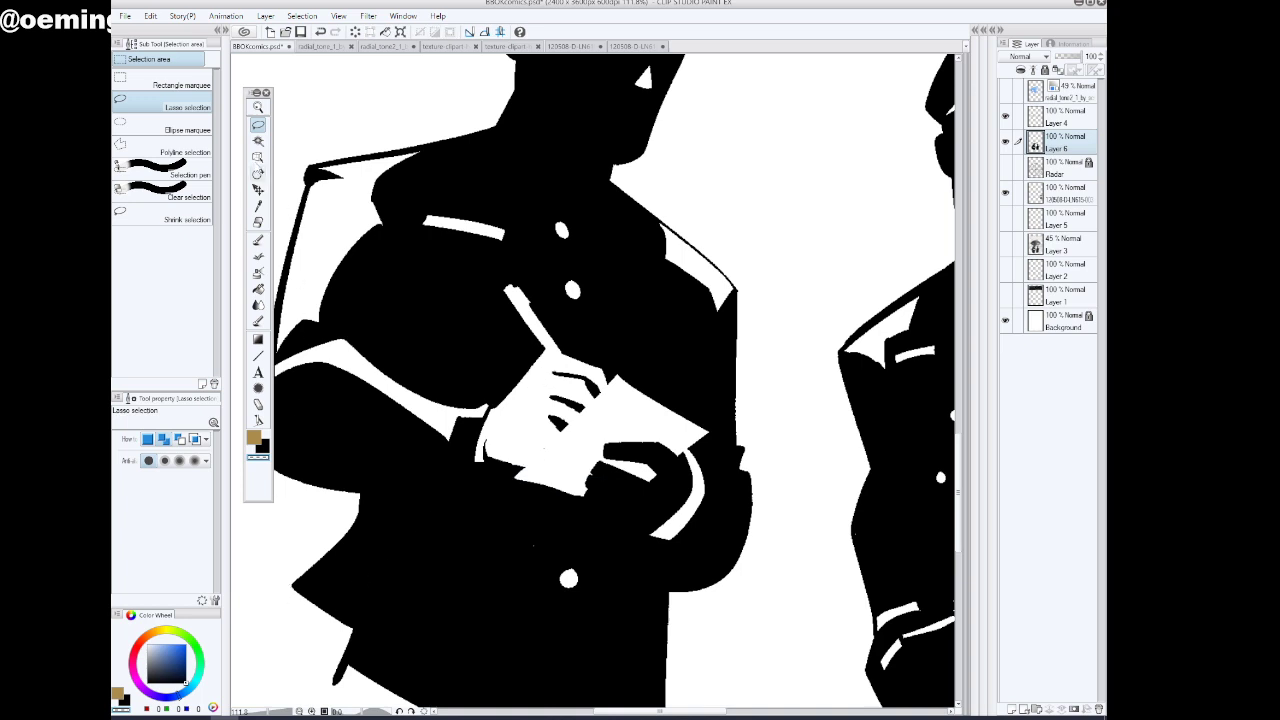
Ink a small black crease below the writing hand's existing finger creases and trim its edges with transparent ink
click(258, 109)
drag(698, 372, 712, 485)
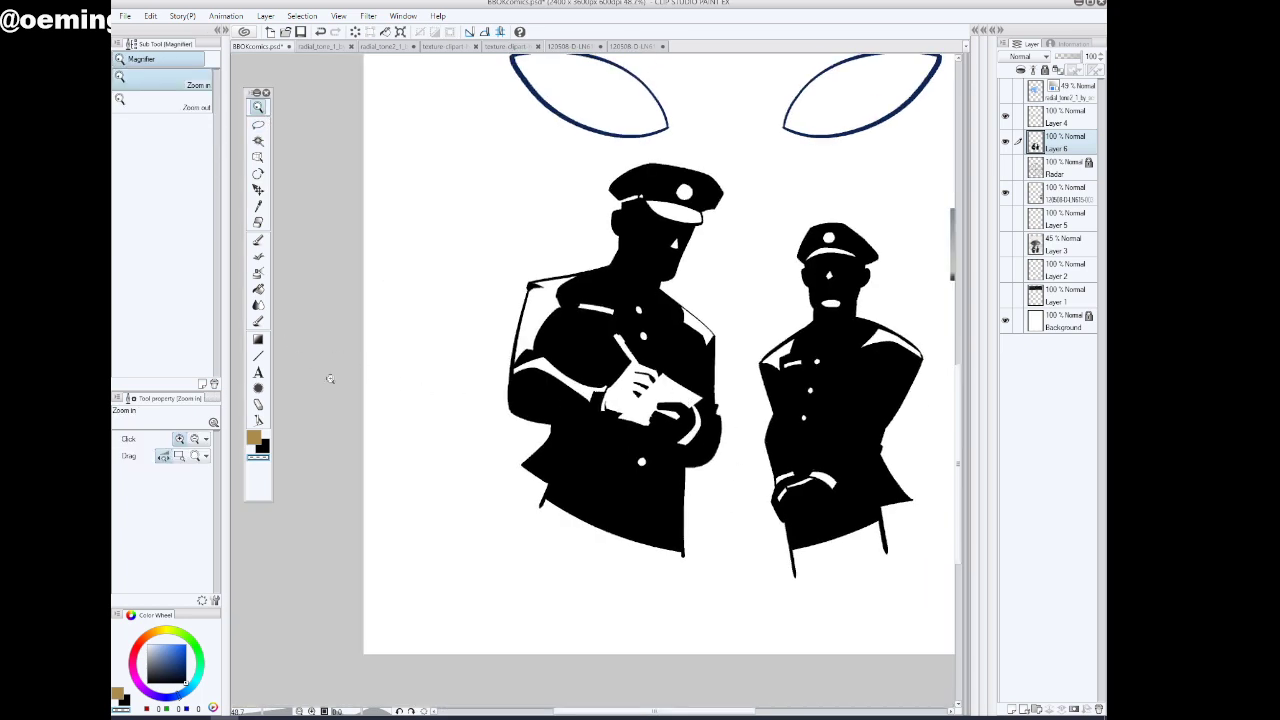
click(650, 400)
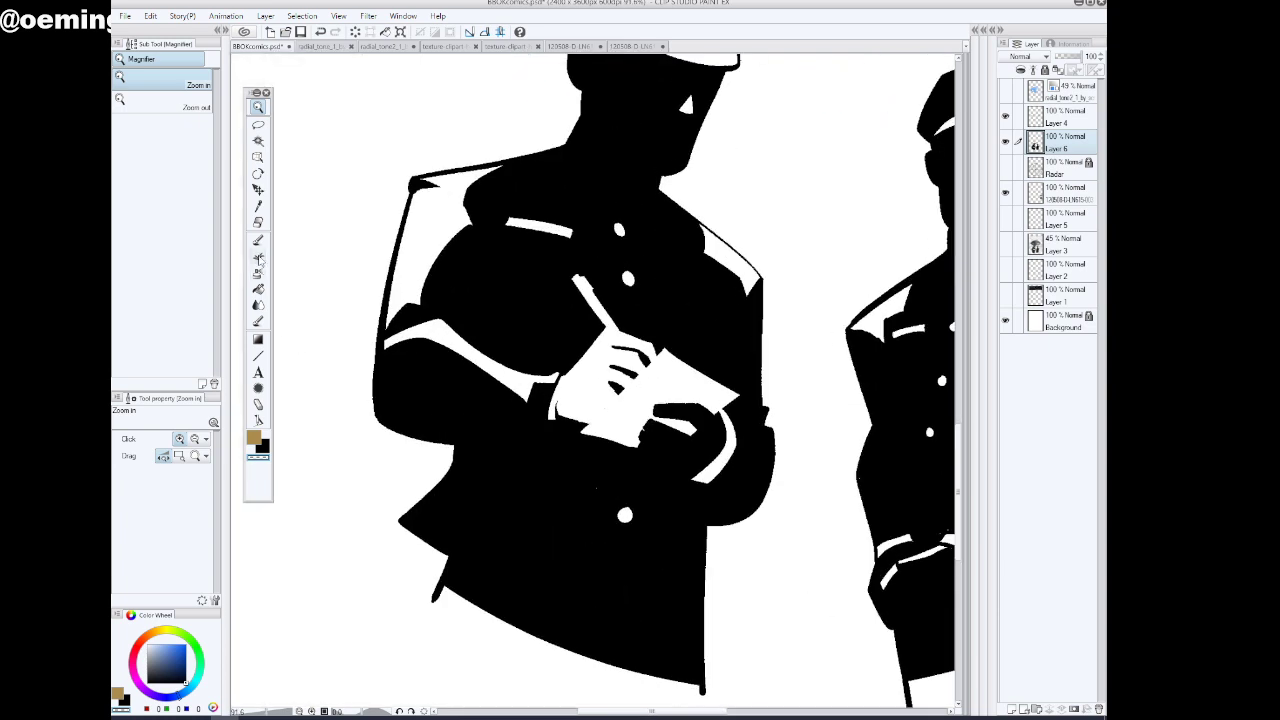
click(258, 241)
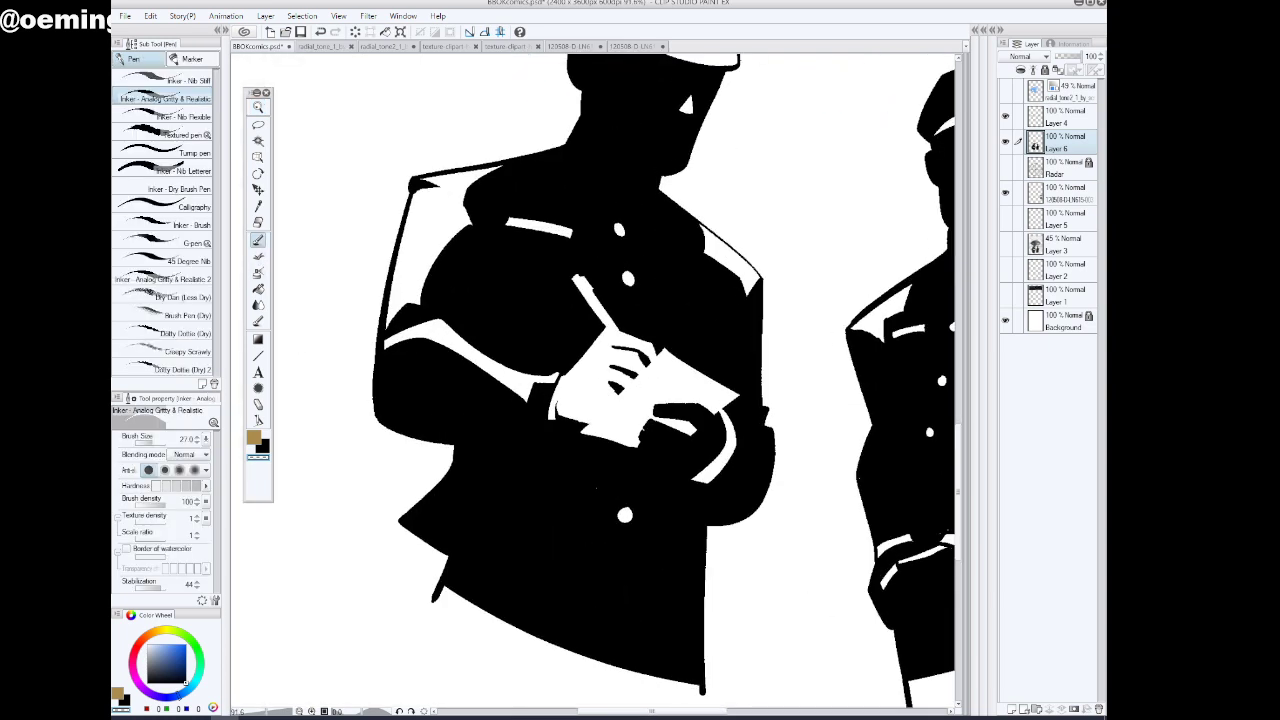
click(265, 448)
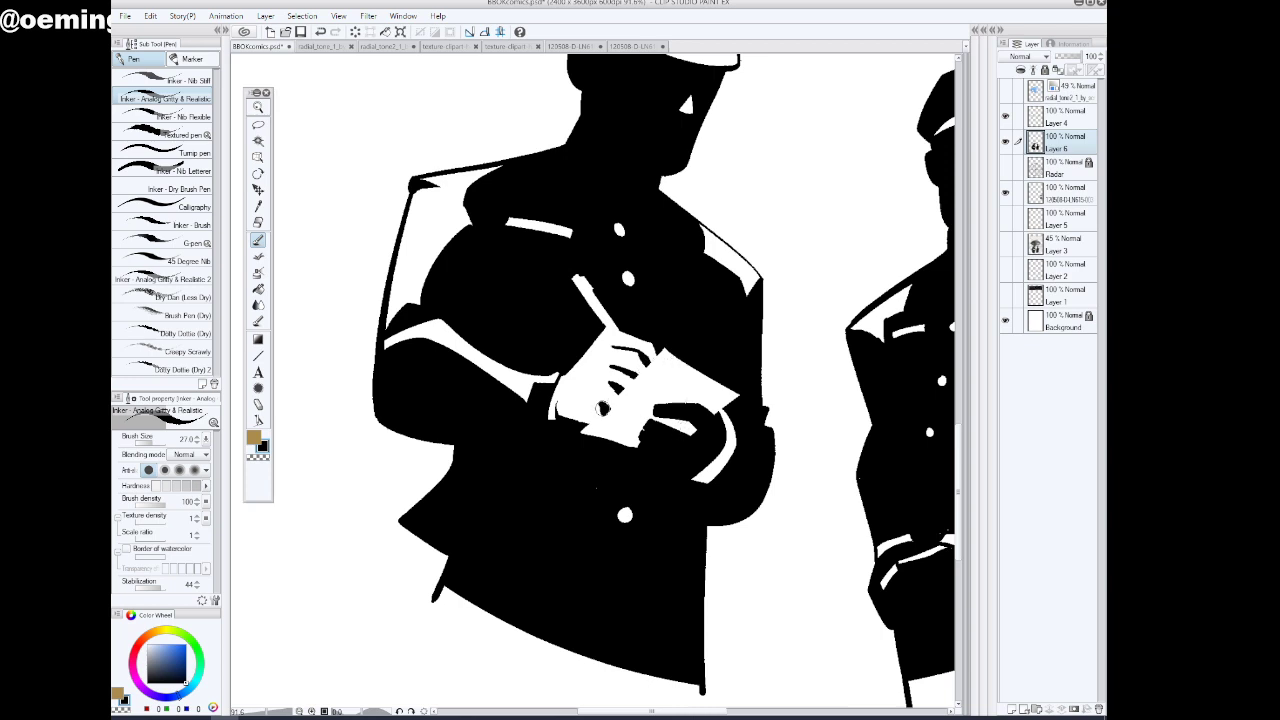
click(258, 457)
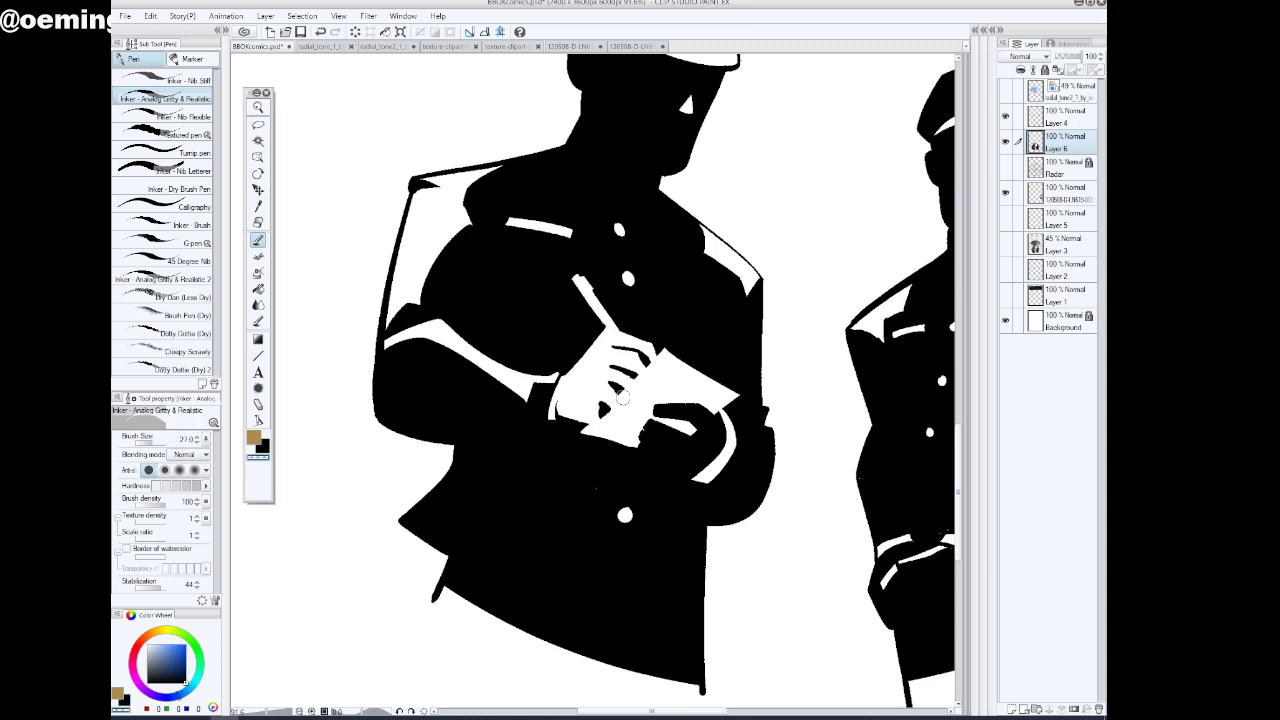
drag(610, 408, 597, 422)
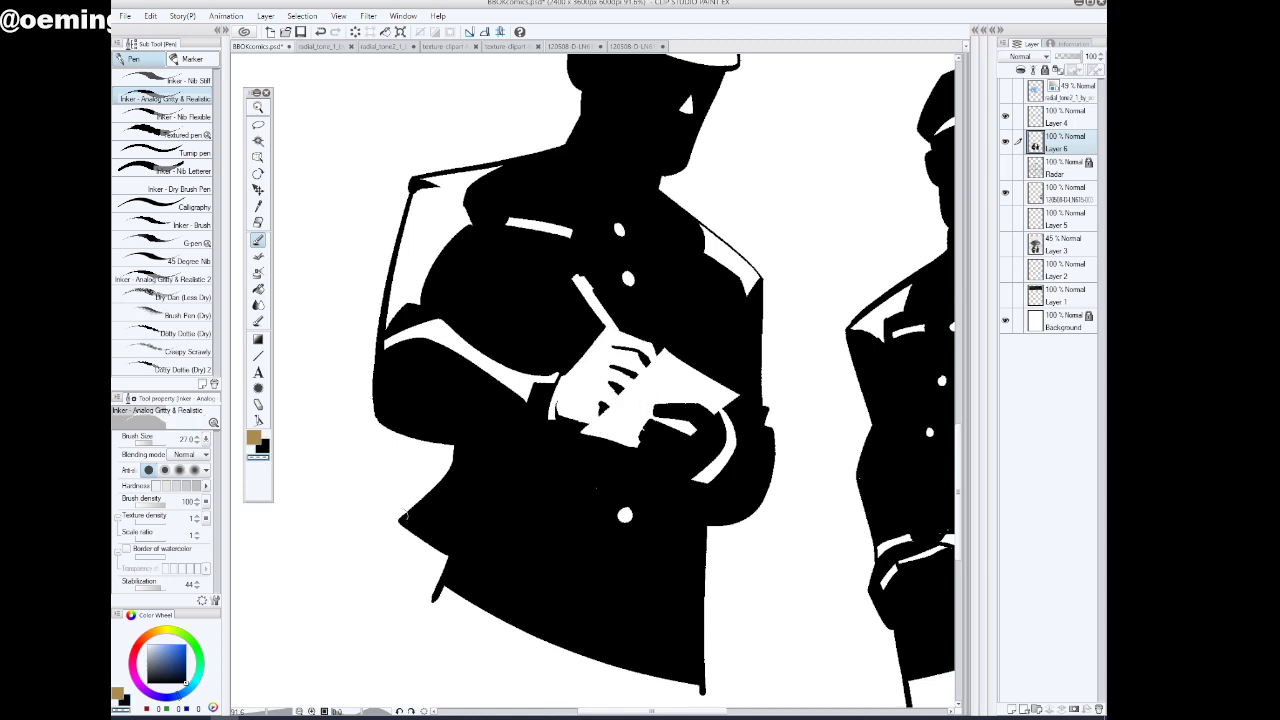
Erase the uppermost finger crease on the writing hand and redraw it as a cleaner black stroke
drag(609, 346, 651, 362)
click(262, 446)
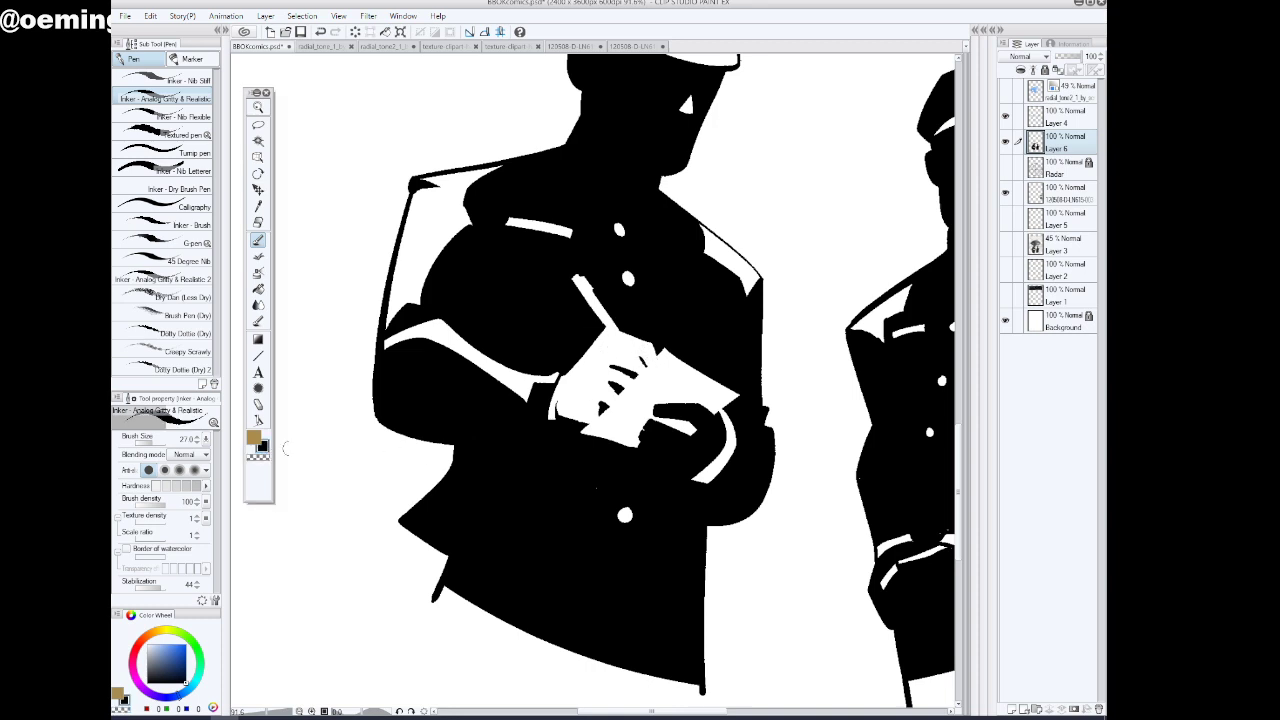
drag(615, 348, 646, 366)
click(258, 456)
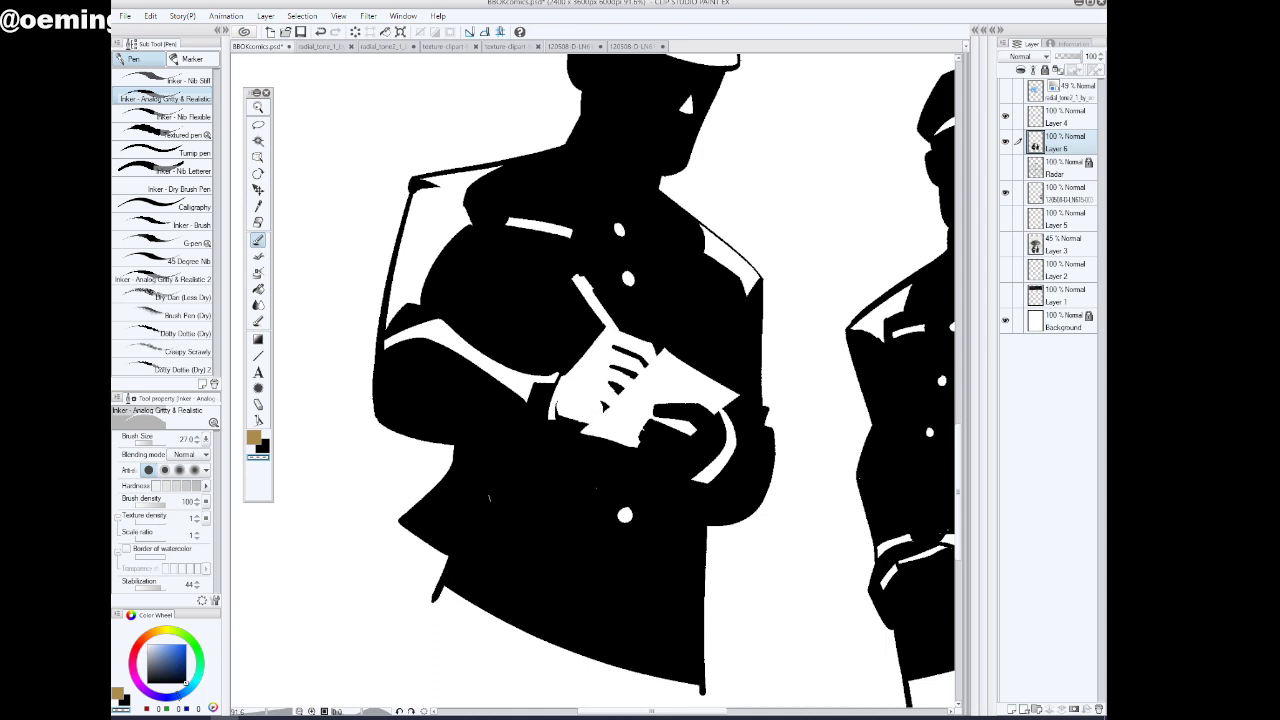
Flip the whole canvas horizontally to check the composition of both officers in mirror image
click(258, 107)
drag(491, 494, 420, 494)
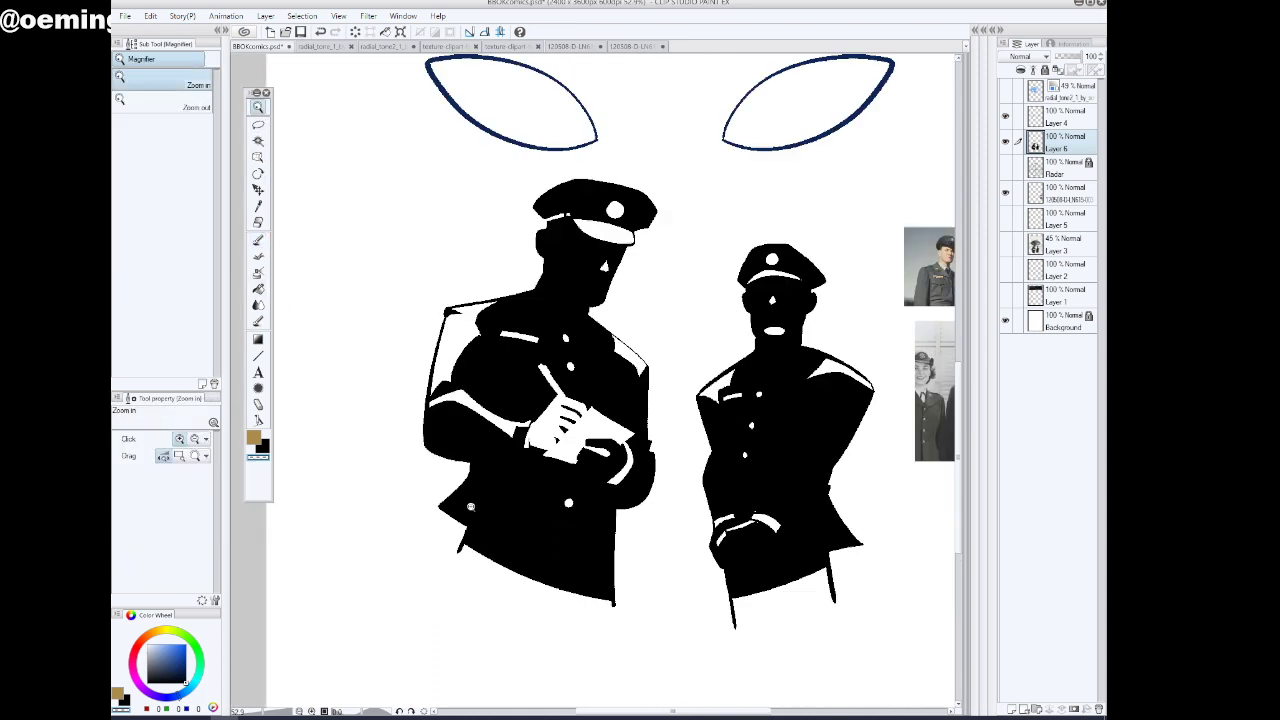
drag(655, 517, 633, 517)
scroll(633, 517, down, 1)
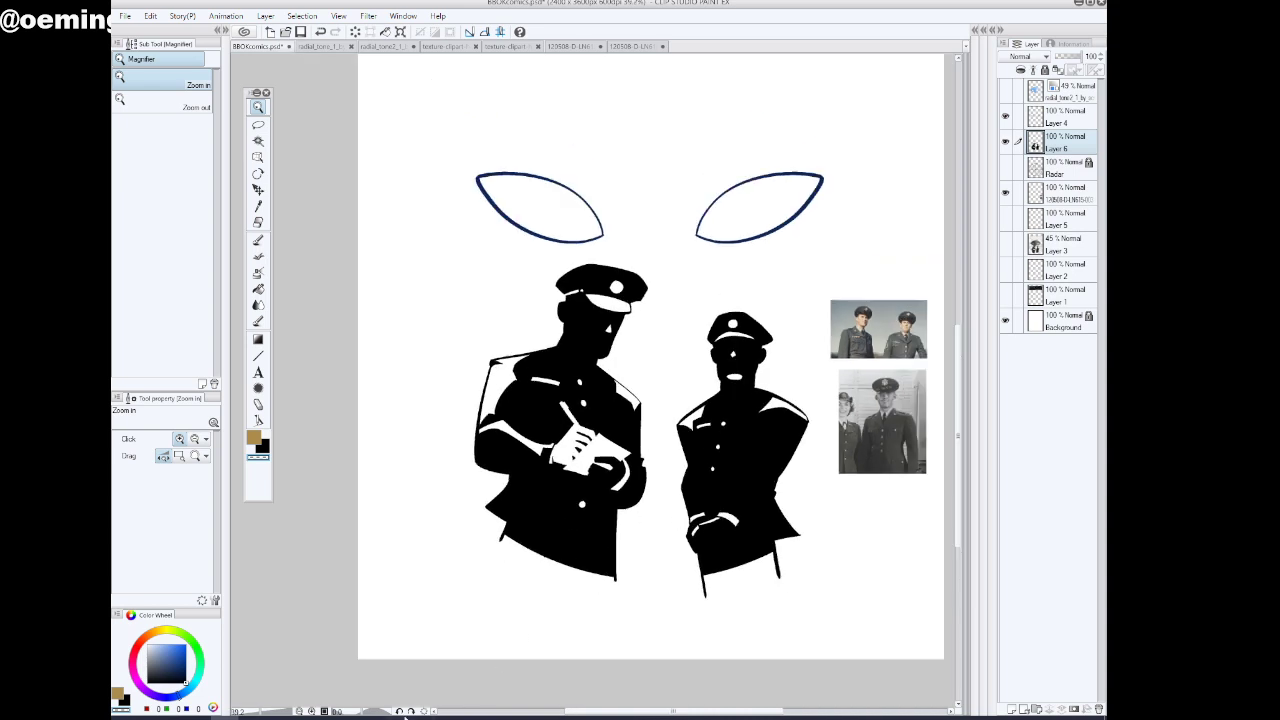
click(400, 711)
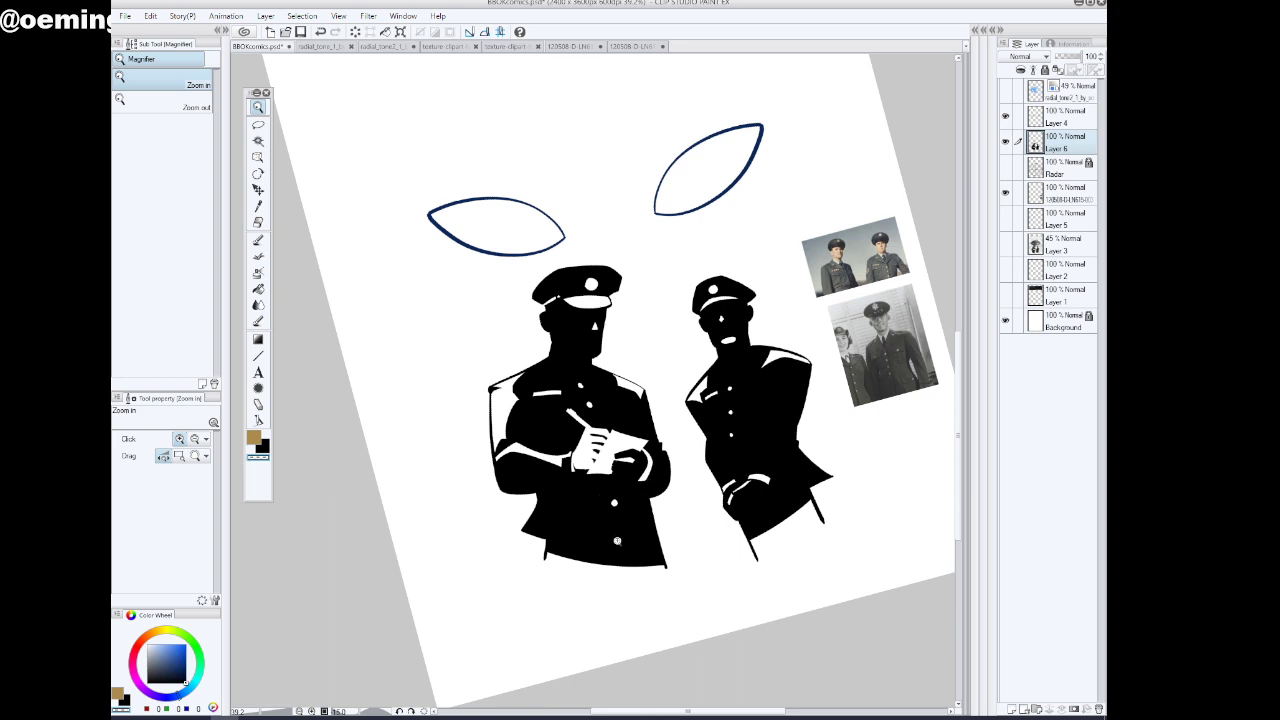
click(420, 711)
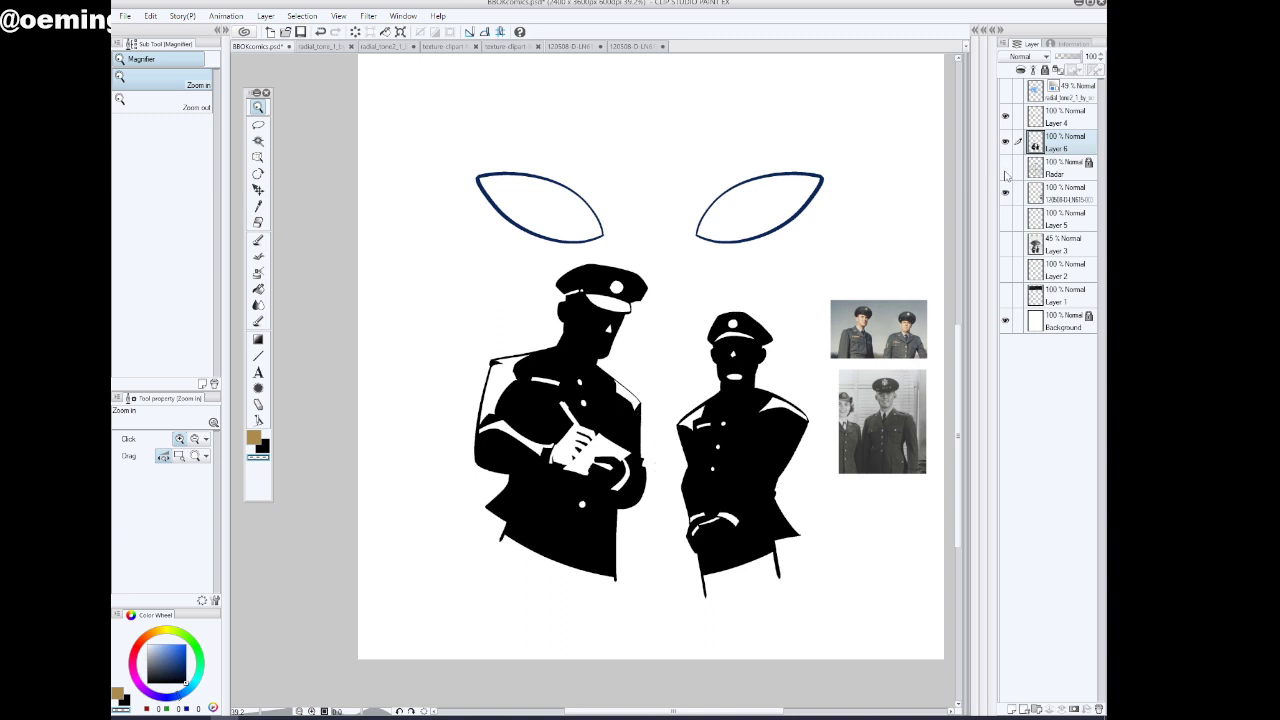
click(150, 17)
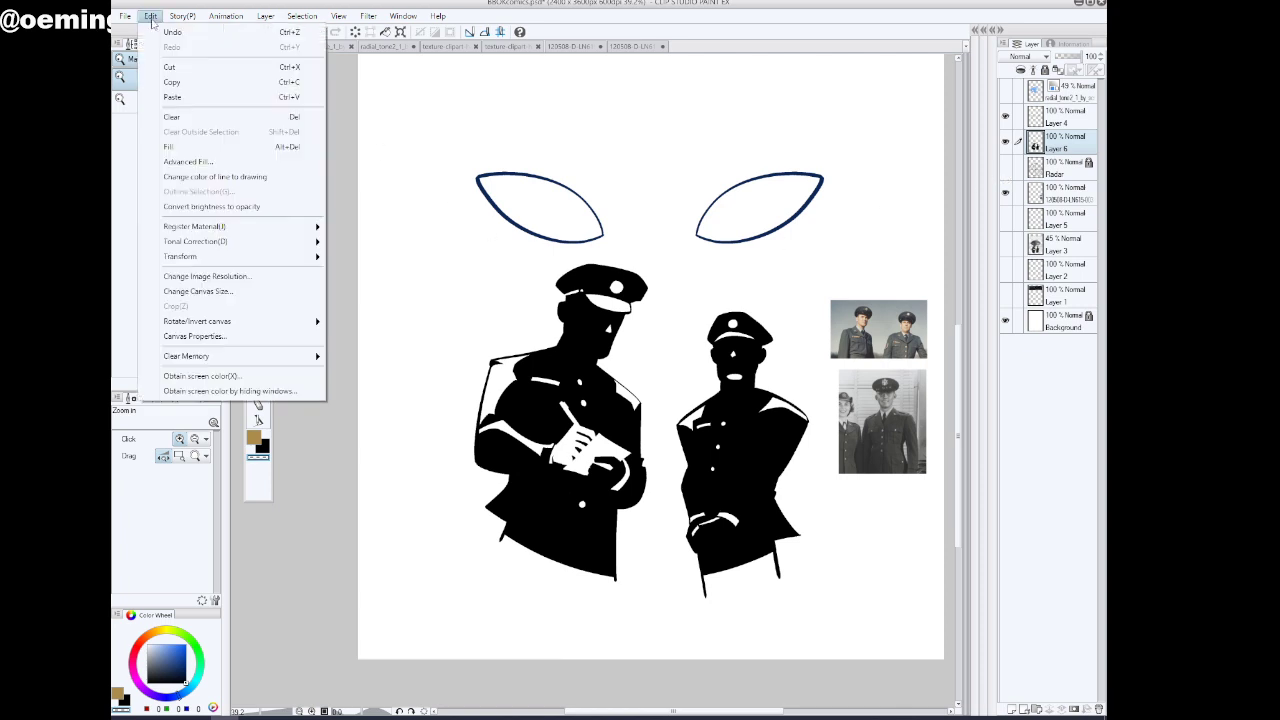
mouse_move(207, 328)
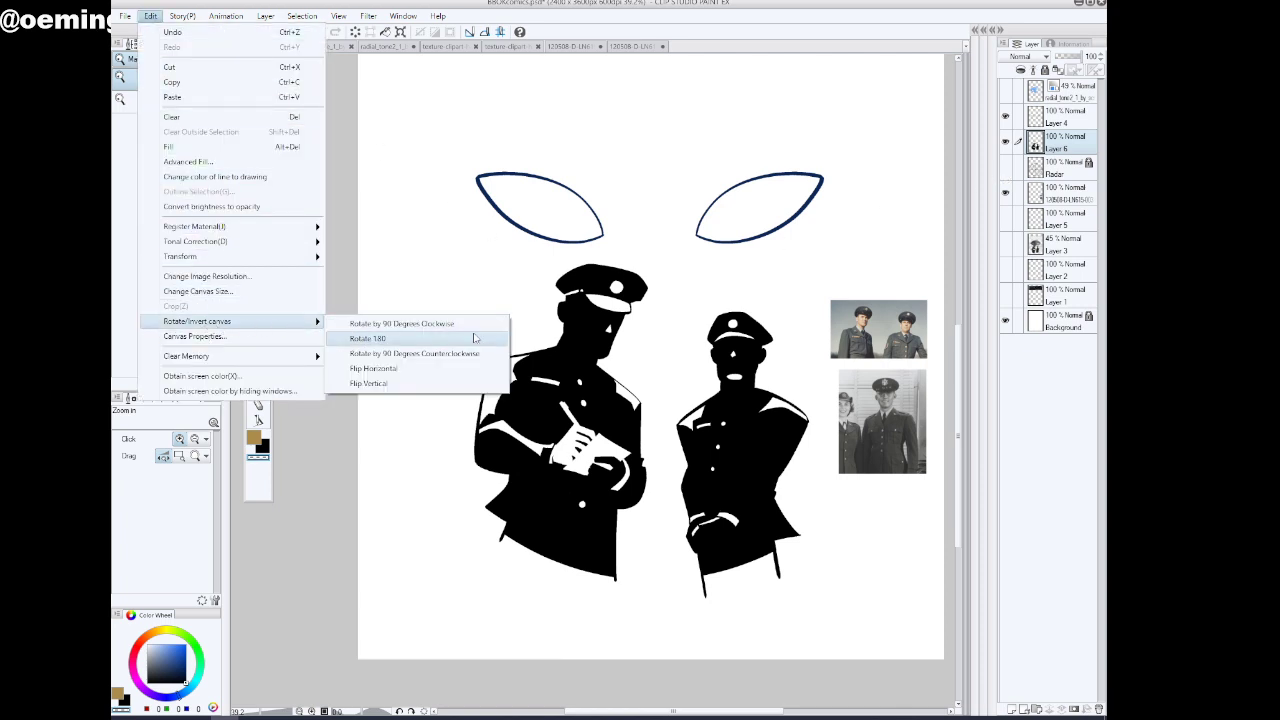
click(411, 373)
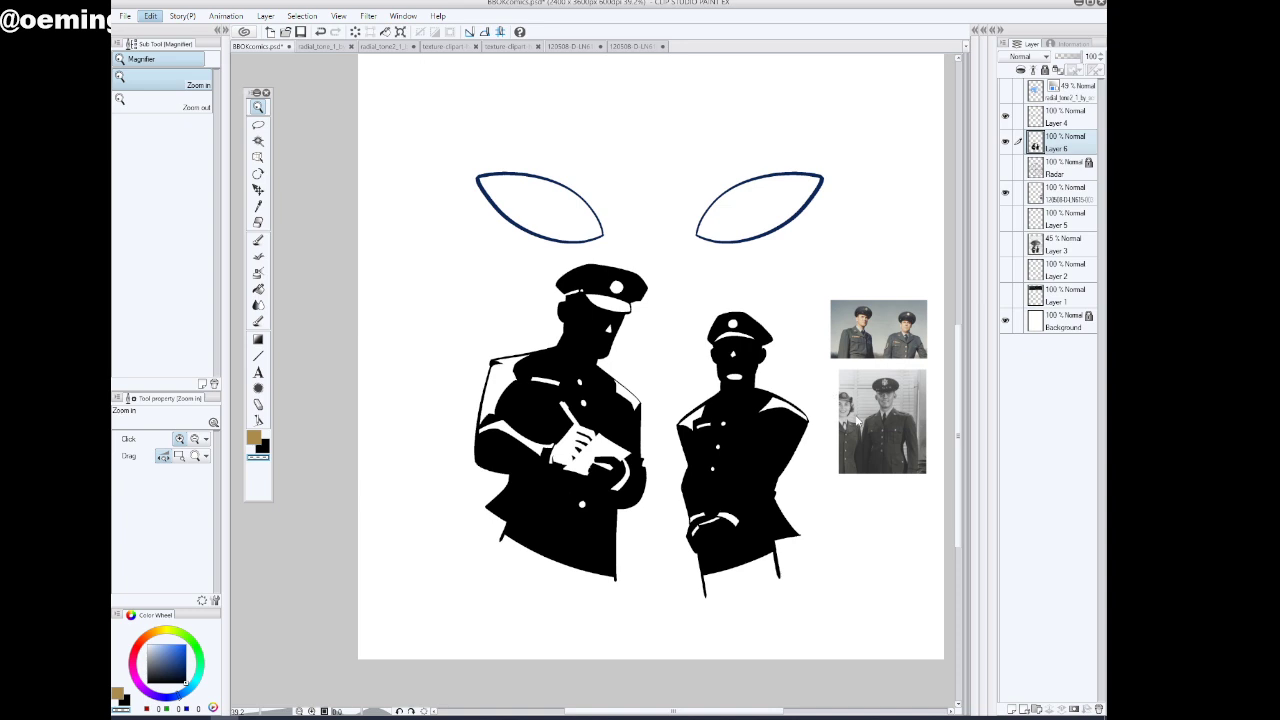
key(h)
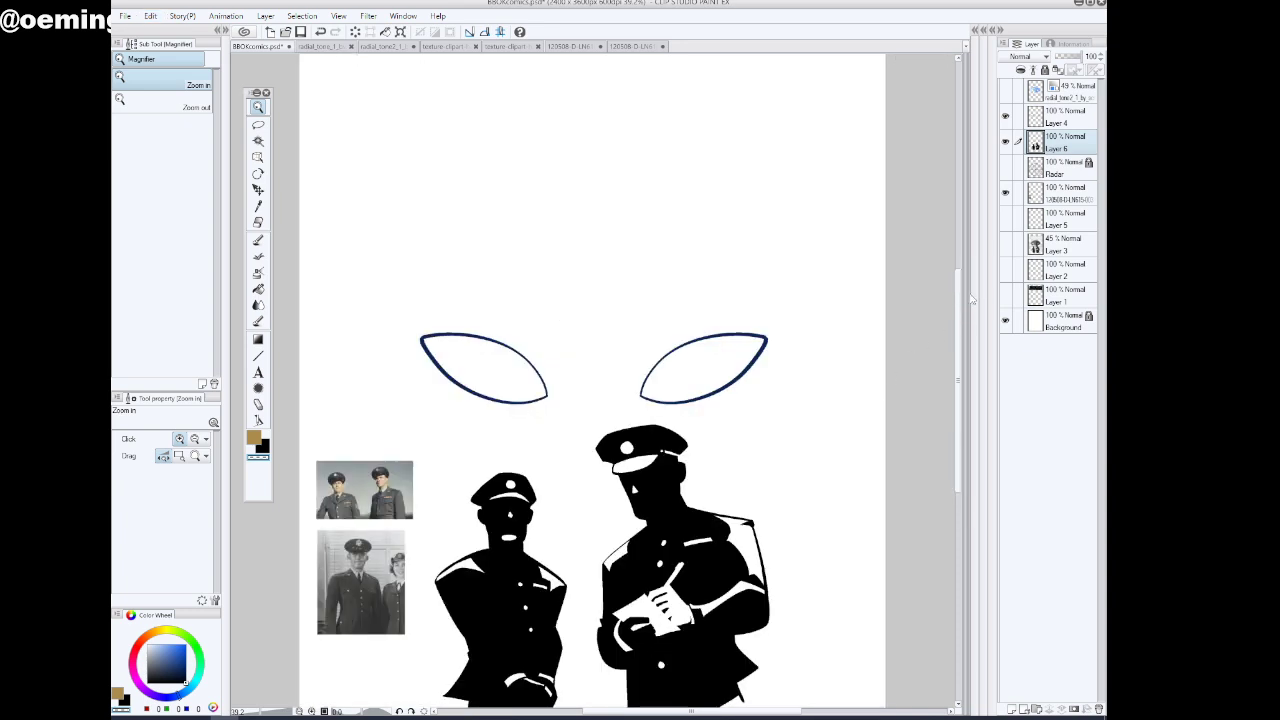
Add a small white button dot at each end of the smaller officer's cap visor highlight using transparent ink
click(953, 363)
drag(958, 365, 871, 461)
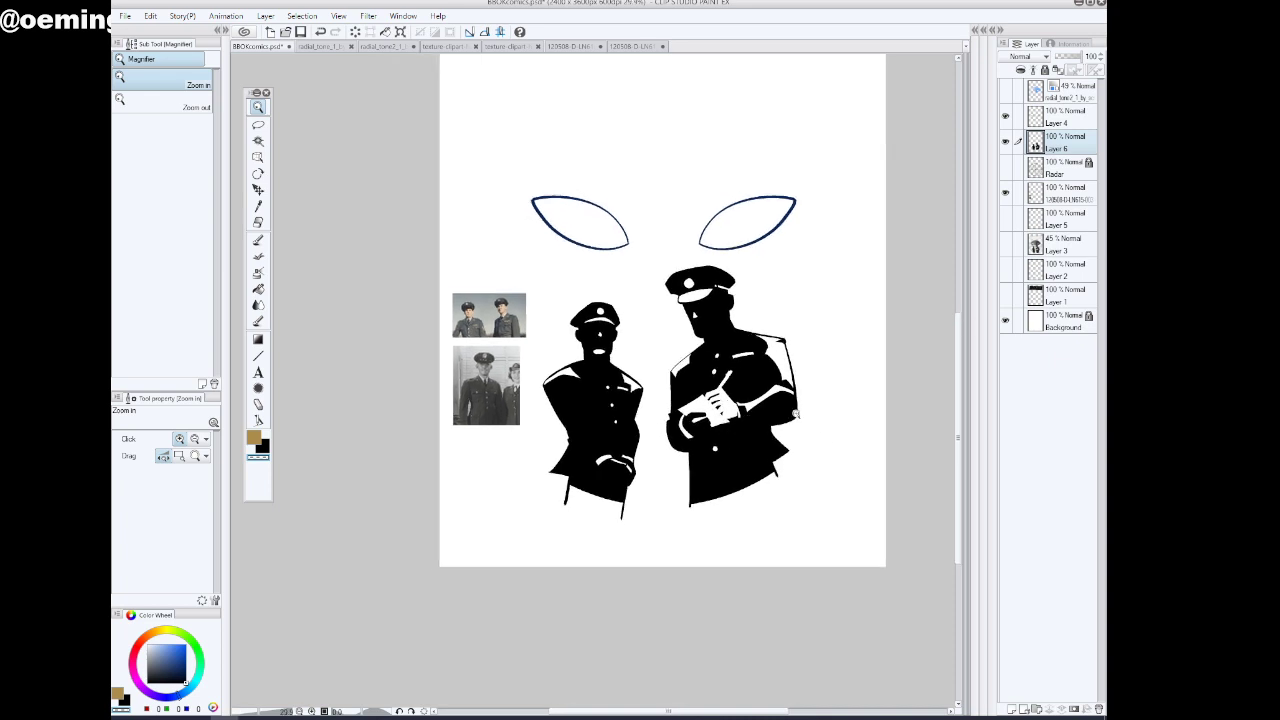
click(583, 326)
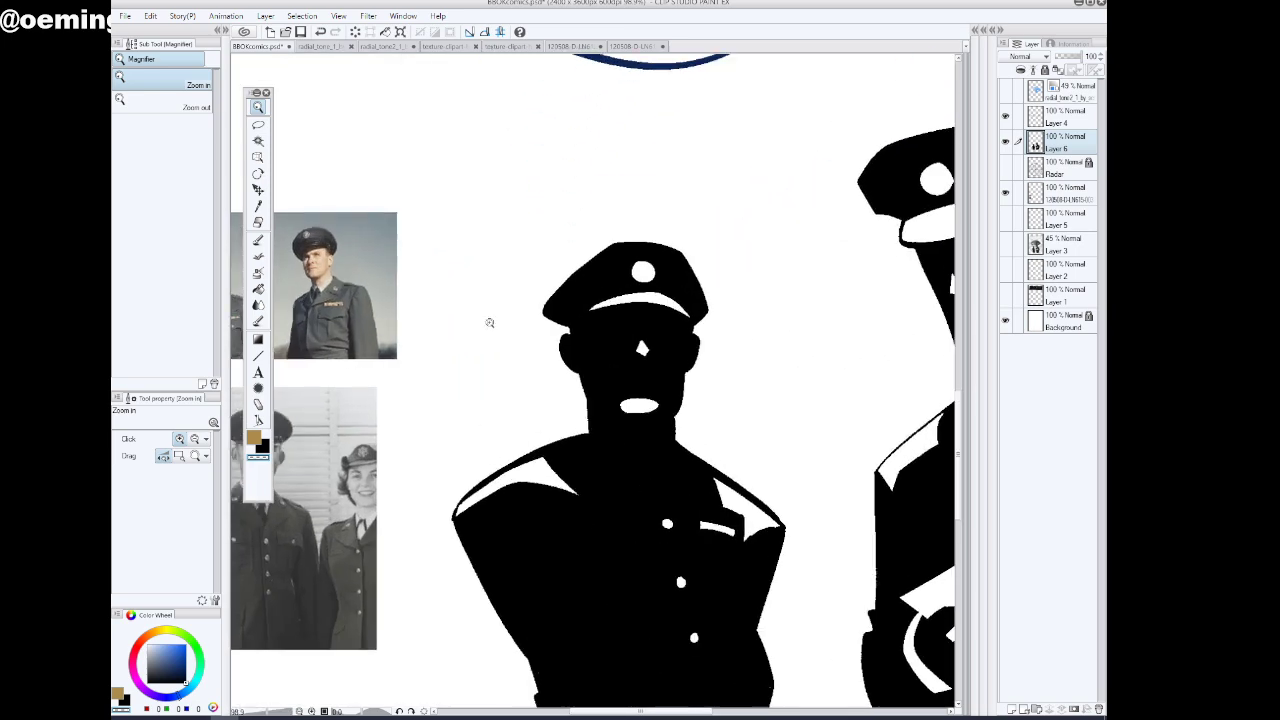
key(p)
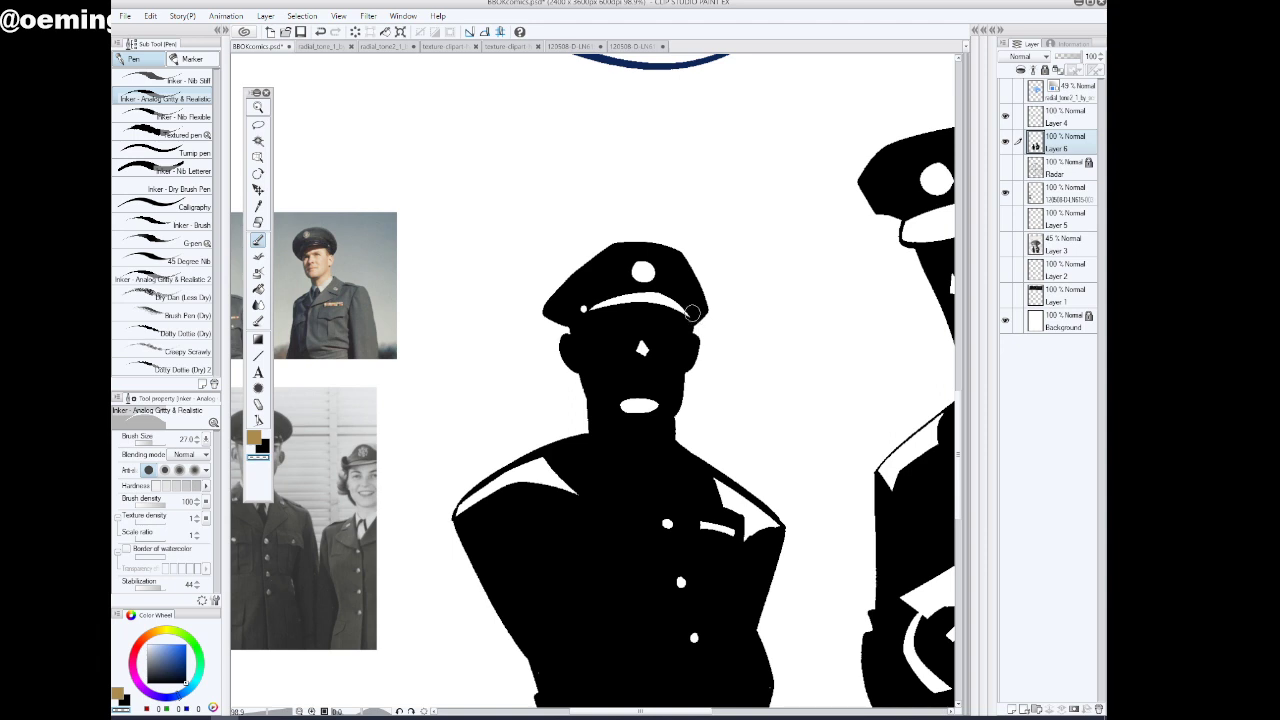
click(258, 108)
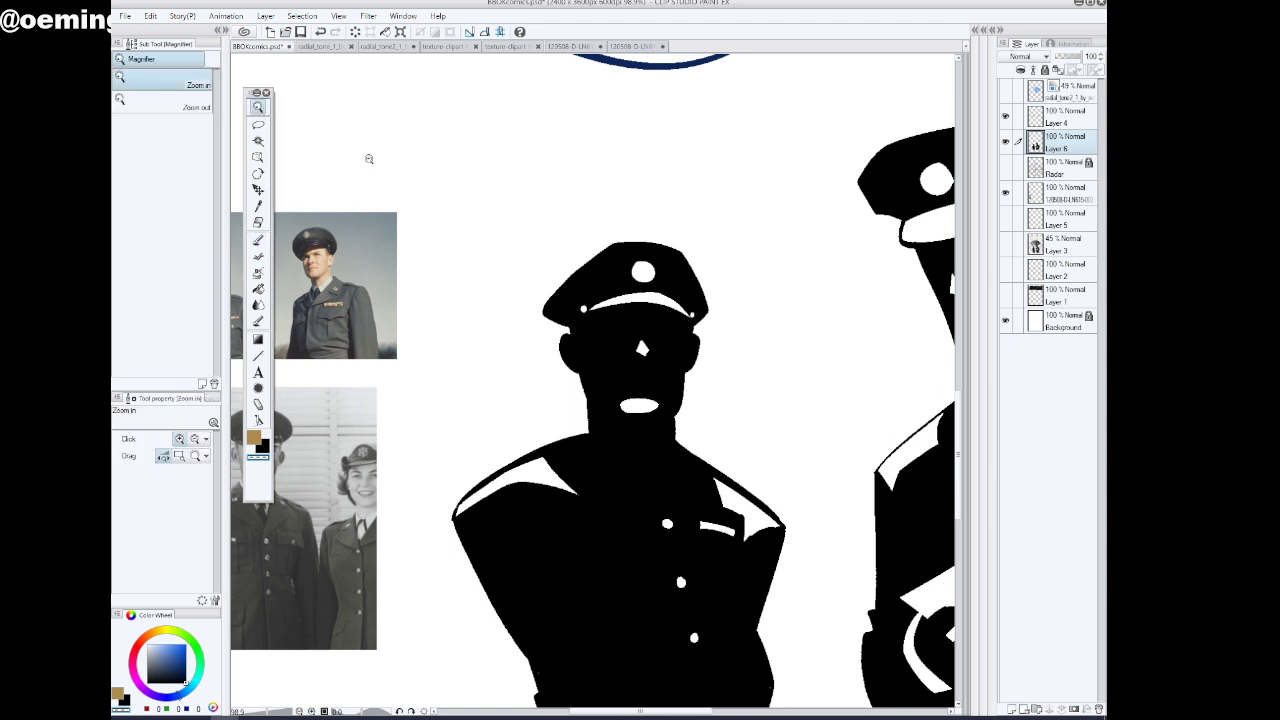
drag(700, 277, 654, 322)
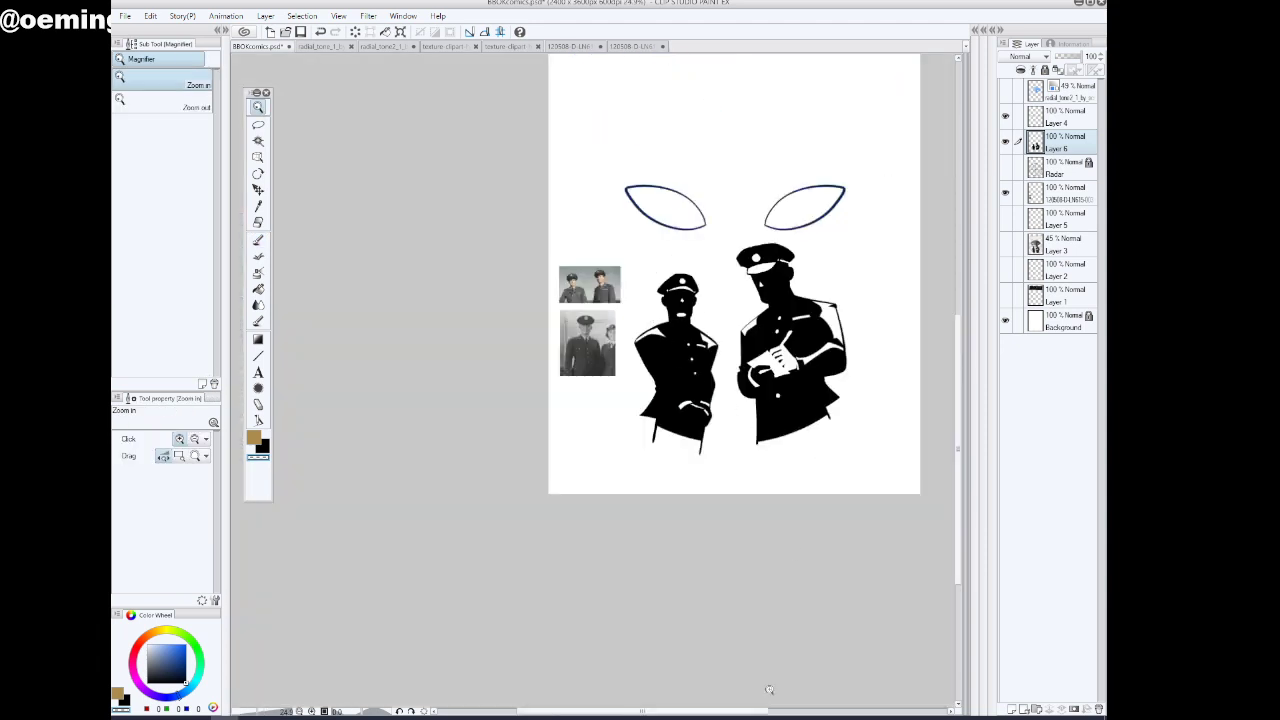
Show the radial tone layer and the Radar layer together with the two officers
drag(763, 711, 792, 711)
click(709, 253)
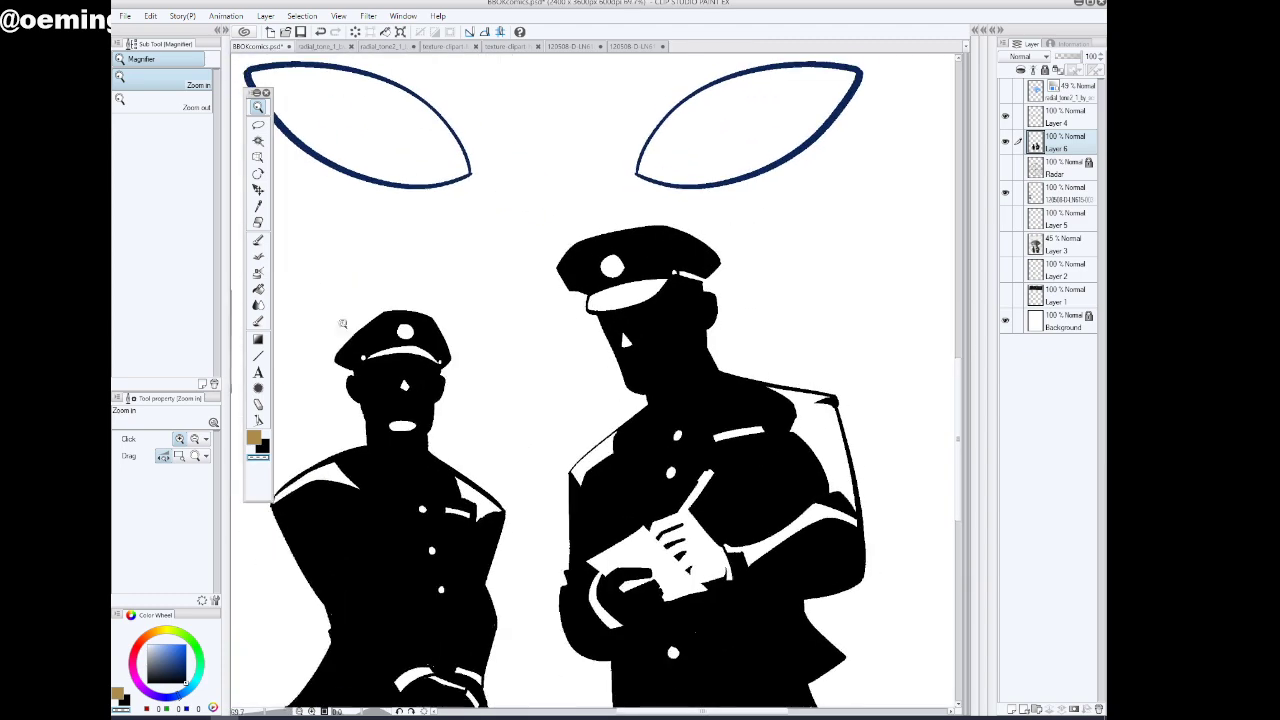
key(p)
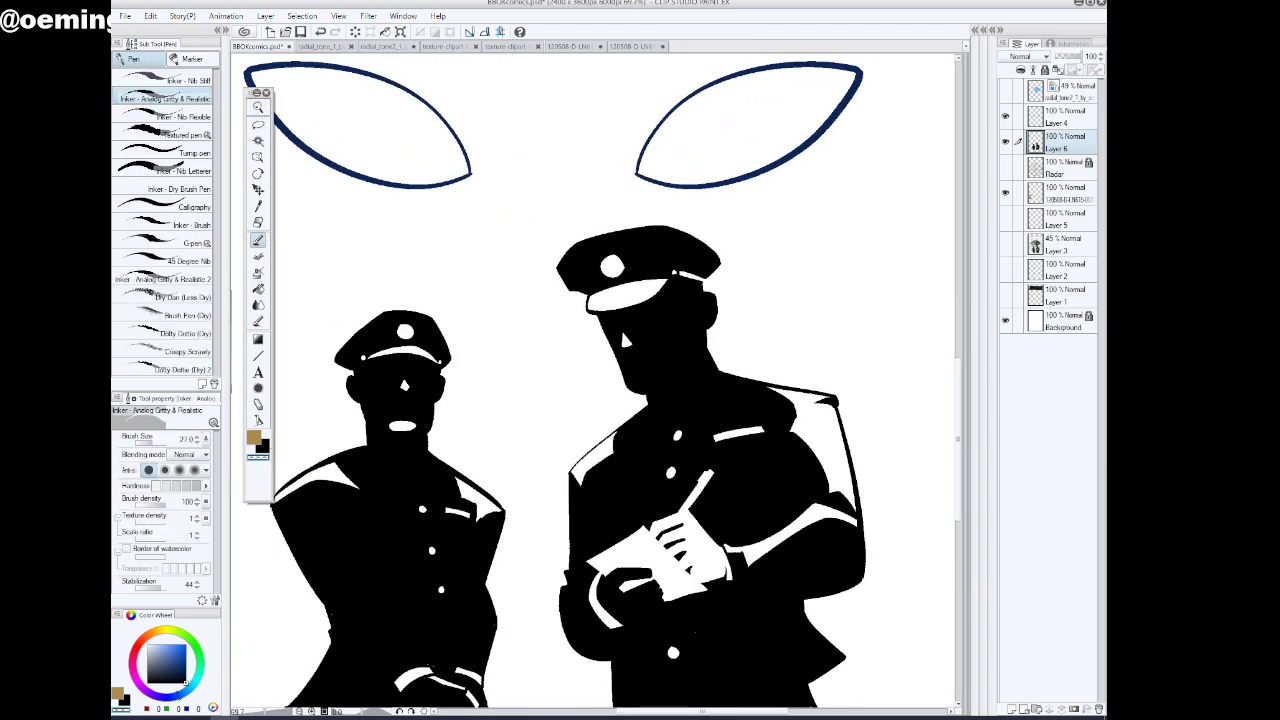
click(258, 107)
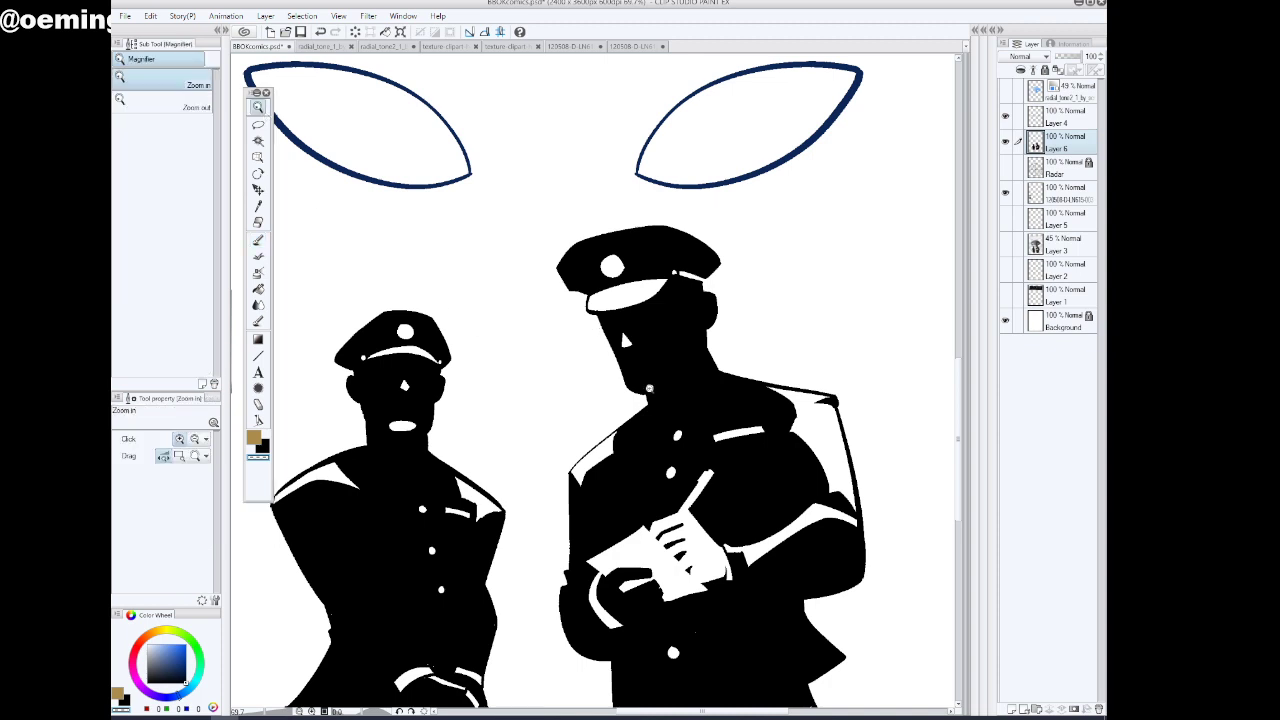
drag(661, 384, 590, 390)
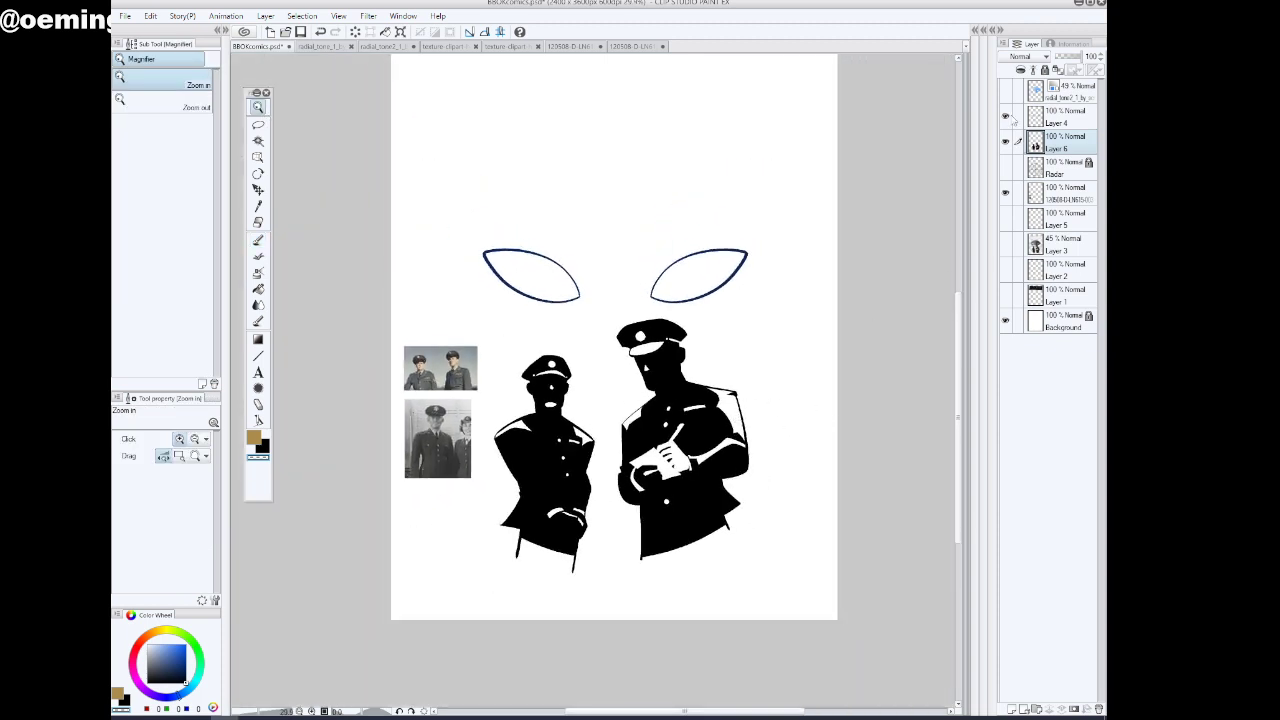
click(1006, 91)
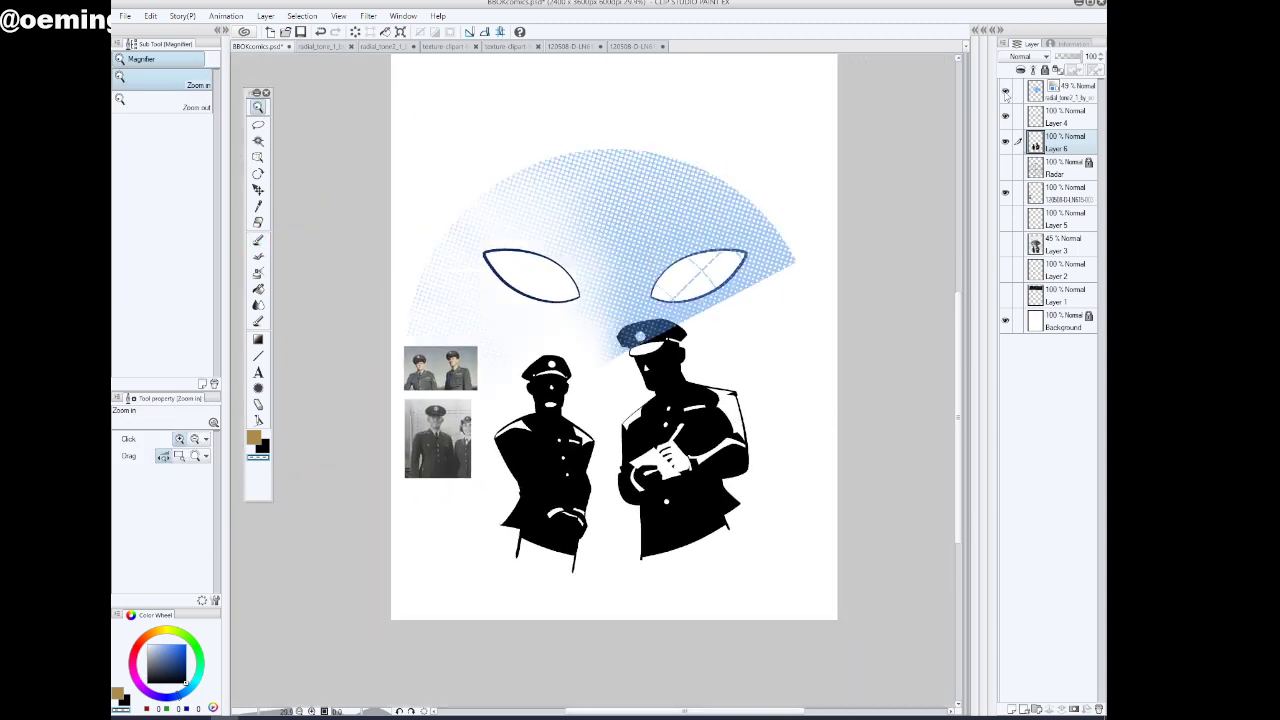
click(1006, 167)
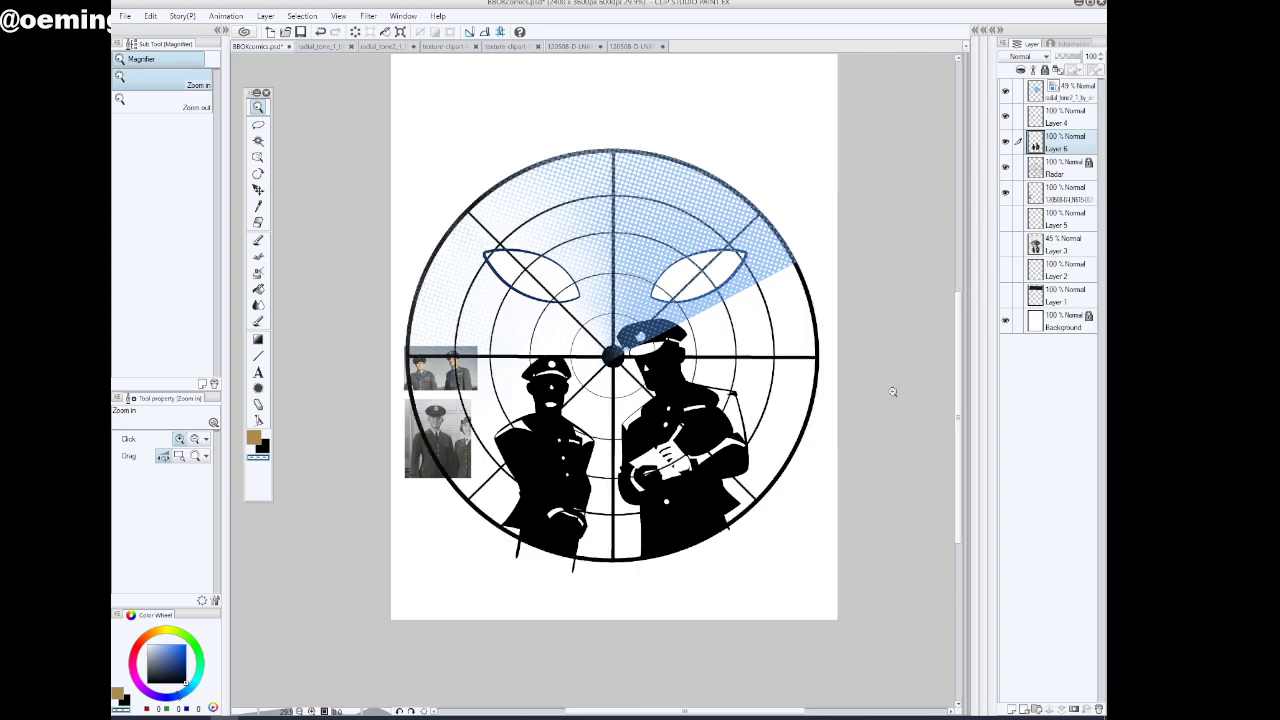
Unlock the Radar layer and lower its opacity to 37%
click(765, 452)
click(1085, 170)
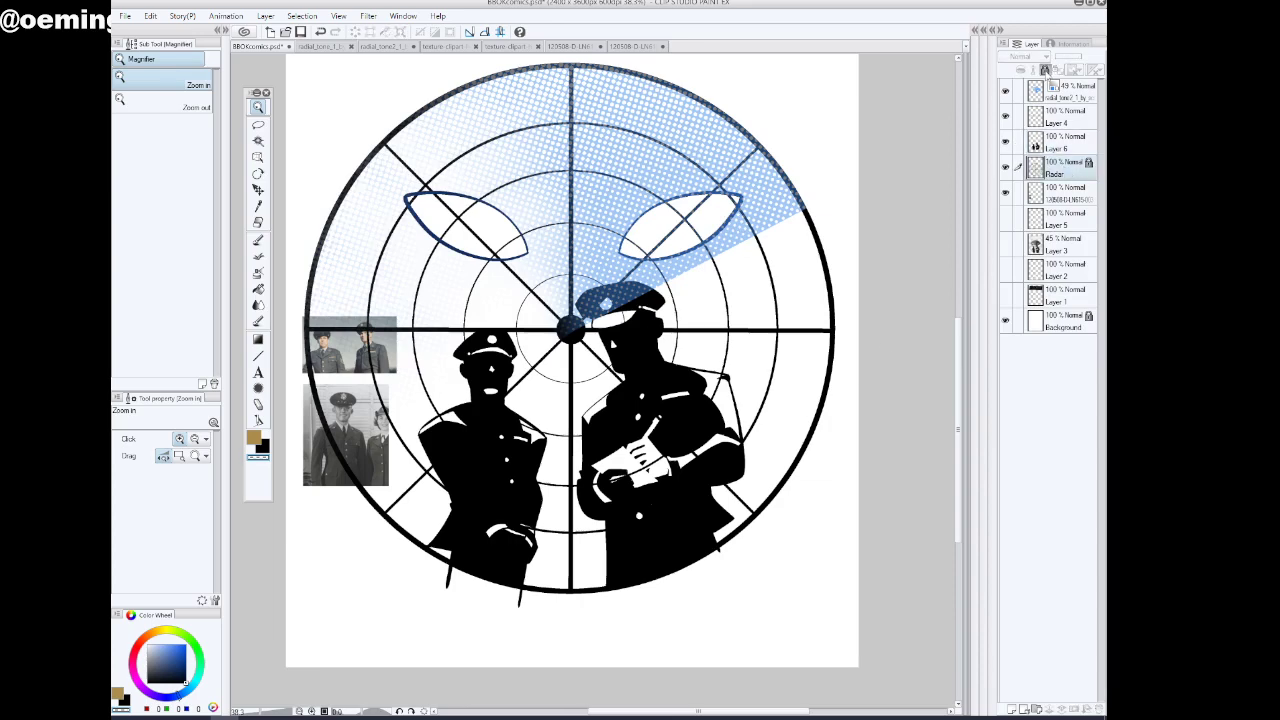
drag(1085, 57, 1067, 57)
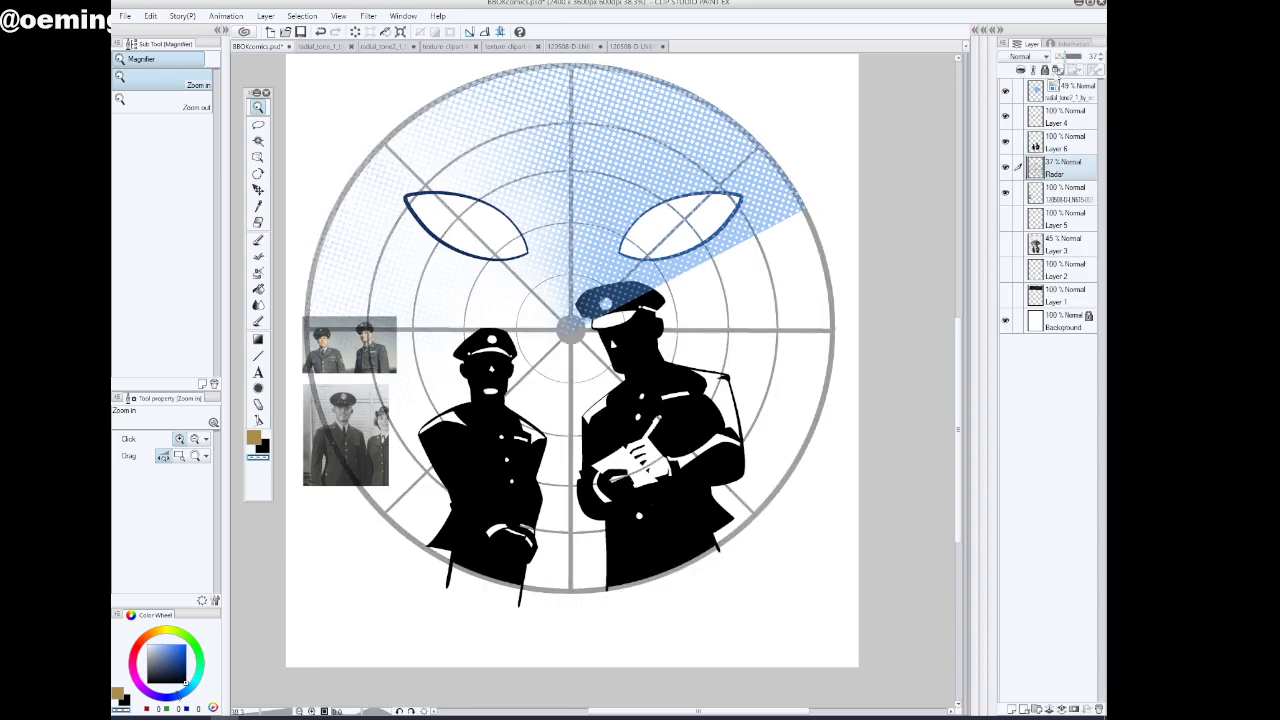
Hide the radial tone, lasso the Radar grid areas crossing both officers' faces, uniforms and hands, delete those lines and clear the selection
click(1007, 92)
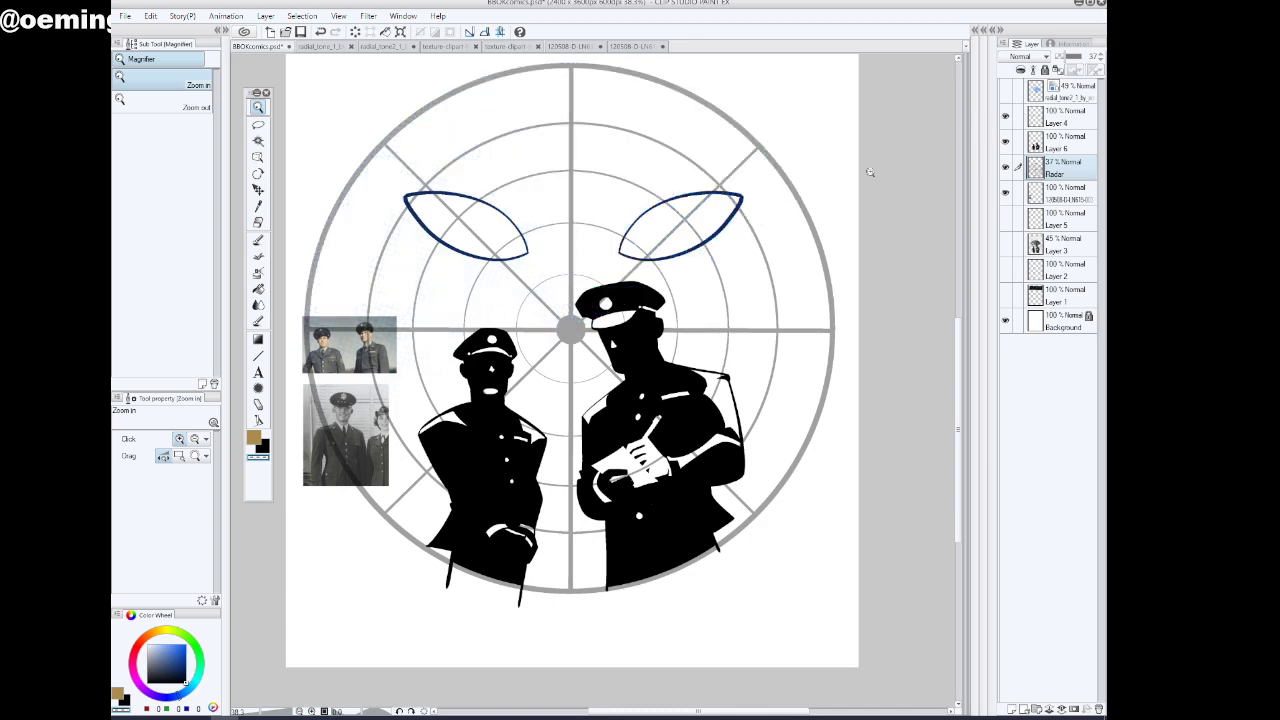
key(m)
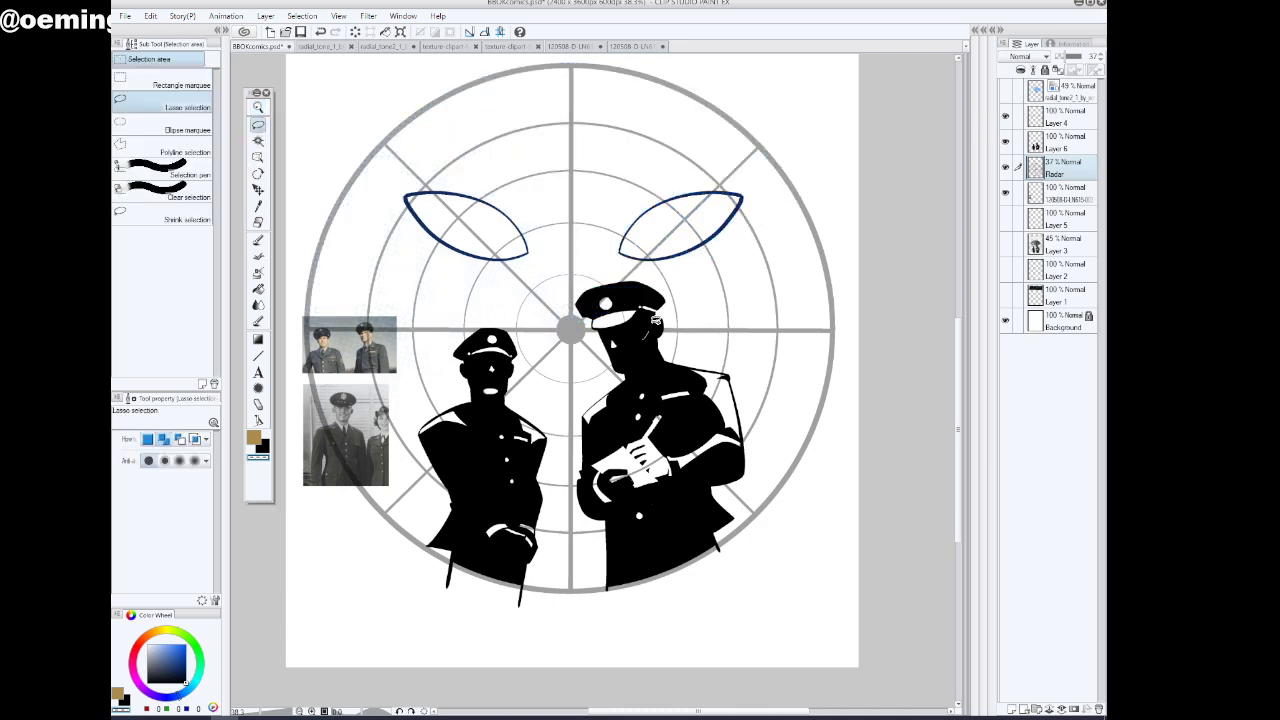
drag(618, 341, 620, 343)
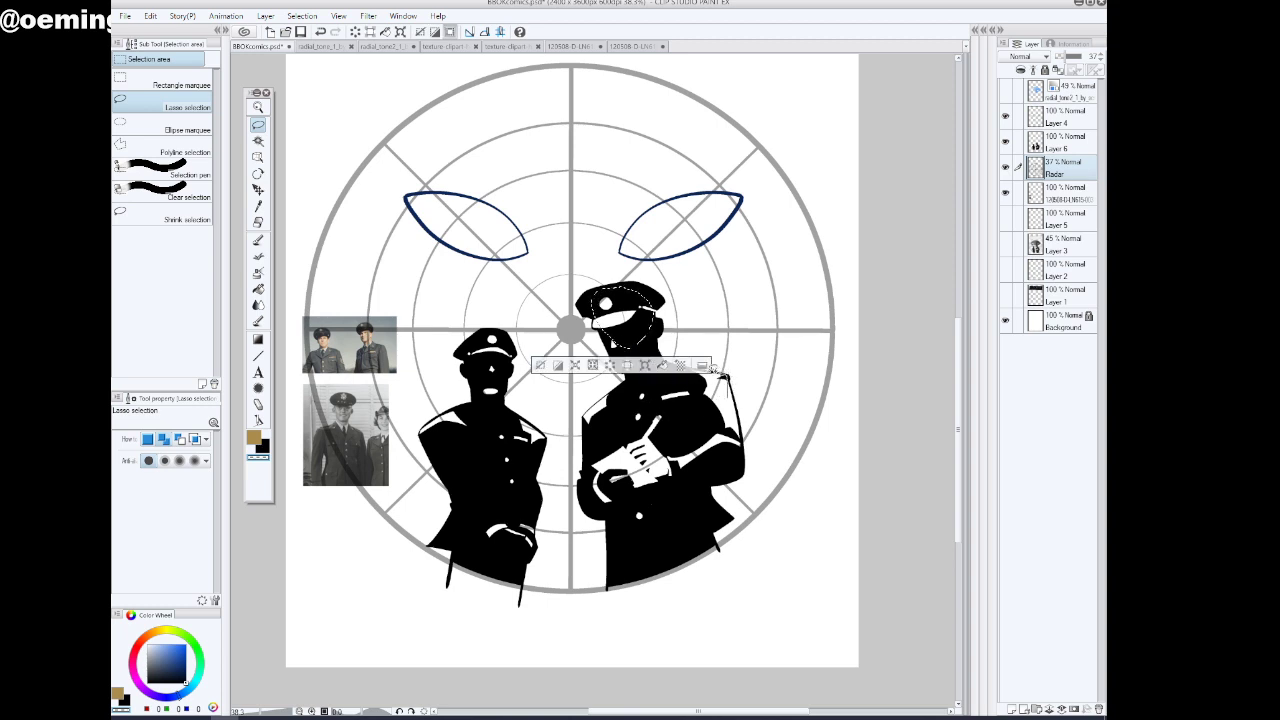
drag(738, 430, 652, 425)
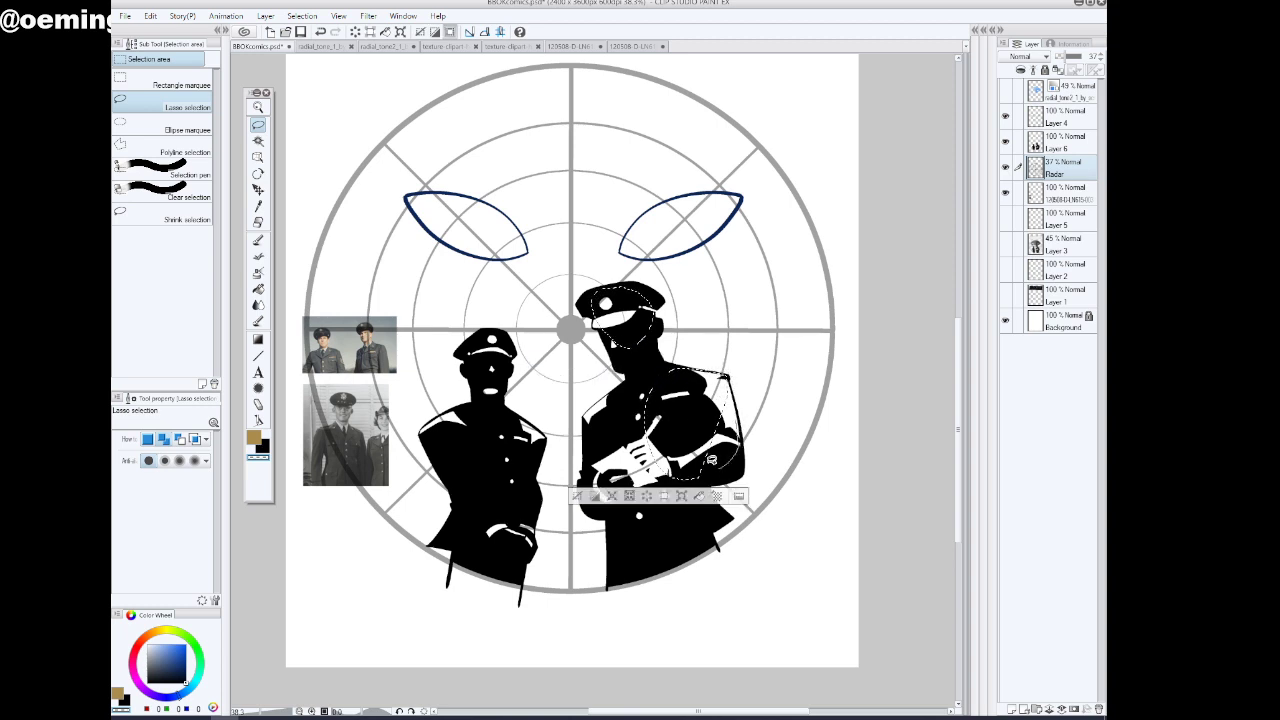
drag(712, 459, 742, 437)
mouse_move(664, 480)
mouse_down()
mouse_move(605, 459)
mouse_move(600, 495)
mouse_move(607, 505)
mouse_move(723, 445)
mouse_up()
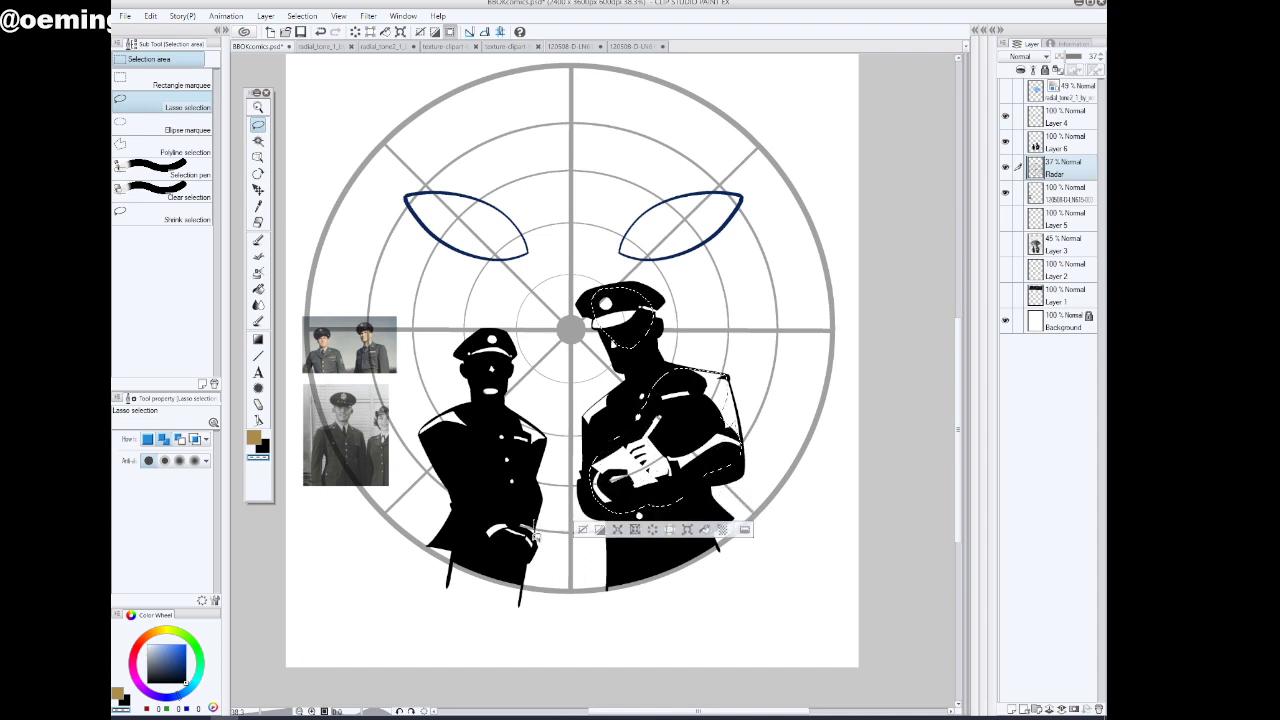
drag(534, 525, 510, 481)
mouse_move(536, 454)
mouse_down()
mouse_move(507, 423)
mouse_move(503, 445)
mouse_move(513, 359)
mouse_move(507, 336)
mouse_move(489, 336)
mouse_move(468, 346)
mouse_move(501, 457)
mouse_move(473, 410)
mouse_move(446, 409)
mouse_move(458, 452)
mouse_up()
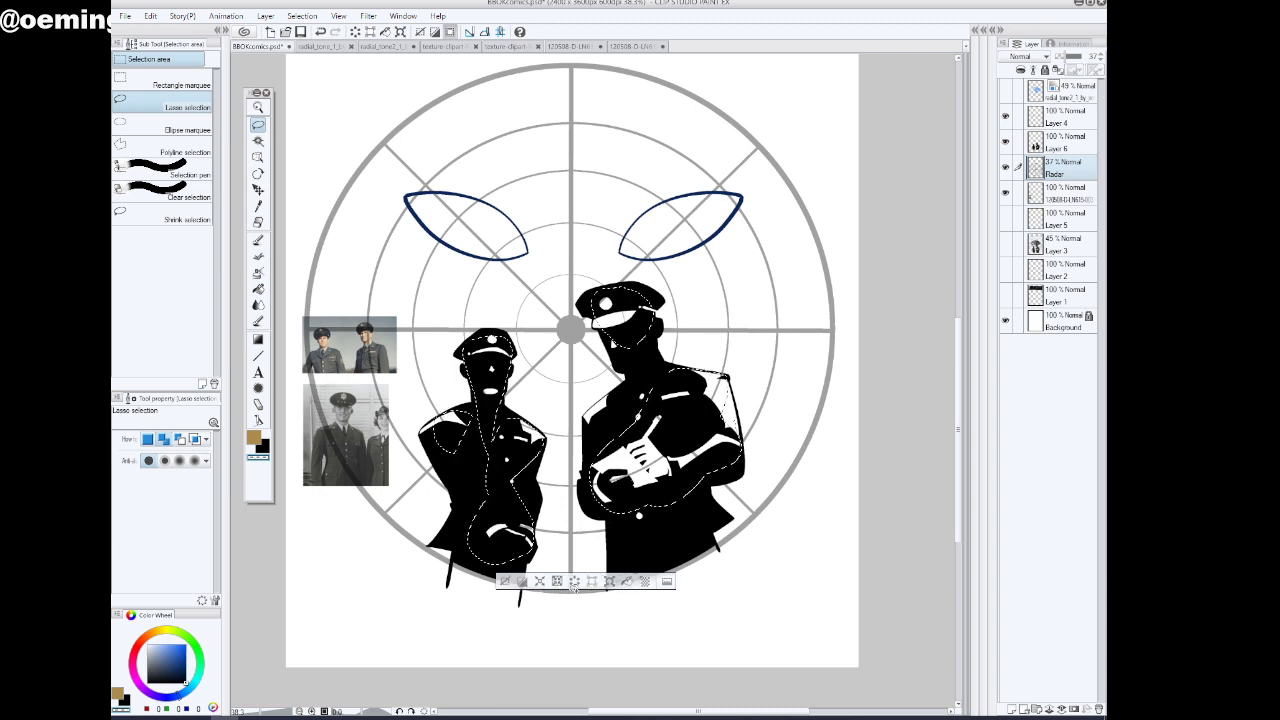
click(539, 581)
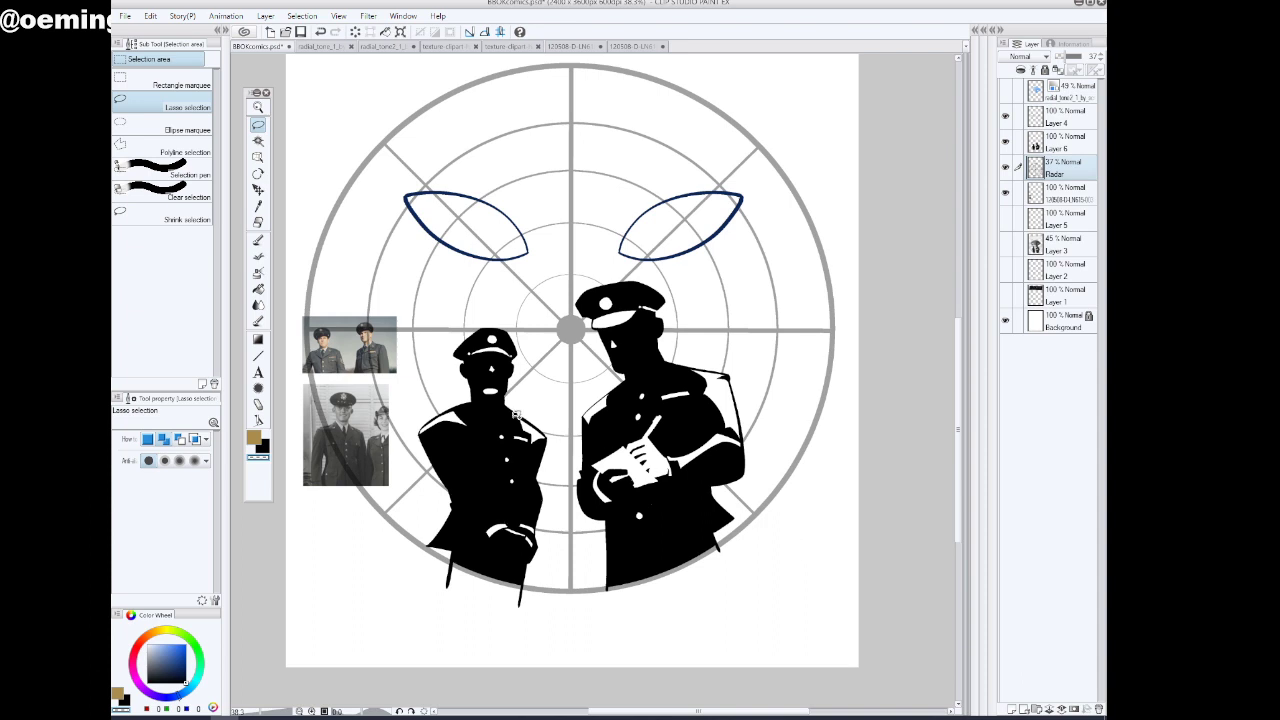
drag(494, 382, 488, 404)
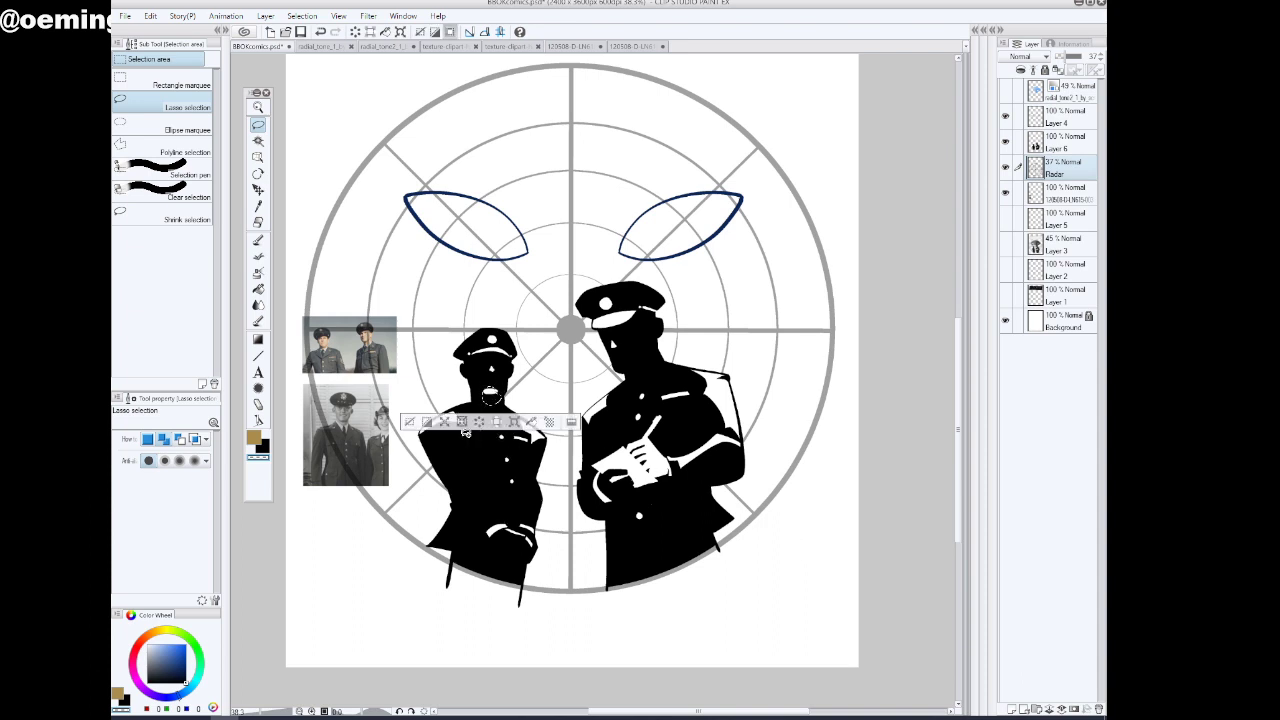
click(410, 422)
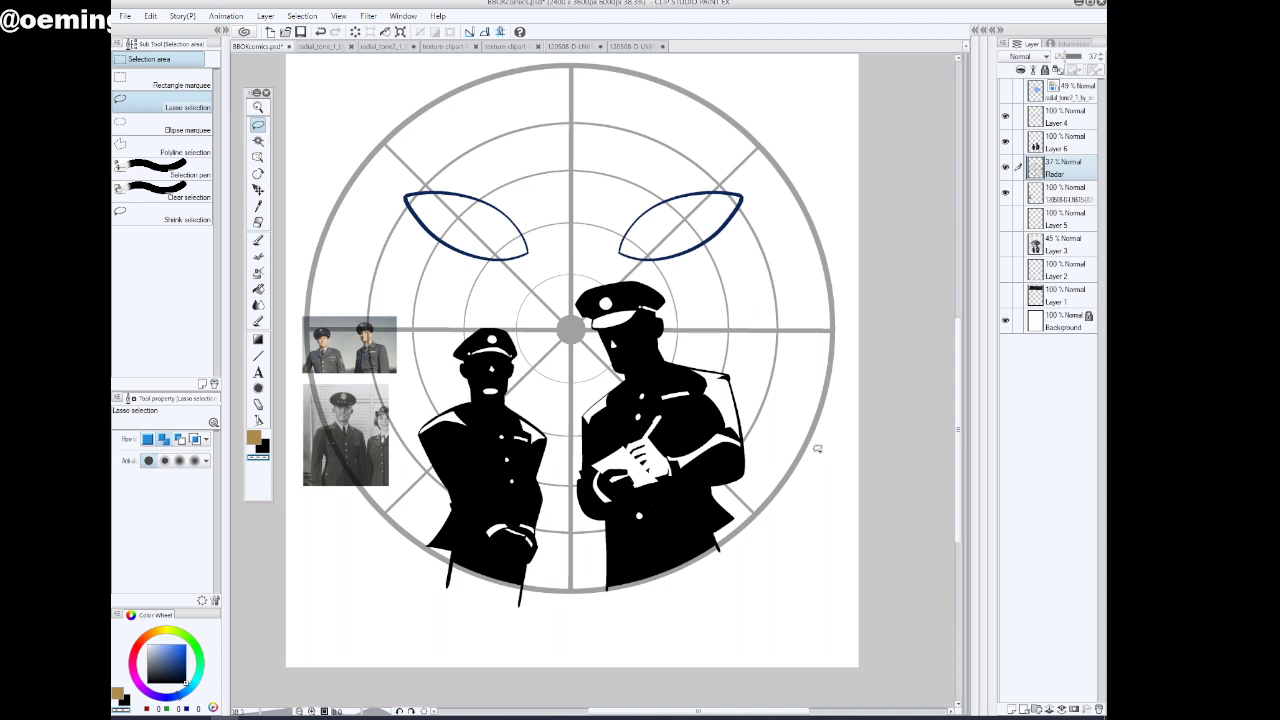
Show Layer 5 and hide the radial tone, officers and Radar layers to isolate the eye outlines
click(1006, 91)
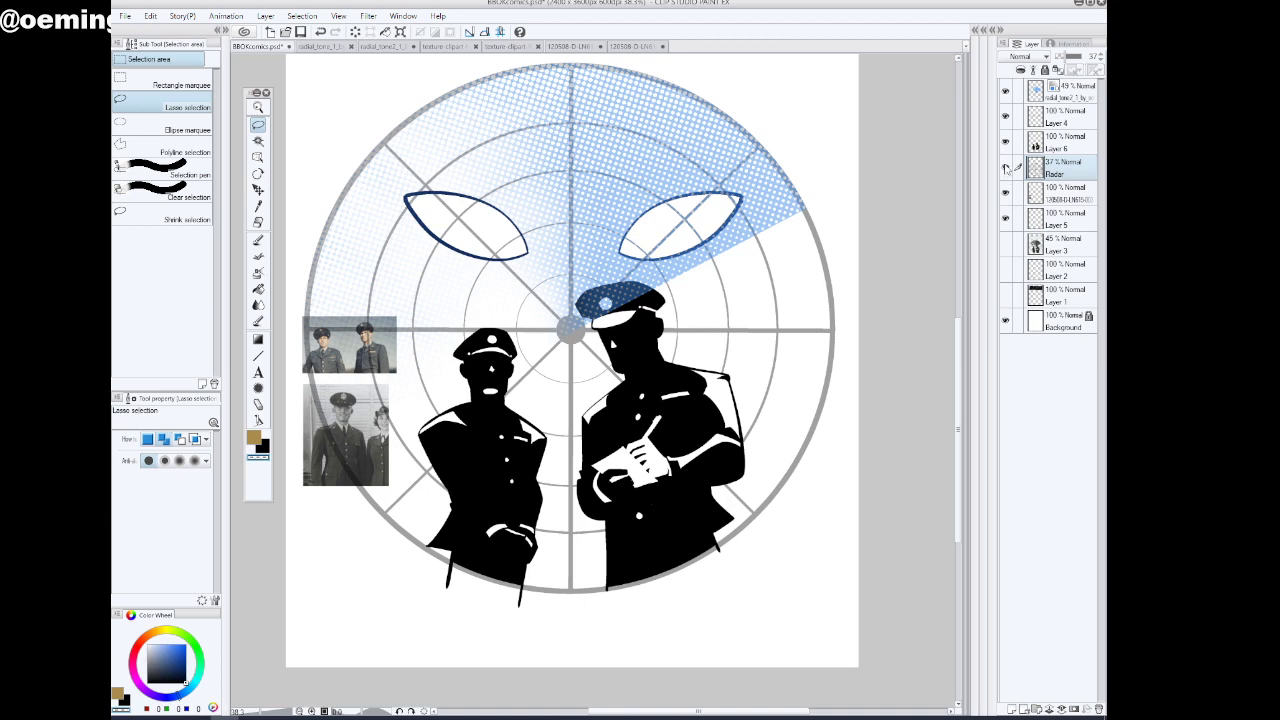
click(1005, 90)
click(1005, 141)
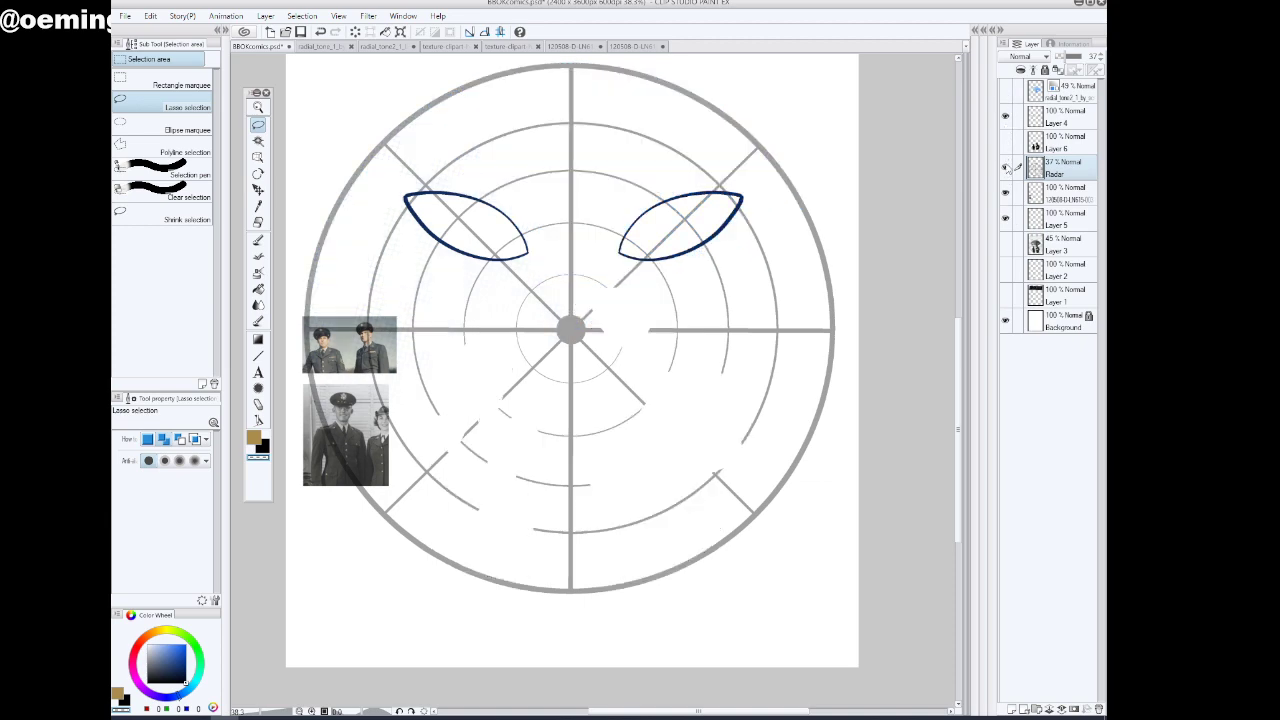
click(1006, 167)
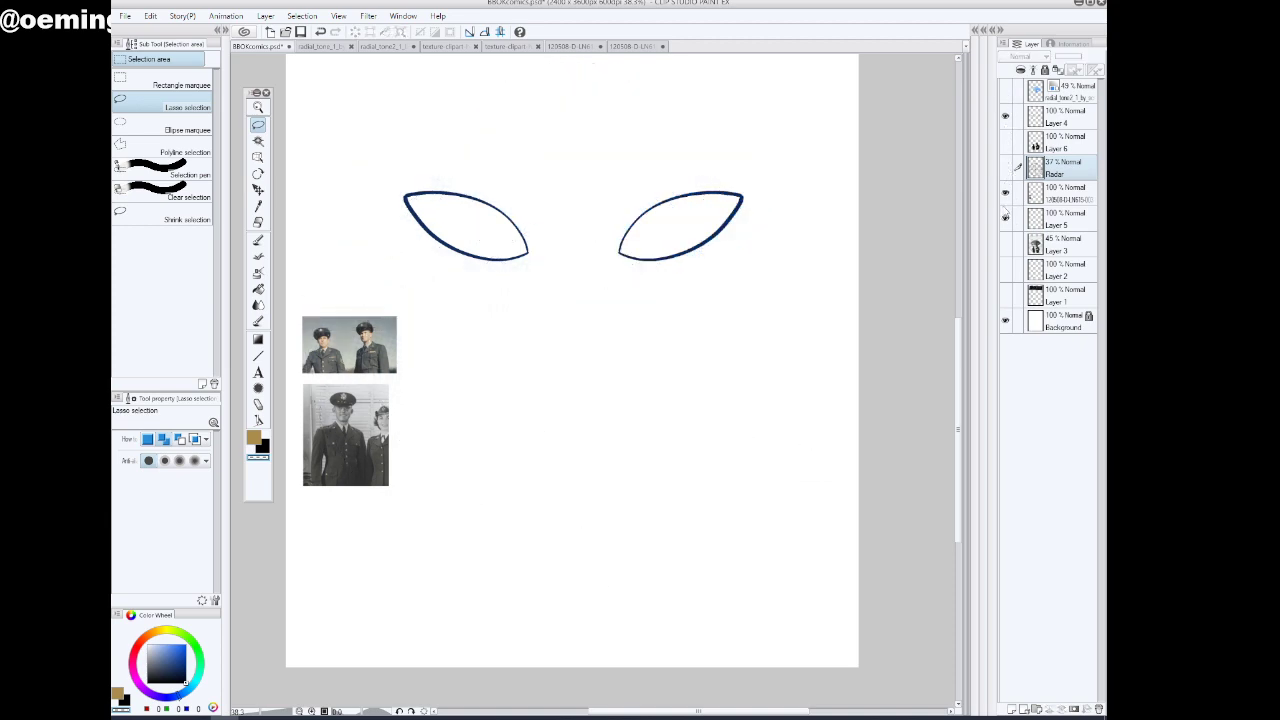
Auto-select the interiors of both eyes on Layer 4 and delete the radial tone inside them
click(1074, 117)
click(258, 141)
click(458, 238)
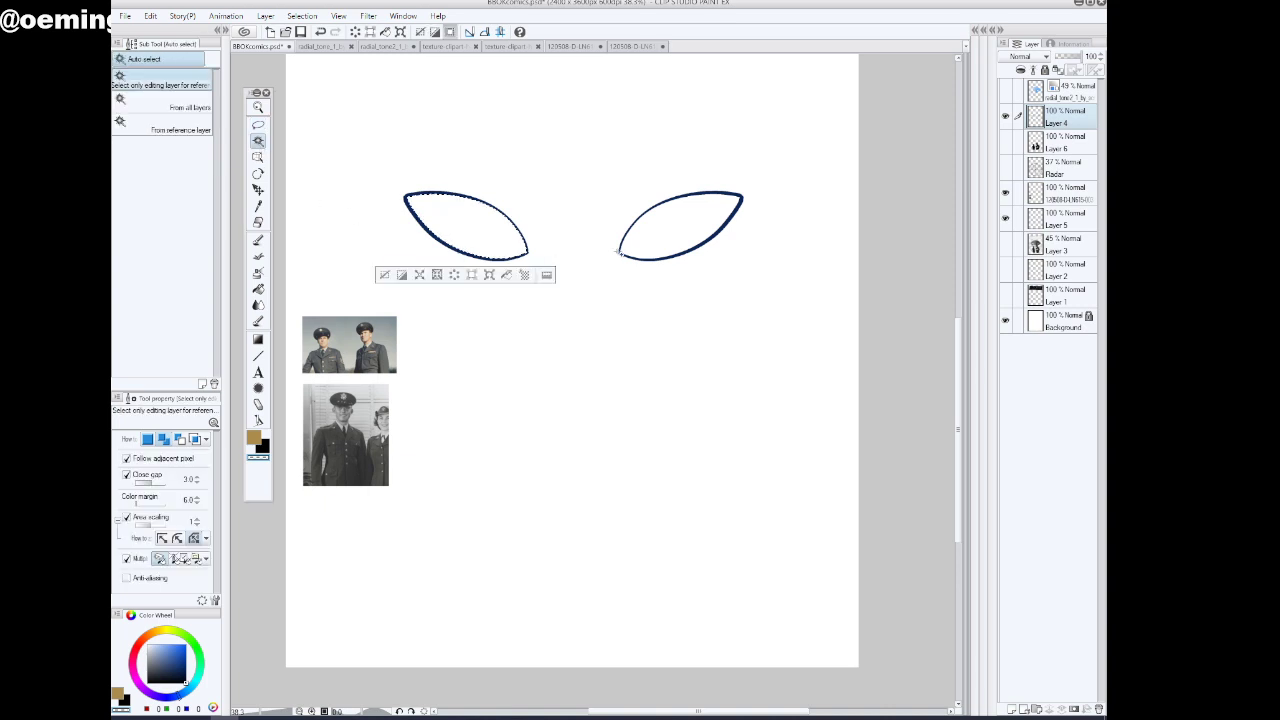
shift+click(681, 227)
click(1006, 90)
click(1068, 92)
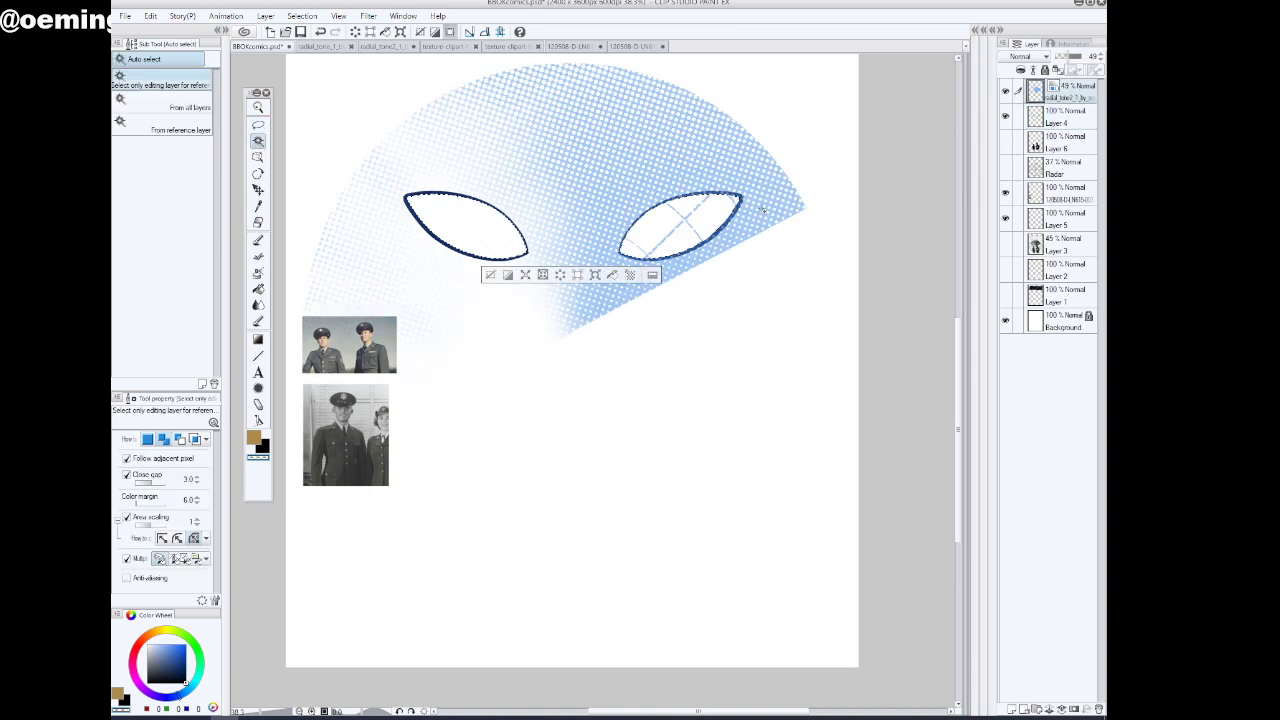
key(Delete)
Show the Radar layer, delete its lines inside both eyes, deselect, and show the officers on Layer 6 again
click(1006, 144)
click(1006, 144)
click(1006, 168)
click(1066, 168)
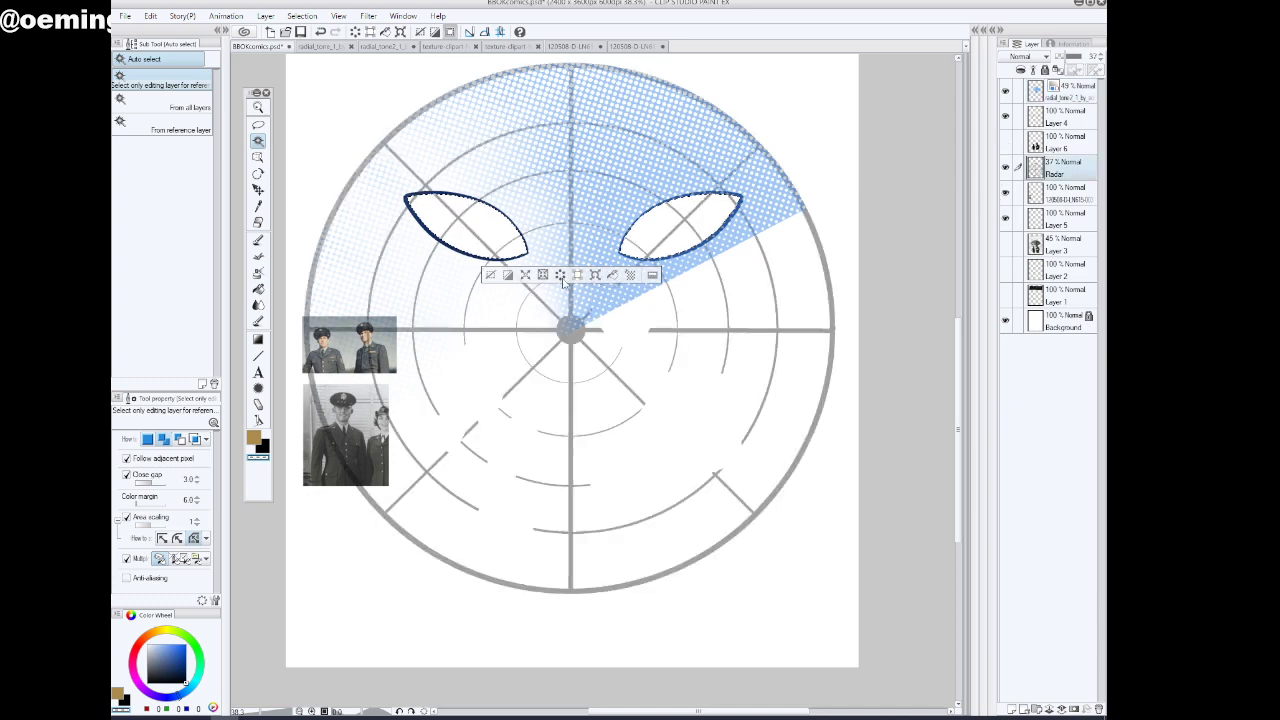
click(490, 275)
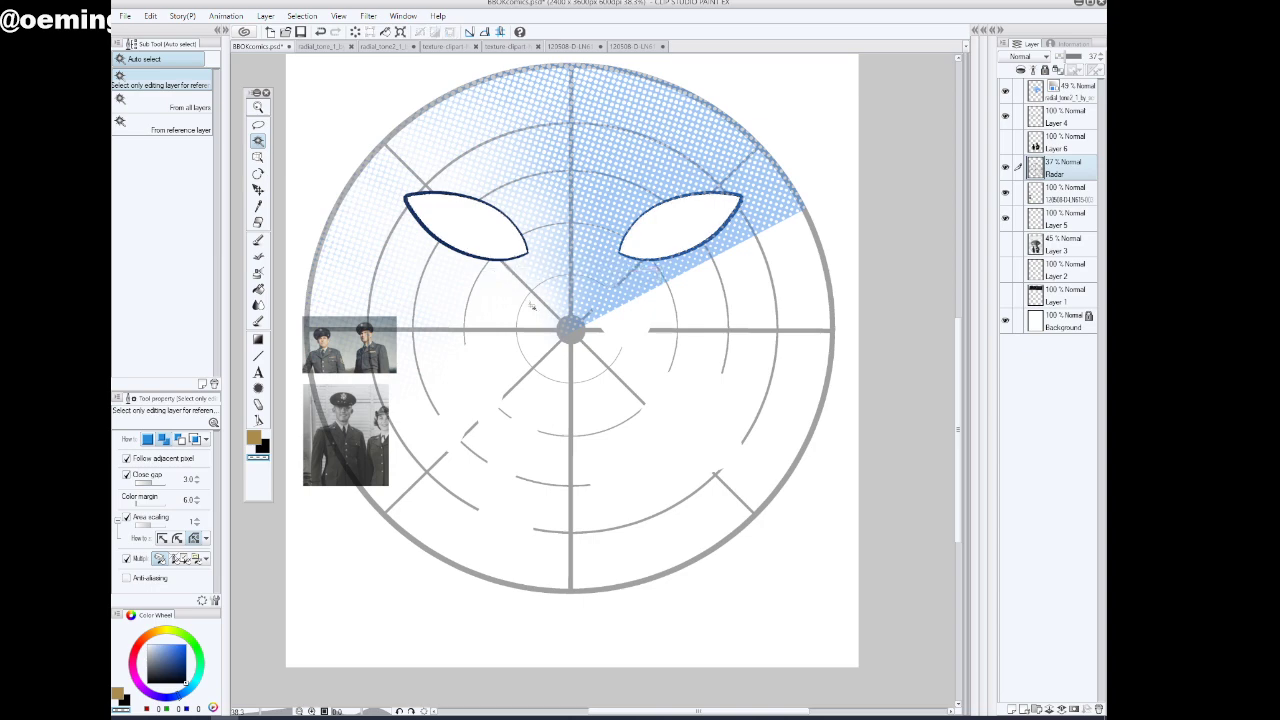
click(1006, 142)
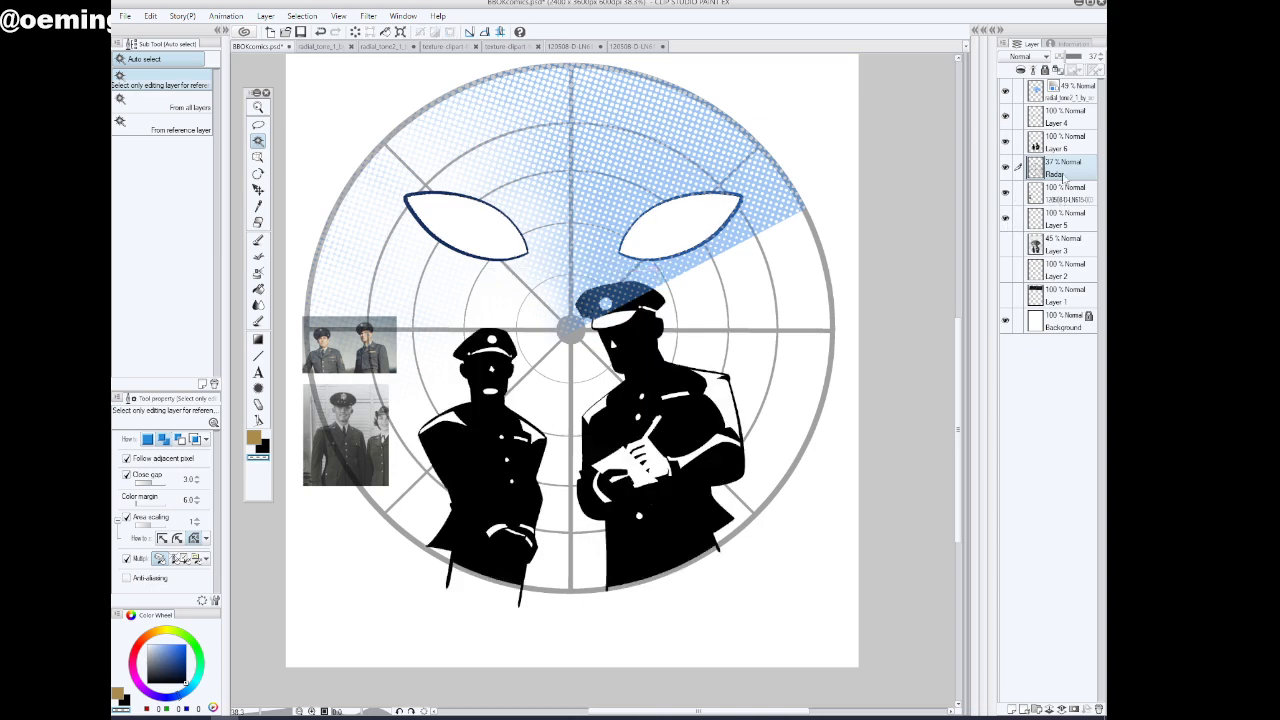
Set the Radar layer's opacity to 100% and the radial tone layer's blending mode to Darken
click(1081, 56)
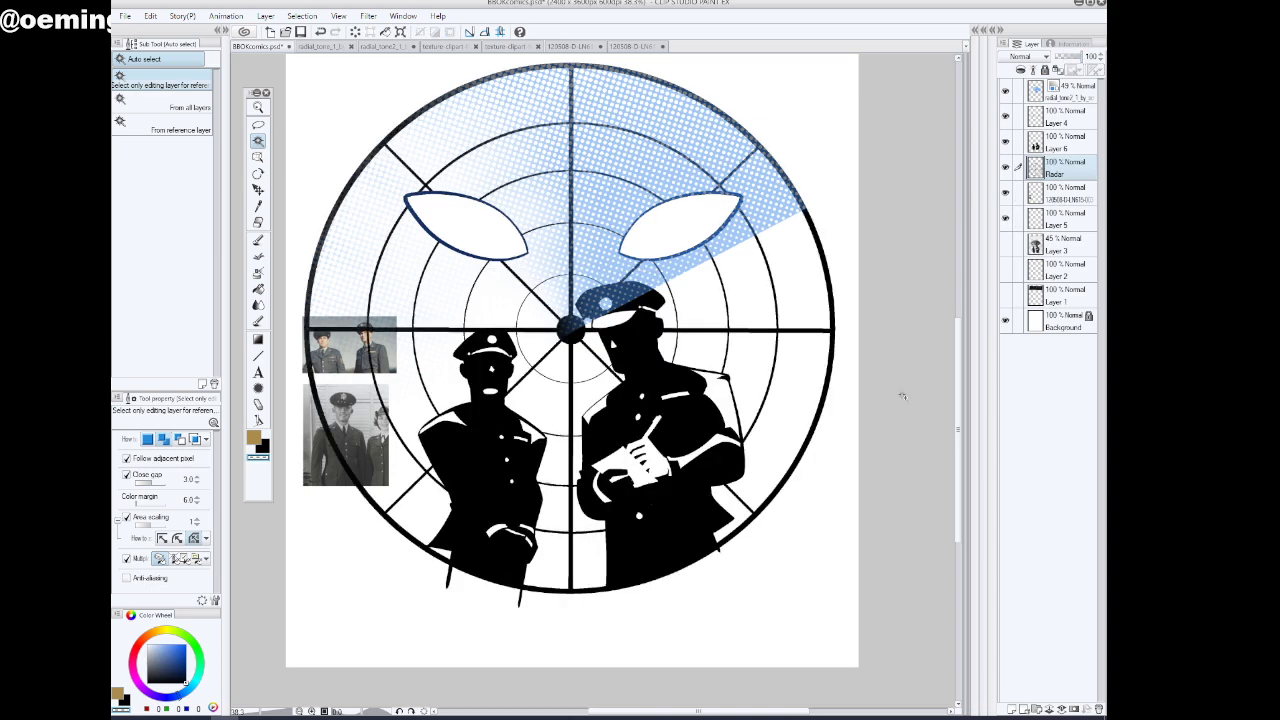
click(1072, 92)
click(1028, 57)
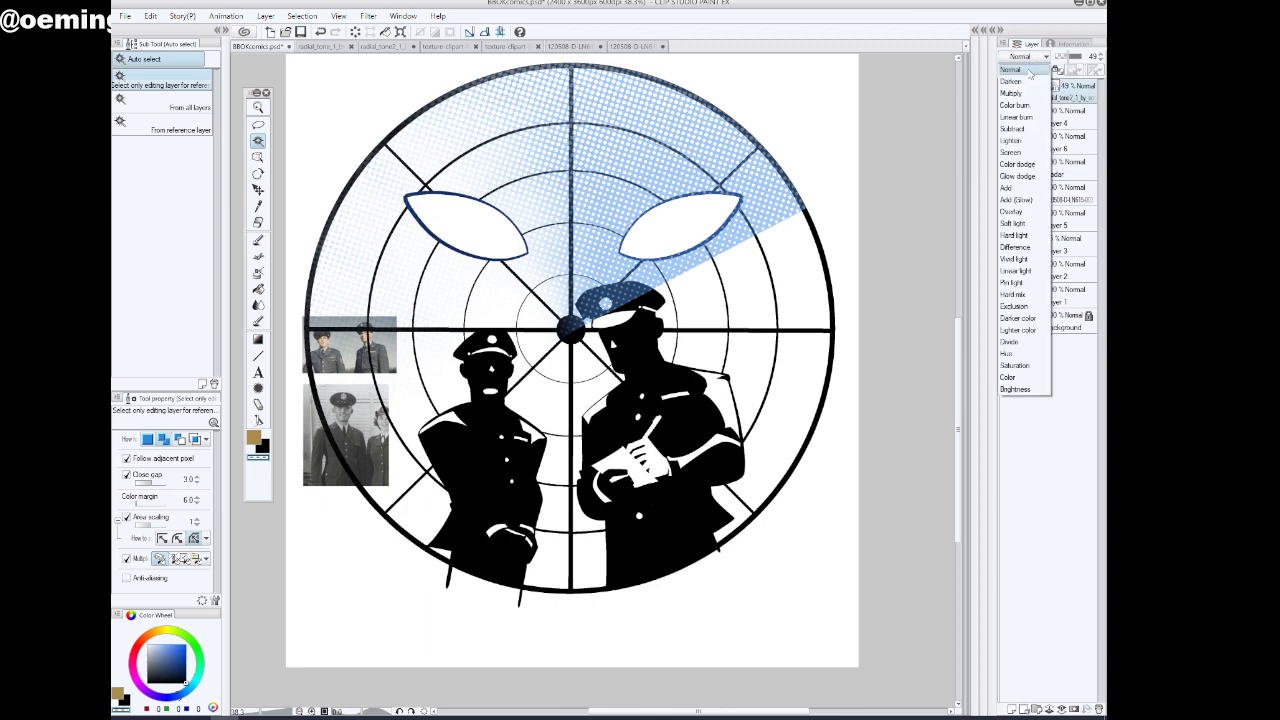
click(1014, 81)
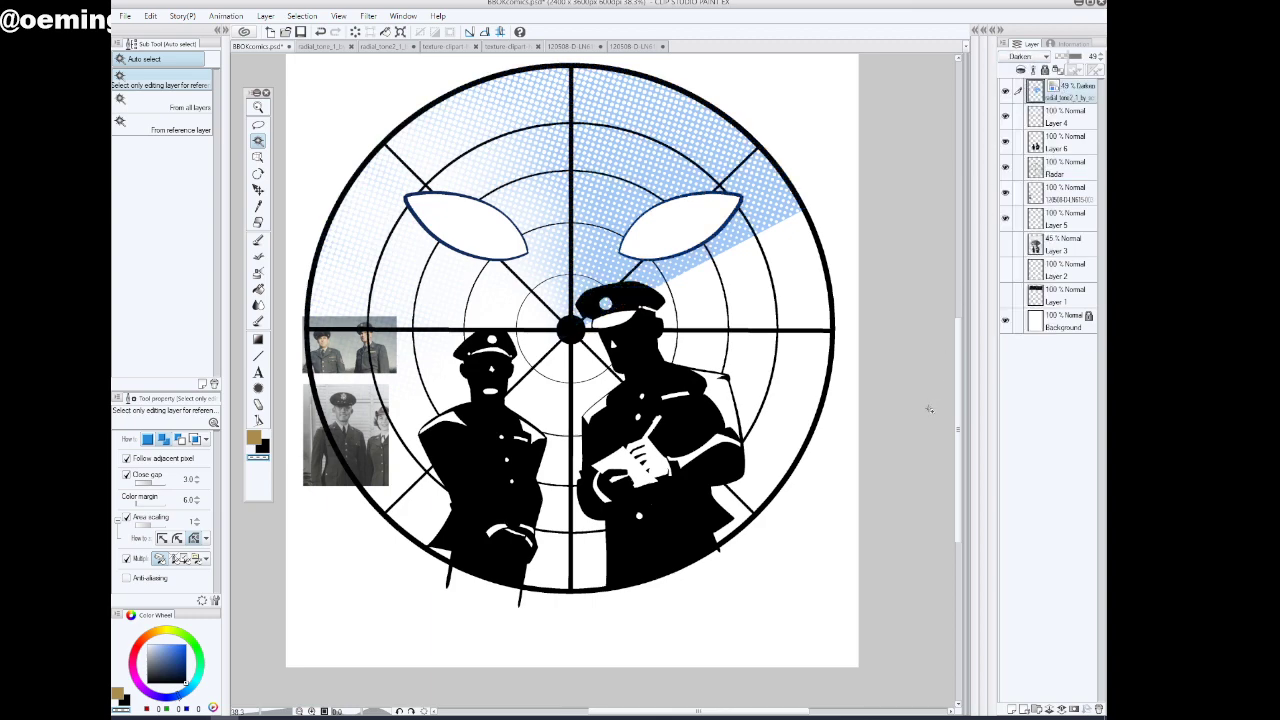
Hide the reference photo layer and set the Radar layer's opacity to 60%
click(1006, 194)
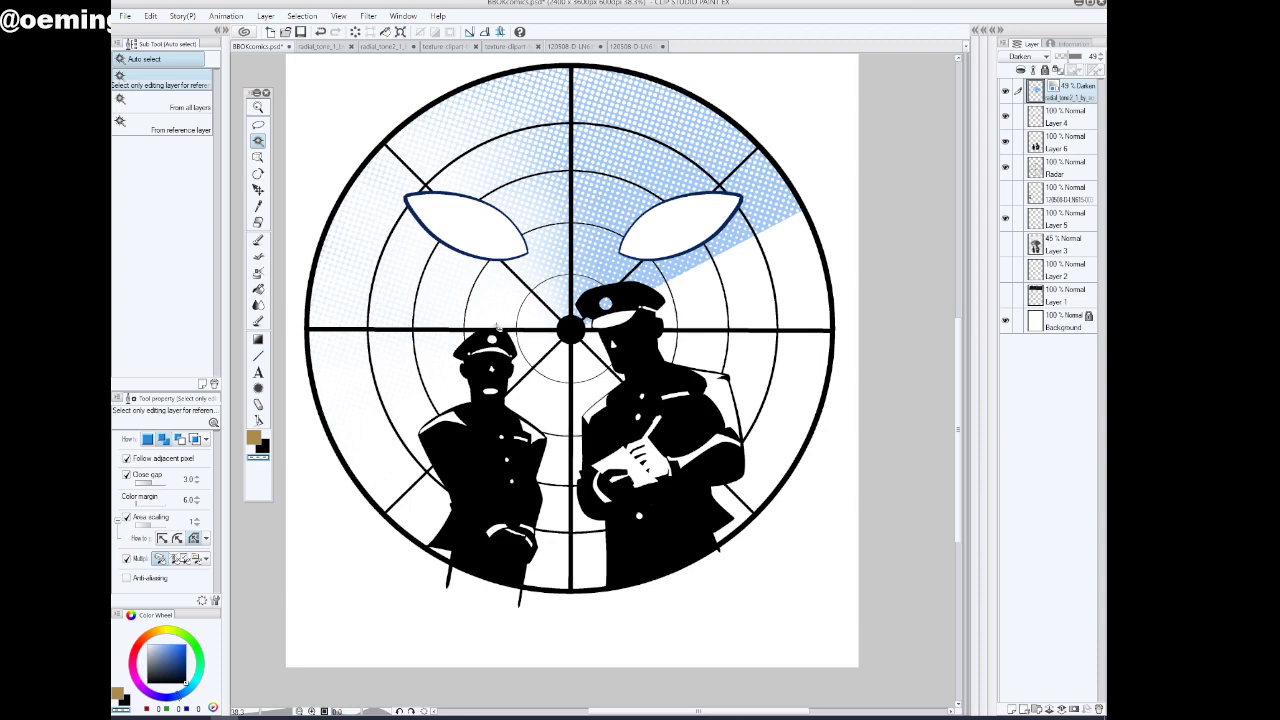
click(1006, 168)
click(1006, 168)
click(1065, 168)
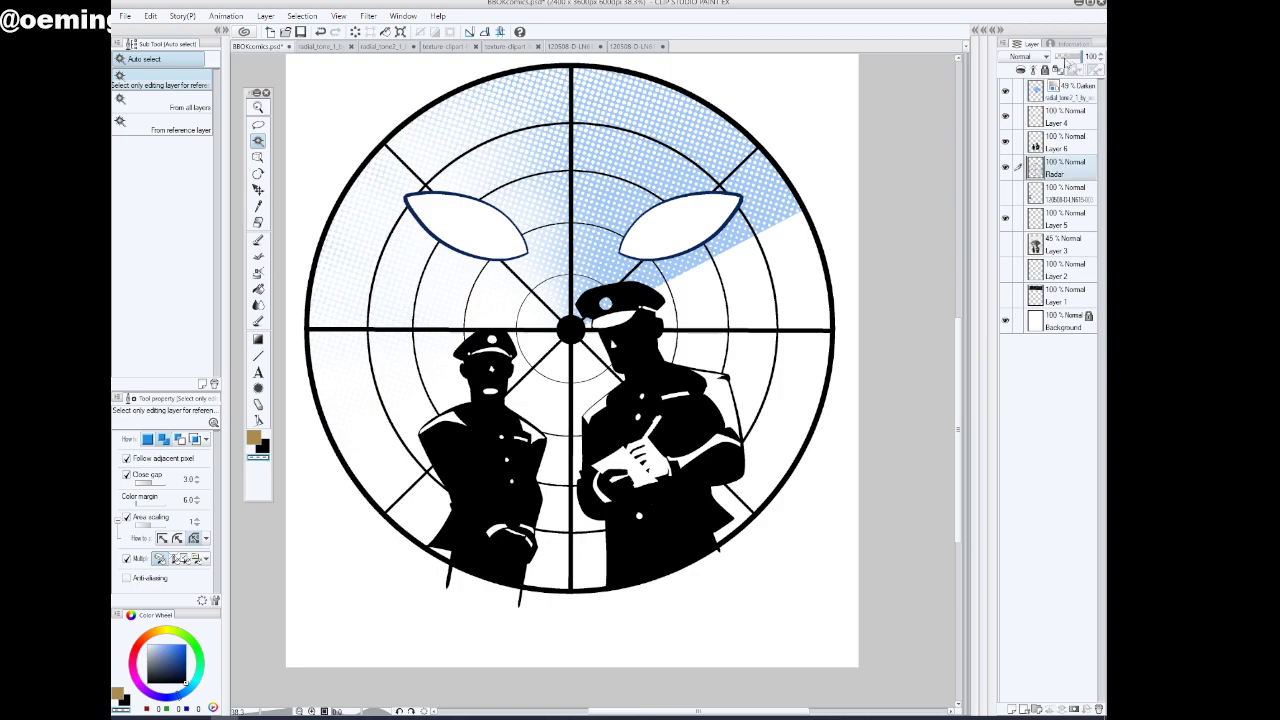
drag(1086, 58, 1073, 57)
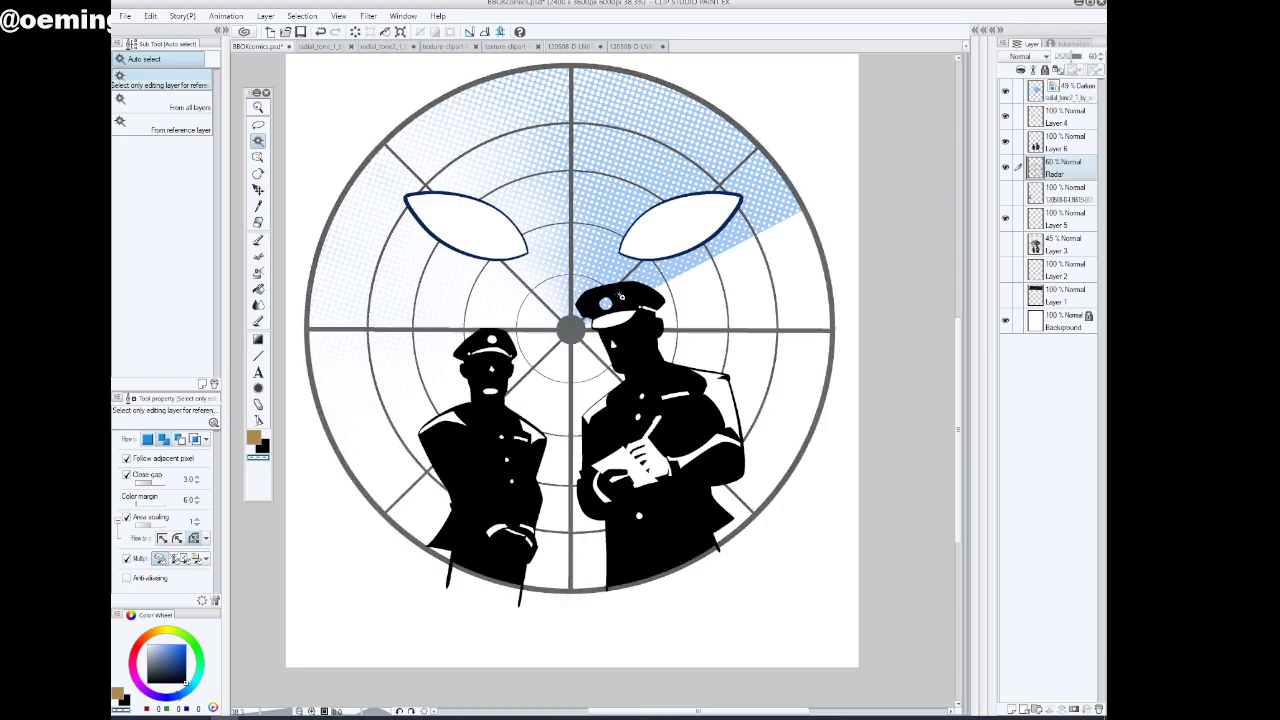
Examine the grid lines and tone around both officers' heads and the eyes at close and wider zoom
click(258, 107)
drag(511, 329, 546, 342)
drag(380, 433, 389, 435)
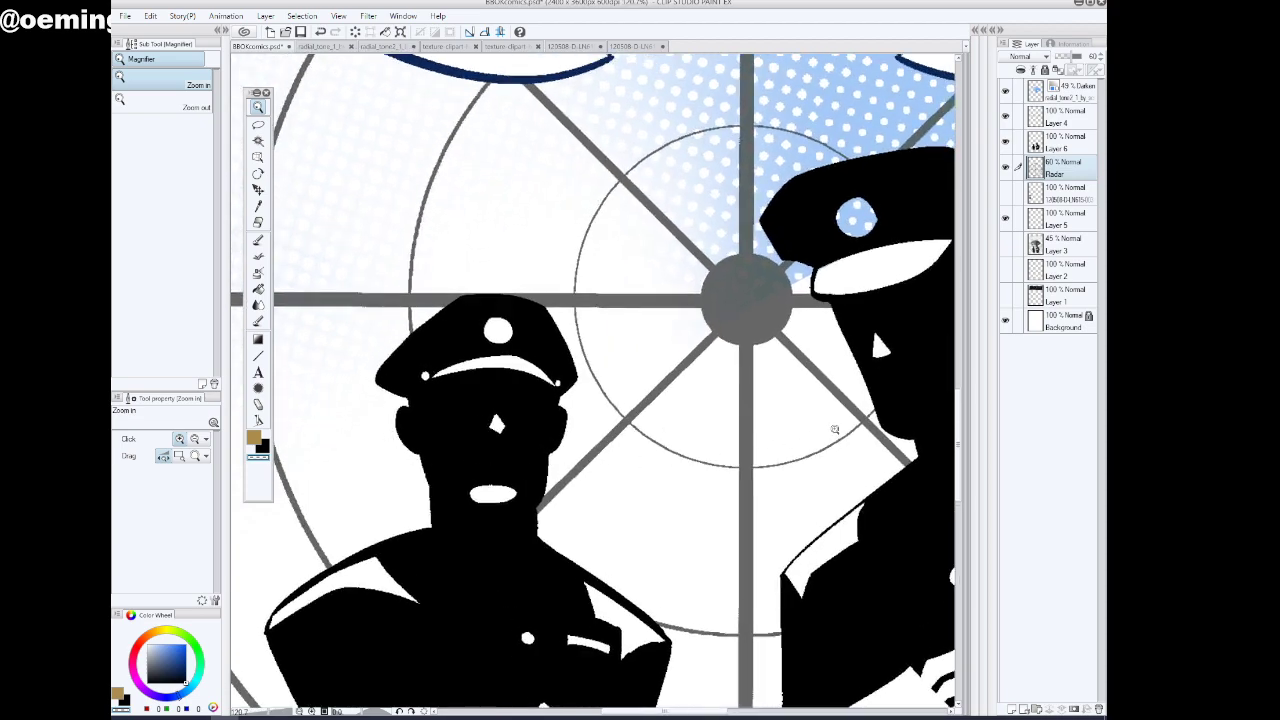
drag(776, 348, 716, 466)
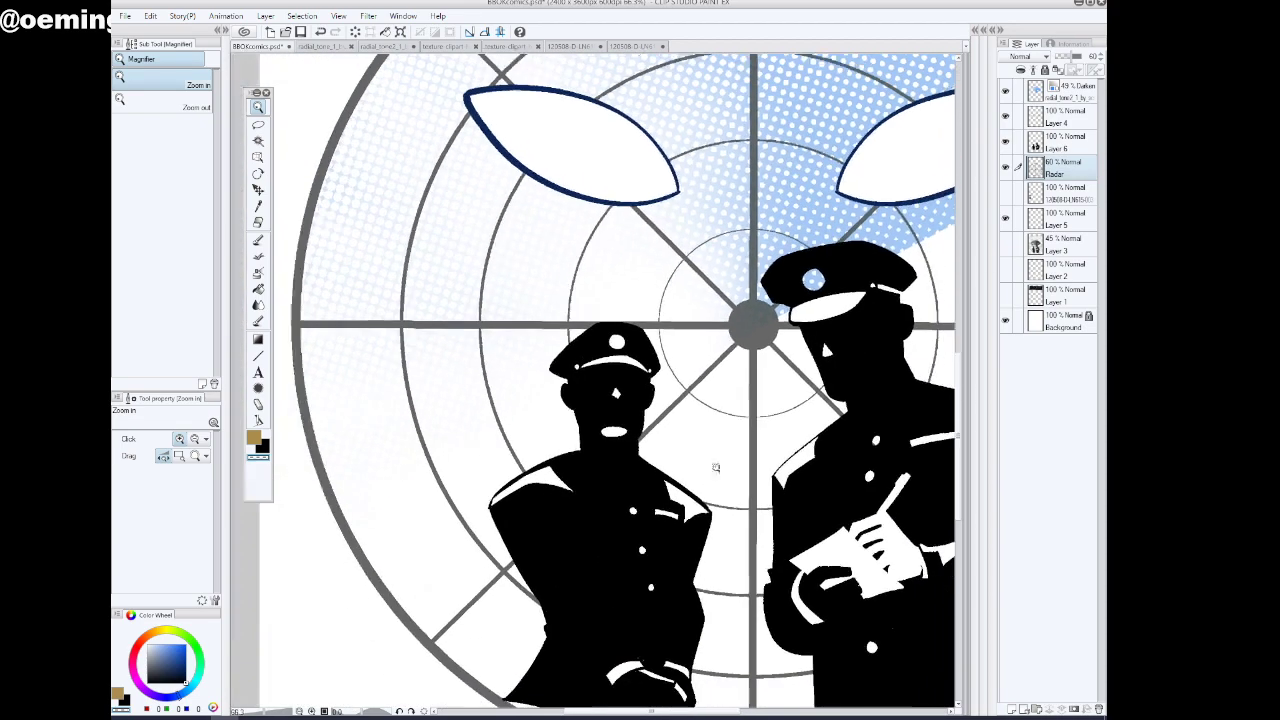
scroll(760, 494, down, 1)
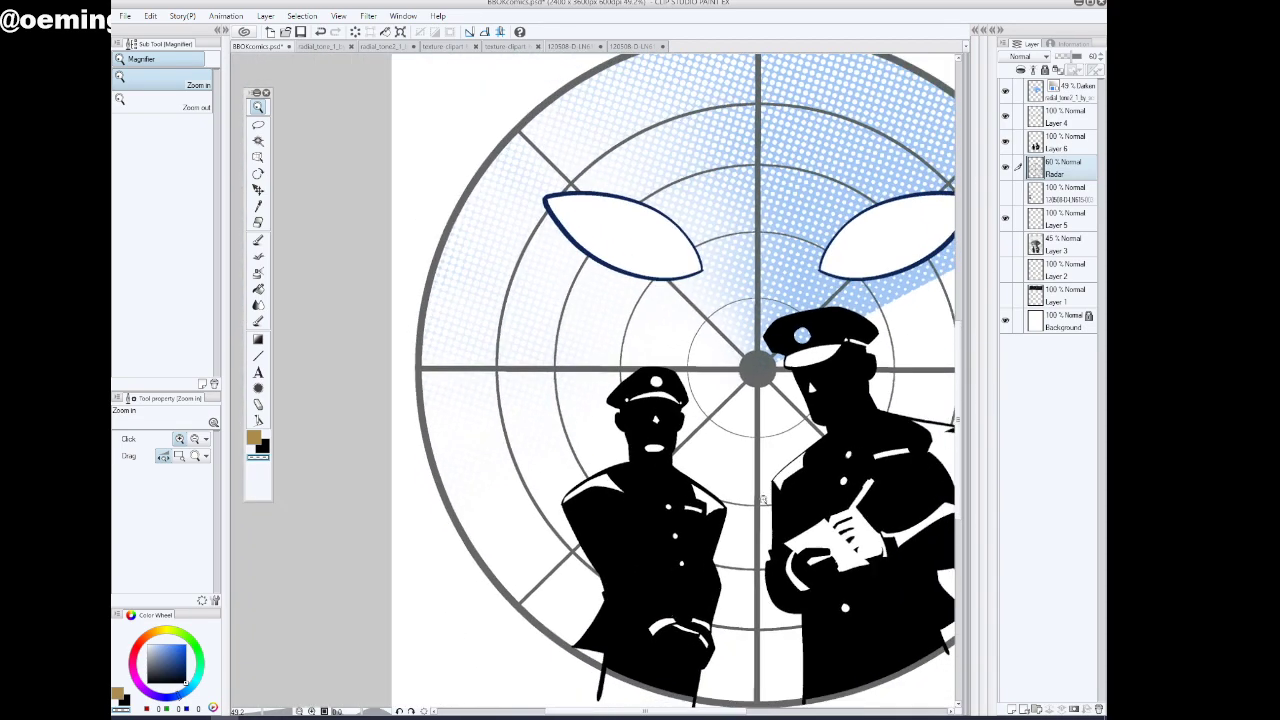
scroll(832, 499, down, 1)
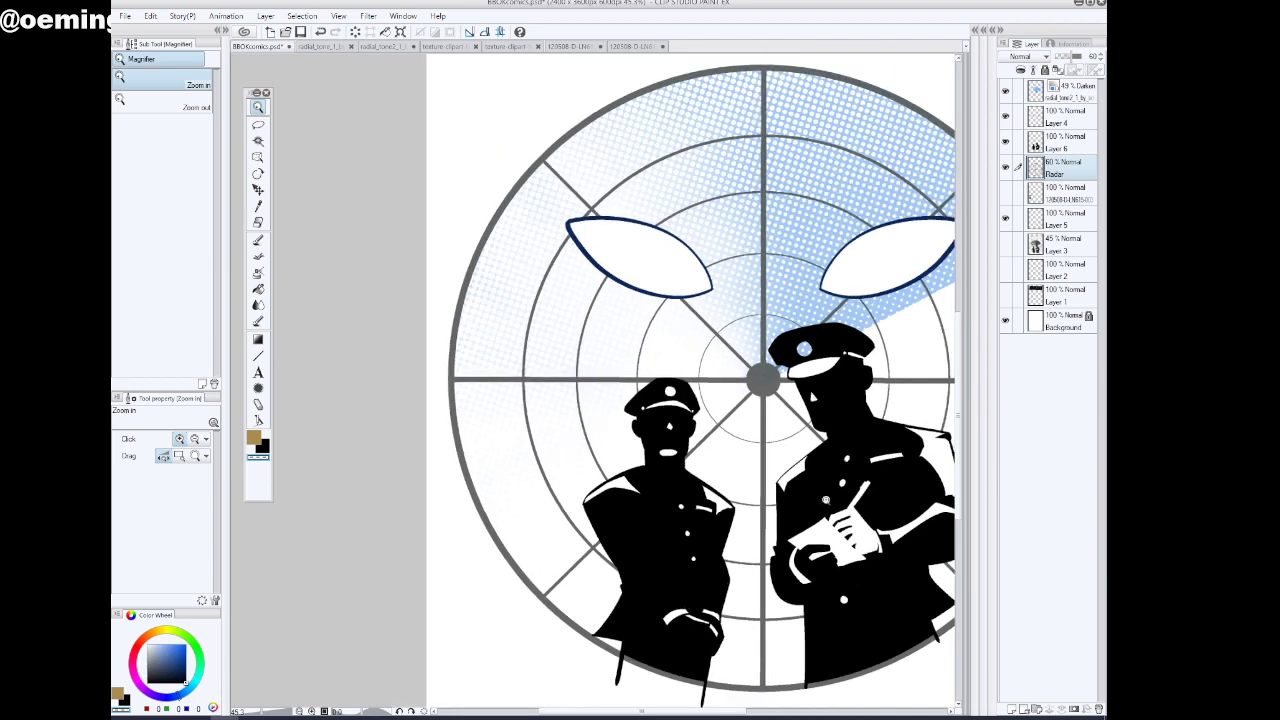
click(1062, 142)
click(258, 124)
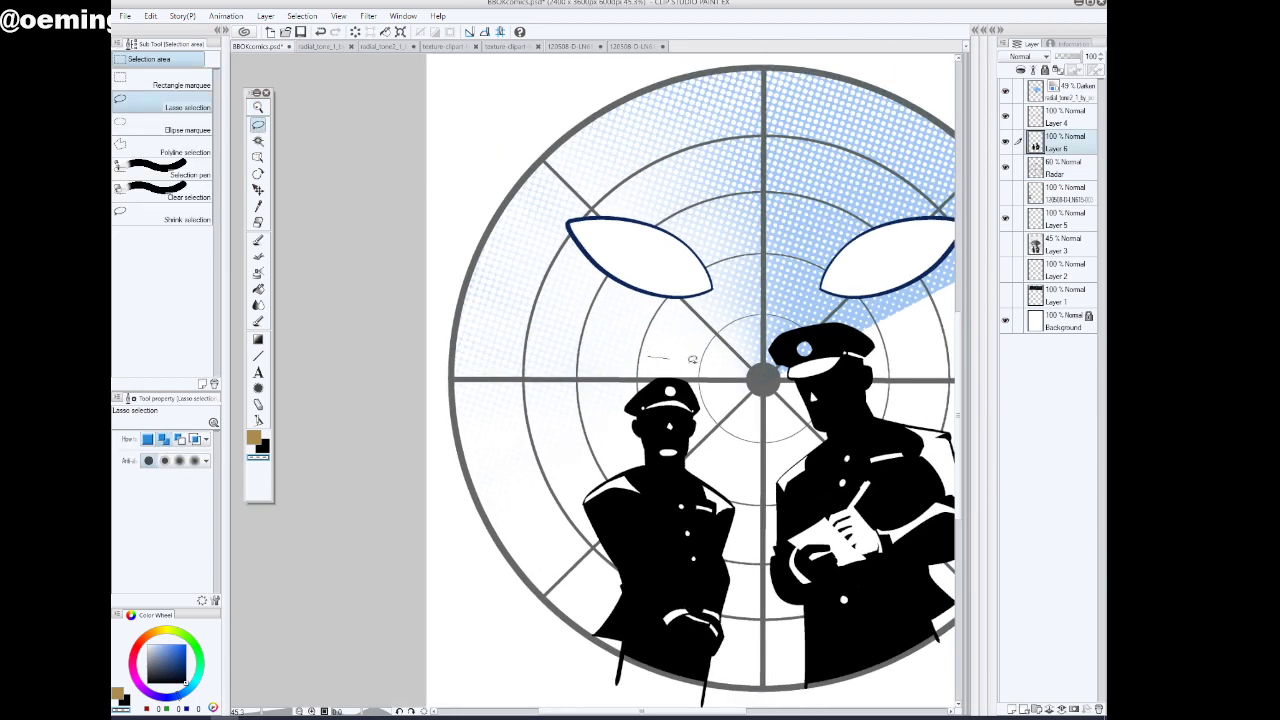
mouse_move(692, 359)
mouse_down()
mouse_move(748, 503)
mouse_move(734, 687)
mouse_move(646, 708)
mouse_move(532, 601)
mouse_move(651, 305)
mouse_move(629, 328)
mouse_up()
key(ctrl+t)
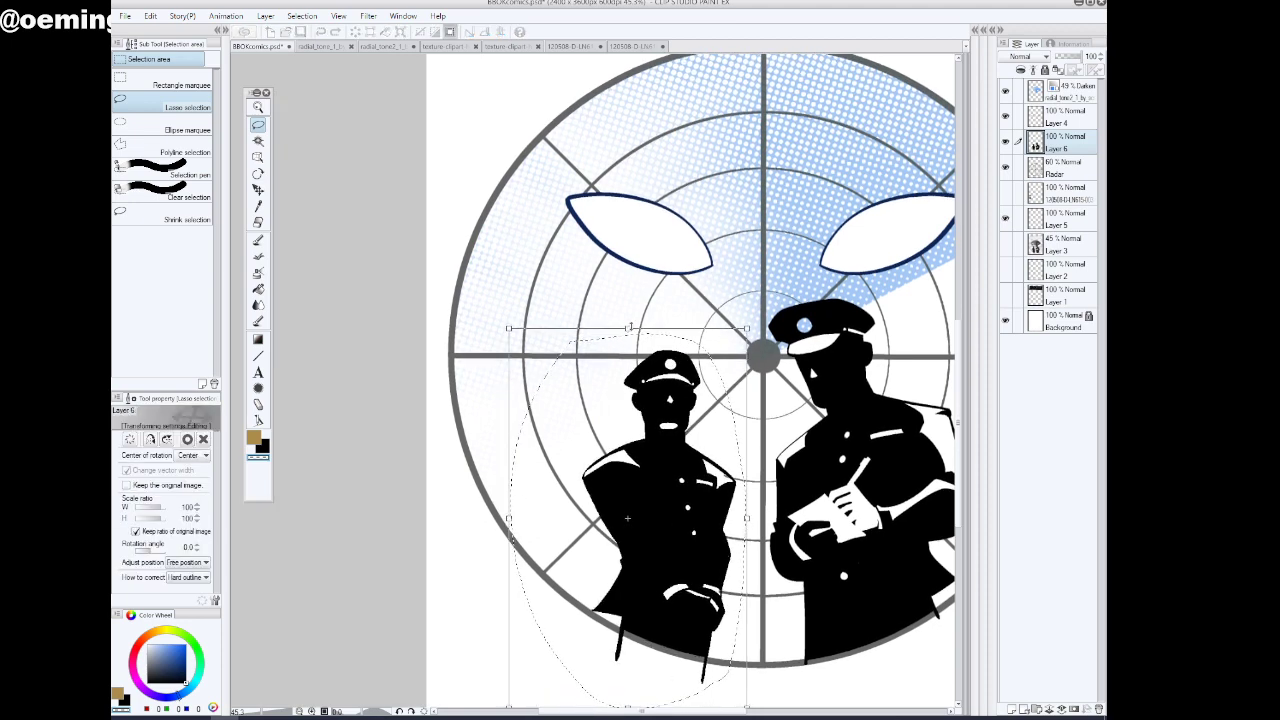
click(258, 125)
click(553, 265)
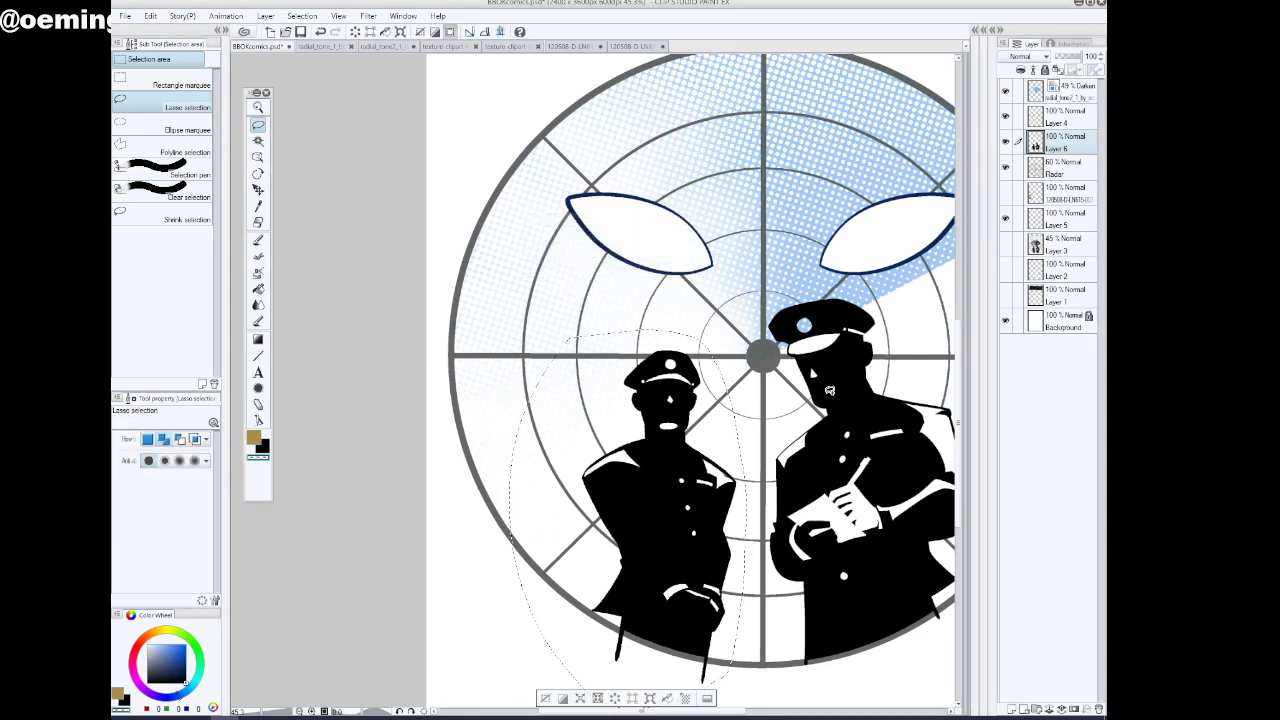
click(549, 698)
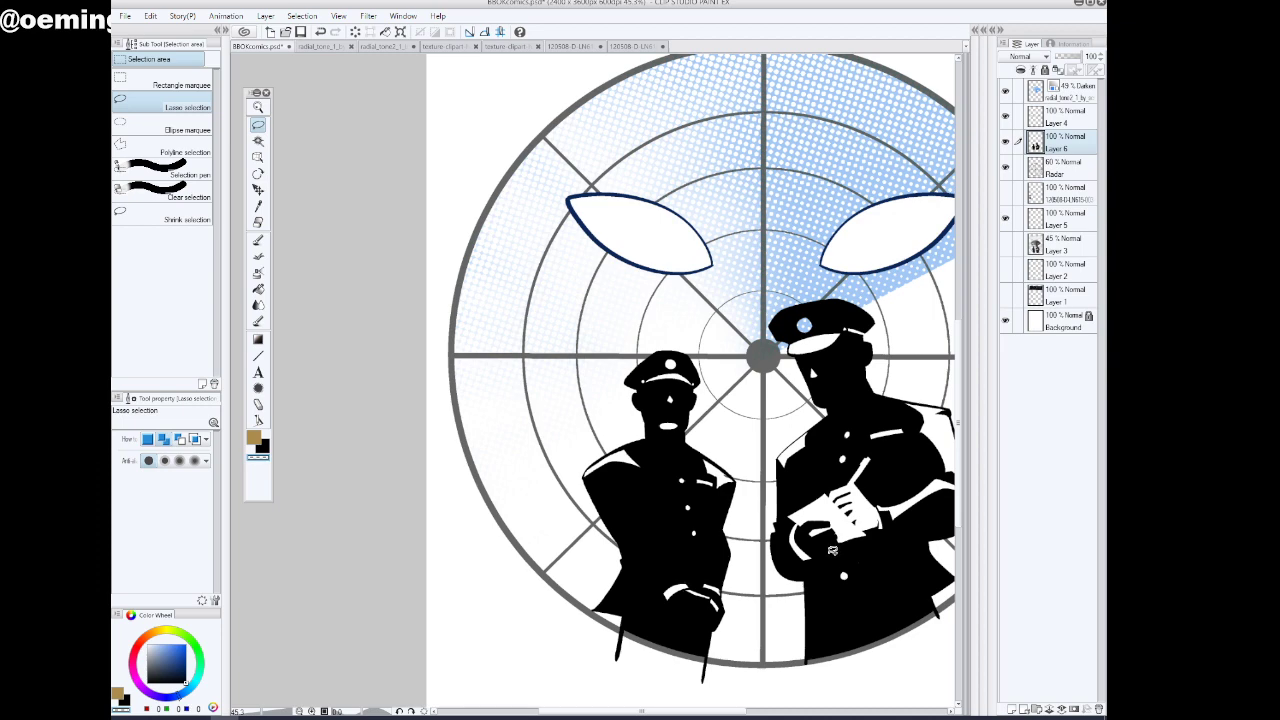
Clear the Radar layer's lines inside the smaller officer's shoulder and cuff highlights, and deselect
mouse_move(738, 481)
mouse_down()
mouse_move(726, 469)
mouse_move(720, 480)
mouse_up()
mouse_move(724, 586)
mouse_down()
mouse_move(716, 602)
mouse_move(708, 564)
mouse_up()
click(1058, 168)
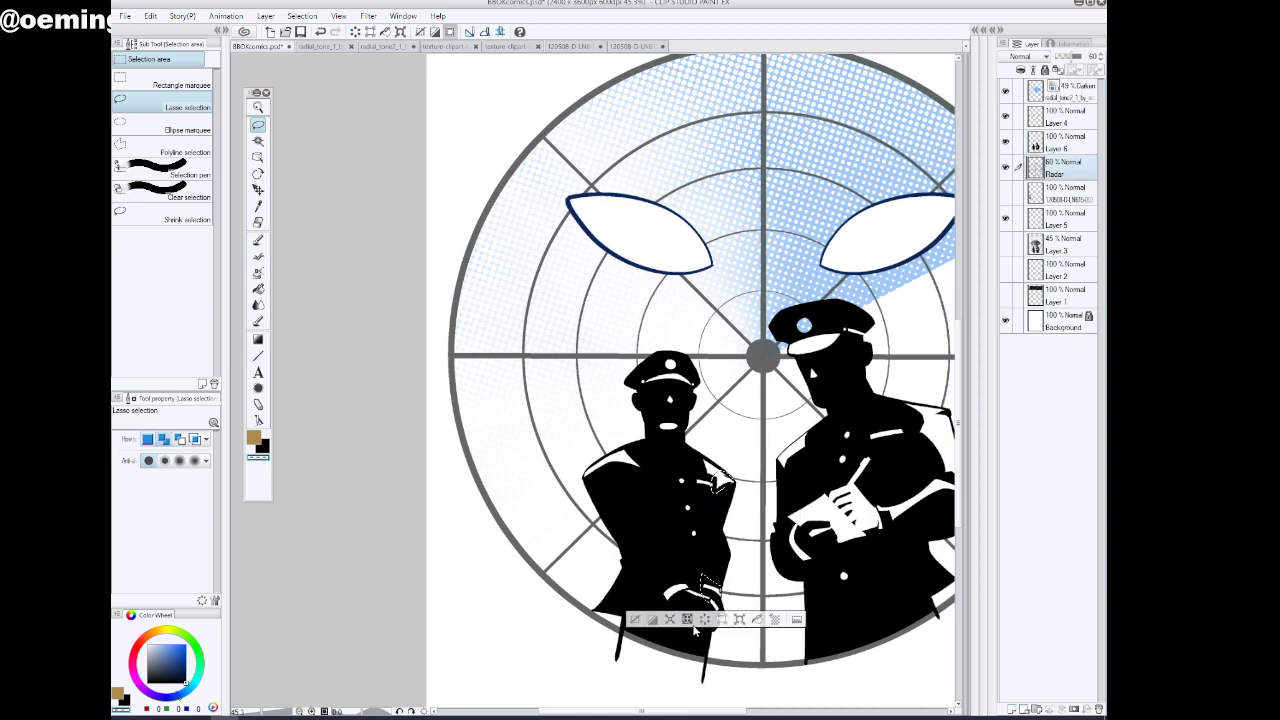
key(ctrl+d)
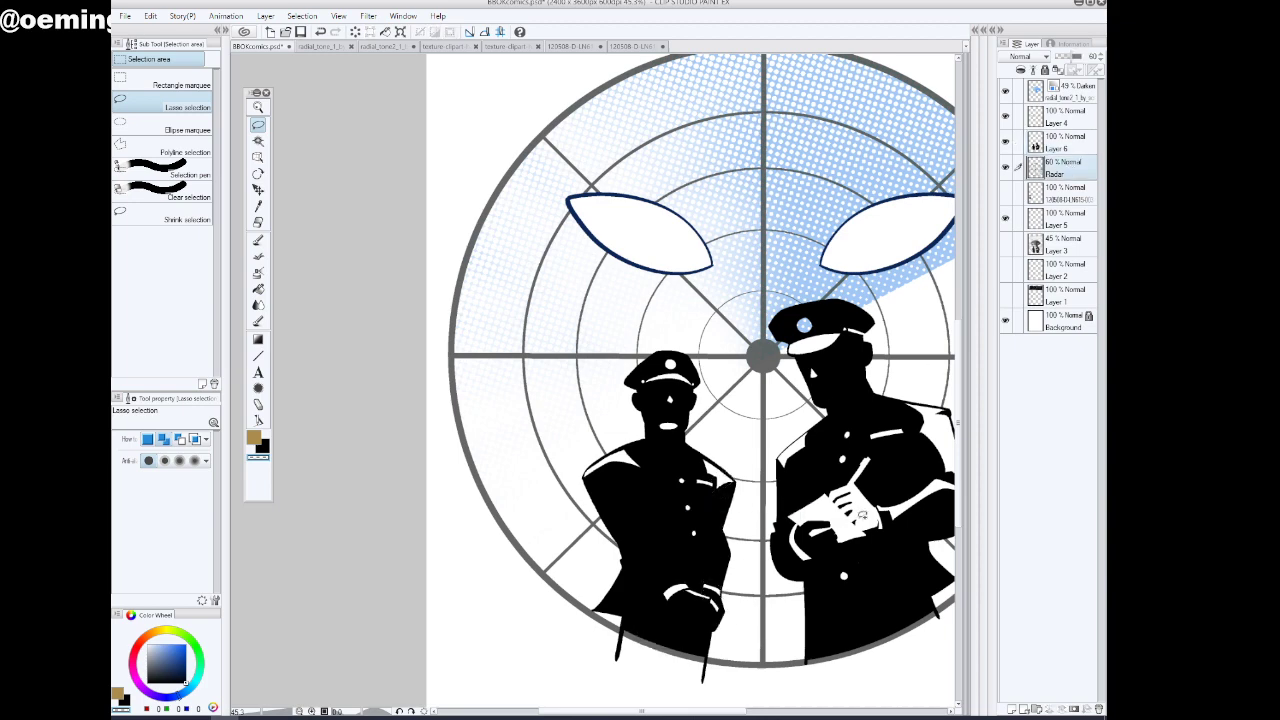
On Layer 6, trim the pointed tip of the smaller officer's jacket hem with the Inker - Analog Gritty & Realistic pen in transparent colour
drag(655, 712, 699, 716)
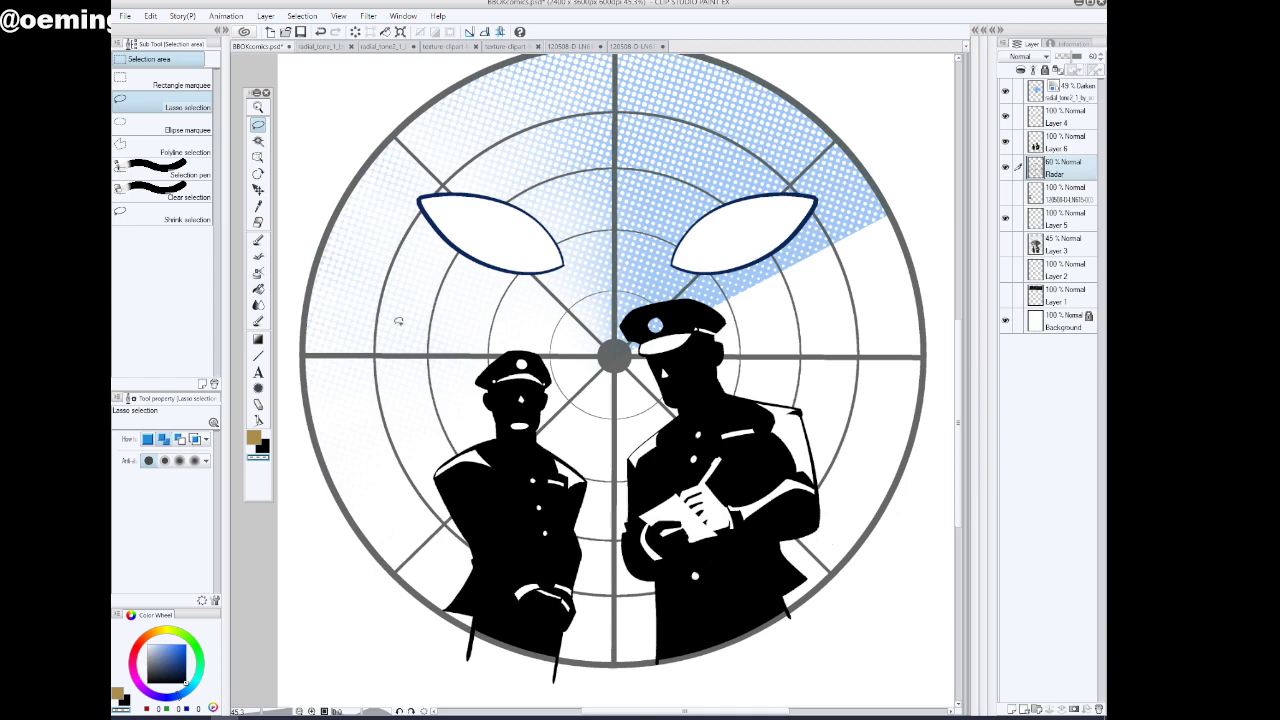
click(258, 108)
drag(404, 637, 448, 566)
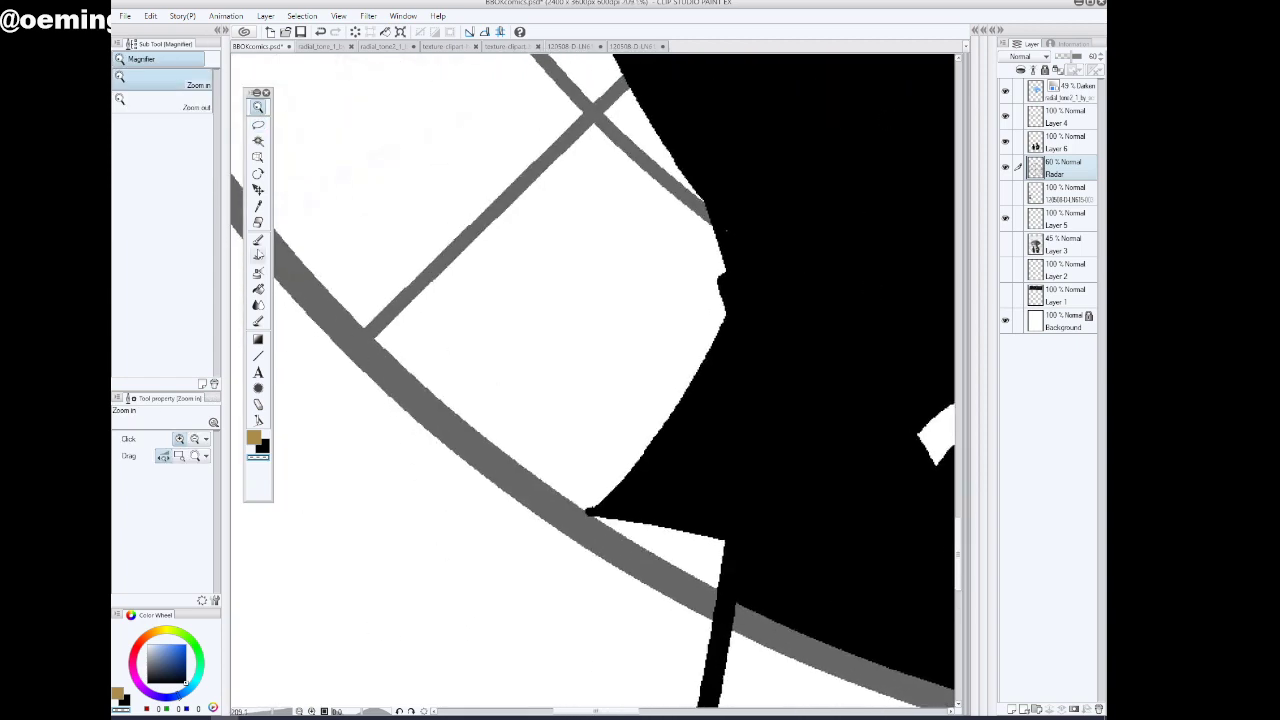
click(258, 240)
click(1063, 142)
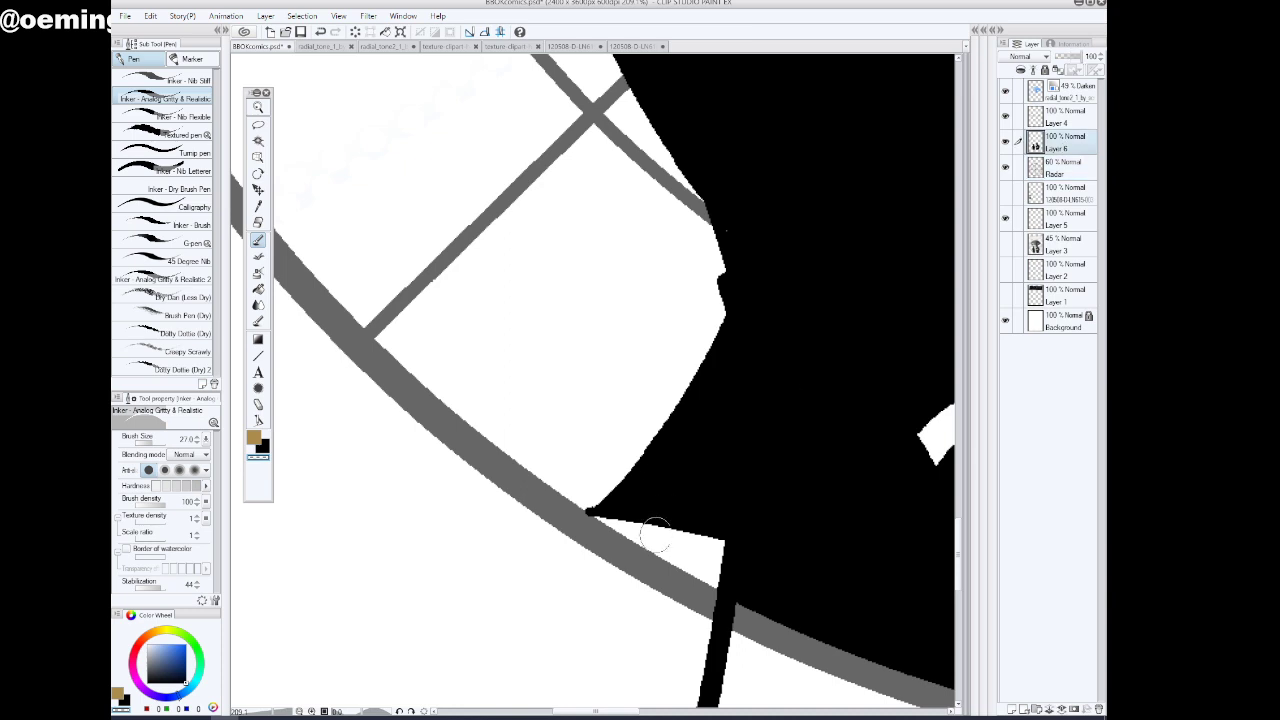
drag(714, 545, 569, 509)
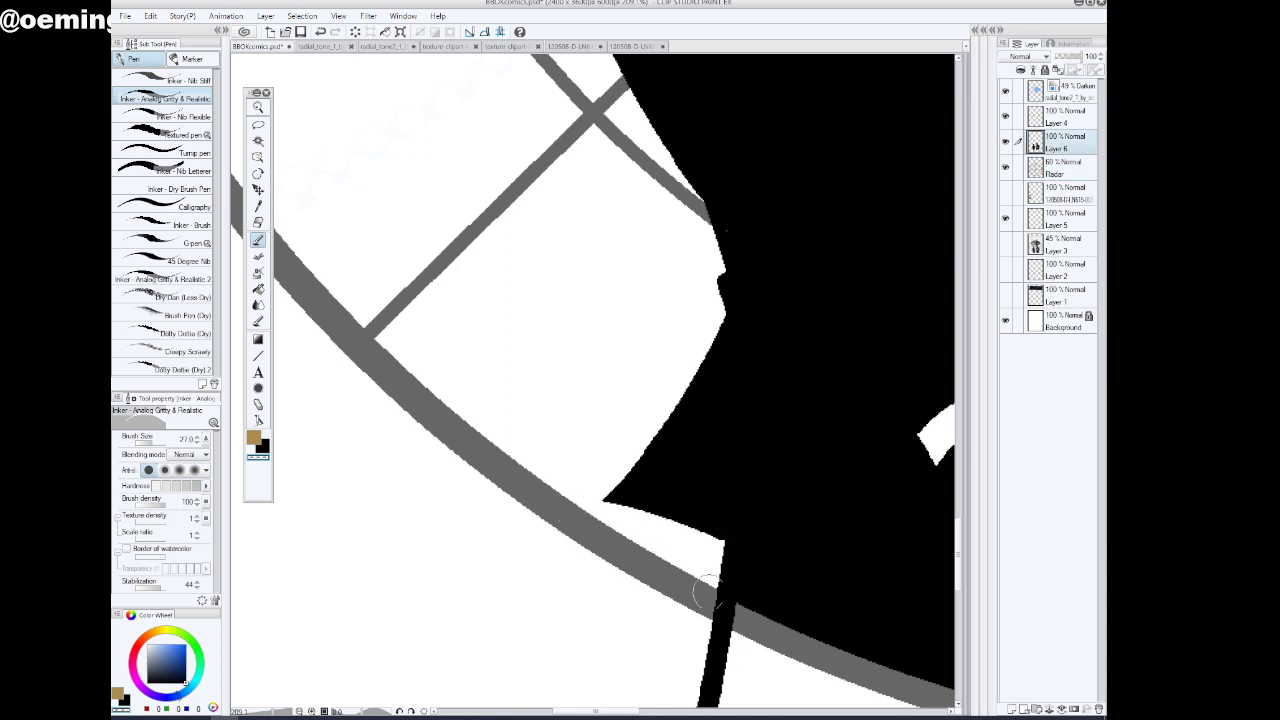
click(258, 108)
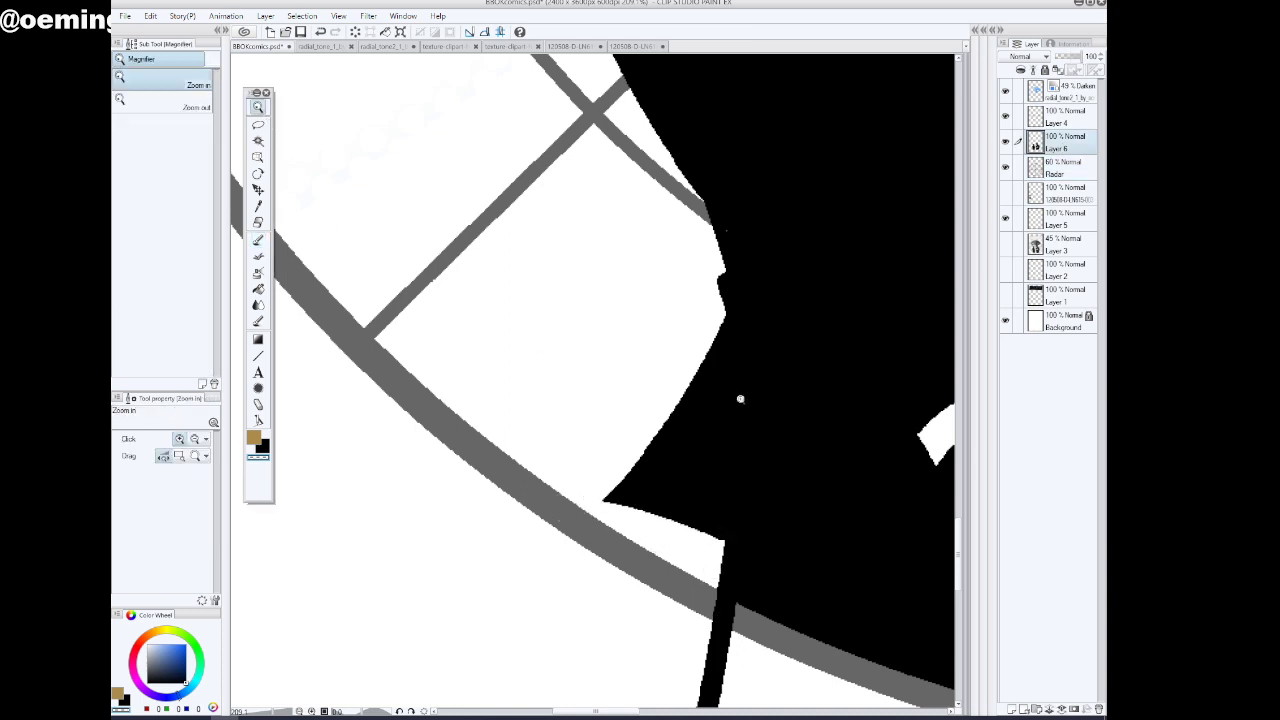
drag(766, 402, 654, 610)
drag(639, 711, 731, 711)
drag(759, 527, 722, 560)
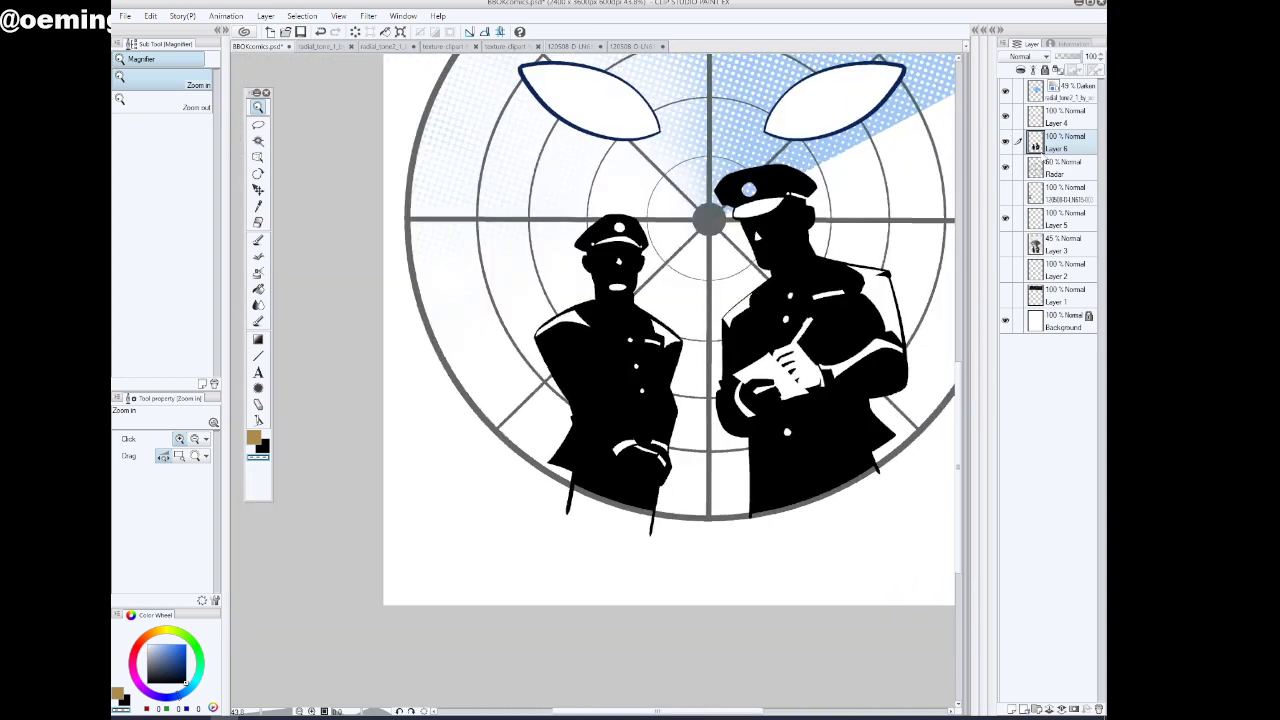
Clear the radial tone layer from the larger officer's cap badge and visor, and deselect
click(1074, 94)
key(w)
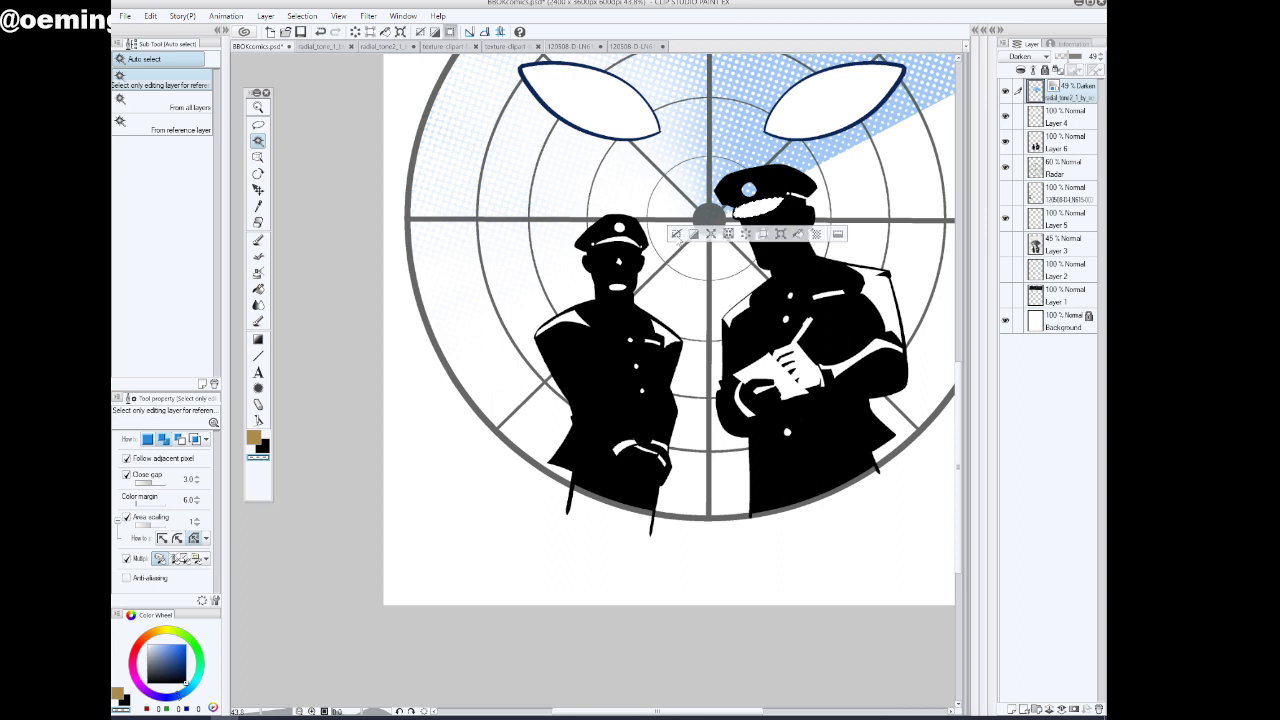
click(258, 125)
mouse_move(758, 198)
mouse_down()
mouse_move(733, 188)
mouse_move(762, 206)
mouse_up()
click(740, 225)
click(671, 225)
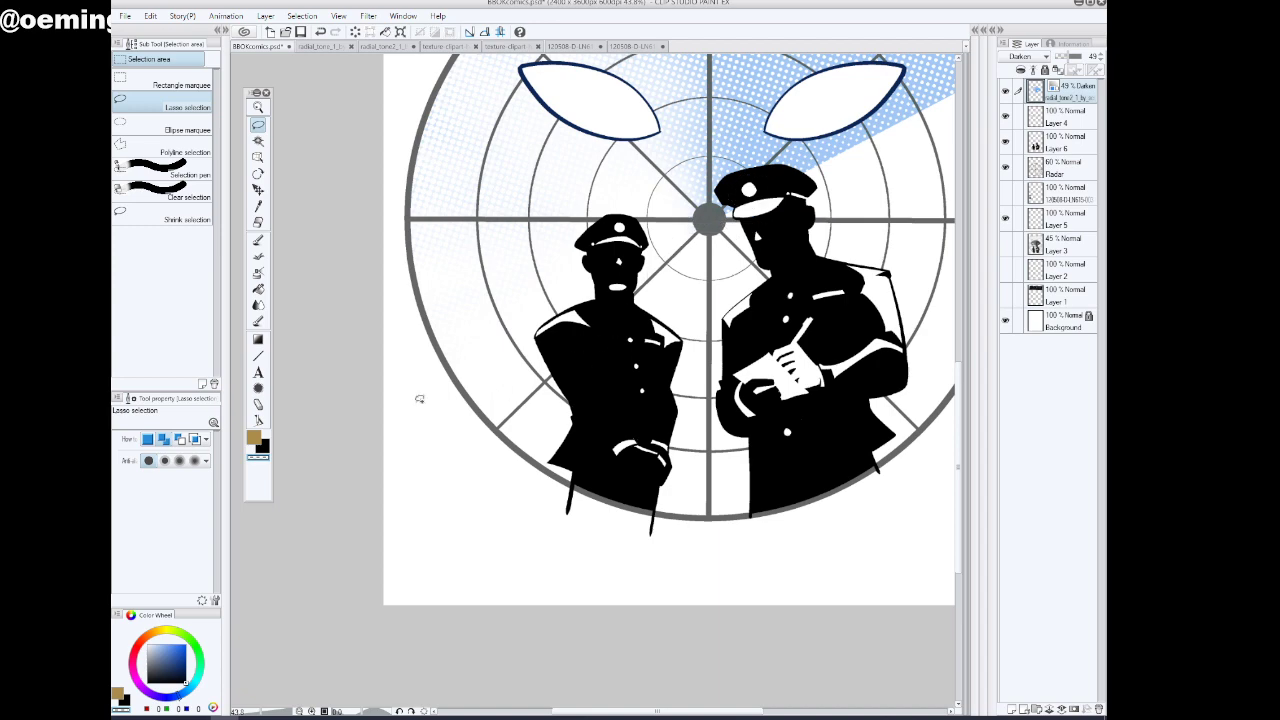
click(258, 107)
alt+click(567, 414)
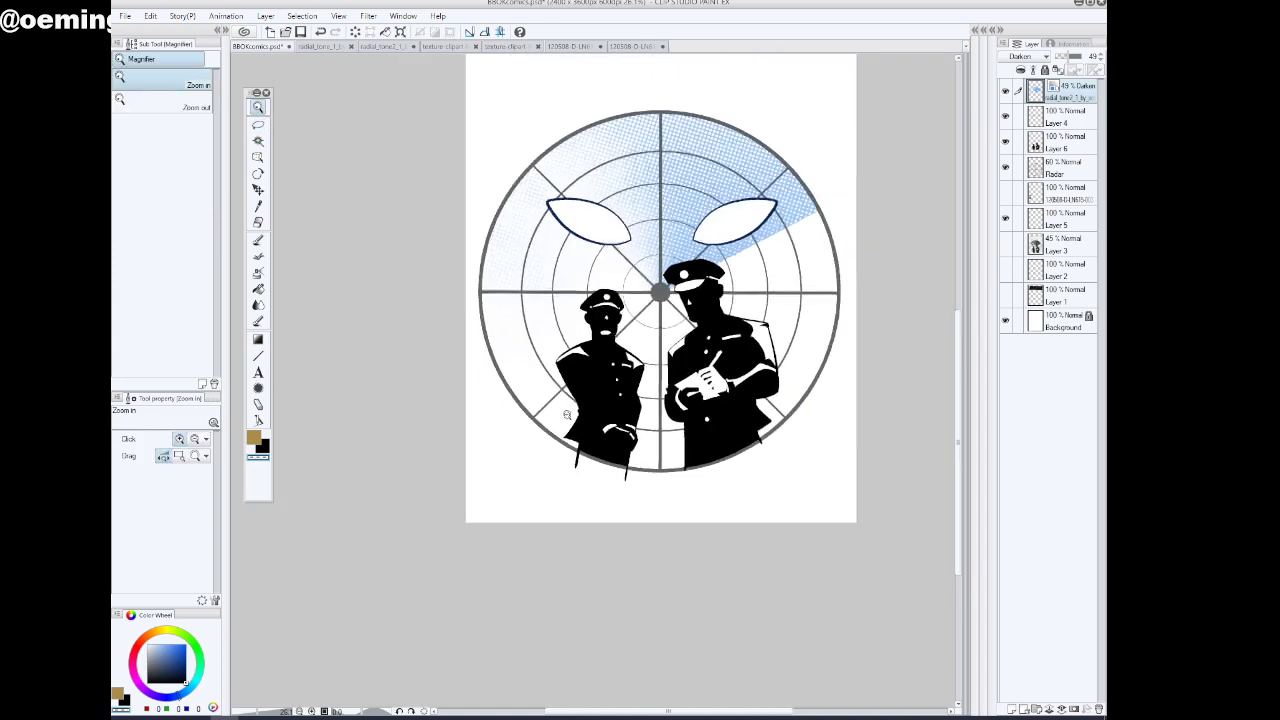
drag(959, 530, 960, 527)
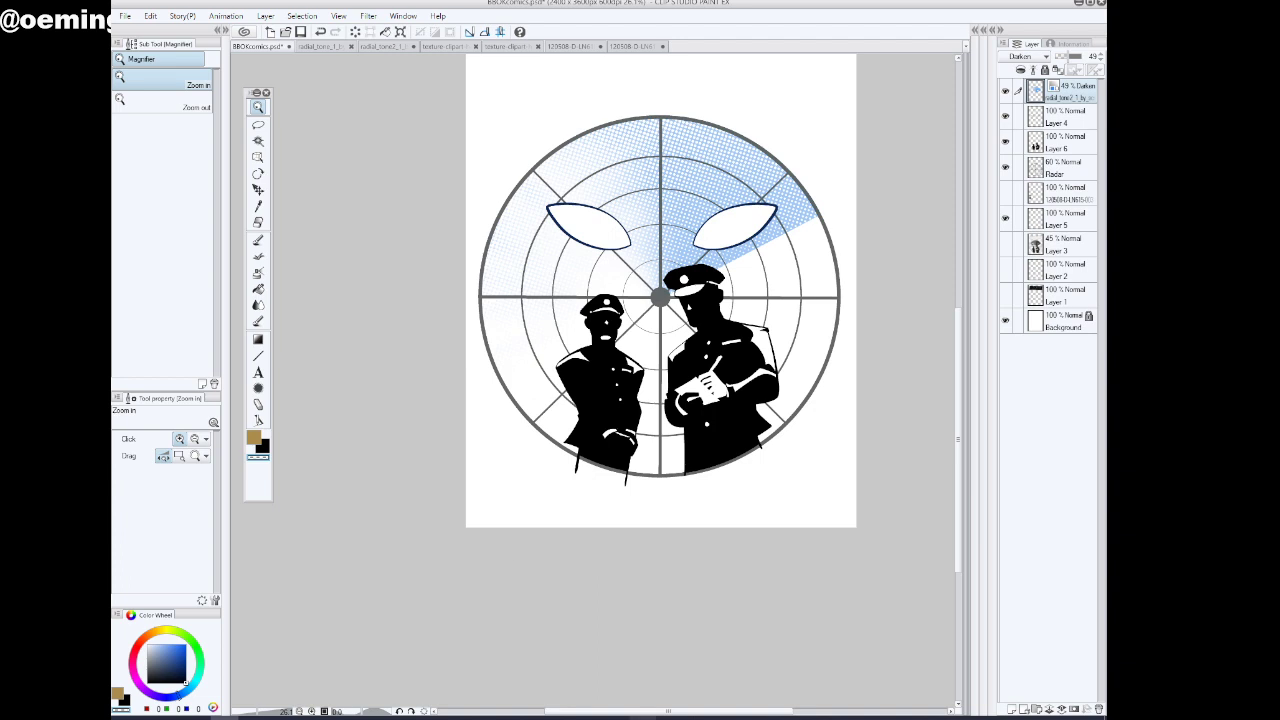
Sample the light blue as background colour and the dark blue as foreground colour from blues.psd, and return to the comic page
mouse_move(614, 717)
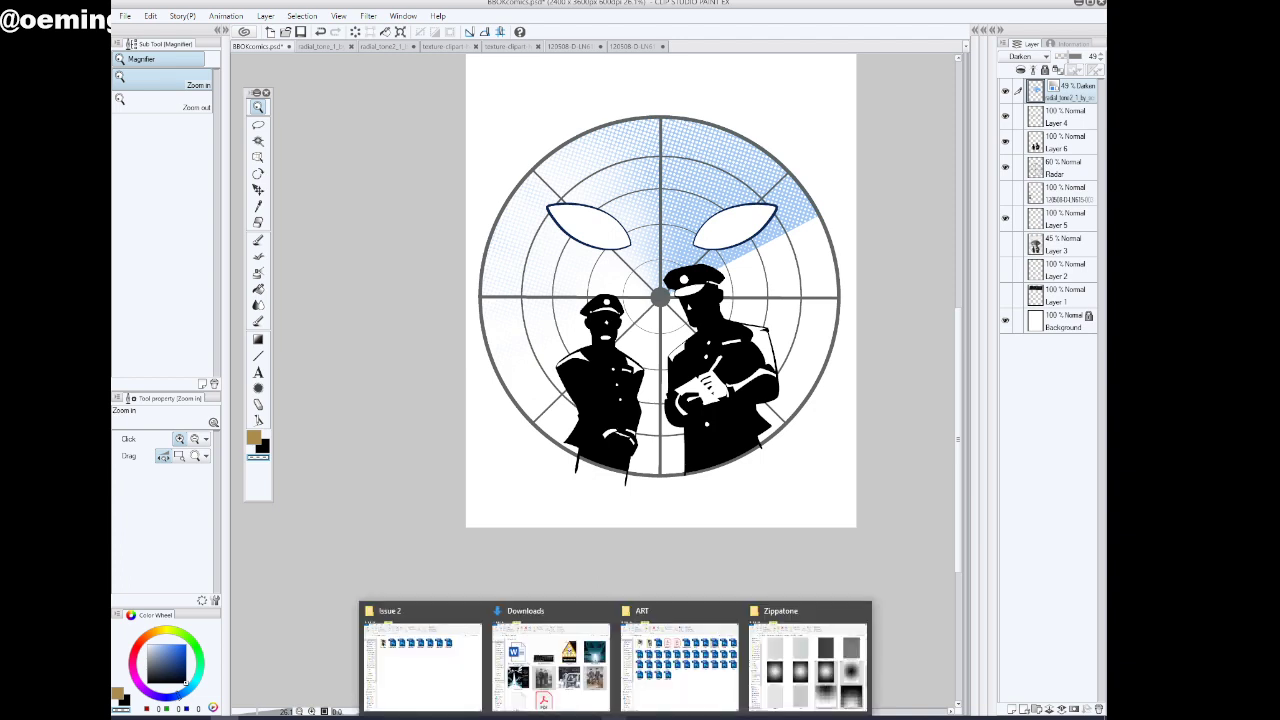
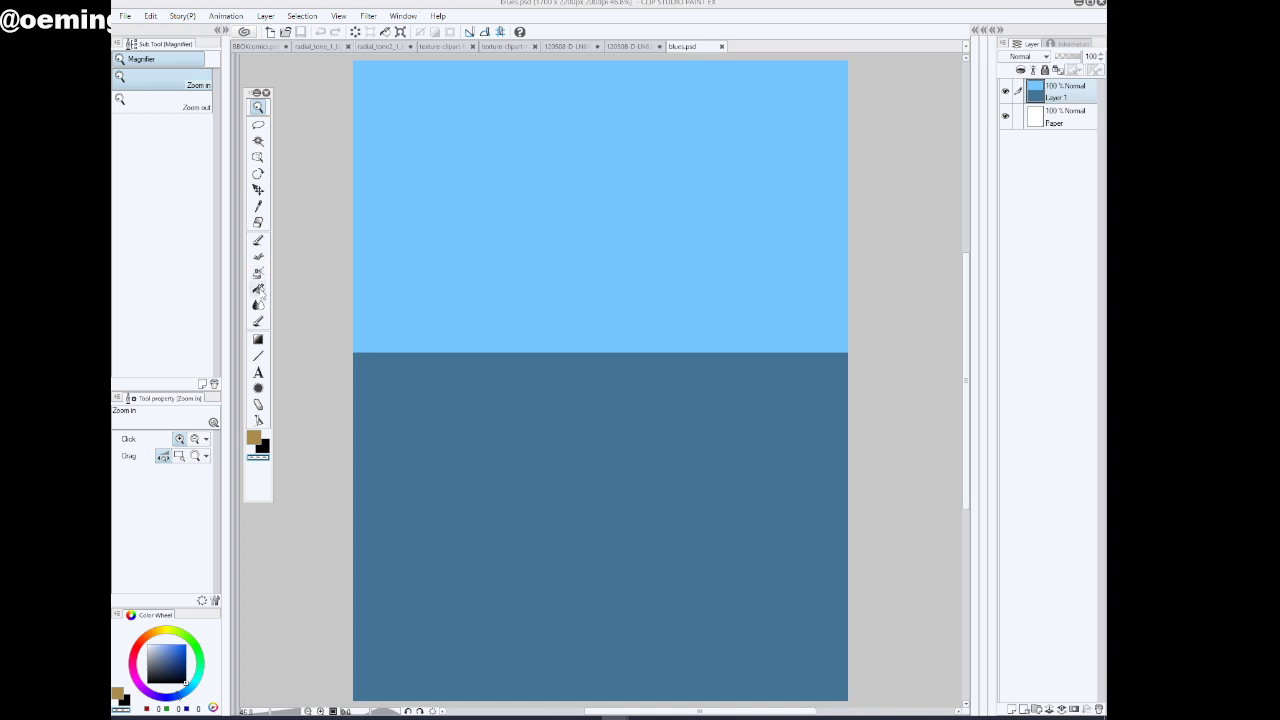
click(258, 289)
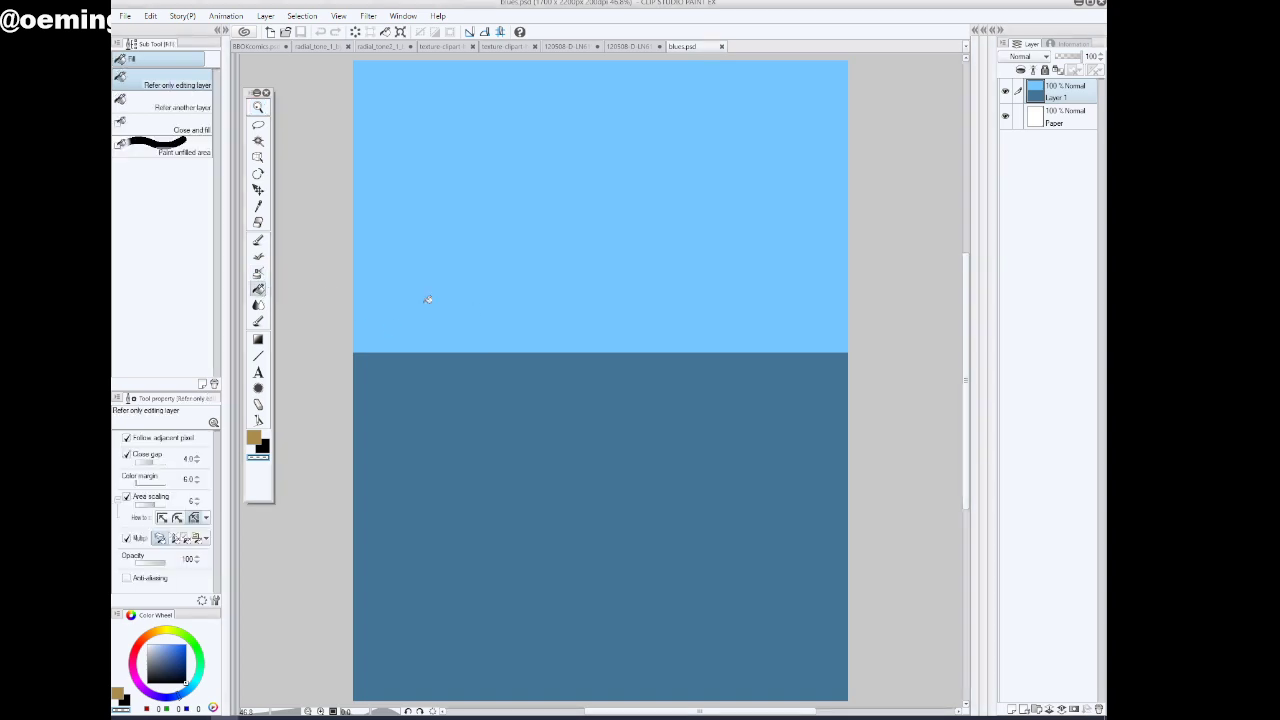
alt+click(457, 291)
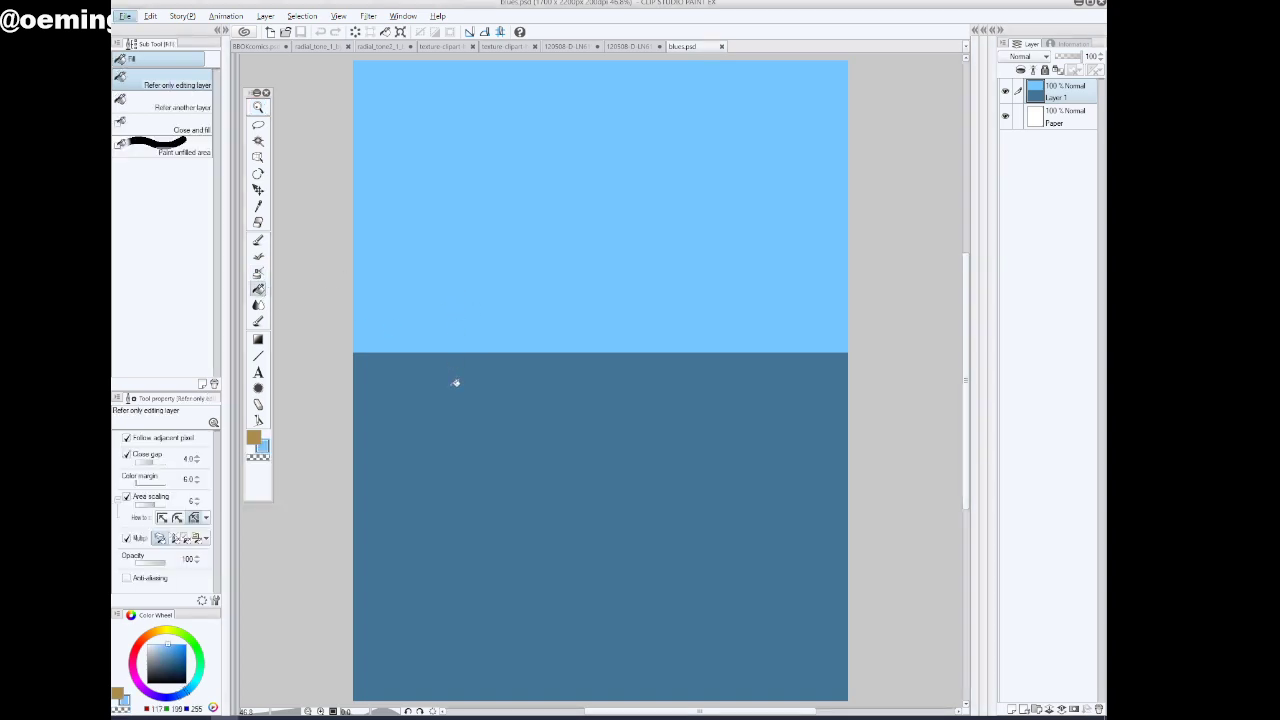
alt+click(417, 414)
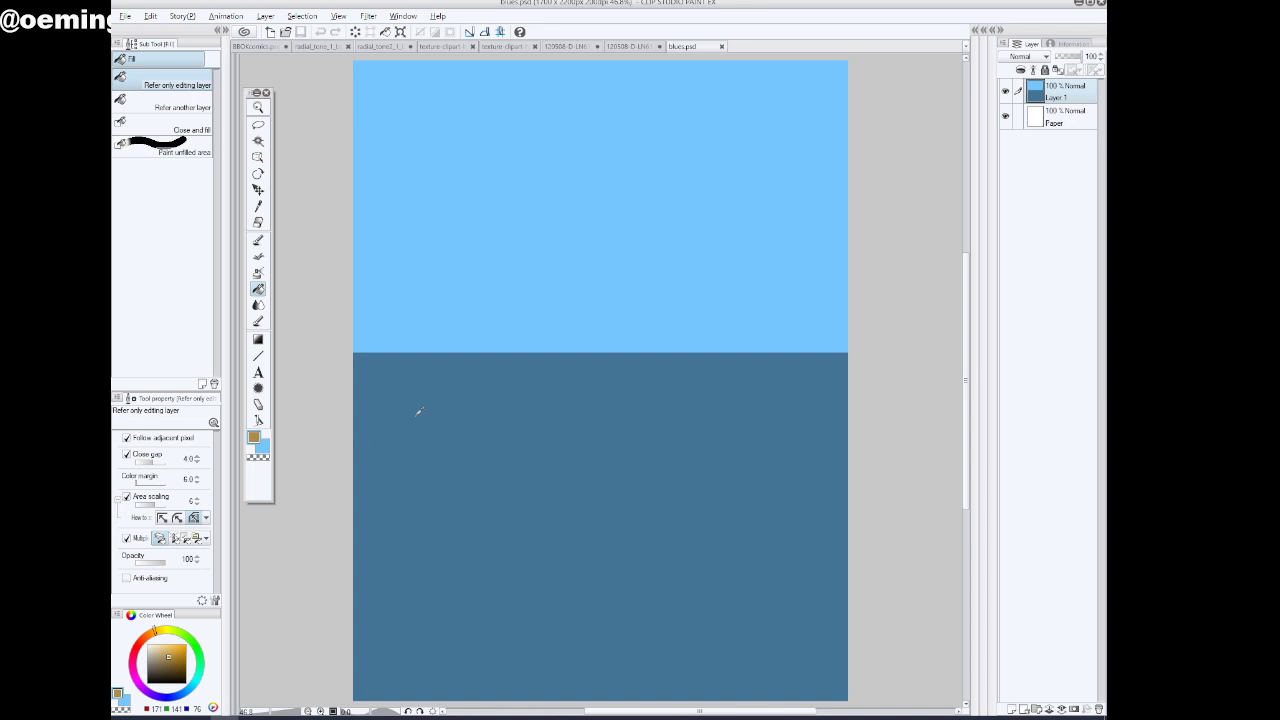
click(262, 47)
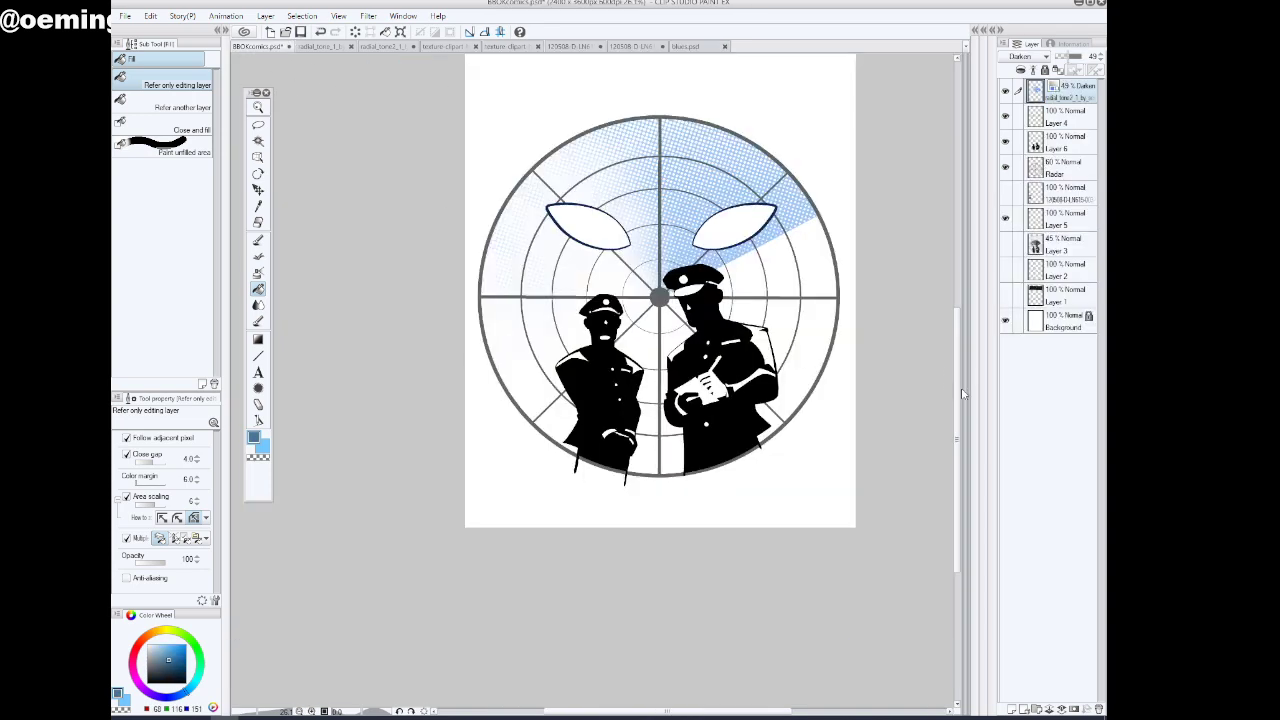
Hide the radial tone layer and fill the radar's outer ring segments around both sides and the top with dark blue on Layer 5
scroll(962, 392, up, 3)
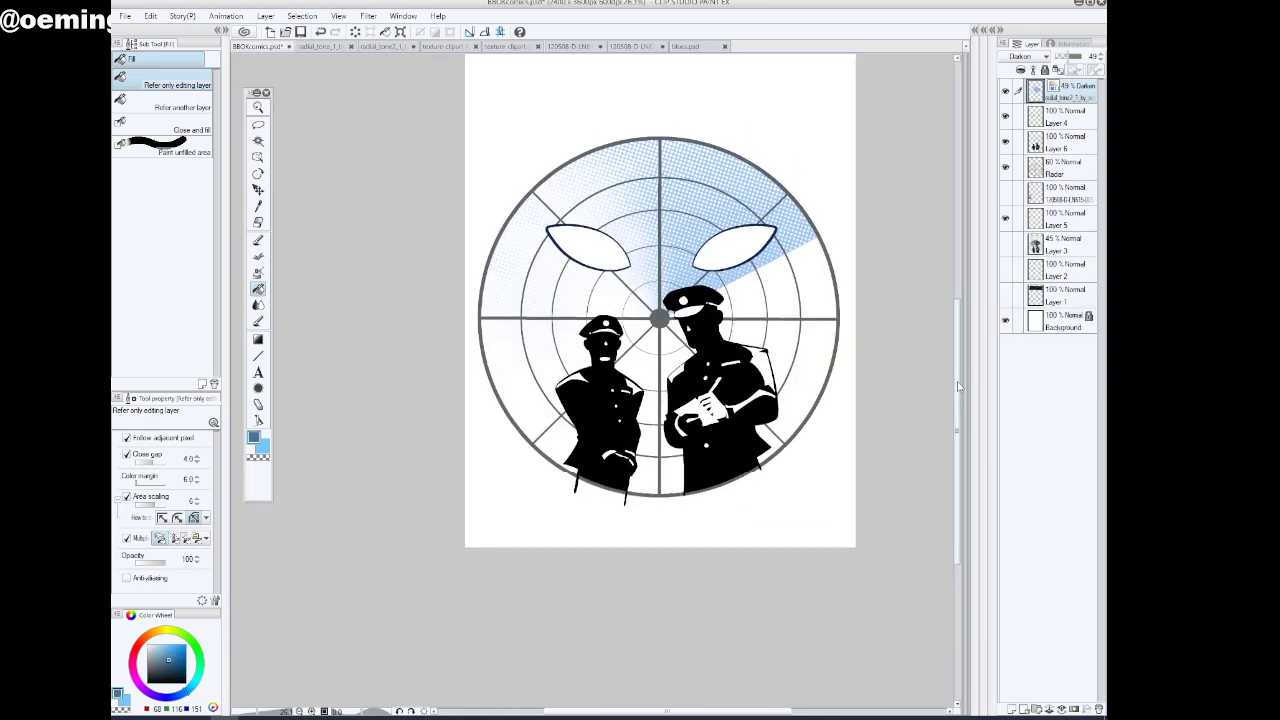
click(1006, 92)
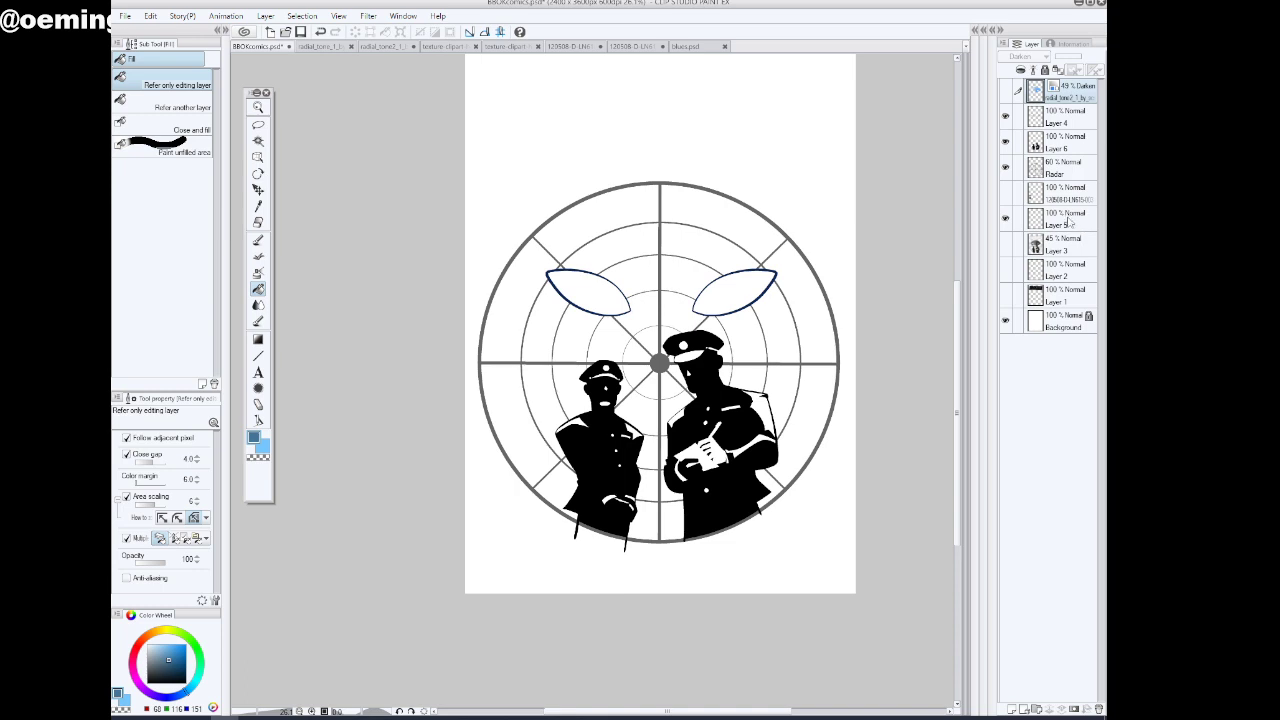
click(1005, 220)
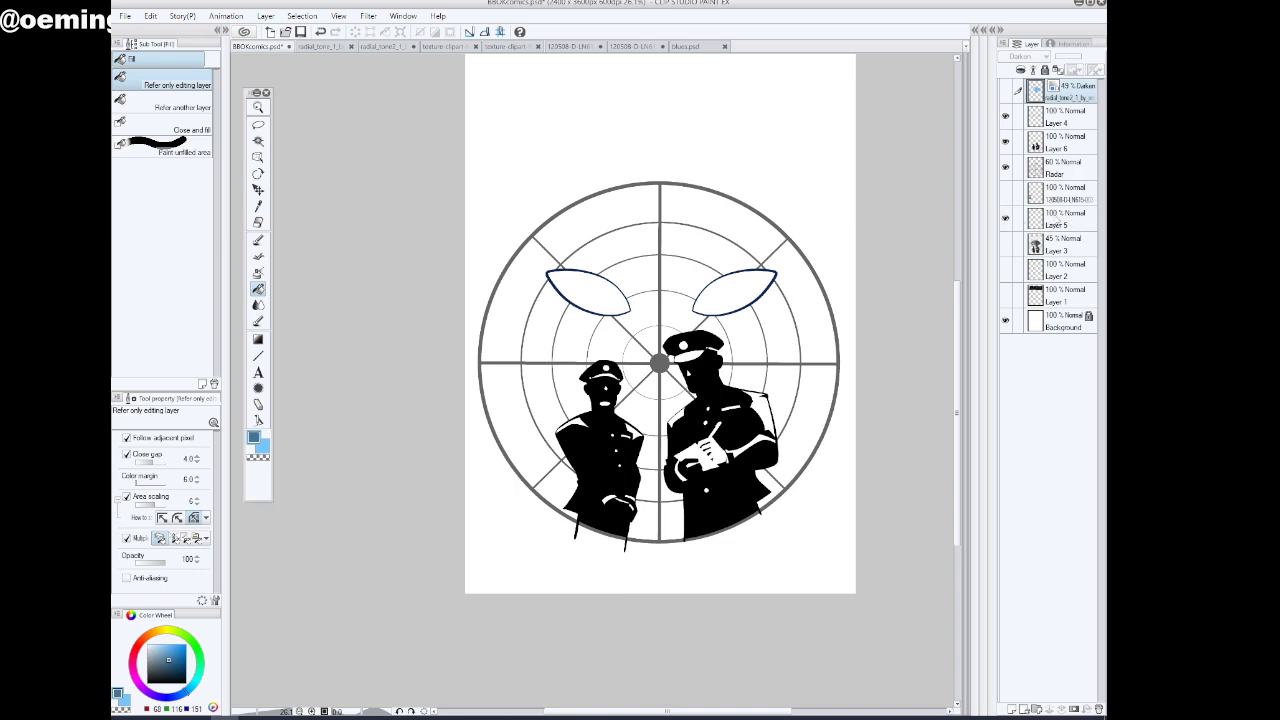
click(1060, 220)
click(780, 488)
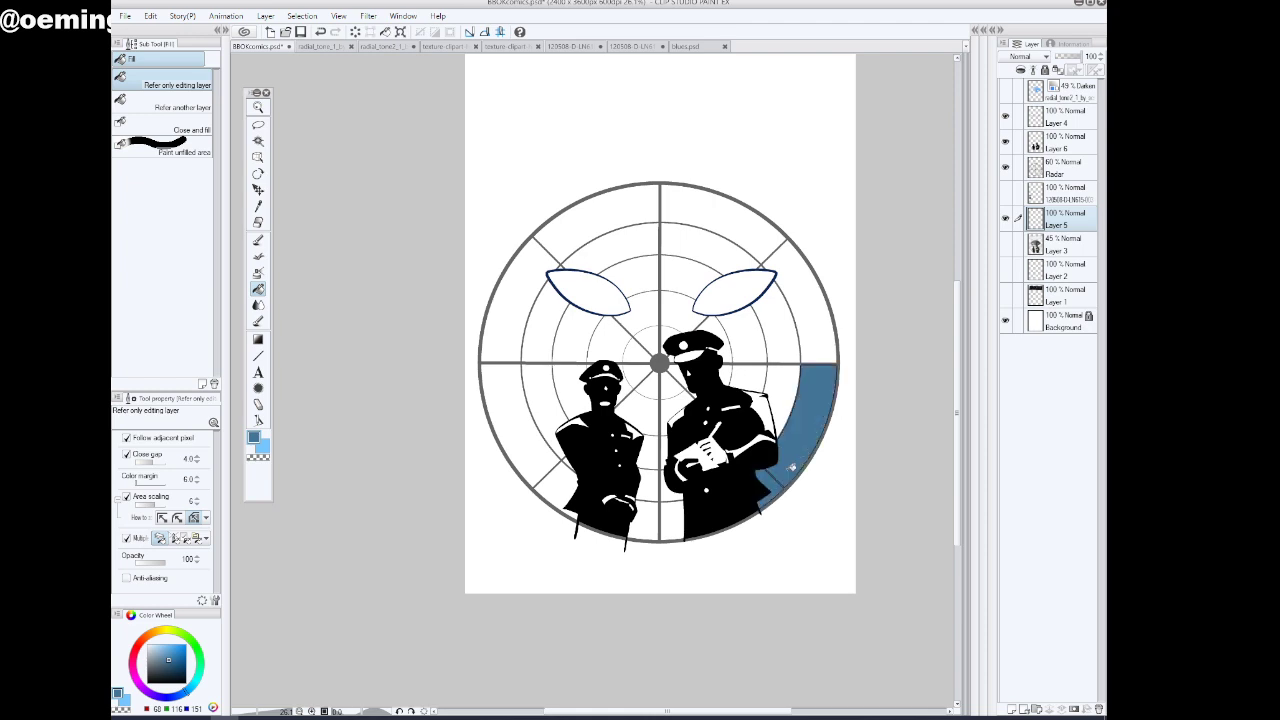
click(821, 348)
click(754, 223)
click(596, 213)
click(513, 352)
click(526, 439)
click(559, 481)
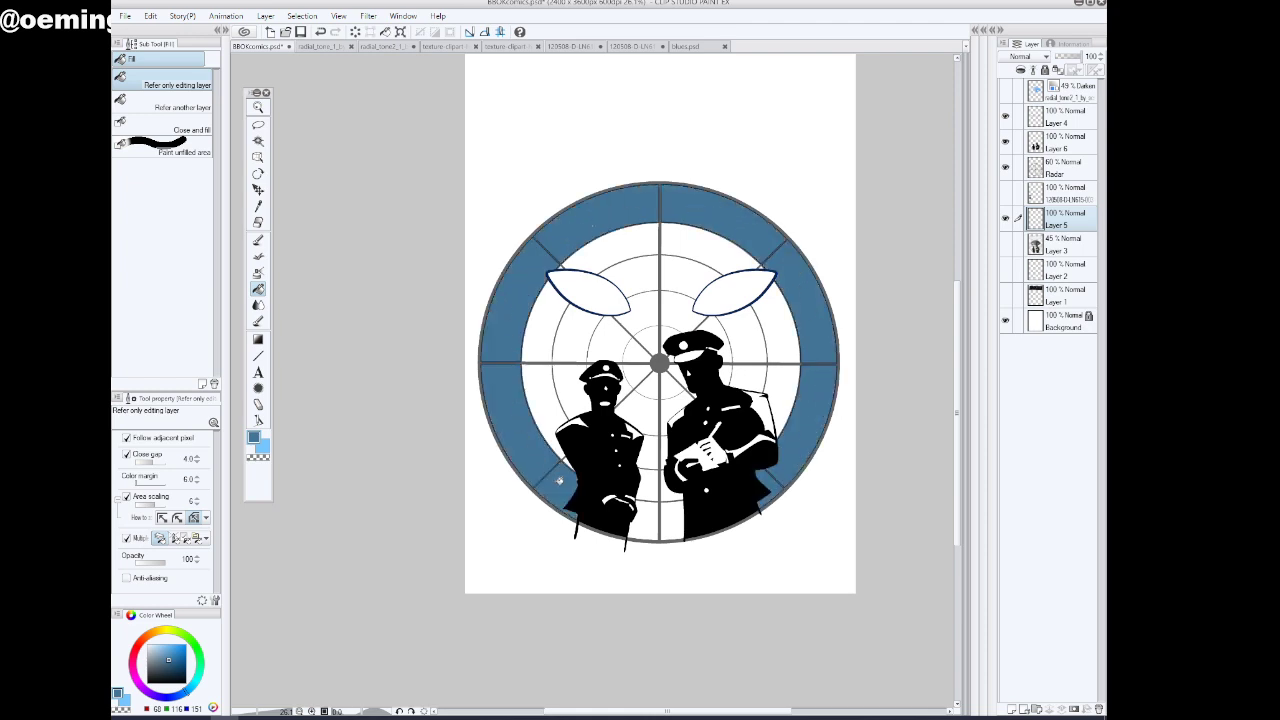
Fill the radar sections between the officers and around the smaller one with dark blue, hide Layer 6, and fill the larger officer's area
click(648, 524)
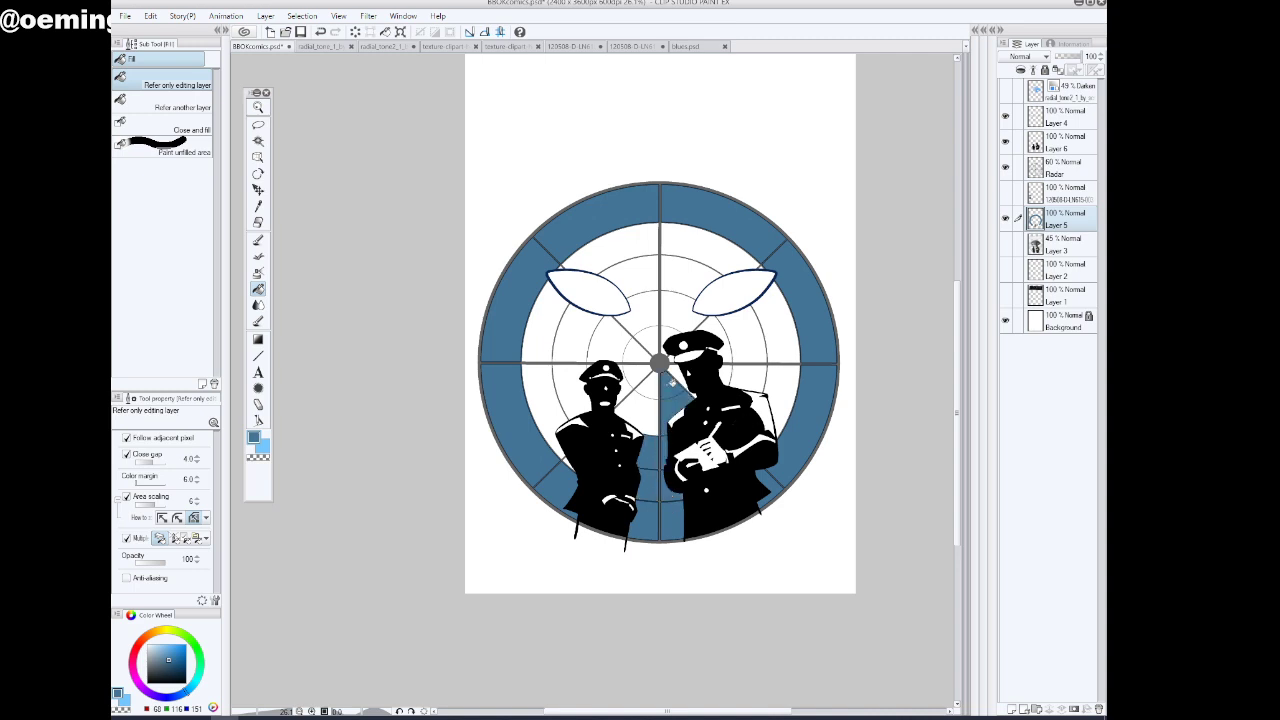
mouse_move(672, 383)
mouse_down()
mouse_move(640, 400)
mouse_move(610, 335)
mouse_move(545, 345)
mouse_move(573, 370)
mouse_up()
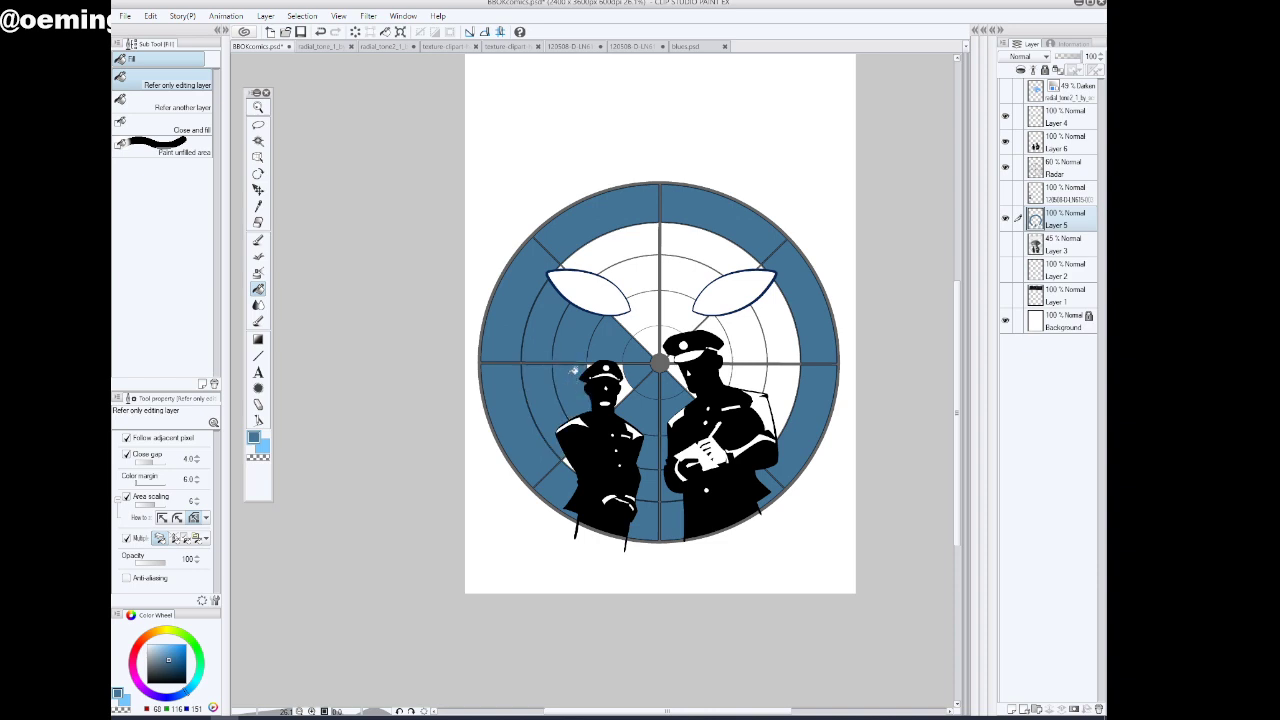
click(622, 366)
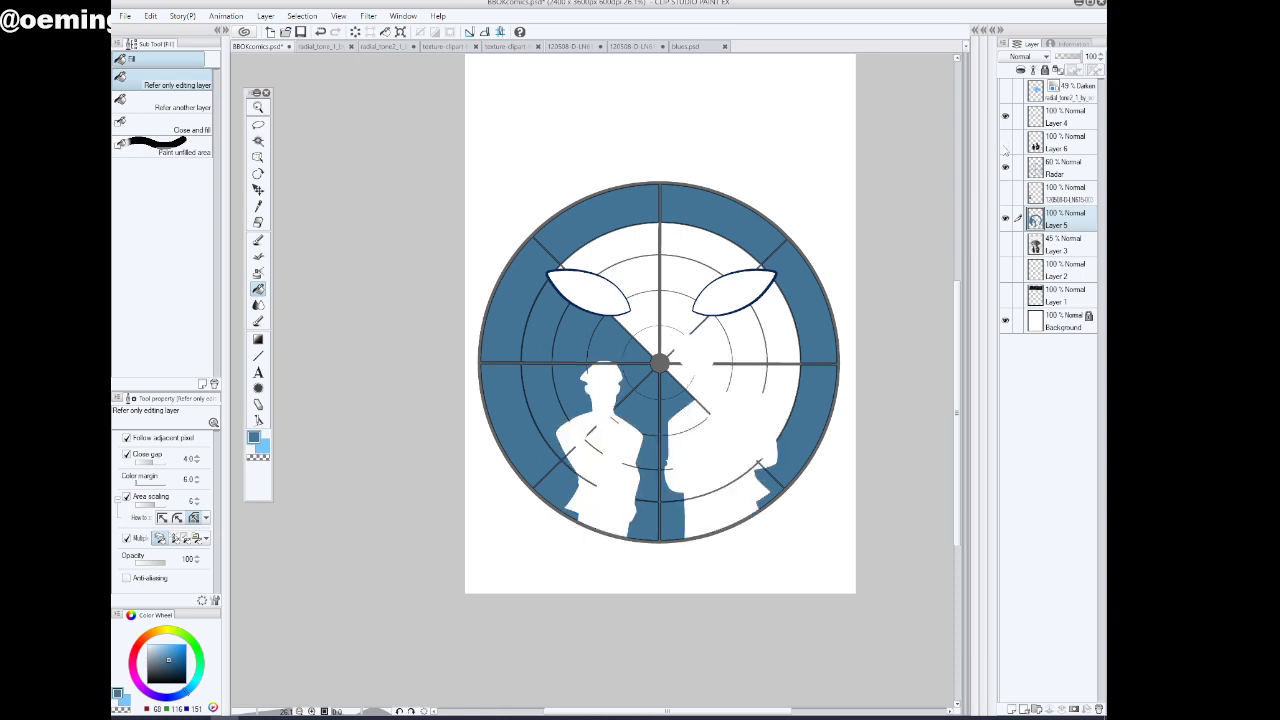
click(706, 458)
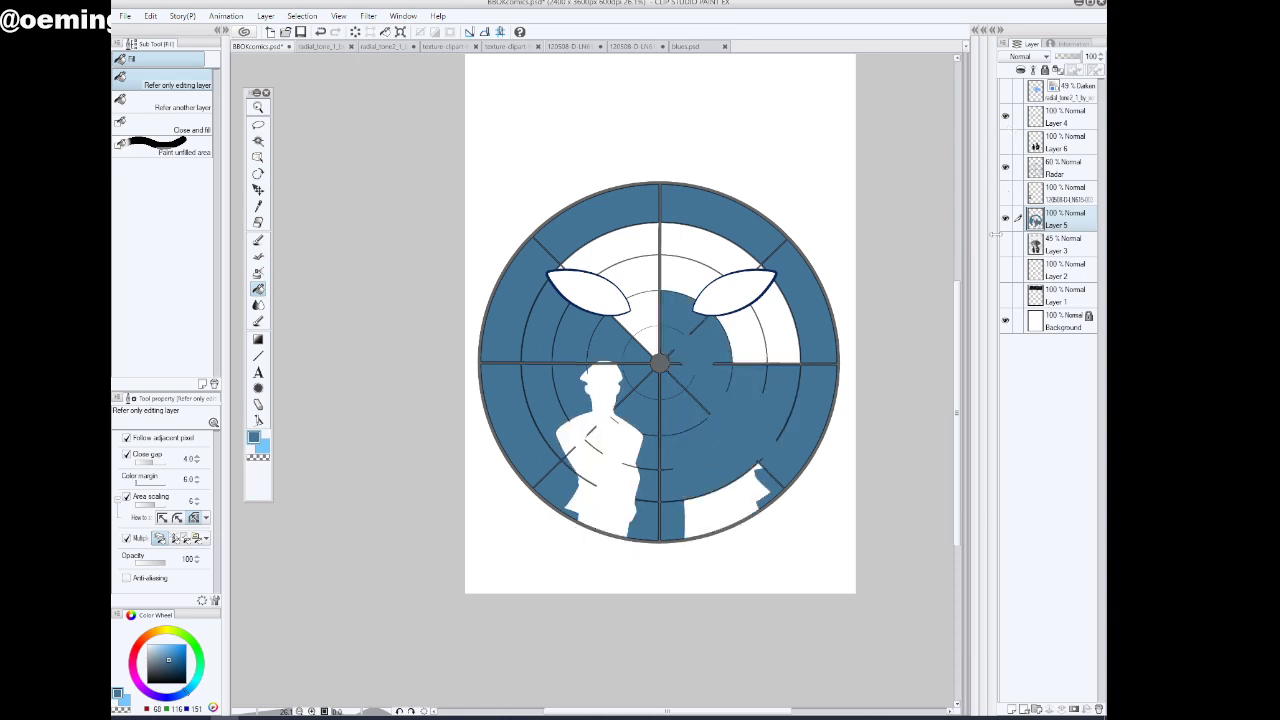
Try a dark blue fill on Layer 5 with the Radar layer hidden, undo it, and show the Radar layer again
click(1005, 170)
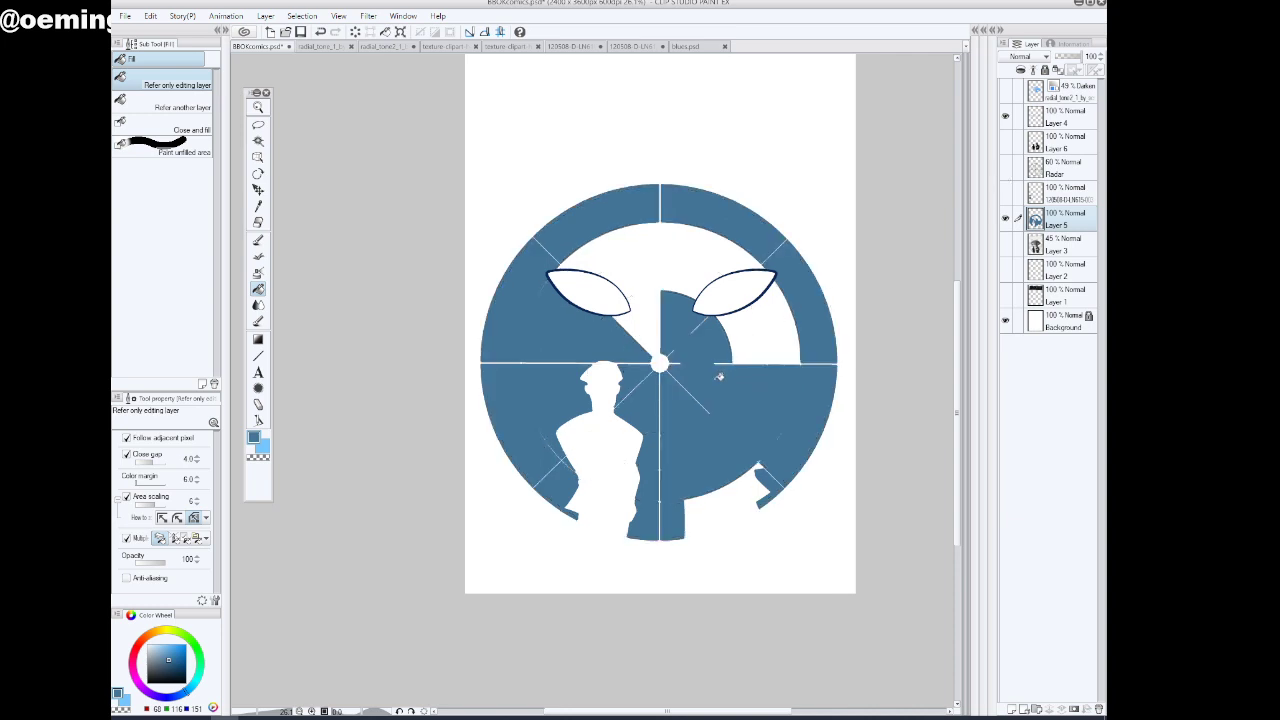
click(838, 397)
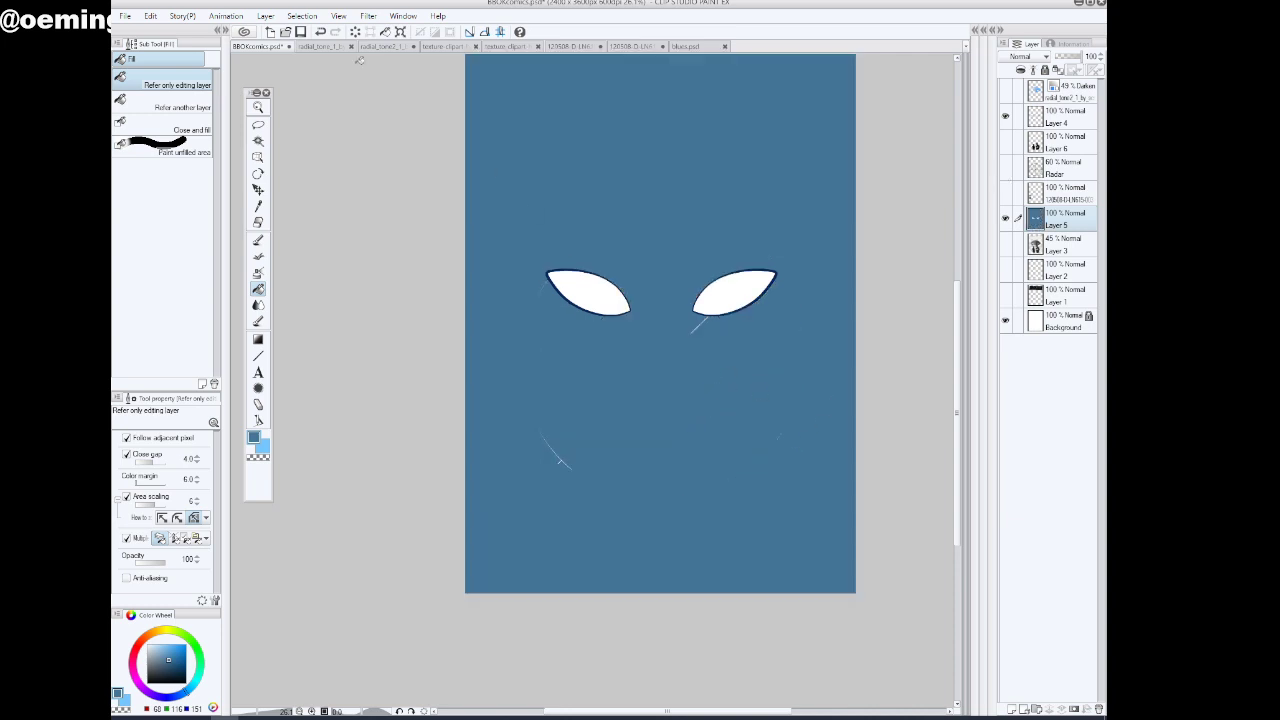
click(320, 31)
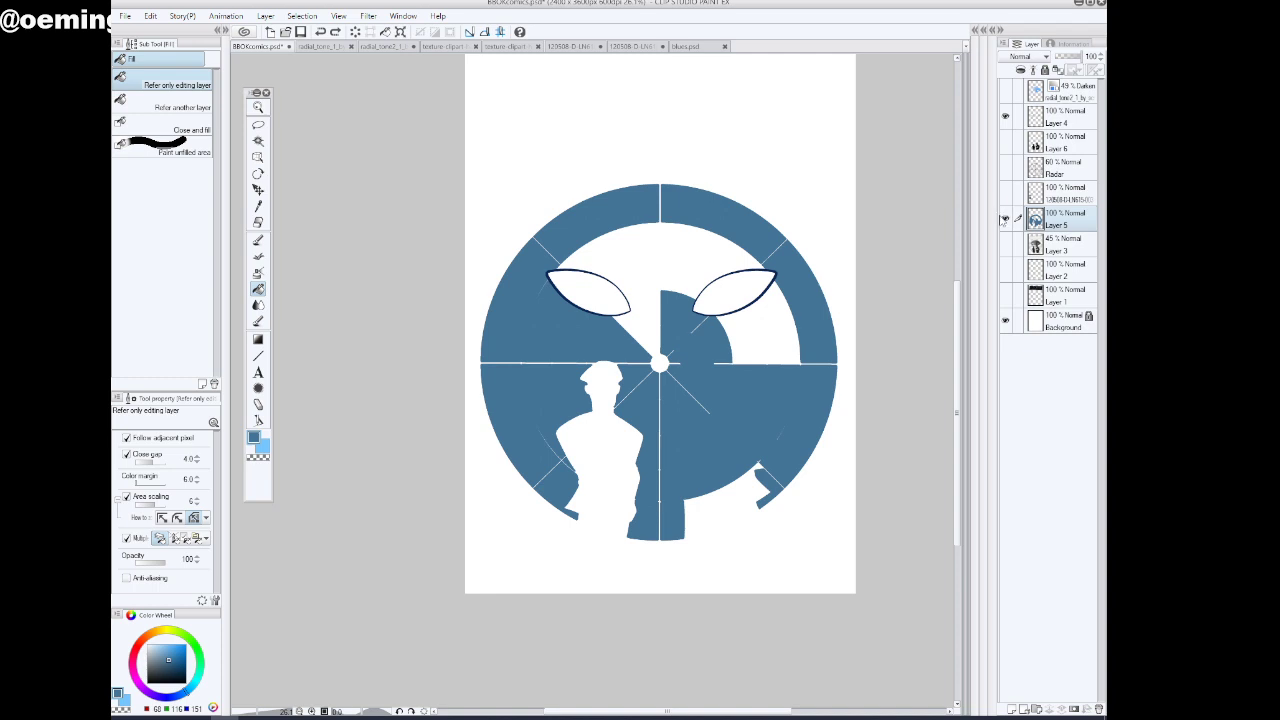
click(1006, 167)
Try filling the remaining lower radar areas, the smaller officer's area and the upper radar sections with dark blue on Layer 5
click(749, 499)
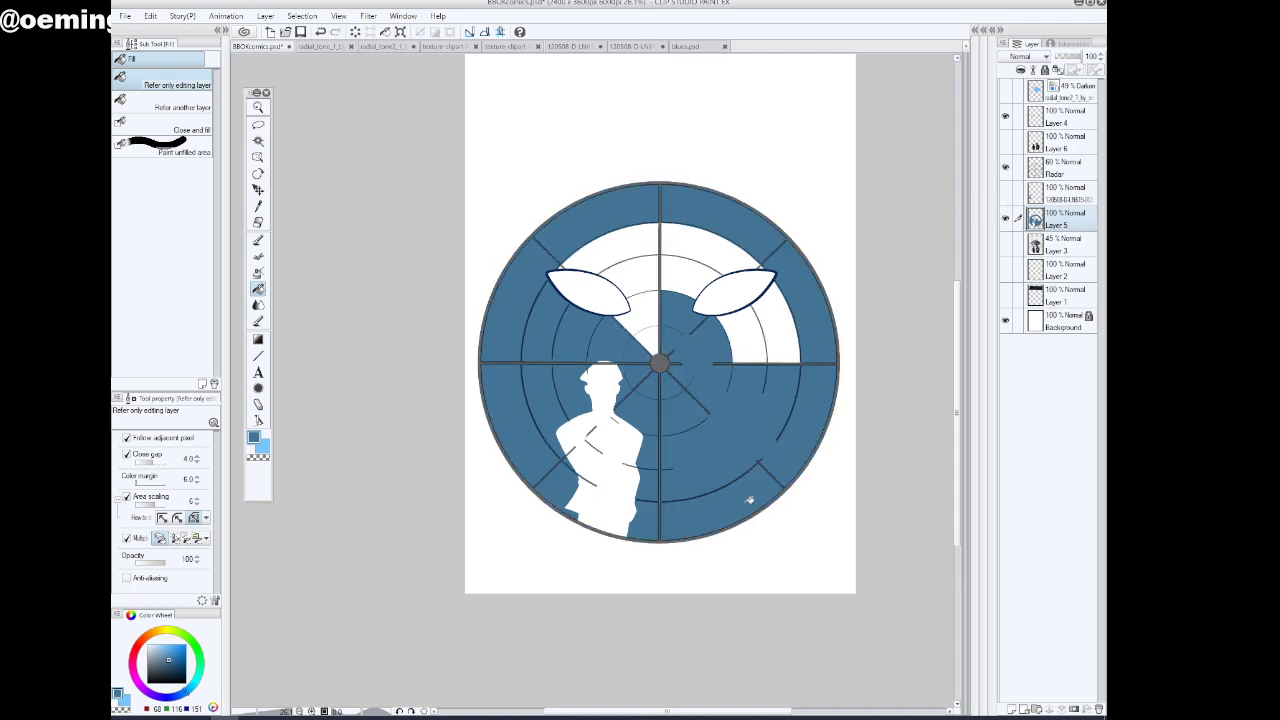
click(620, 516)
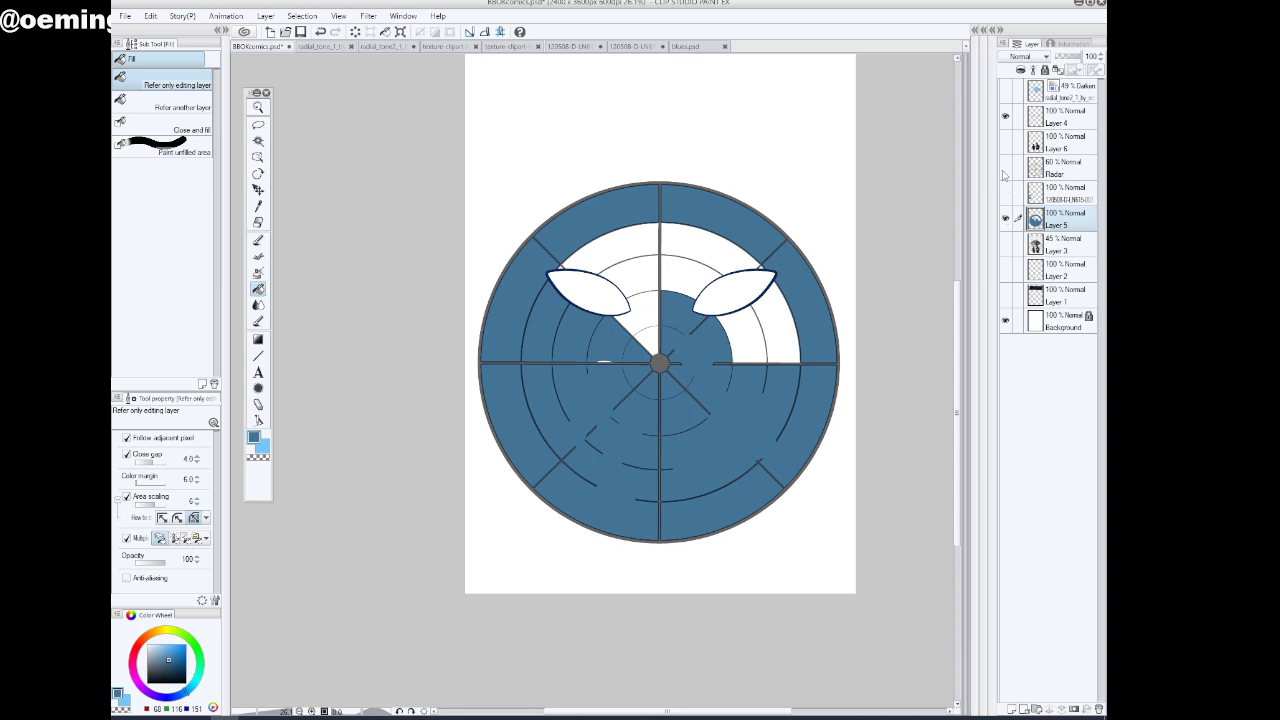
click(1005, 173)
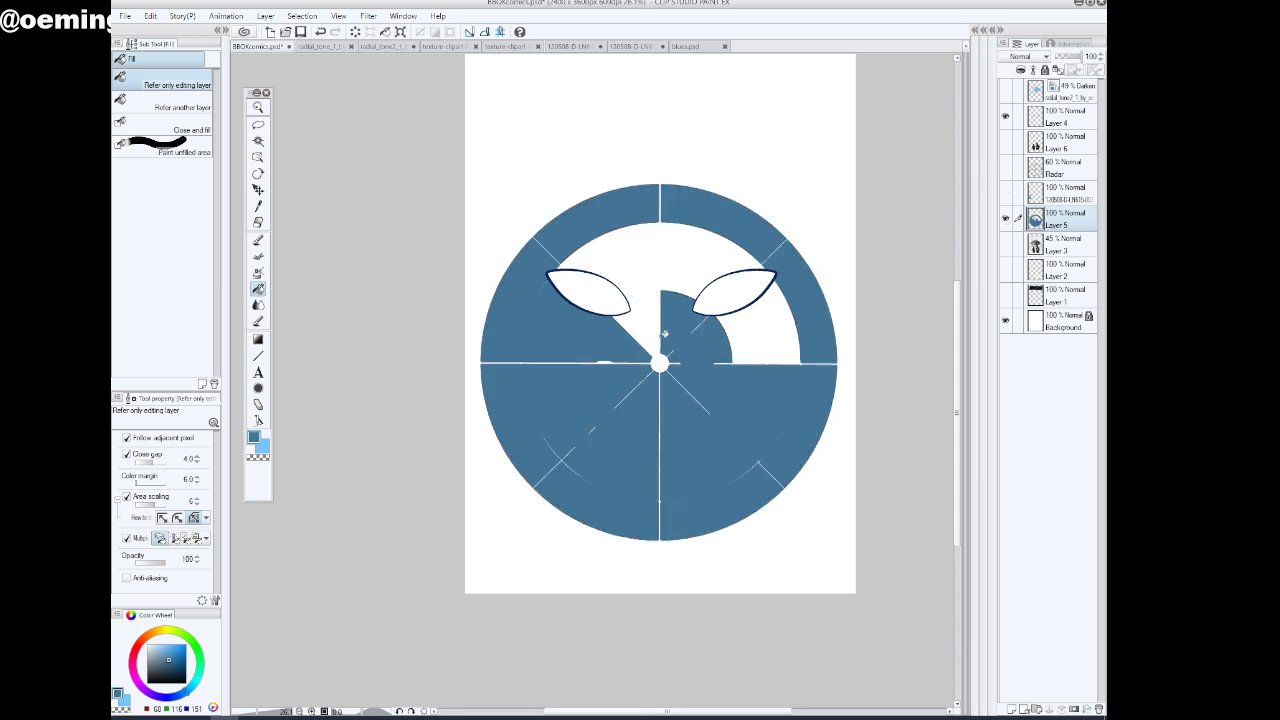
click(690, 249)
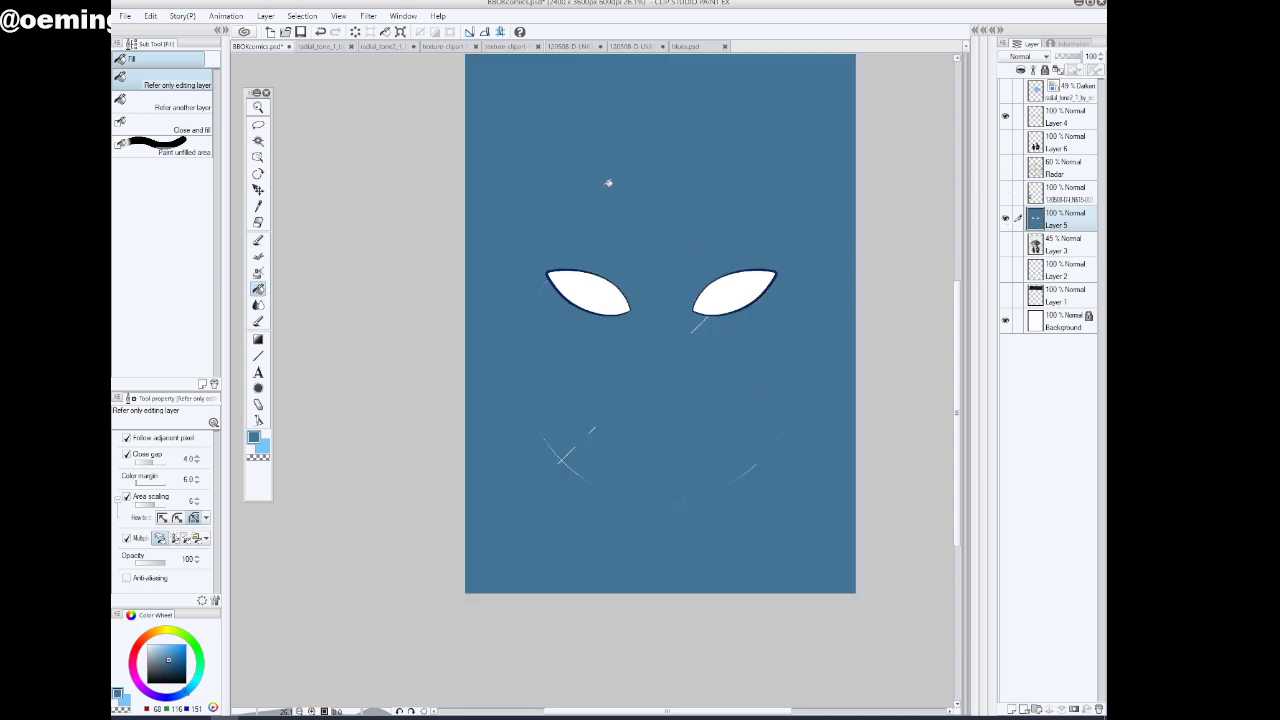
click(321, 32)
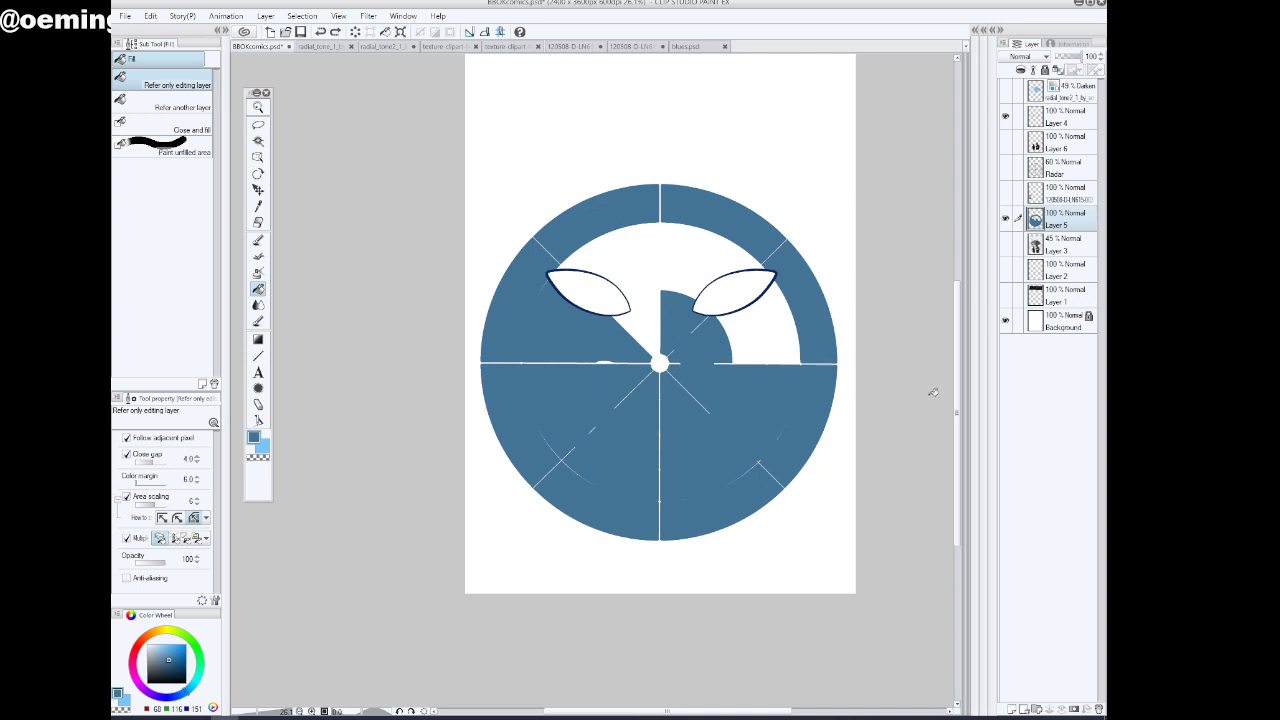
Delete Layer 5, show the Radar layer, and auto-select the area outside the radar's outer circle
drag(1066, 224, 1097, 709)
click(1005, 167)
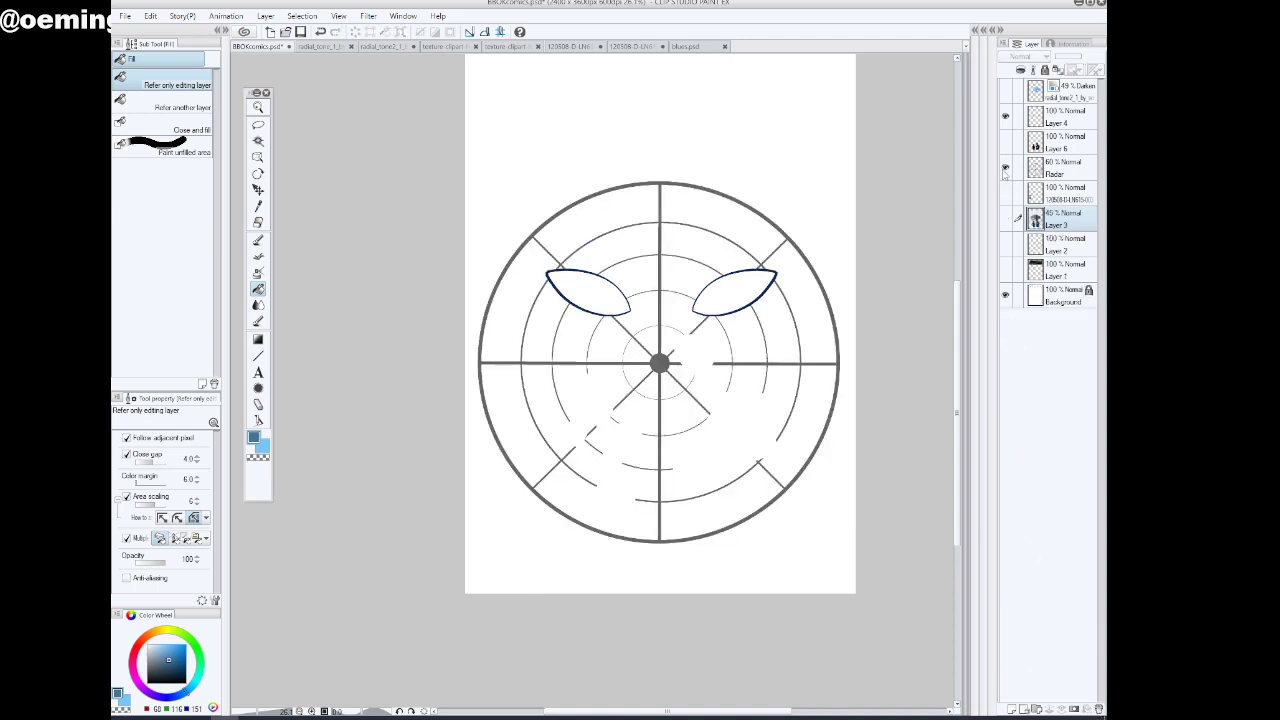
click(258, 140)
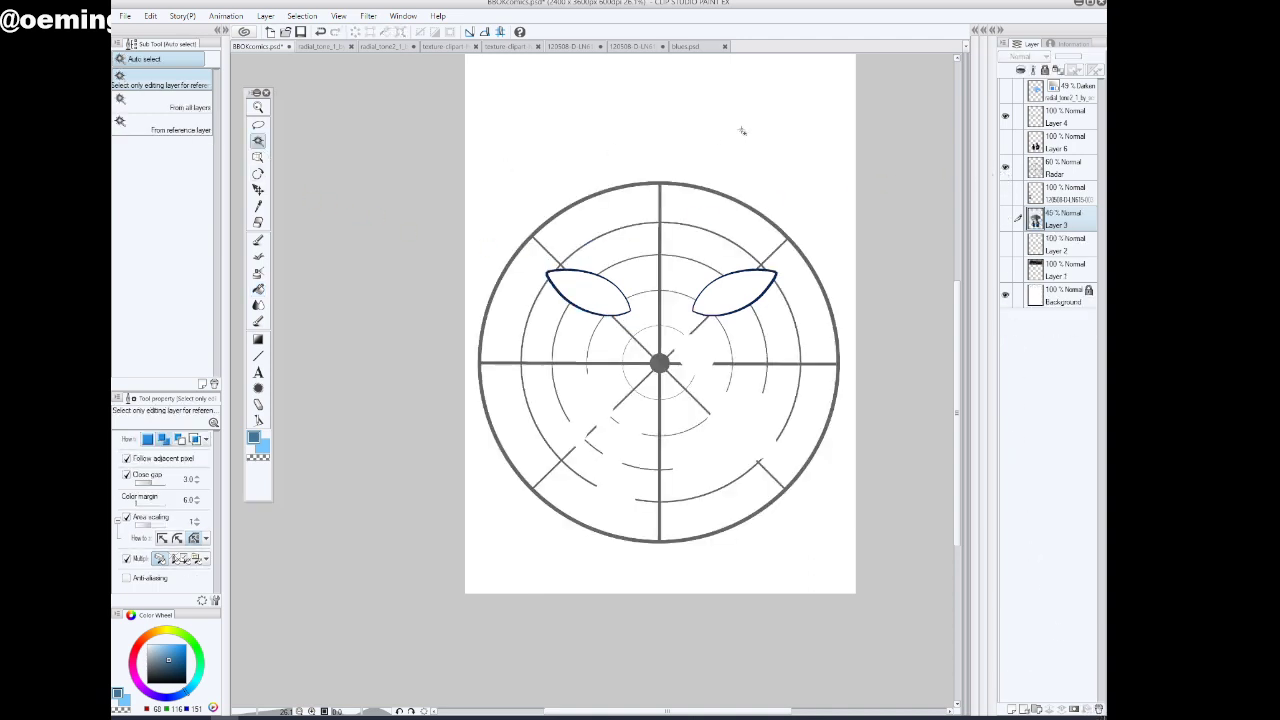
click(933, 350)
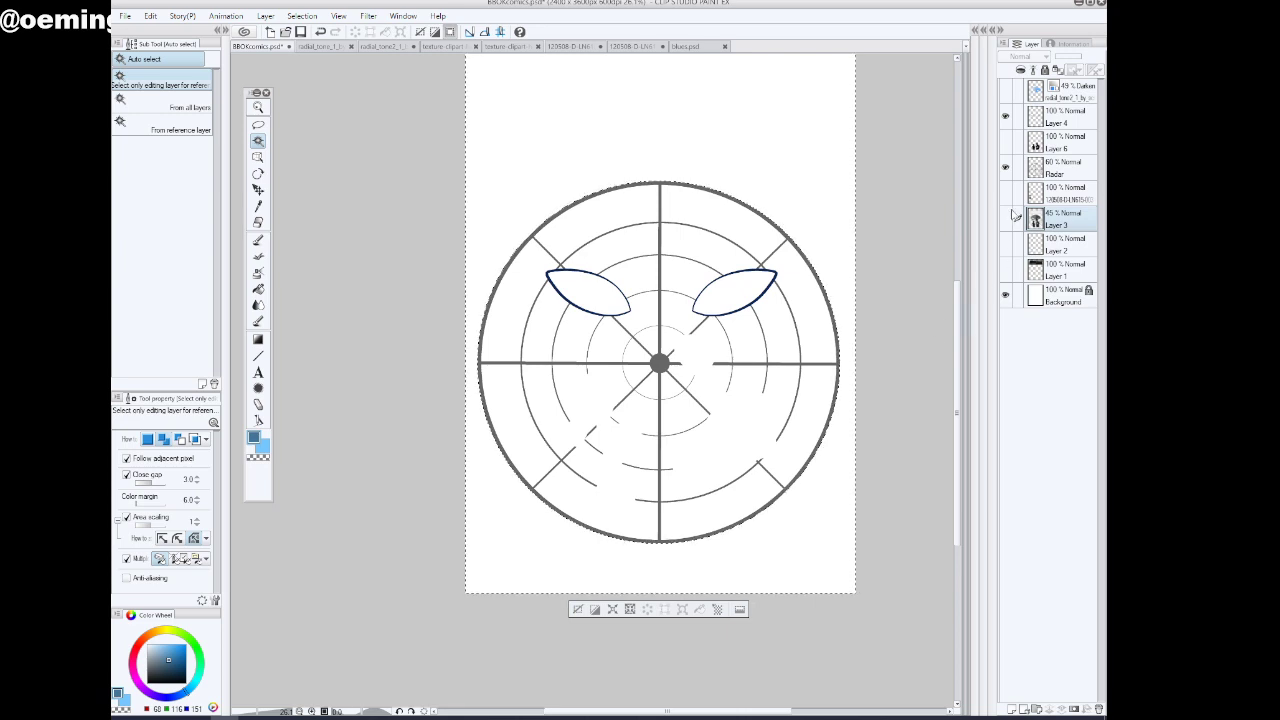
Hide the Radar layer, invert the selection, fill the radar circle with dark blue on a new layer, and deselect
click(1005, 166)
click(1012, 709)
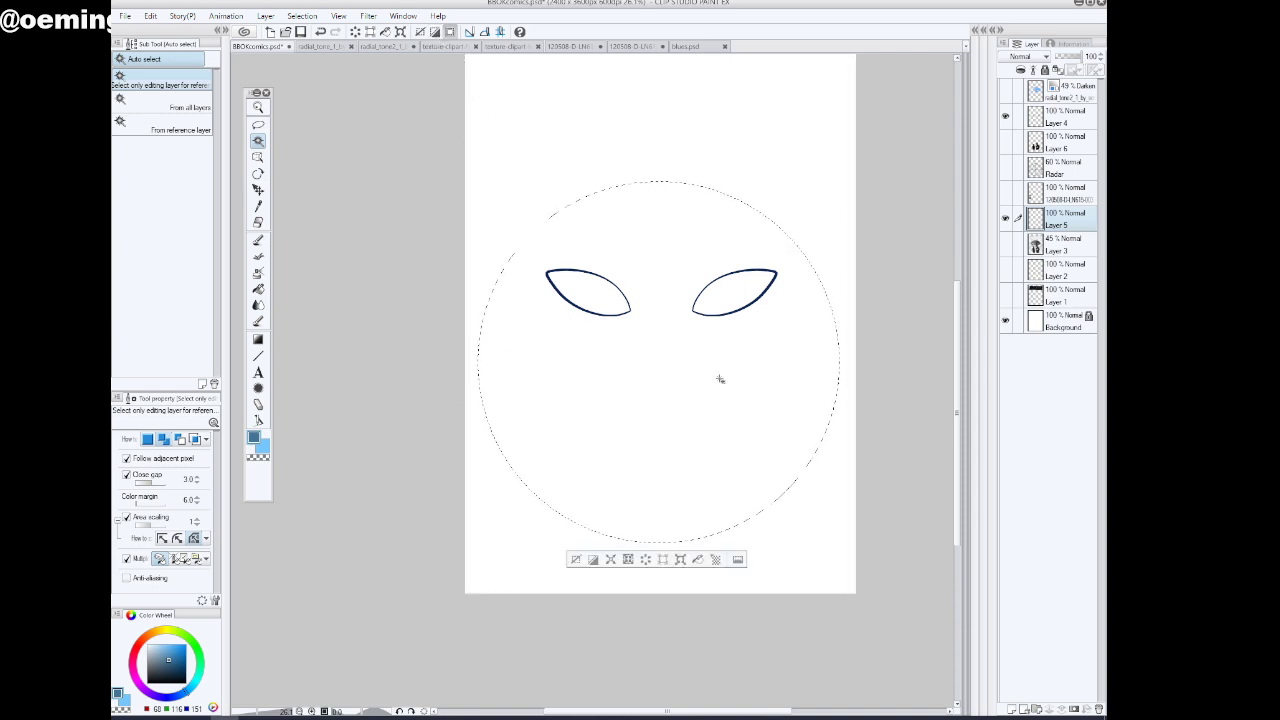
click(258, 288)
click(543, 374)
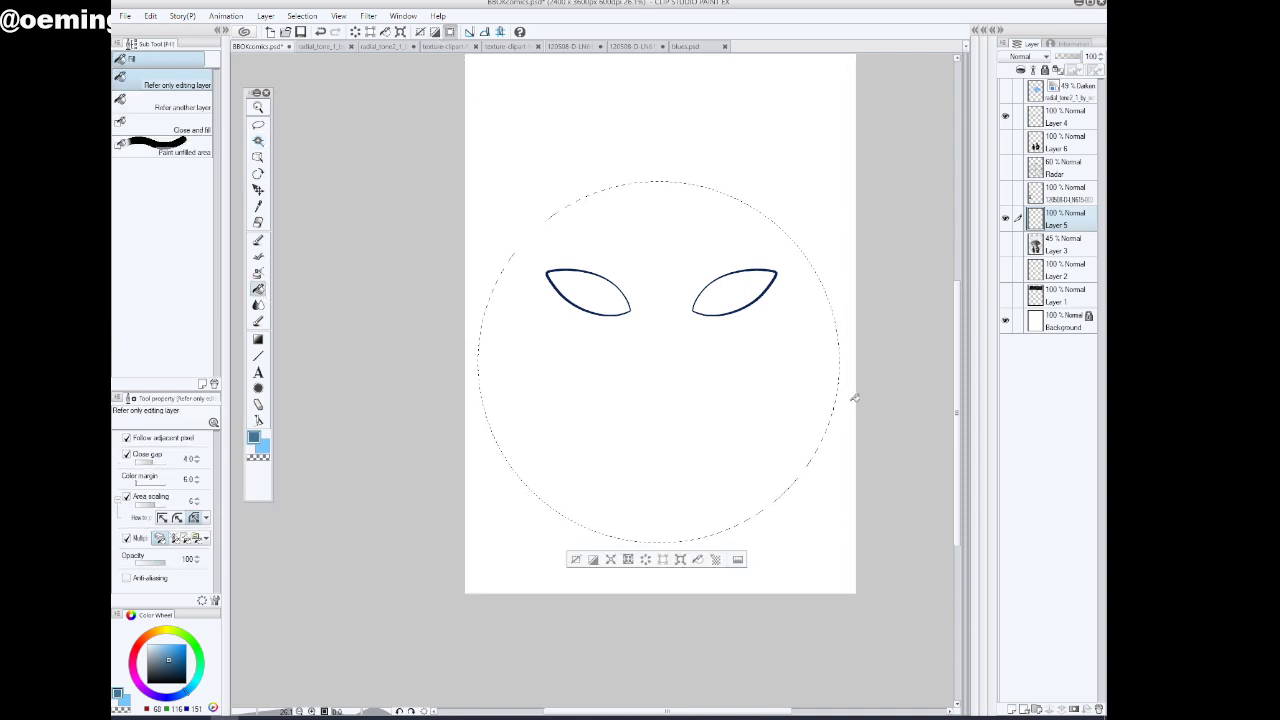
click(576, 560)
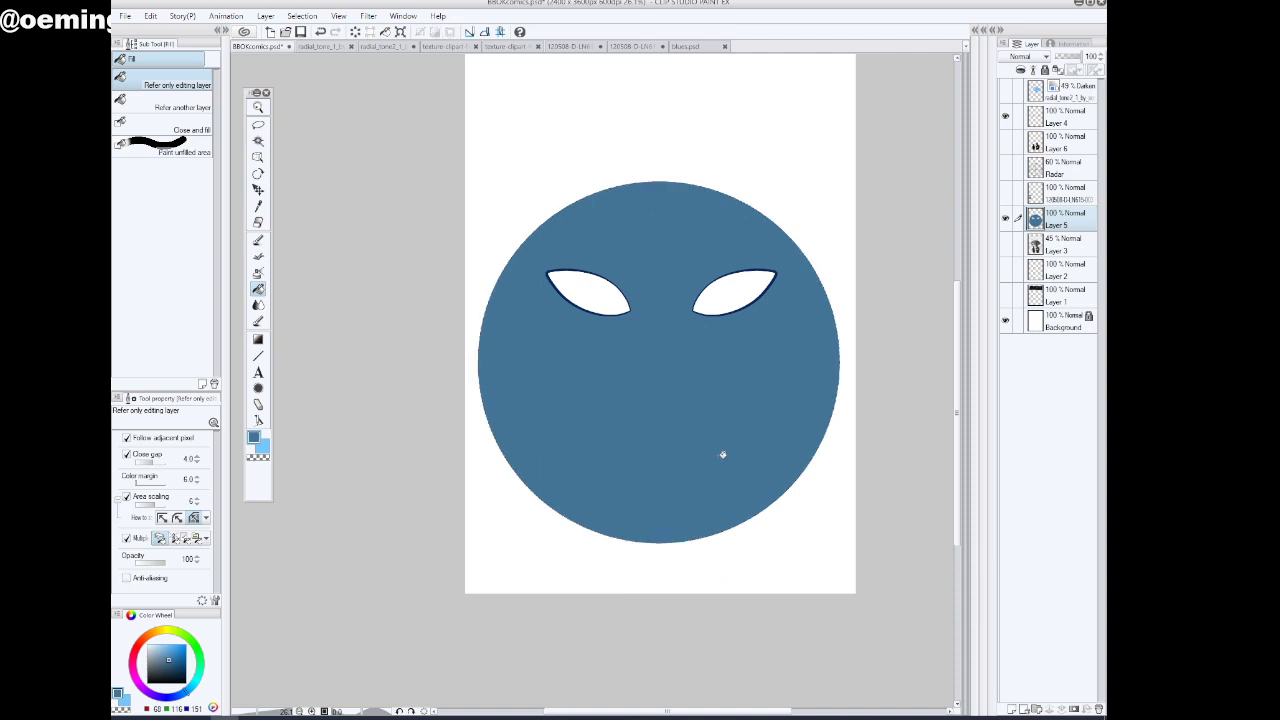
Move the blue circle layer beneath Layer 3 and briefly show the Layer 3 sketch to check the fill against it
click(1005, 245)
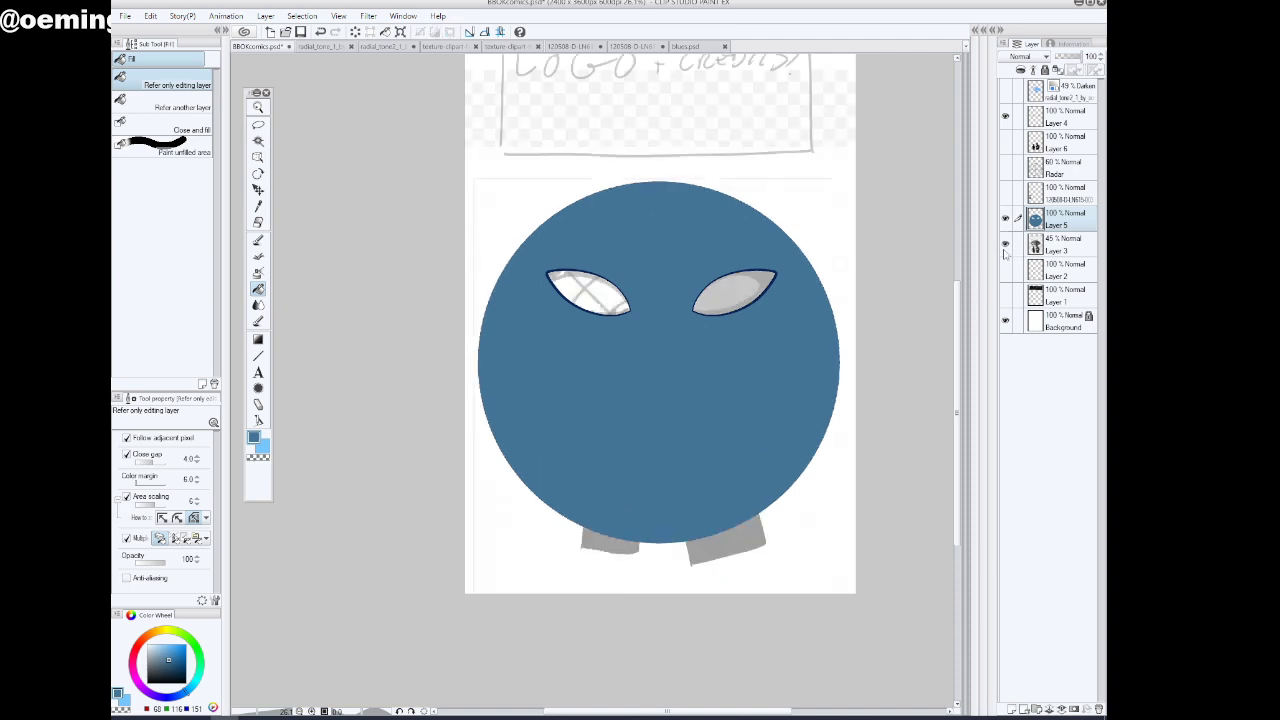
click(1005, 245)
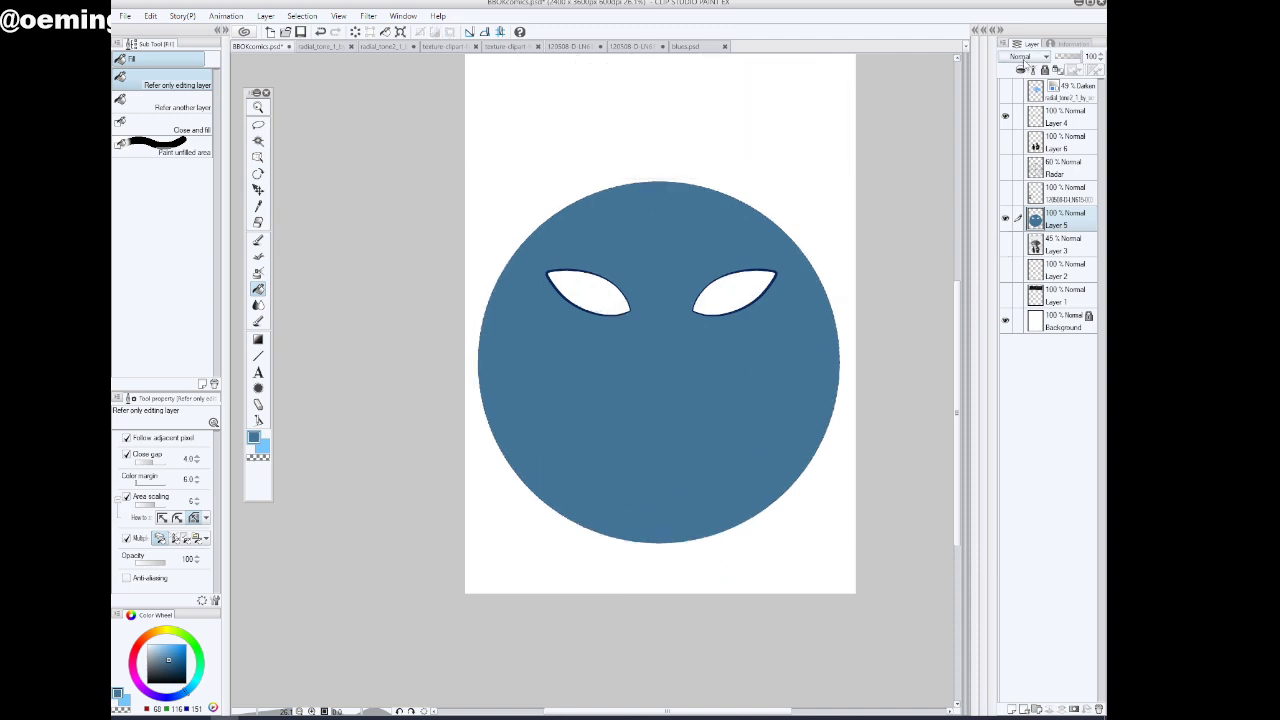
drag(1063, 222, 1056, 266)
click(1005, 219)
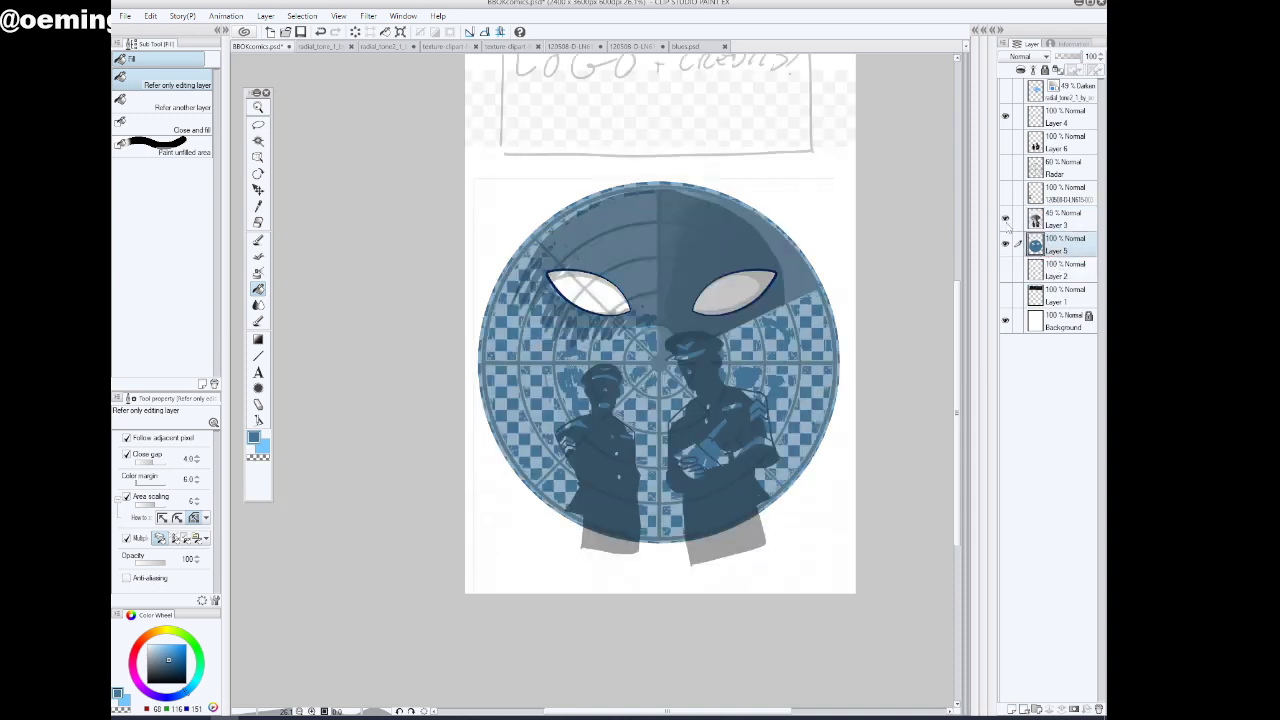
click(1005, 219)
Move the blue circle layer directly beneath the Radar layer and show the Radar, Layer 6 and radial tone layers
drag(1065, 250, 1056, 190)
click(1006, 194)
click(1006, 194)
click(1006, 167)
click(1006, 141)
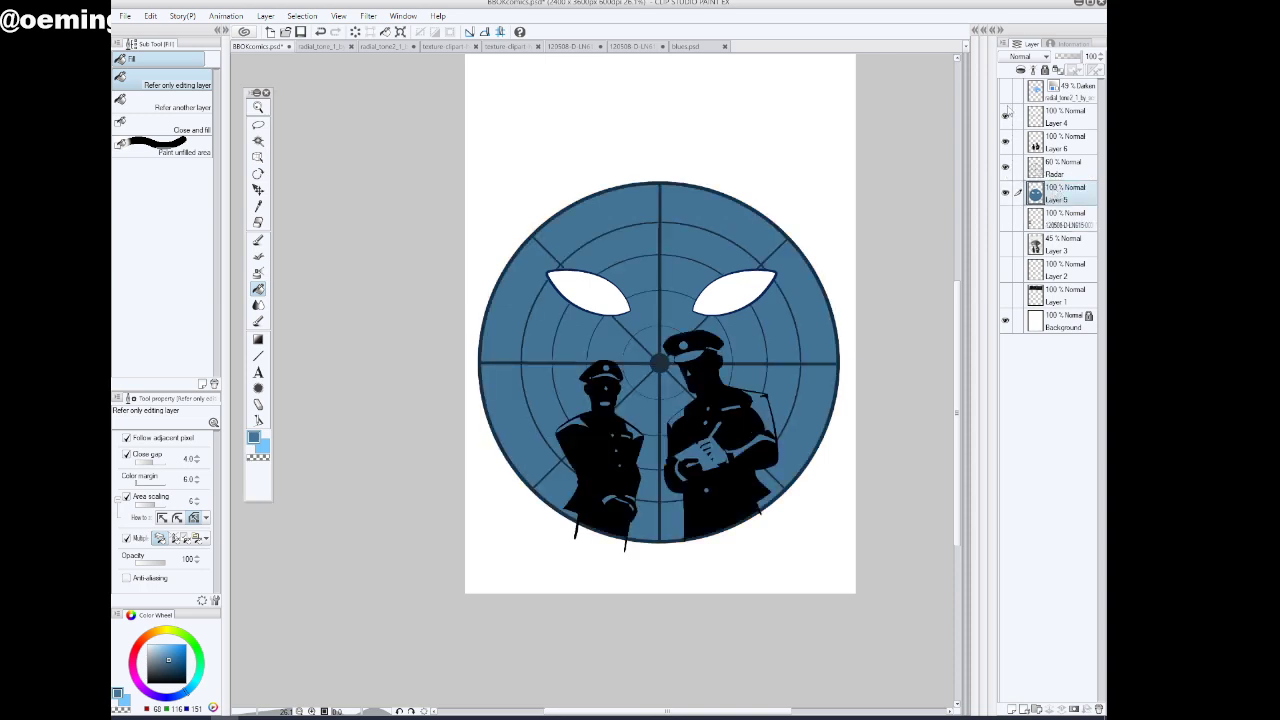
click(1006, 90)
Set the foreground colour to black and fill the page area surrounding the radar and officers on Layer 6
click(258, 107)
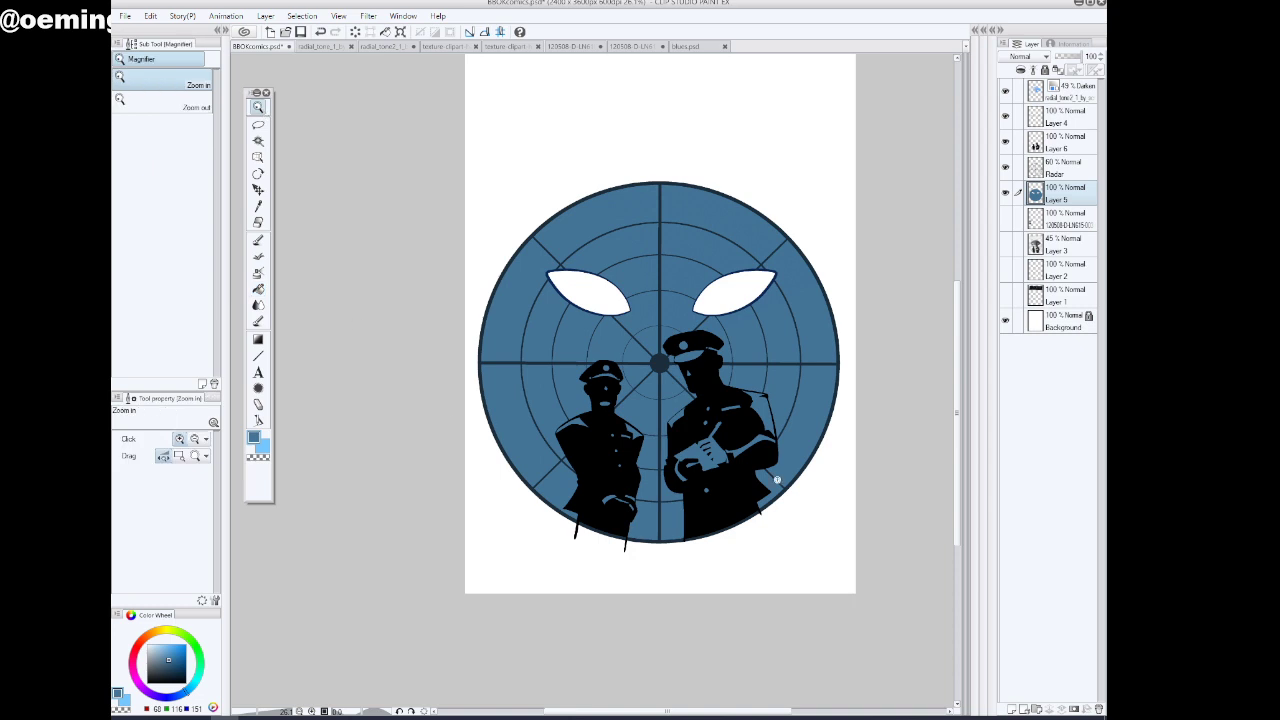
click(867, 465)
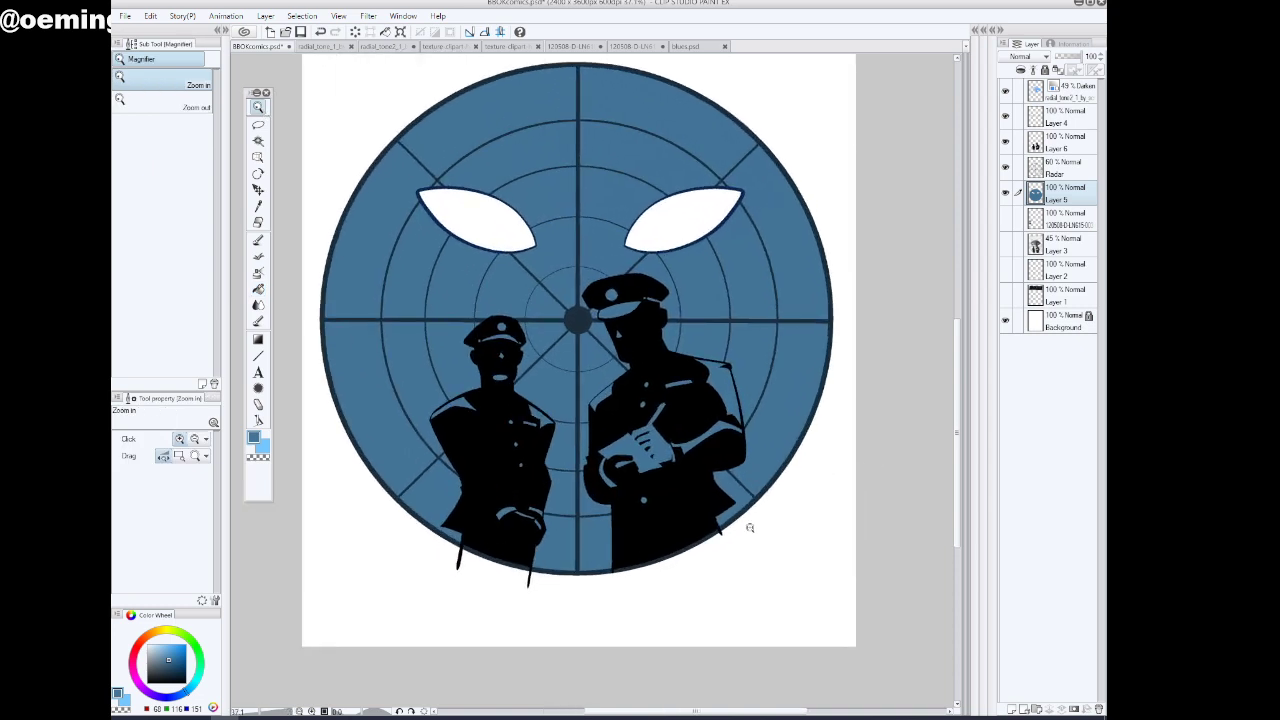
click(1066, 146)
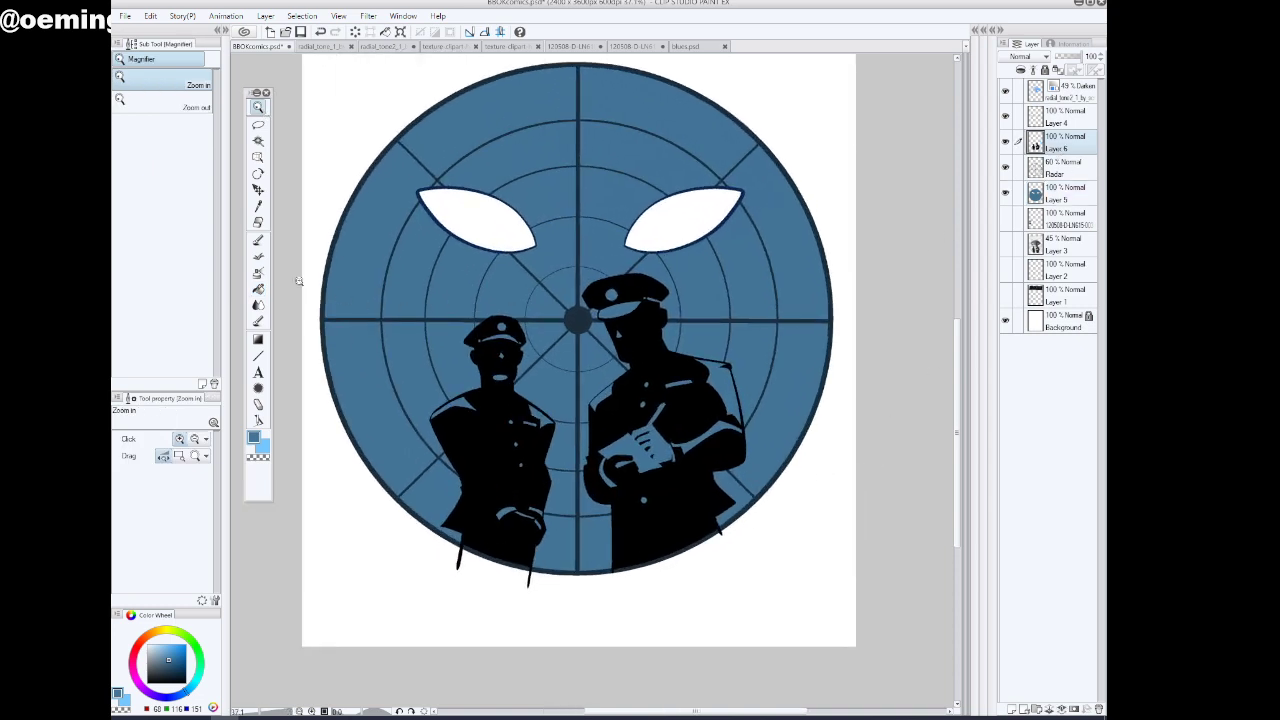
click(258, 289)
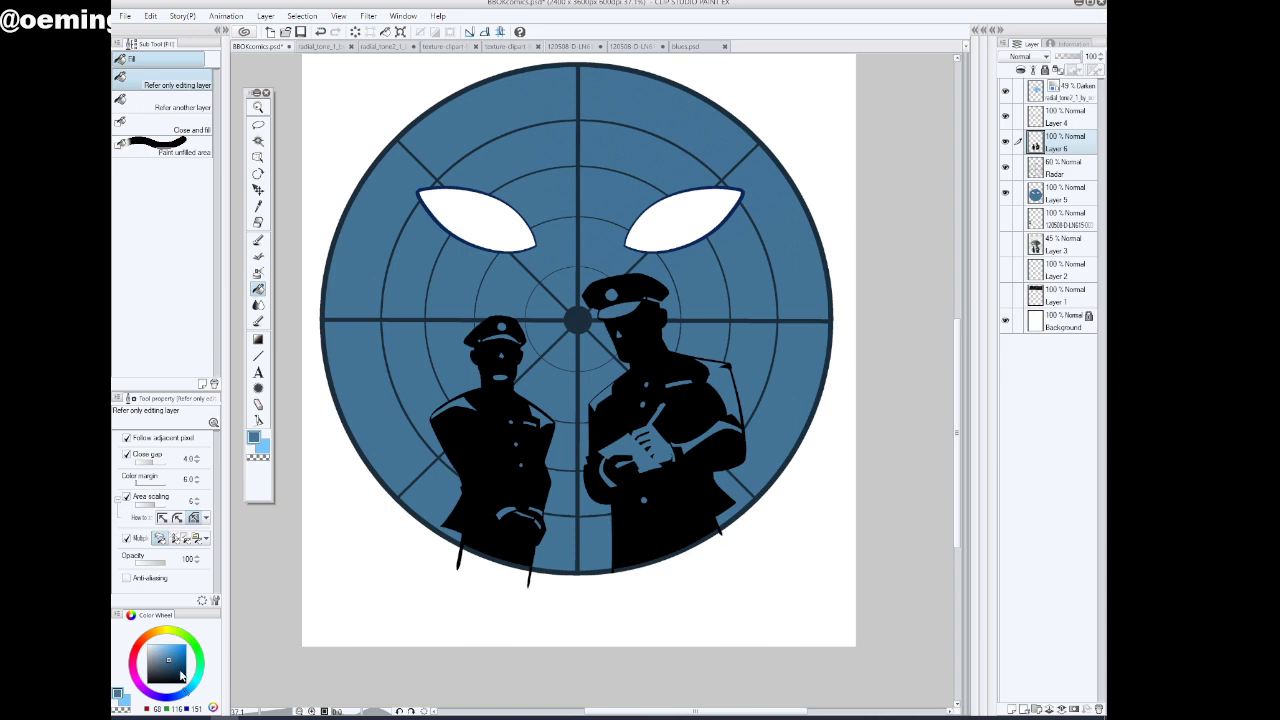
click(185, 684)
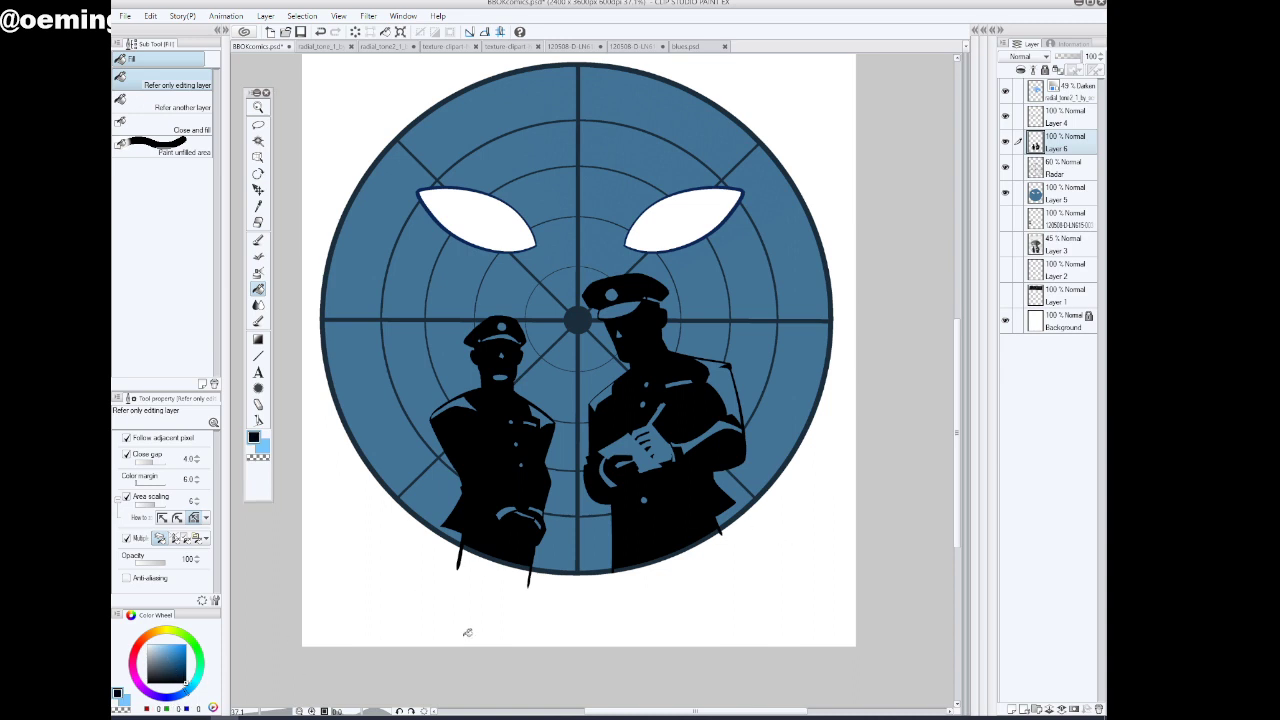
click(795, 585)
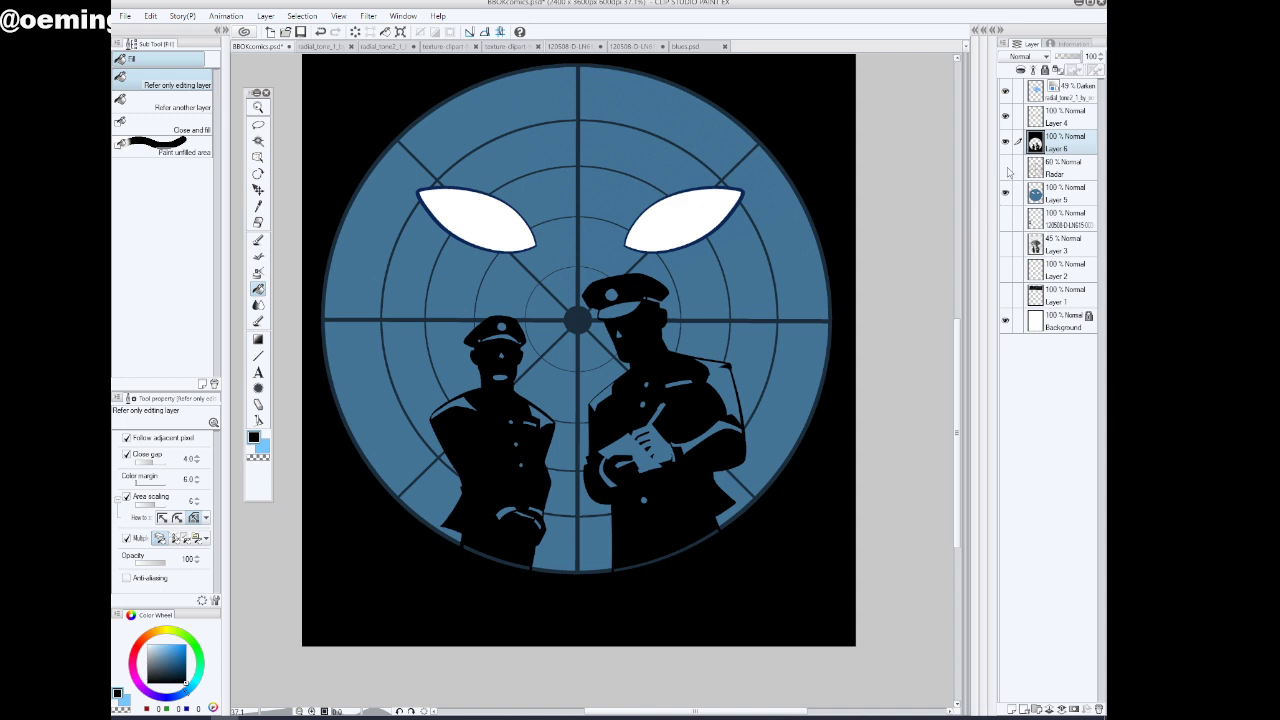
Hide the radial tone layer and set the Radar layer's opacity to 100%, keeping the eyes on Layer 4 shown
click(1006, 168)
click(1006, 168)
drag(1008, 92, 1006, 118)
click(1062, 168)
drag(1070, 57, 1082, 57)
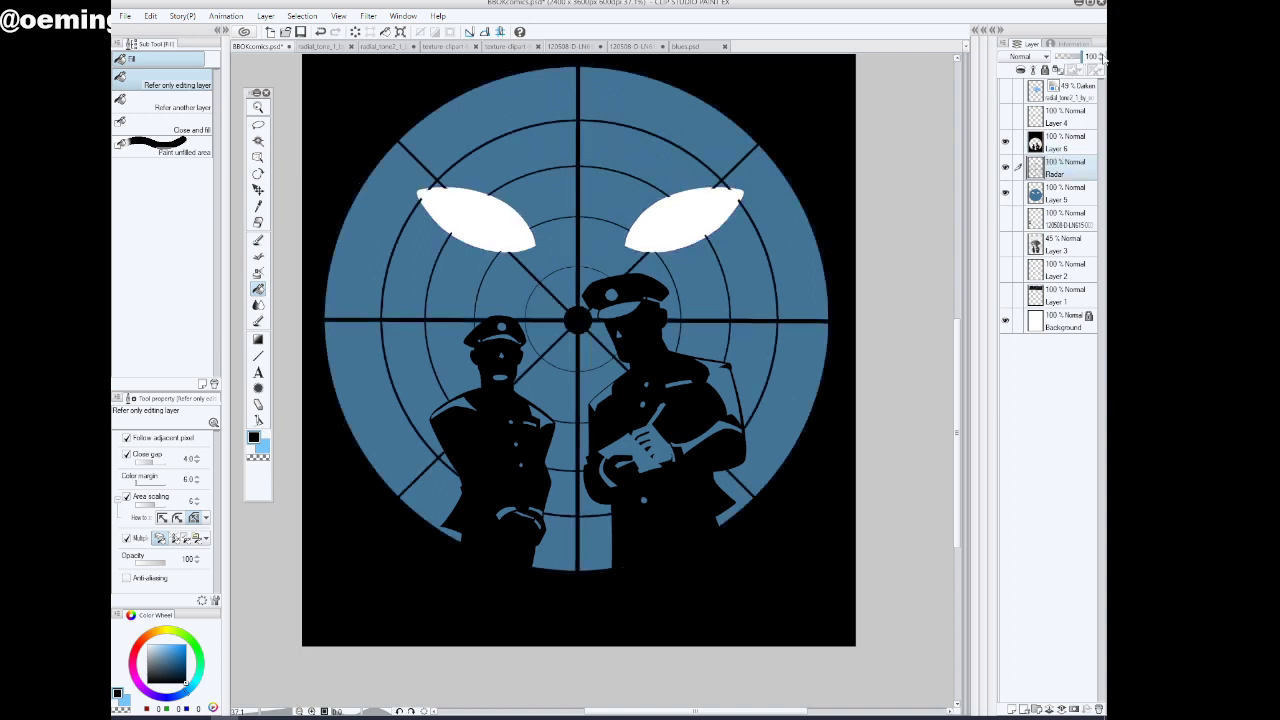
click(258, 107)
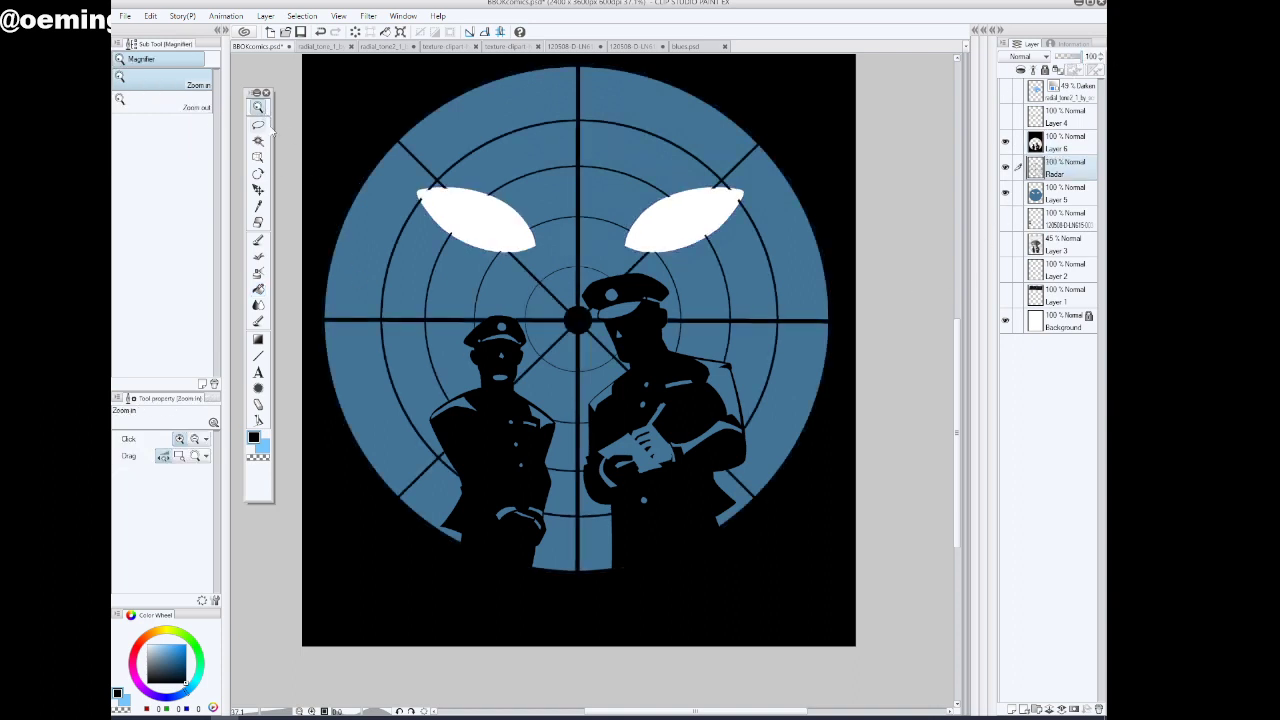
scroll(769, 429, down, 2)
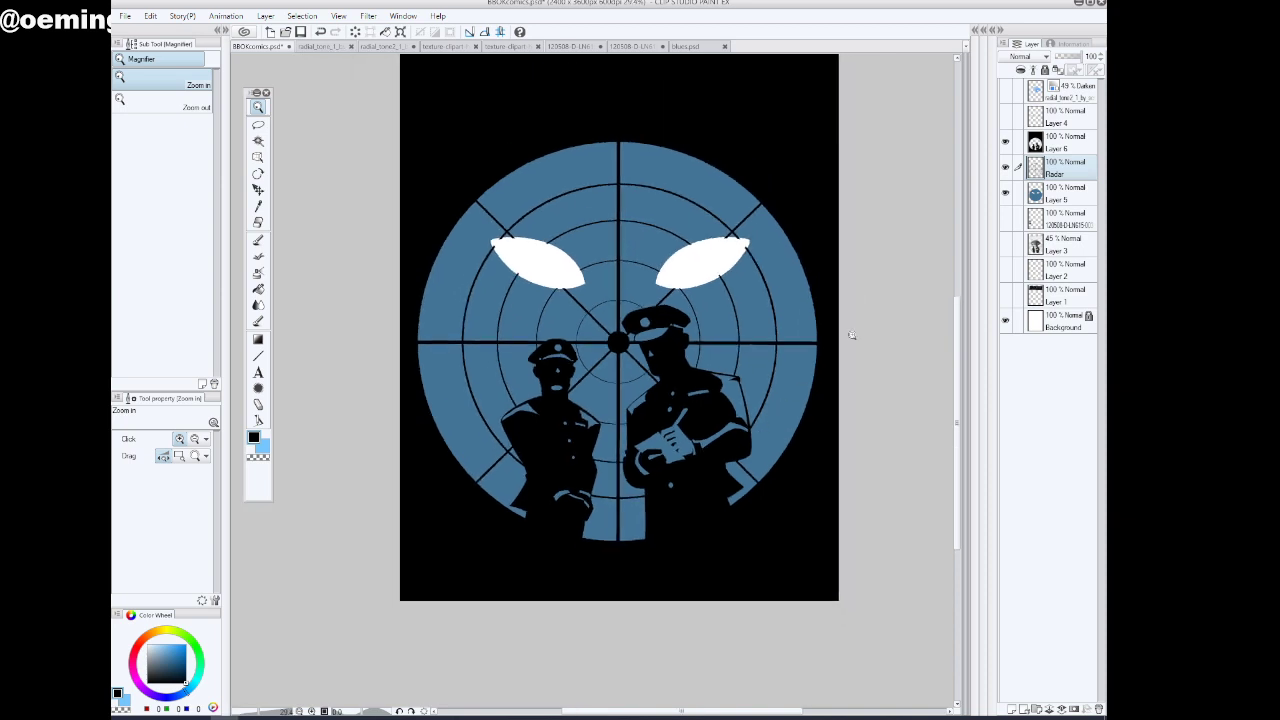
click(1006, 118)
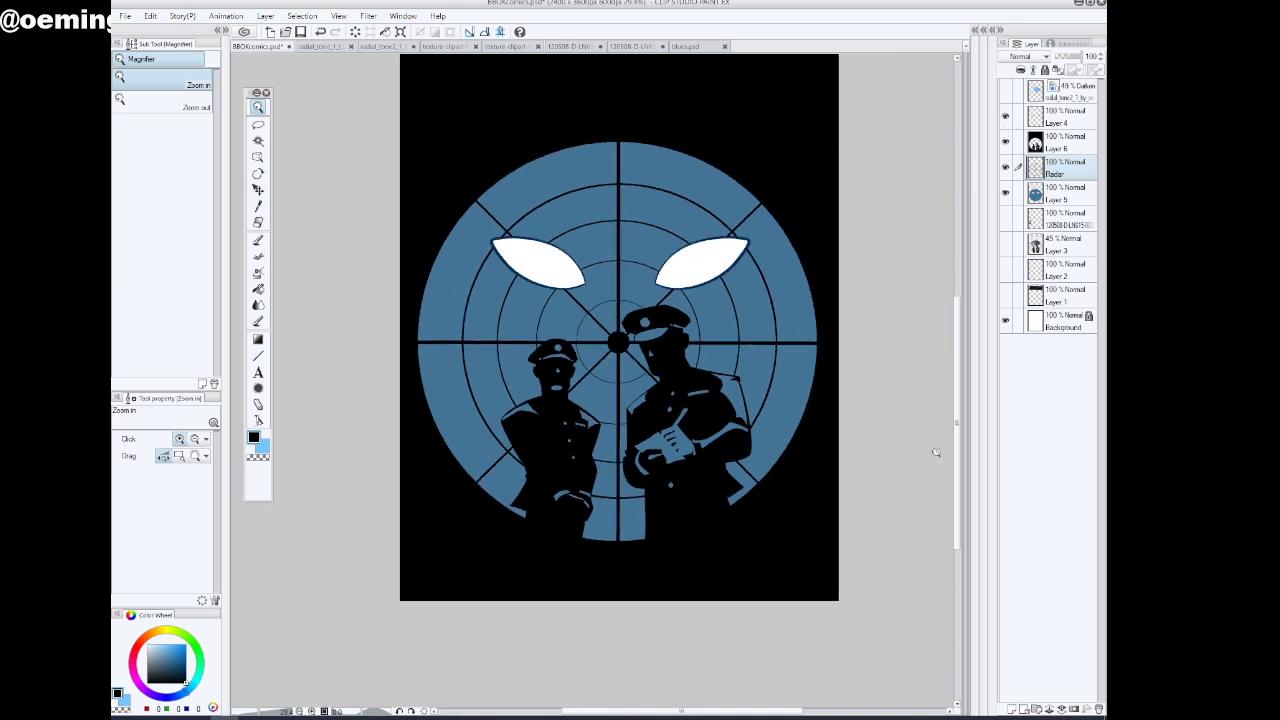
Fill the larger officer's rear shoulder, sleeve and hand highlights with the light blue background colour on Layer 5
click(265, 449)
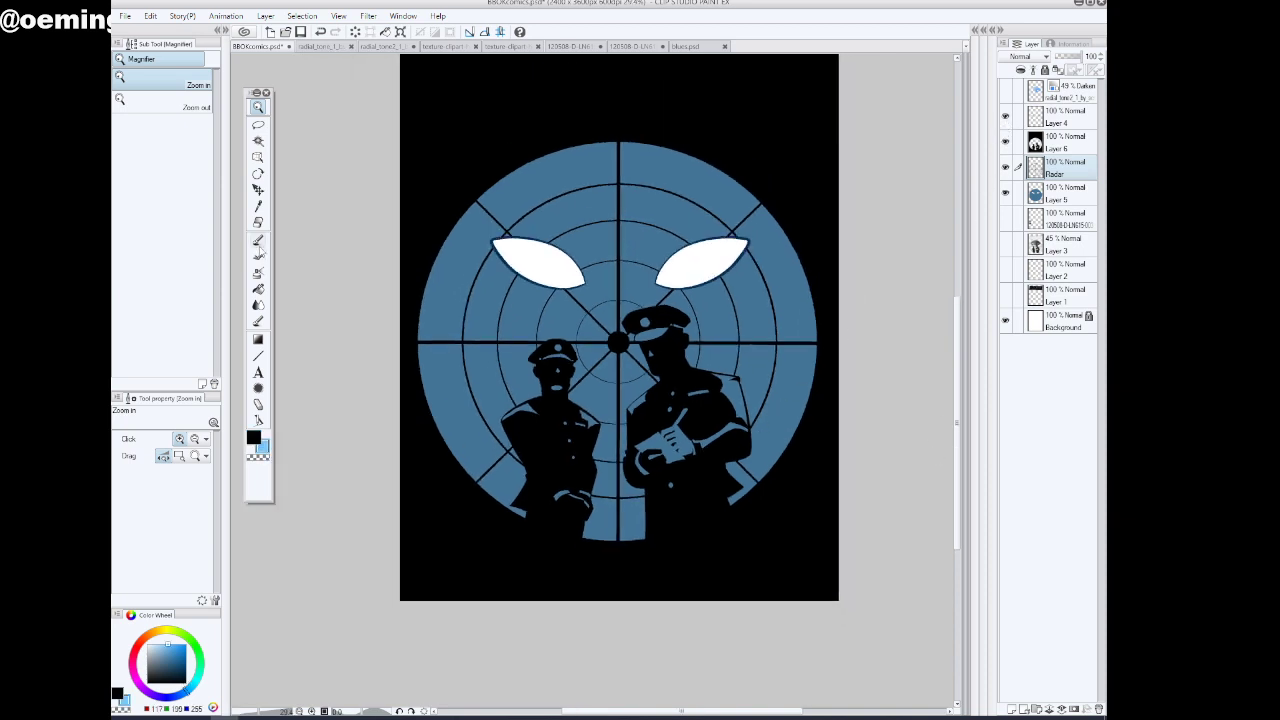
click(258, 289)
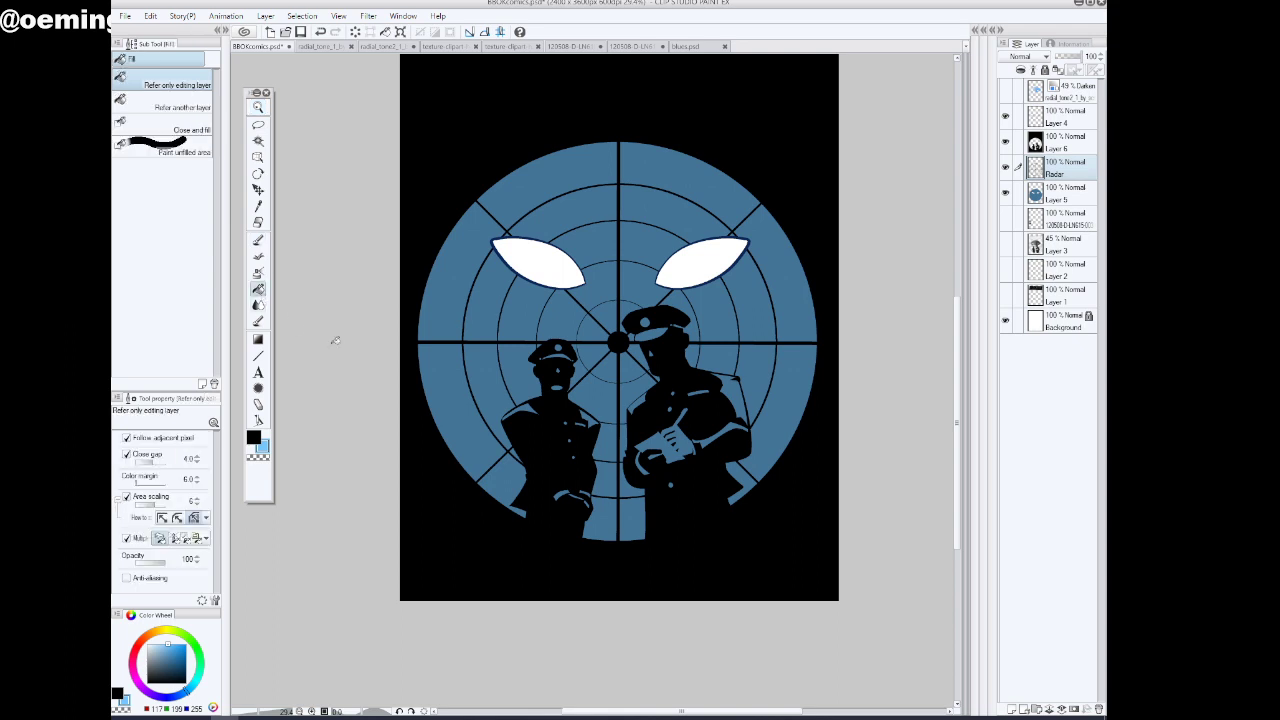
click(1065, 194)
click(738, 400)
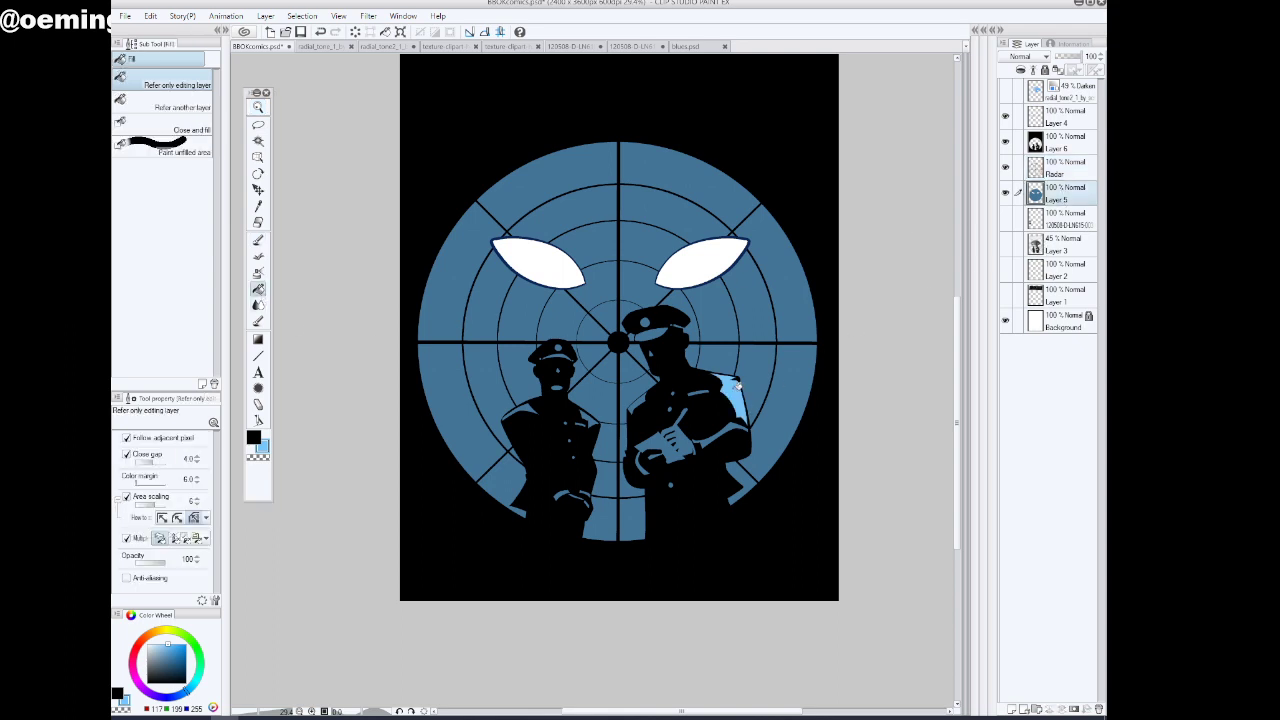
click(730, 428)
click(669, 454)
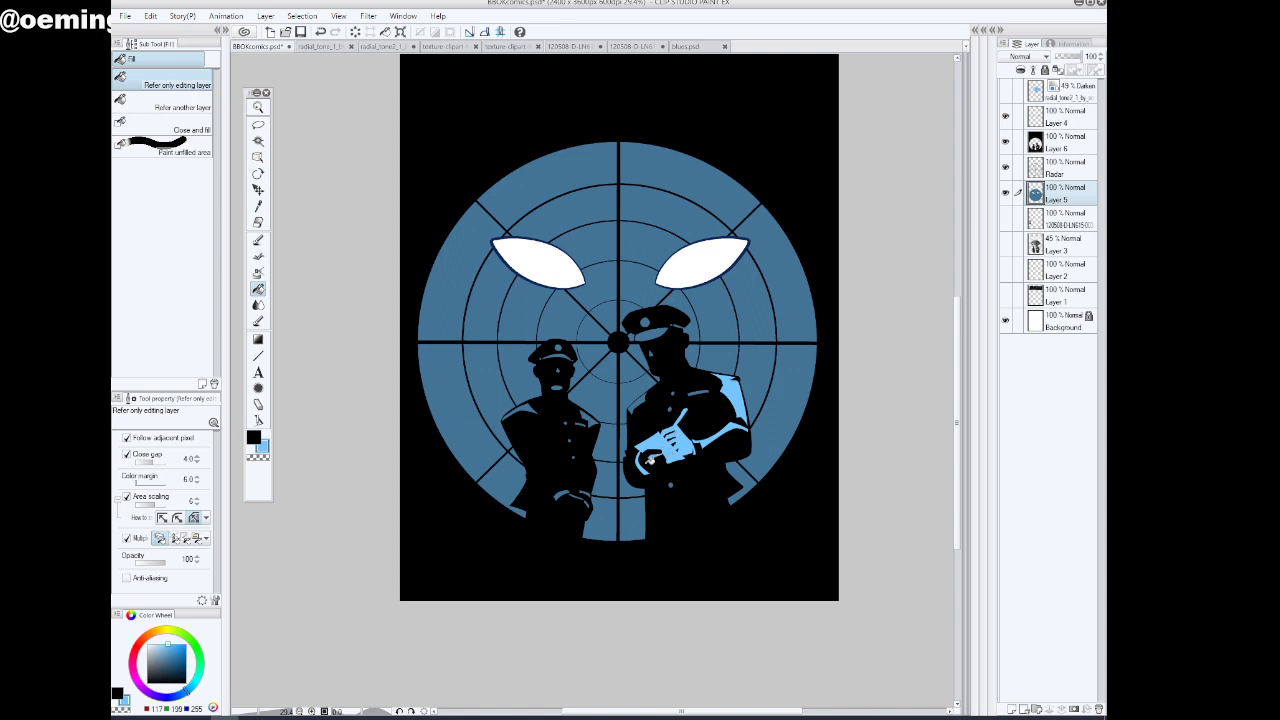
Fill the larger officer's cap highlights and the smaller officer's uniform highlights with light blue on Layer 5
click(655, 325)
click(679, 318)
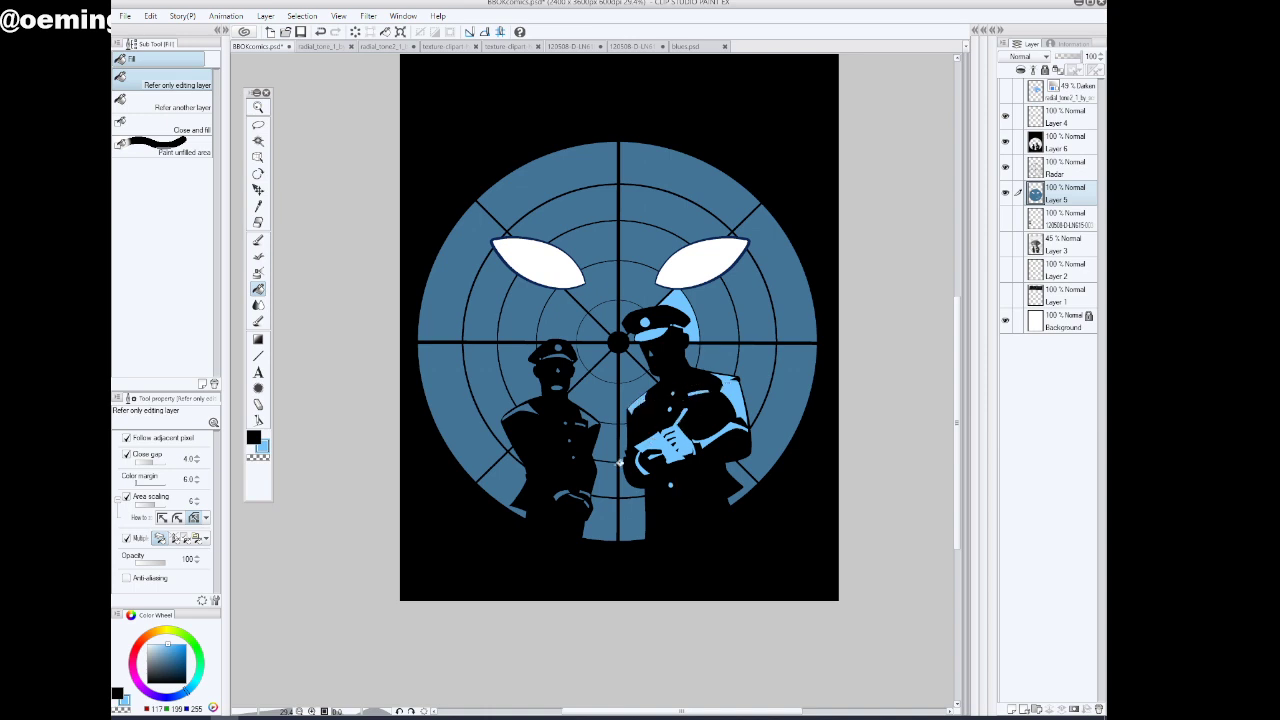
click(565, 493)
Fill the small triangular highlight on the larger officer's face with light blue
click(258, 107)
click(748, 312)
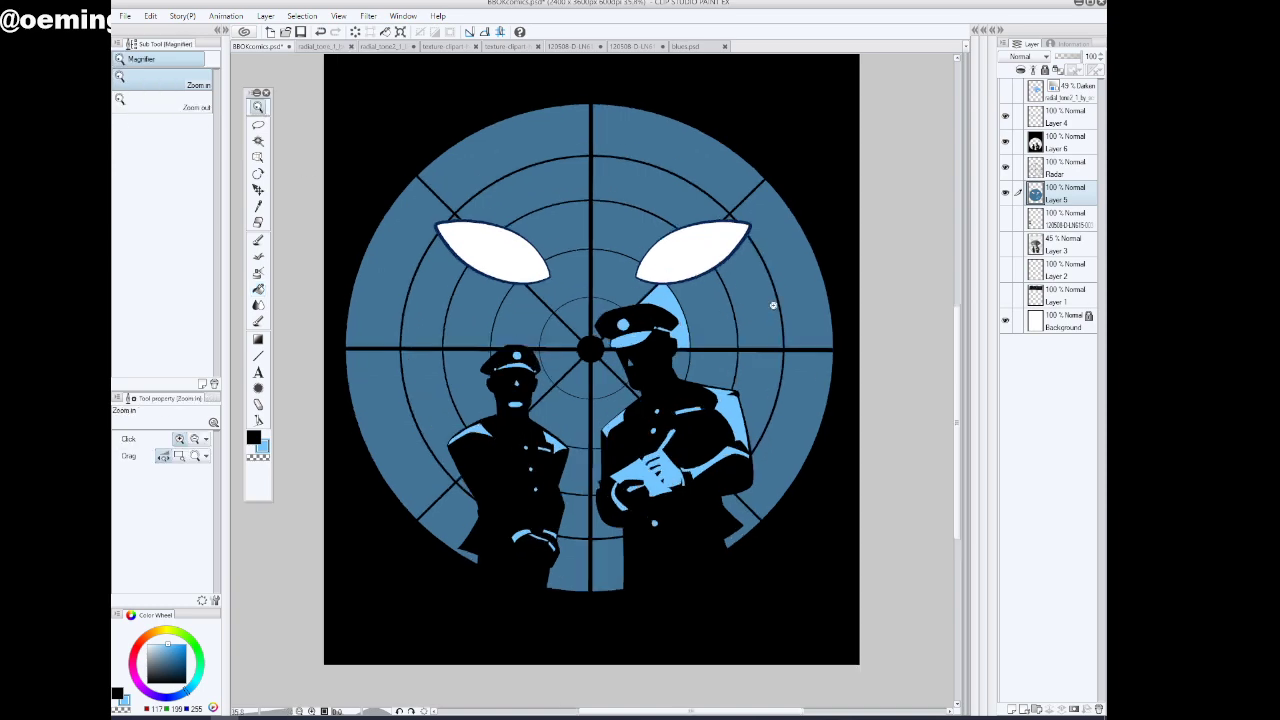
click(752, 310)
key(g)
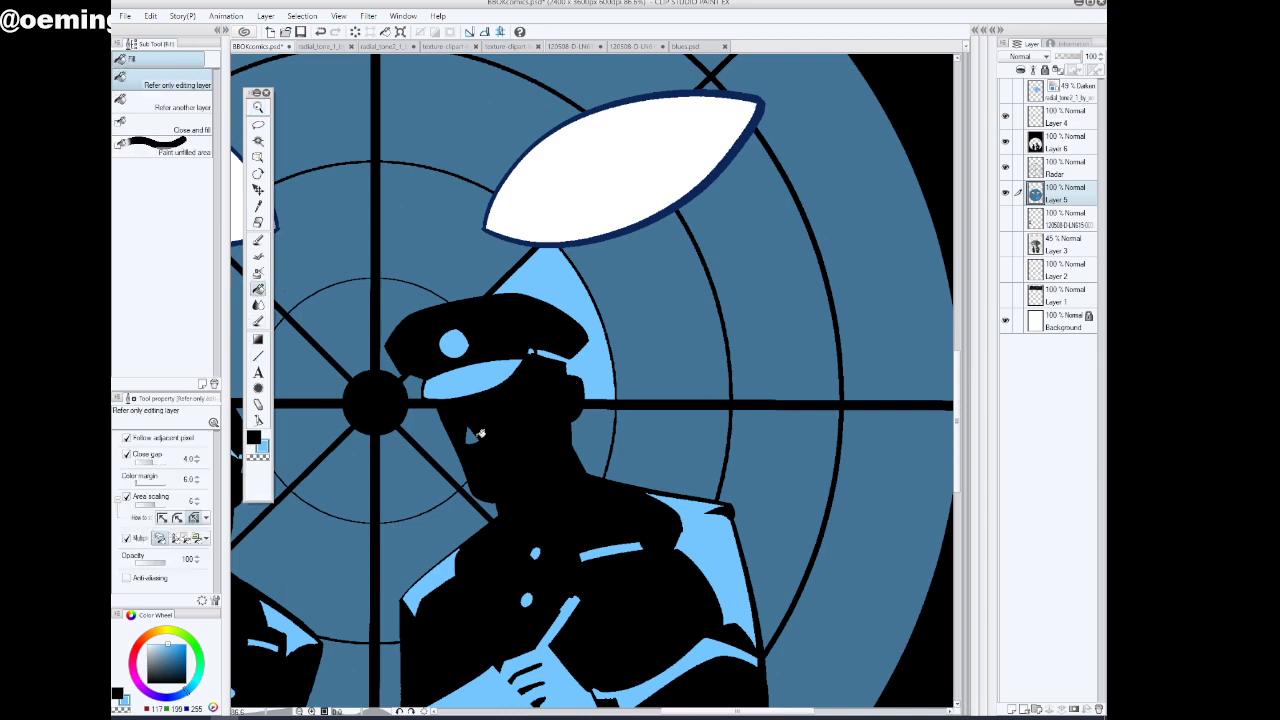
Sample the radar's dark blue and refill the radar section behind the larger officer's cap with it
click(258, 240)
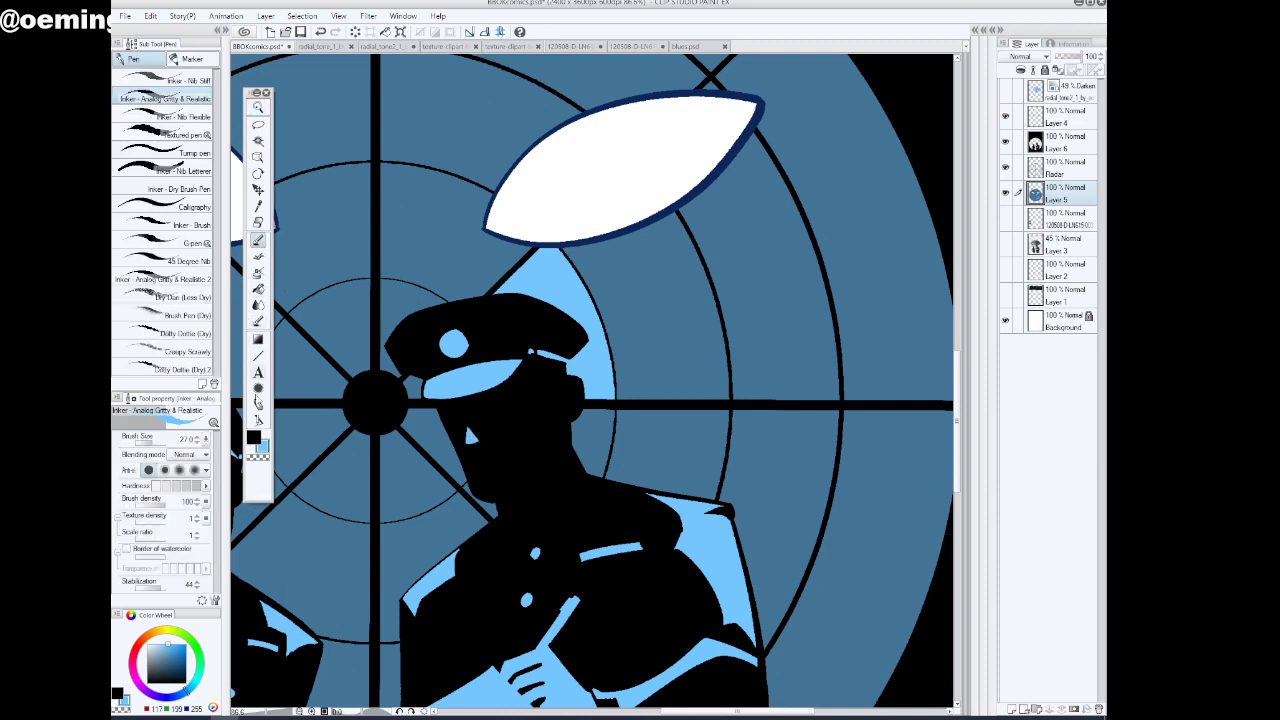
alt+click(424, 475)
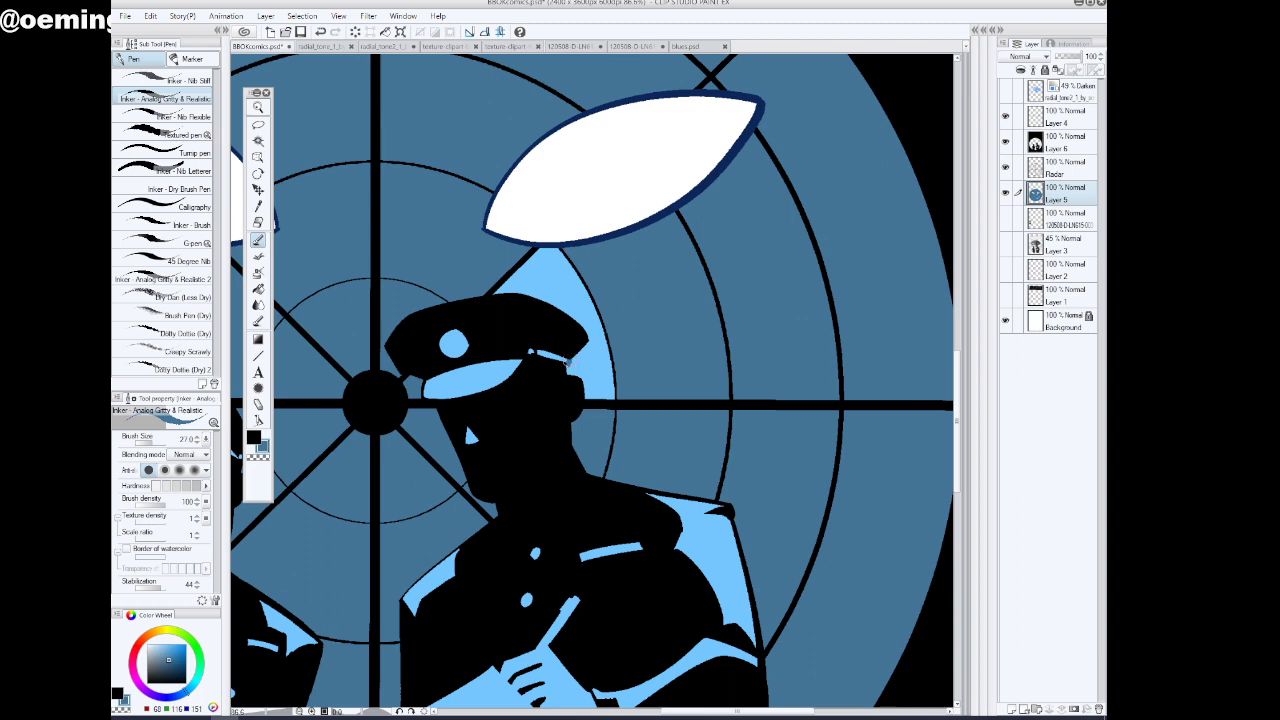
click(258, 289)
click(604, 378)
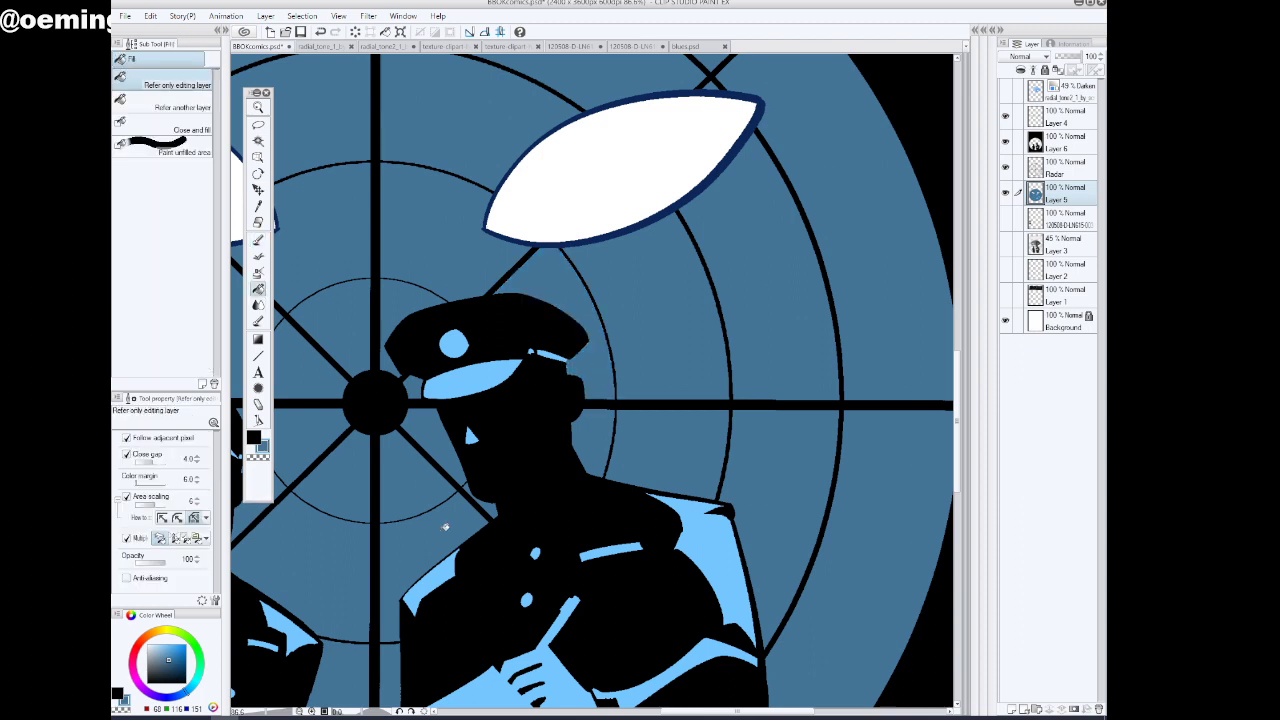
Set the radial tone layer to 100% opacity and Normal blending to preview it over the radar, and hide it again
click(258, 107)
drag(735, 407, 668, 498)
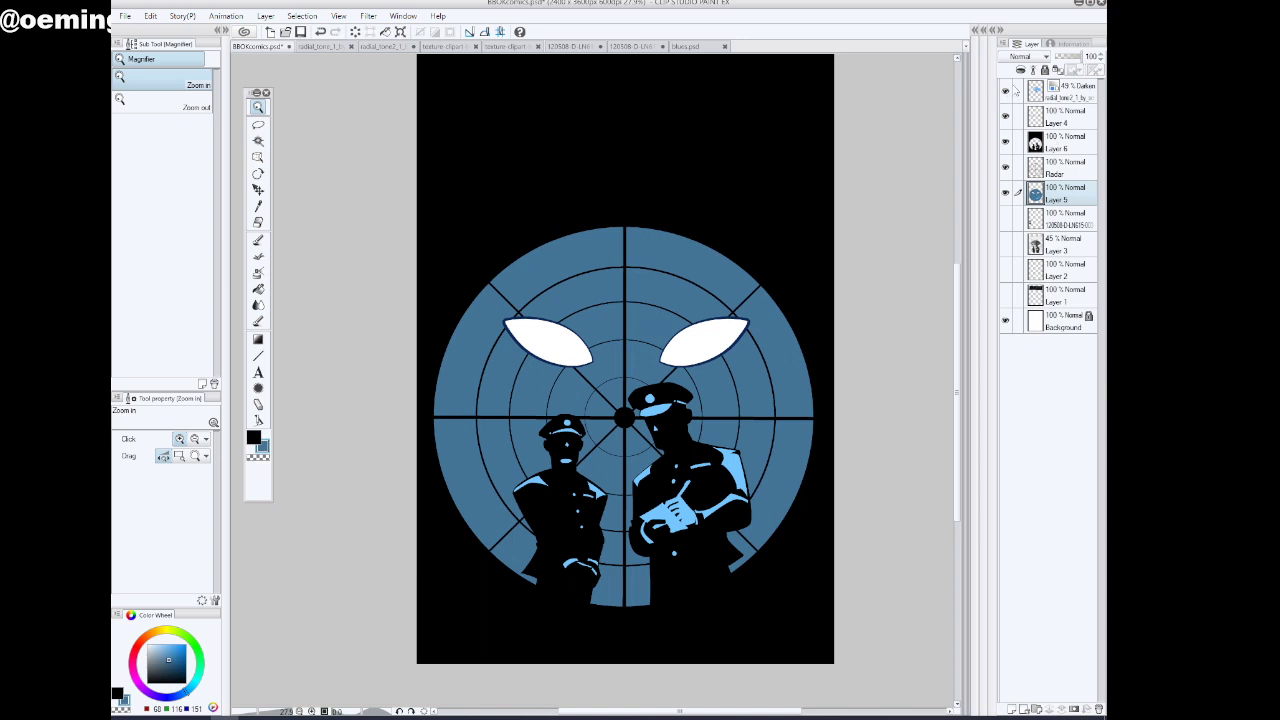
click(1067, 93)
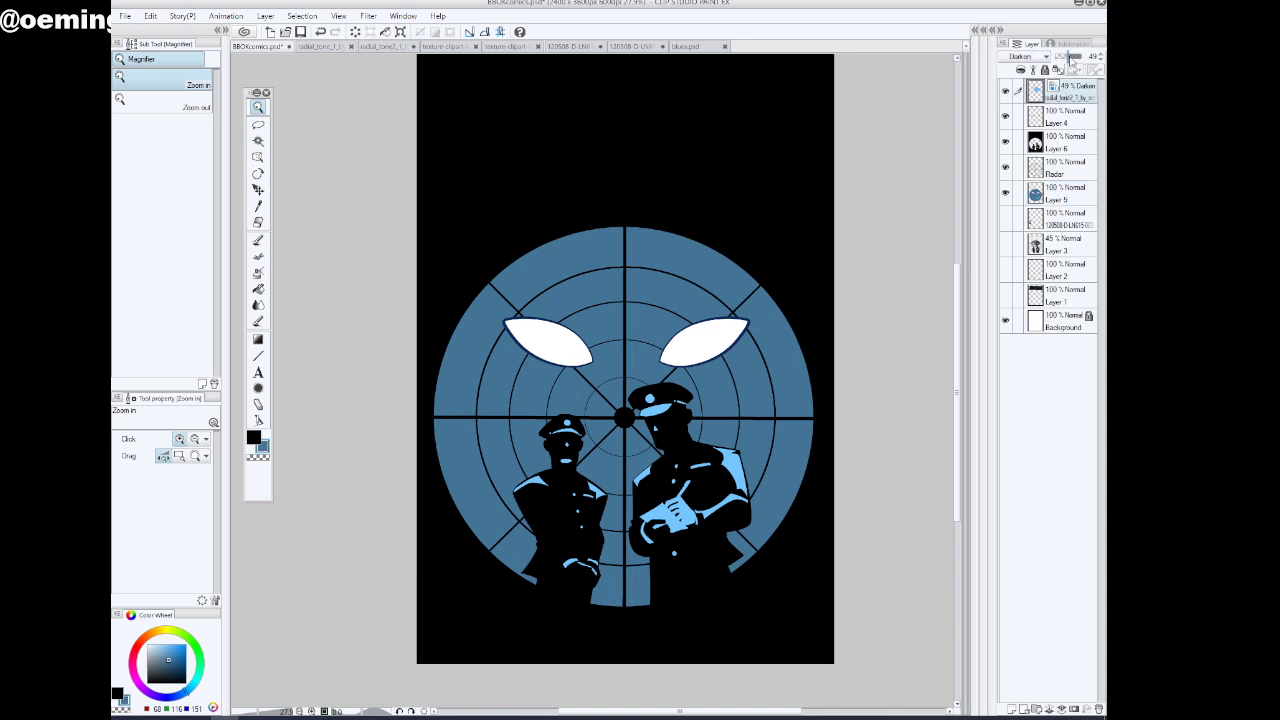
drag(1072, 60, 1086, 60)
click(1022, 56)
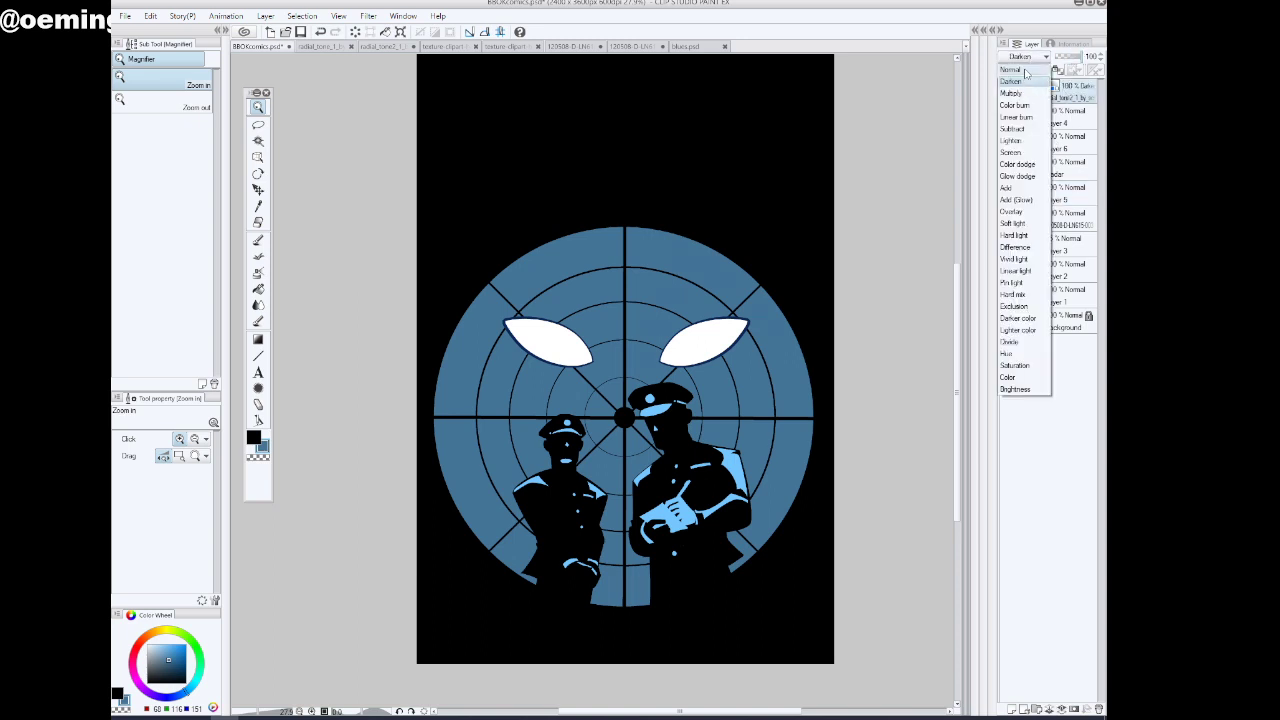
click(1012, 69)
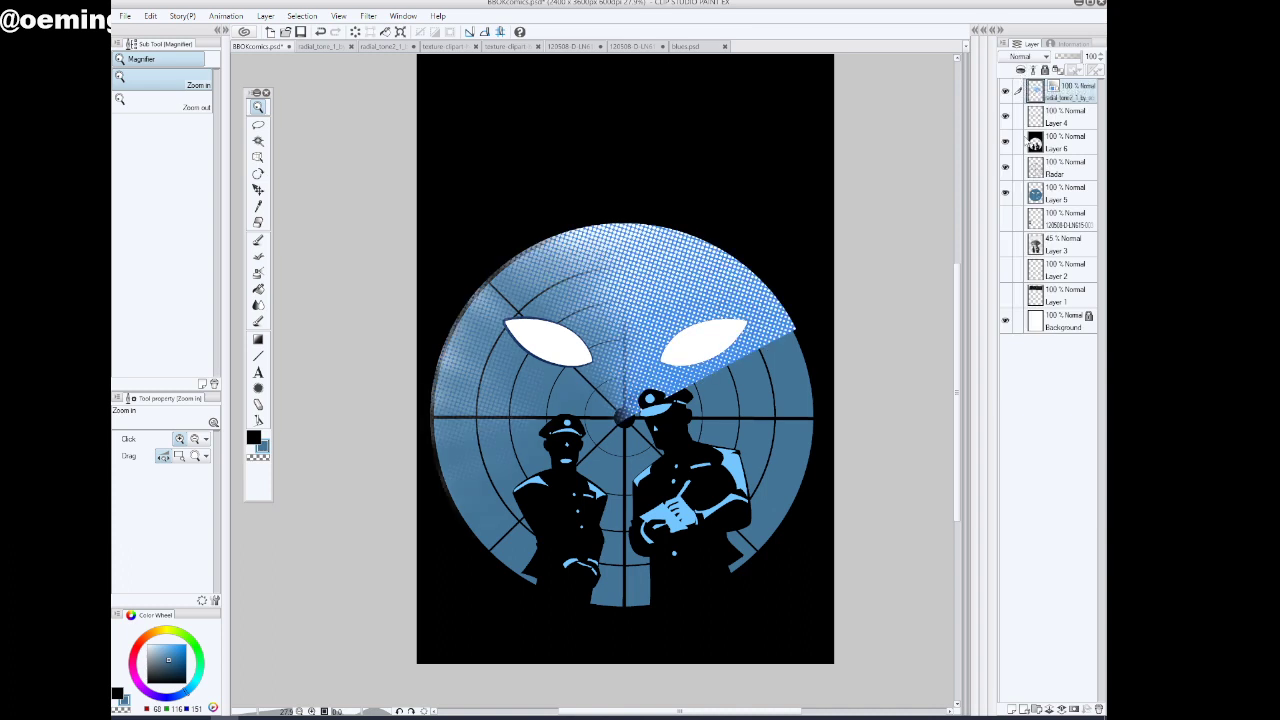
click(1005, 91)
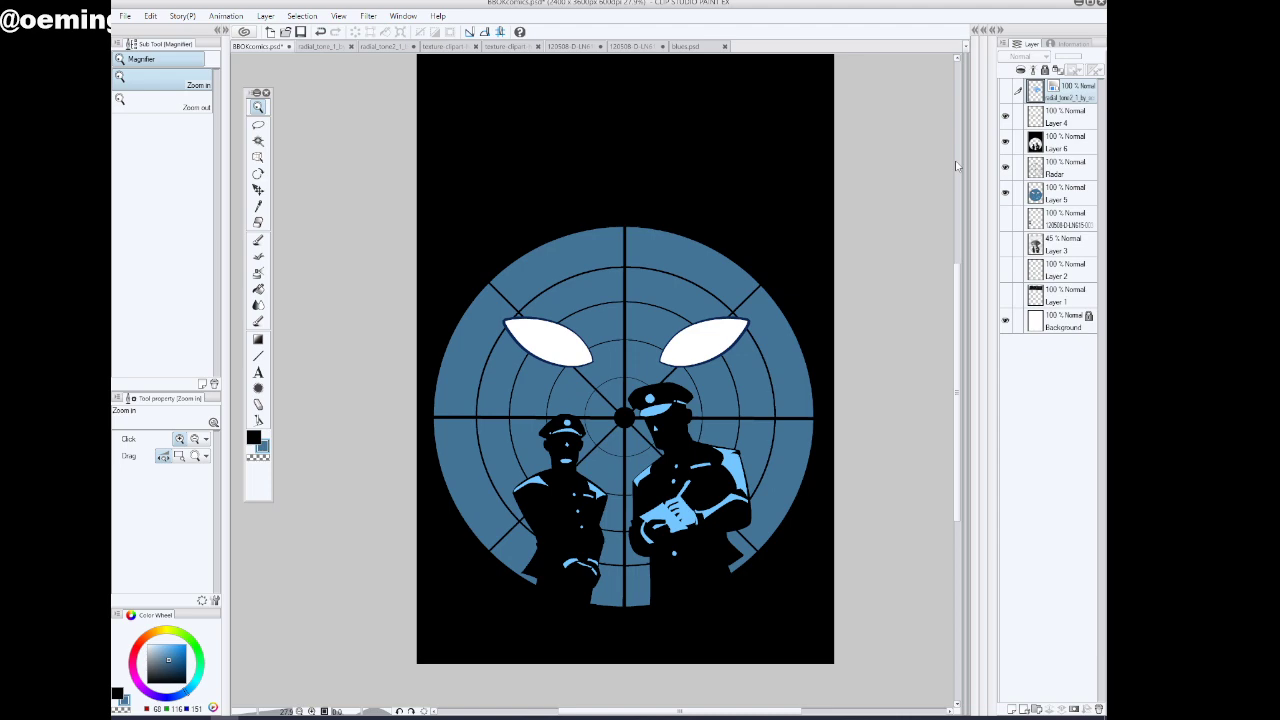
Erase the black outline along the upper edge of the larger officer's rear shoulder highlight on Layer 6 with the transparent Inker pen
drag(958, 251, 964, 281)
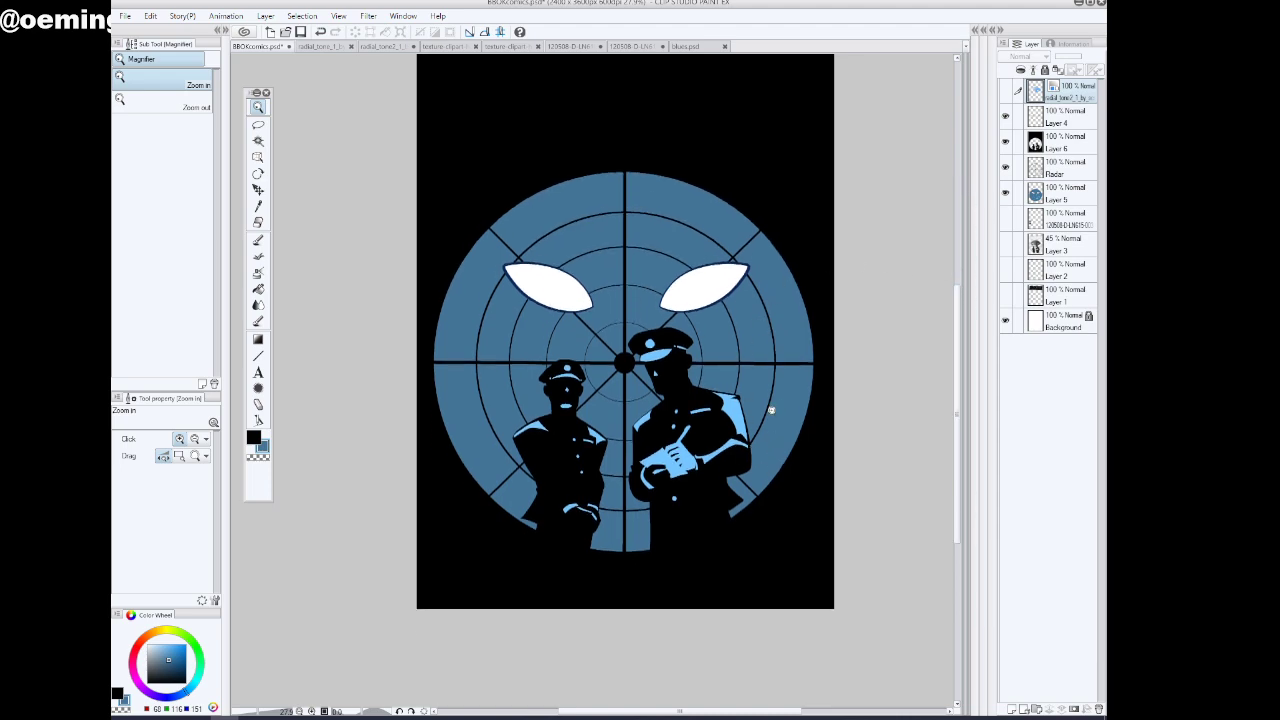
click(772, 410)
click(785, 413)
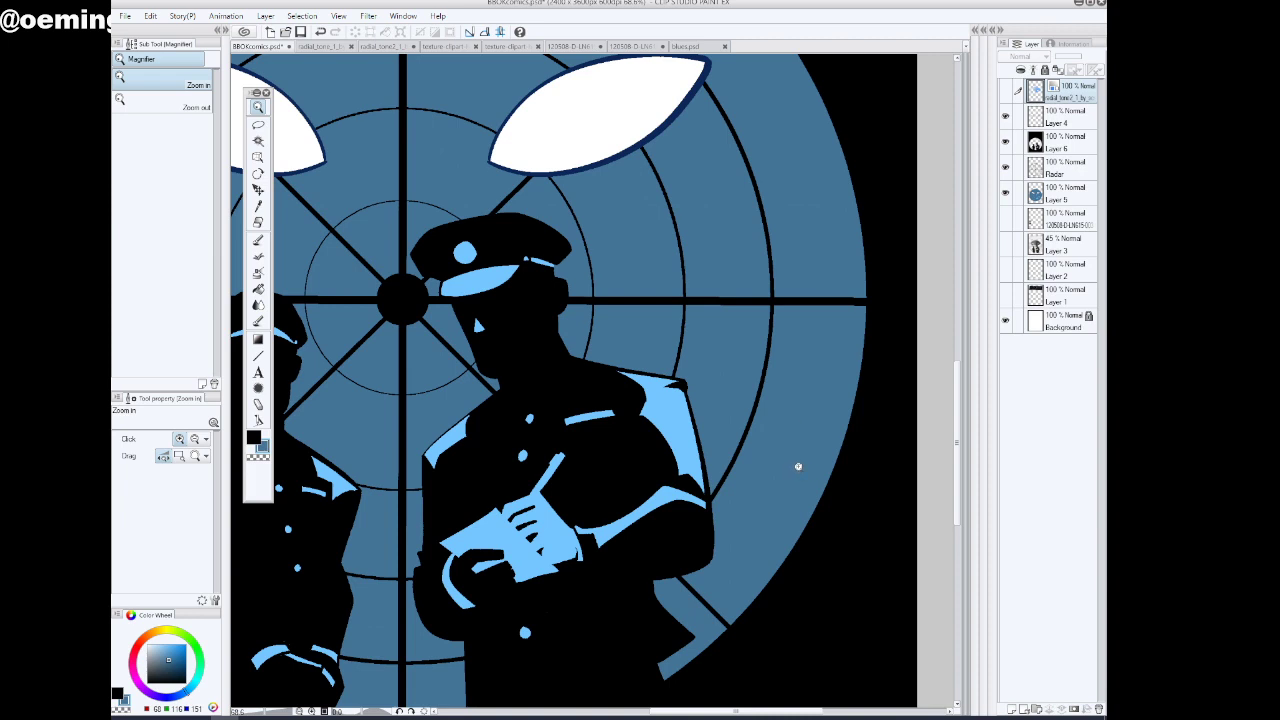
drag(798, 466, 786, 468)
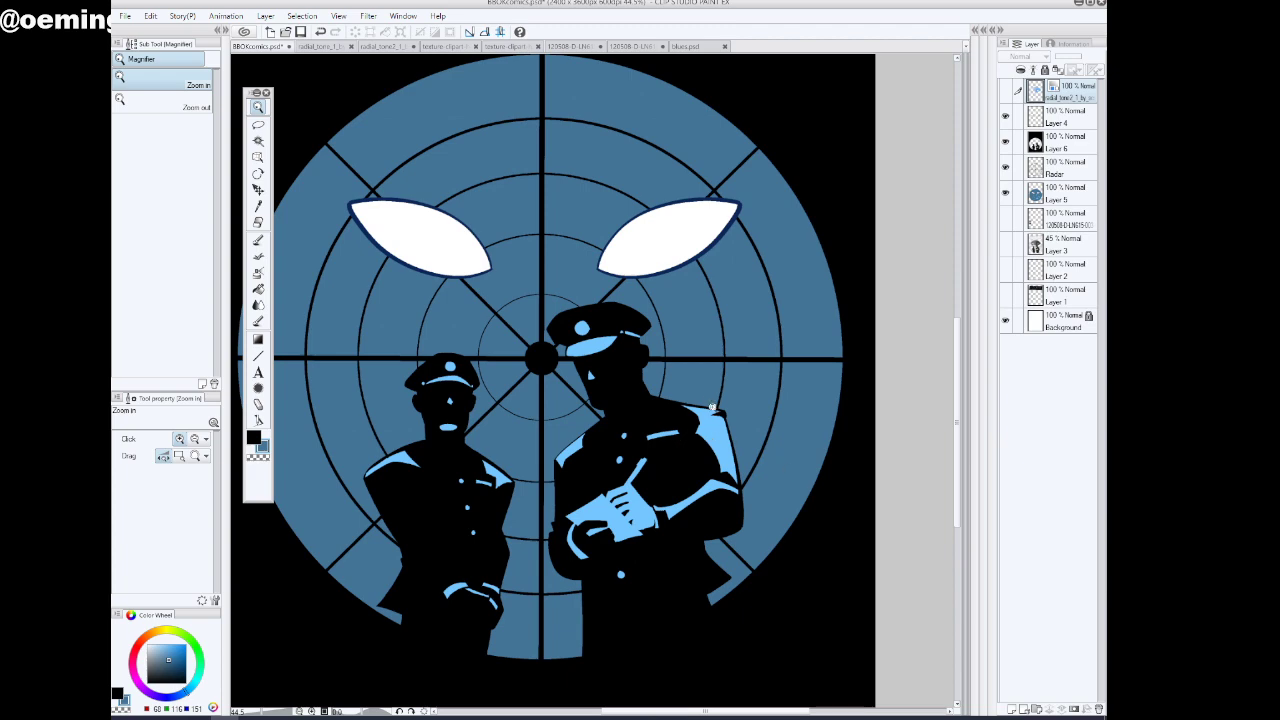
scroll(712, 407, up, 5)
click(1010, 143)
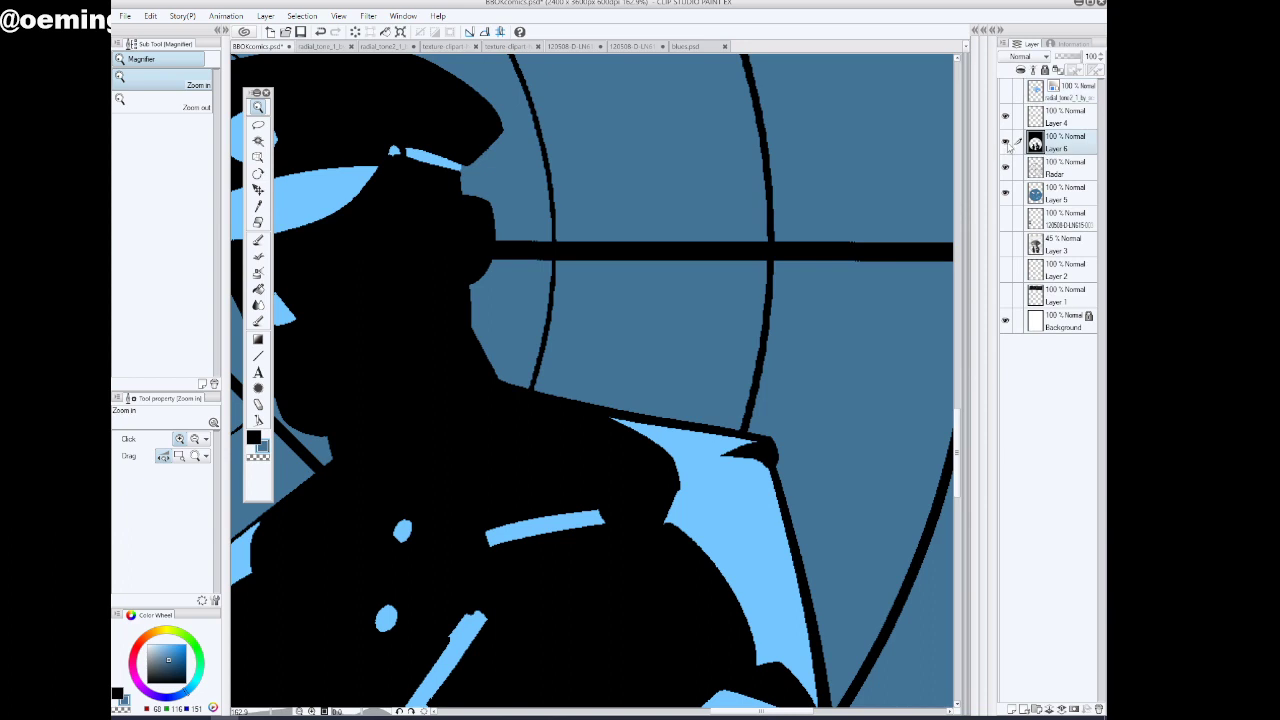
click(1006, 143)
click(1006, 143)
click(258, 240)
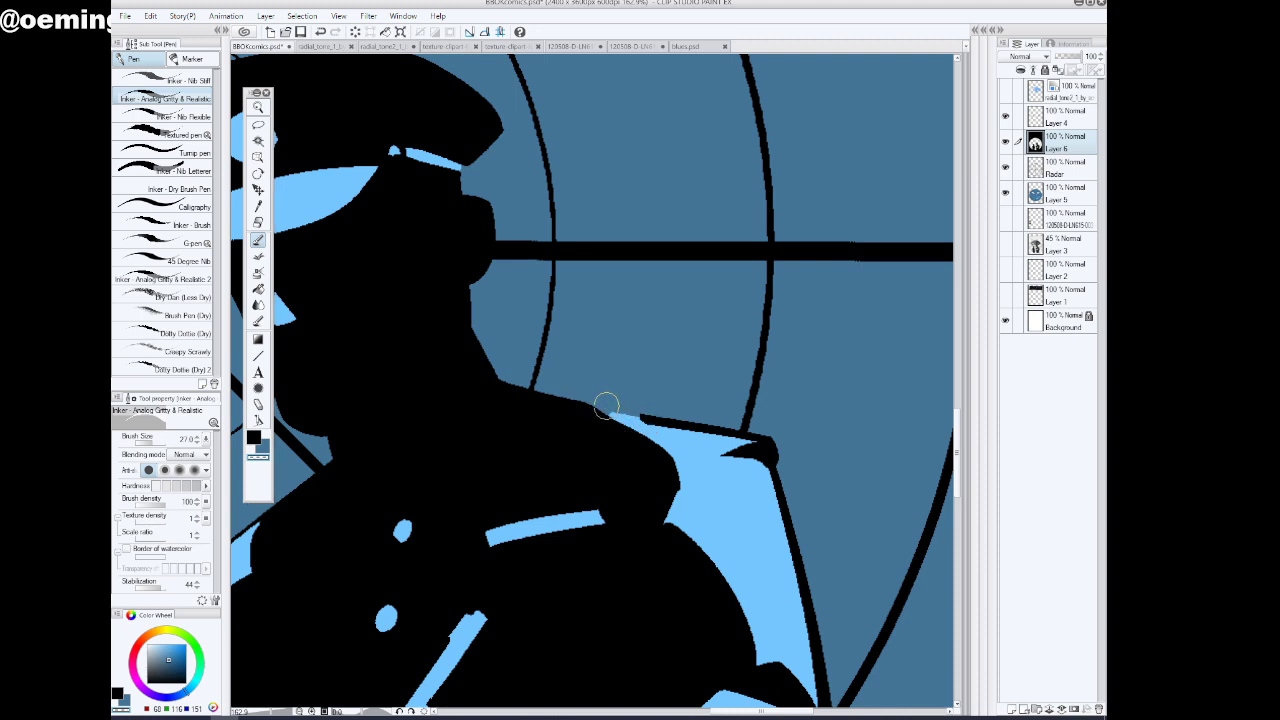
mouse_move(606, 404)
mouse_down()
mouse_move(681, 423)
mouse_move(649, 410)
mouse_move(701, 420)
mouse_move(740, 402)
mouse_move(751, 436)
mouse_up()
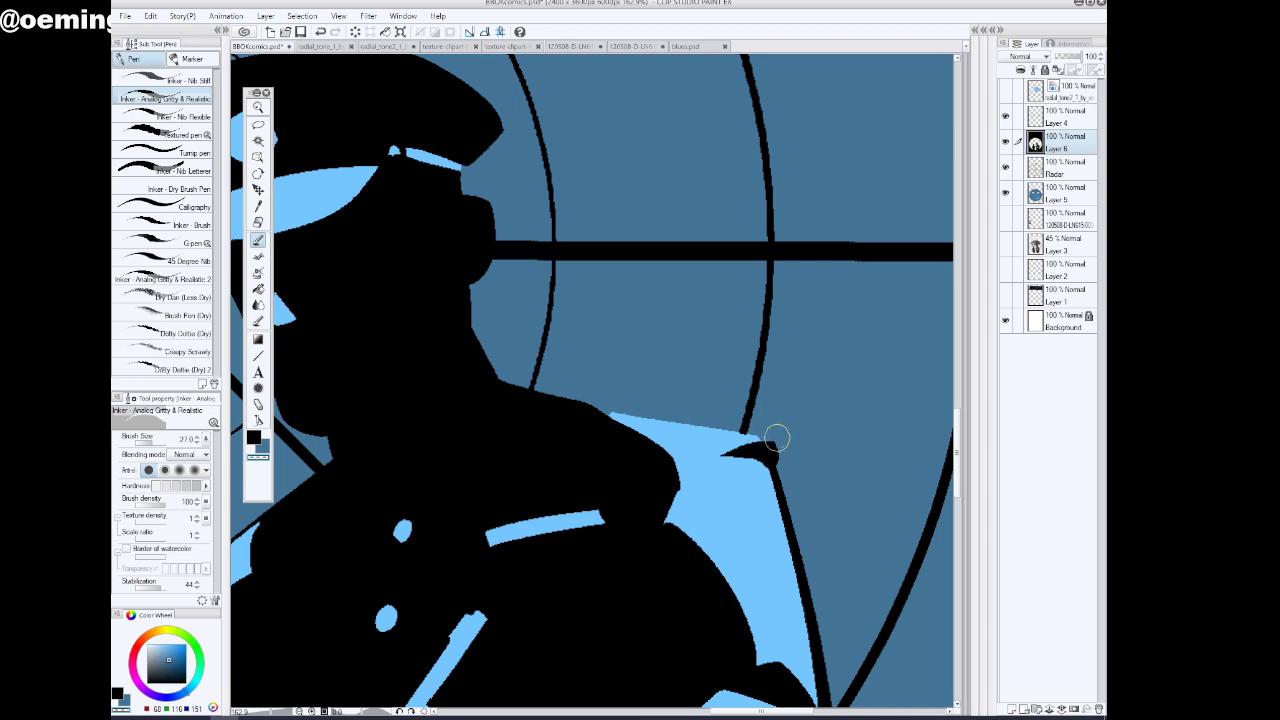
drag(777, 445, 774, 458)
Erase the black outline down the outer edge of the larger officer's rear sleeve highlight on Layer 6
scroll(955, 393, down, 5)
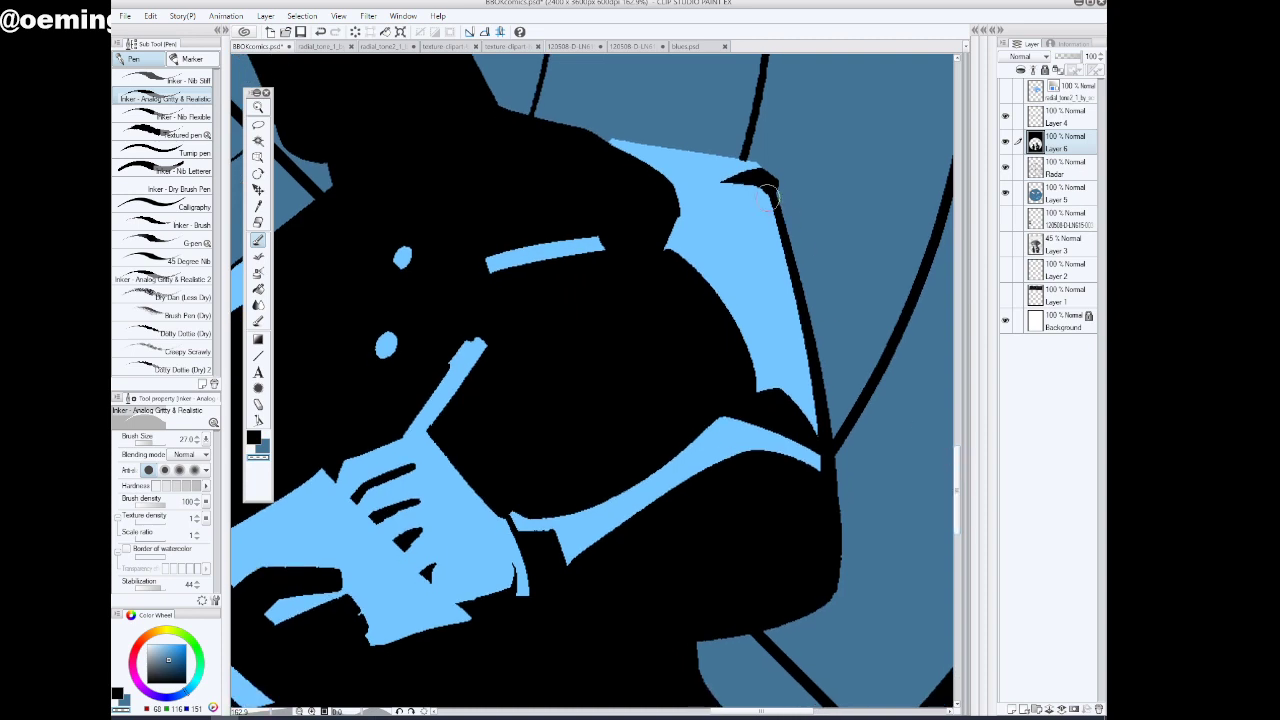
mouse_move(768, 198)
mouse_down()
mouse_move(788, 216)
mouse_move(824, 442)
mouse_up()
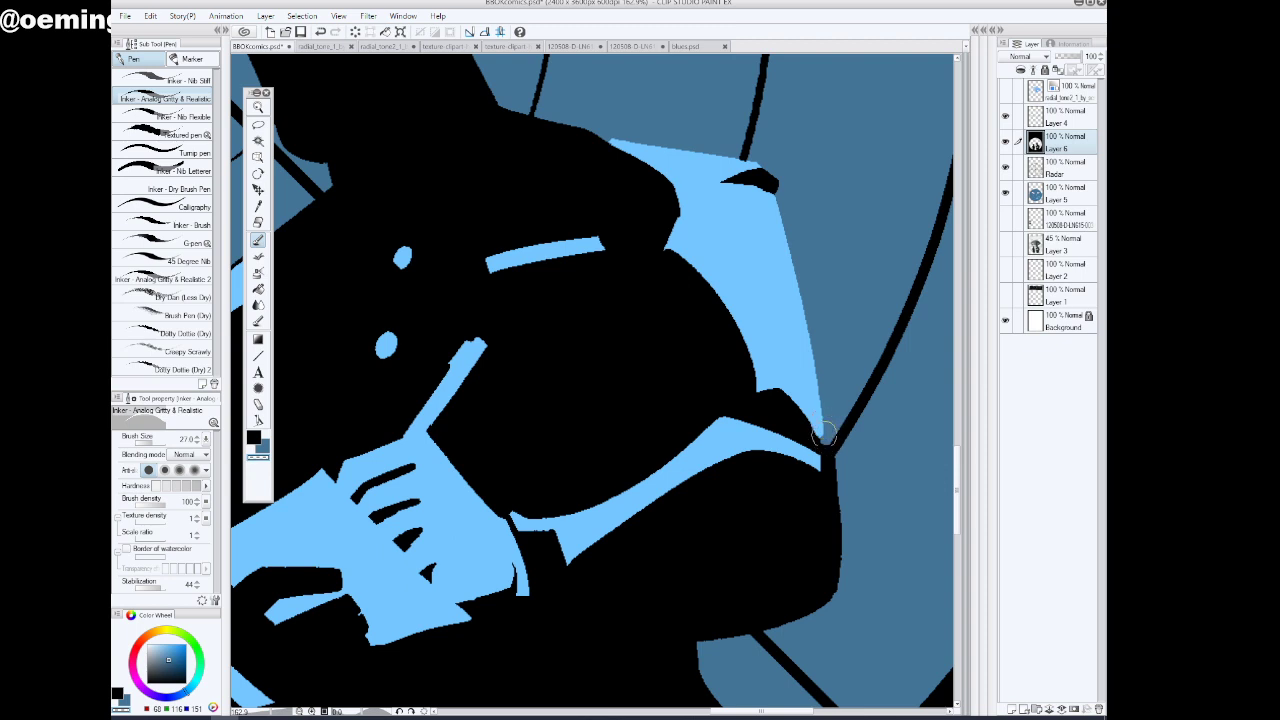
mouse_move(822, 441)
mouse_down()
mouse_move(824, 466)
mouse_move(822, 437)
mouse_up()
Try to erase the black outline around the front tip of the larger officer's cap visor, and undo the last stroke
drag(806, 711, 756, 711)
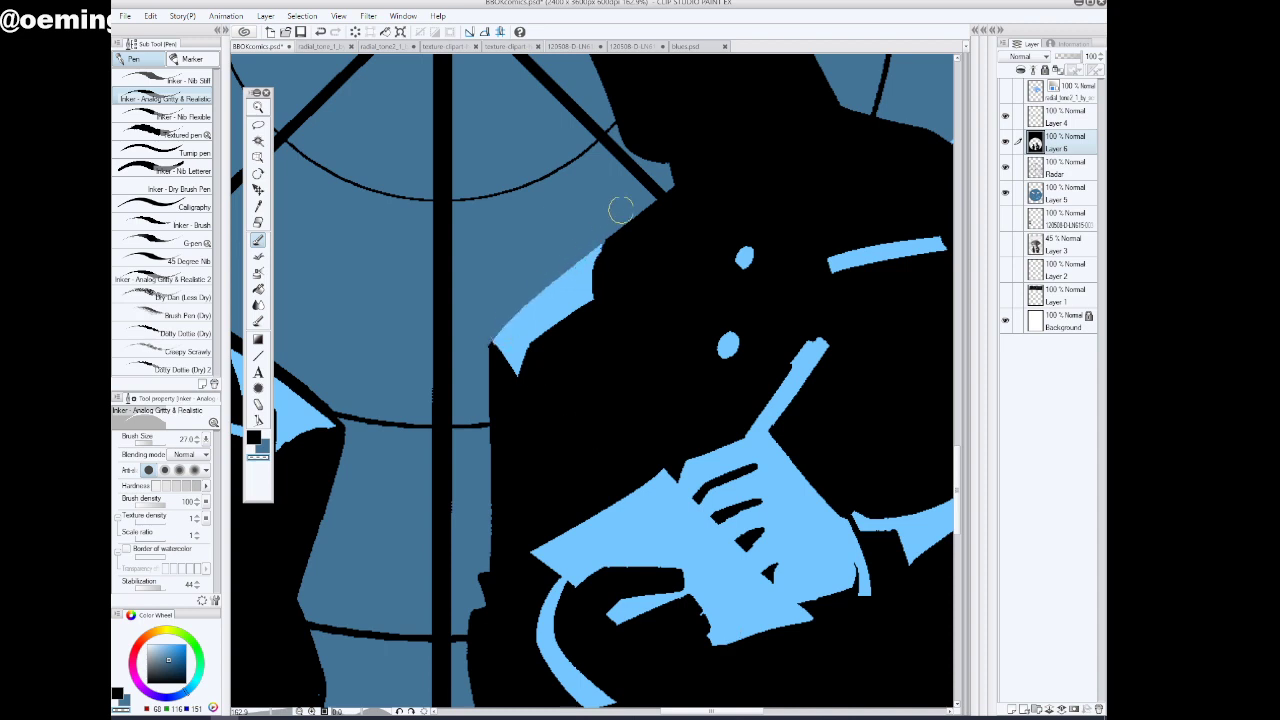
click(258, 107)
scroll(745, 400, down, 4)
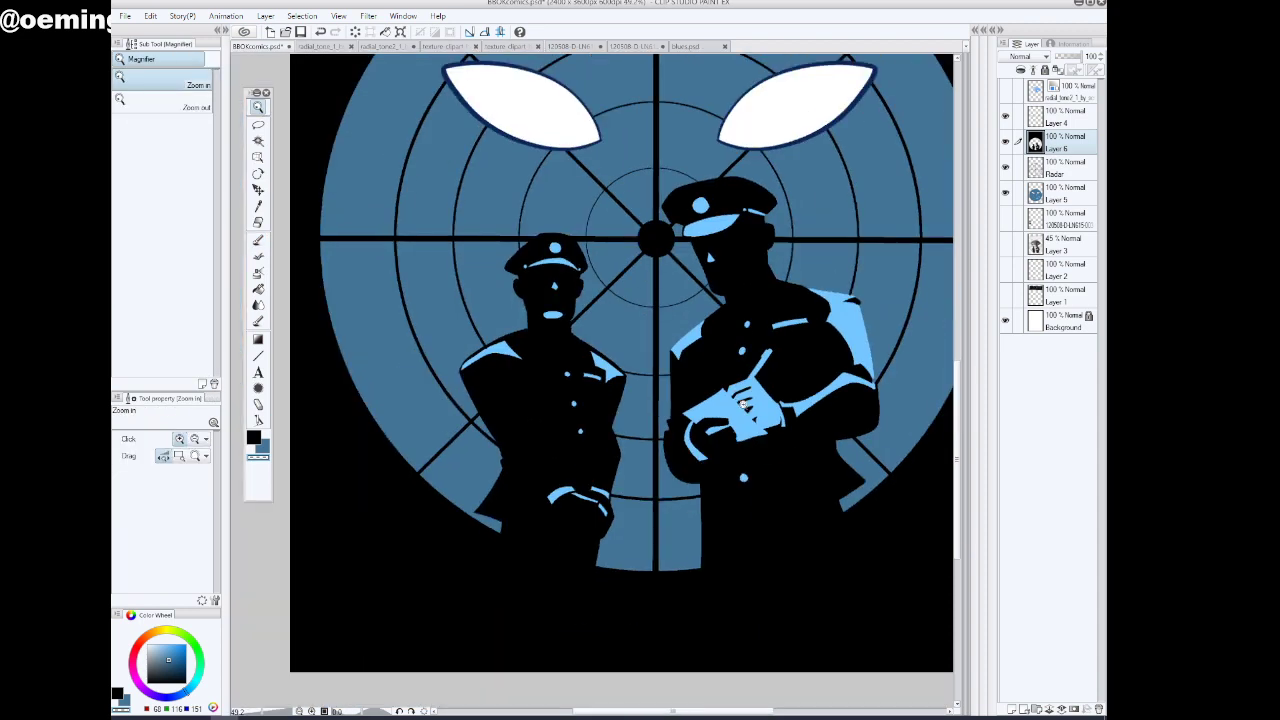
scroll(758, 203, up, 5)
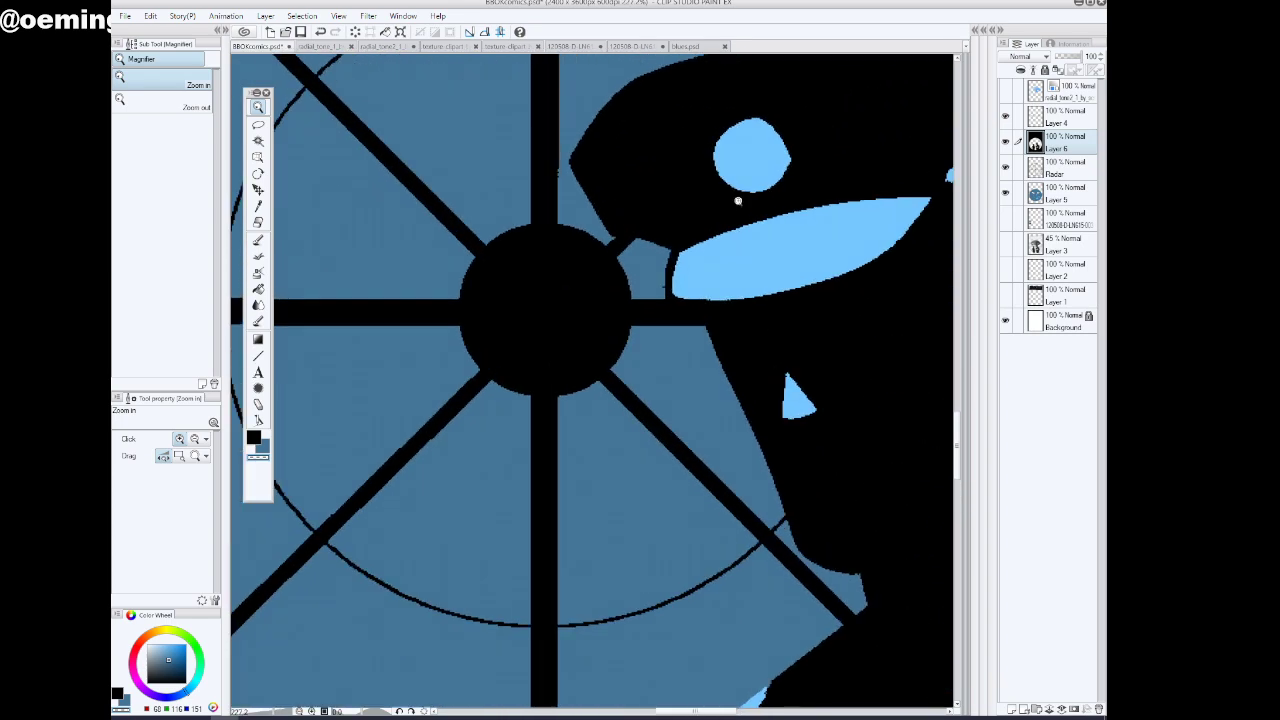
click(258, 240)
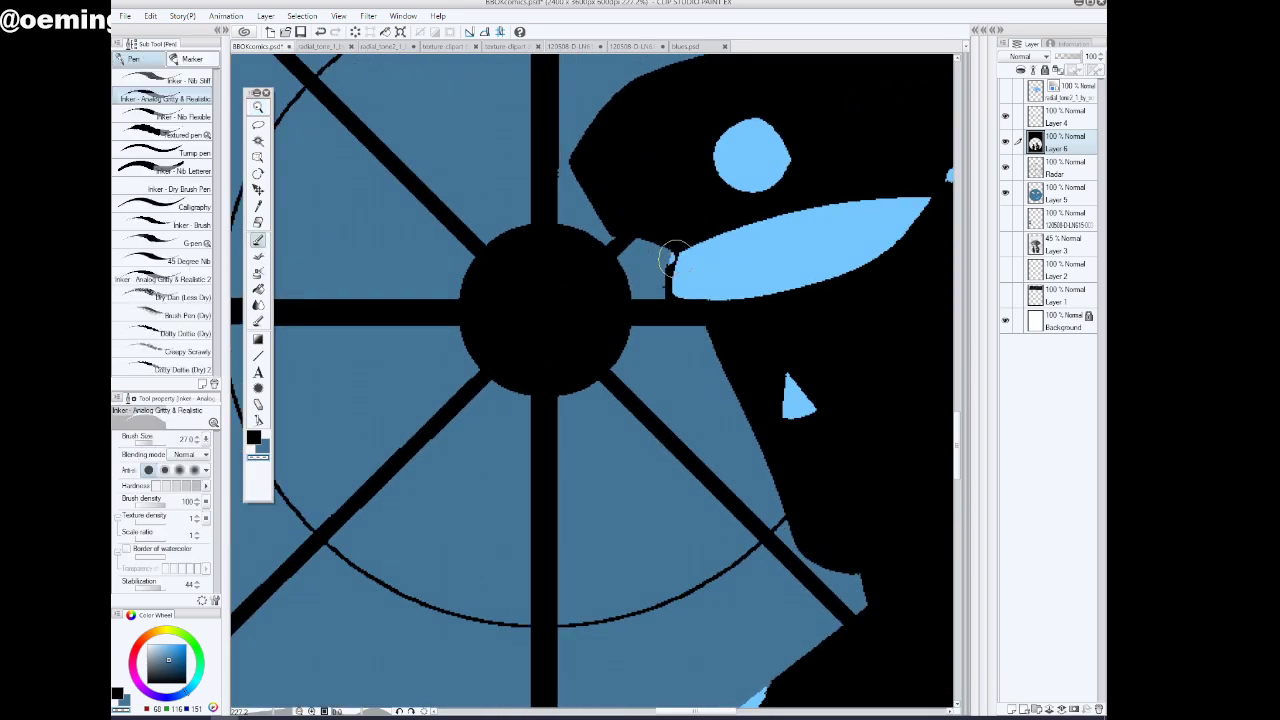
mouse_move(673, 262)
mouse_down()
mouse_move(676, 298)
mouse_move(712, 294)
mouse_up()
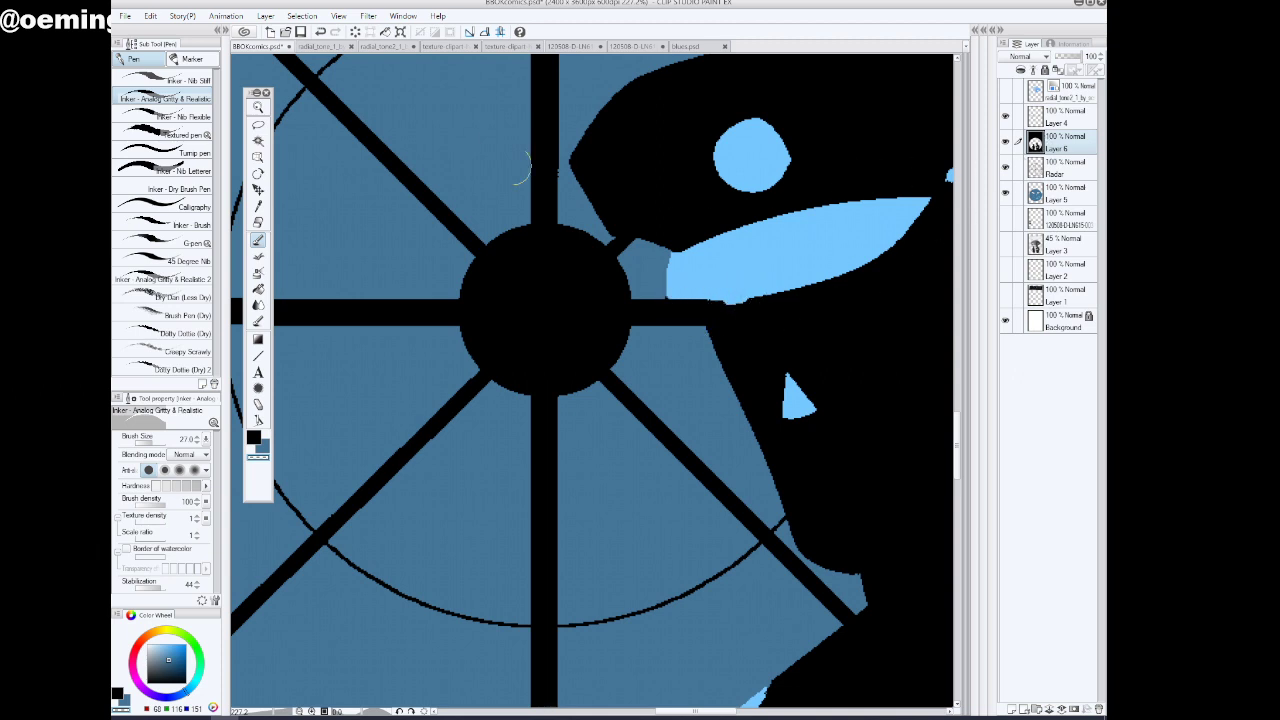
click(320, 31)
Check the artwork with and without the Radar layer, and lower that layer's opacity to 58%
click(1006, 168)
click(1006, 168)
click(258, 107)
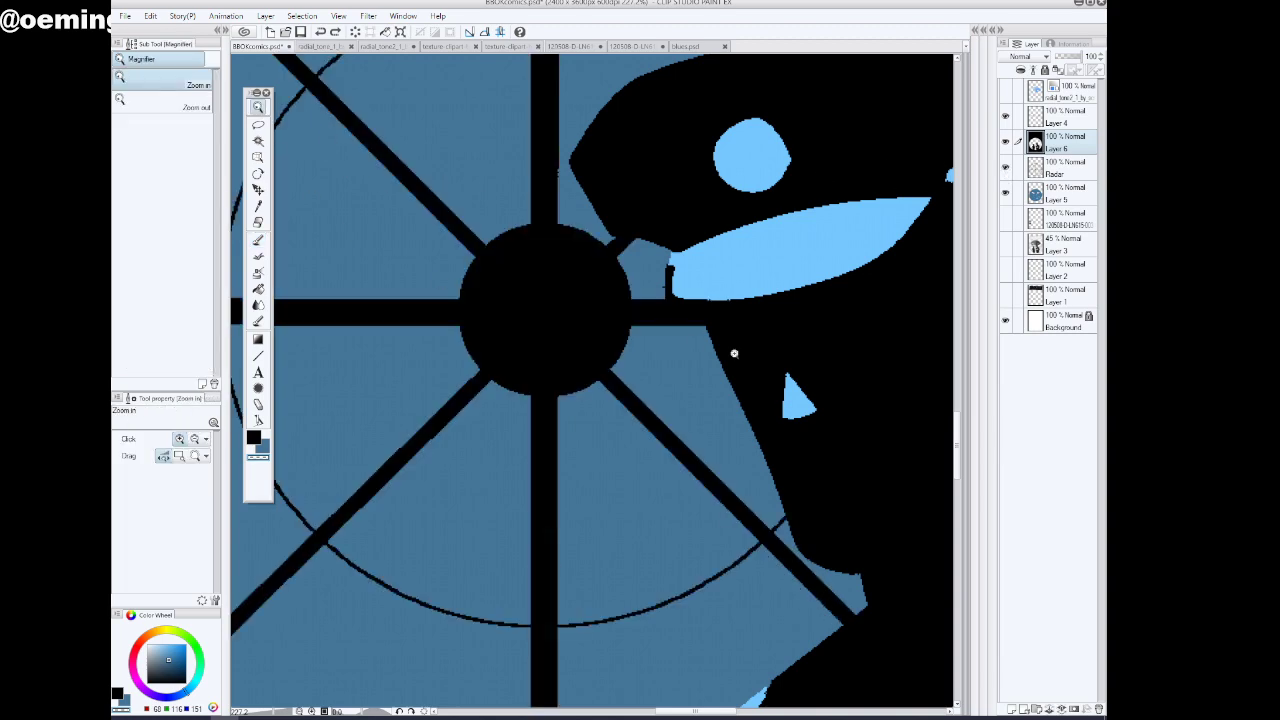
drag(744, 357, 698, 366)
click(1006, 168)
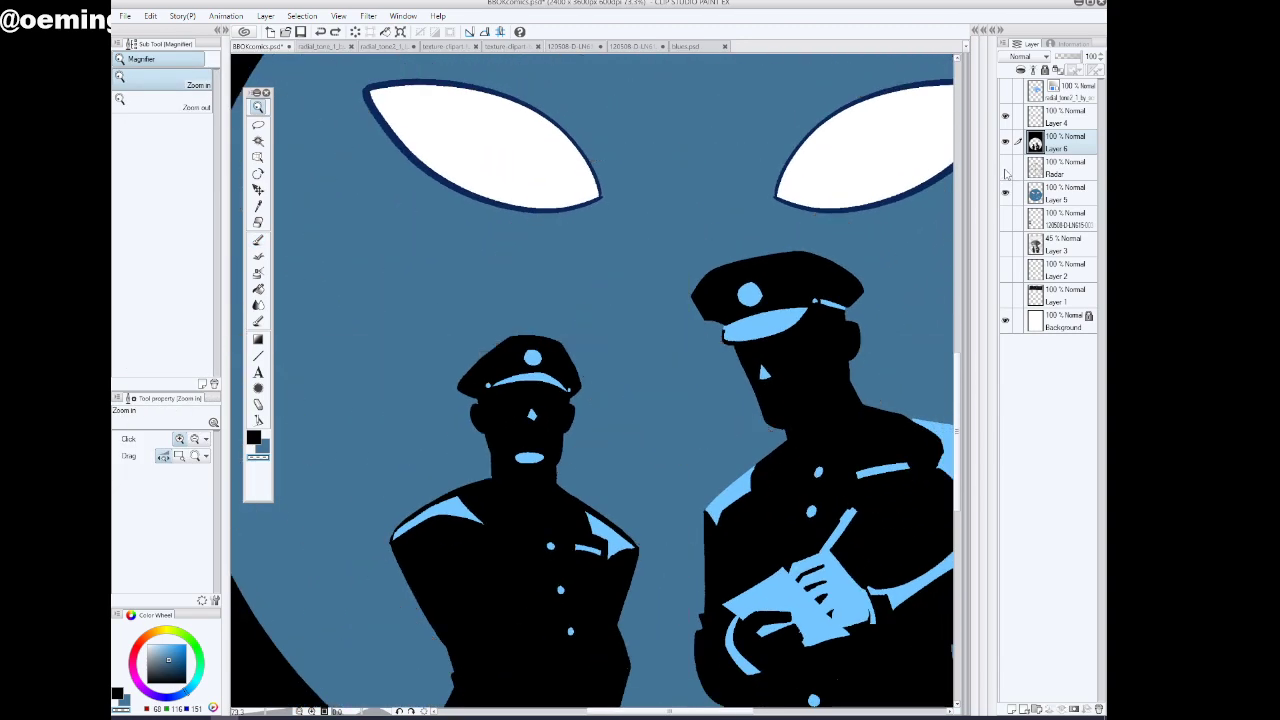
click(1006, 168)
click(1060, 168)
drag(1082, 59, 1075, 59)
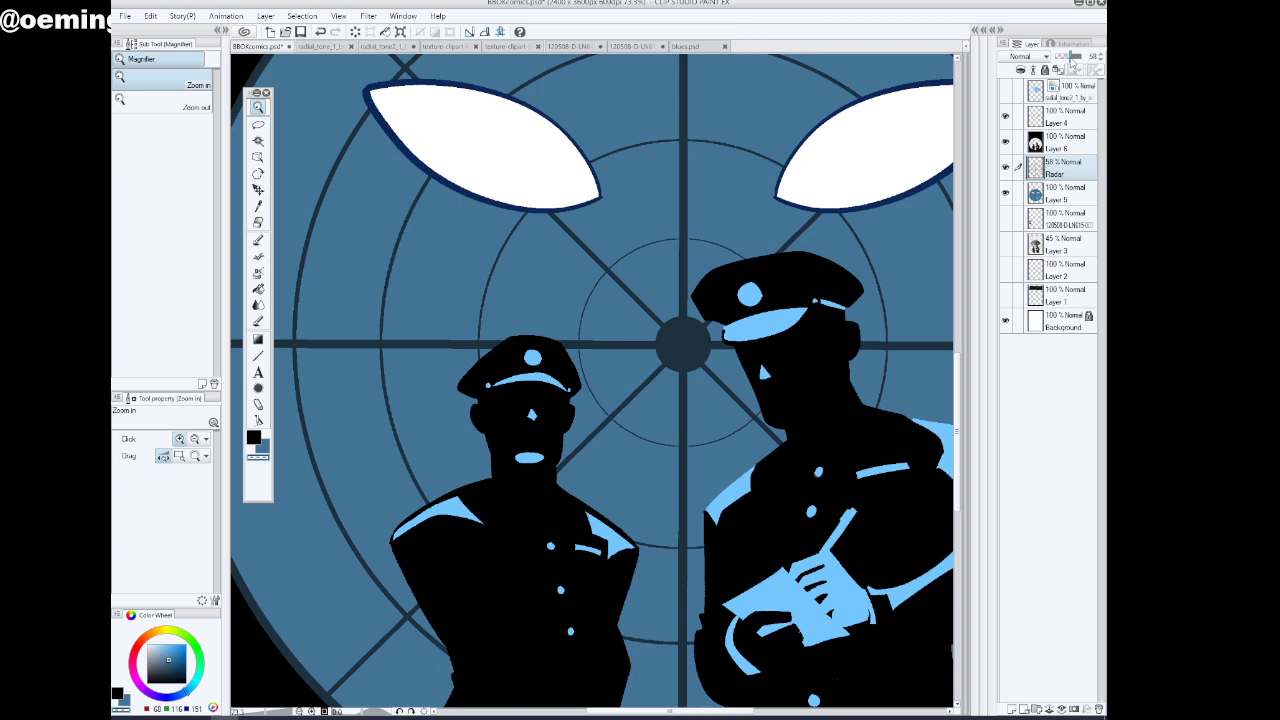
Erase the black outline around the larger officer's cap visor highlight on Layer 6 and the overlapping radar line on the Radar layer
click(1046, 146)
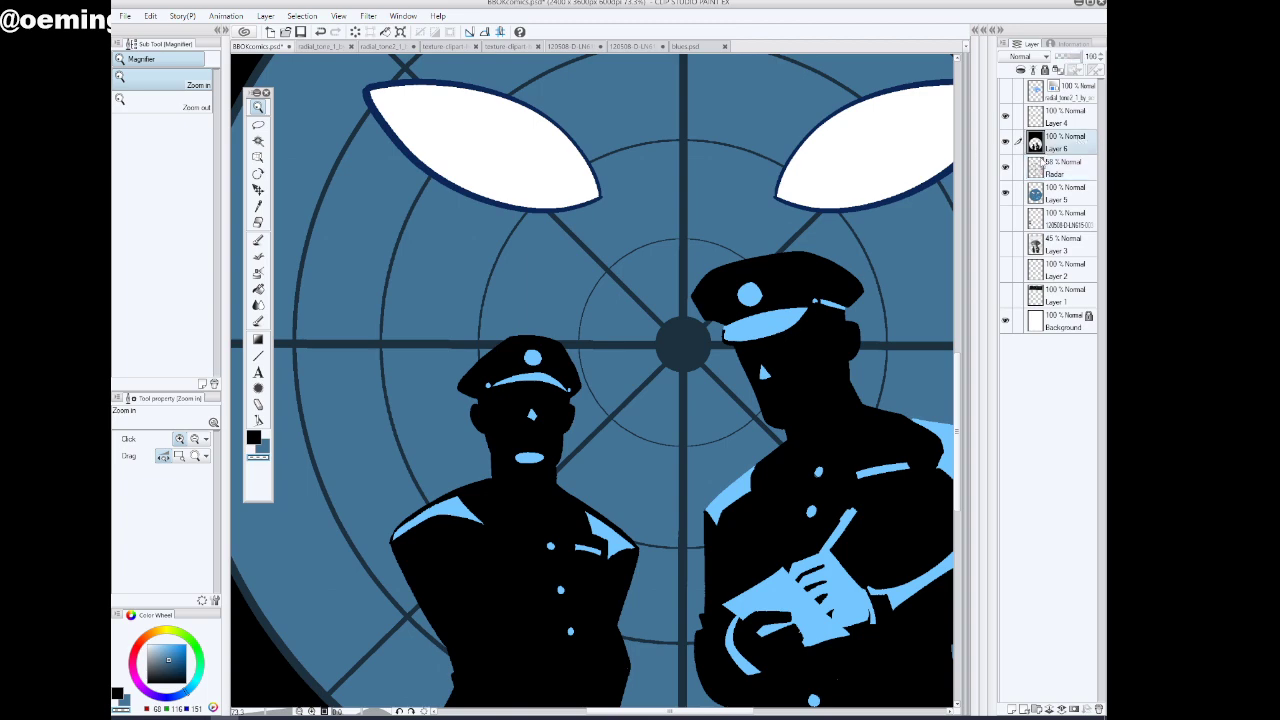
drag(764, 354, 798, 337)
click(775, 345)
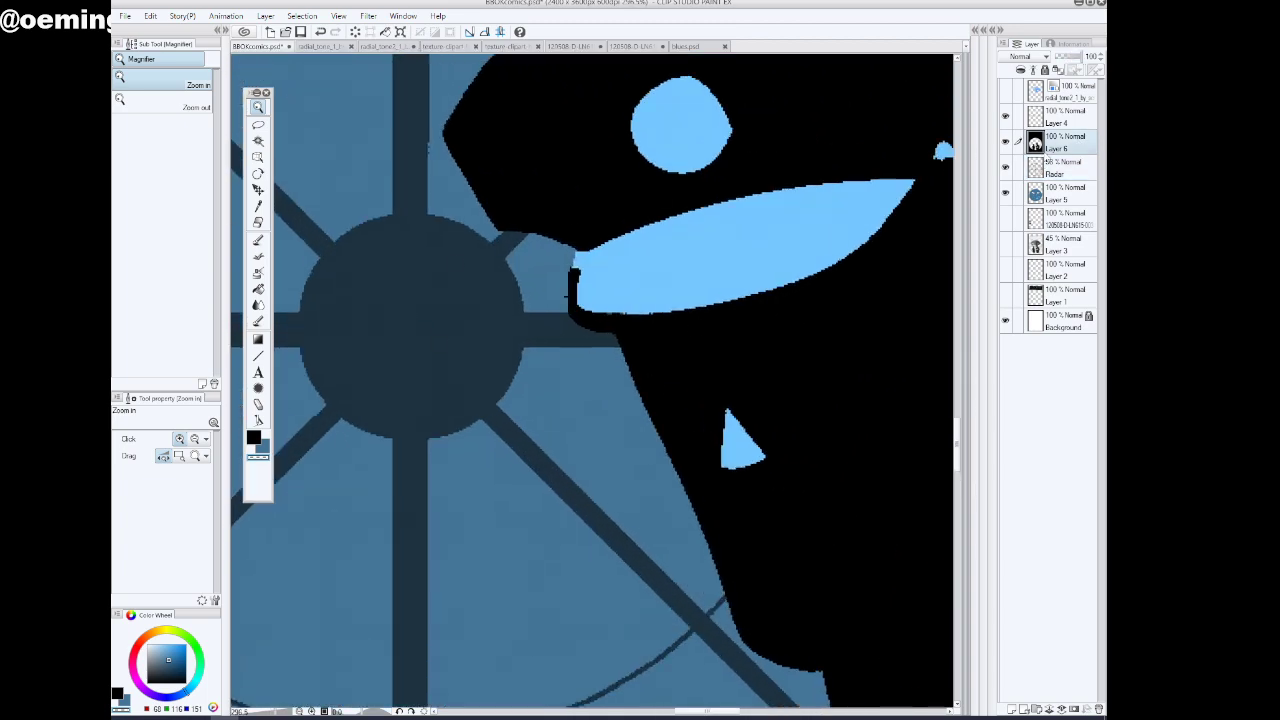
click(258, 240)
mouse_move(571, 268)
mouse_down()
mouse_move(583, 295)
mouse_move(571, 305)
mouse_move(651, 302)
mouse_move(718, 296)
mouse_move(807, 249)
mouse_up()
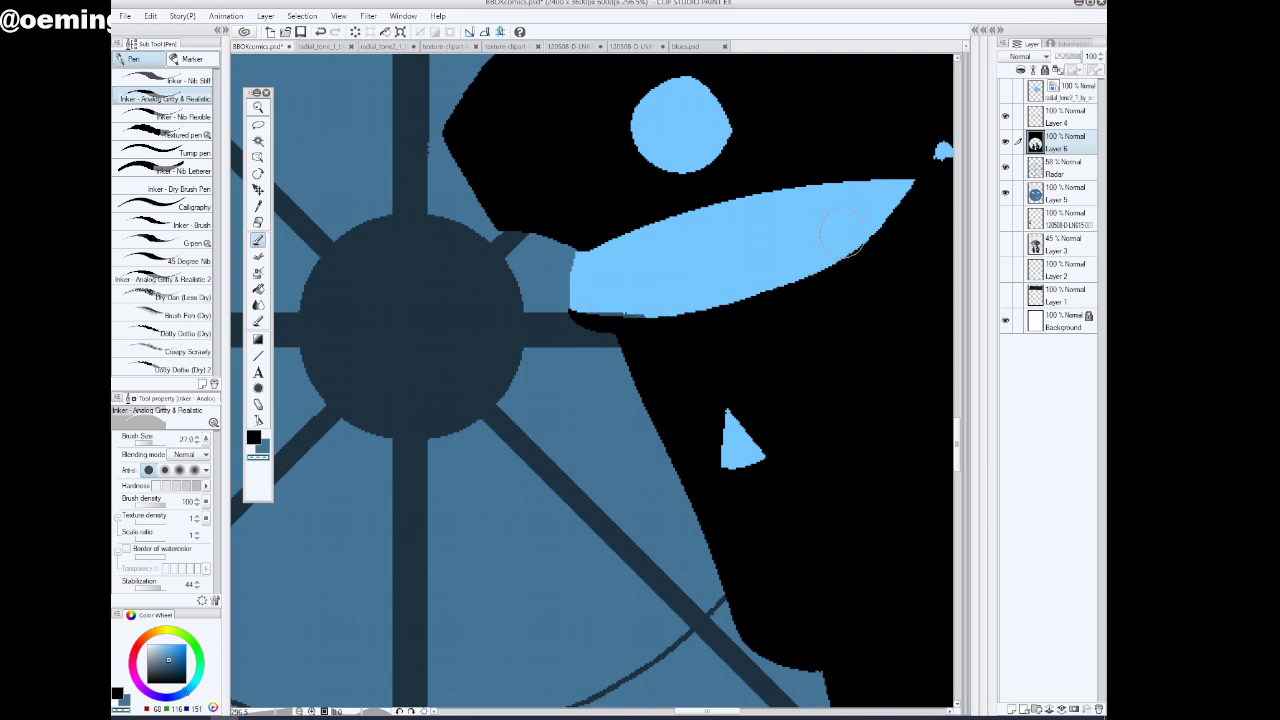
click(1066, 176)
mouse_move(568, 316)
mouse_down()
mouse_move(634, 320)
mouse_move(648, 298)
mouse_up()
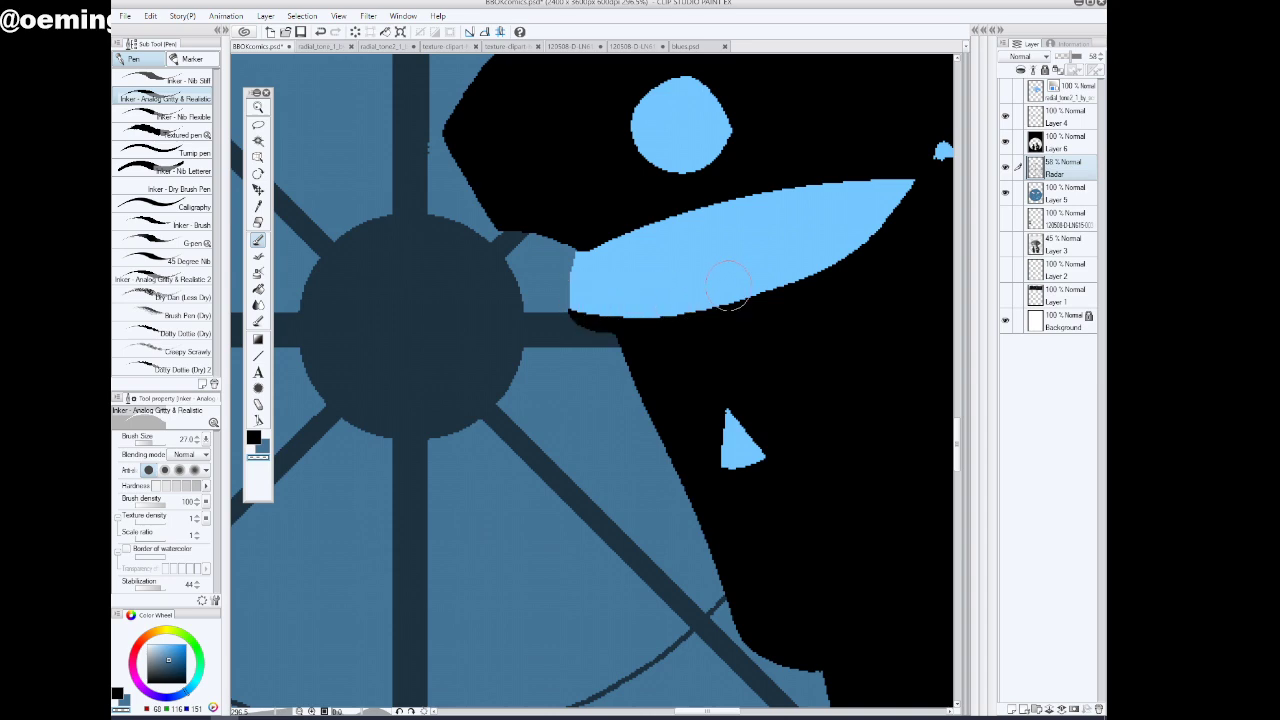
Erase the black outline above the smaller officer's shoulder highlight, on the side away from the larger officer, on Layer 6
click(258, 107)
drag(843, 377, 815, 380)
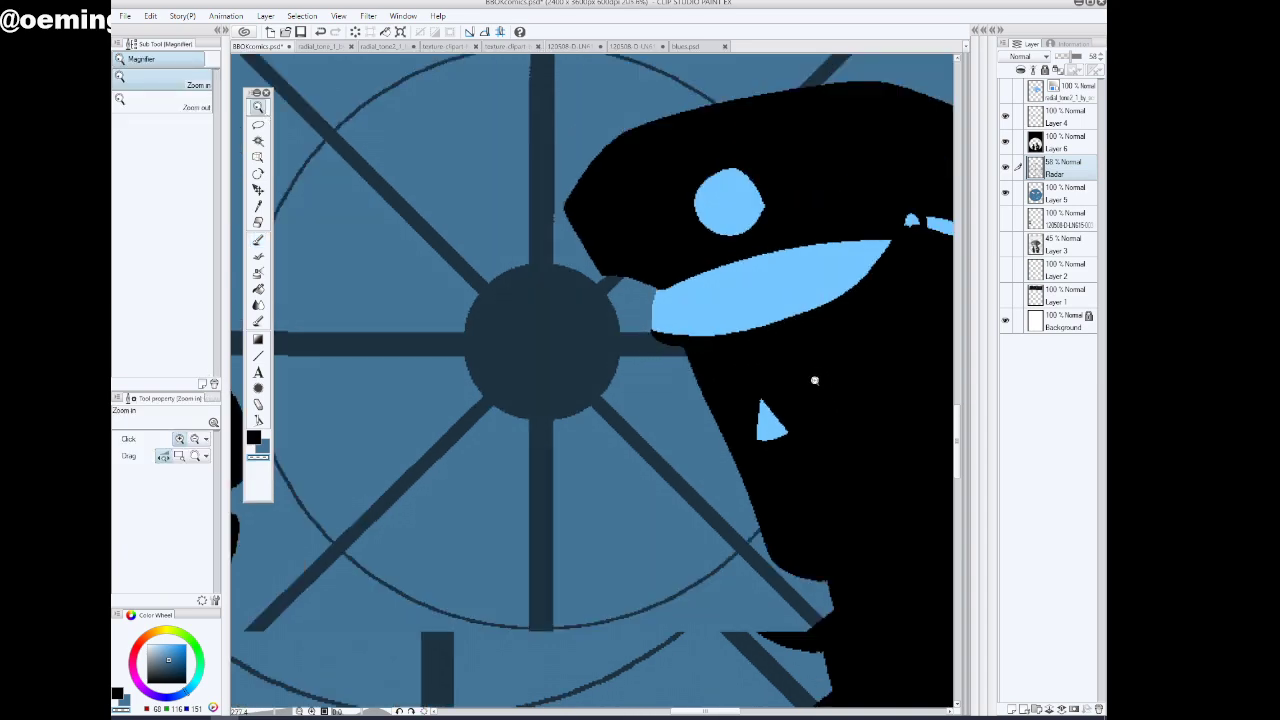
click(815, 380)
drag(815, 444, 800, 444)
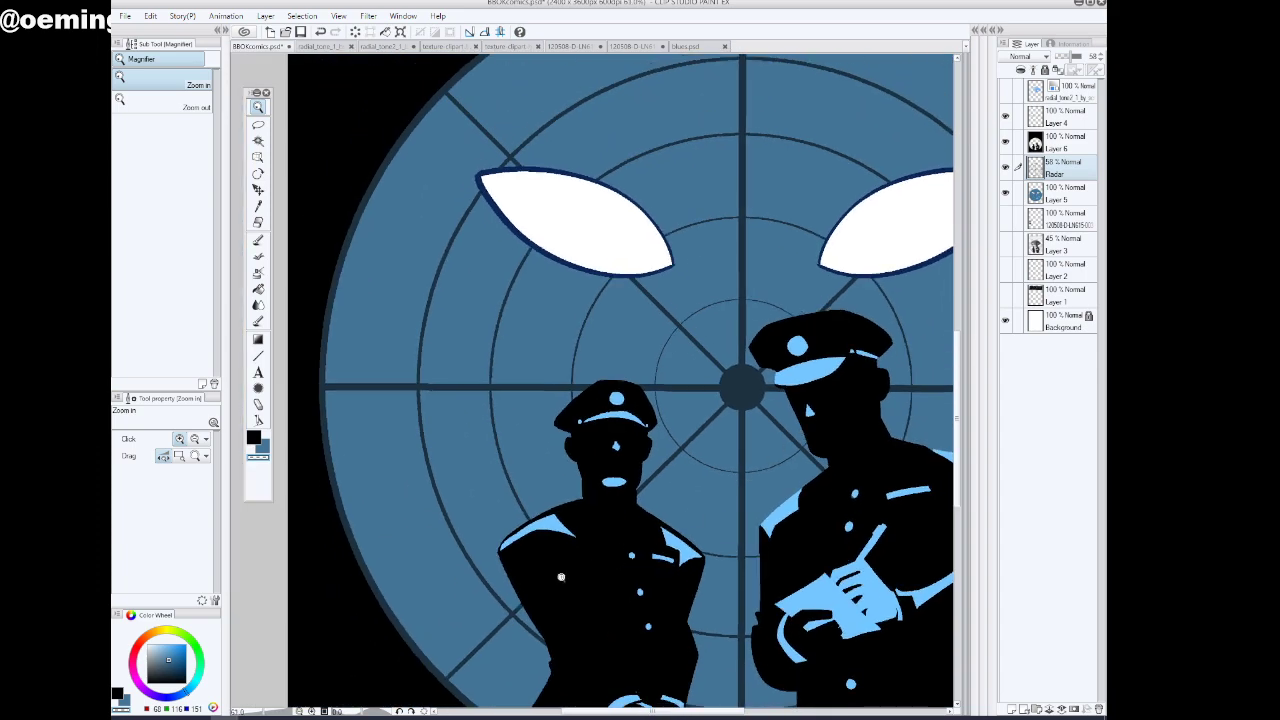
drag(561, 578, 573, 480)
click(565, 409)
click(1070, 141)
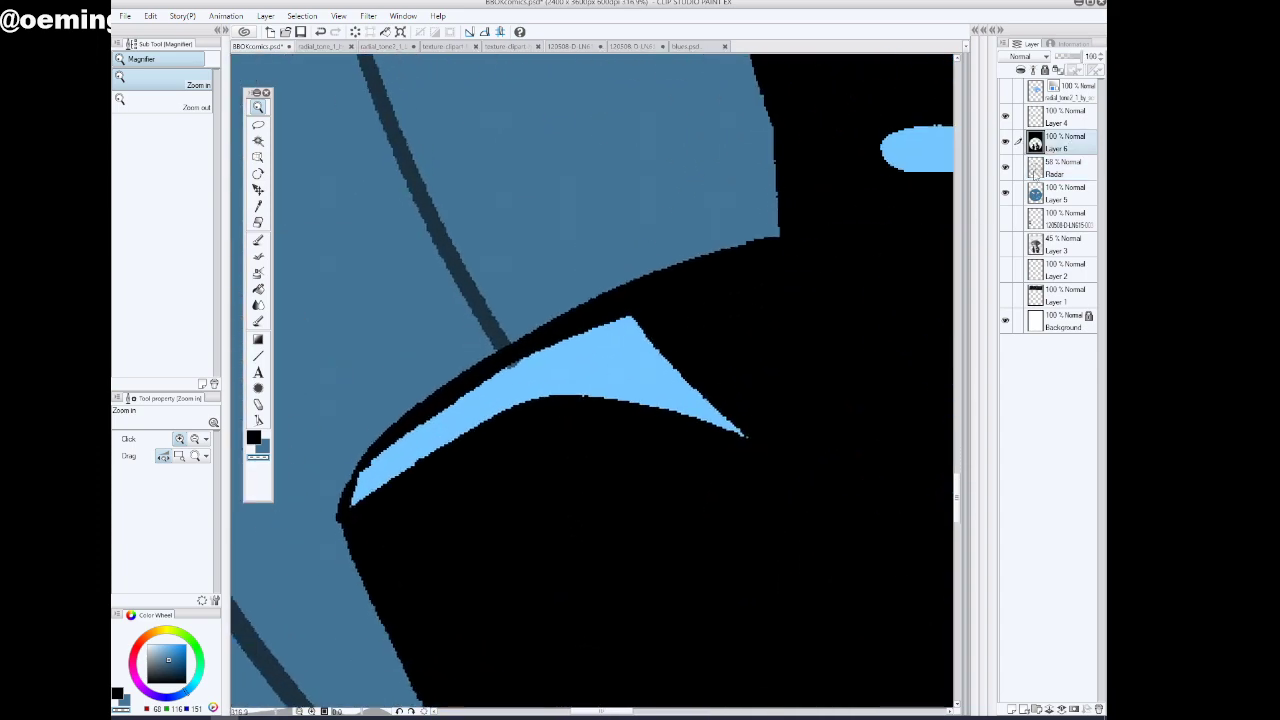
click(258, 240)
mouse_move(357, 449)
mouse_down()
mouse_move(397, 440)
mouse_move(351, 478)
mouse_move(374, 455)
mouse_move(329, 520)
mouse_move(369, 455)
mouse_move(521, 363)
mouse_move(421, 408)
mouse_move(467, 375)
mouse_move(536, 345)
mouse_move(627, 332)
mouse_move(605, 312)
mouse_move(531, 329)
mouse_up()
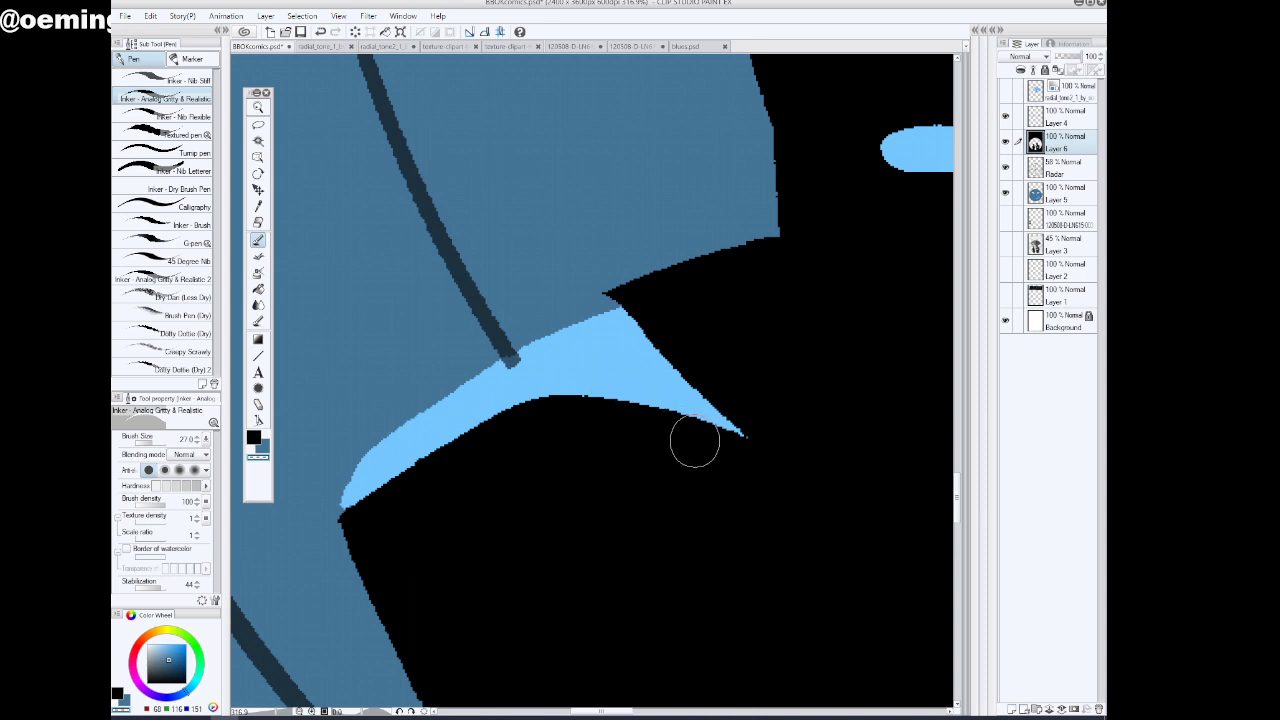
Erase the black outline above the smaller officer's shoulder highlight on the side facing the larger officer, on Layer 6
click(258, 107)
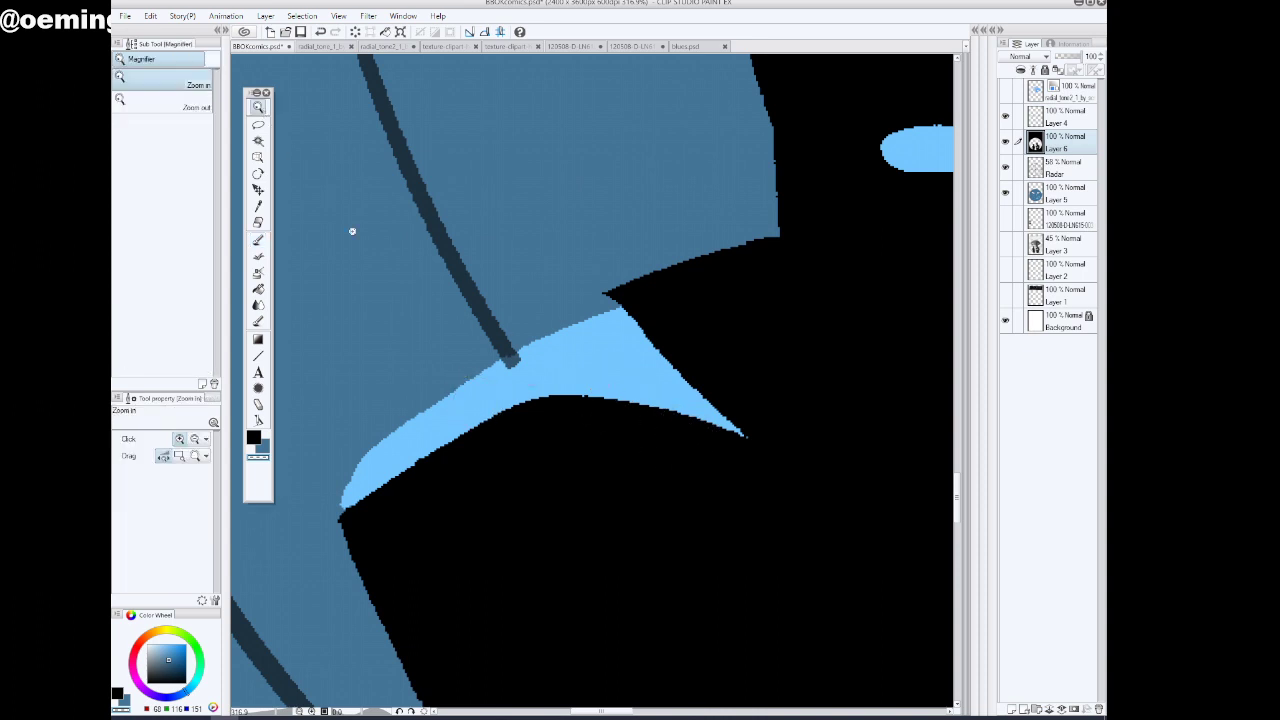
drag(645, 349, 634, 418)
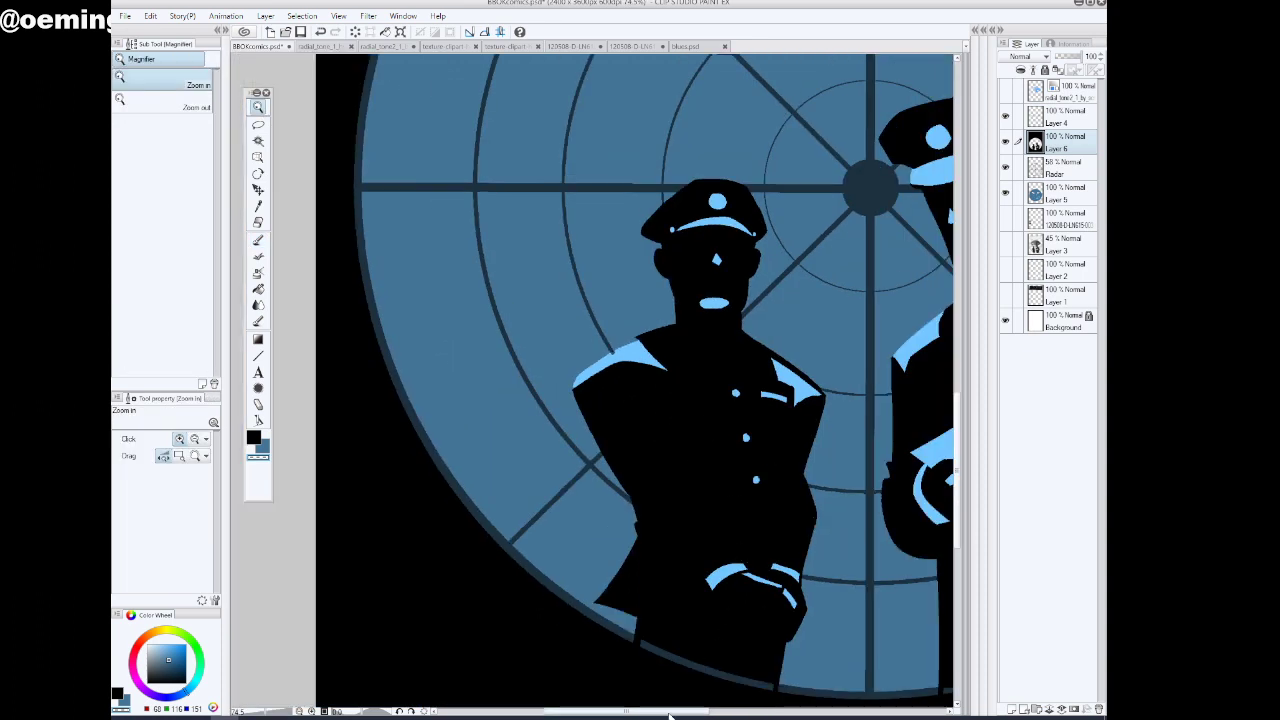
drag(671, 711, 744, 706)
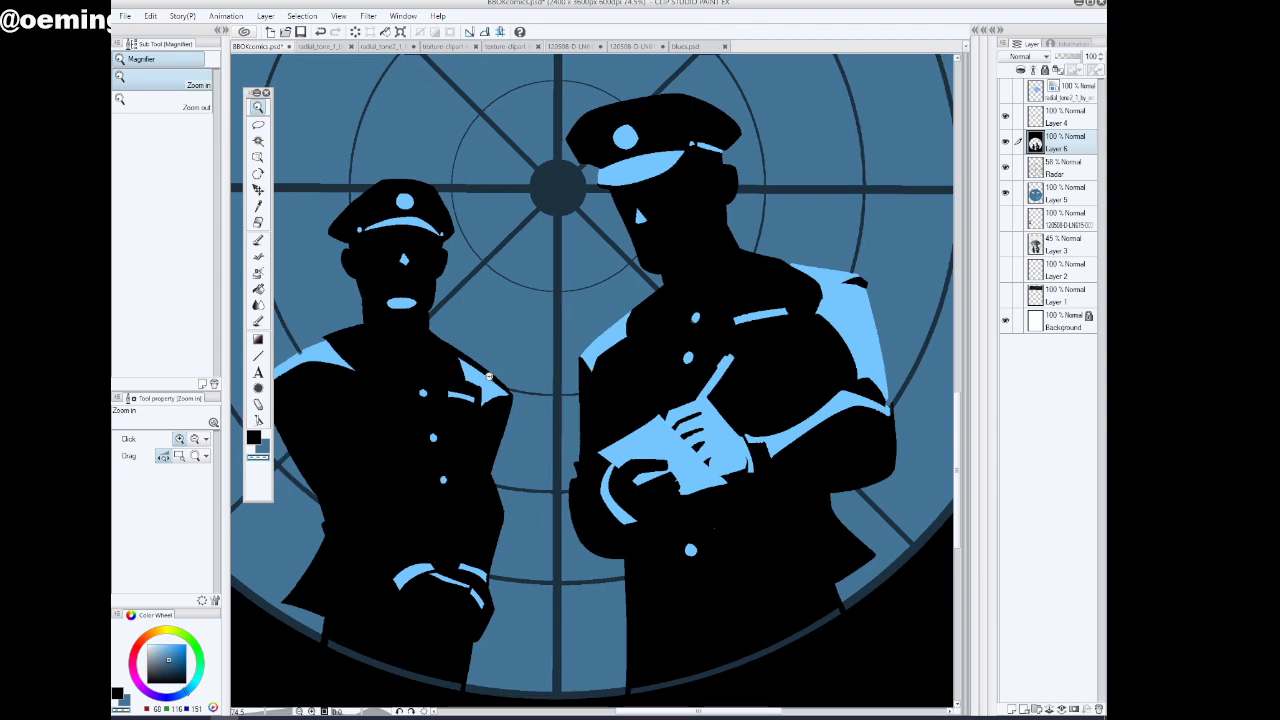
drag(475, 369, 530, 336)
drag(706, 410, 640, 440)
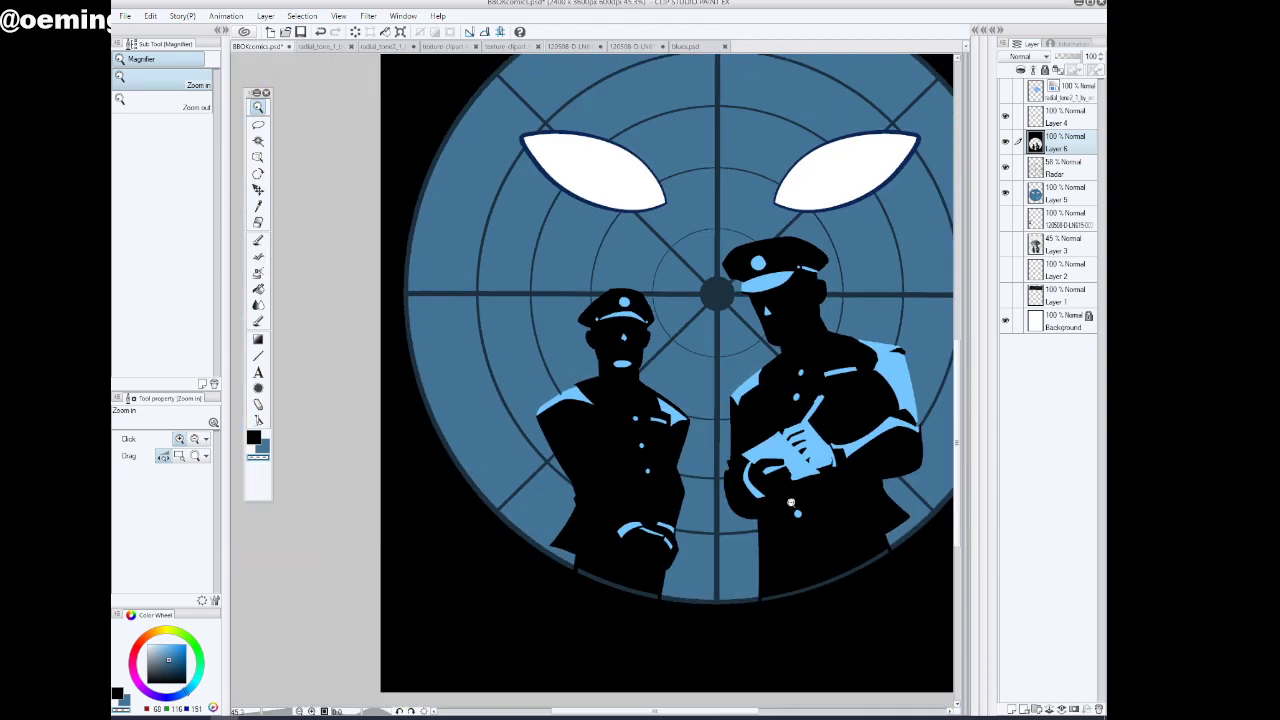
scroll(673, 593, up, 3)
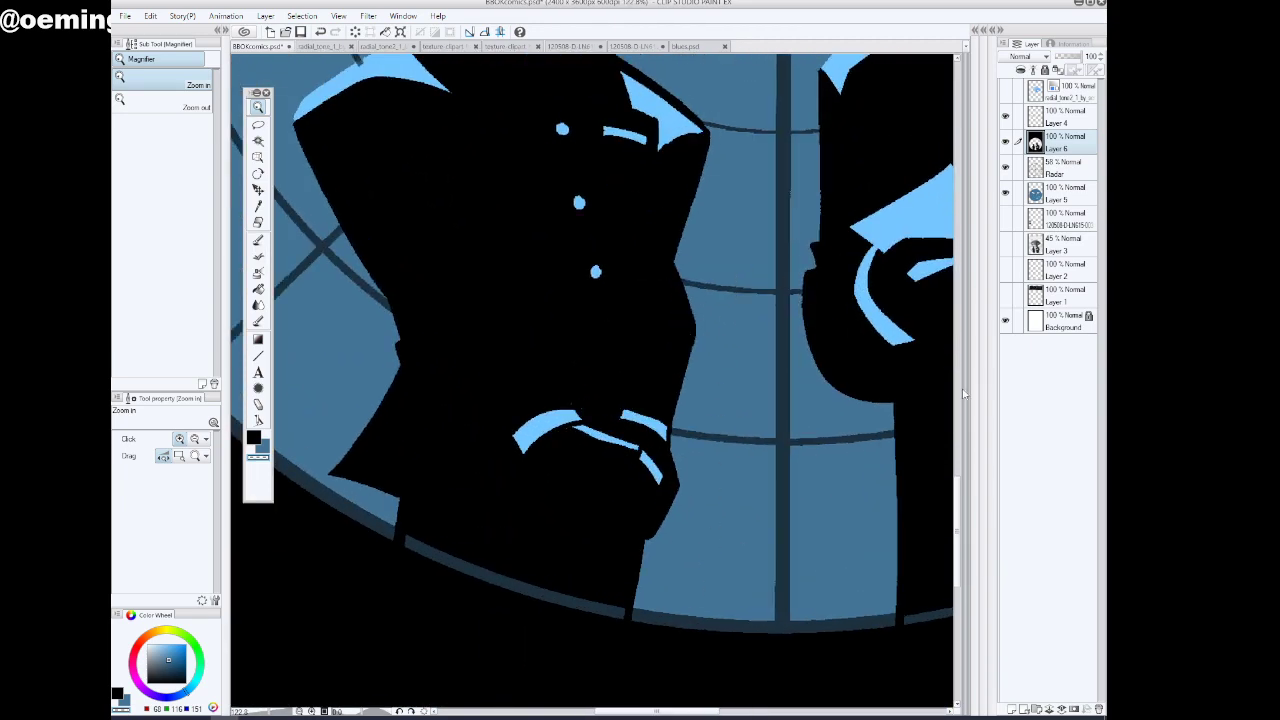
drag(957, 491, 957, 458)
drag(703, 312, 722, 308)
click(257, 240)
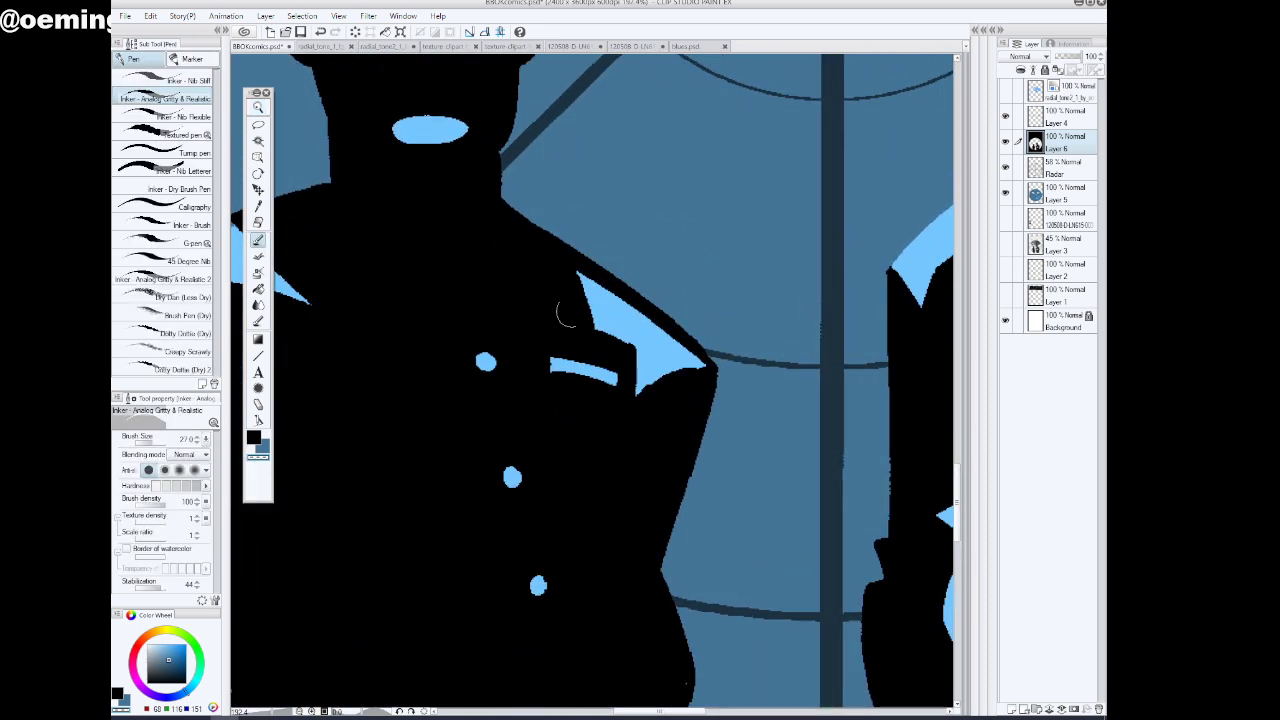
mouse_move(588, 249)
mouse_down()
mouse_move(577, 240)
mouse_move(590, 293)
mouse_up()
mouse_move(580, 236)
mouse_down()
mouse_move(704, 356)
mouse_move(700, 337)
mouse_move(699, 361)
mouse_move(698, 343)
mouse_move(715, 370)
mouse_move(705, 356)
mouse_up()
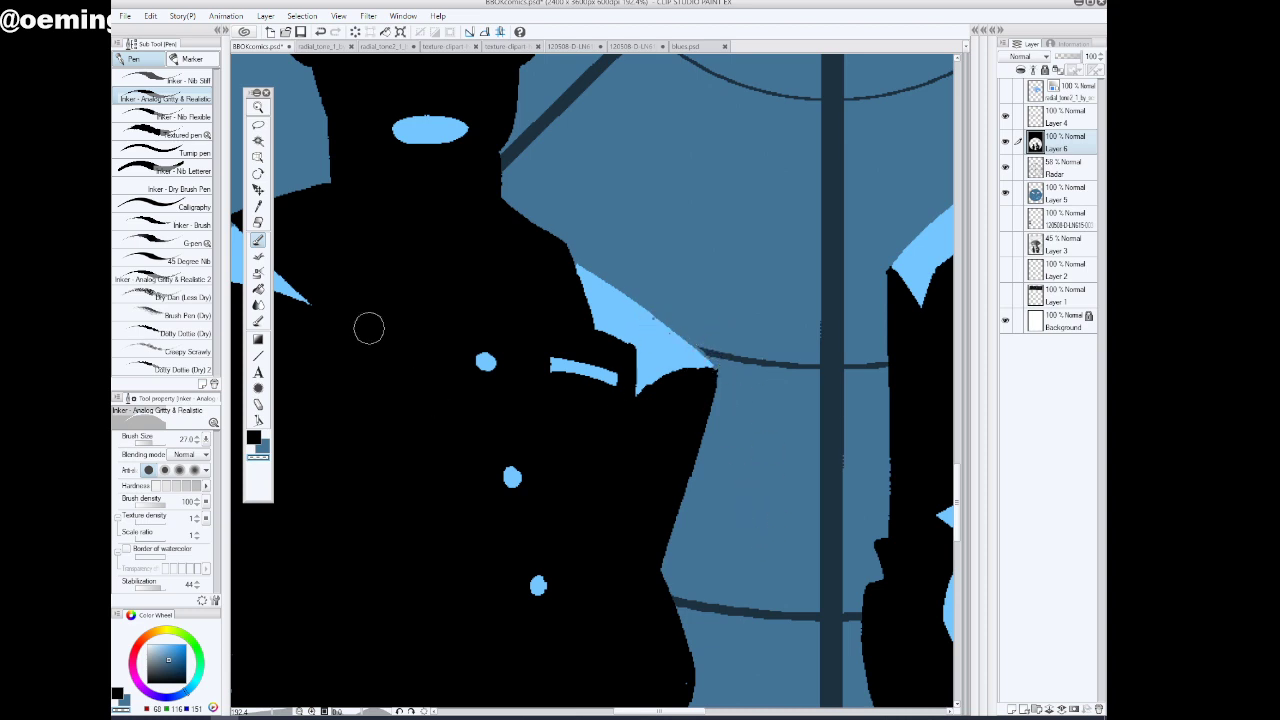
Erase the black edge beside the smaller officer's upper cuff highlight on Layer 6, so the highlight meets the background
click(258, 106)
scroll(667, 484, down, 5)
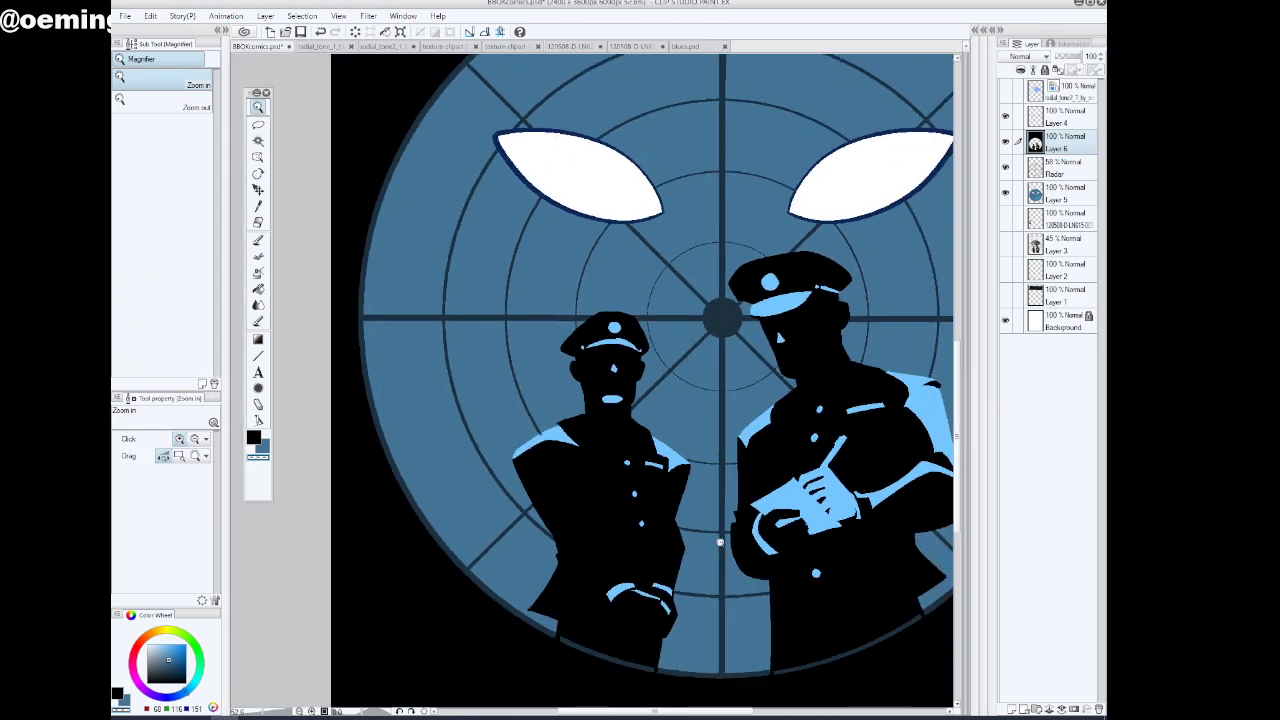
drag(697, 708, 727, 709)
click(585, 598)
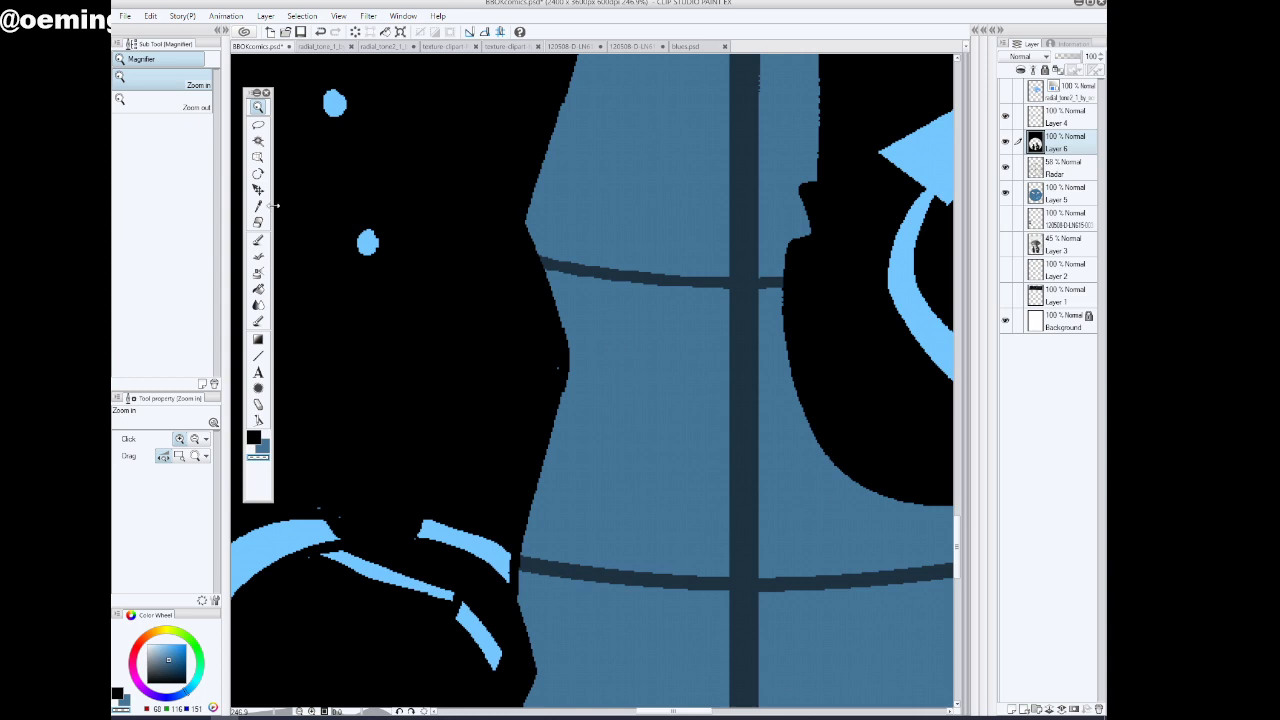
click(258, 240)
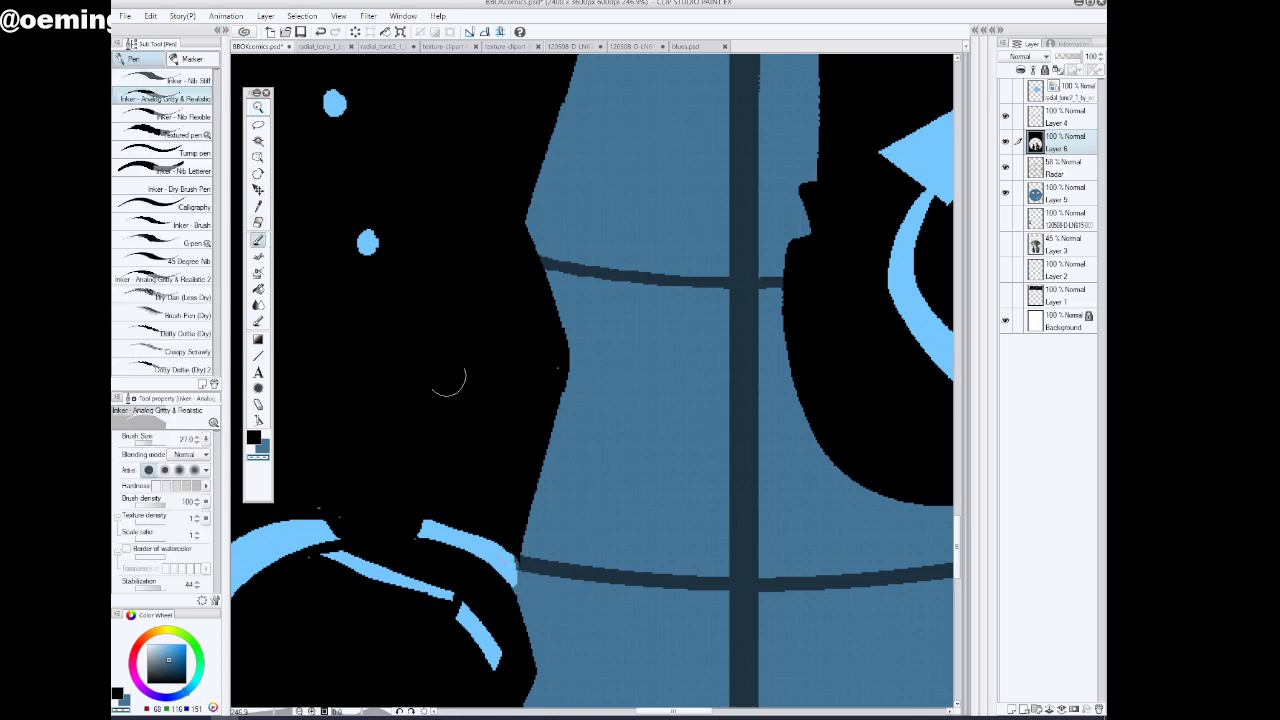
On Layer 5, sample the light blue and paint out the edges of the smaller officer's shoulder highlight on the side away from the larger officer
click(258, 107)
scroll(695, 428, down, 5)
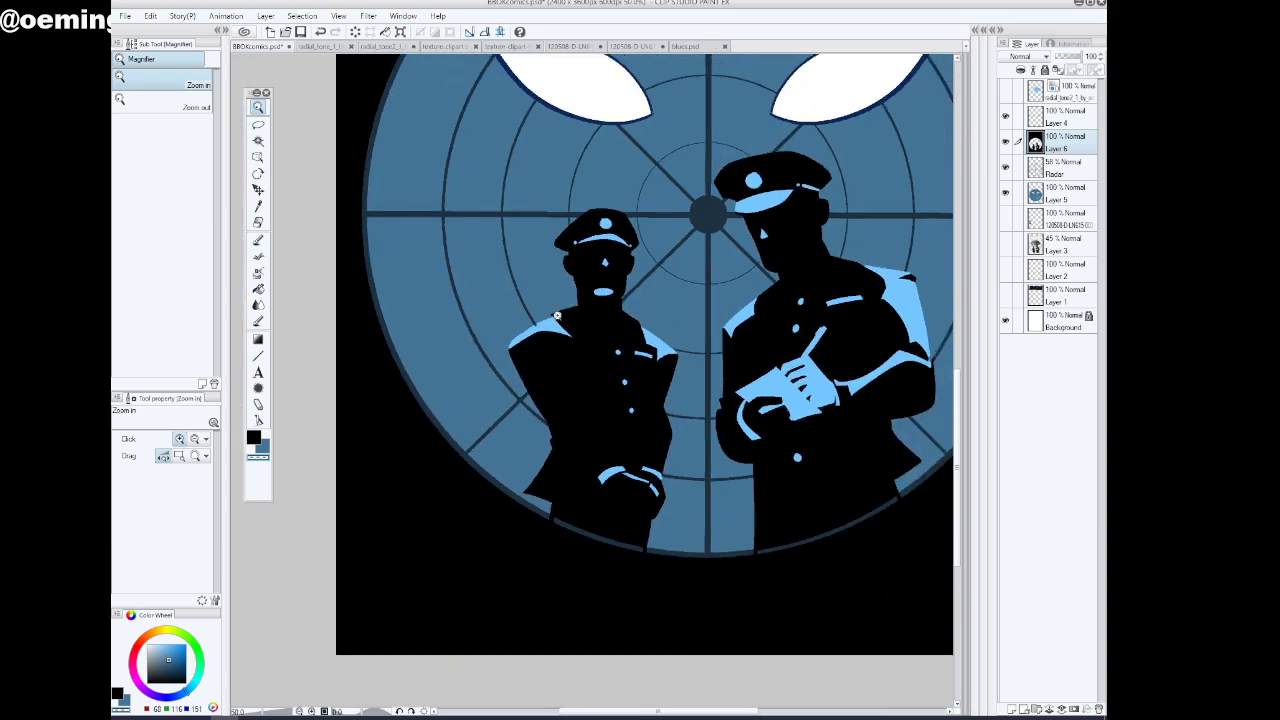
drag(557, 316, 934, 204)
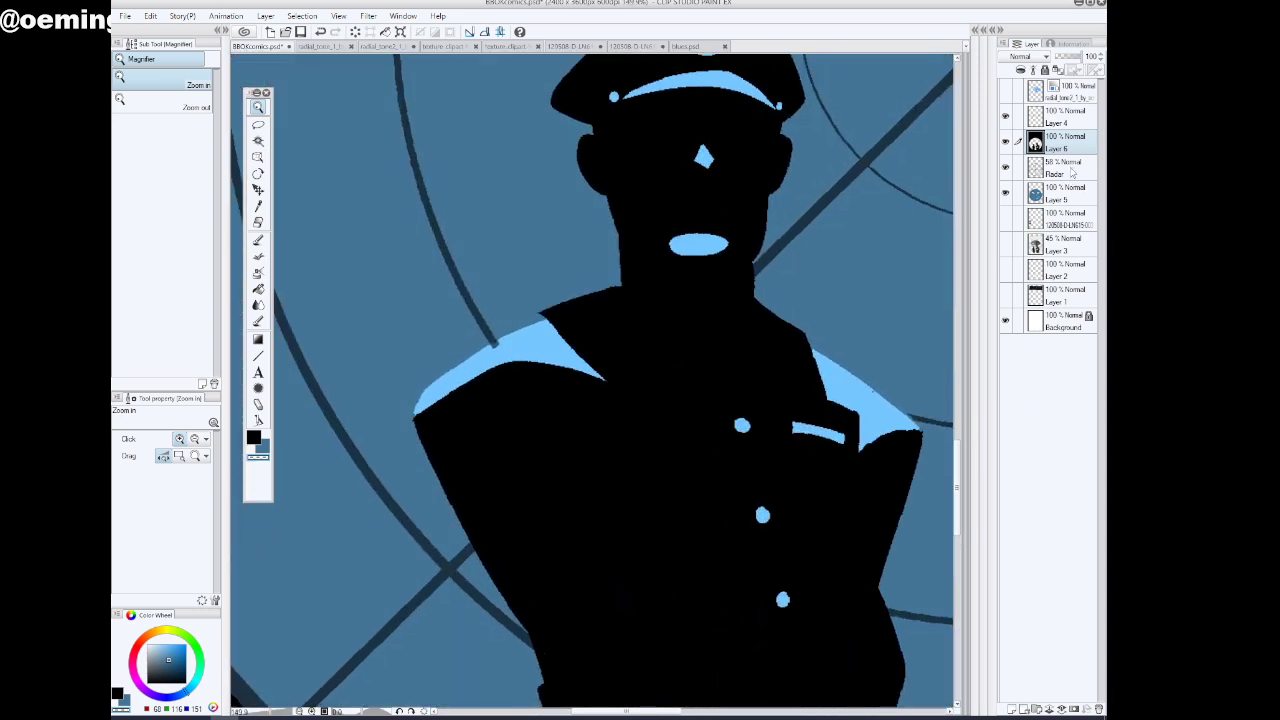
click(1005, 193)
click(1005, 193)
click(1067, 197)
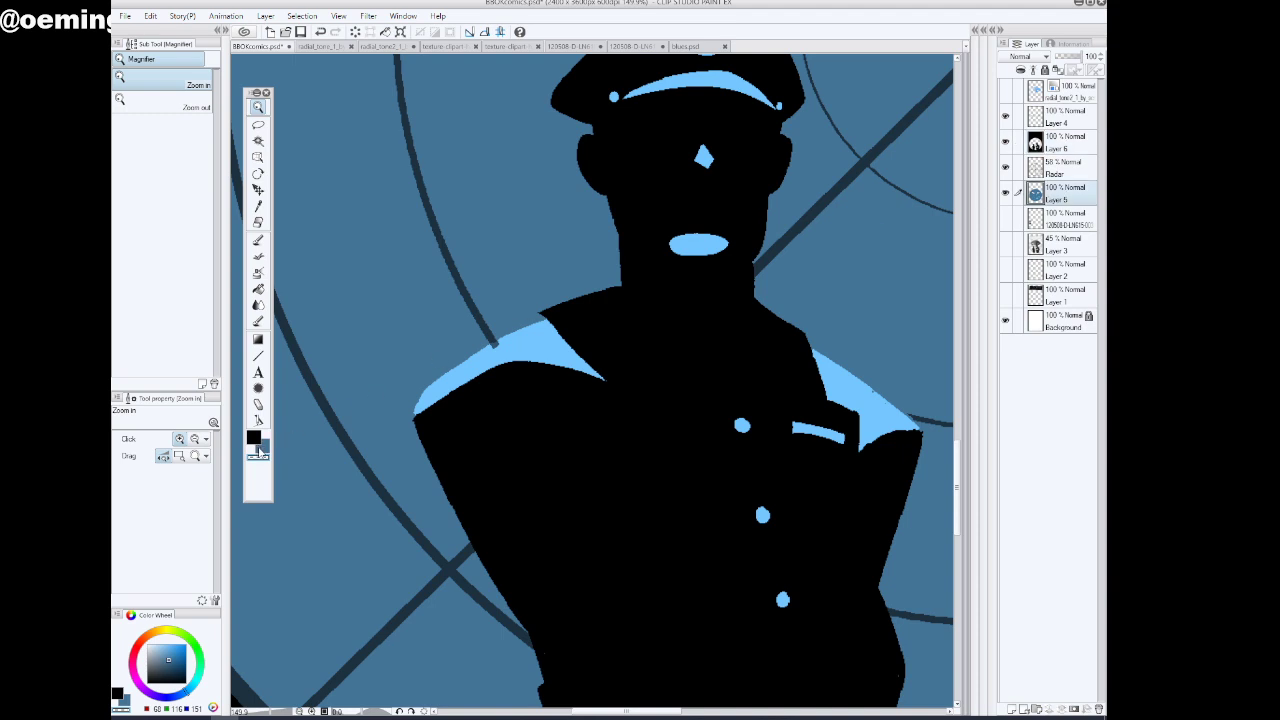
click(258, 240)
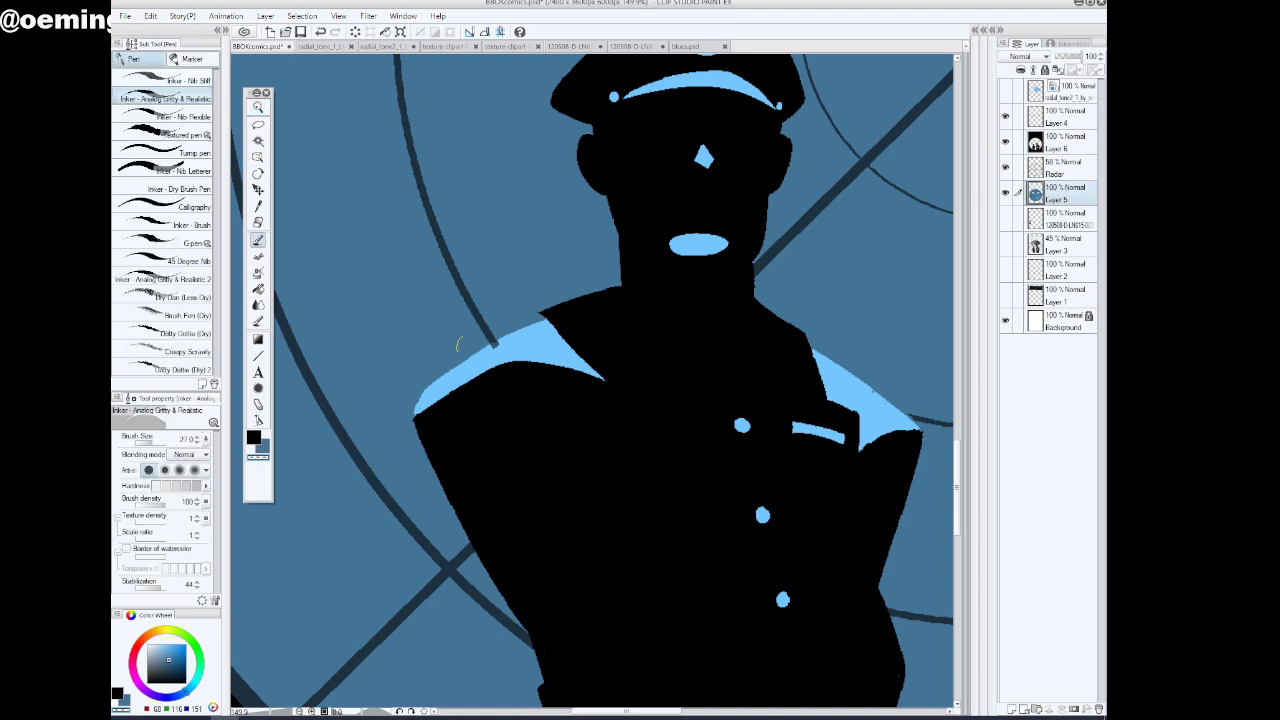
alt+click(530, 340)
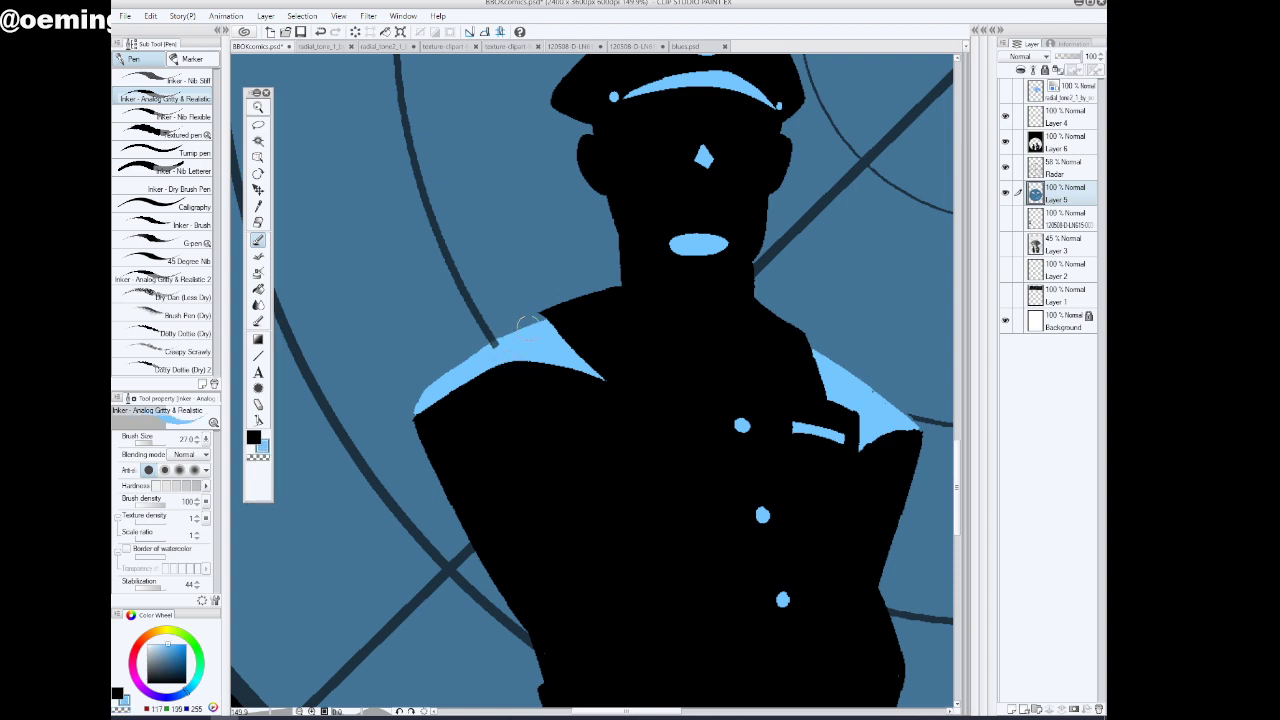
drag(527, 322, 550, 313)
drag(421, 400, 418, 416)
Paint light blue along the upper edge of the smaller officer's other shoulder highlight, extending it up to the collar on Layer 5
drag(654, 711, 699, 711)
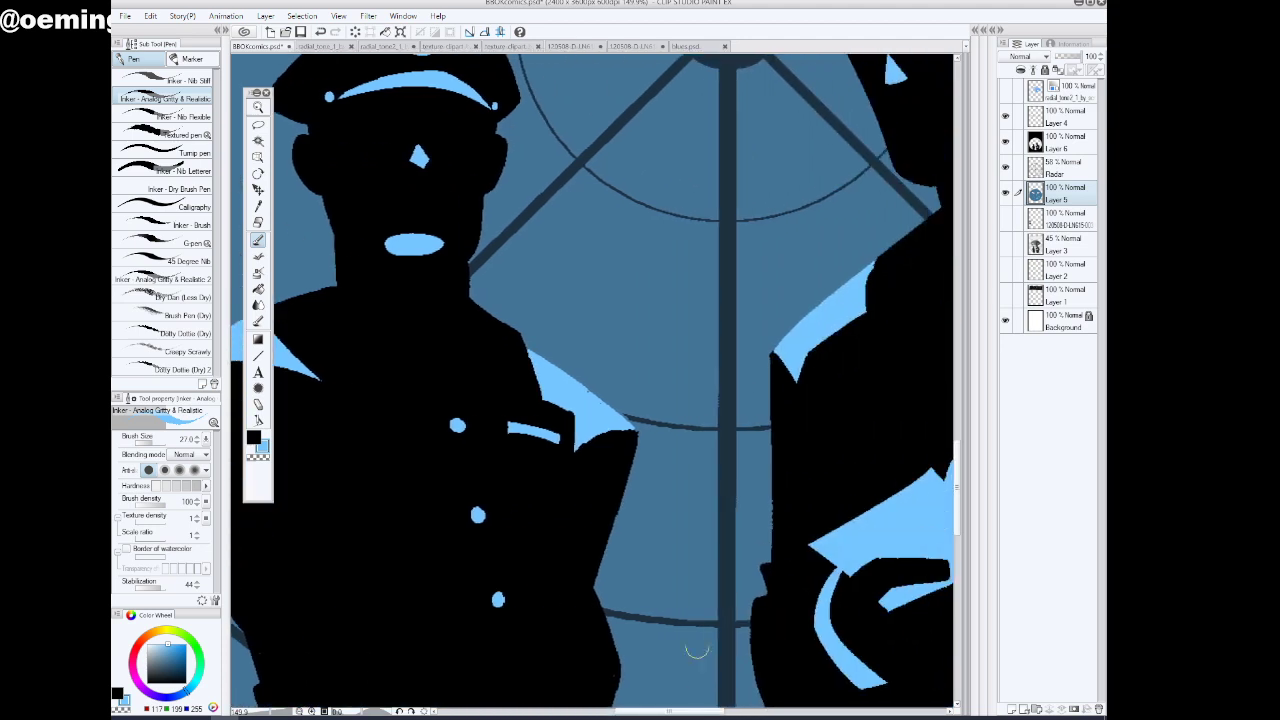
drag(512, 332, 562, 376)
mouse_move(512, 340)
mouse_down()
mouse_move(573, 373)
mouse_move(630, 430)
mouse_up()
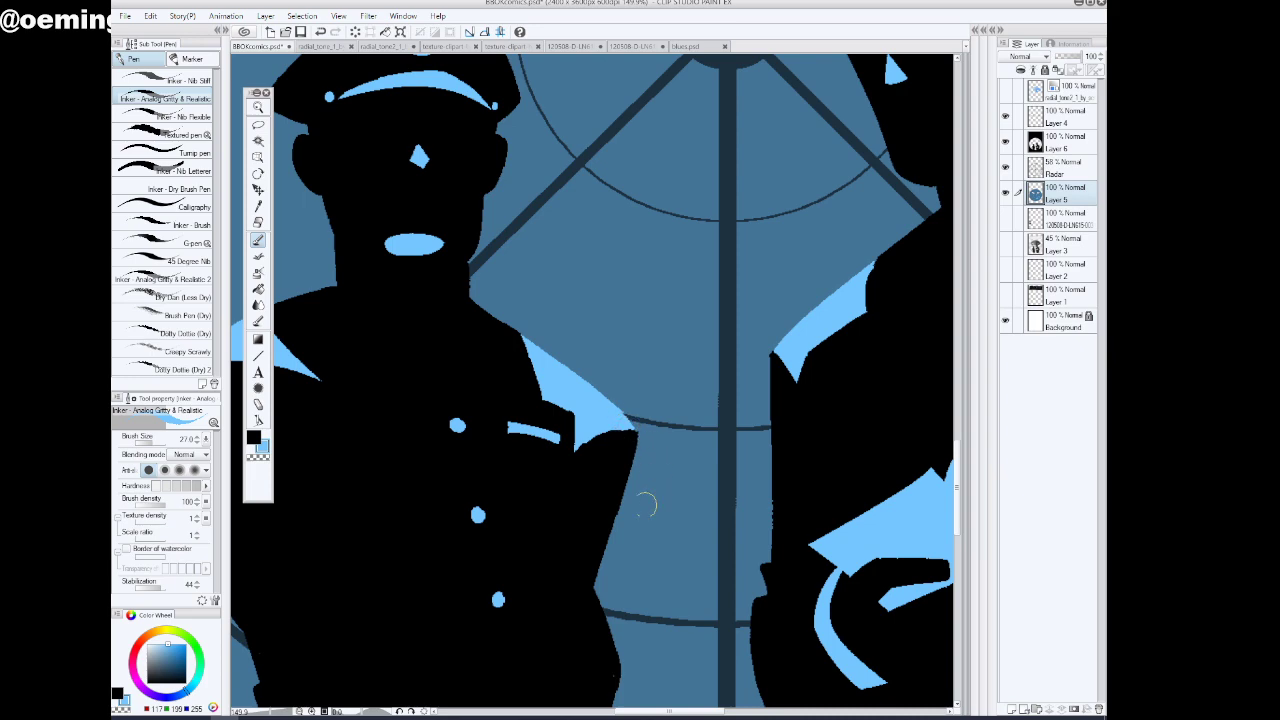
Extend the larger officer's outer sleeve highlight down to the elbow and touch up its shoulder end in light blue on Layer 5
click(258, 107)
drag(709, 331, 676, 390)
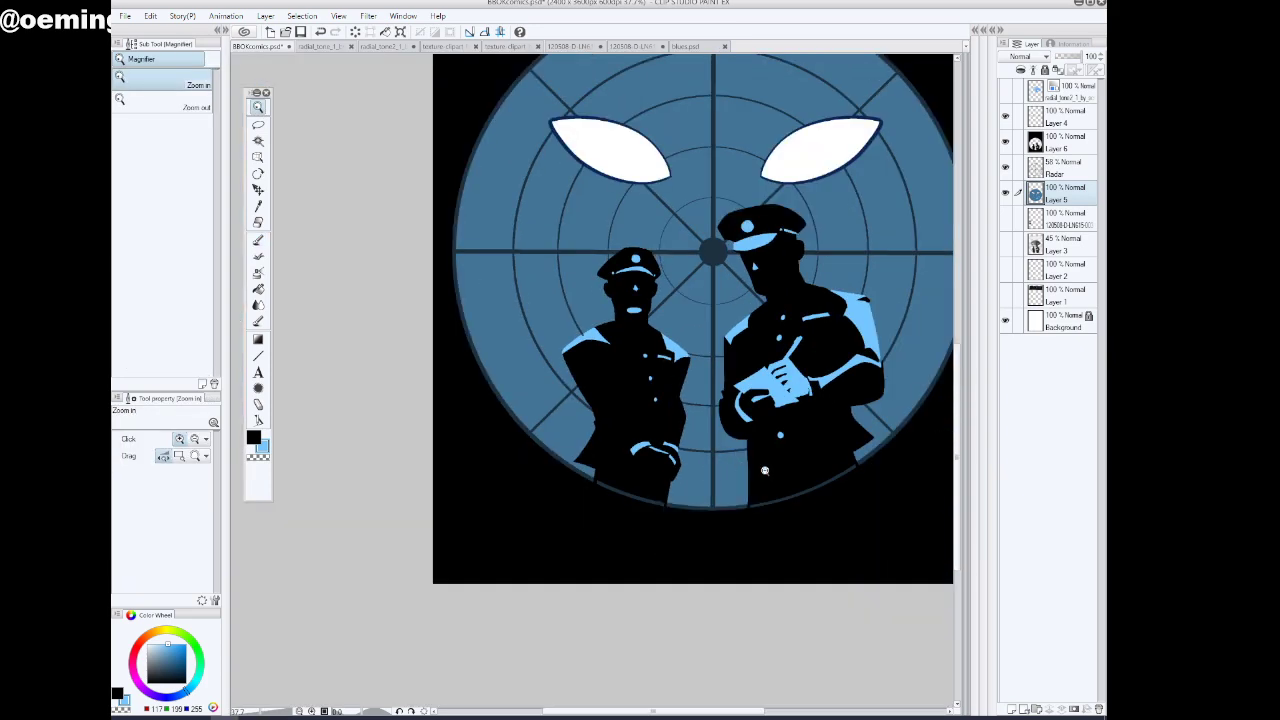
scroll(760, 358, up, 1)
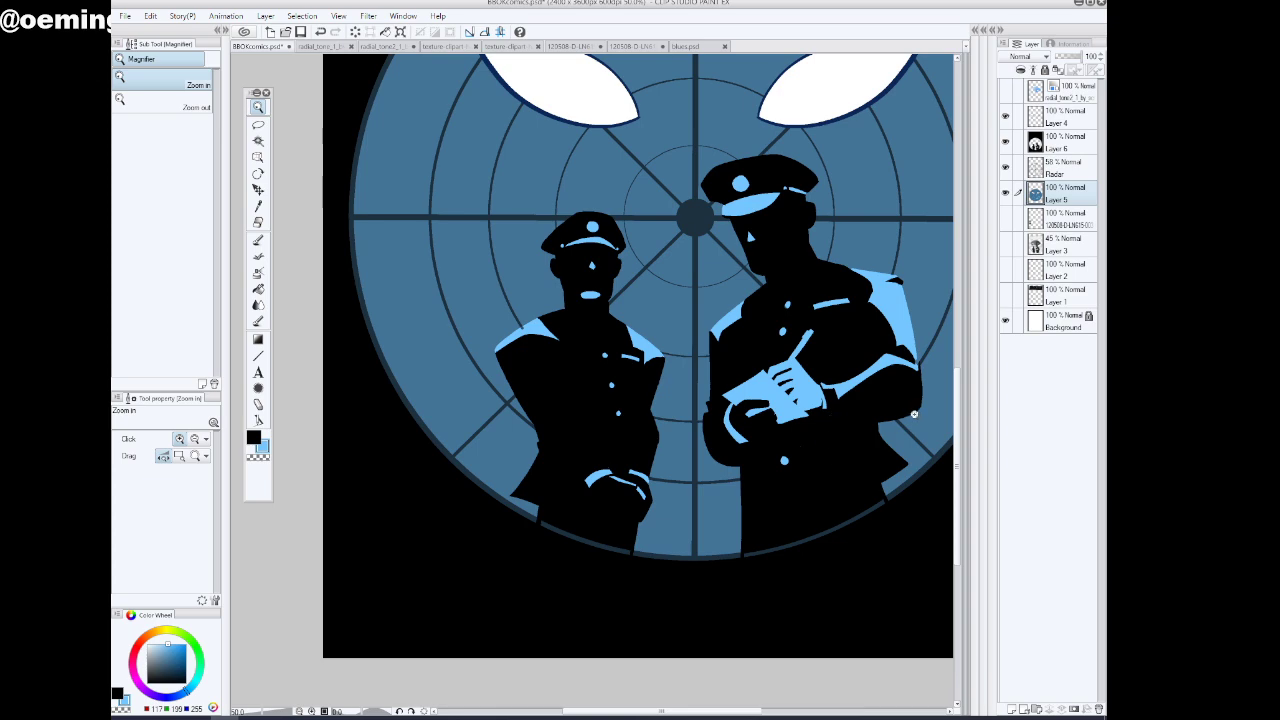
scroll(780, 345, up, 4)
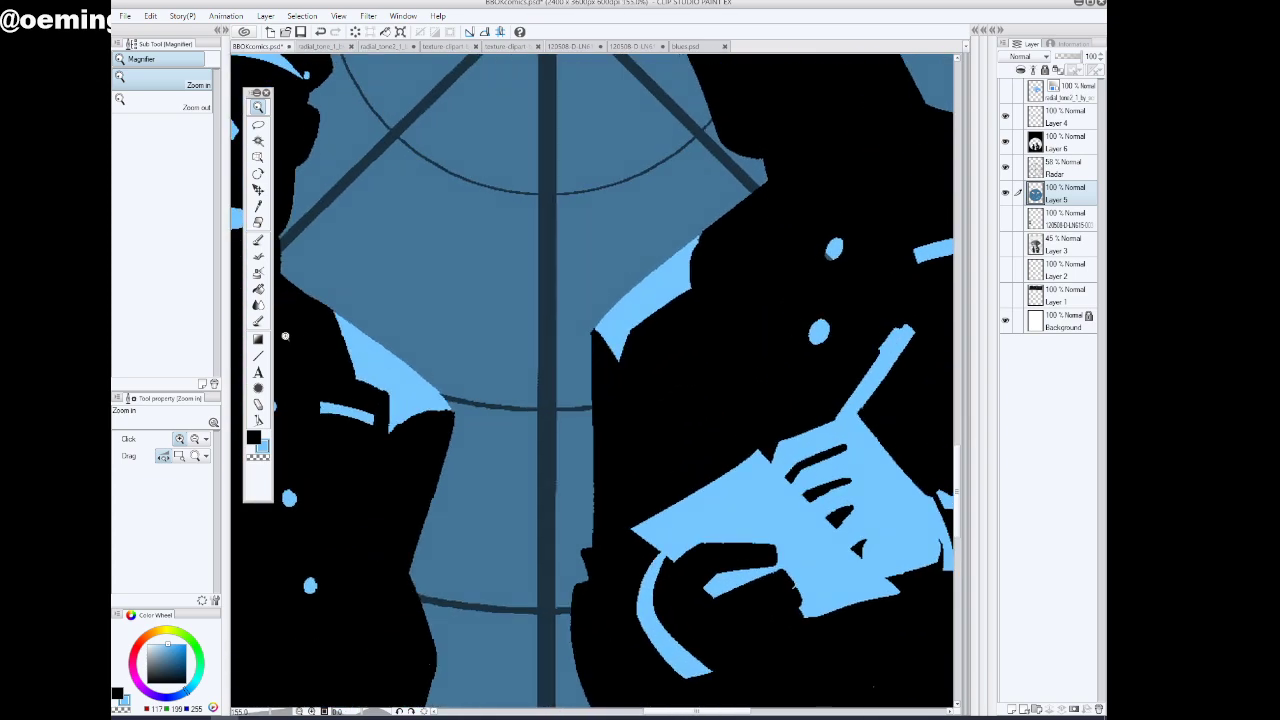
click(258, 240)
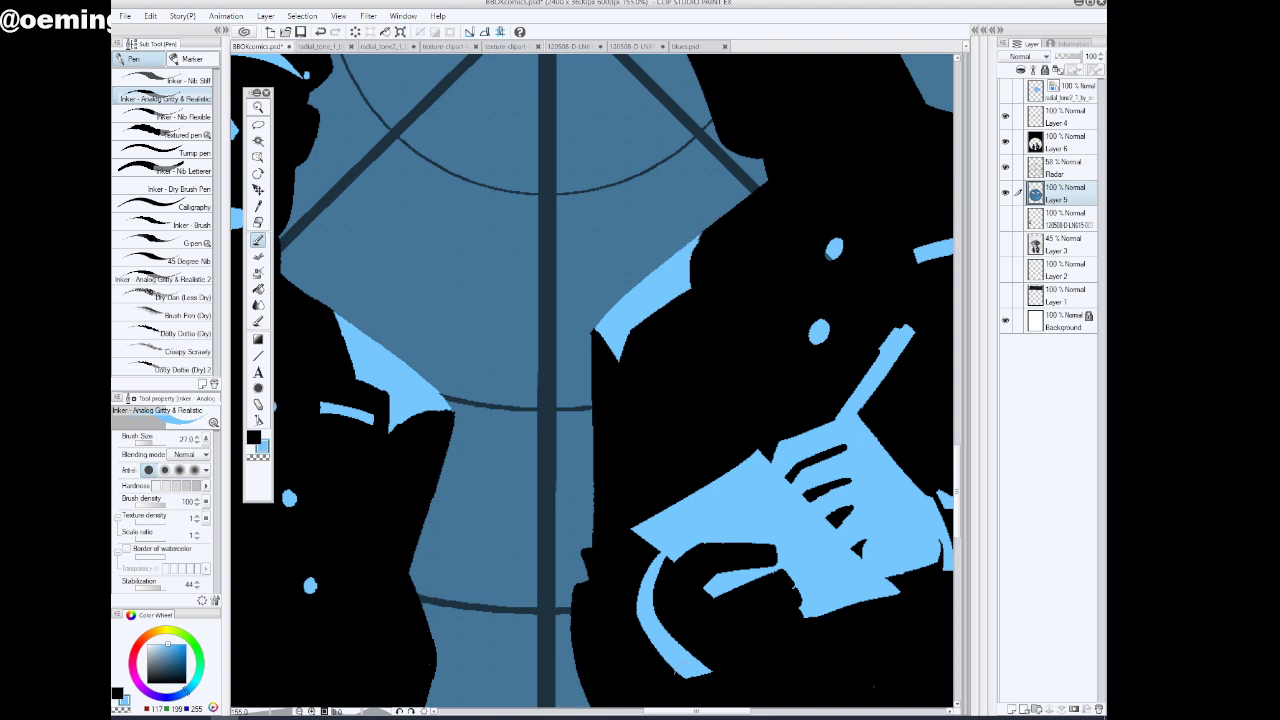
drag(694, 711, 767, 711)
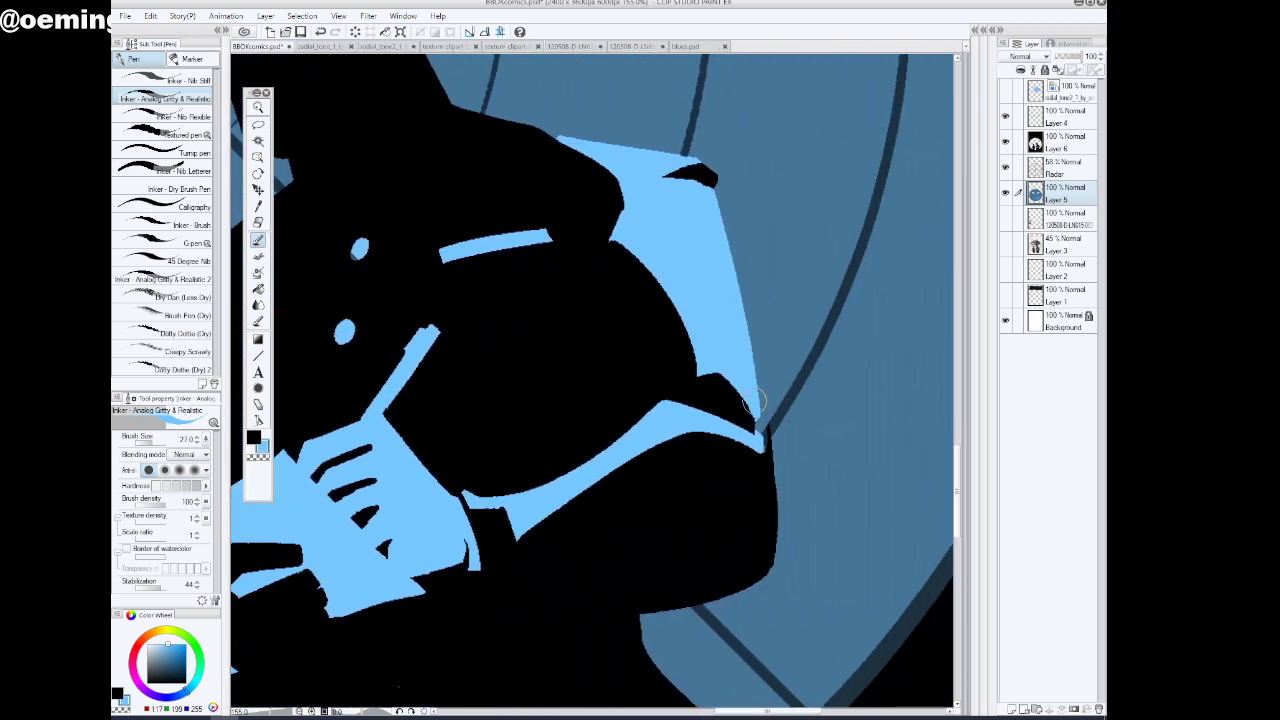
drag(754, 401, 758, 428)
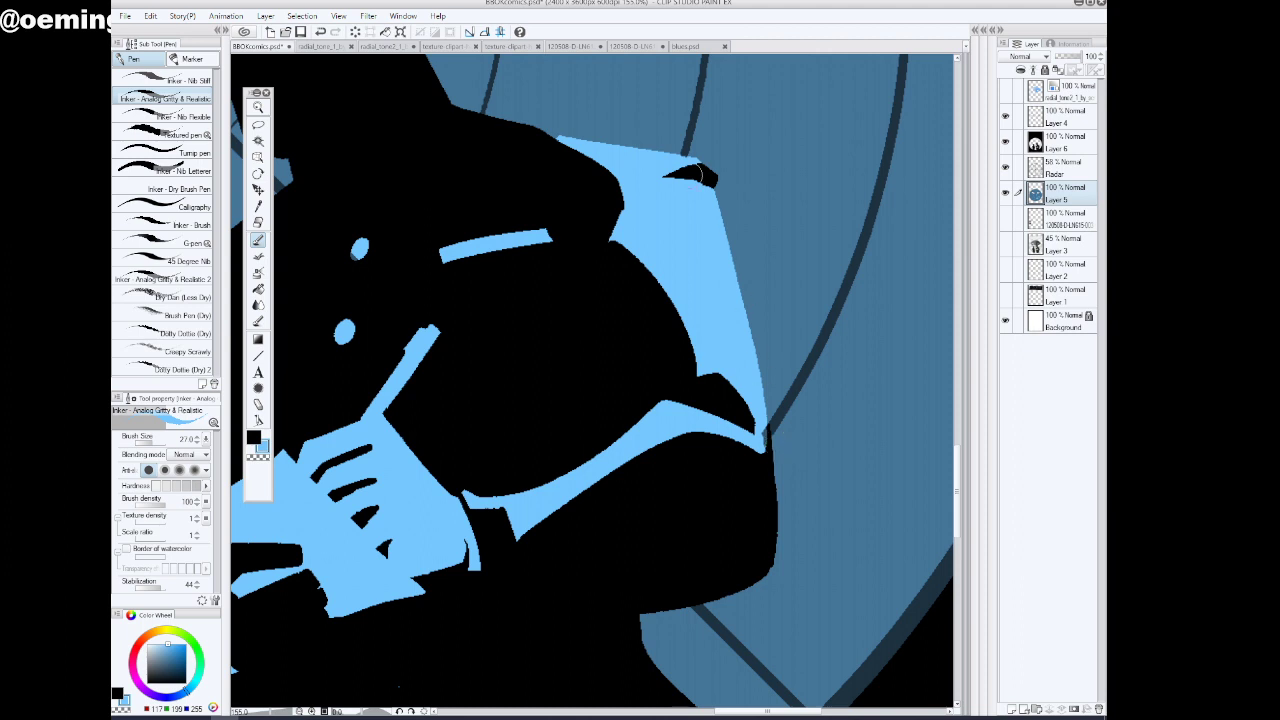
drag(565, 143, 523, 131)
Sample the background blue and trim the front tip of the larger officer's cap visor highlight on Layer 5
click(258, 107)
drag(702, 361, 668, 374)
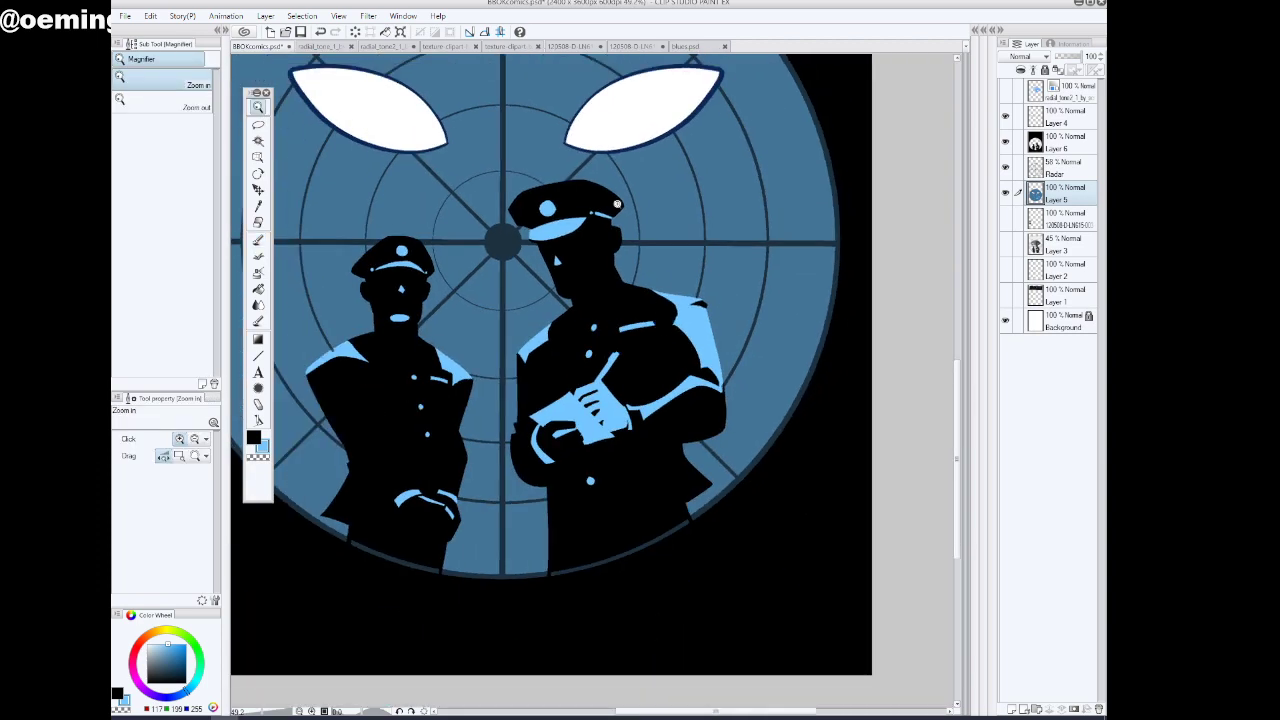
scroll(617, 204, up, 5)
scroll(488, 241, down, 2)
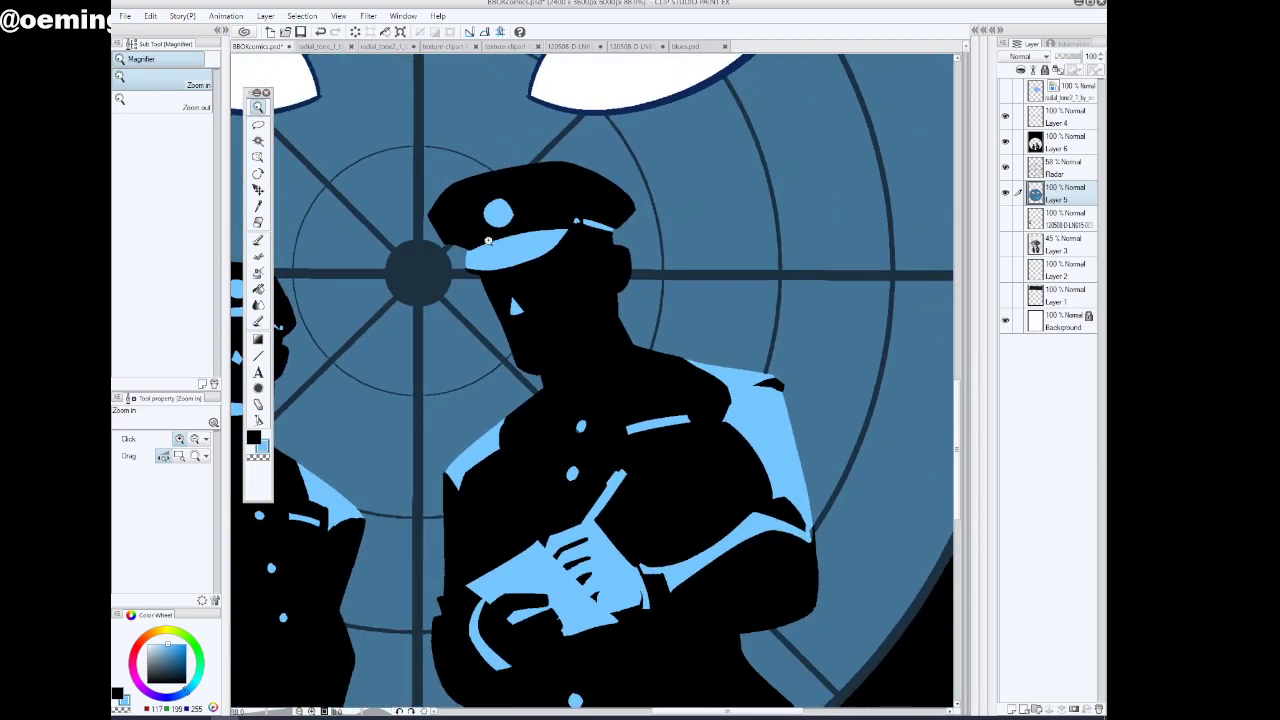
scroll(488, 241, up, 4)
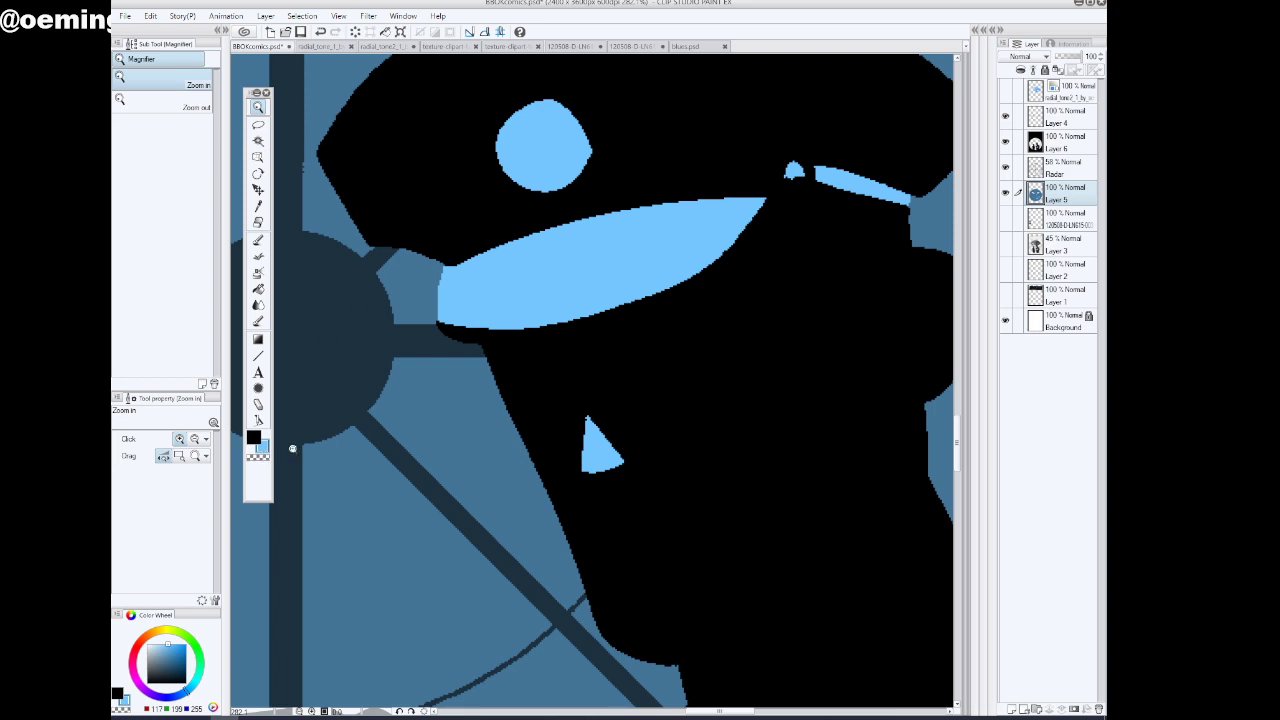
click(258, 240)
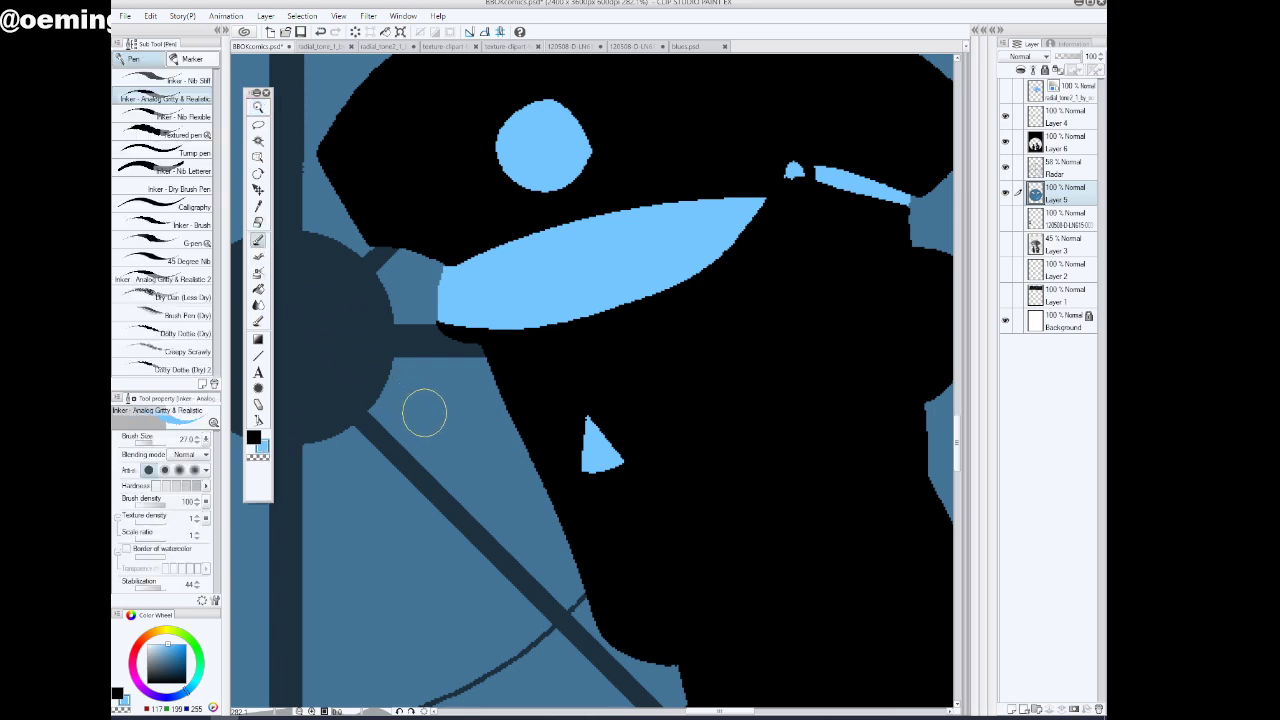
alt+click(429, 409)
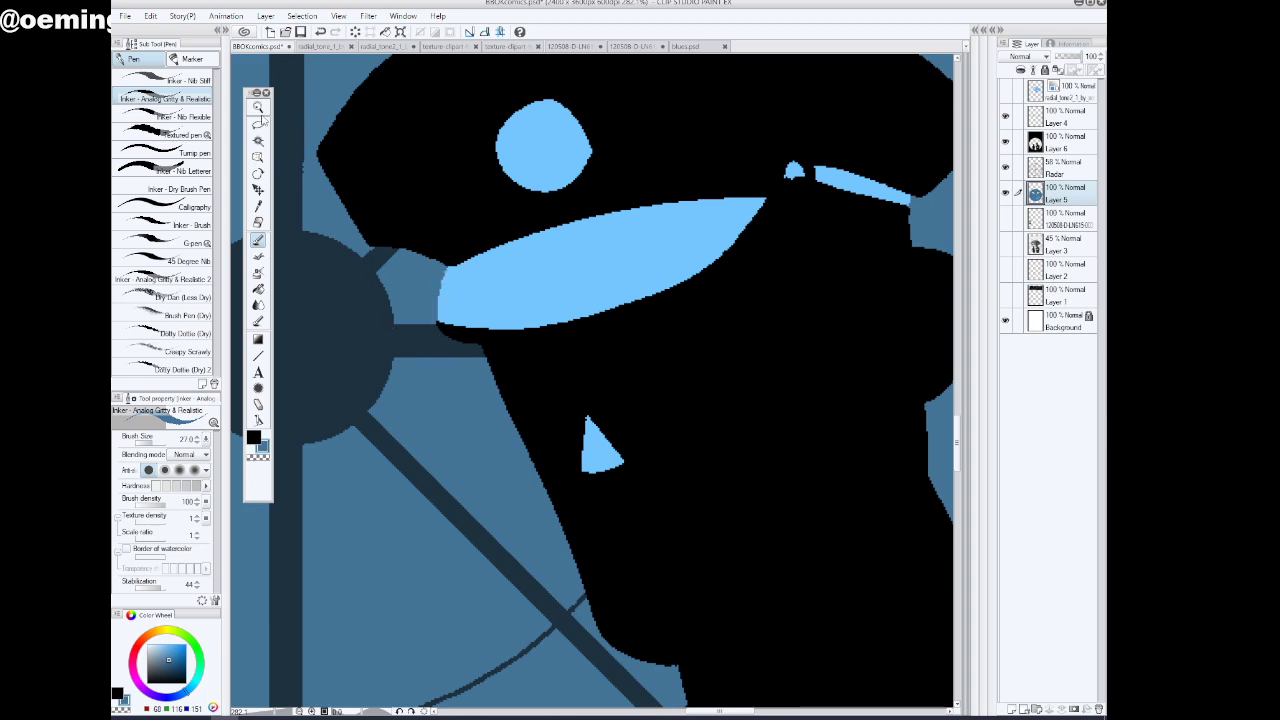
Erase the black gaps between the smaller officer's lower cuff highlights on Layer 6 to join them into one continuous shape
click(259, 109)
drag(756, 327, 640, 390)
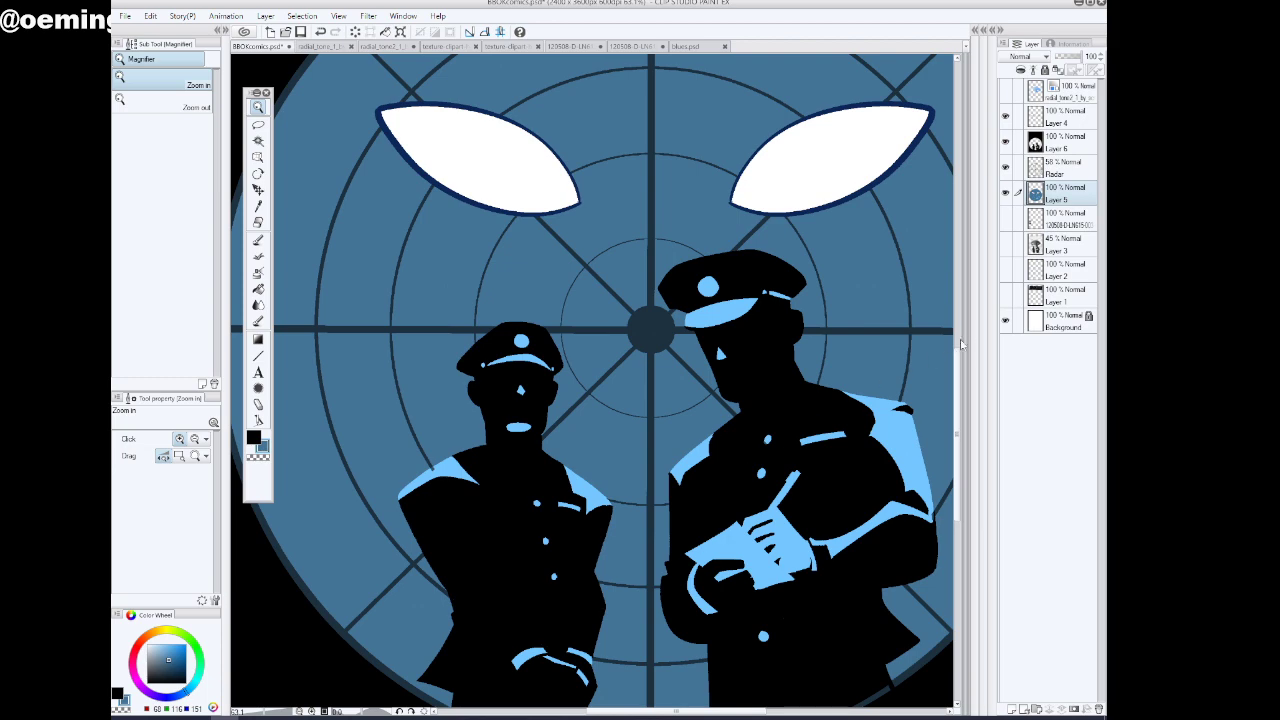
drag(962, 345, 940, 428)
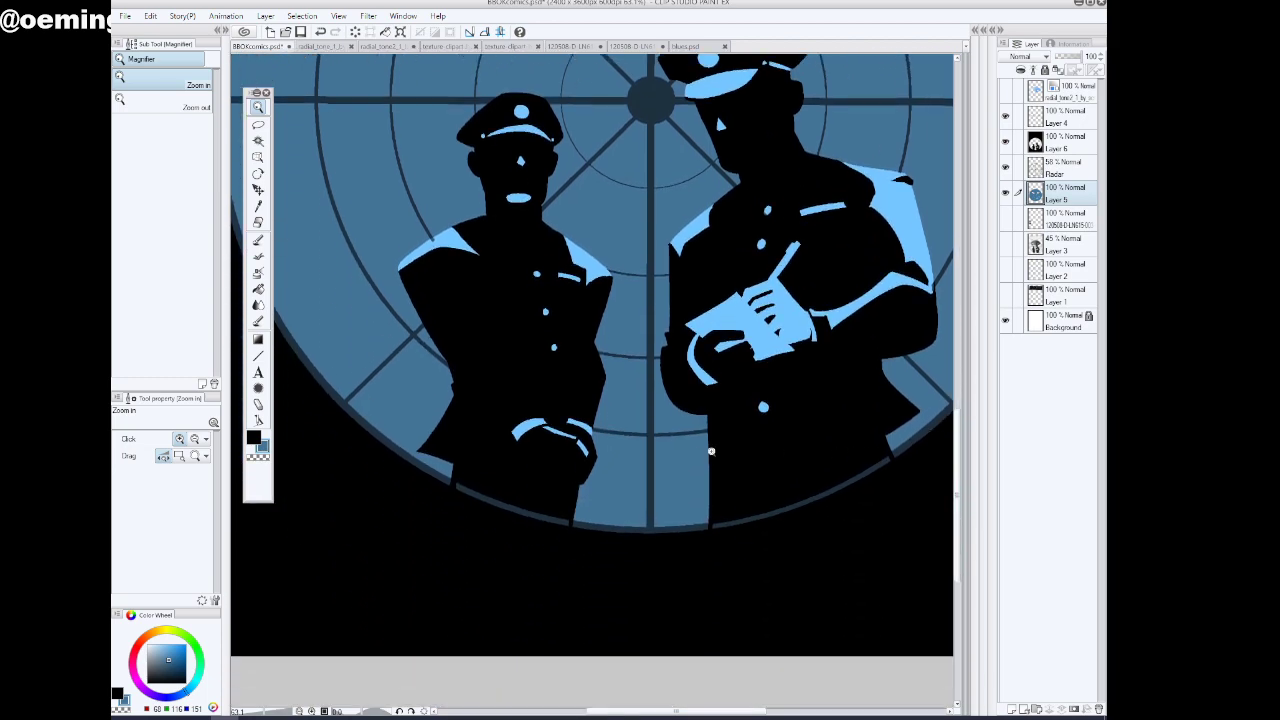
scroll(578, 437, up, 5)
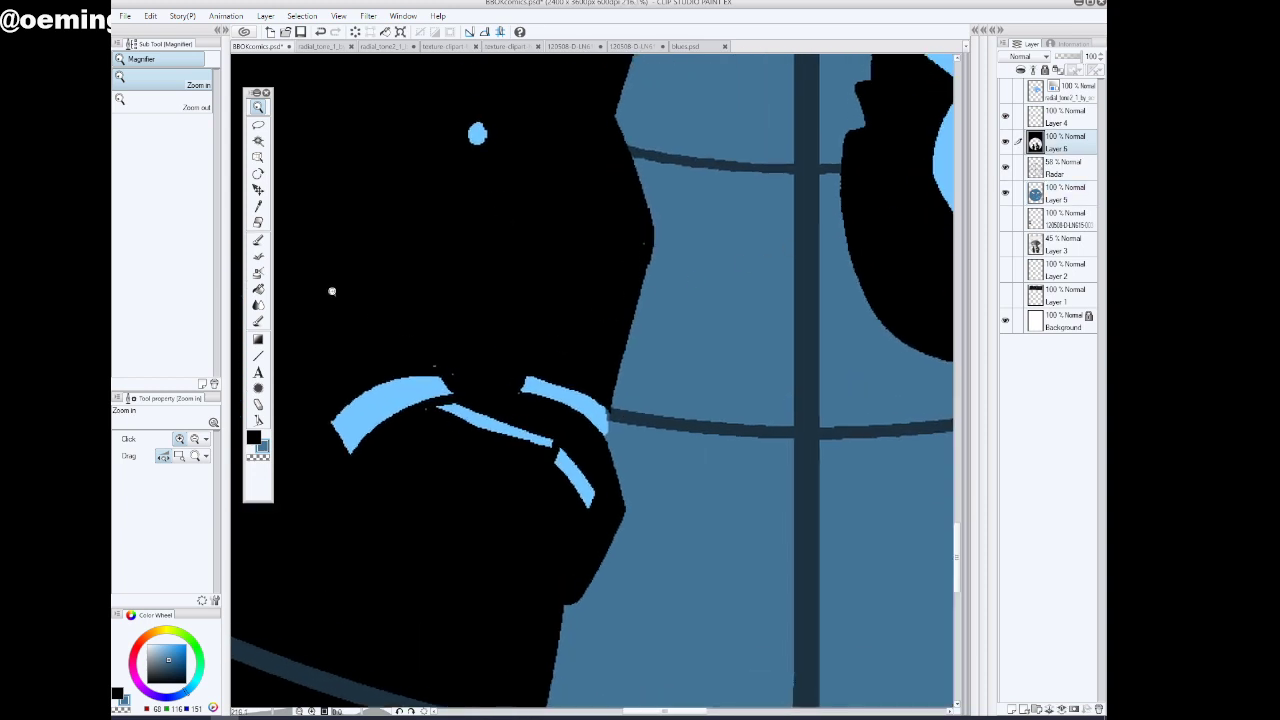
click(258, 241)
click(262, 459)
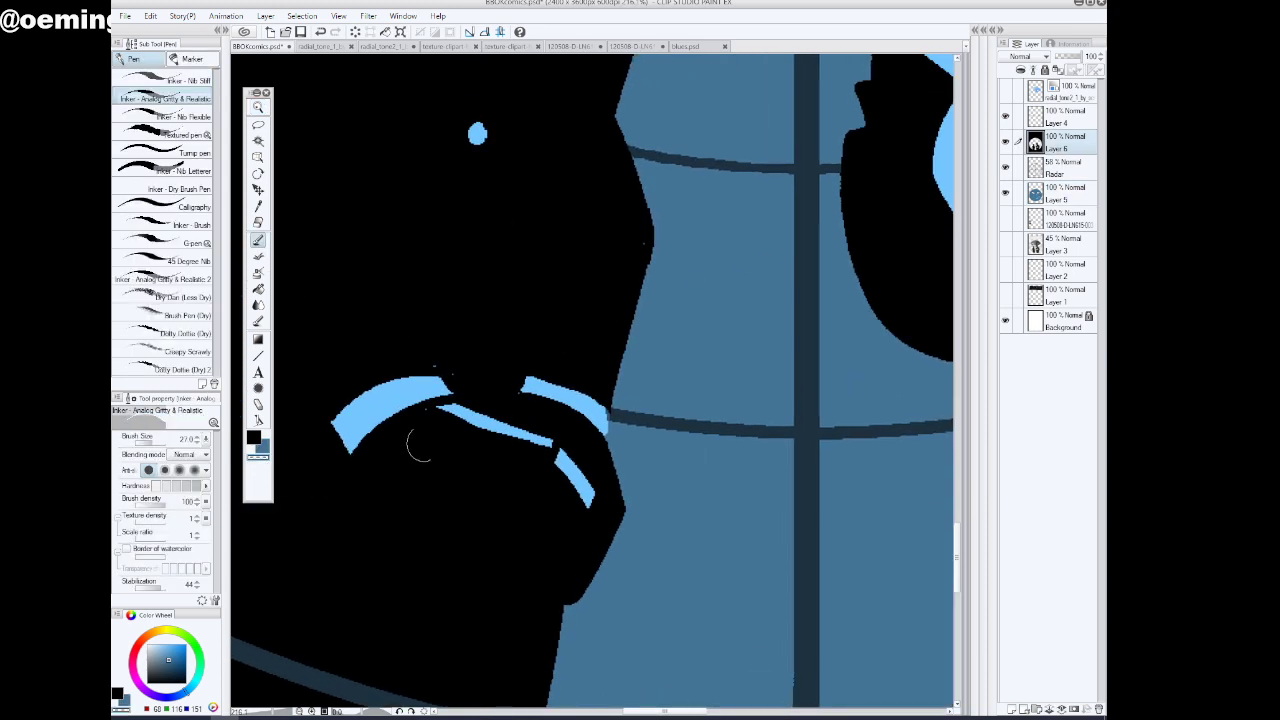
mouse_move(451, 406)
mouse_down()
mouse_move(499, 426)
mouse_move(449, 380)
mouse_move(570, 477)
mouse_move(562, 446)
mouse_up()
Activate Layer 5 and sample the light blue from the smaller officer's upper cuff highlight
click(1062, 192)
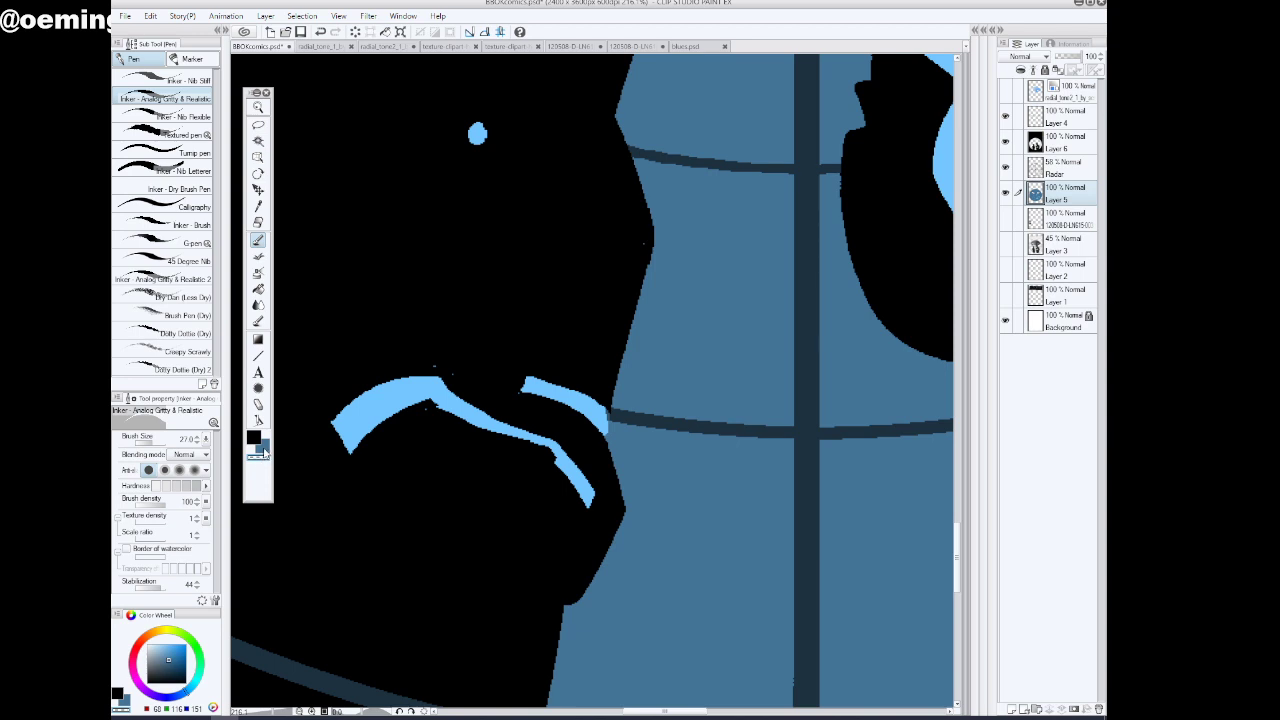
click(264, 449)
click(257, 440)
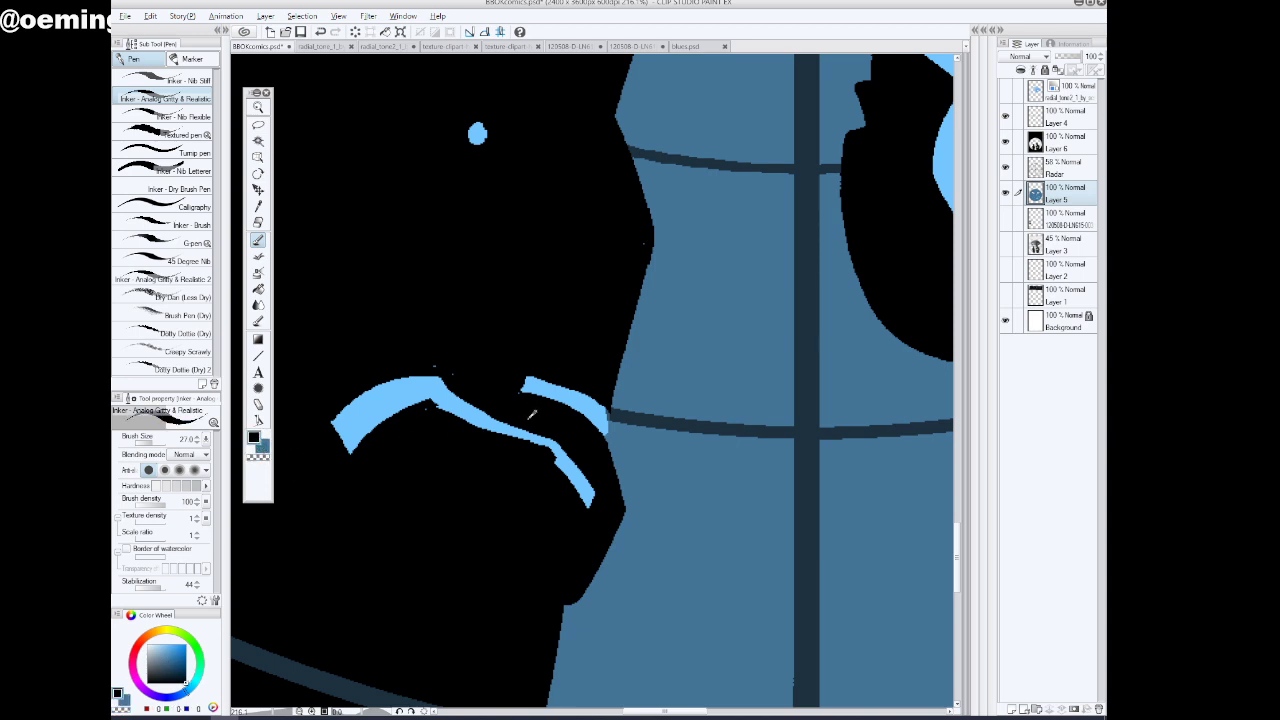
alt+click(604, 409)
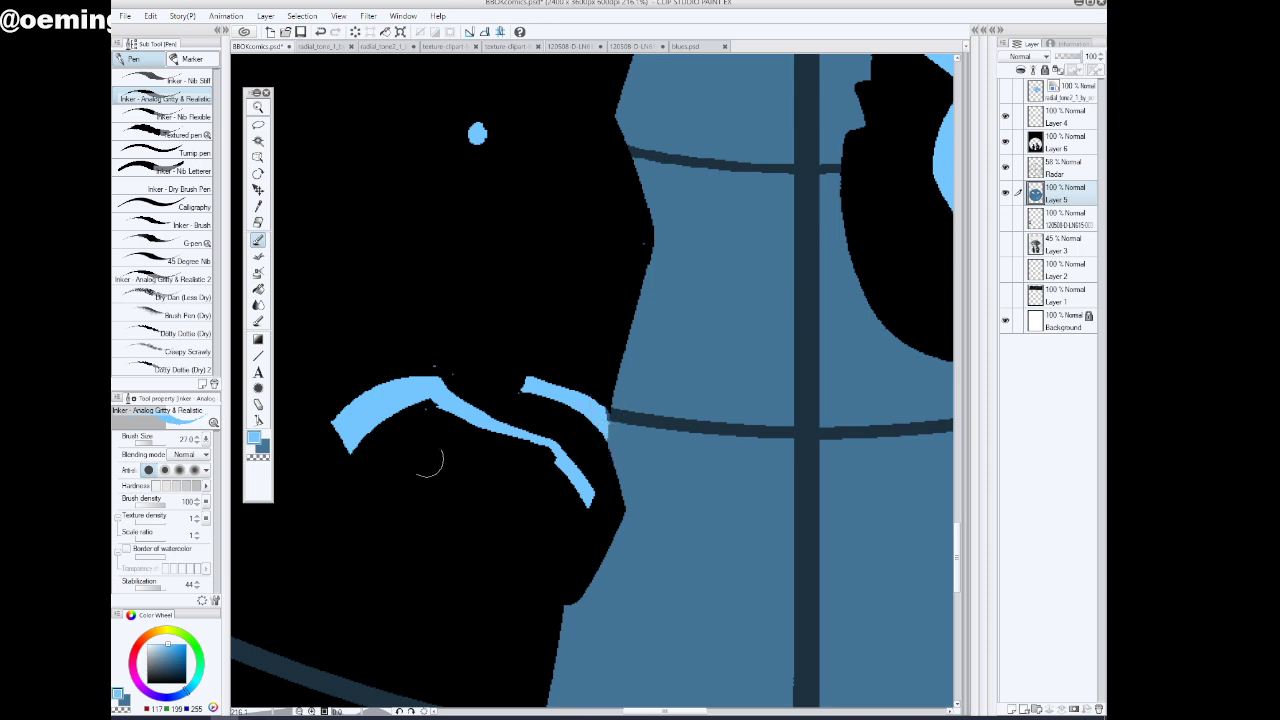
Fill the radar rim segments crossing the lower bodies of both officers with black on Layer 6
click(258, 108)
drag(780, 294, 730, 330)
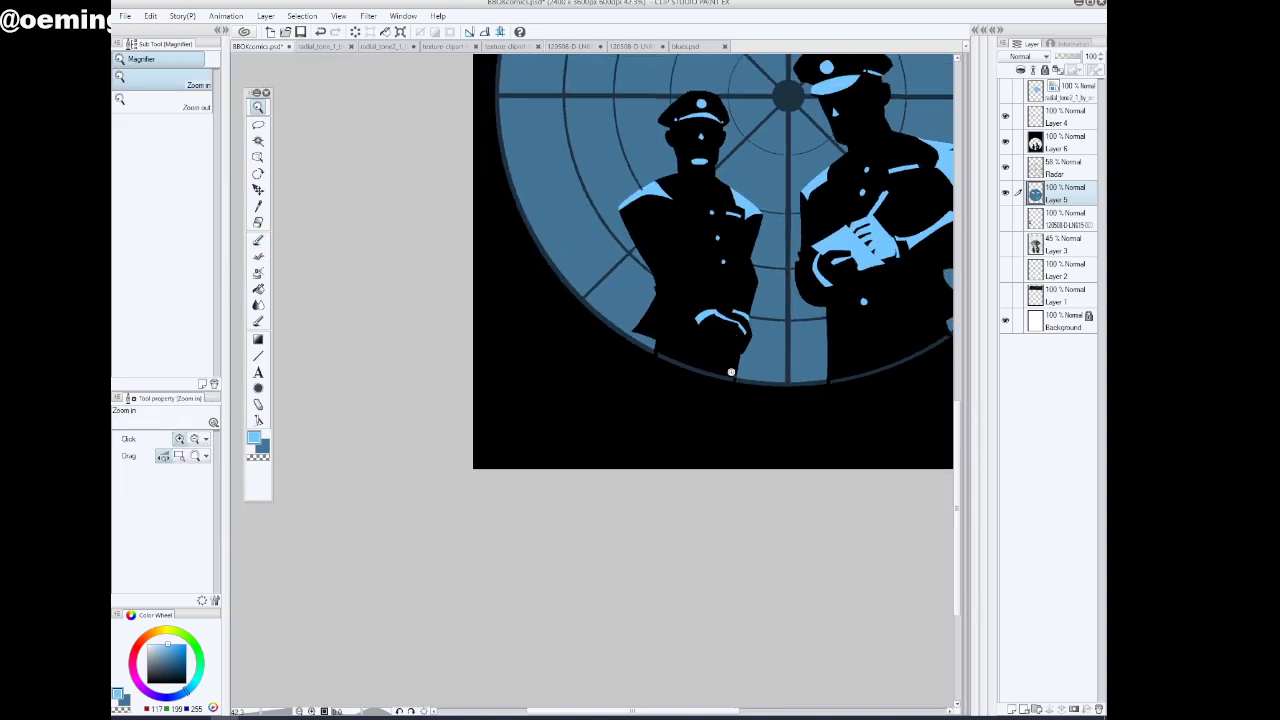
drag(698, 712, 757, 711)
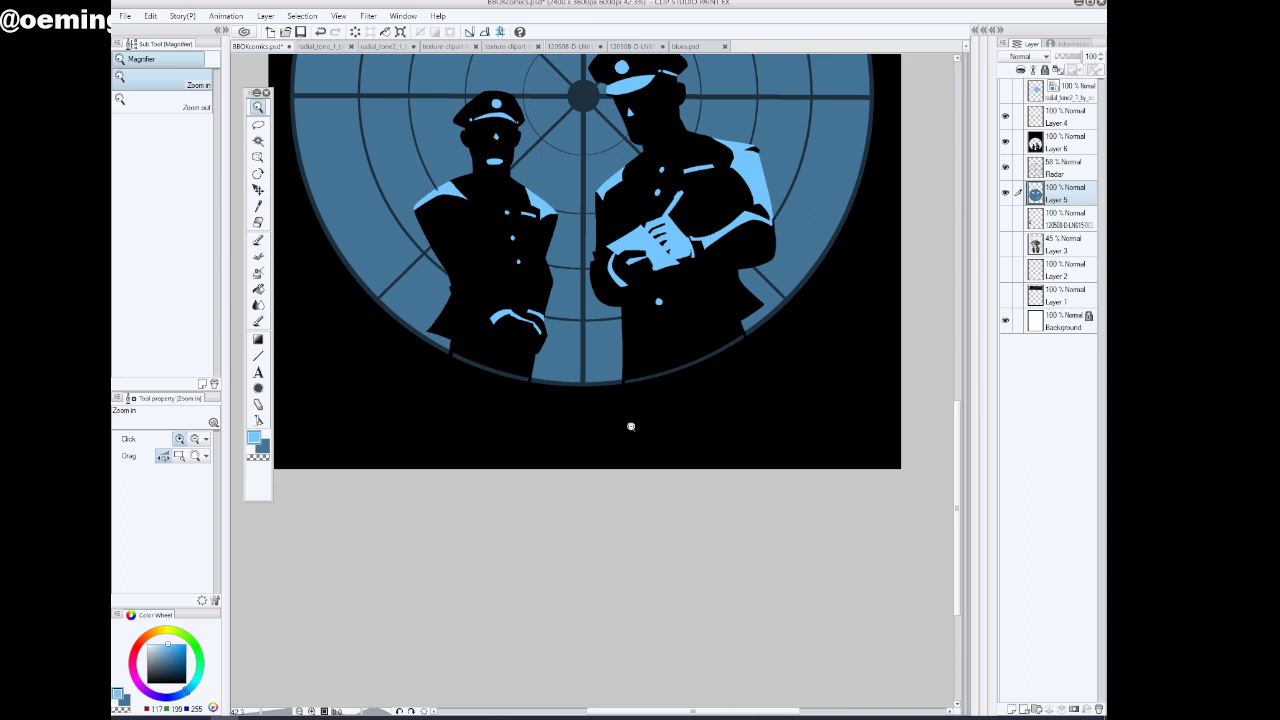
drag(500, 352, 540, 330)
click(1066, 145)
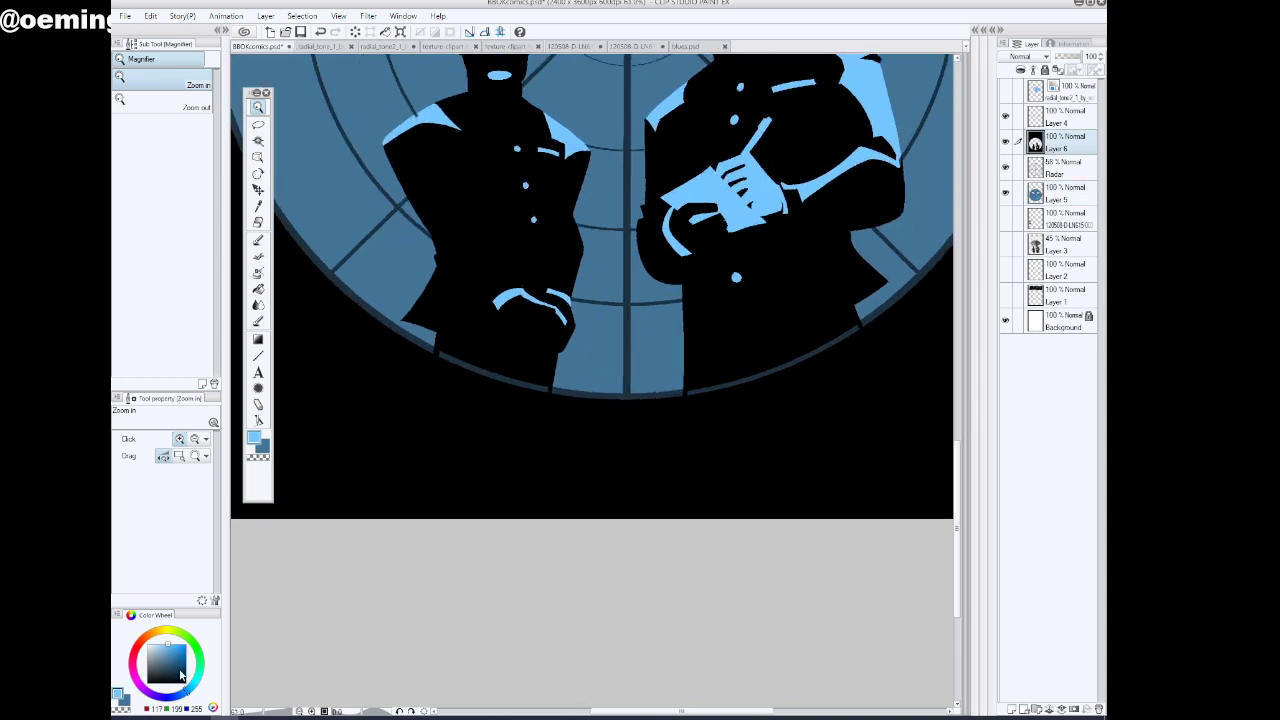
drag(173, 670, 185, 686)
click(258, 289)
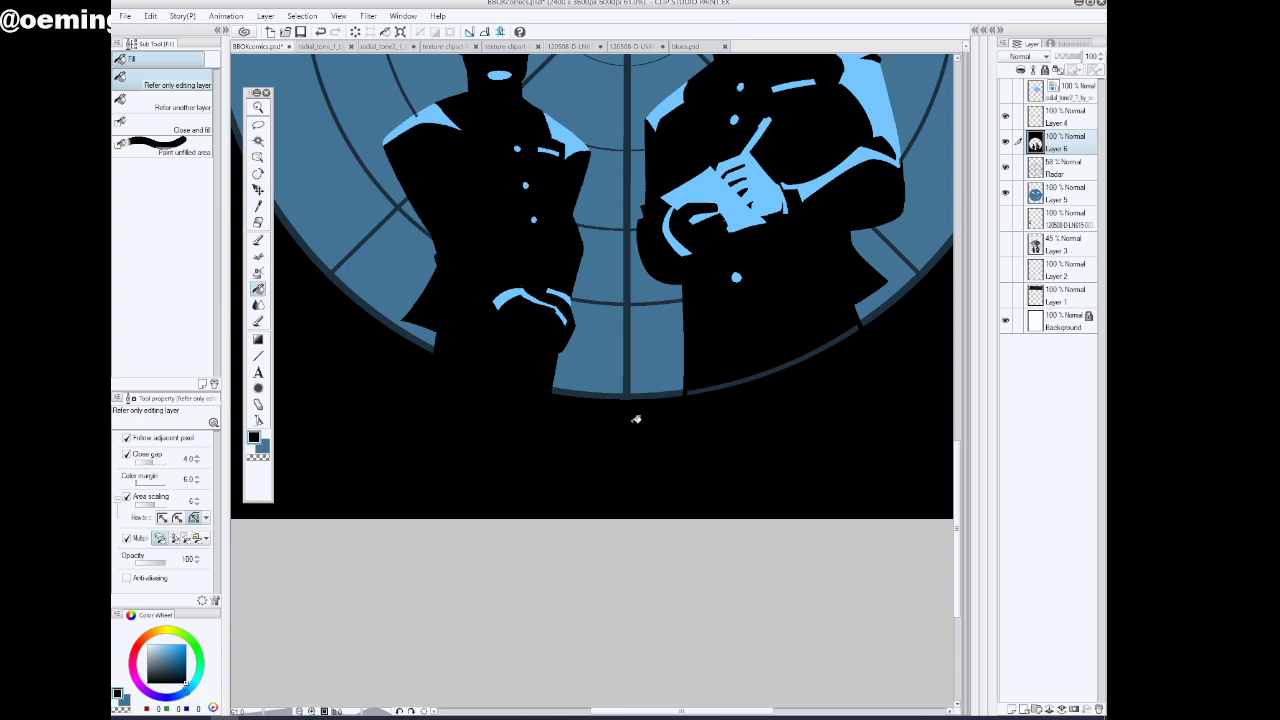
click(765, 373)
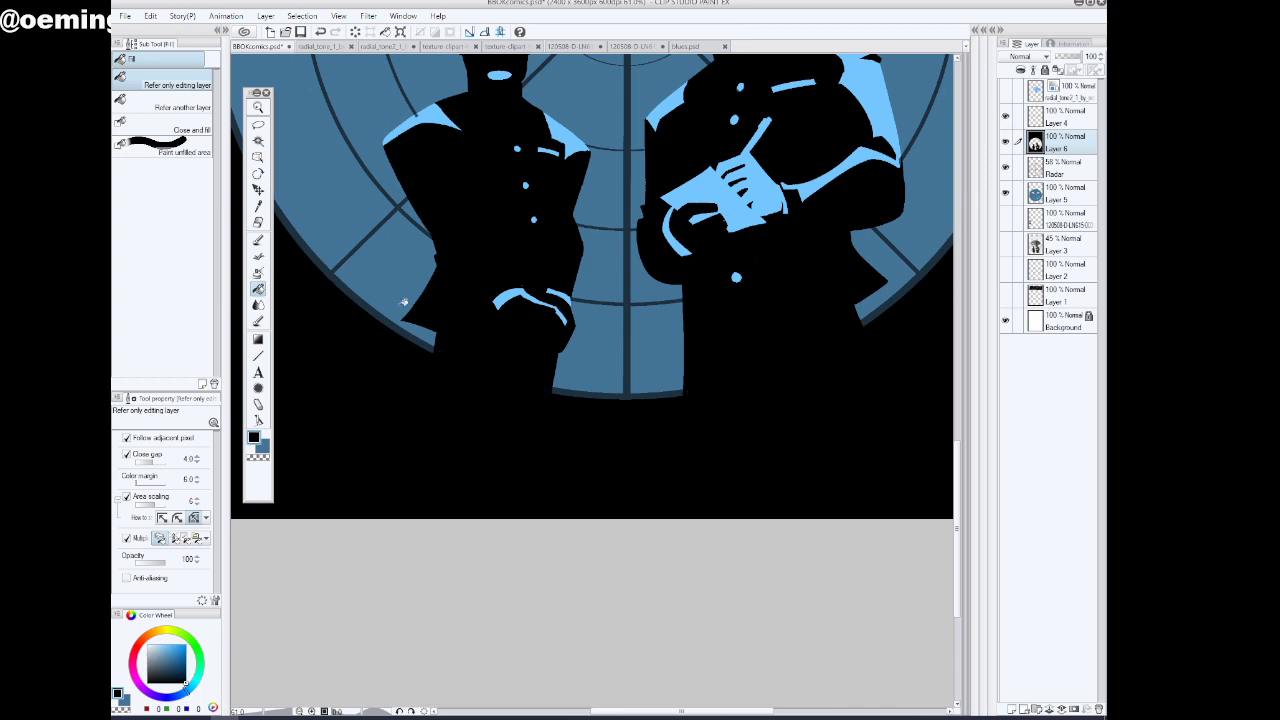
Erase the radar ring overlapping the smaller officer's shoulder highlight on the Radar layer
click(259, 107)
drag(643, 420, 627, 429)
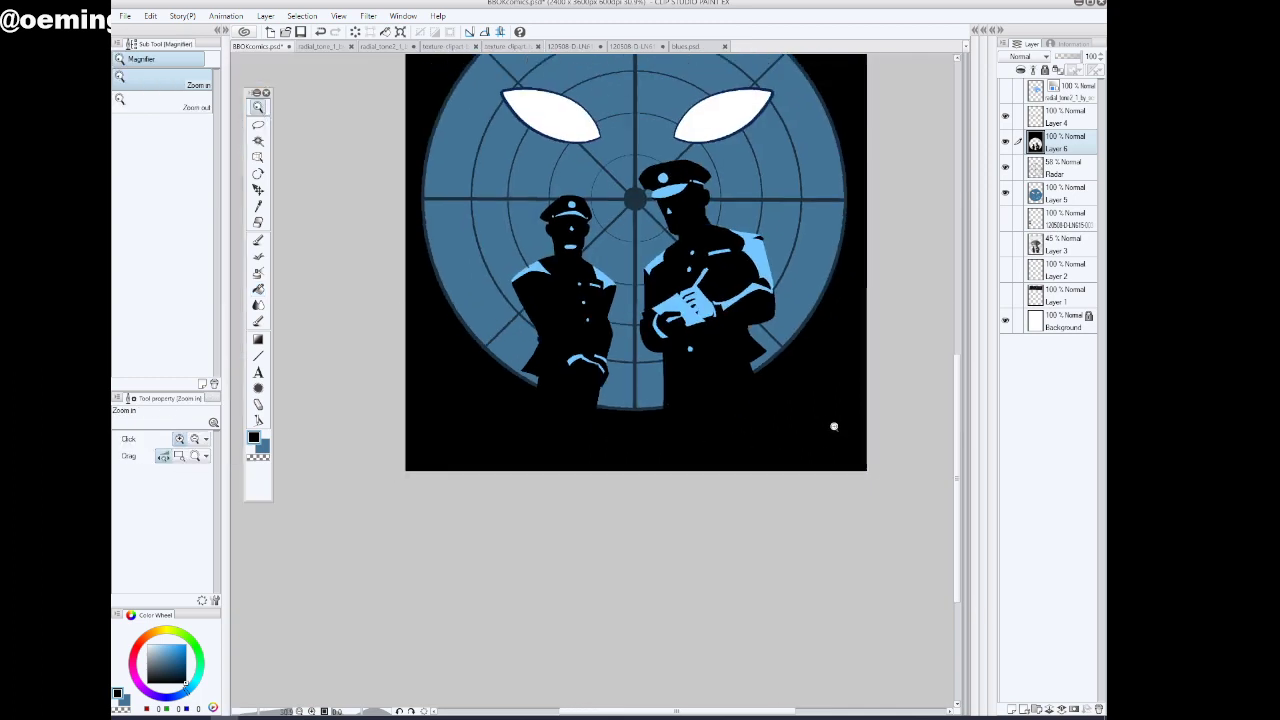
drag(958, 423, 948, 363)
drag(878, 389, 888, 386)
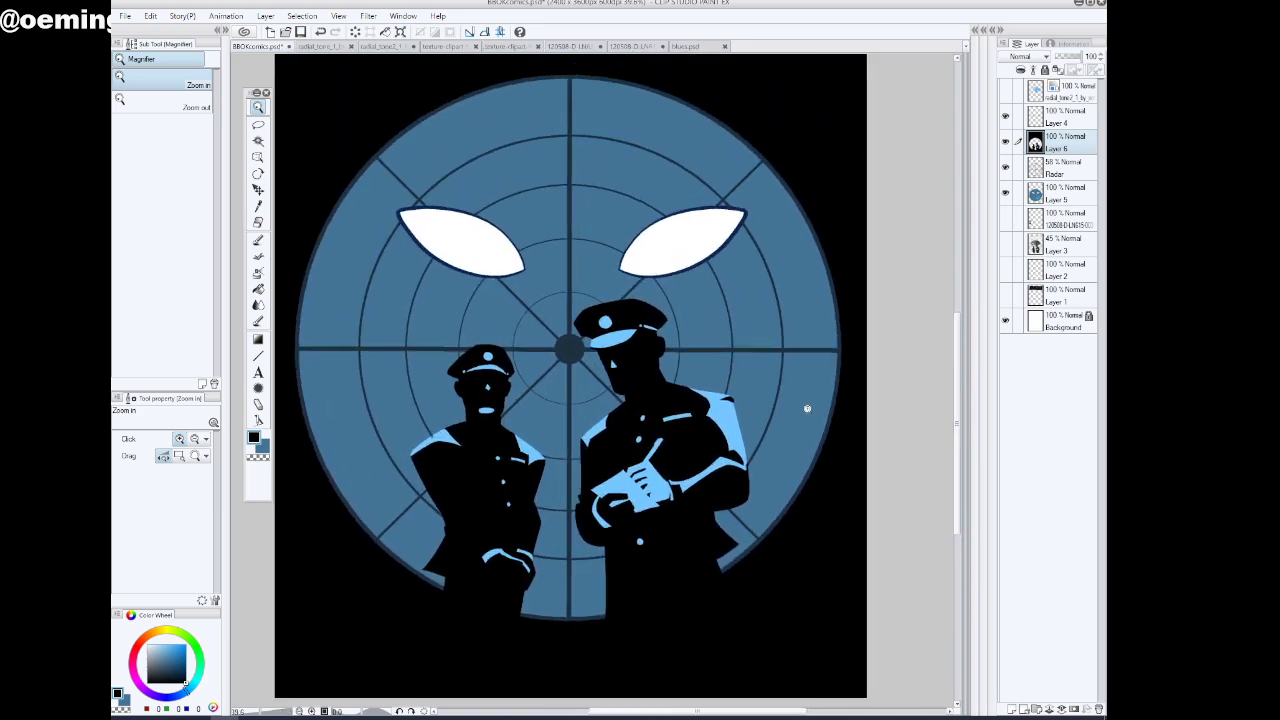
click(434, 452)
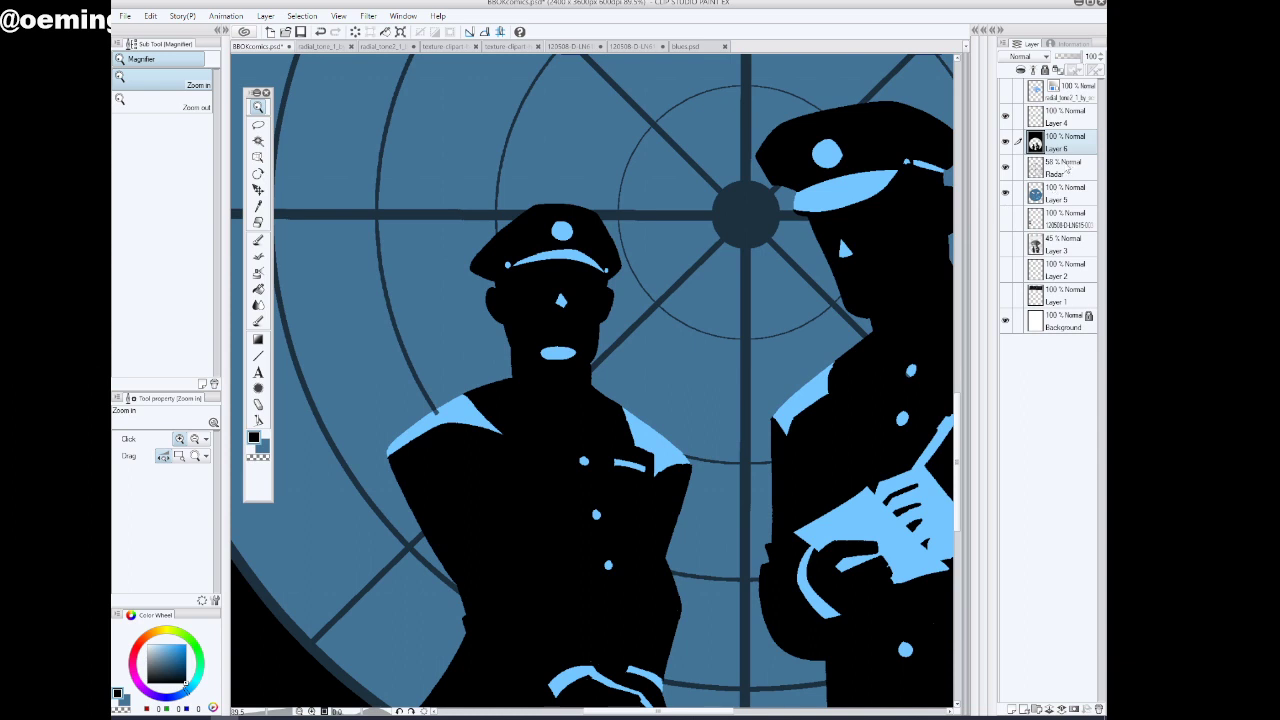
click(1064, 168)
click(258, 240)
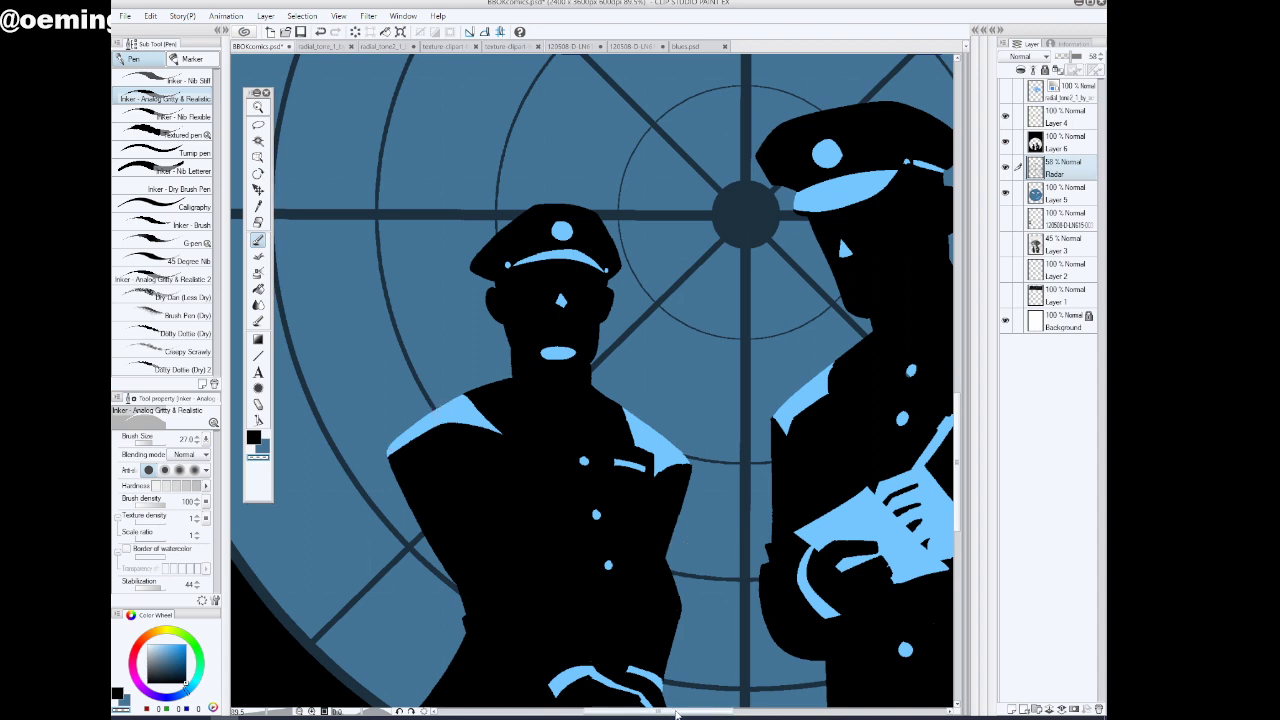
Inspect both officers and the surrounding radar, up close and at page scale, for remaining stray lines
drag(683, 712, 759, 714)
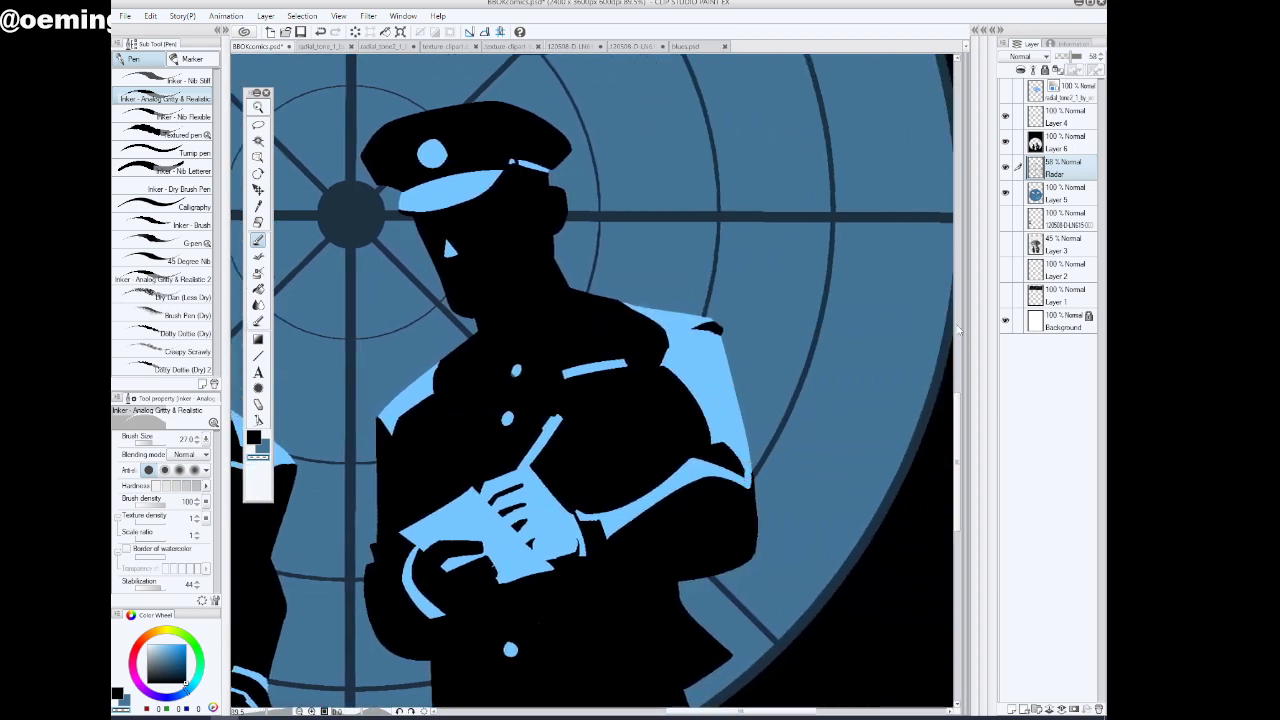
drag(958, 378, 958, 418)
click(258, 107)
drag(722, 432, 705, 457)
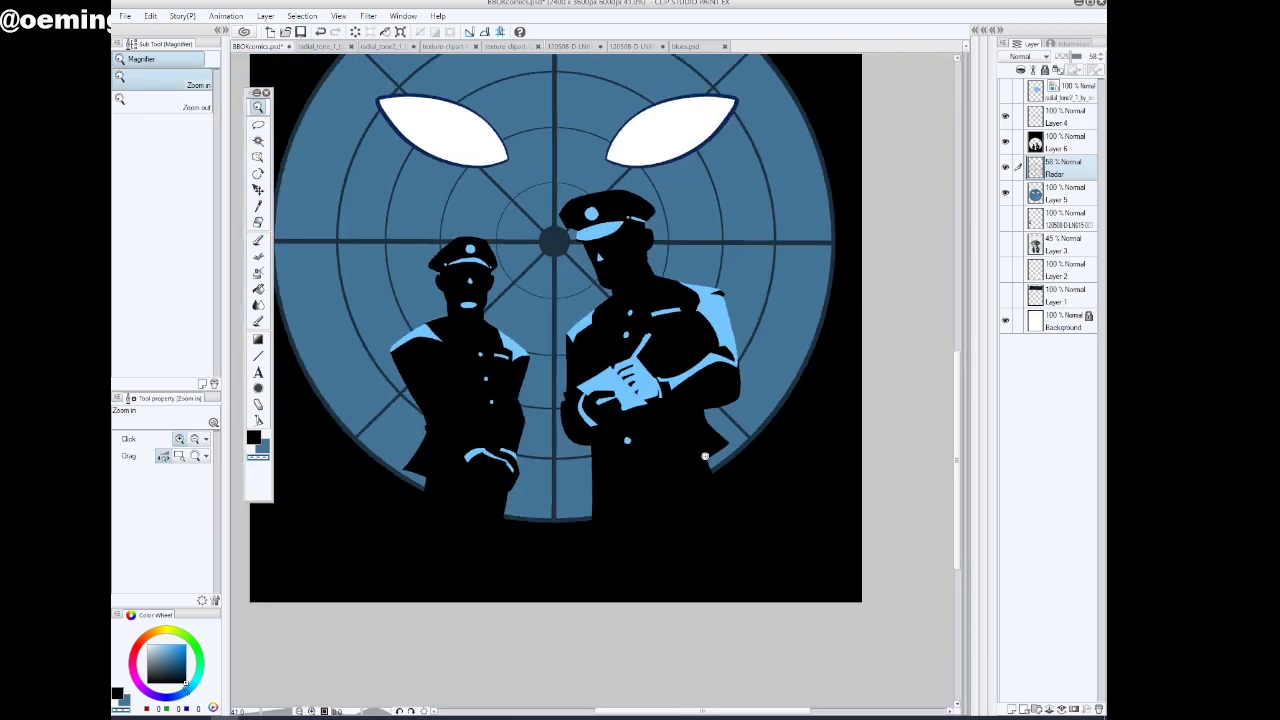
drag(488, 395, 539, 390)
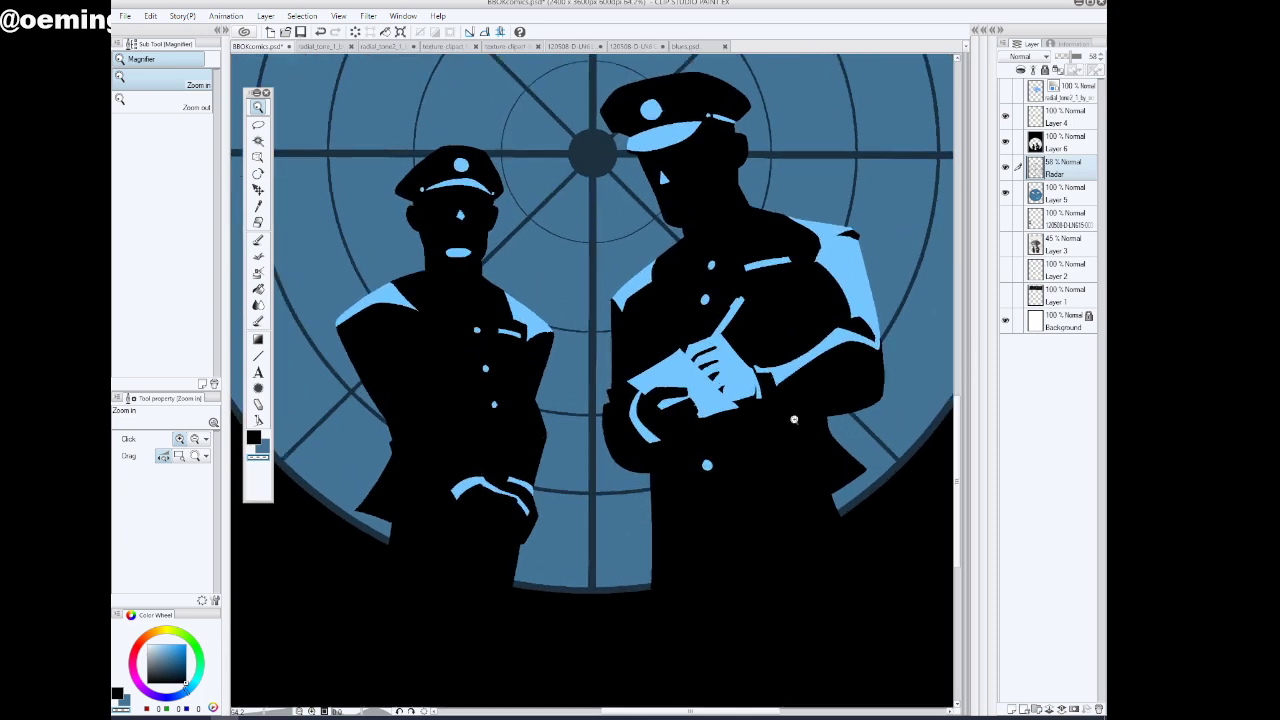
drag(796, 421, 781, 424)
alt+click(781, 424)
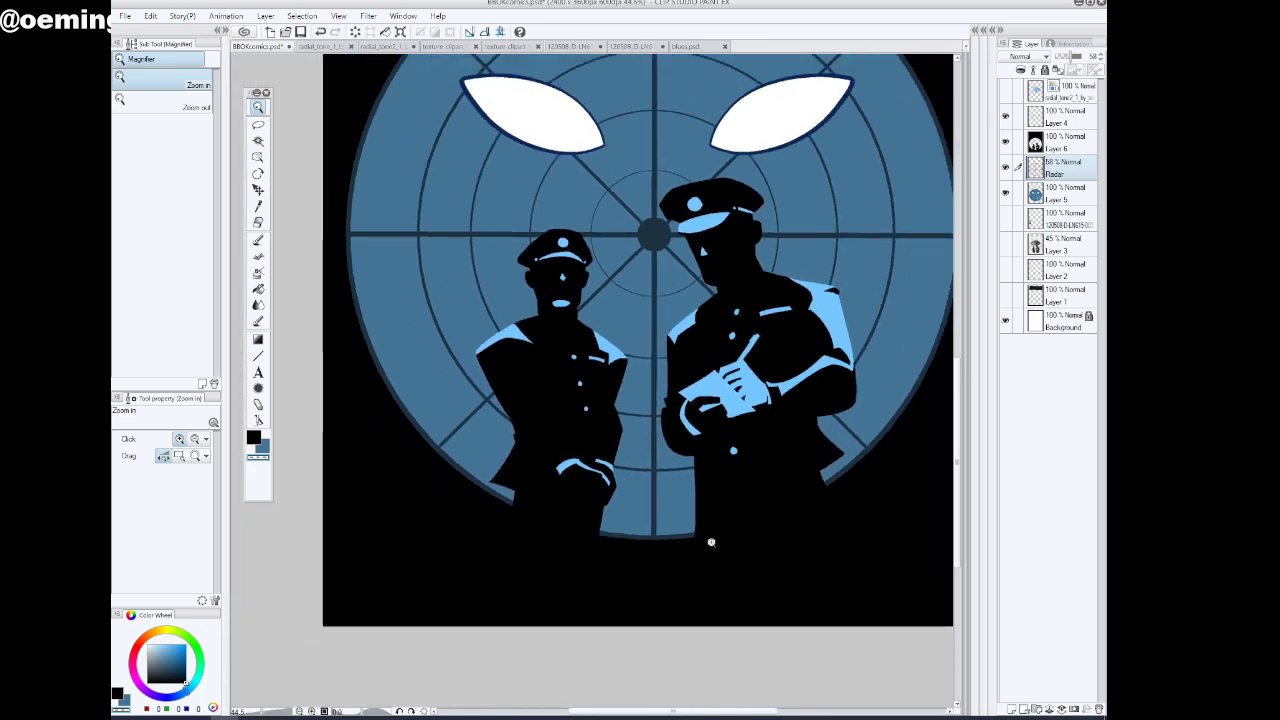
scroll(894, 489, up, 3)
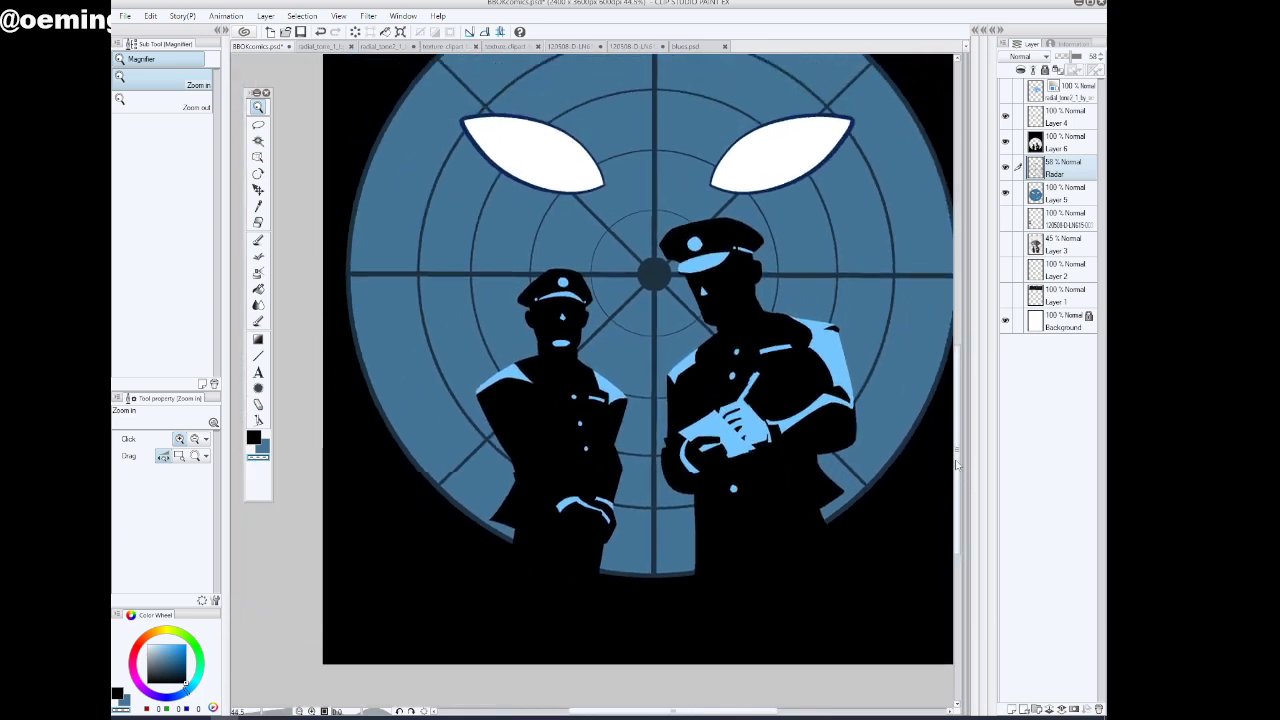
drag(692, 714, 706, 713)
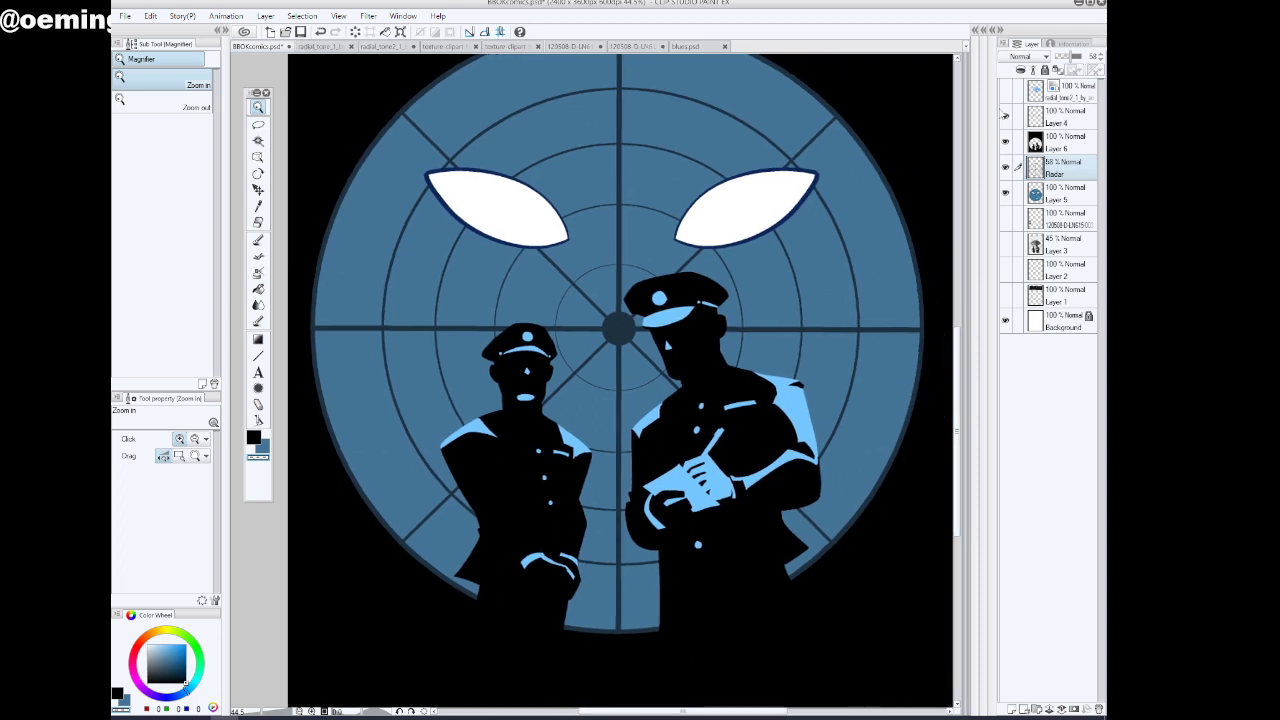
Hide Radar, Layer 5 and Layer 4, then auto-select all the black artwork with Follow adjacent pixel turned off
click(1005, 90)
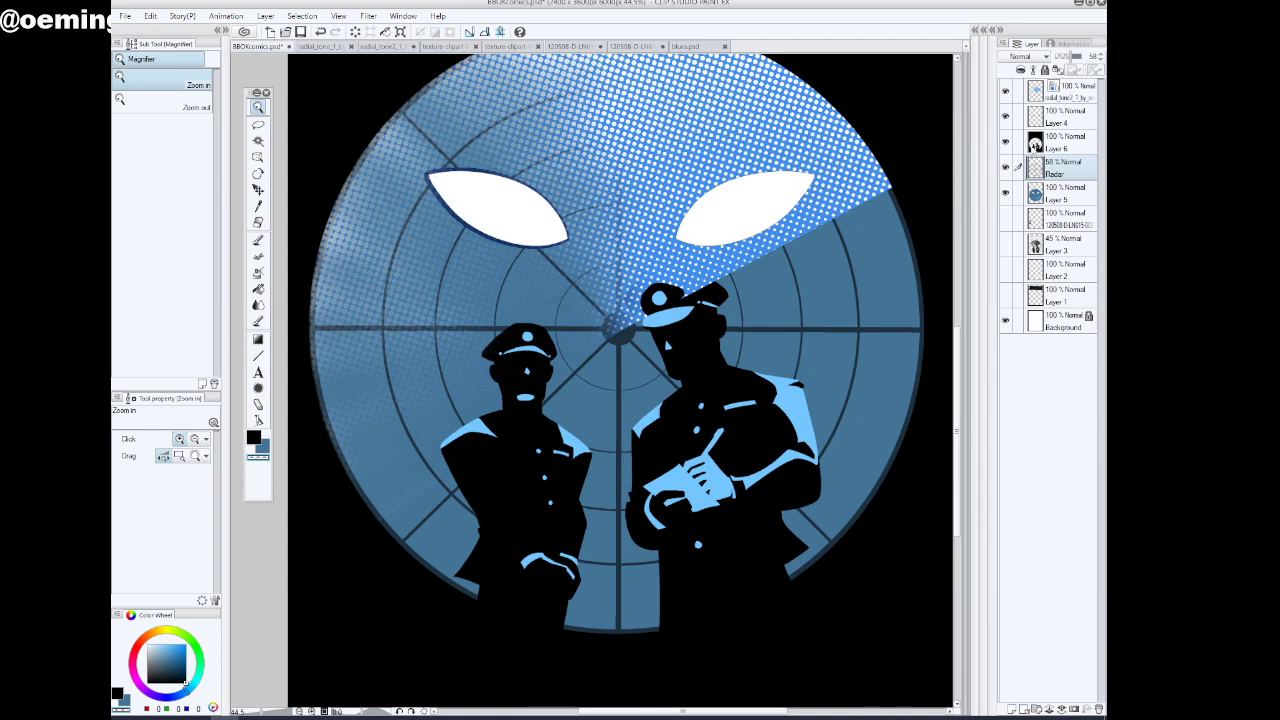
click(1005, 91)
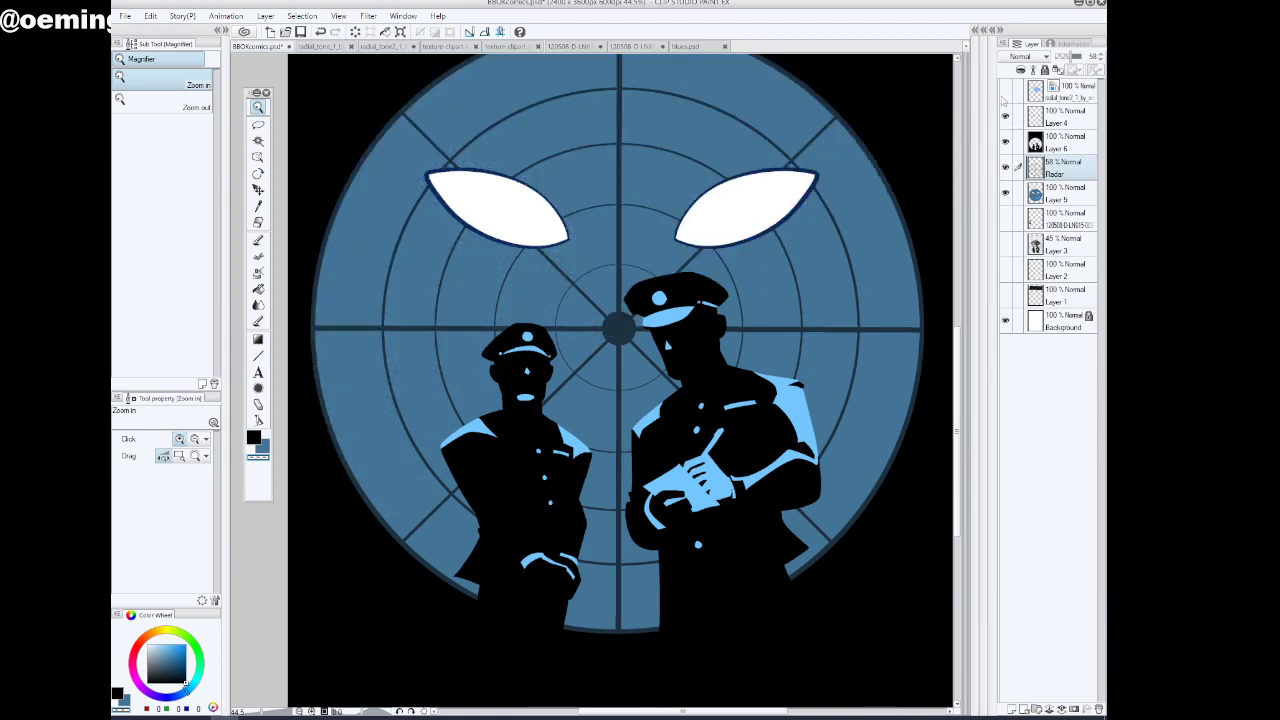
click(258, 140)
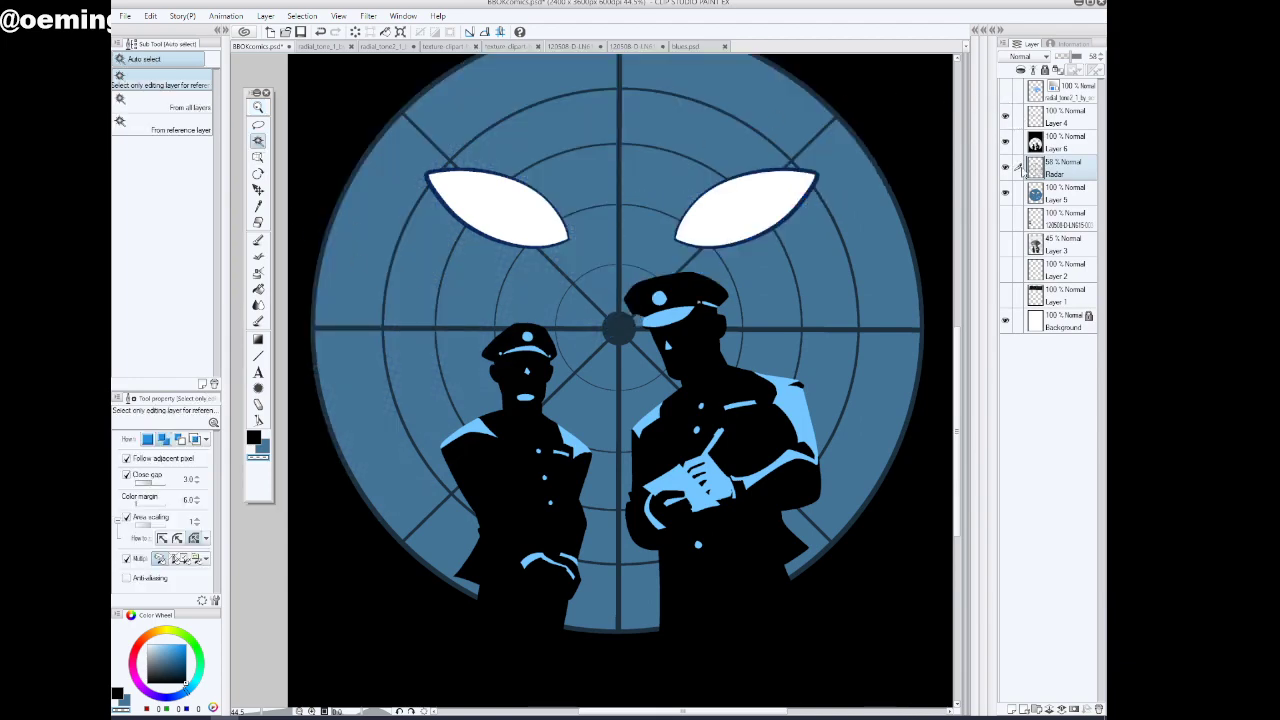
click(1005, 168)
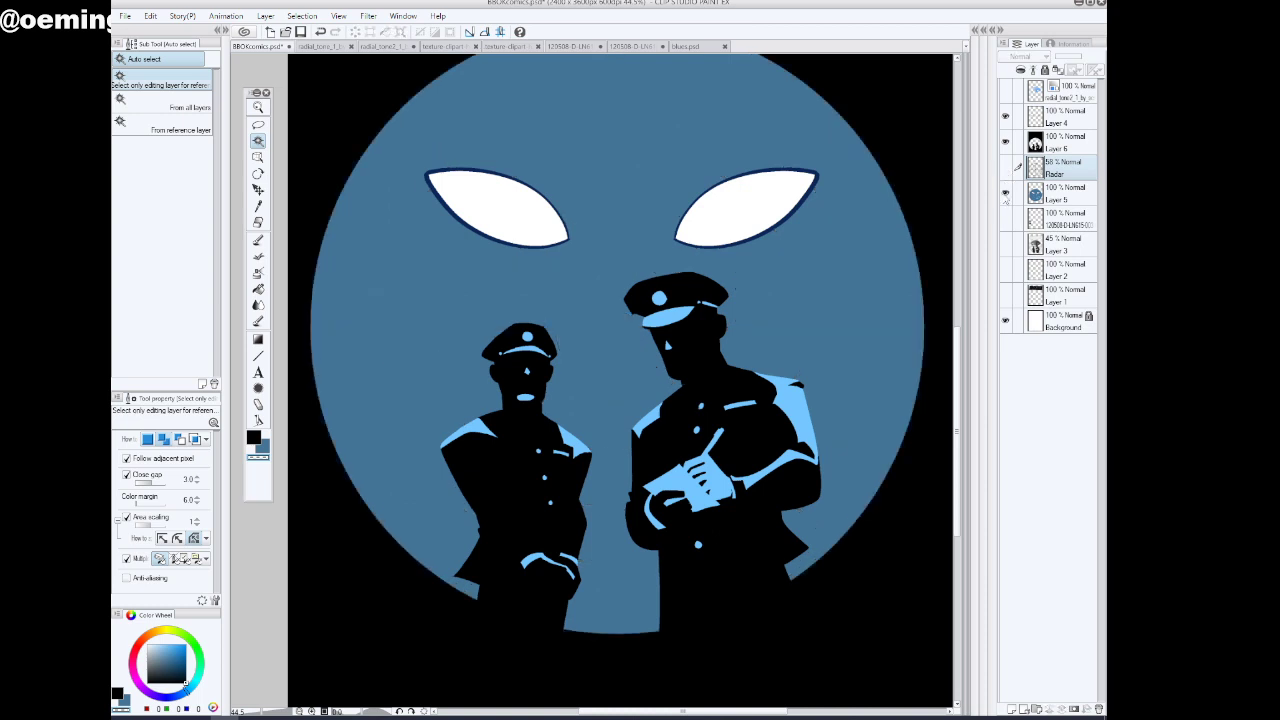
click(1005, 194)
click(1005, 116)
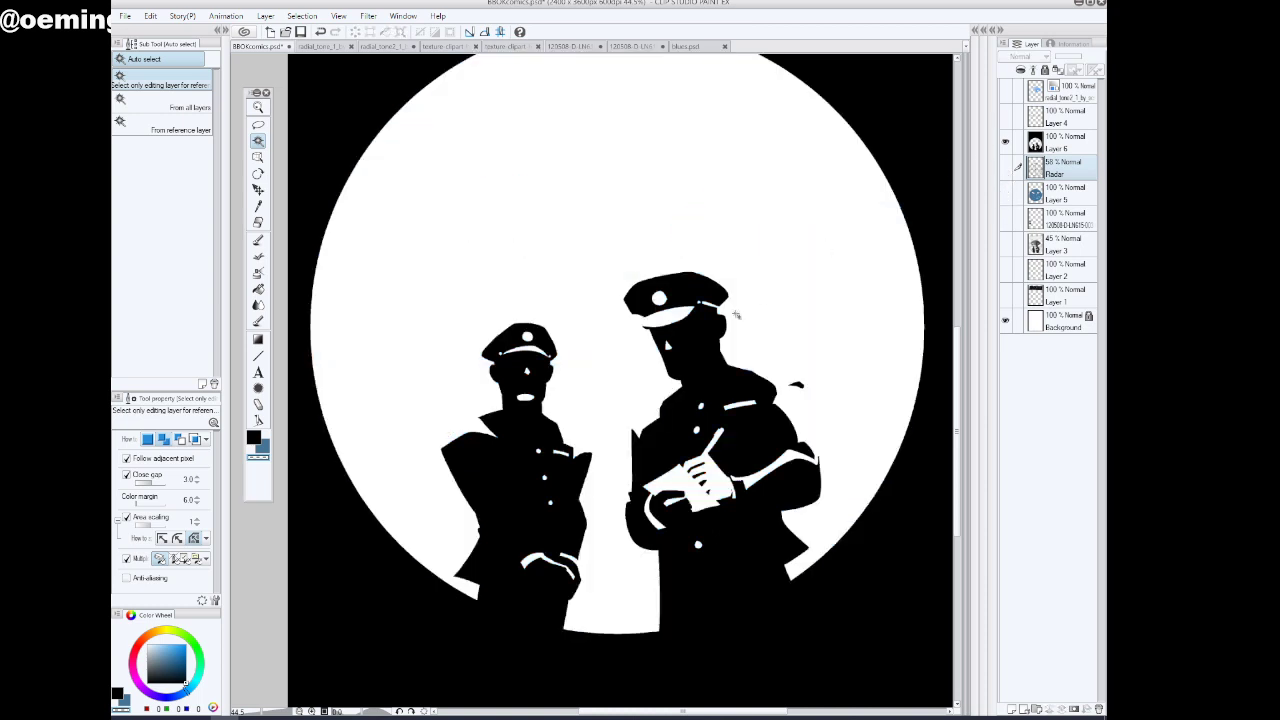
click(127, 458)
click(694, 332)
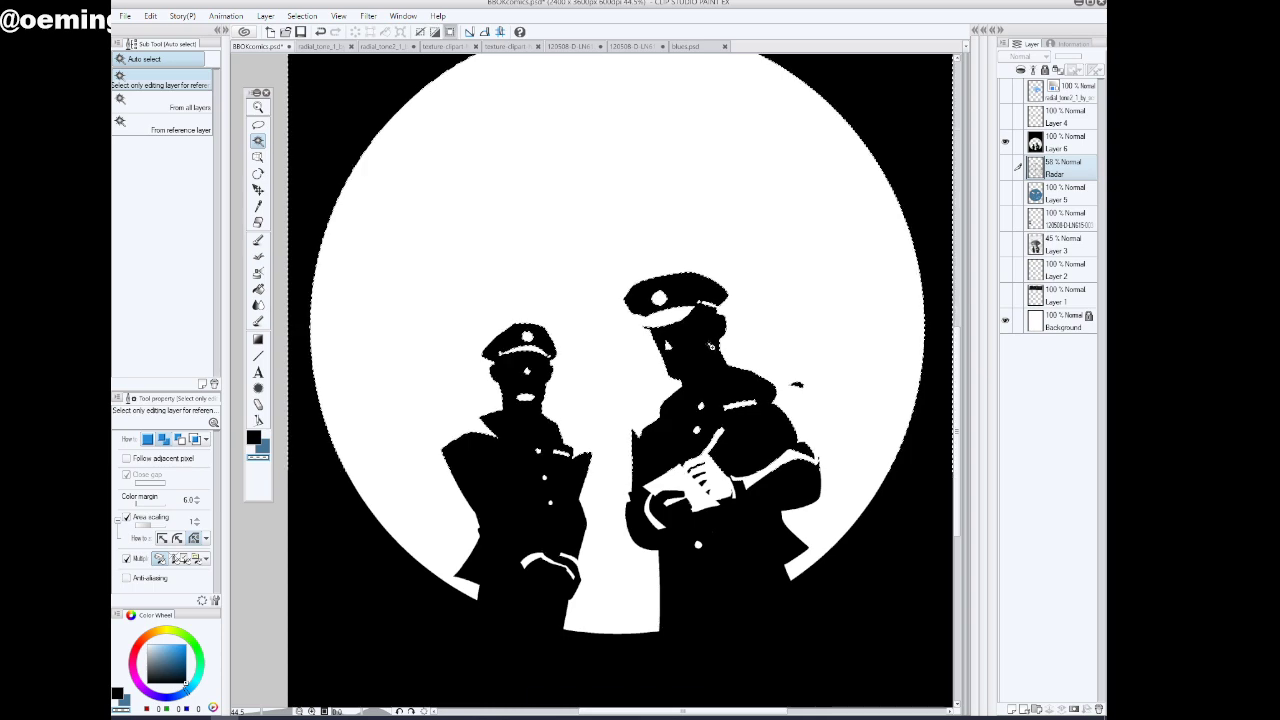
Show the radial tone layer, delete its dots inside the selected black areas, and clear the selection
click(1006, 91)
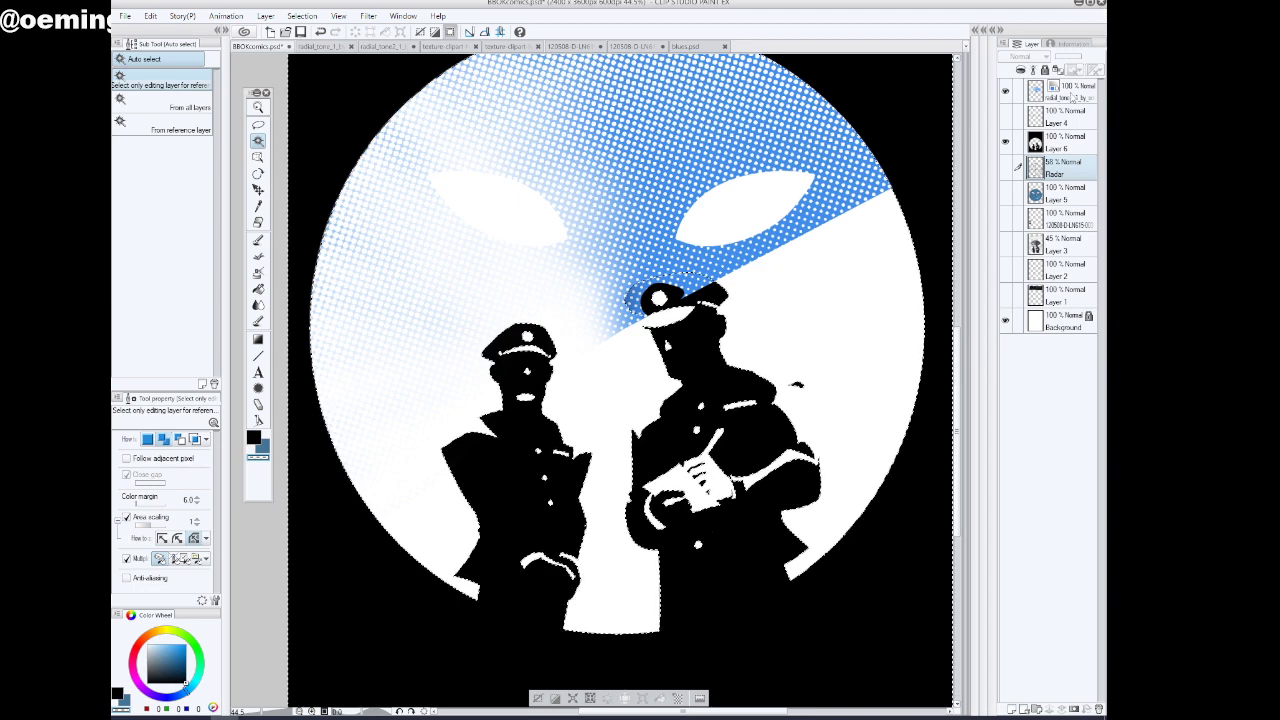
click(1066, 100)
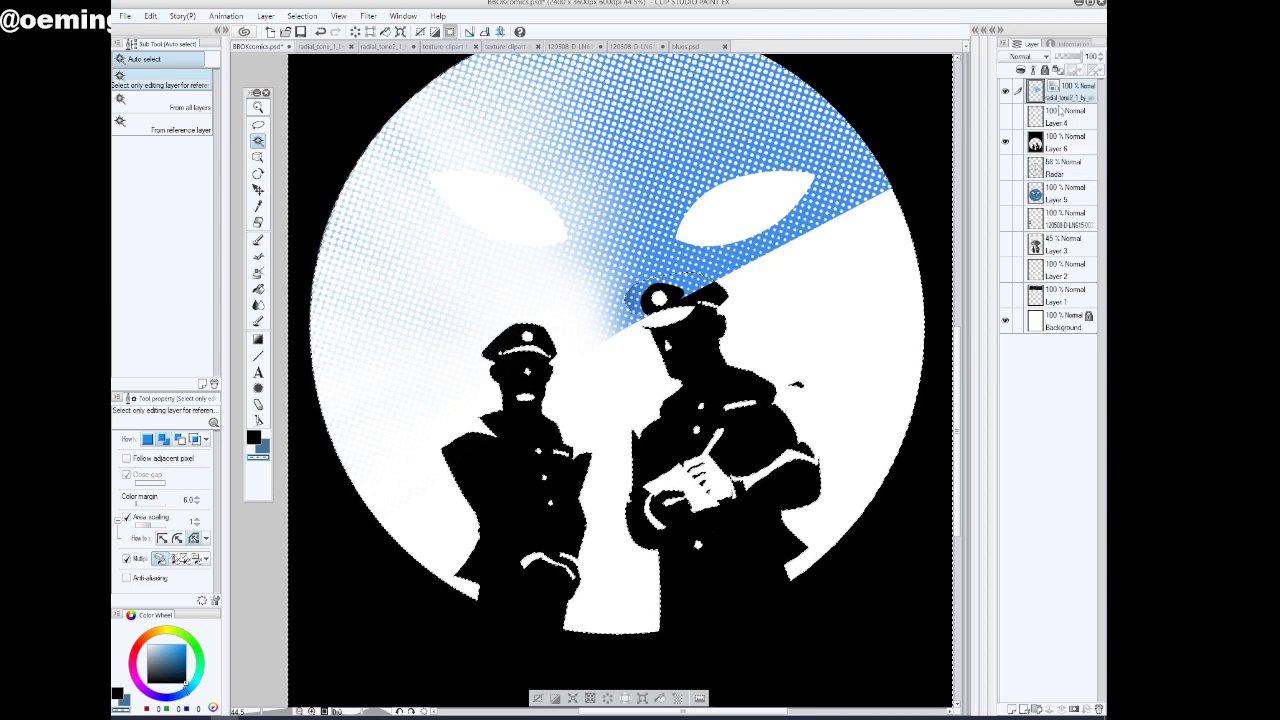
click(608, 700)
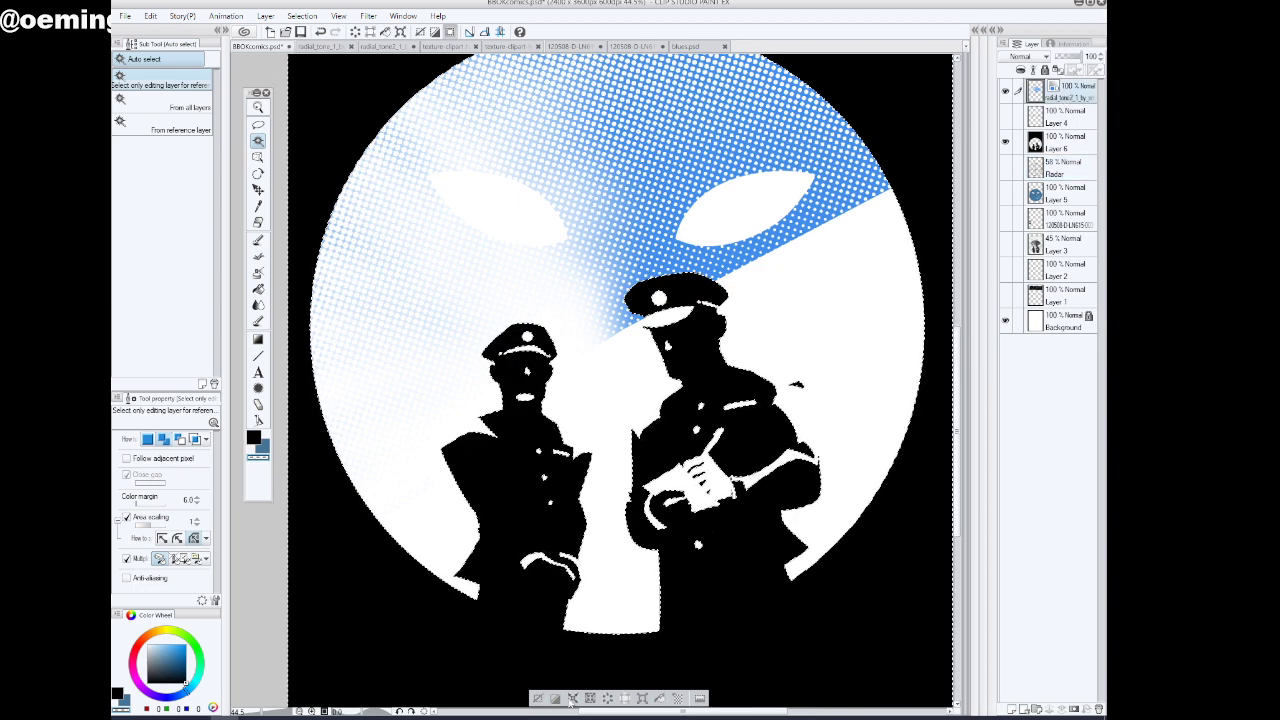
click(538, 698)
Make Layer 4, Radar and Layer 5 visible again and review the whole page with the radial tone
click(1006, 115)
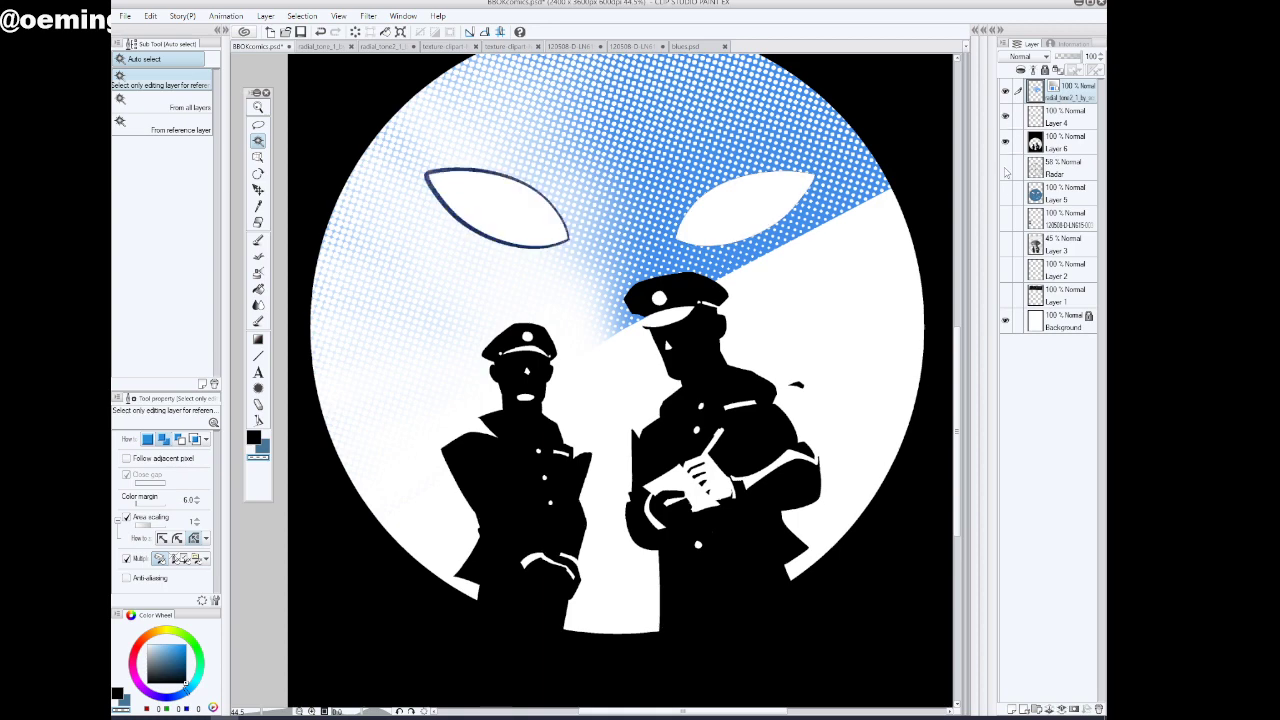
click(1006, 166)
click(1006, 192)
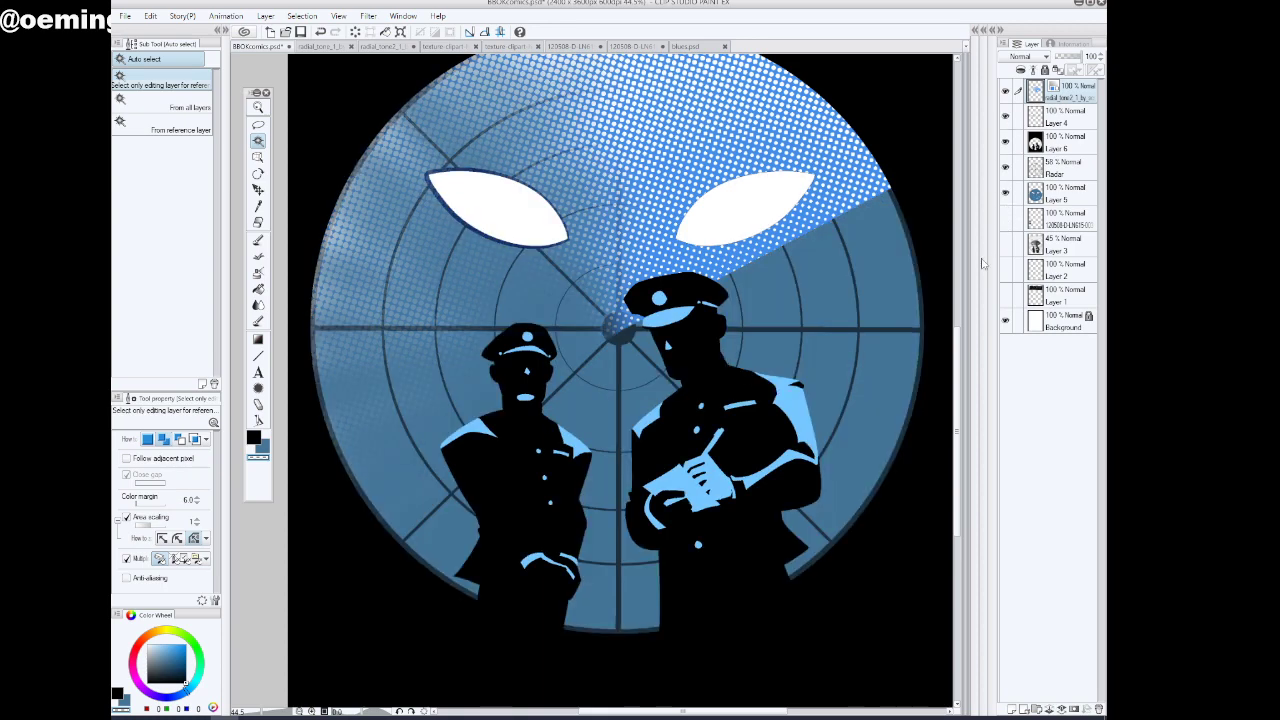
click(258, 108)
drag(613, 438, 582, 440)
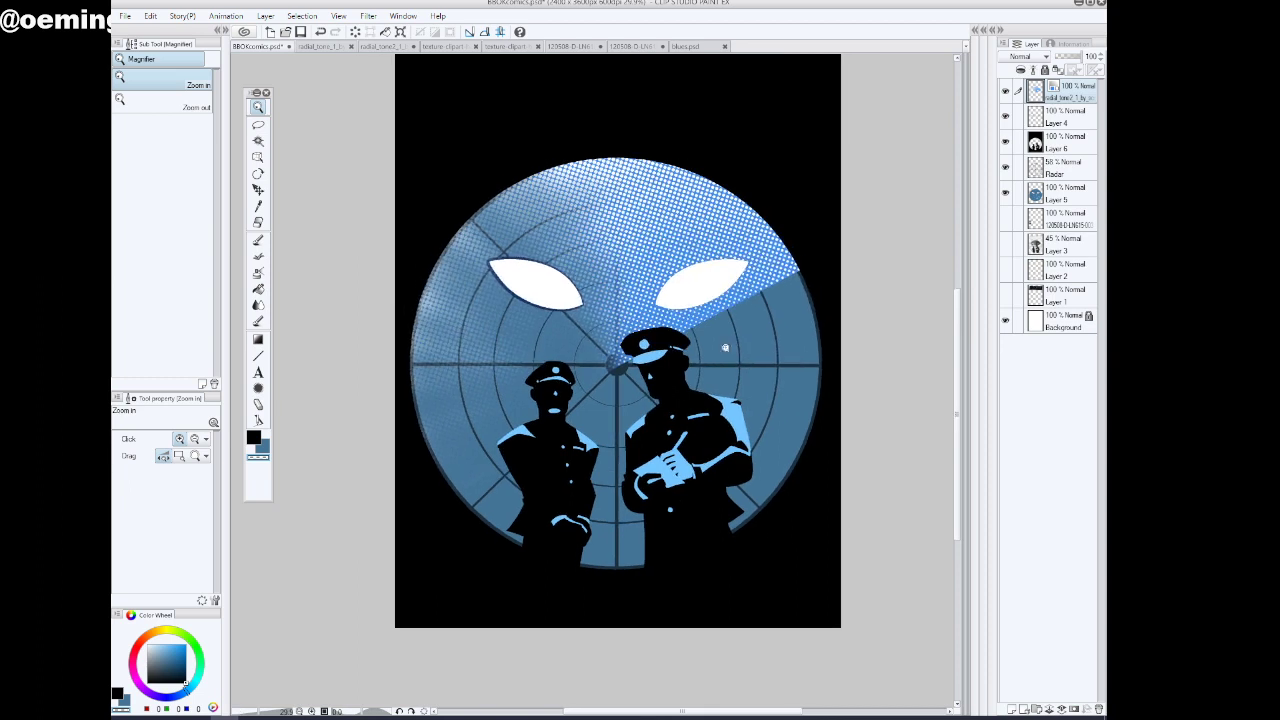
Hide the radial tone, Layer 4, Layer 6 and Layer 5, and auto-select all the radar lines
click(1006, 91)
click(1005, 117)
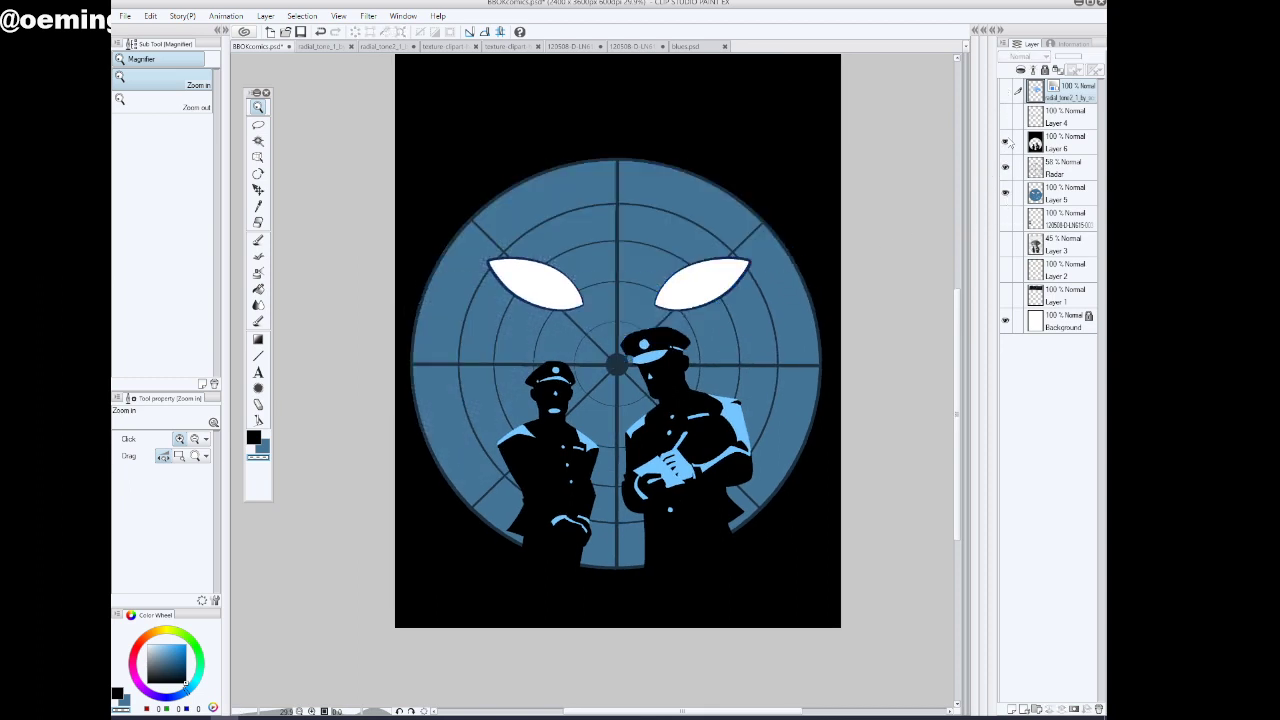
click(1005, 141)
click(1005, 193)
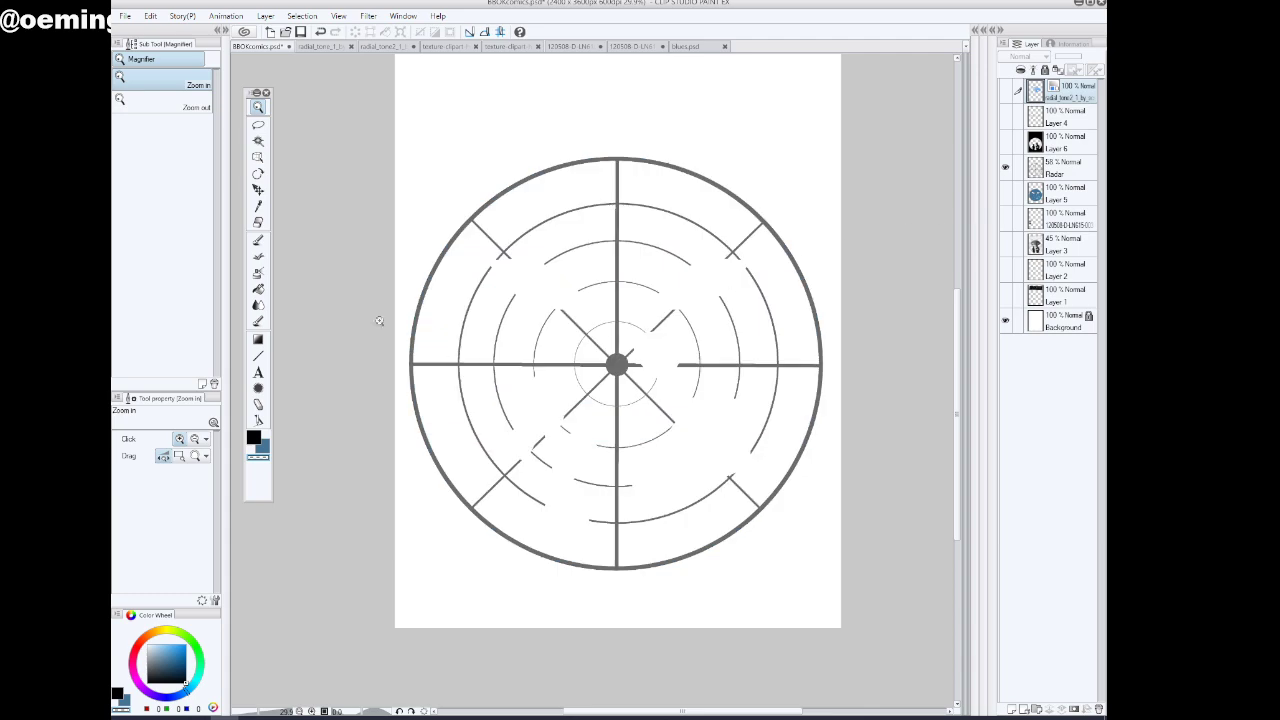
click(258, 141)
click(620, 366)
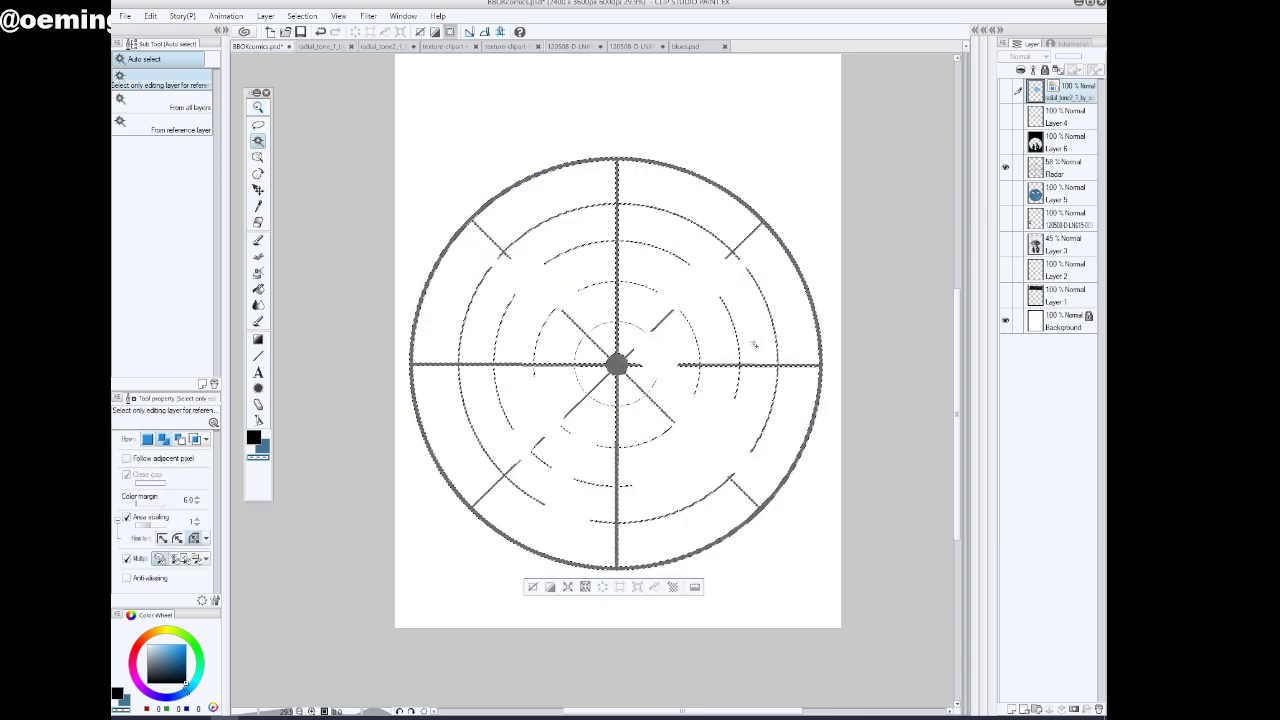
Show the radial tone layer and delete its dots along the selected radar lines and center
click(1006, 92)
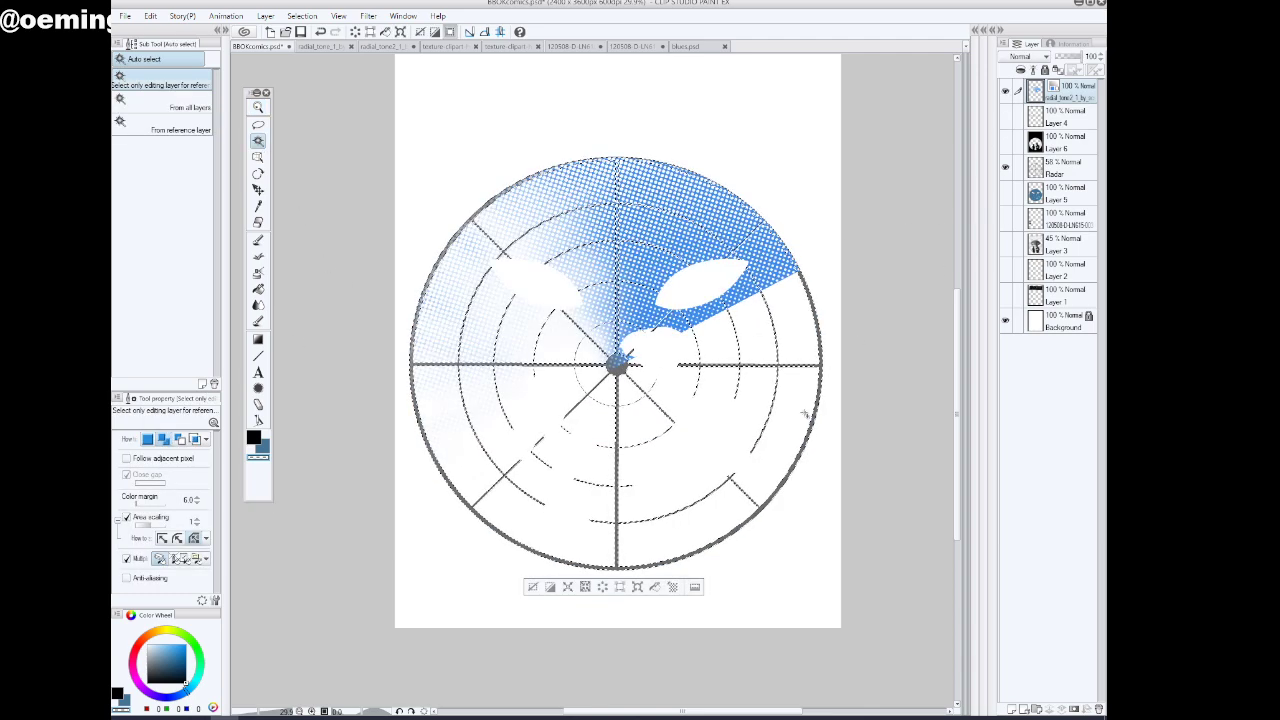
click(602, 588)
click(603, 588)
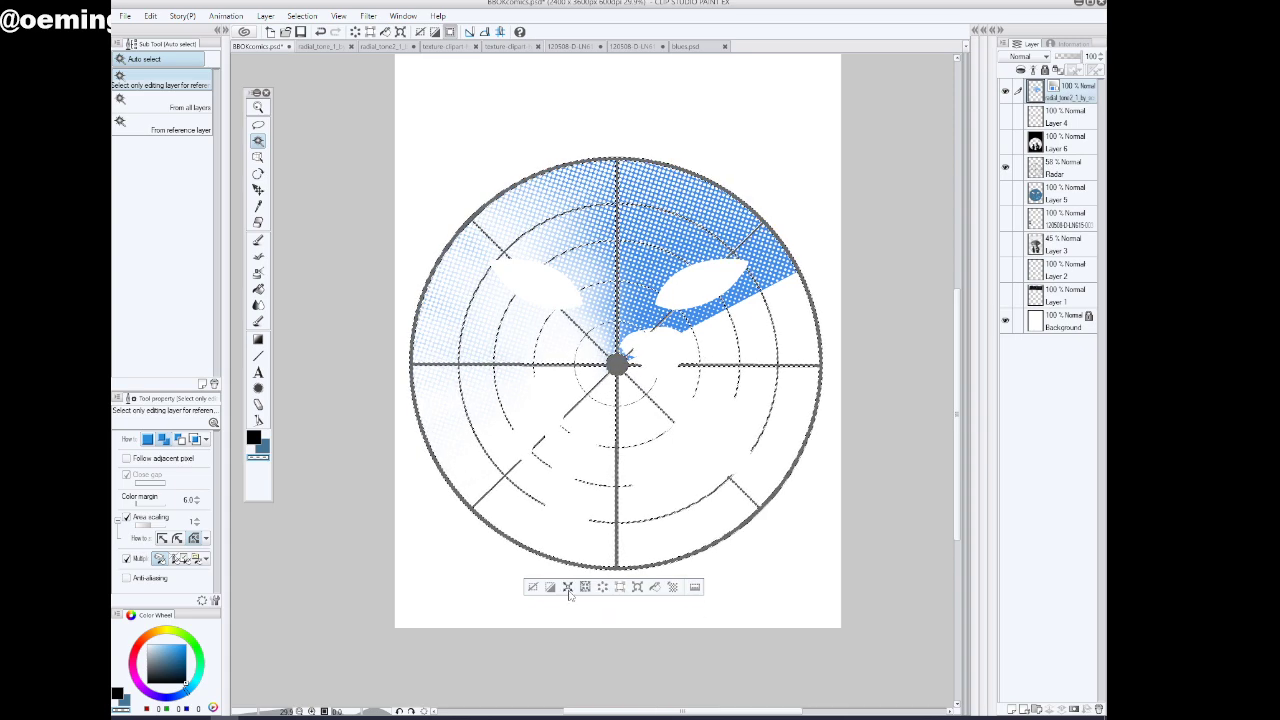
Make Layer 4, Layer 6 and Layer 5 visible again over the trimmed radial tone
click(1005, 116)
click(1005, 141)
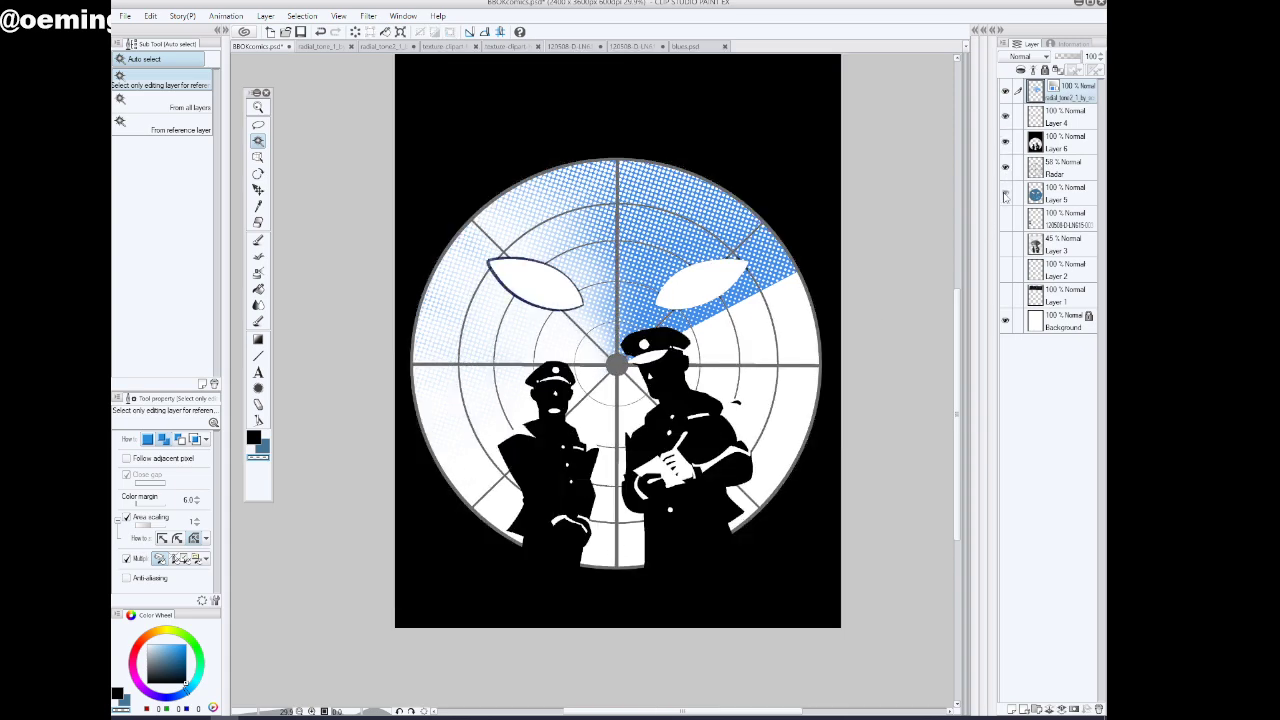
click(1005, 192)
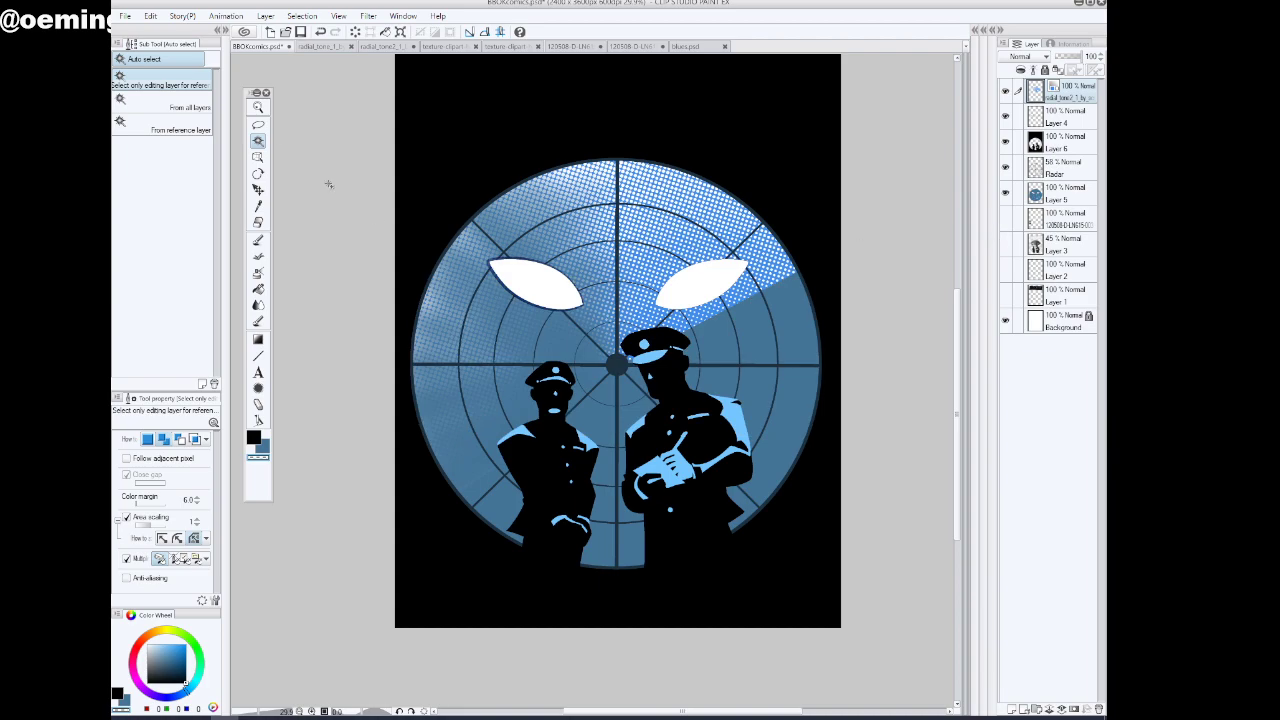
Check the outline around the eye with Layer 4 hidden and shown, and move Layer 4 above the radial tone layer
key(/)
drag(748, 299, 778, 231)
click(779, 231)
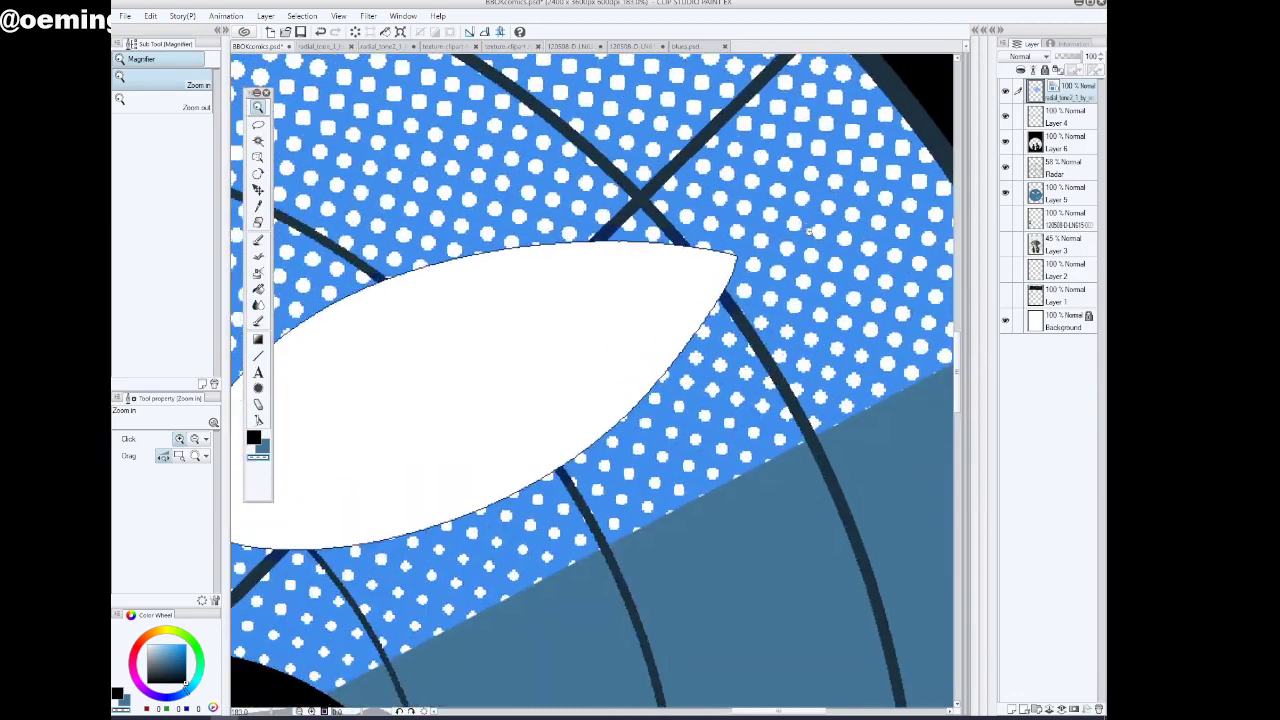
click(1006, 117)
click(1006, 117)
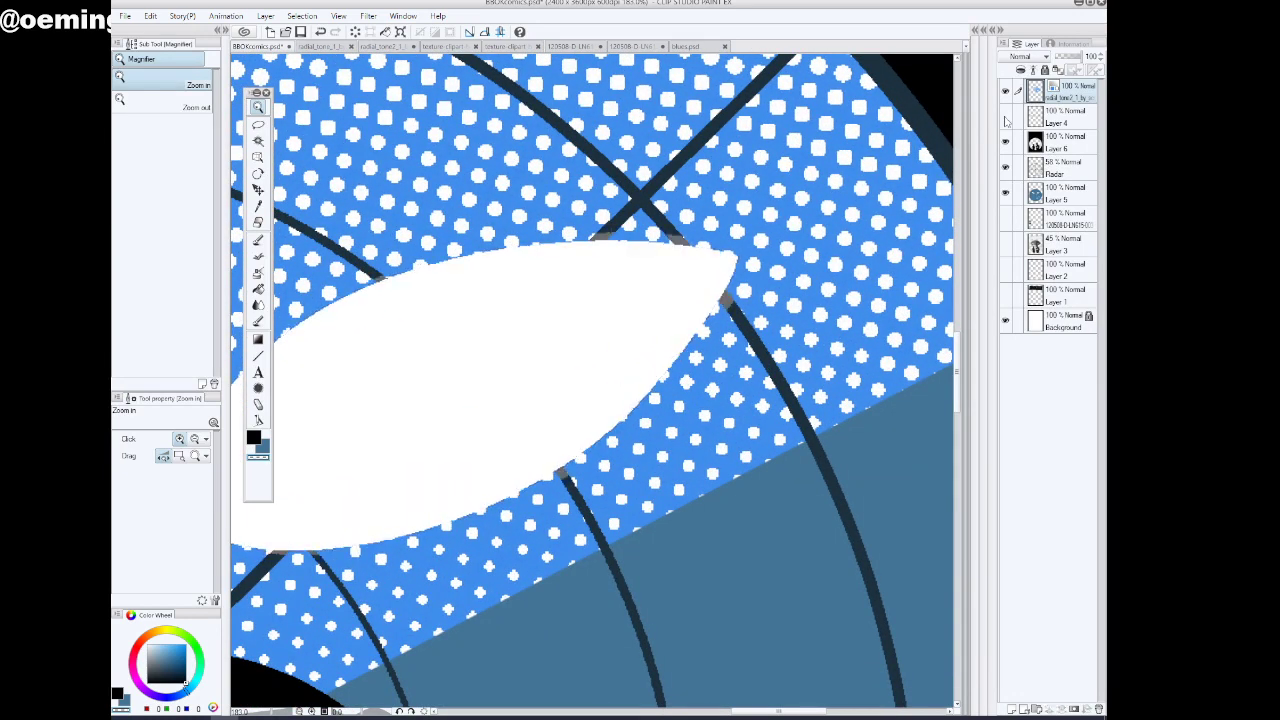
click(1077, 123)
click(1006, 117)
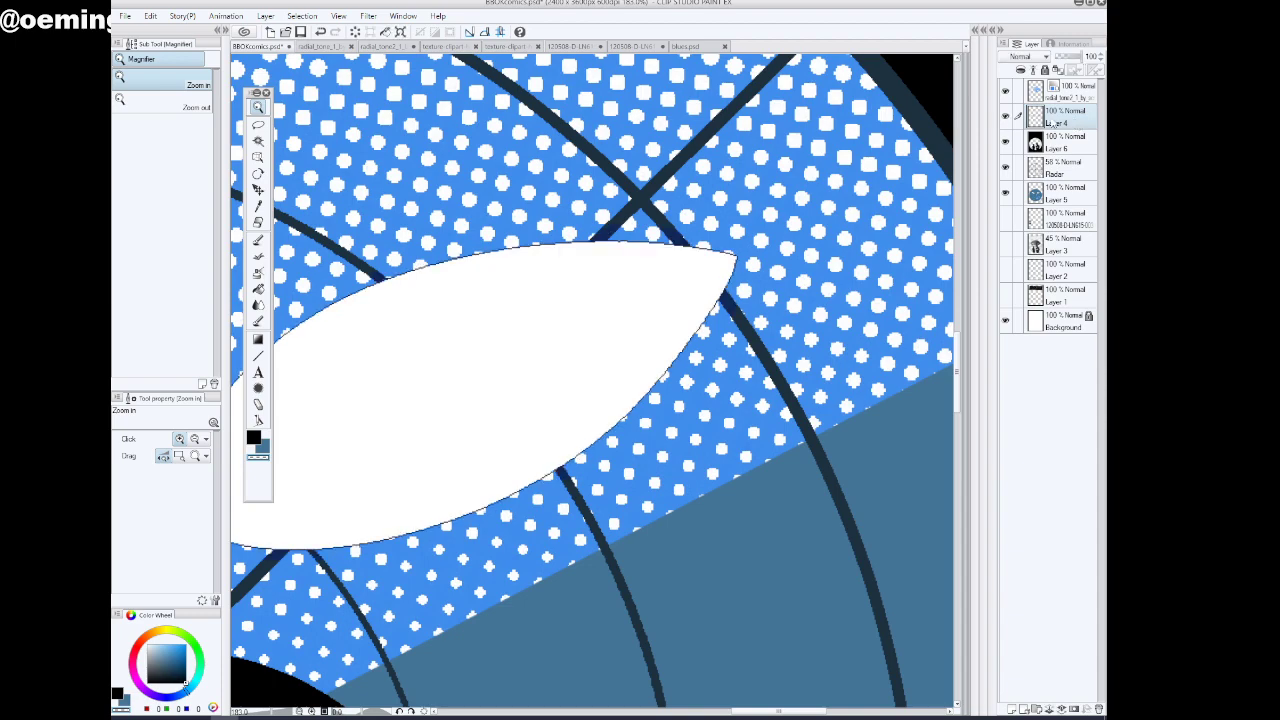
drag(1064, 122, 1052, 94)
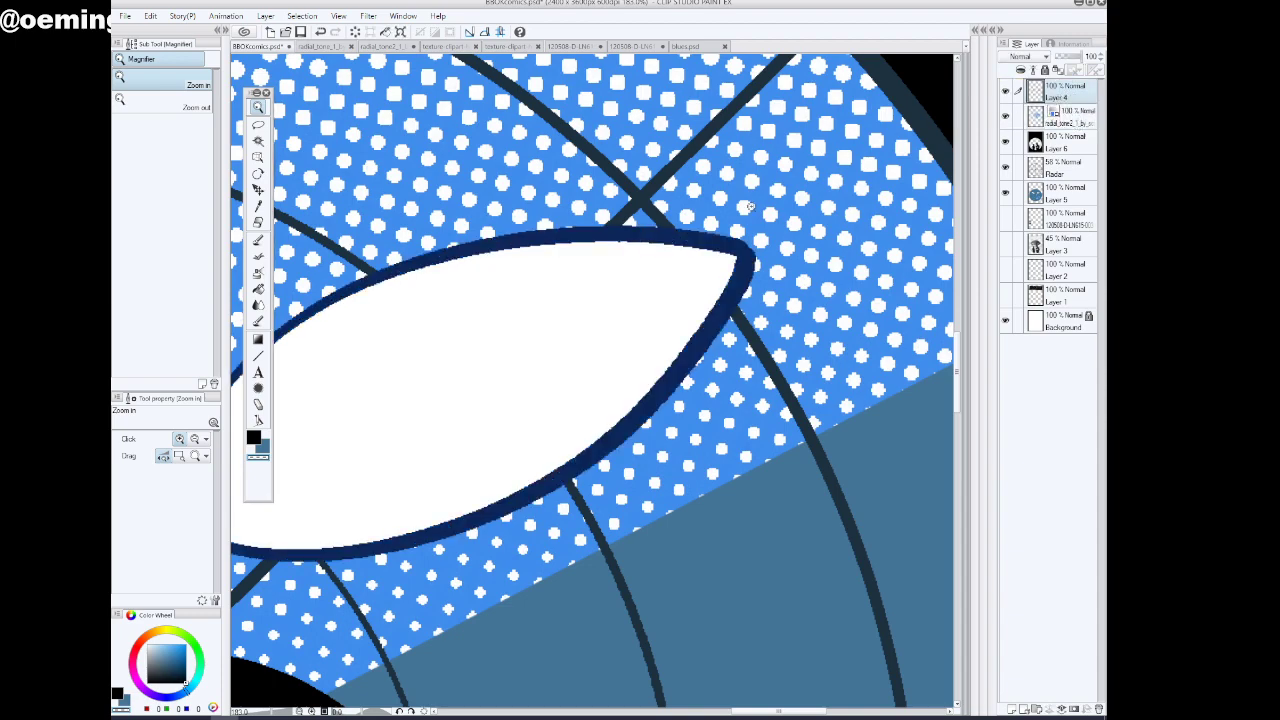
Compare the whole page with the eye outlines of Layer 4 hidden and shown
scroll(751, 206, down, 5)
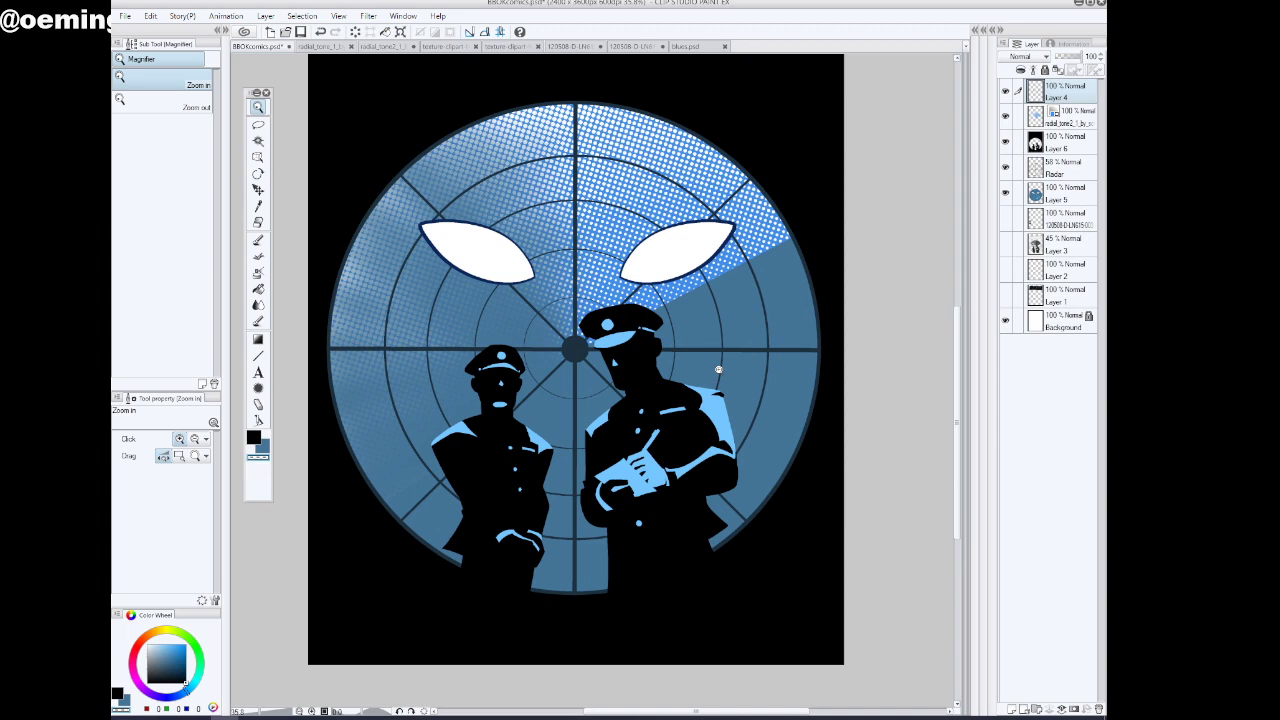
click(1006, 92)
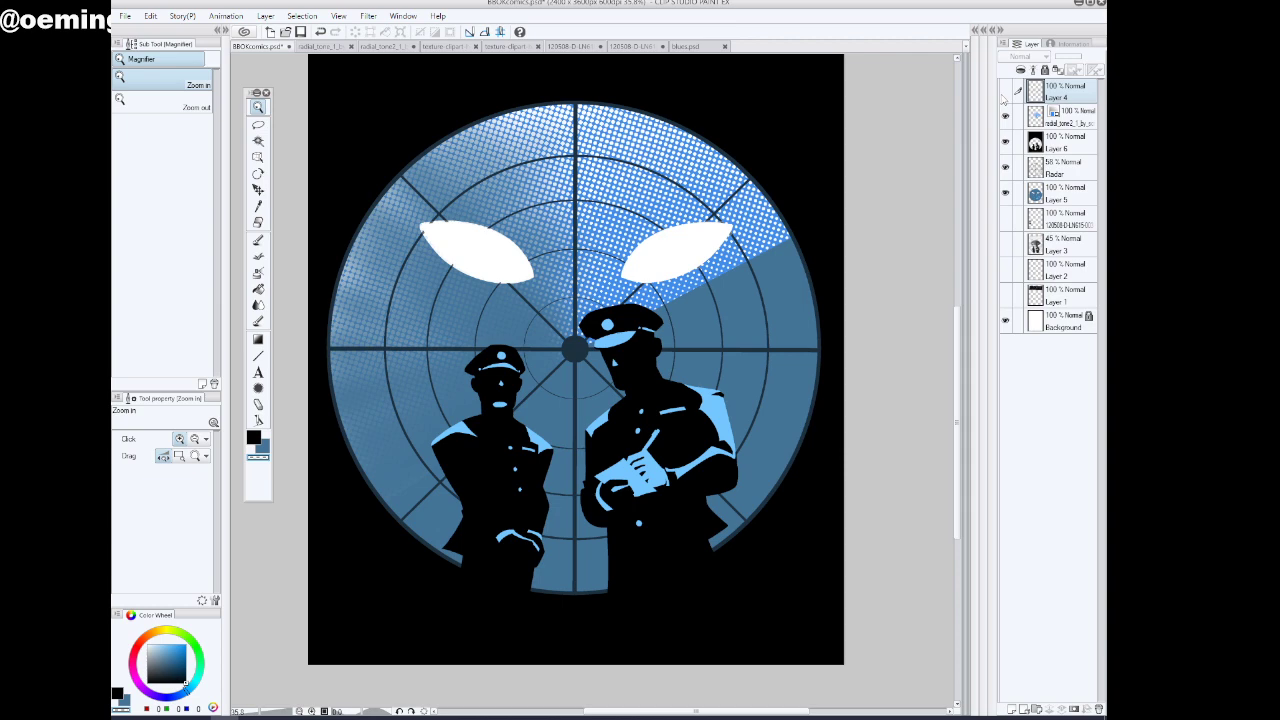
click(1005, 93)
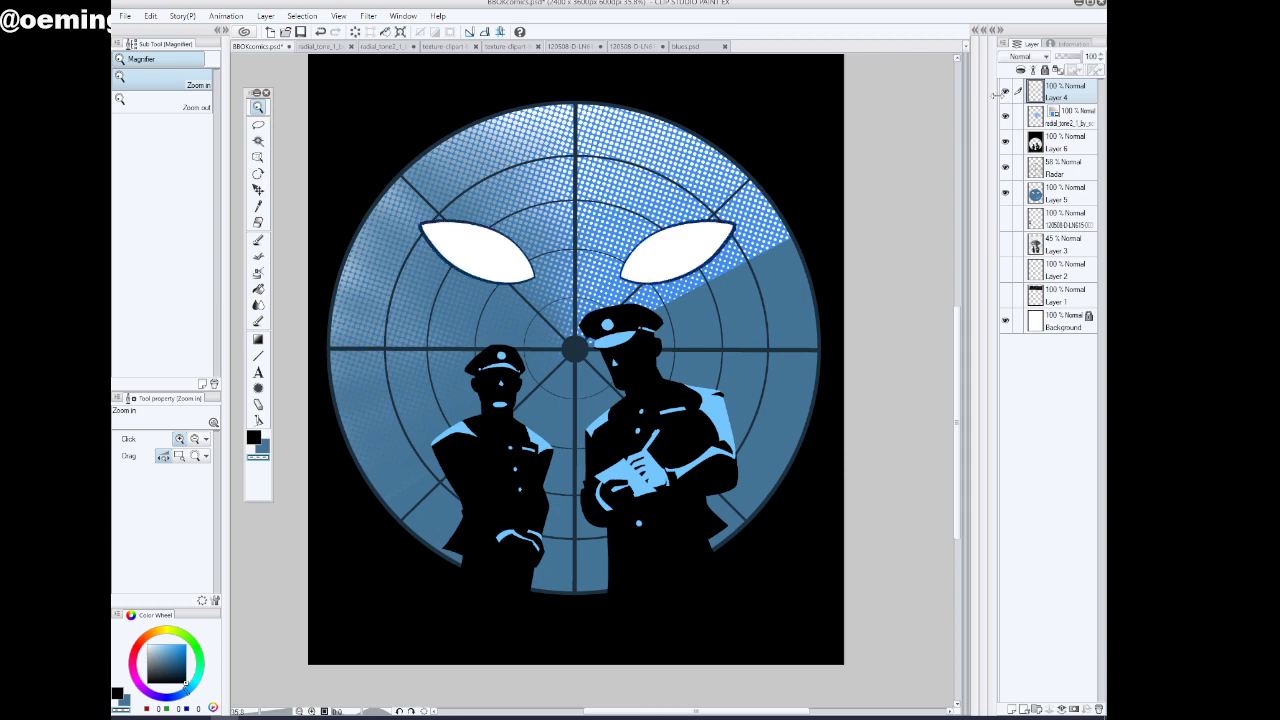
drag(814, 412, 800, 420)
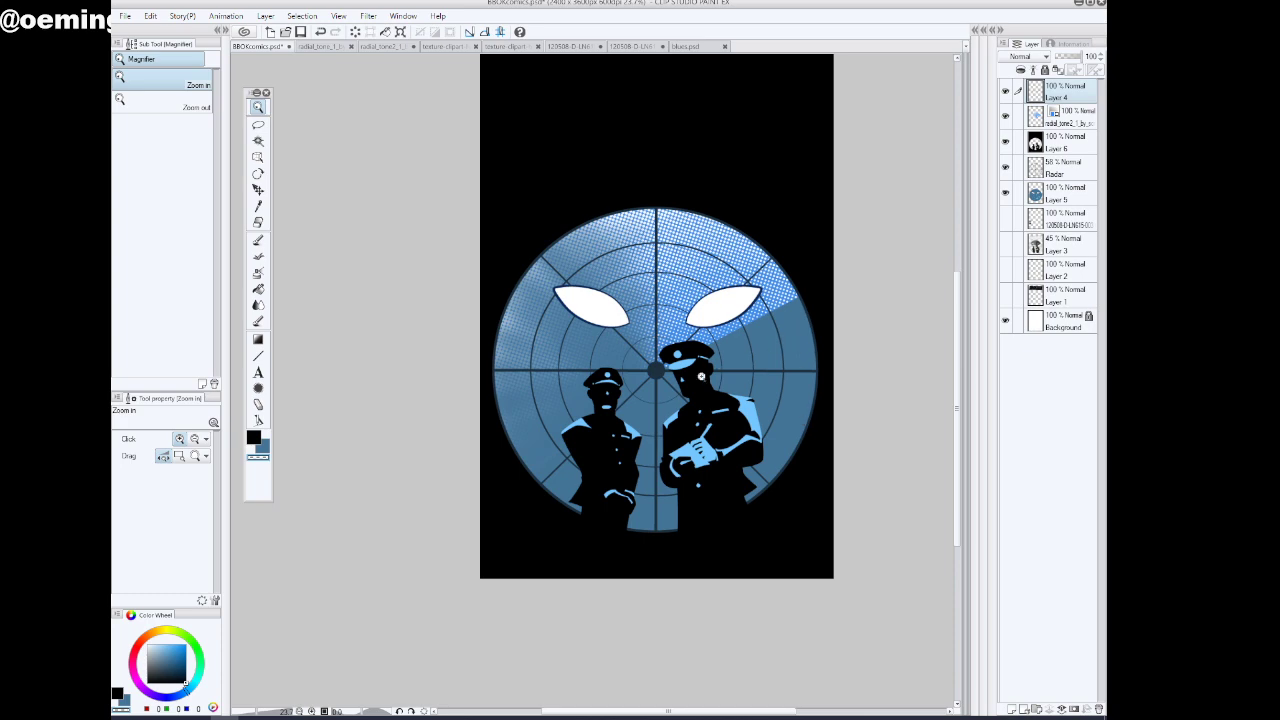
mouse_move(701, 376)
mouse_down()
mouse_move(732, 366)
mouse_move(719, 367)
mouse_up()
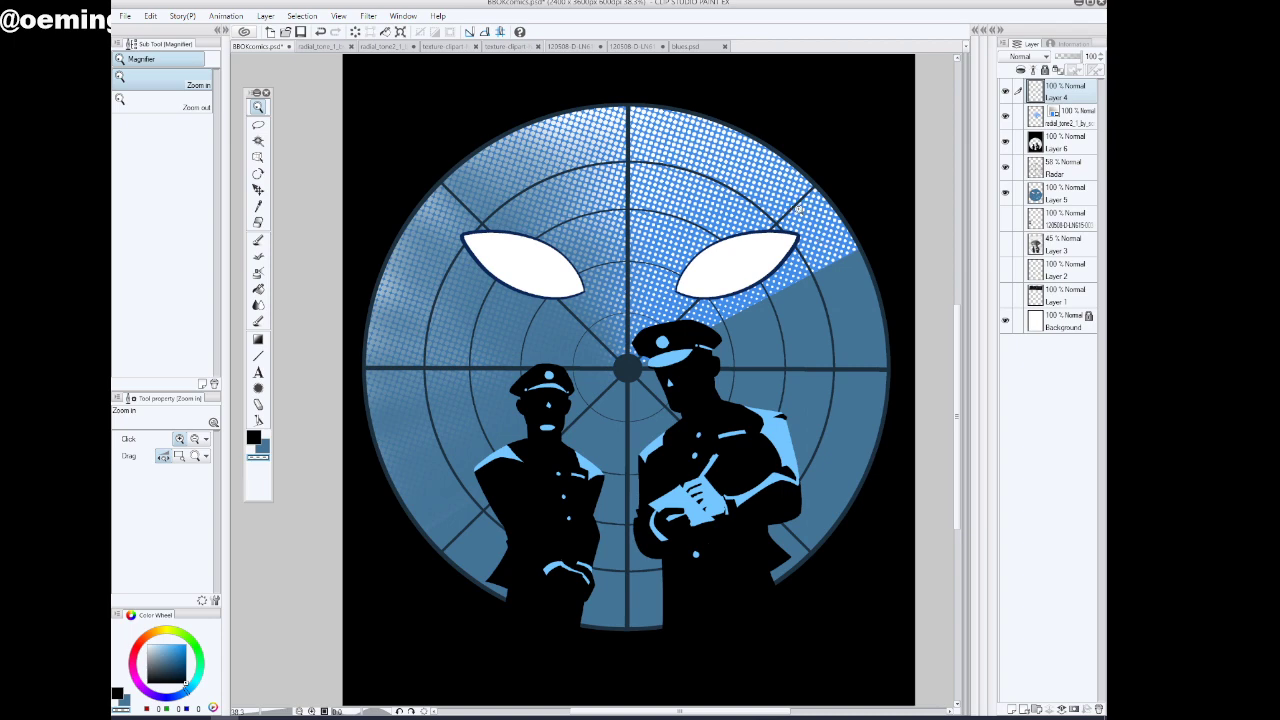
Try to fade the radial tone's outer rim with the Soft eraser at brush density 31, and undo the stroke
click(1060, 120)
key(e)
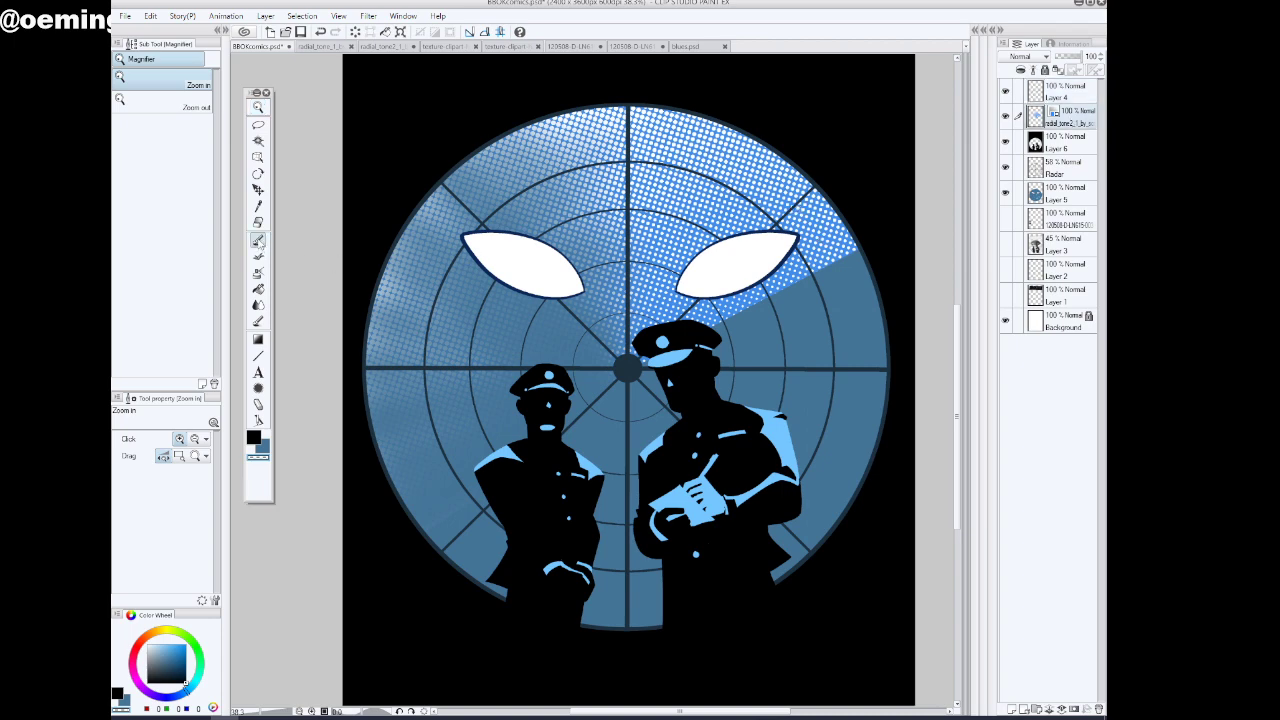
mouse_move(855, 262)
mouse_down()
mouse_move(813, 178)
mouse_move(704, 112)
mouse_move(623, 123)
mouse_up()
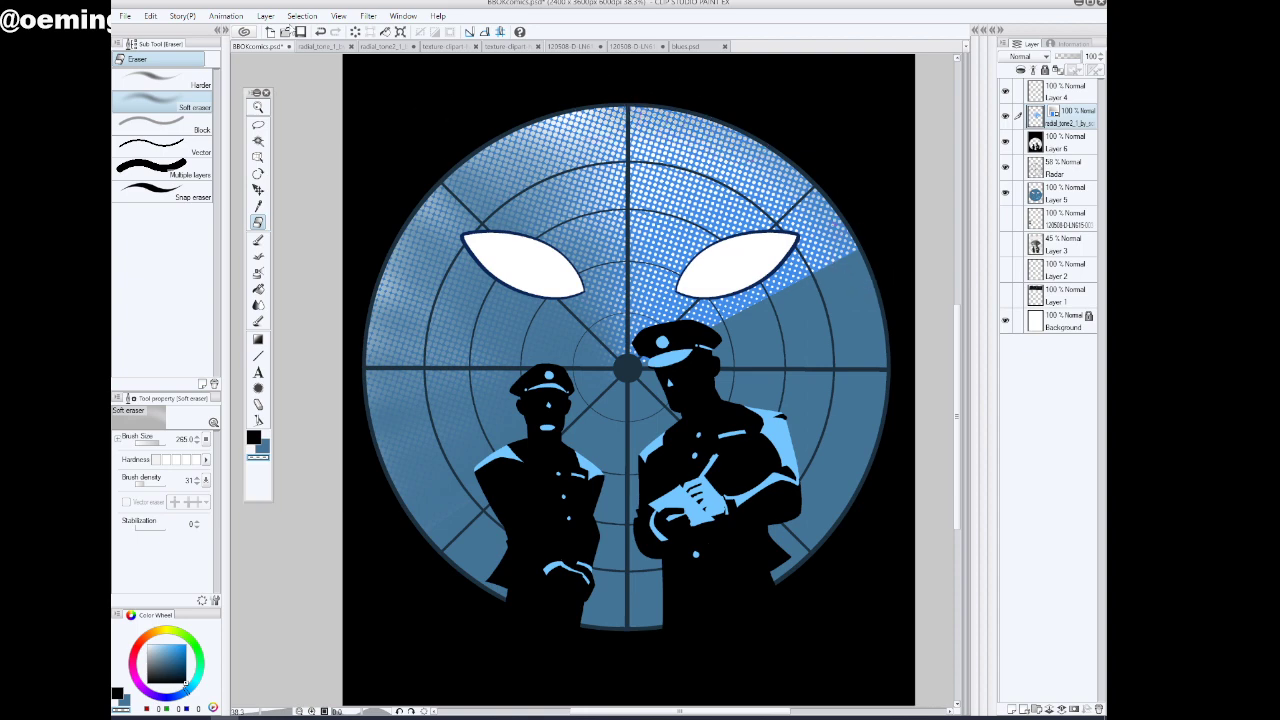
click(150, 16)
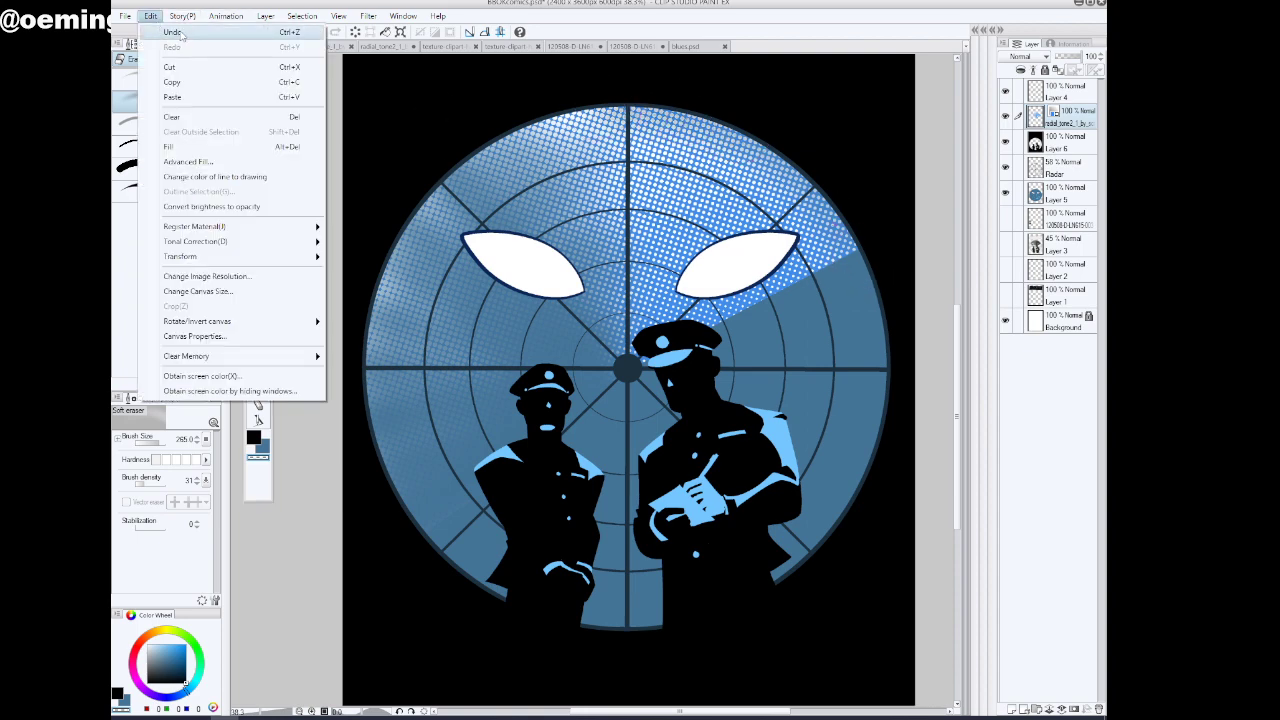
click(178, 33)
Set the Soft eraser's brush density to 72 and fade the radial tone along the radar's outer rim
drag(148, 484, 161, 485)
mouse_move(862, 270)
mouse_down()
mouse_move(842, 214)
mouse_move(791, 157)
mouse_move(688, 118)
mouse_move(548, 112)
mouse_move(389, 233)
mouse_move(341, 350)
mouse_move(351, 434)
mouse_move(360, 343)
mouse_move(463, 165)
mouse_move(676, 108)
mouse_move(839, 216)
mouse_move(859, 292)
mouse_move(851, 243)
mouse_move(703, 117)
mouse_move(449, 164)
mouse_up()
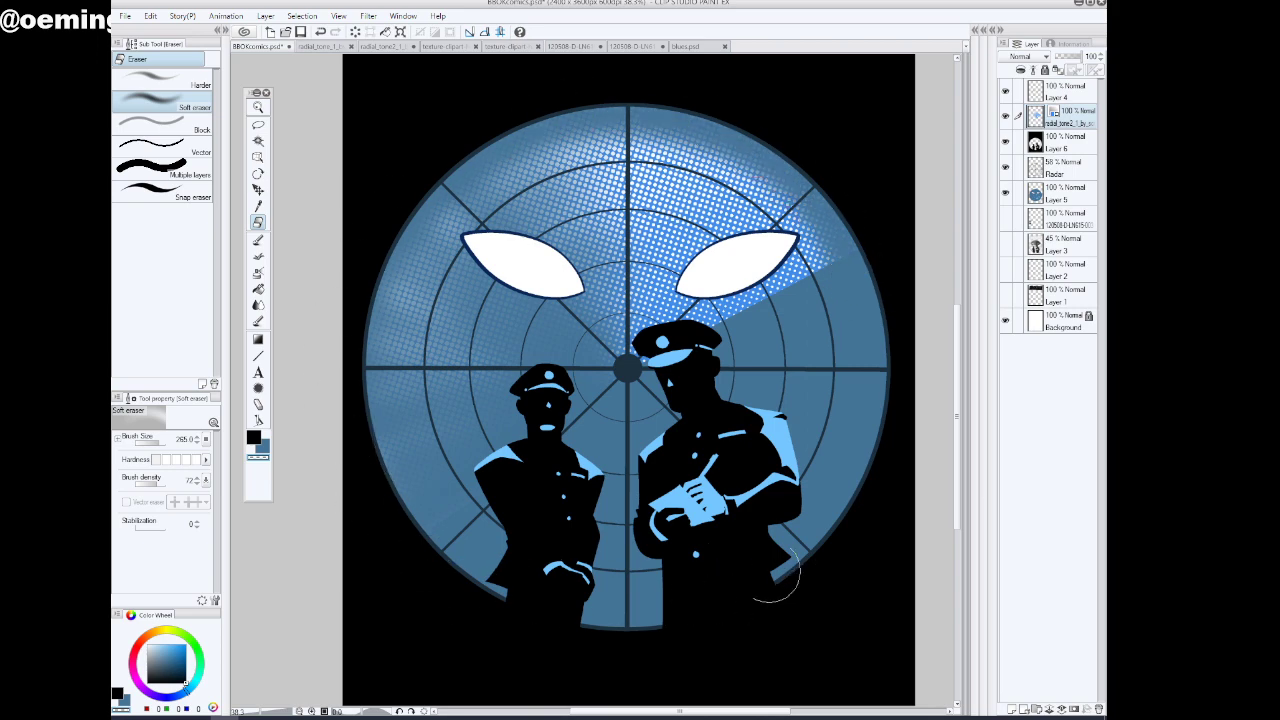
click(258, 107)
alt+click(620, 443)
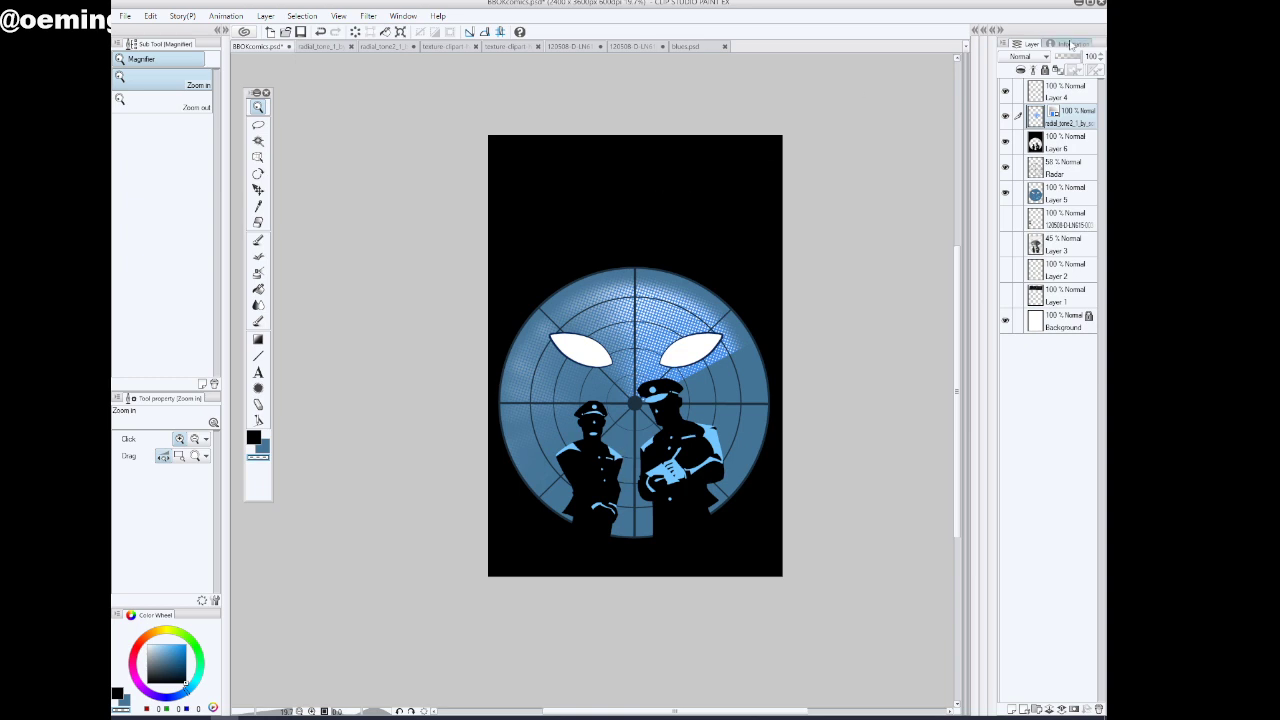
Examine the faded radial tone on the page and compare the eyes with Layer 4 hidden and shown
click(1006, 91)
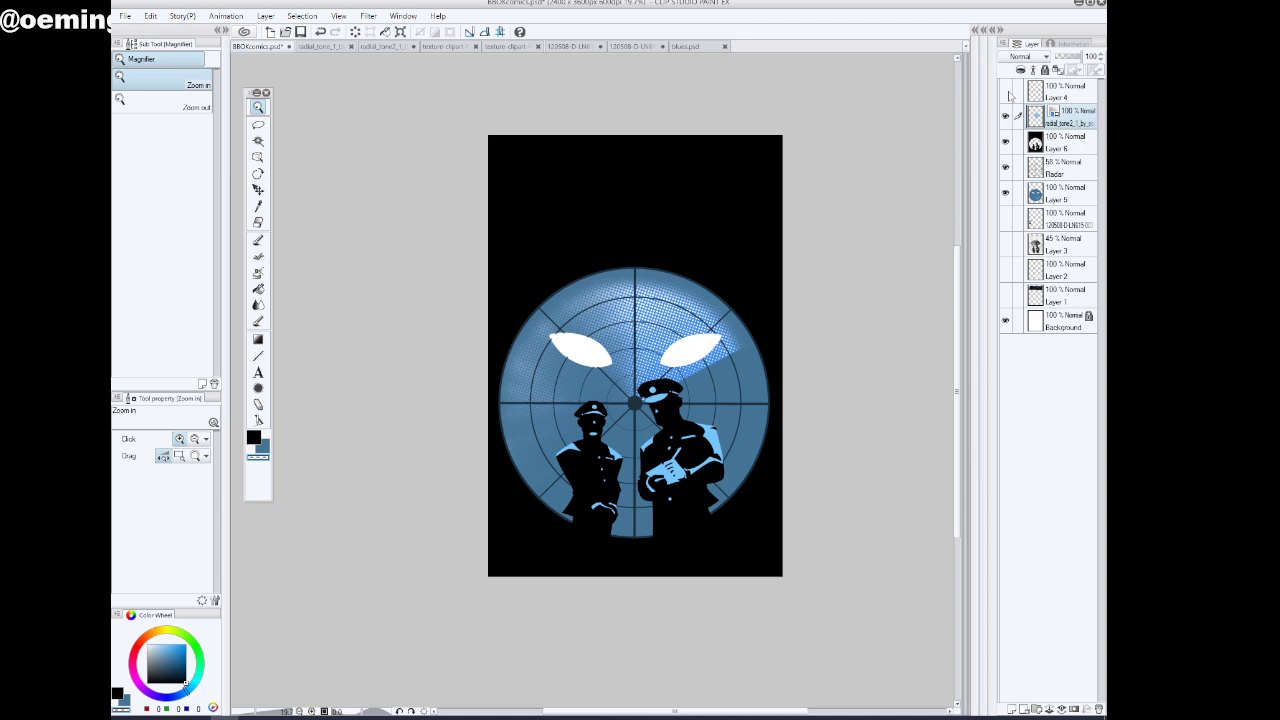
click(1006, 92)
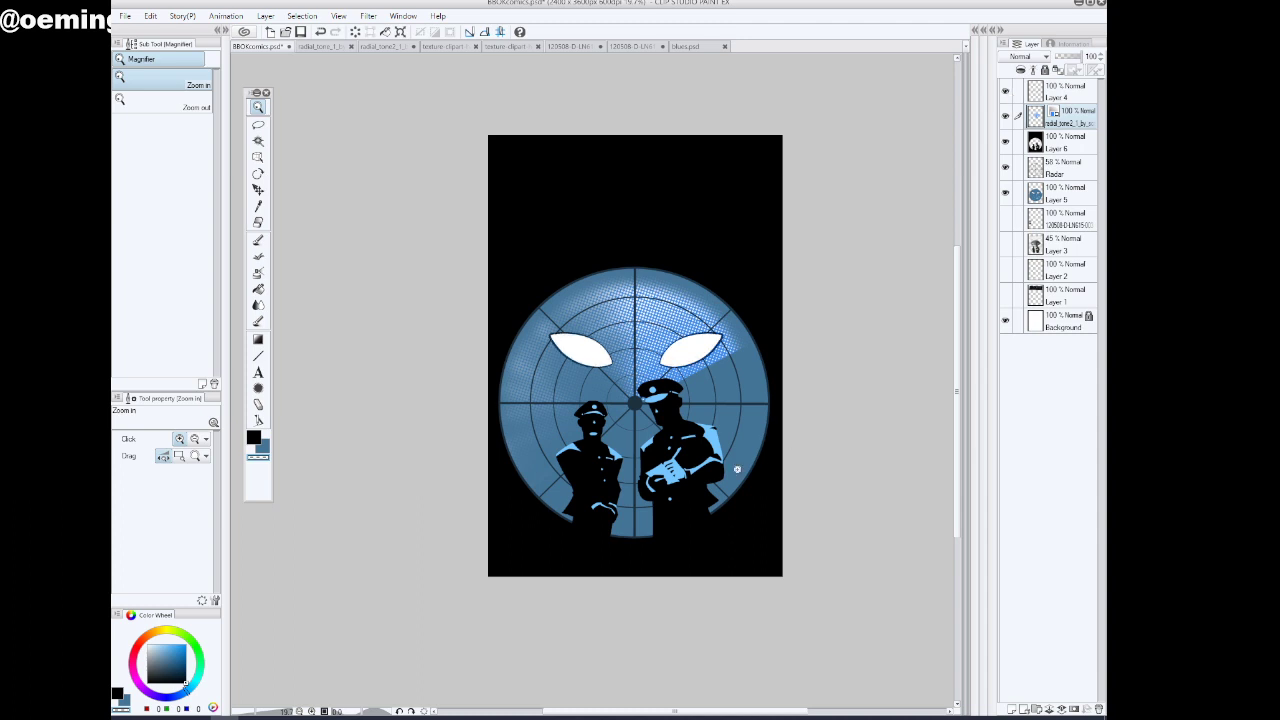
click(674, 516)
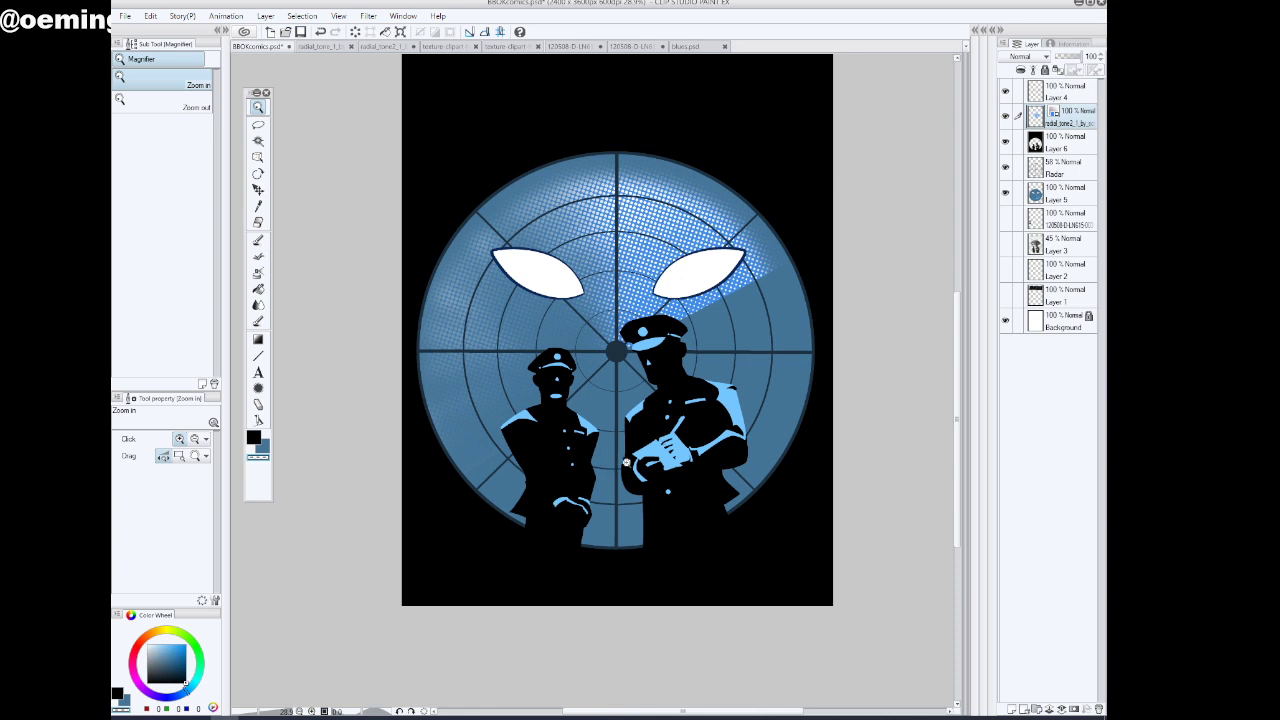
click(604, 396)
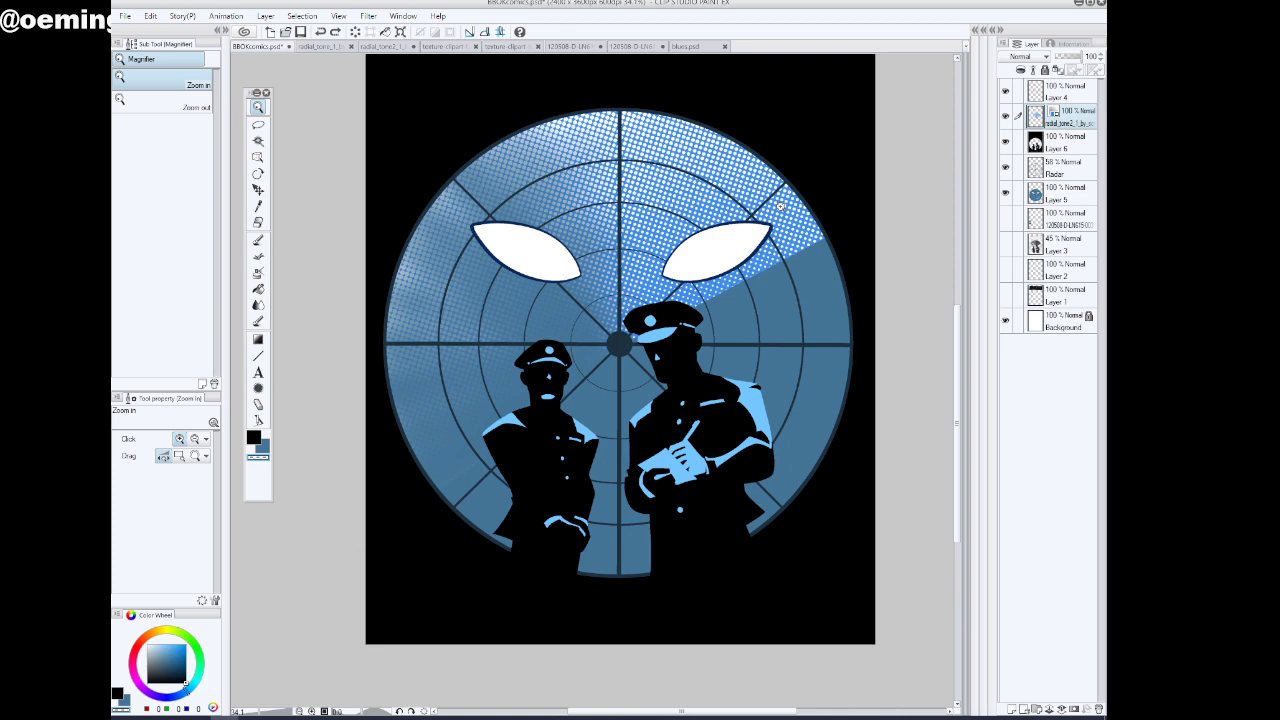
Undo back to the radar-line selection, clear it, and move Layer 4 above the radial tone layer again
key(ctrl+])
ctrl+click(1035, 167)
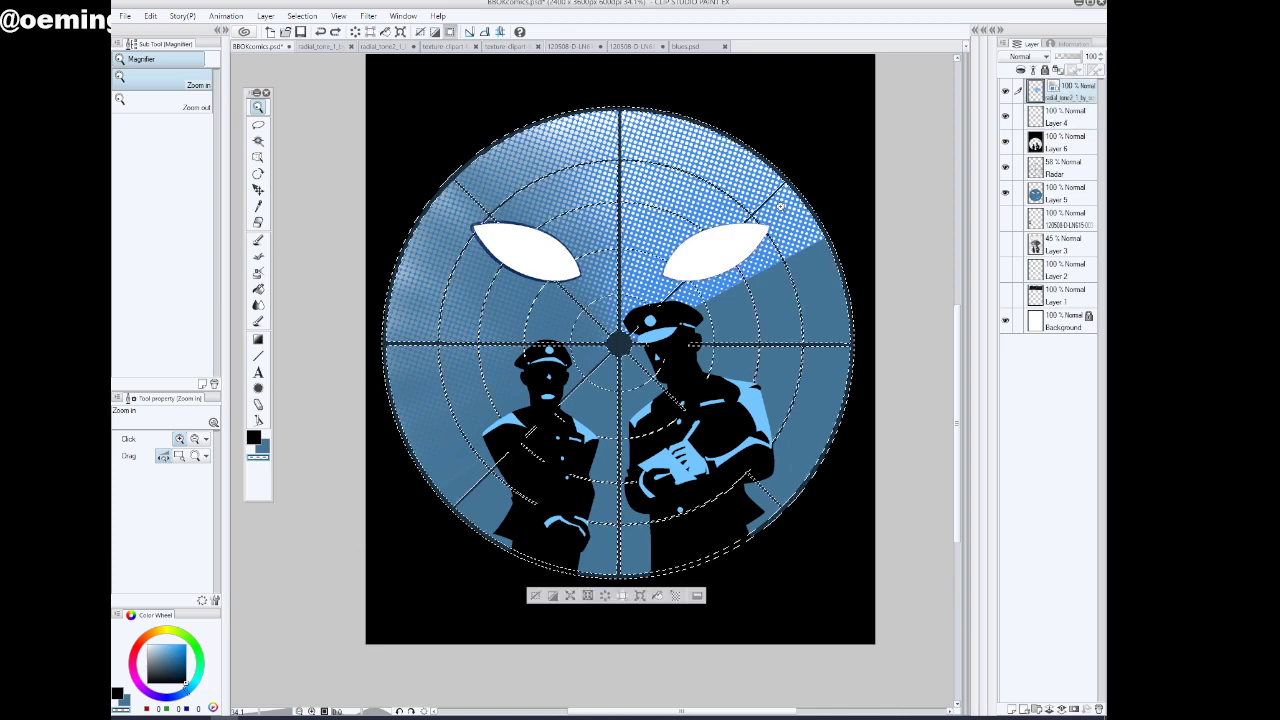
click(536, 596)
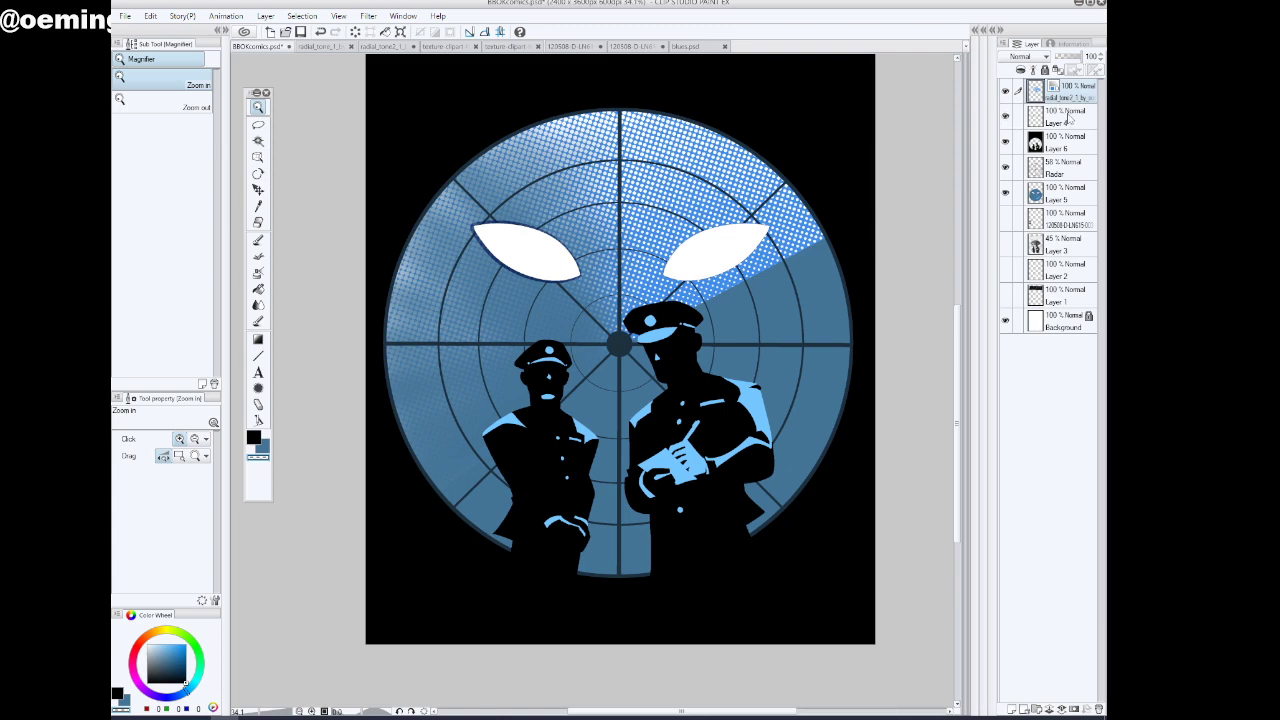
drag(1066, 115, 1066, 89)
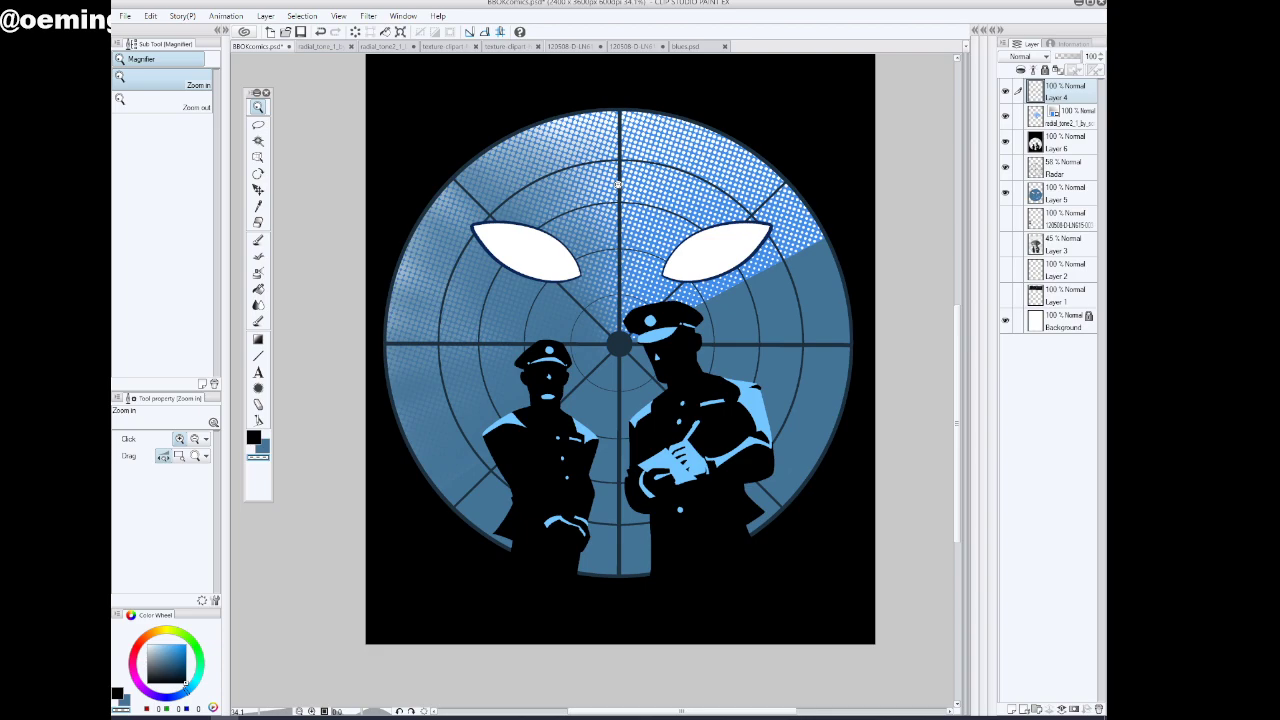
scroll(672, 350, down, 1)
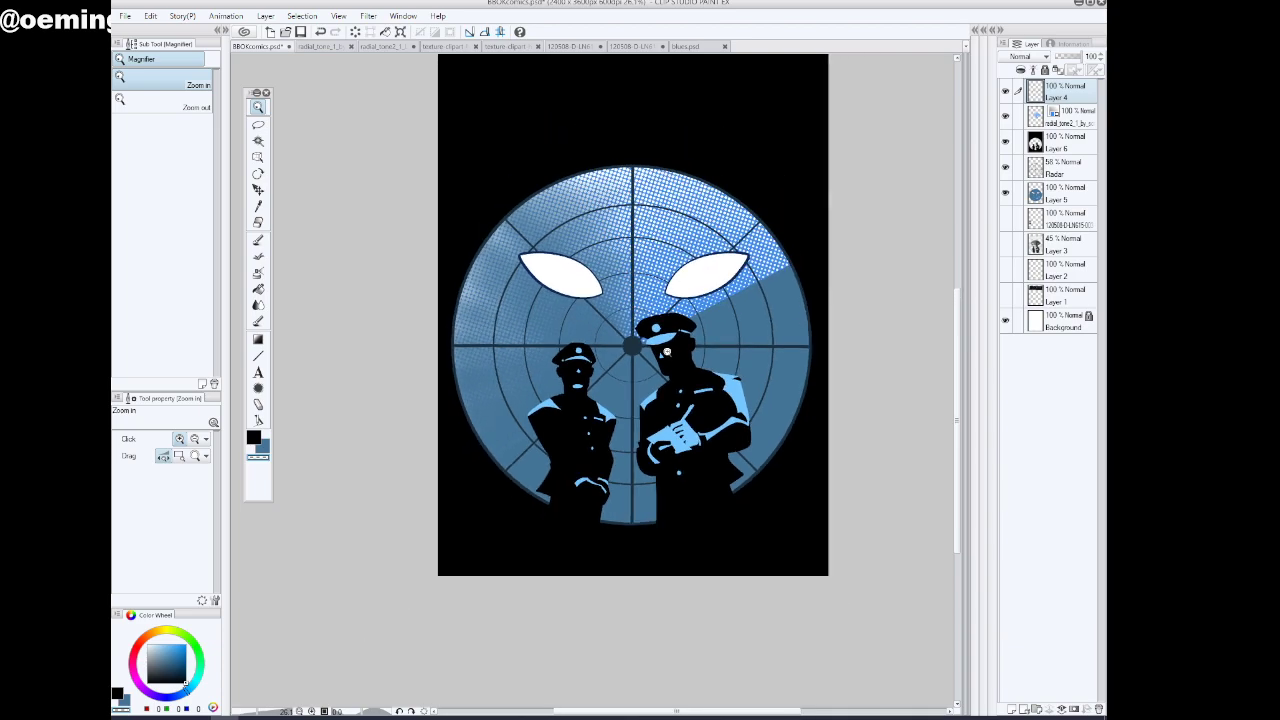
scroll(666, 352, up, 3)
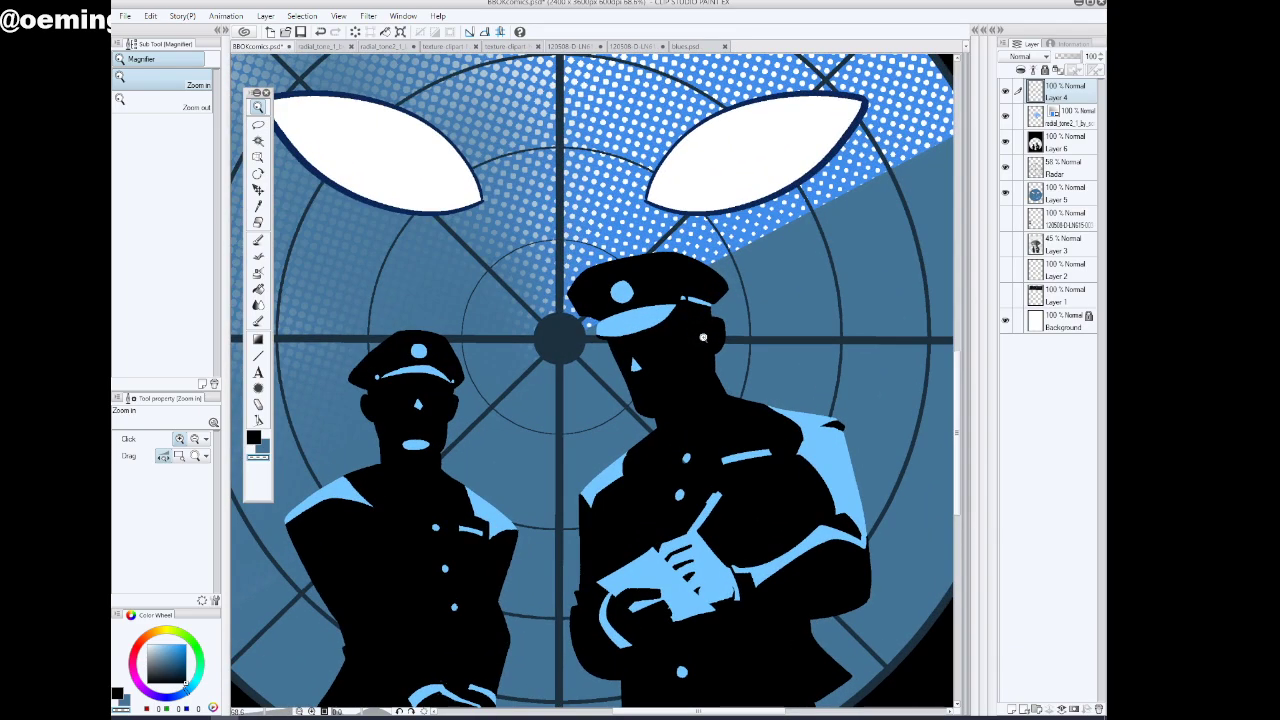
scroll(703, 337, down, 3)
scroll(668, 343, down, 1)
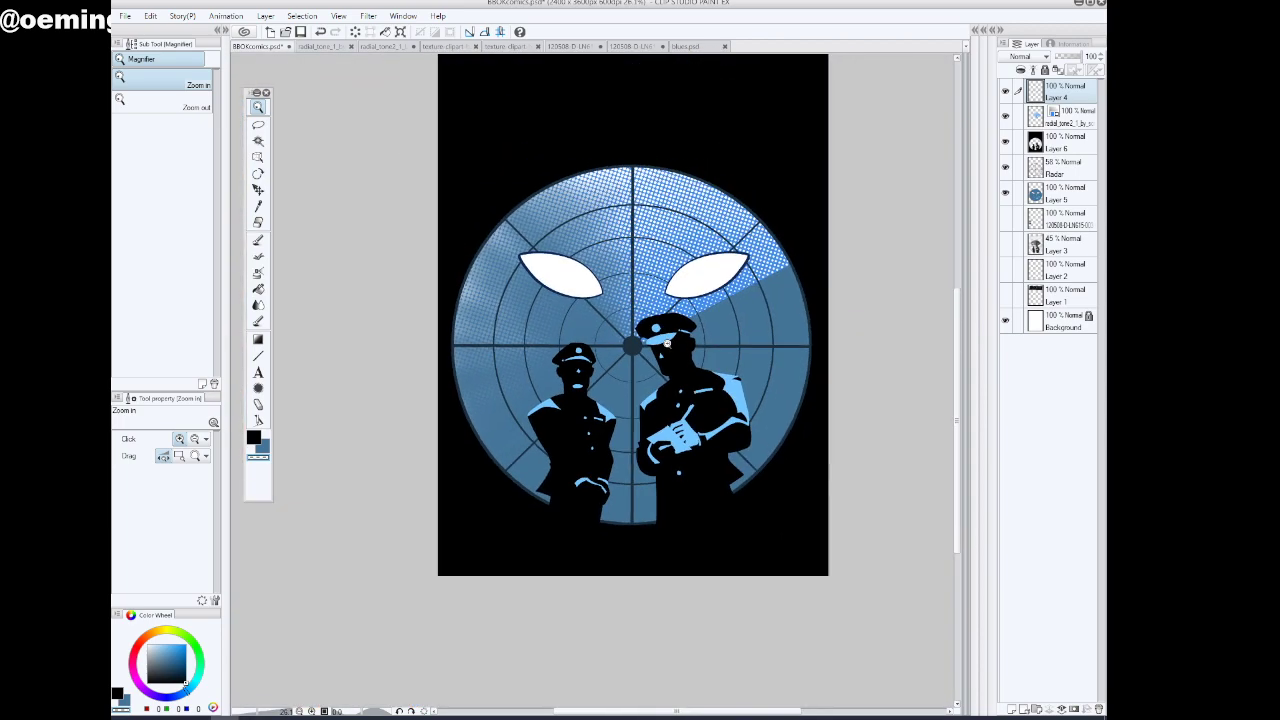